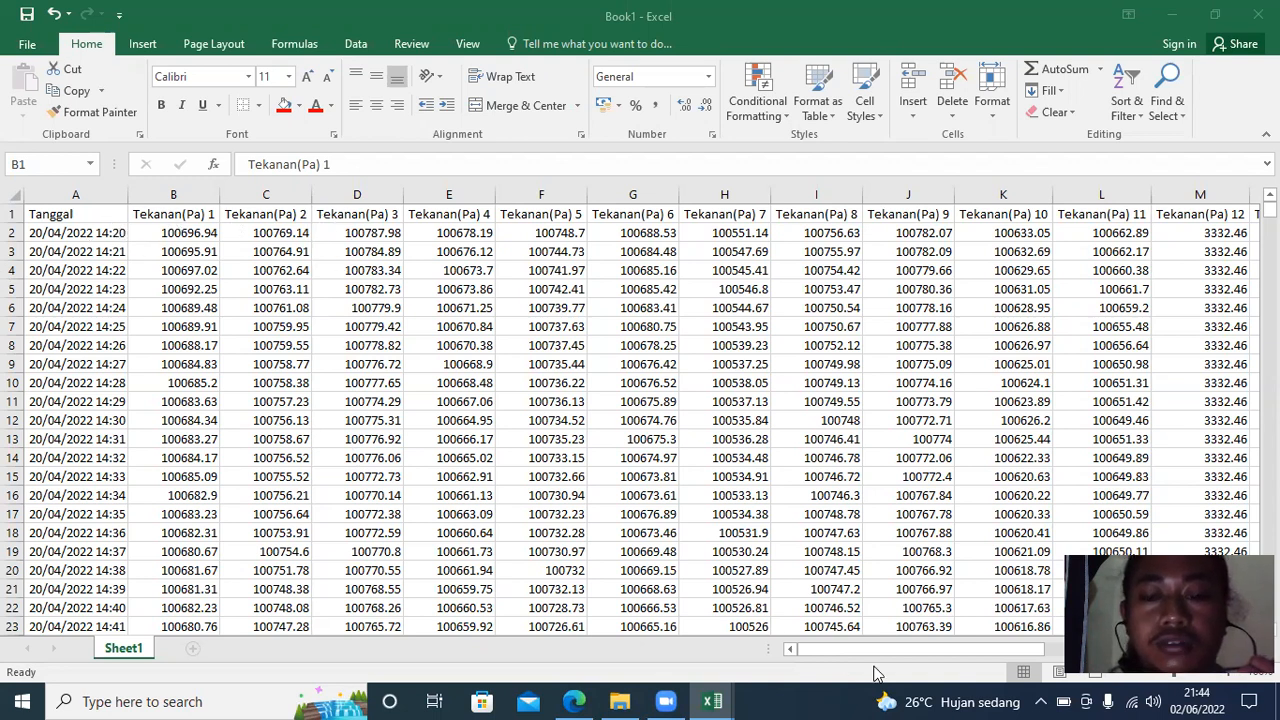
# - Dismiss the news and weather flyout and select cell B2, the first reading of Tekanan(Pa) 1
pyautogui.moveTo(832, 645)
pyautogui.mouseDown()
pyautogui.moveTo(978, 652)
pyautogui.moveTo(872, 665)
pyautogui.moveTo(832, 652)
pyautogui.mouseUp()
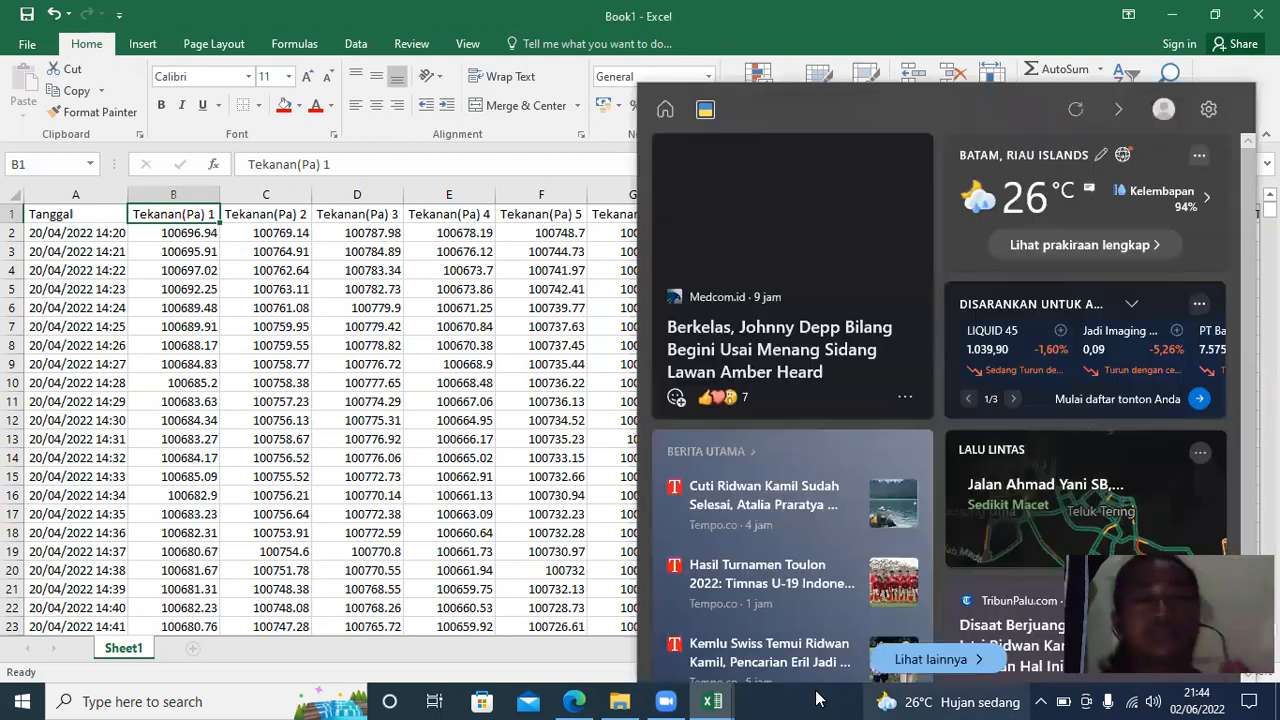
pyautogui.click(252, 304)
pyautogui.click(140, 233)
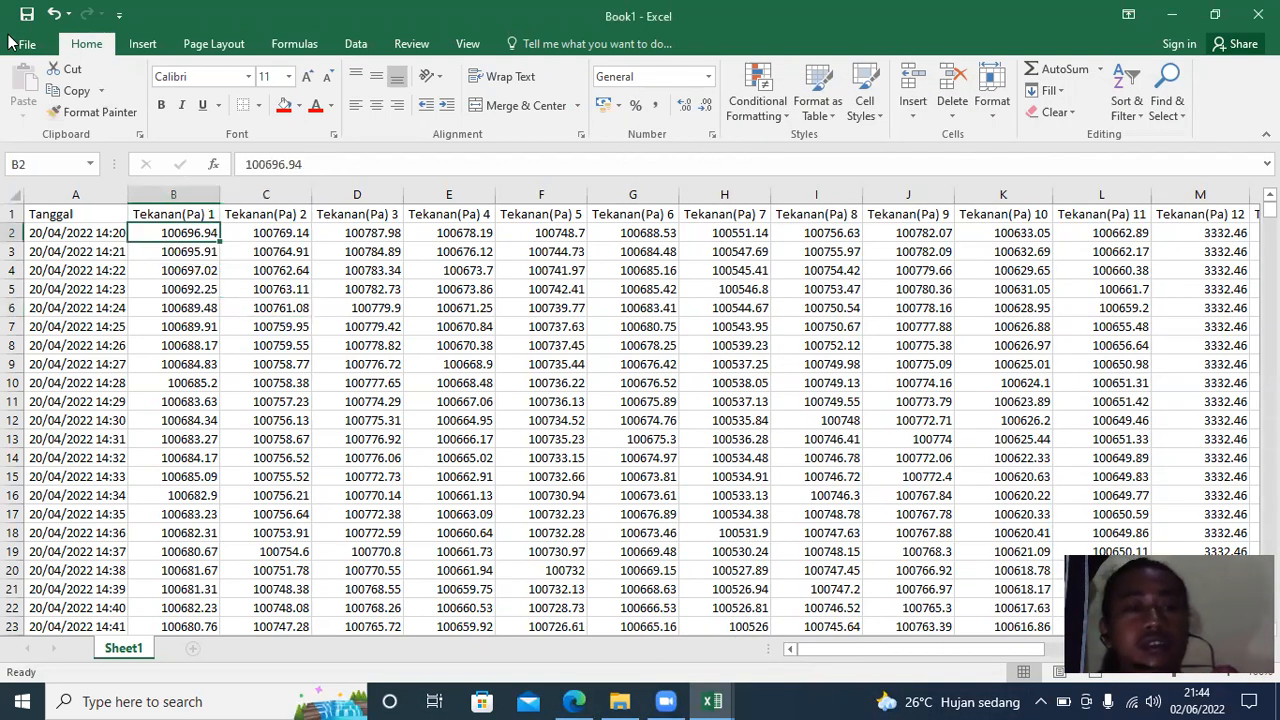
# - Open the add-ins page of the program options and select Analysis ToolPak
pyautogui.click(356, 44)
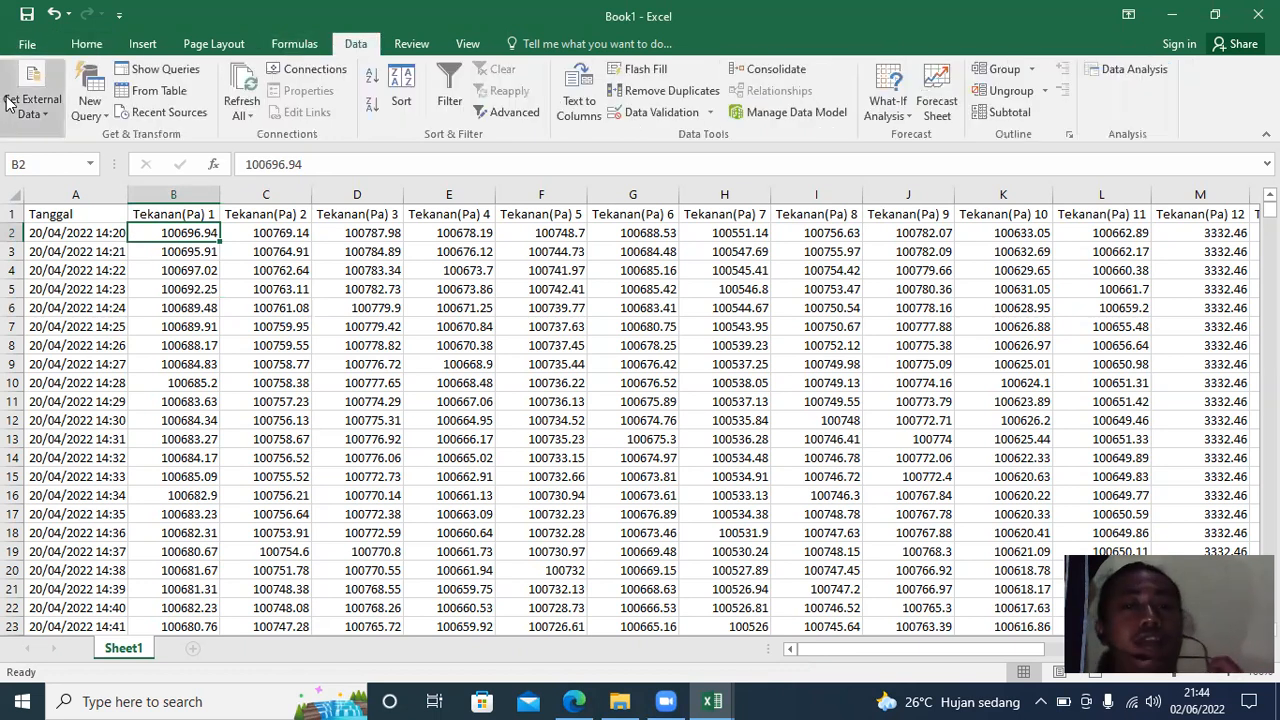
pyautogui.click(24, 43)
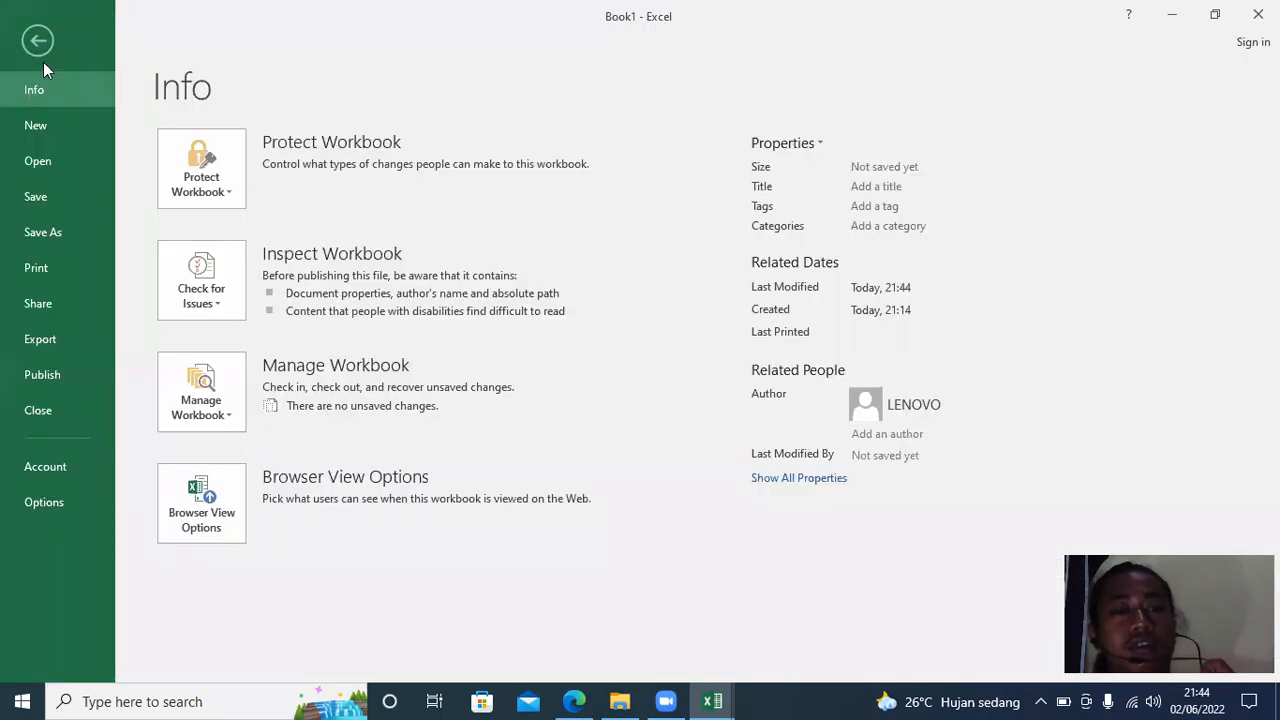
pyautogui.click(58, 491)
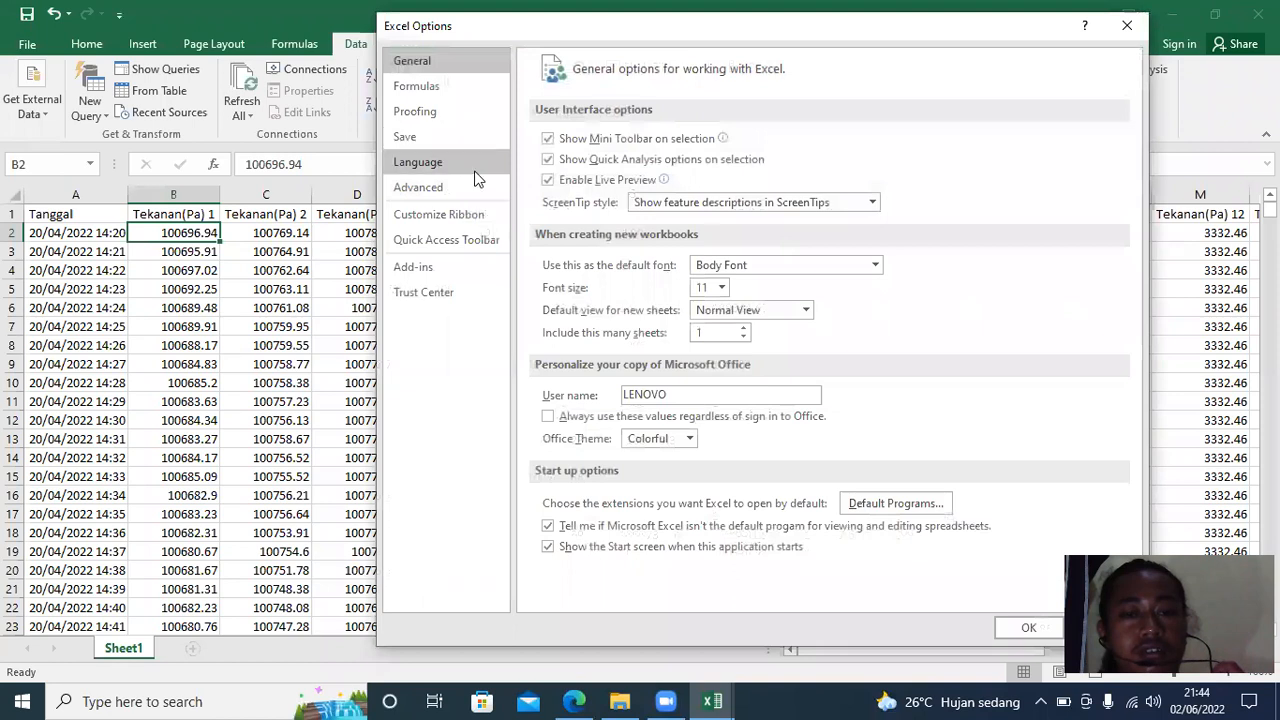
pyautogui.click(455, 277)
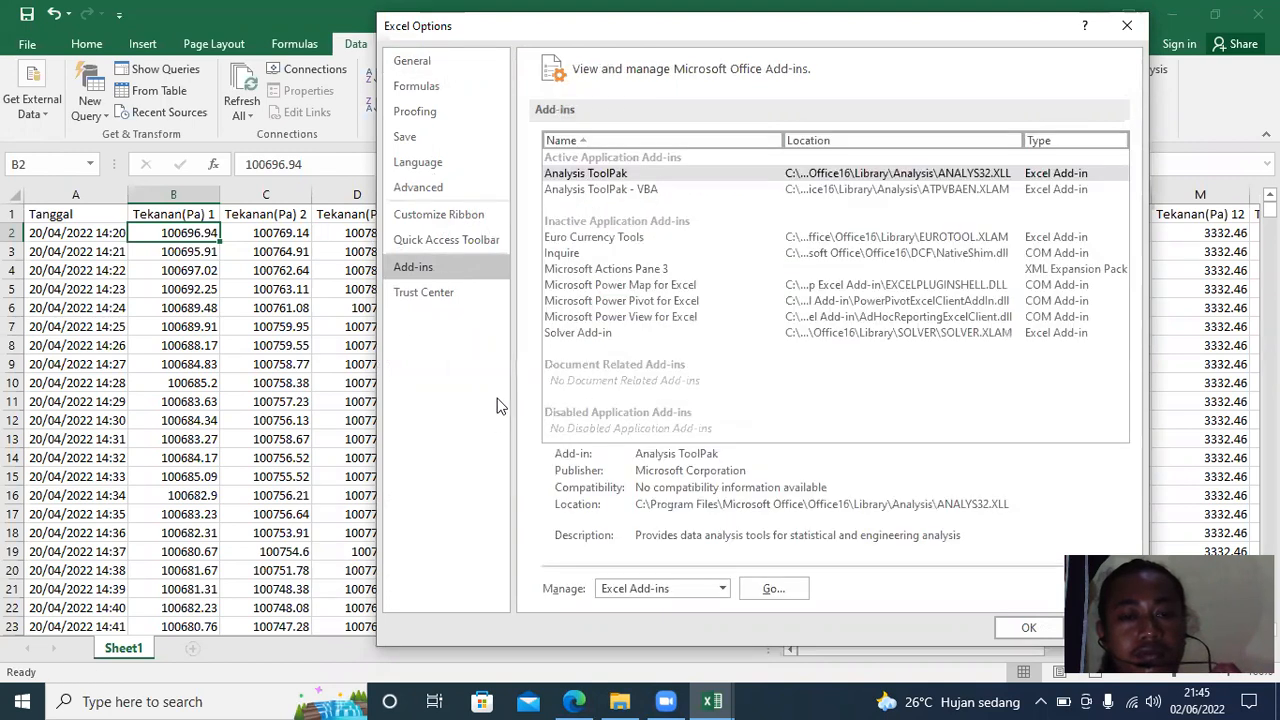
pyautogui.click(732, 176)
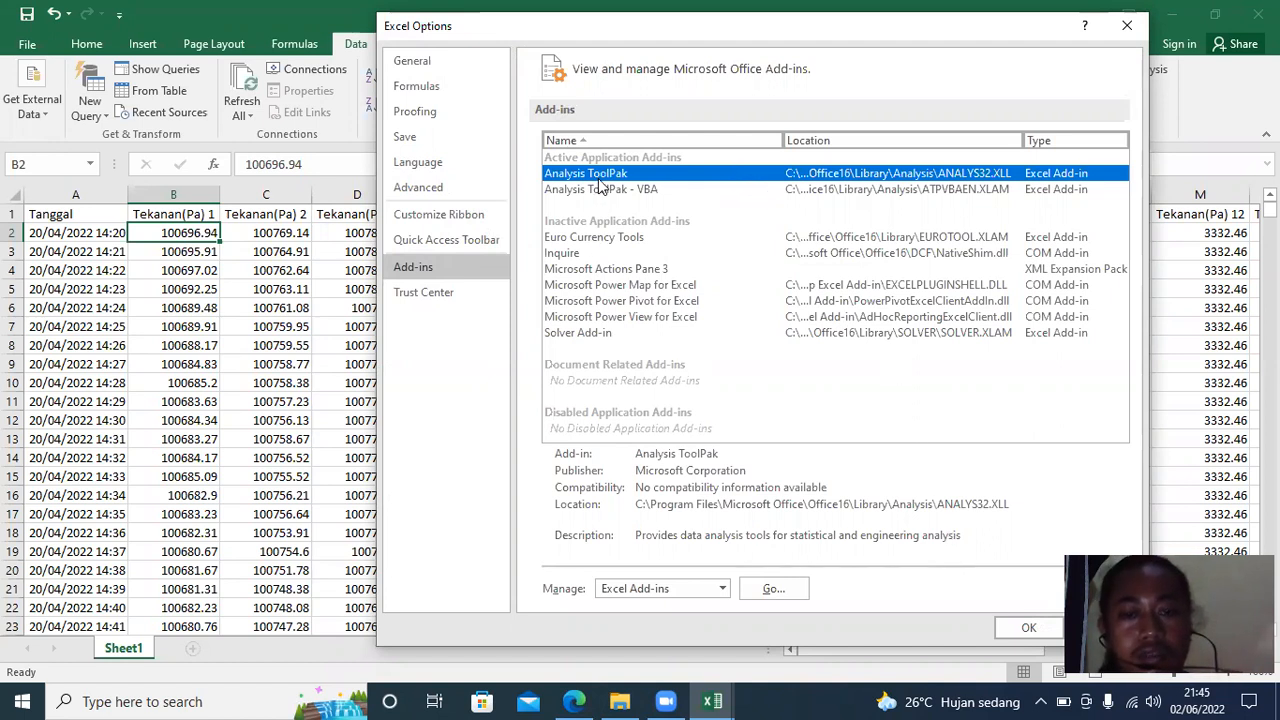
# - Manage the Excel Add-ins, keeping Analysis ToolPak enabled and disabling Analysis ToolPak - VBA
pyautogui.click(773, 589)
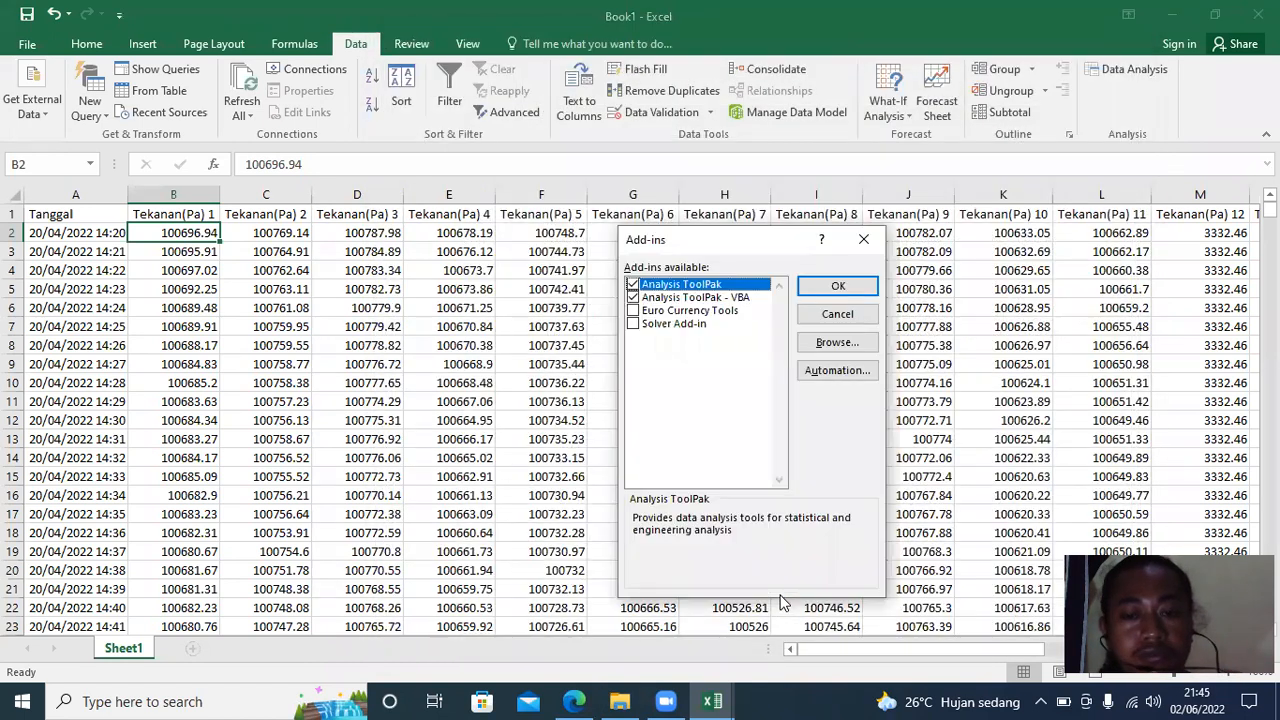
pyautogui.click(633, 298)
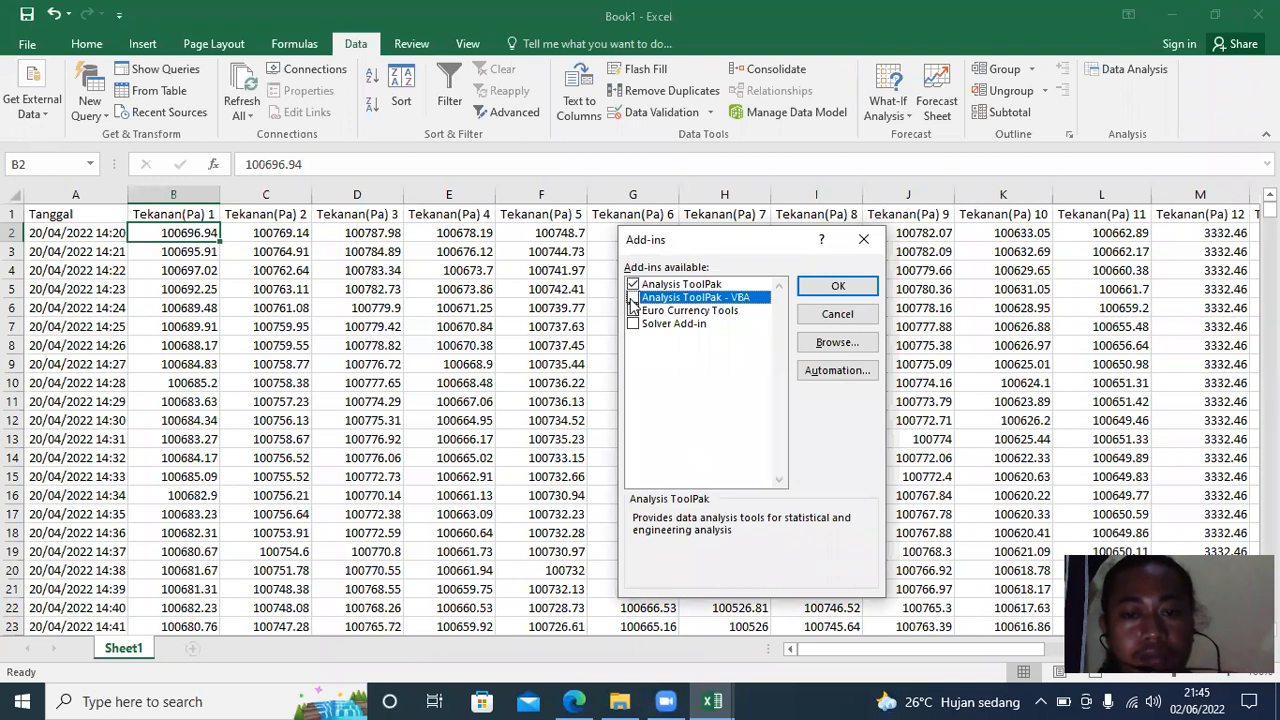
pyautogui.click(840, 287)
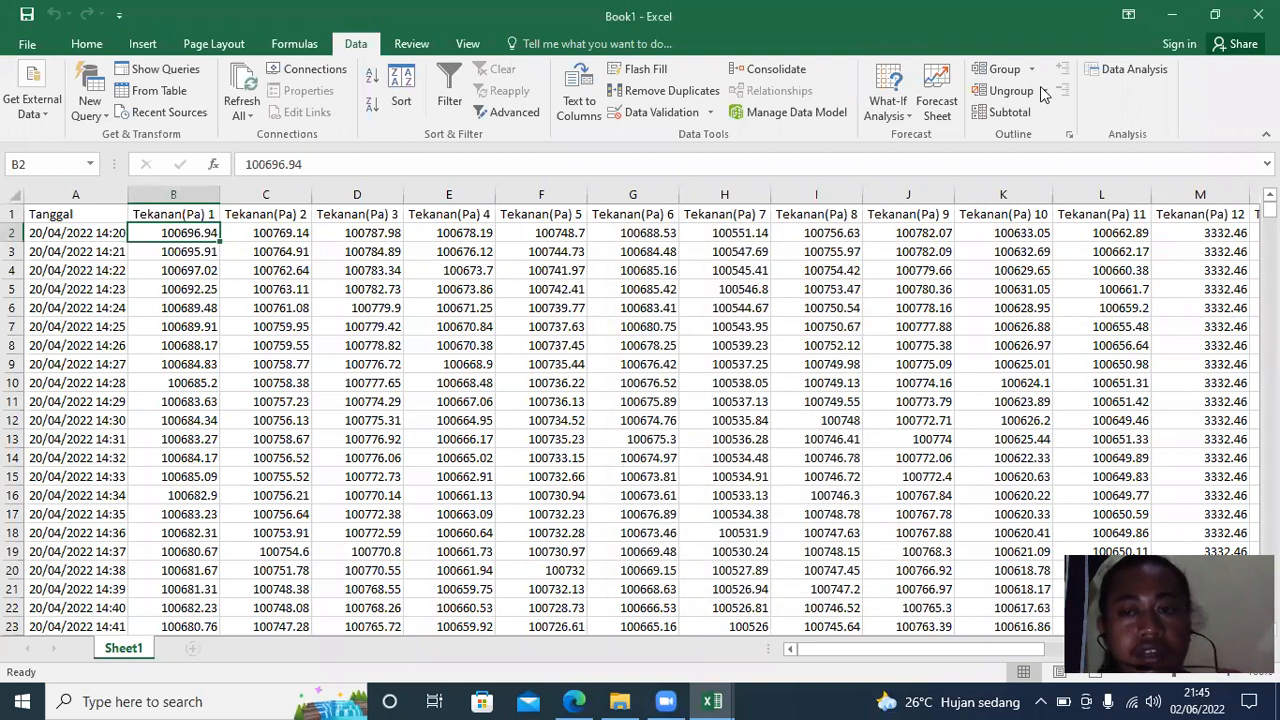
pyautogui.click(27, 44)
pyautogui.click(27, 33)
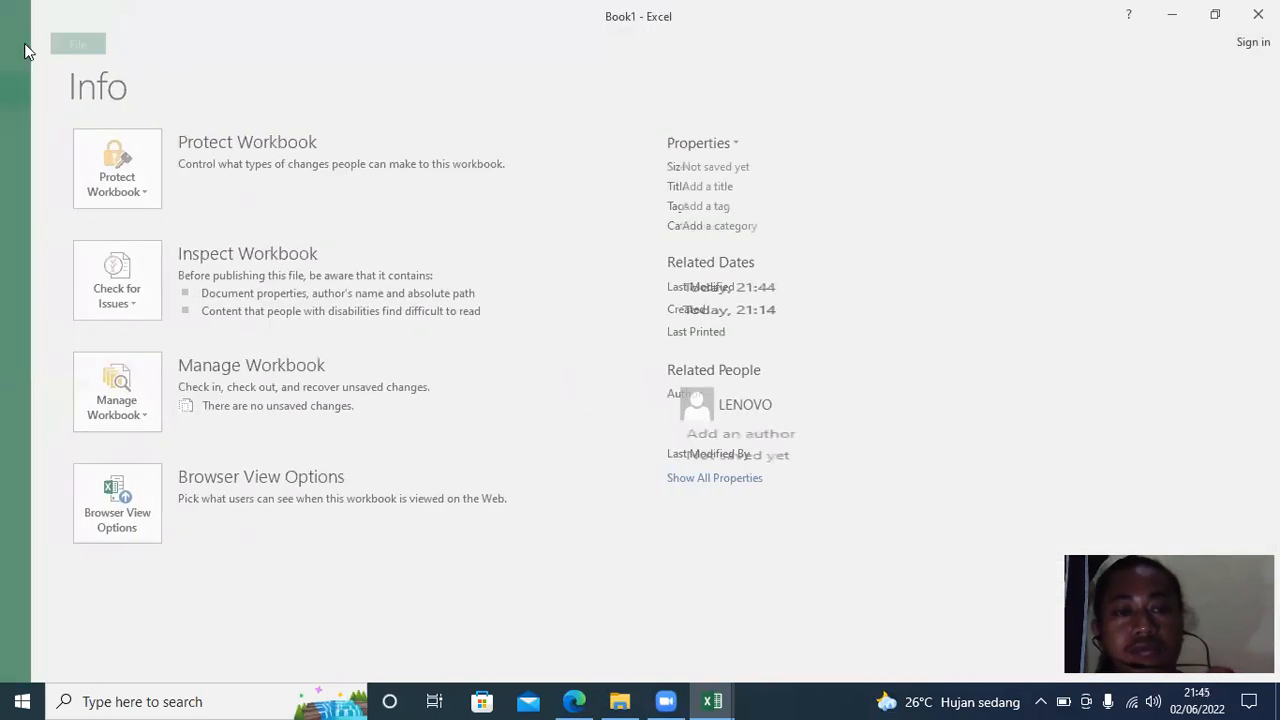
pyautogui.click(86, 44)
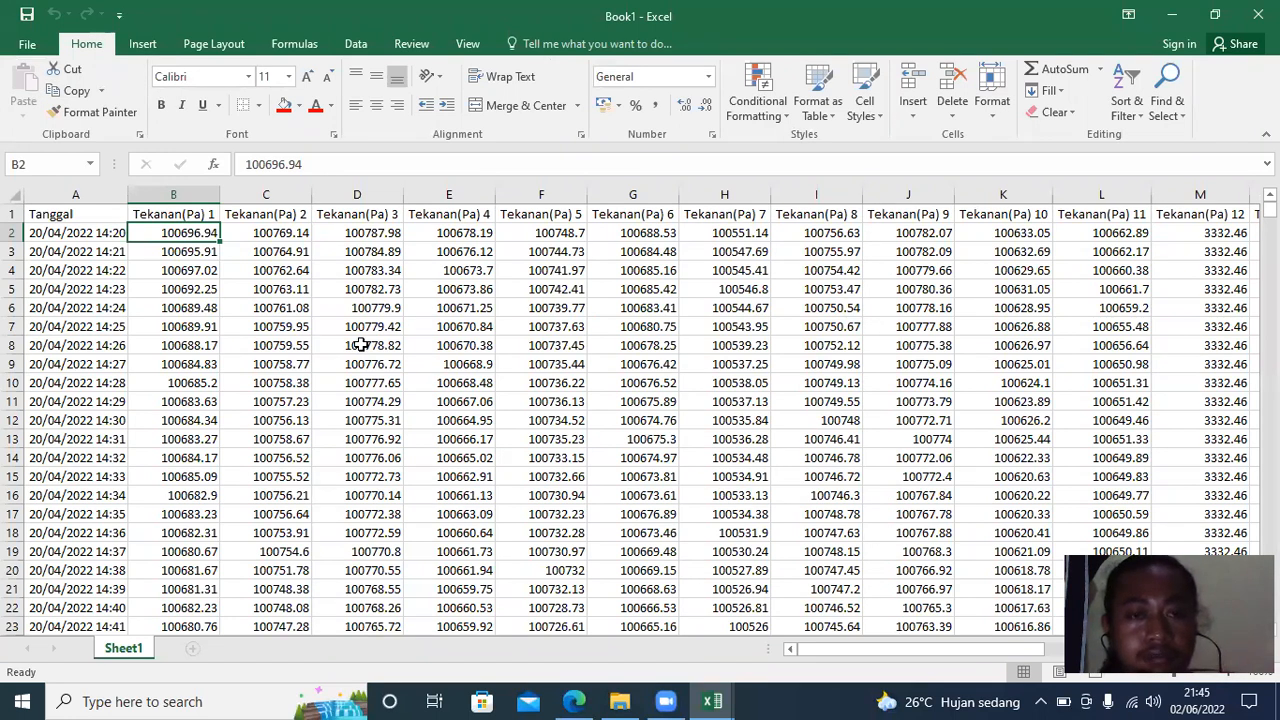
# - Start the Anova: Single Factor tool from the Data Analysis tools
pyautogui.click(352, 44)
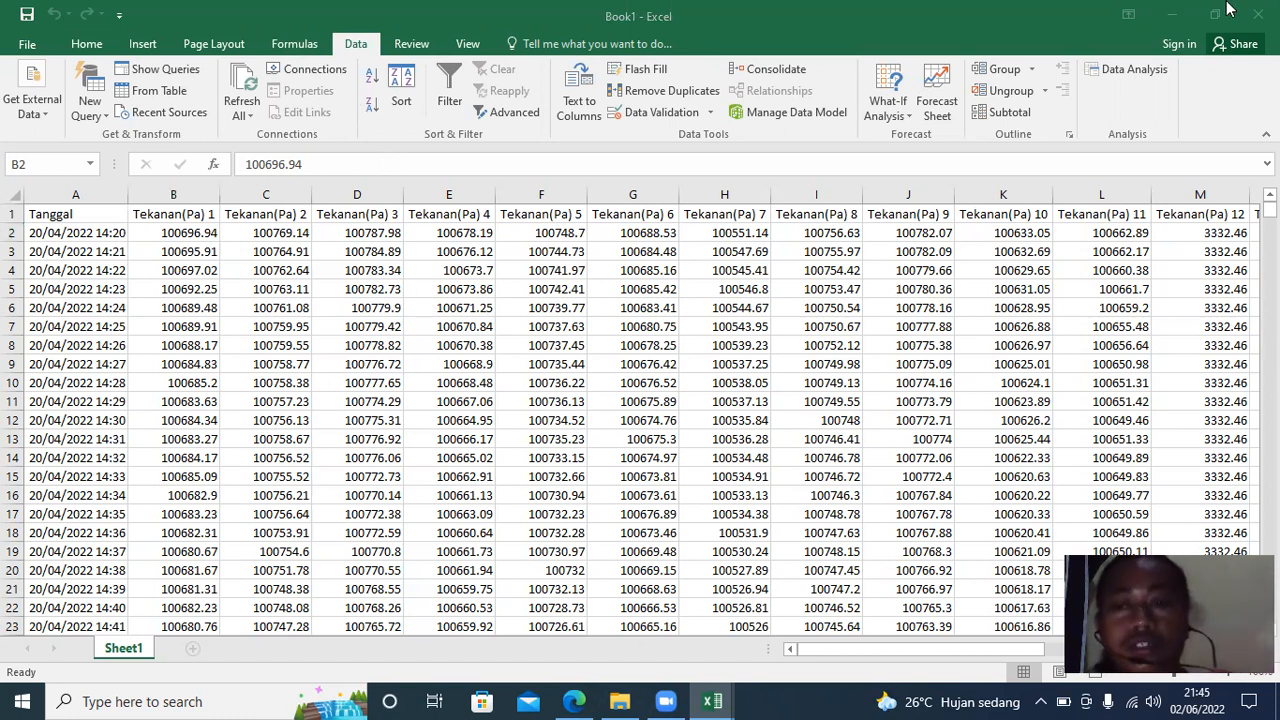
pyautogui.click(1160, 70)
pyautogui.click(1160, 70)
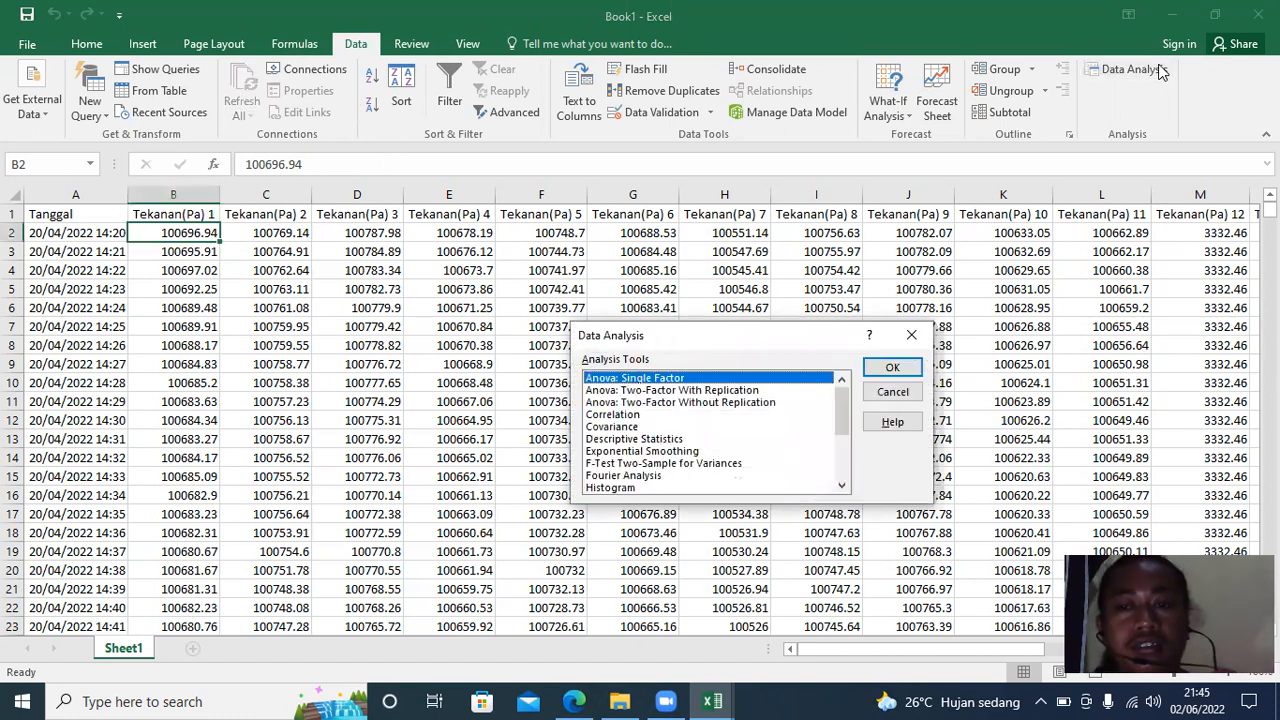
pyautogui.moveTo(645, 335); pyautogui.dragTo(587, 295)
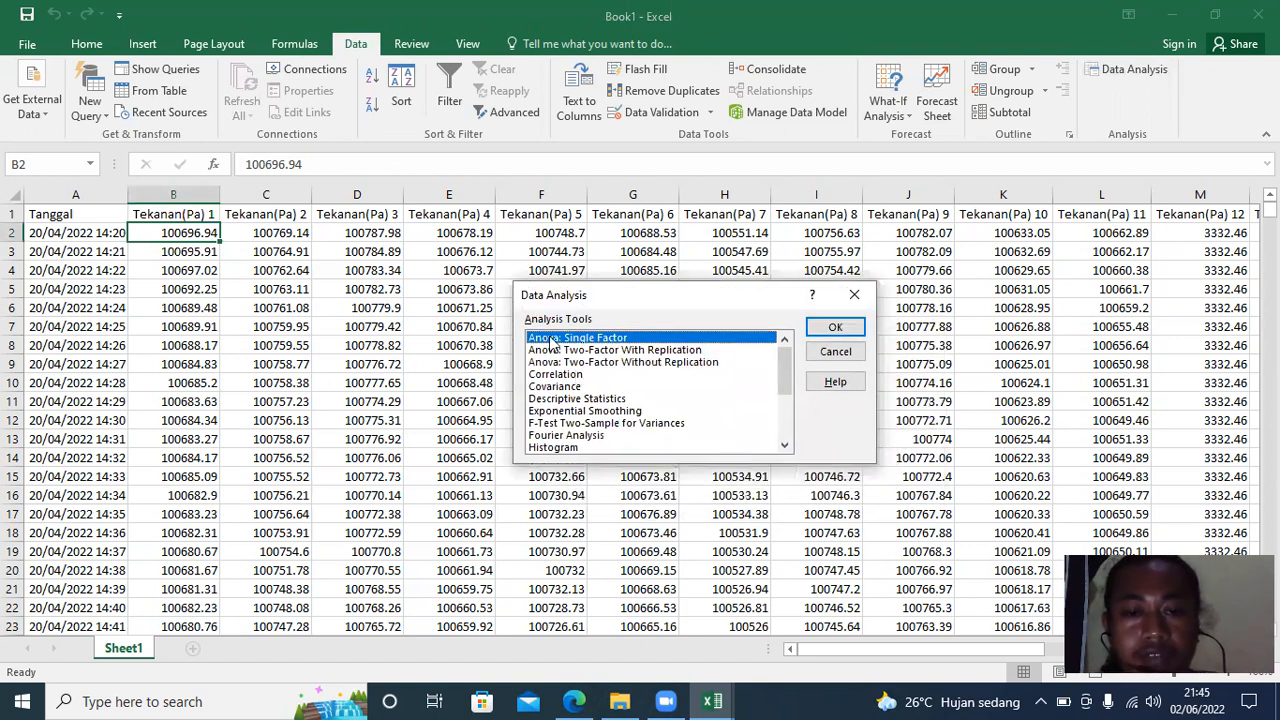
pyautogui.click(822, 330)
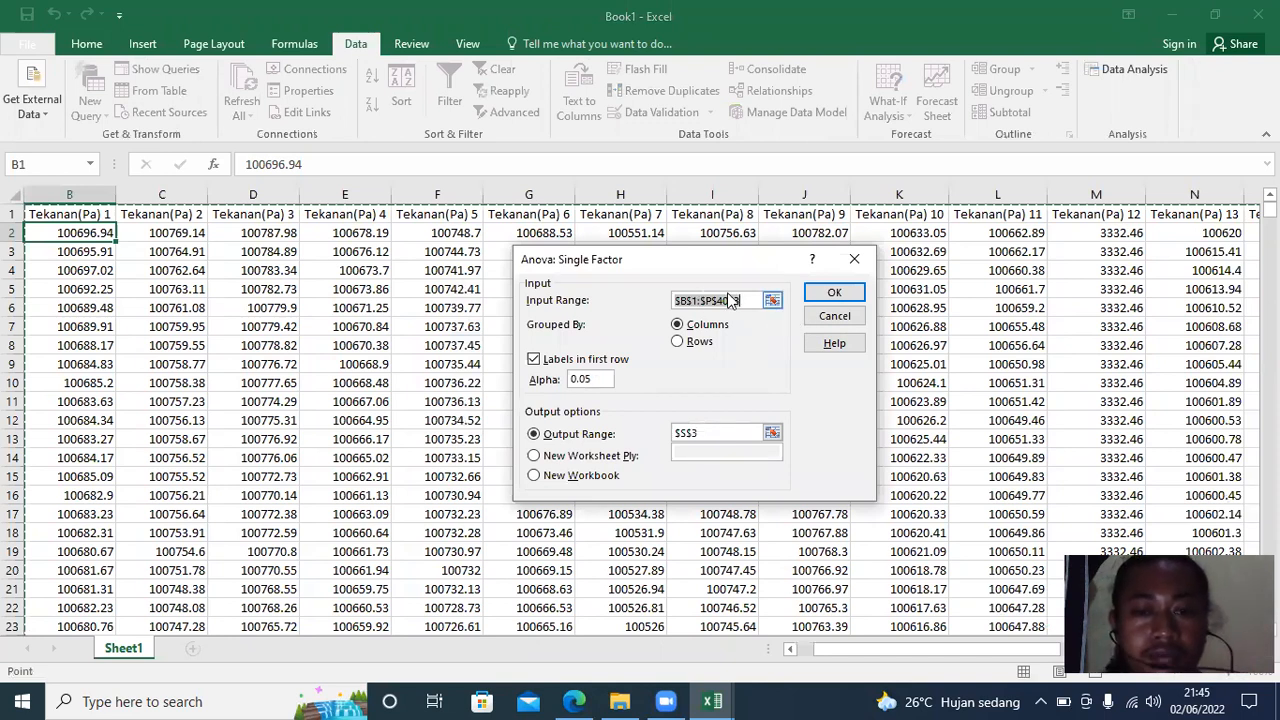
# - Clear the Anova input range and reselect all fifteen pressure columns with their headers, $B$1:$P$4023
pyautogui.click(751, 305)
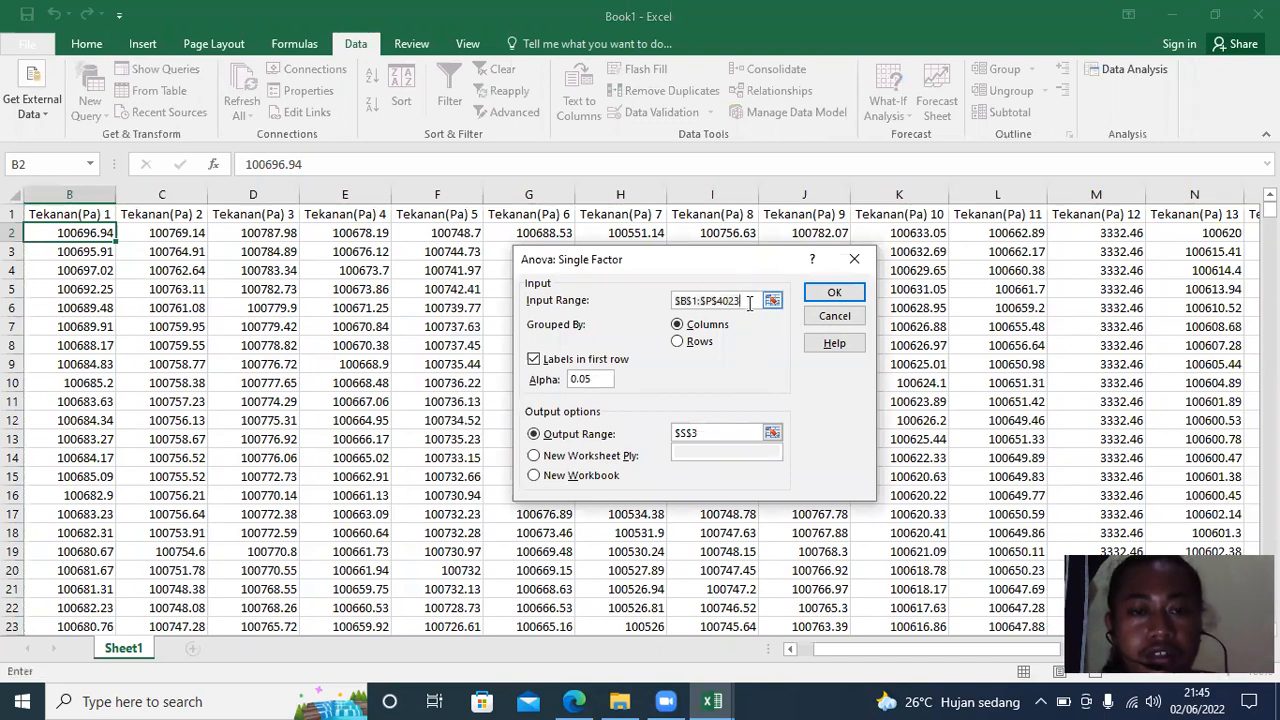
pyautogui.moveTo(948, 653); pyautogui.dragTo(877, 660)
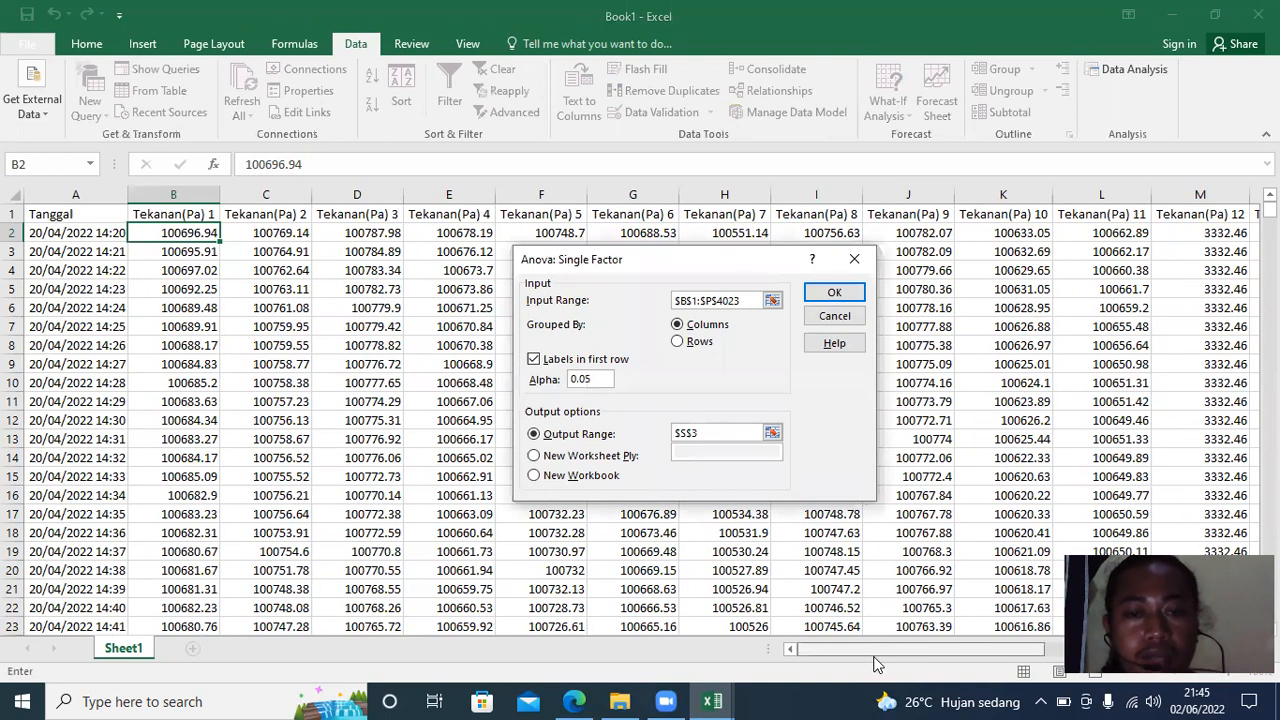
pyautogui.press('BackSpace')
pyautogui.press('BackSpace')
pyautogui.press('BackSpace')
pyautogui.press('BackSpace')
pyautogui.press('BackSpace')
pyautogui.press('BackSpace')
pyautogui.press('BackSpace')
pyautogui.press('BackSpace')
pyautogui.press('BackSpace')
pyautogui.press('BackSpace')
pyautogui.press('BackSpace')
pyautogui.press('BackSpace')
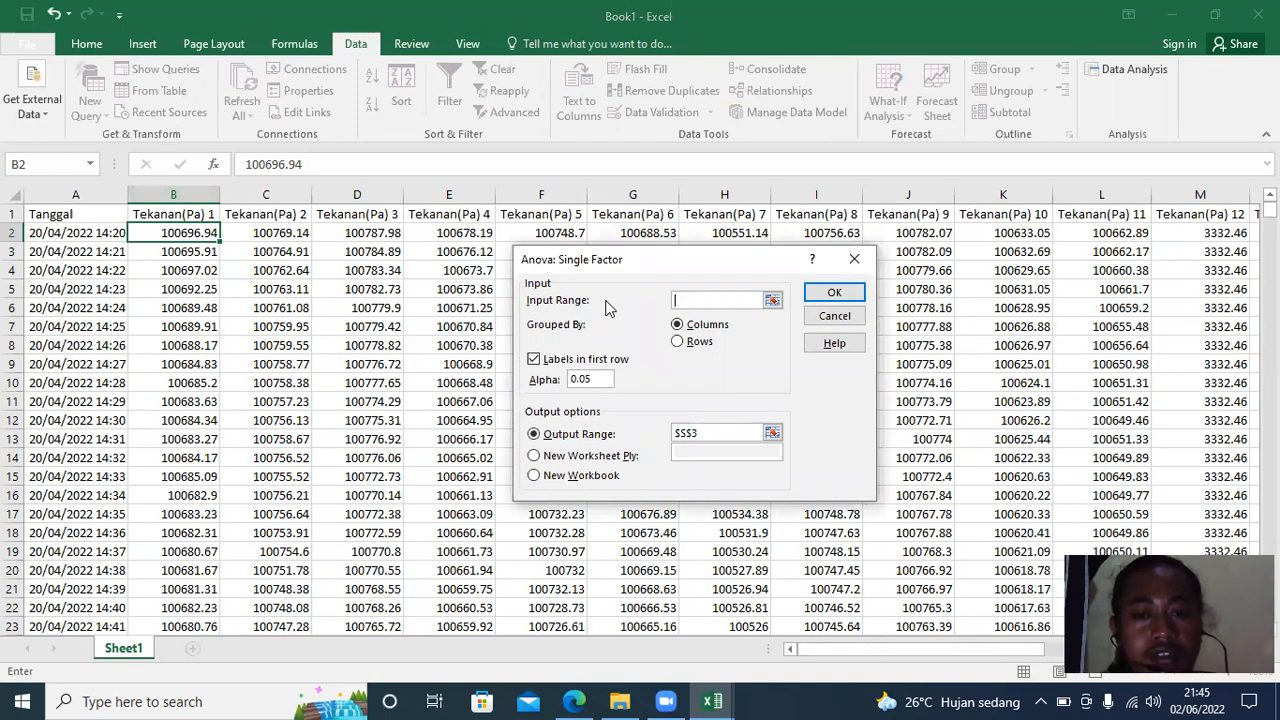
pyautogui.click(171, 215)
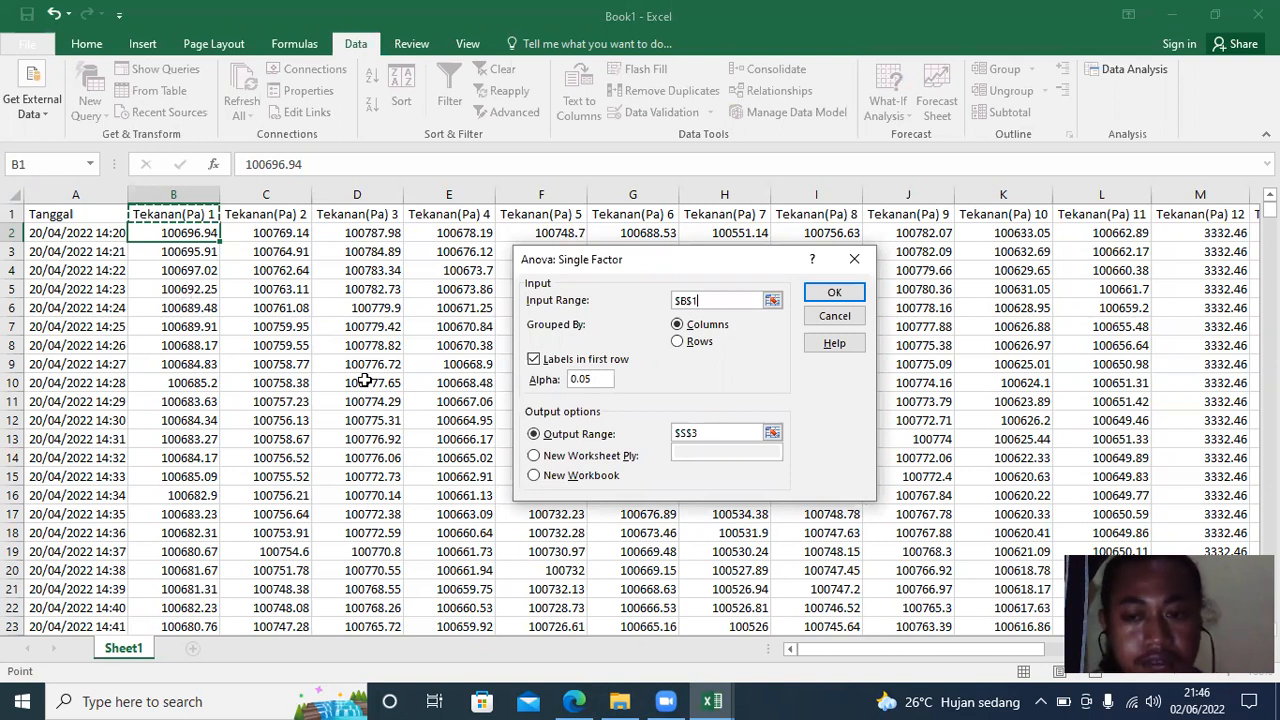
pyautogui.hotkey('ctrl', 'shift', 'Right')
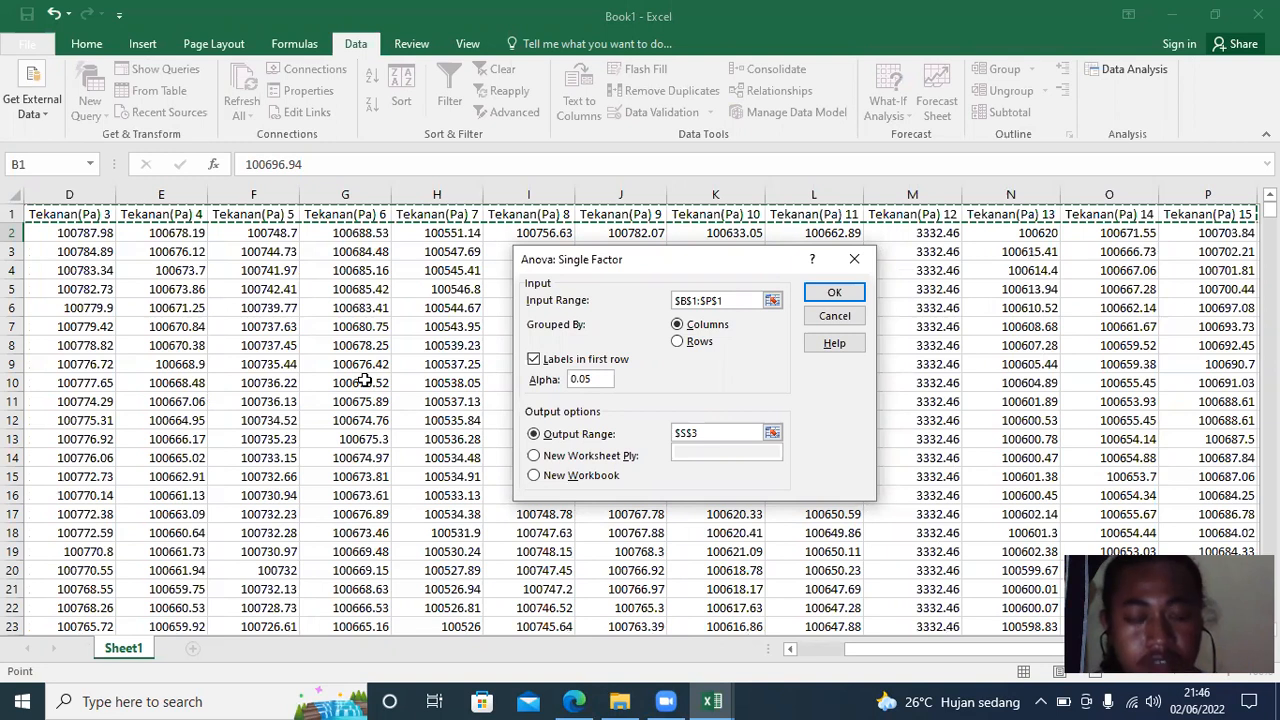
pyautogui.hotkey('ctrl', 'shift', 'Down')
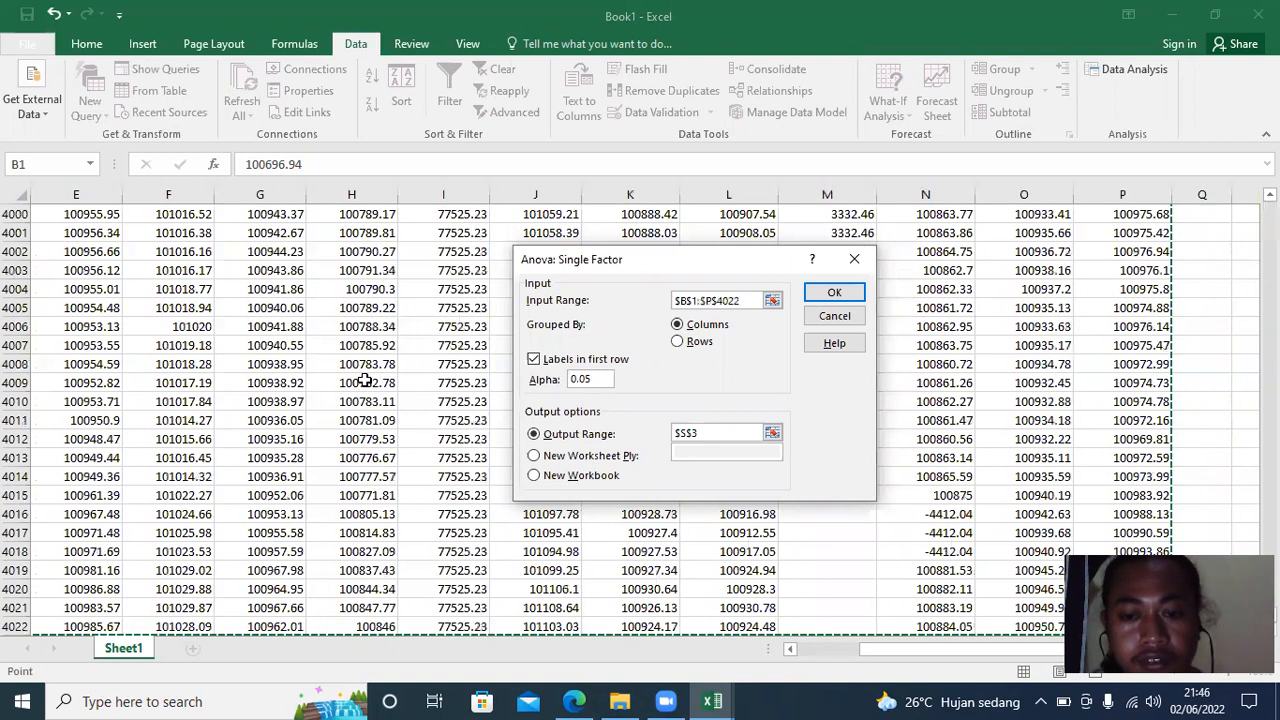
pyautogui.hotkey('shift', 'Down')
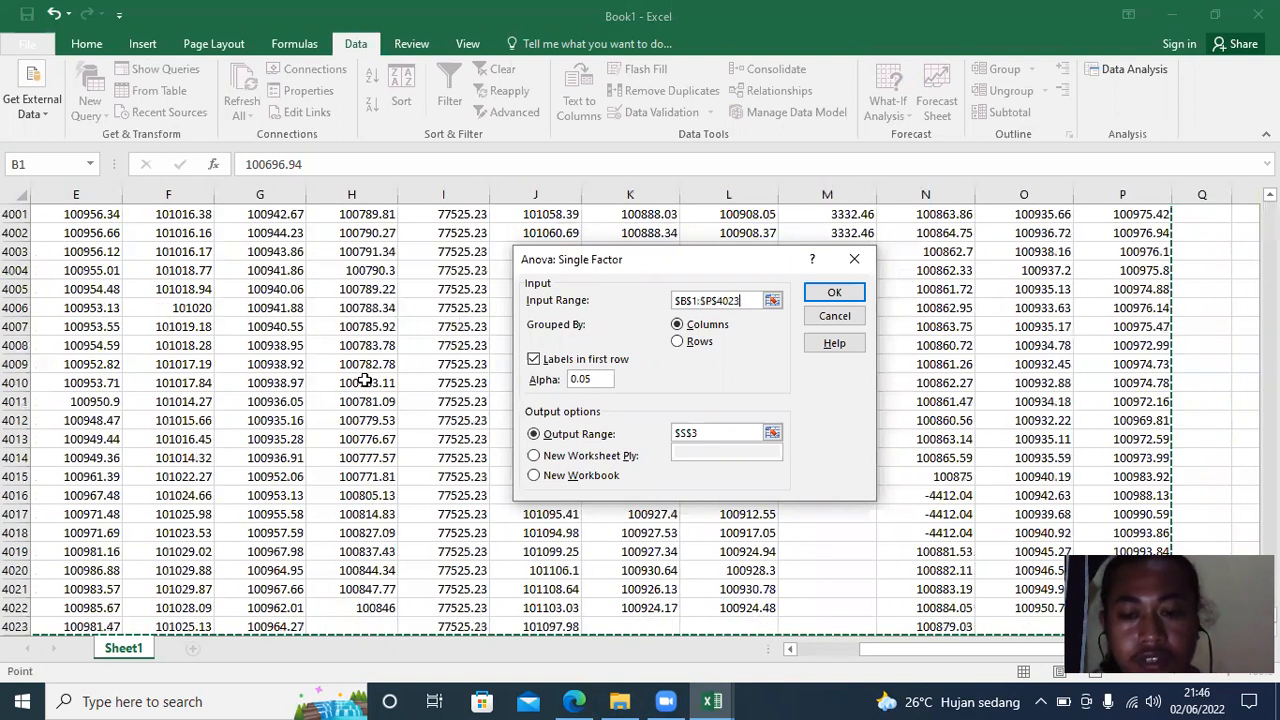
# - Set the Anova output range to cell $S$7 beside the data and run the analysis
pyautogui.moveTo(937, 656); pyautogui.dragTo(823, 653)
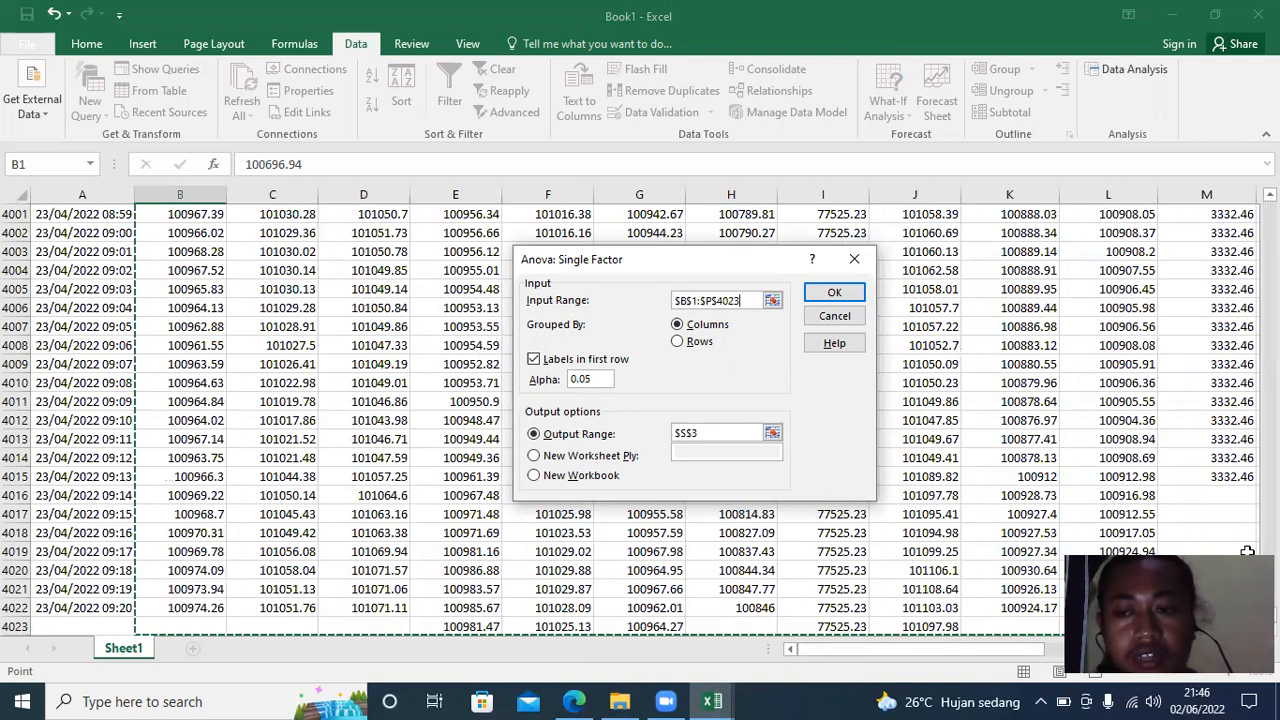
pyautogui.scroll(4, 580, 420)
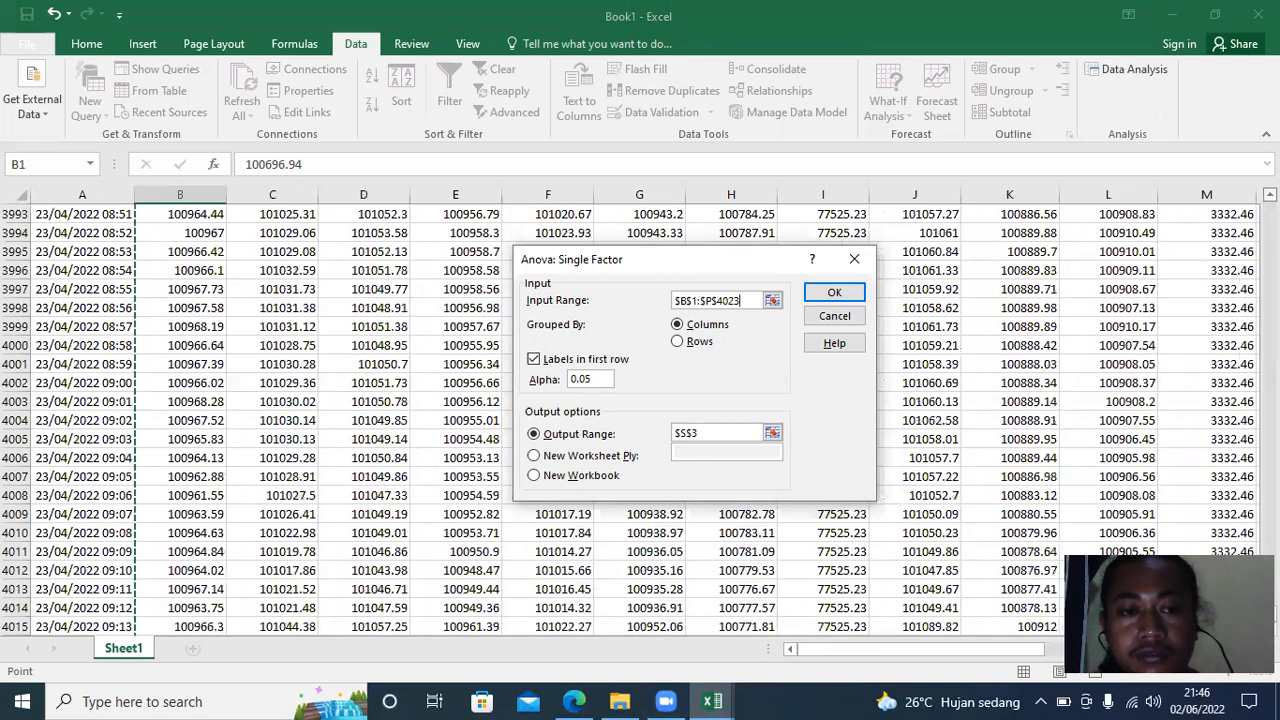
pyautogui.scroll(10, 640, 420)
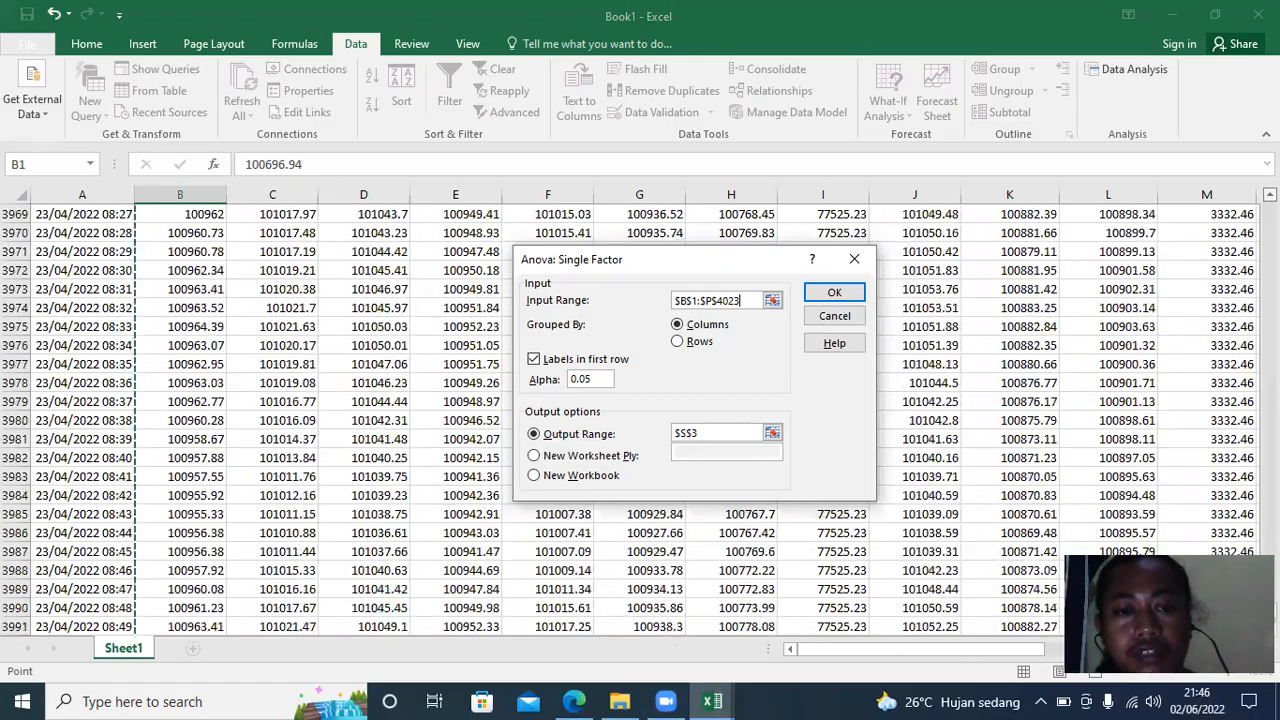
pyautogui.scroll(11, 640, 420)
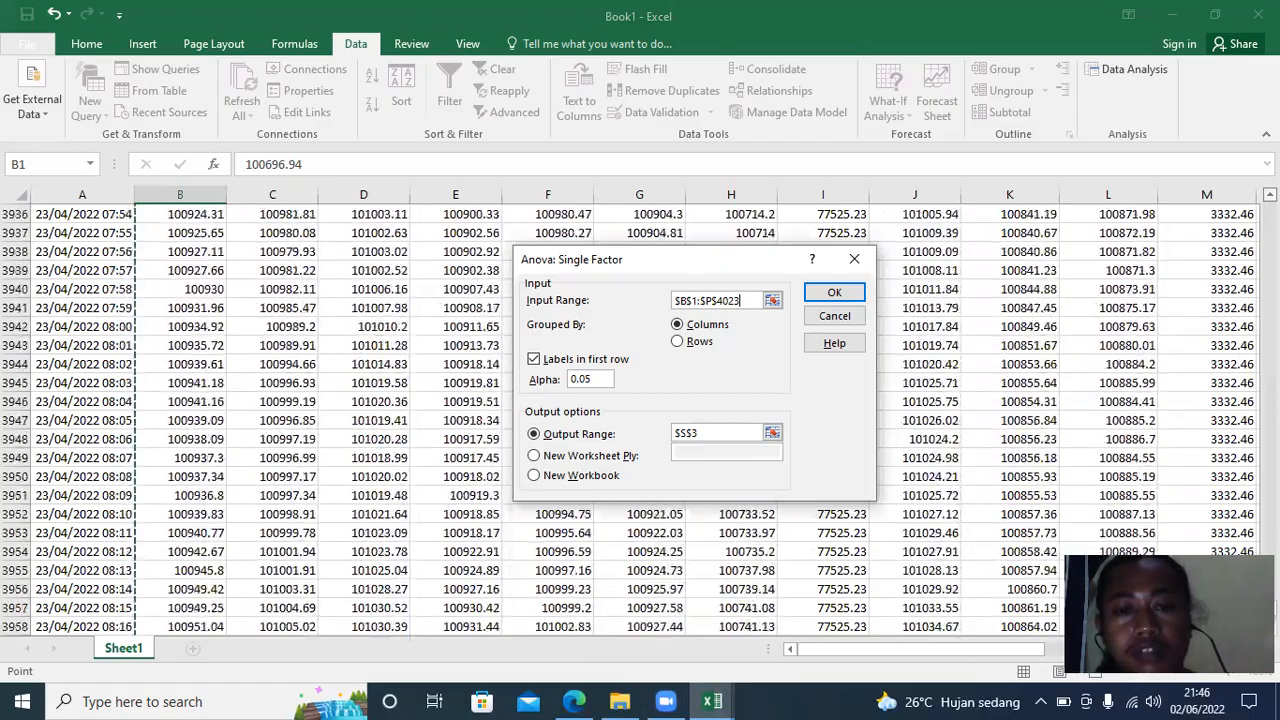
pyautogui.scroll(4, 905, 336)
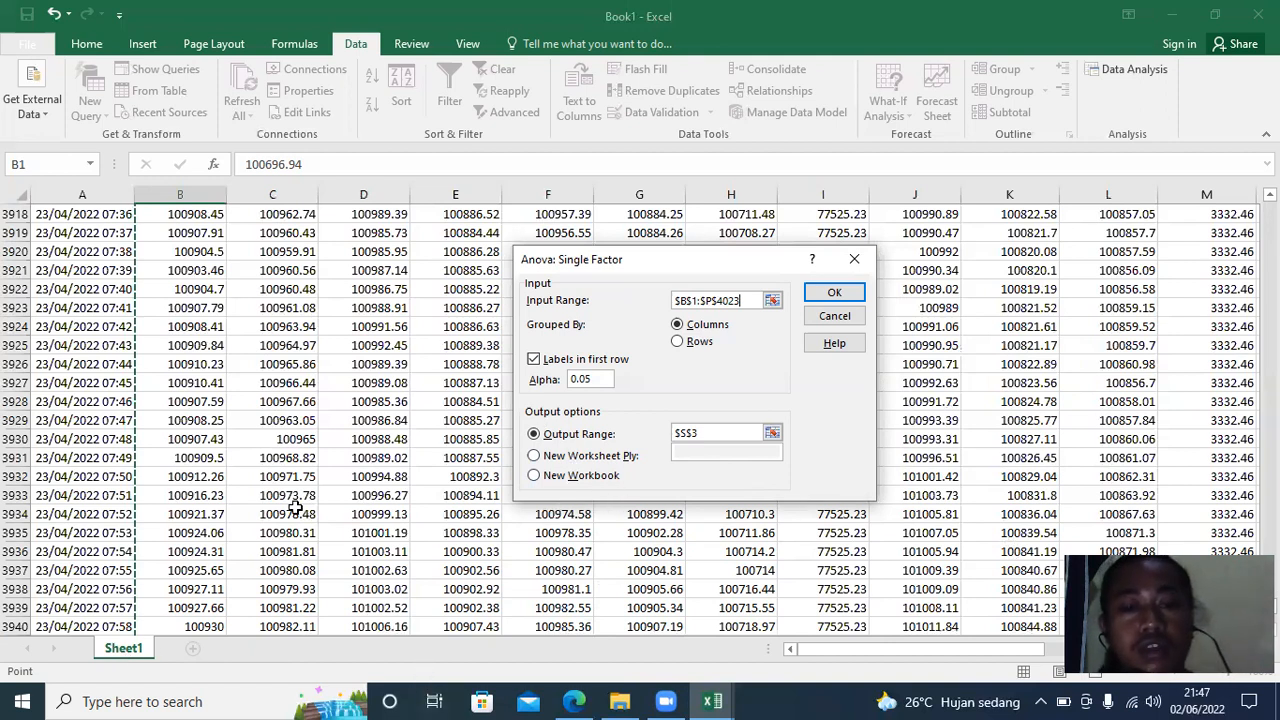
pyautogui.click(699, 432)
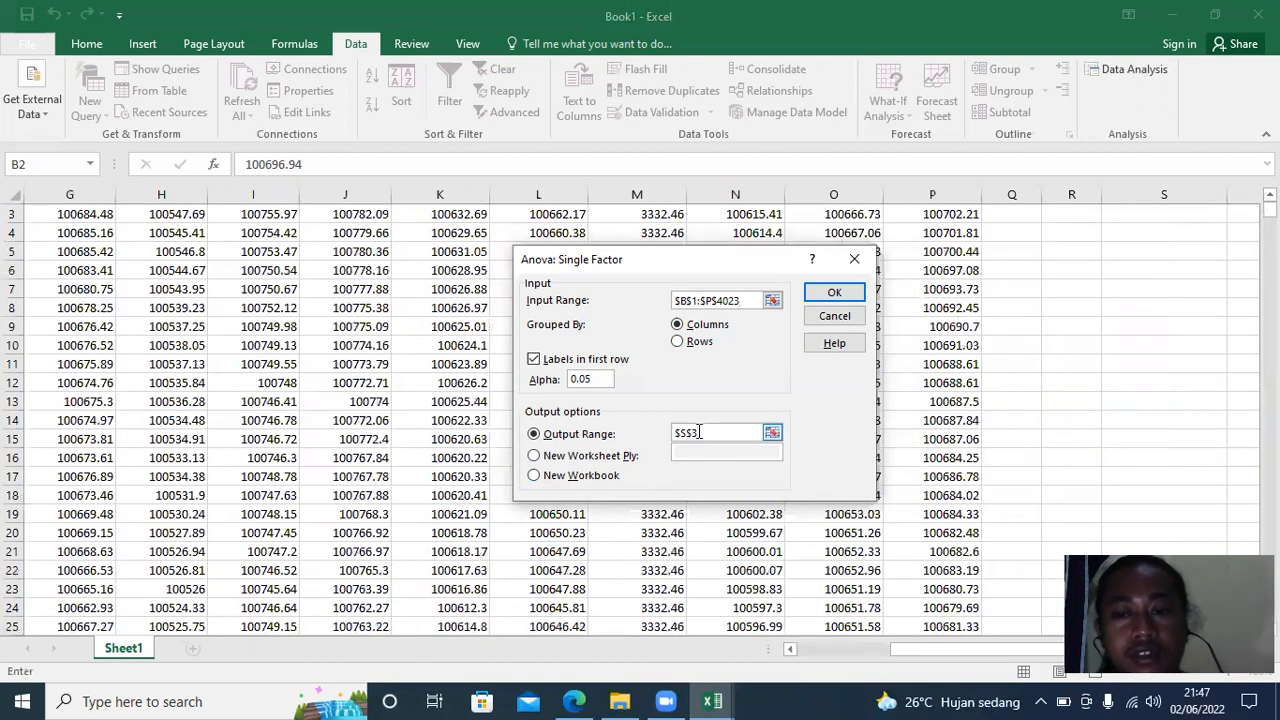
pyautogui.doubleClick(684, 432)
pyautogui.click(683, 429)
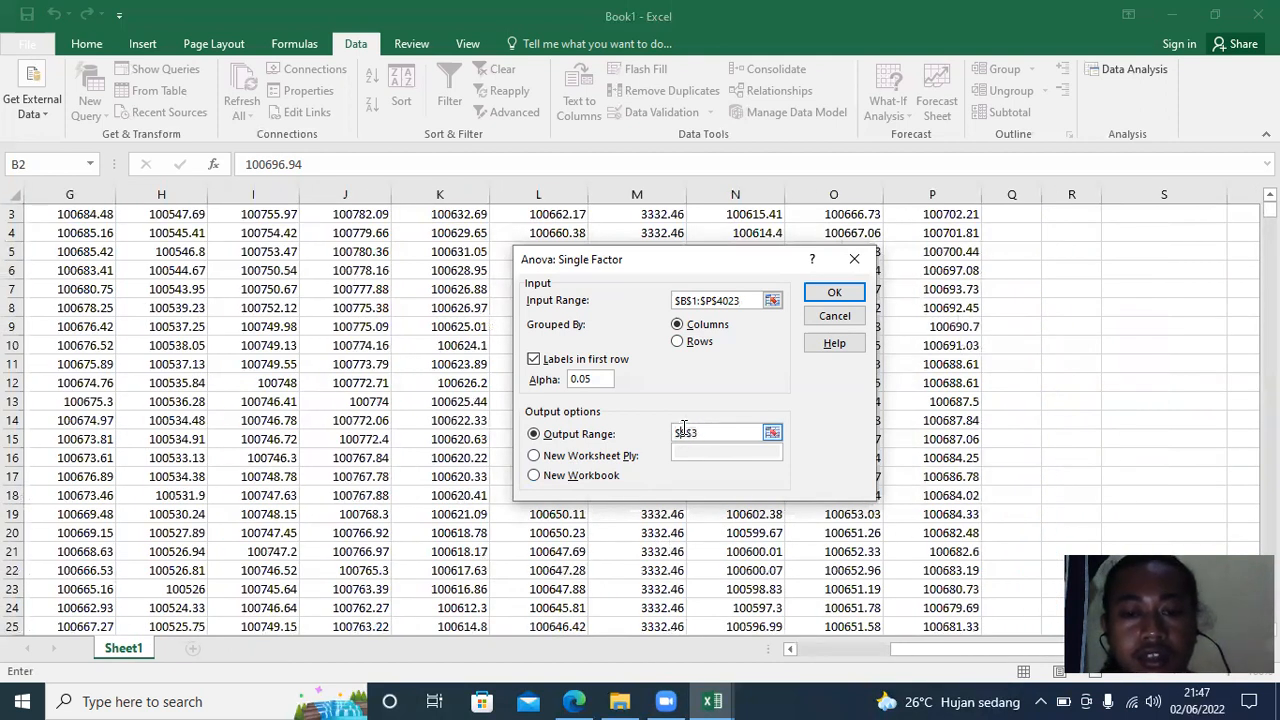
pyautogui.scroll(1, 640, 417)
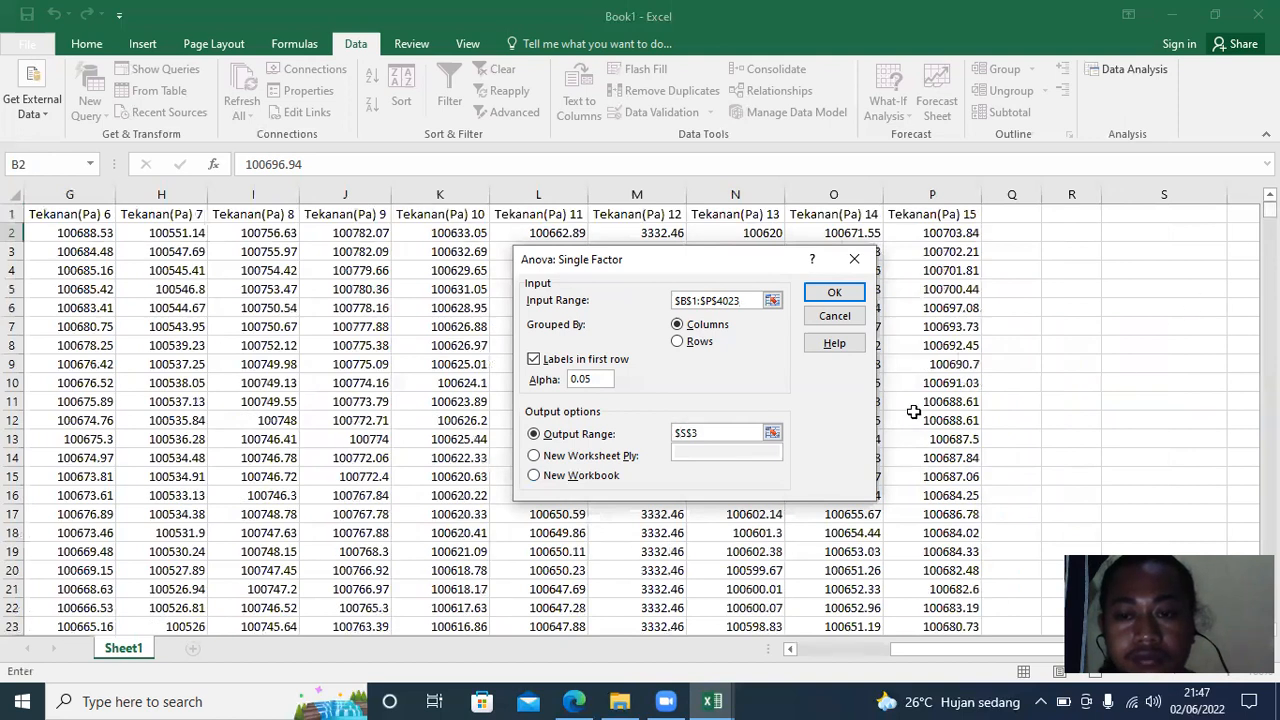
pyautogui.click(772, 432)
pyautogui.click(527, 289)
pyautogui.click(541, 287)
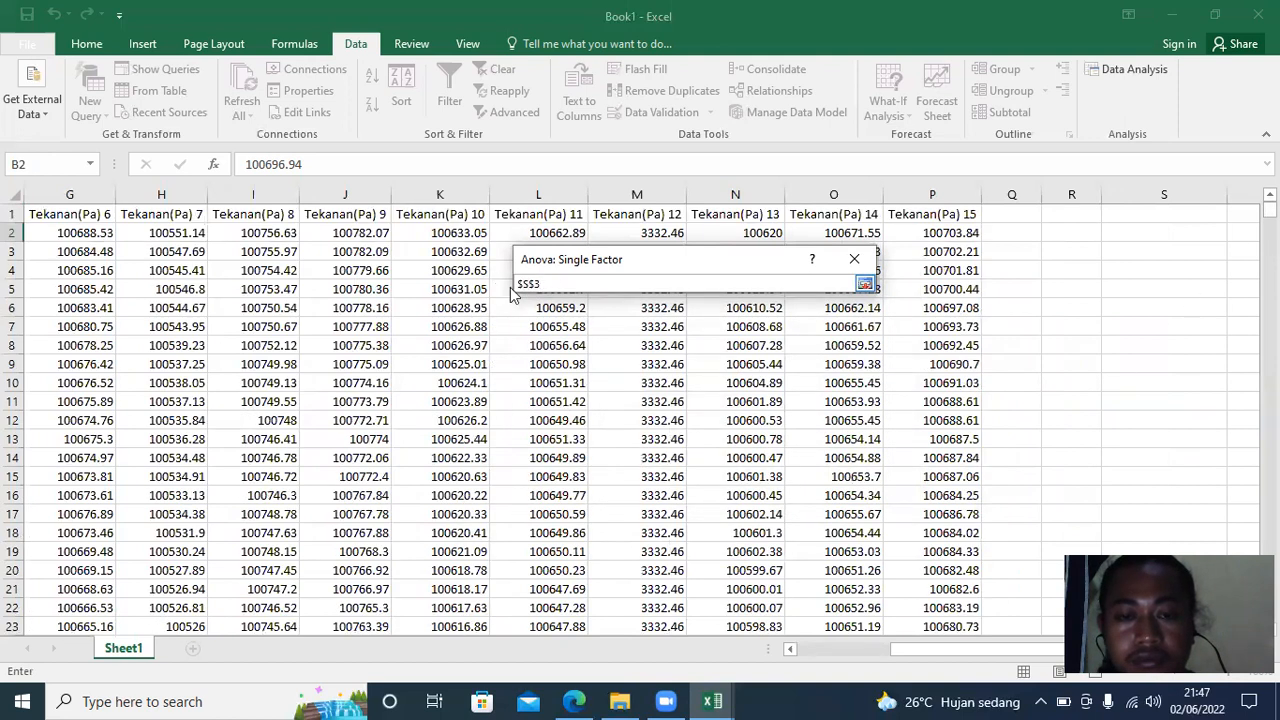
pyautogui.click(865, 285)
pyautogui.click(1151, 210)
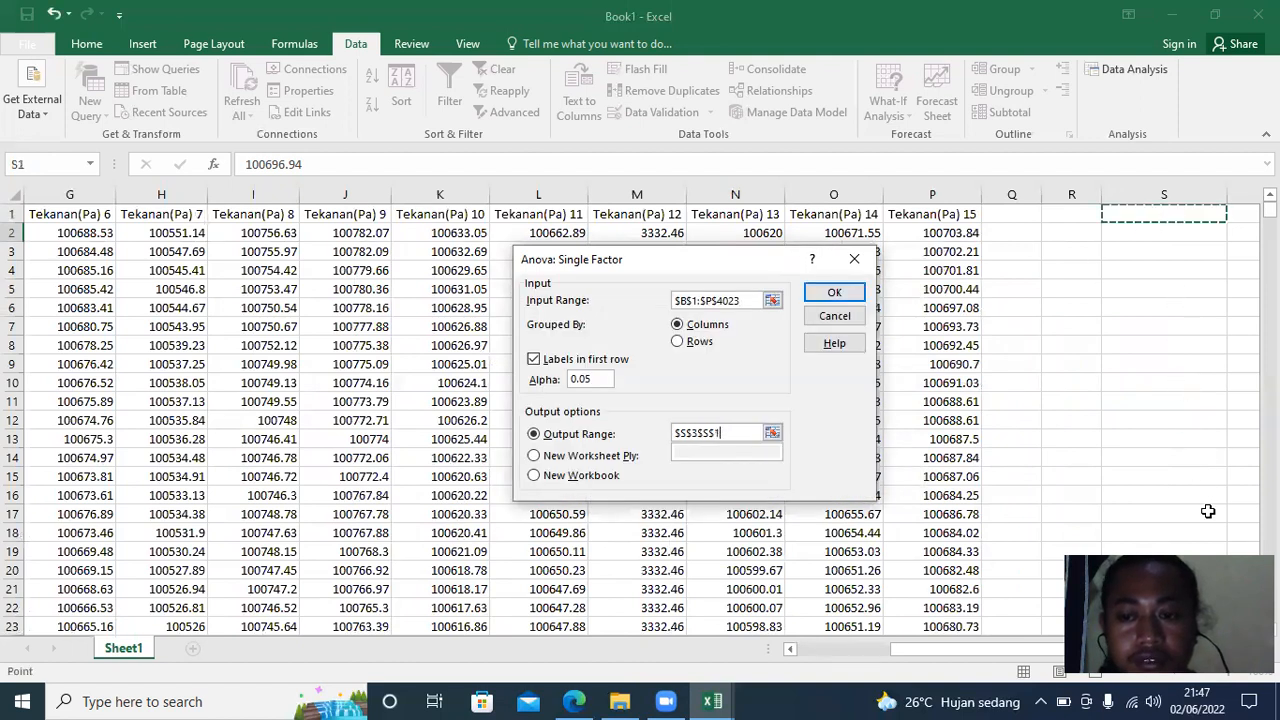
pyautogui.click(1166, 404)
pyautogui.click(1159, 361)
pyautogui.click(1153, 324)
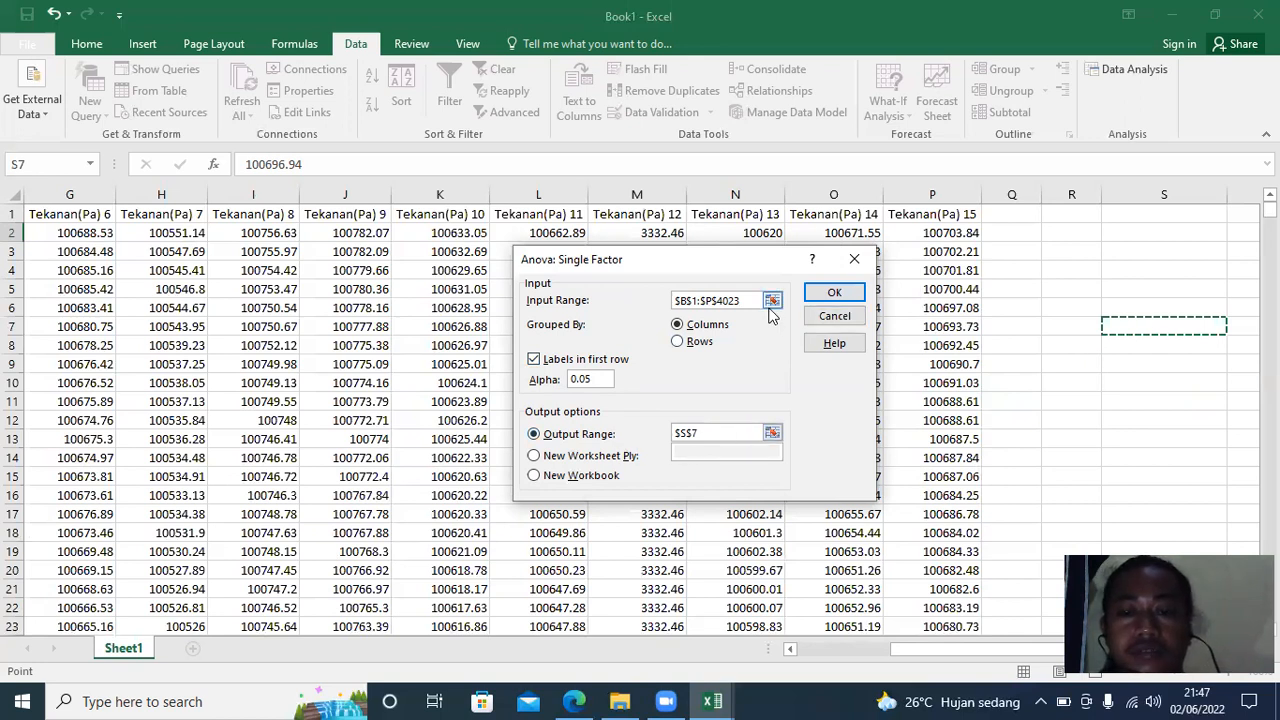
pyautogui.click(833, 292)
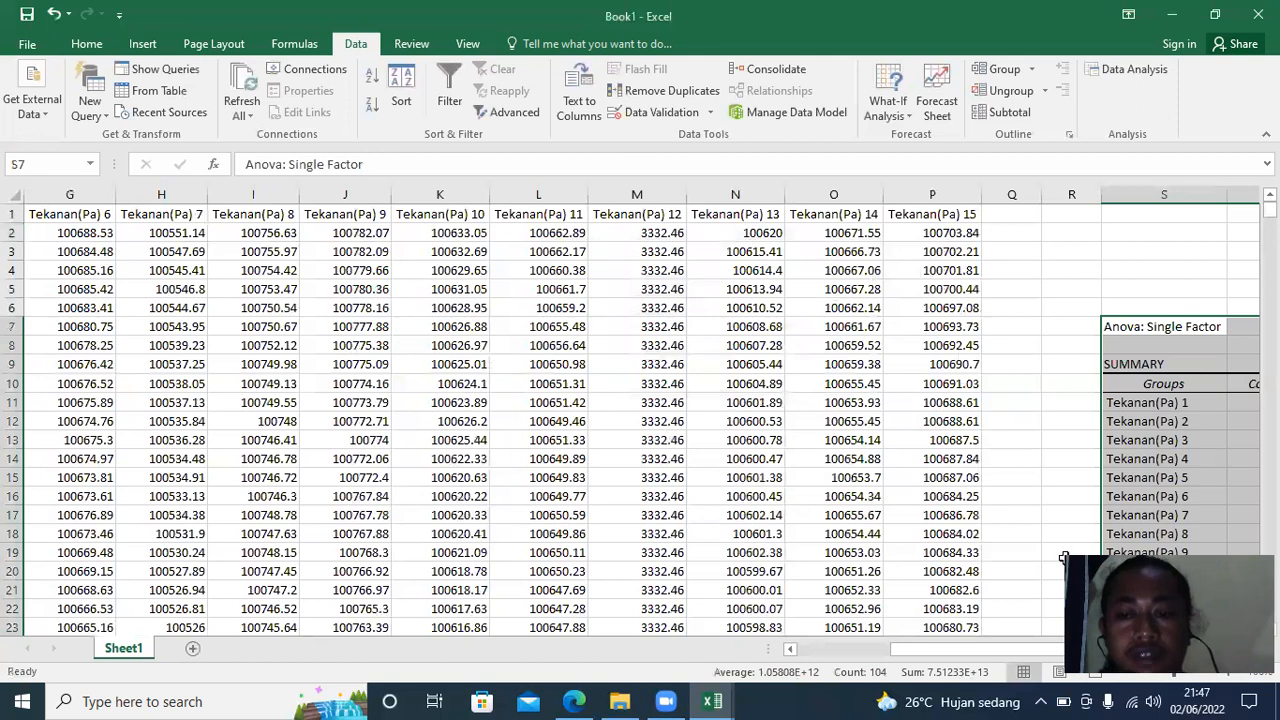
# - Move the hypothesis picture beside the Anova output, uncovering the summary and ANOVA tables
pyautogui.moveTo(1025, 648); pyautogui.dragTo(1137, 648)
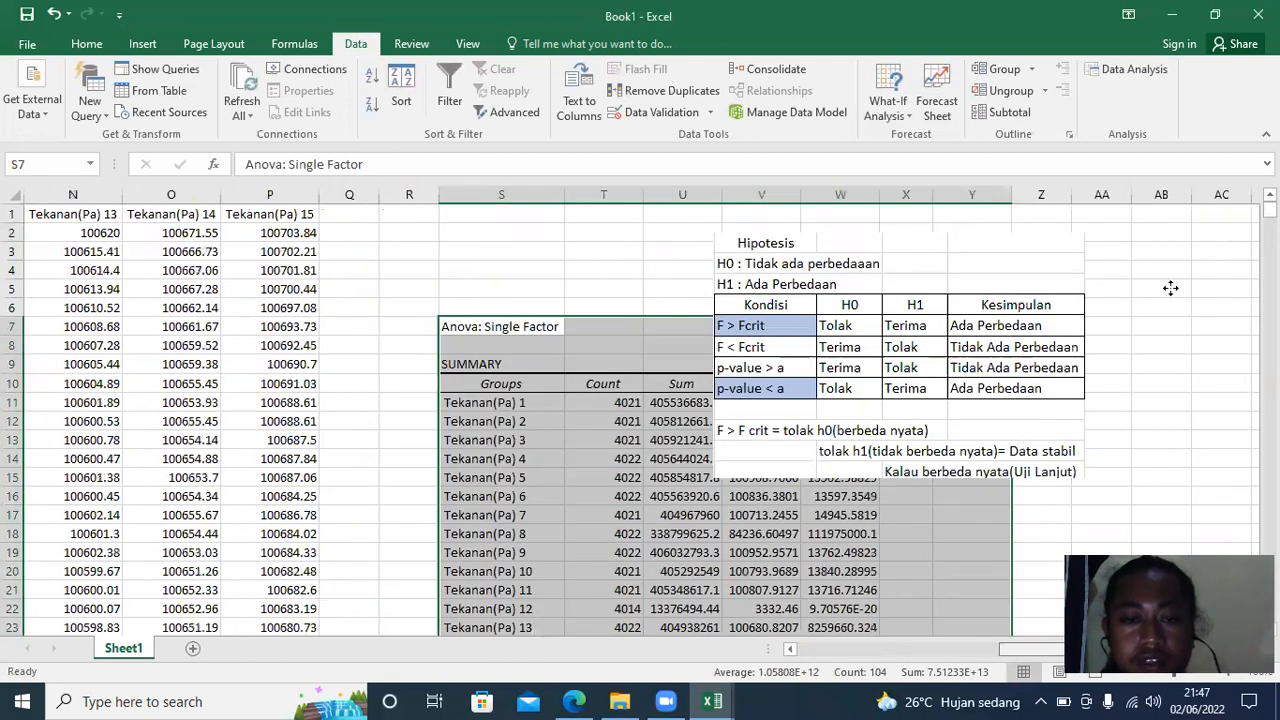
pyautogui.moveTo(832, 395); pyautogui.dragTo(778, 285)
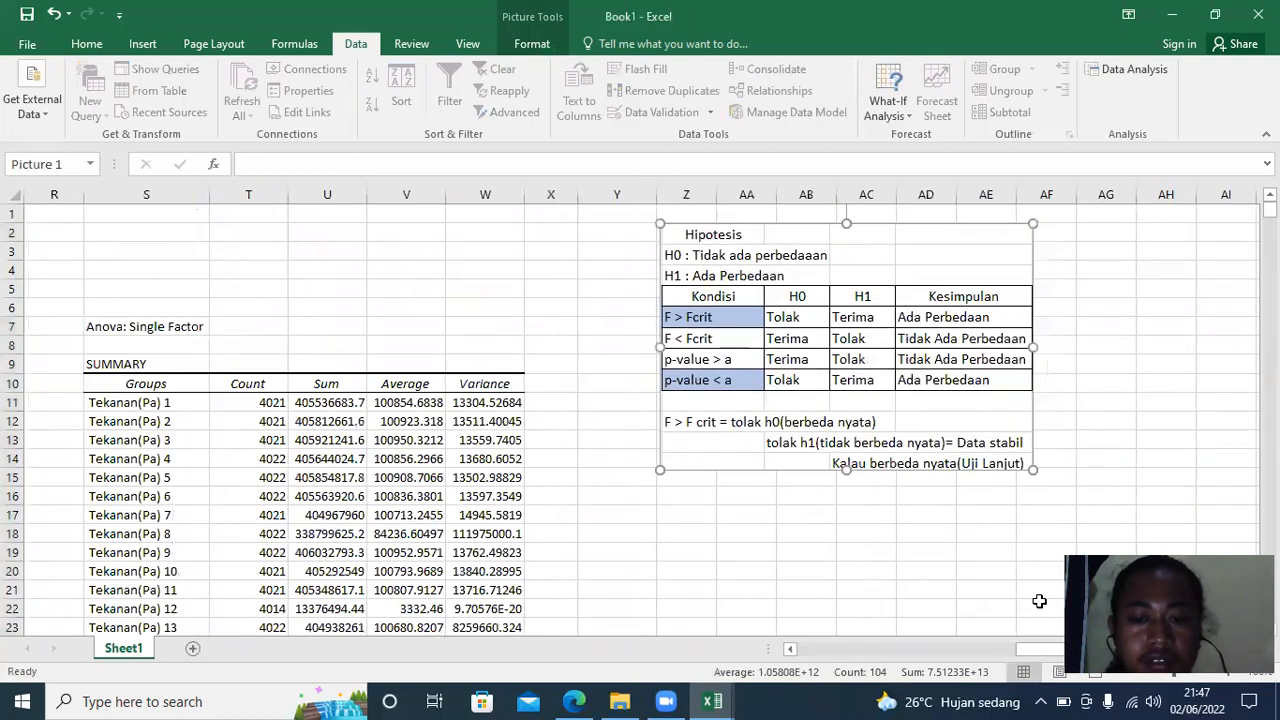
pyautogui.moveTo(1042, 650); pyautogui.dragTo(992, 657)
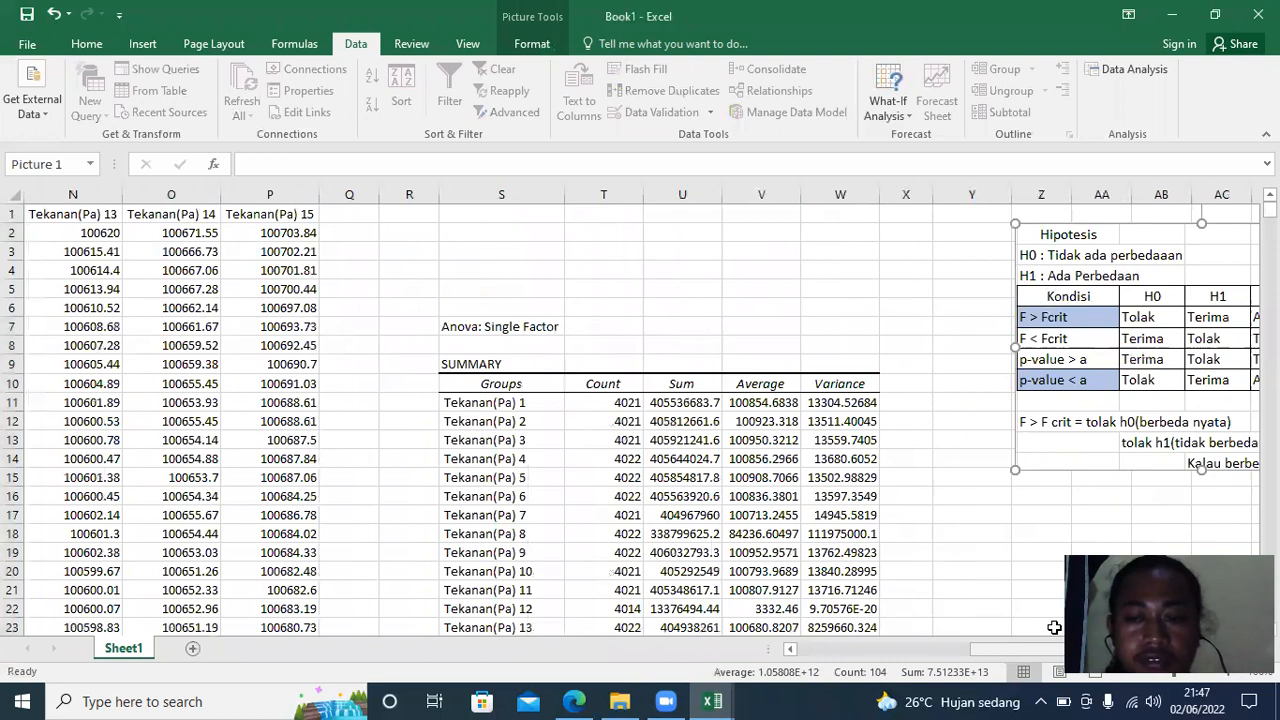
pyautogui.moveTo(1155, 285); pyautogui.dragTo(916, 313)
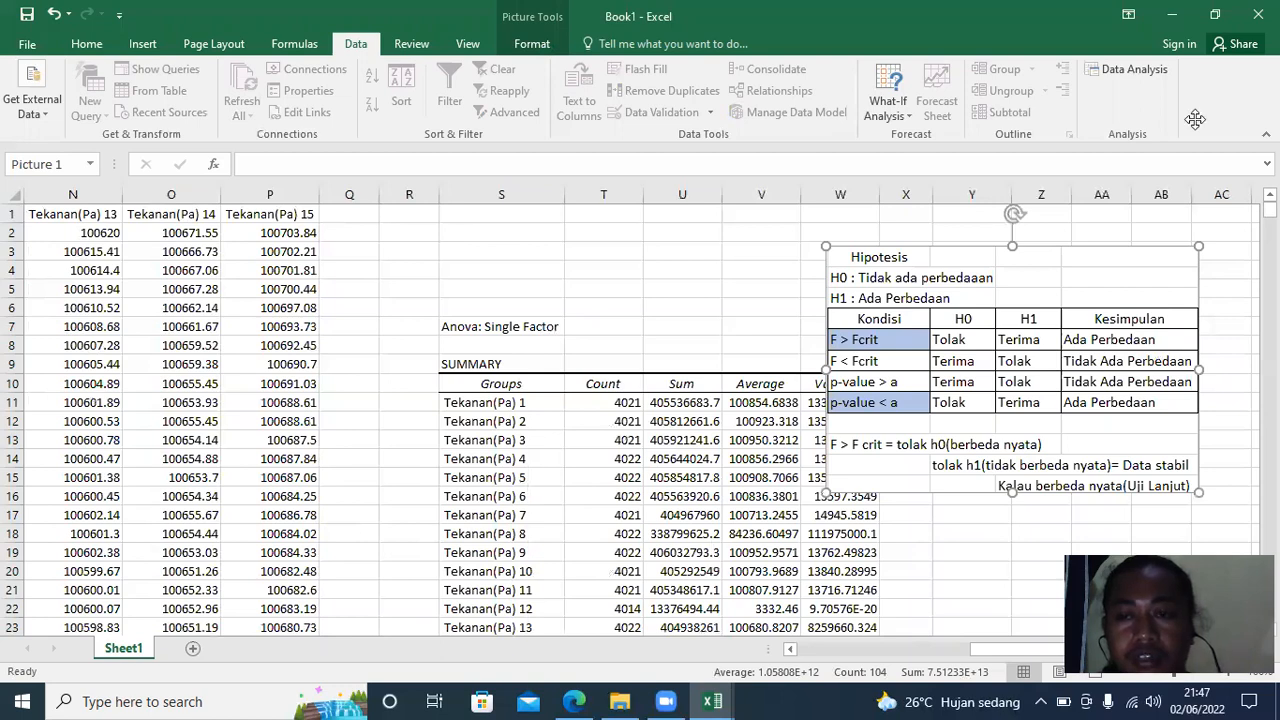
pyautogui.moveTo(1000, 300); pyautogui.dragTo(1063, 475)
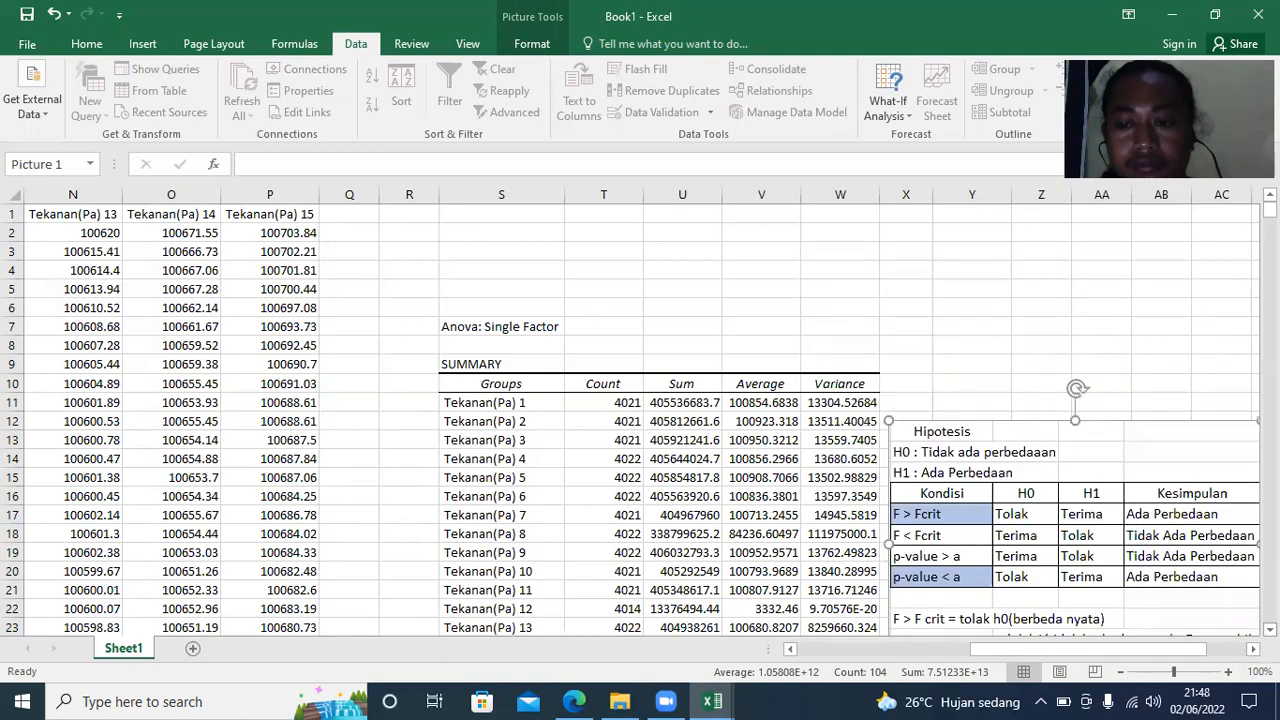
pyautogui.scroll(-5, 630, 420)
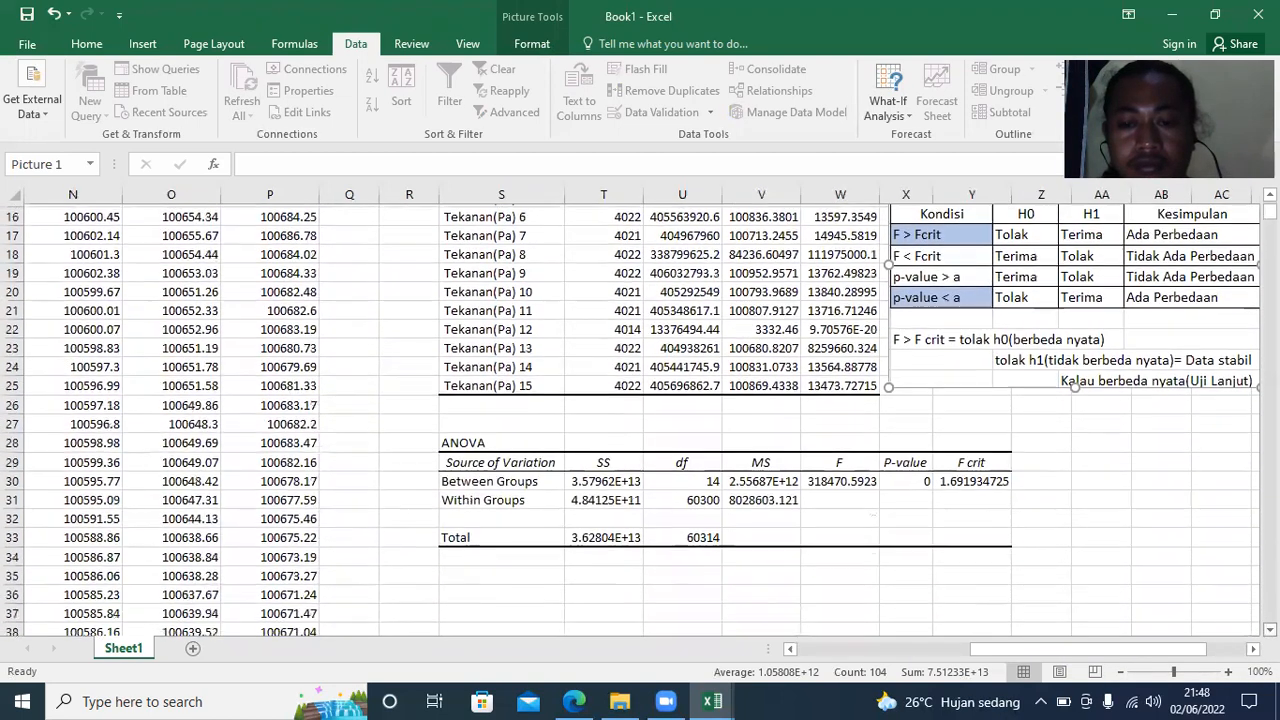
pyautogui.moveTo(1030, 335); pyautogui.dragTo(1072, 369)
# - Examine the ANOVA table's Between Groups and Within Groups rows and its P-value column
pyautogui.click(613, 494)
pyautogui.click(455, 473)
pyautogui.click(470, 442)
pyautogui.click(470, 482)
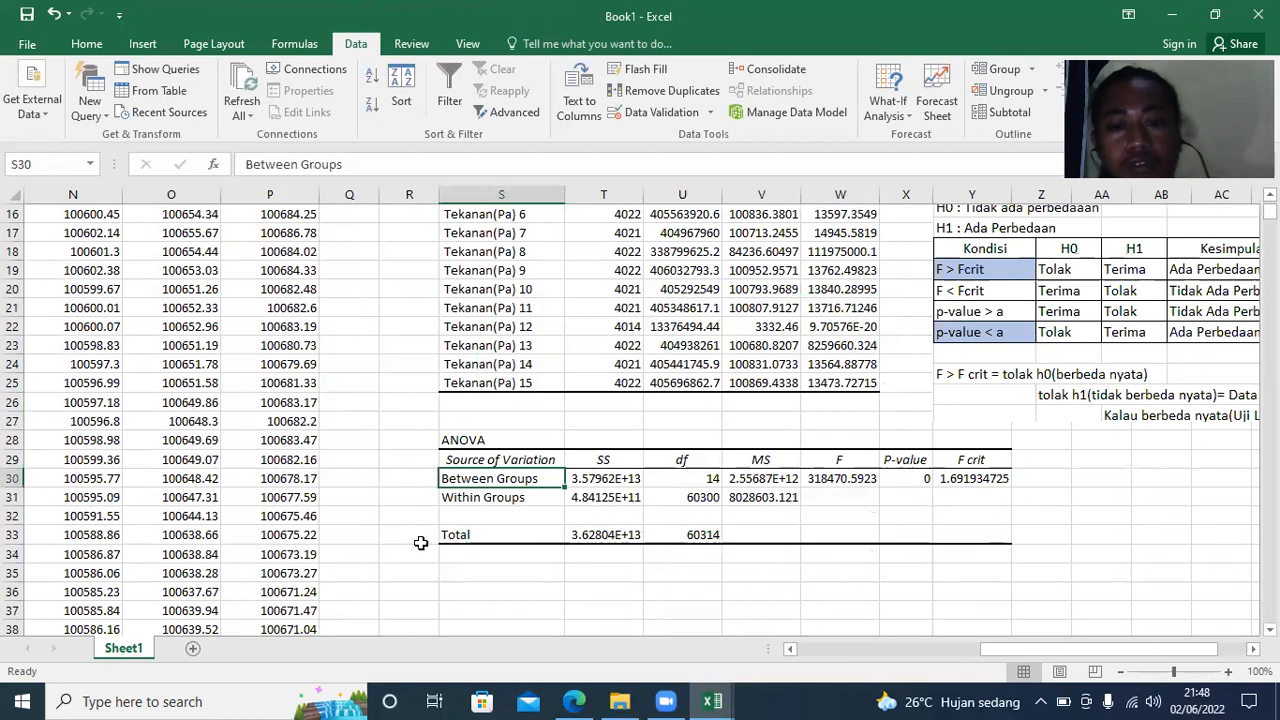
pyautogui.click(582, 500)
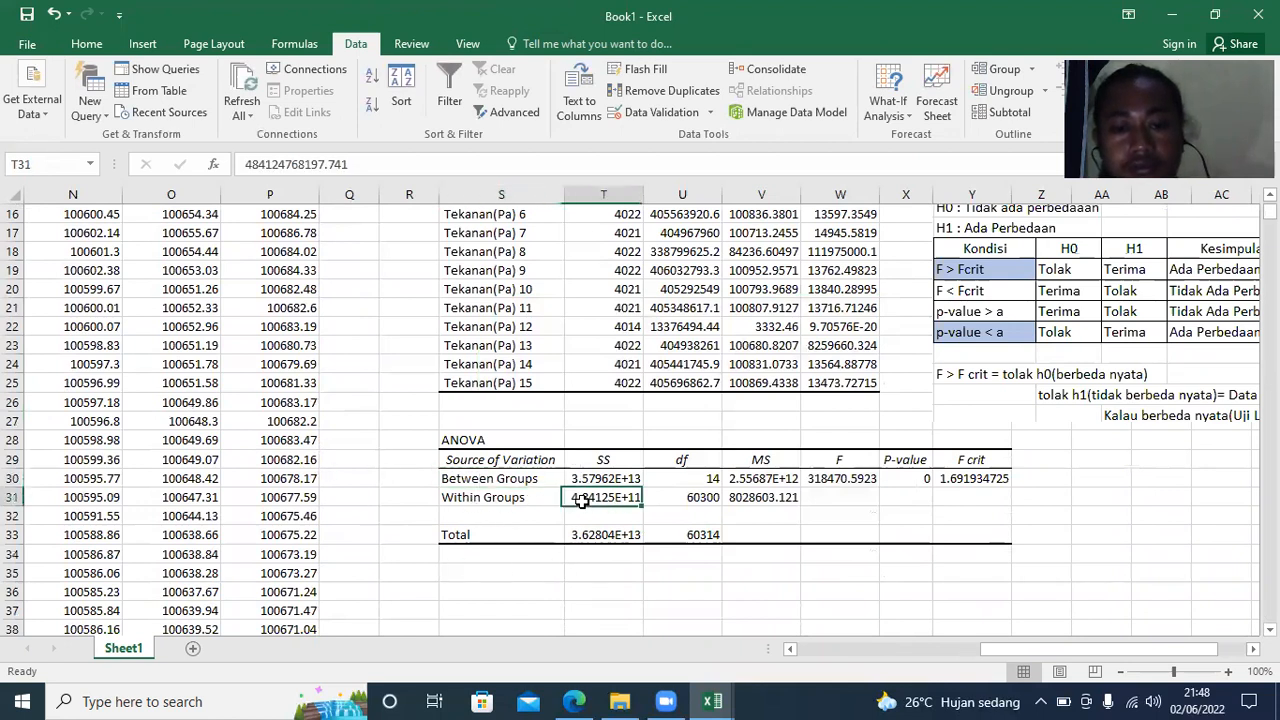
pyautogui.click(922, 463)
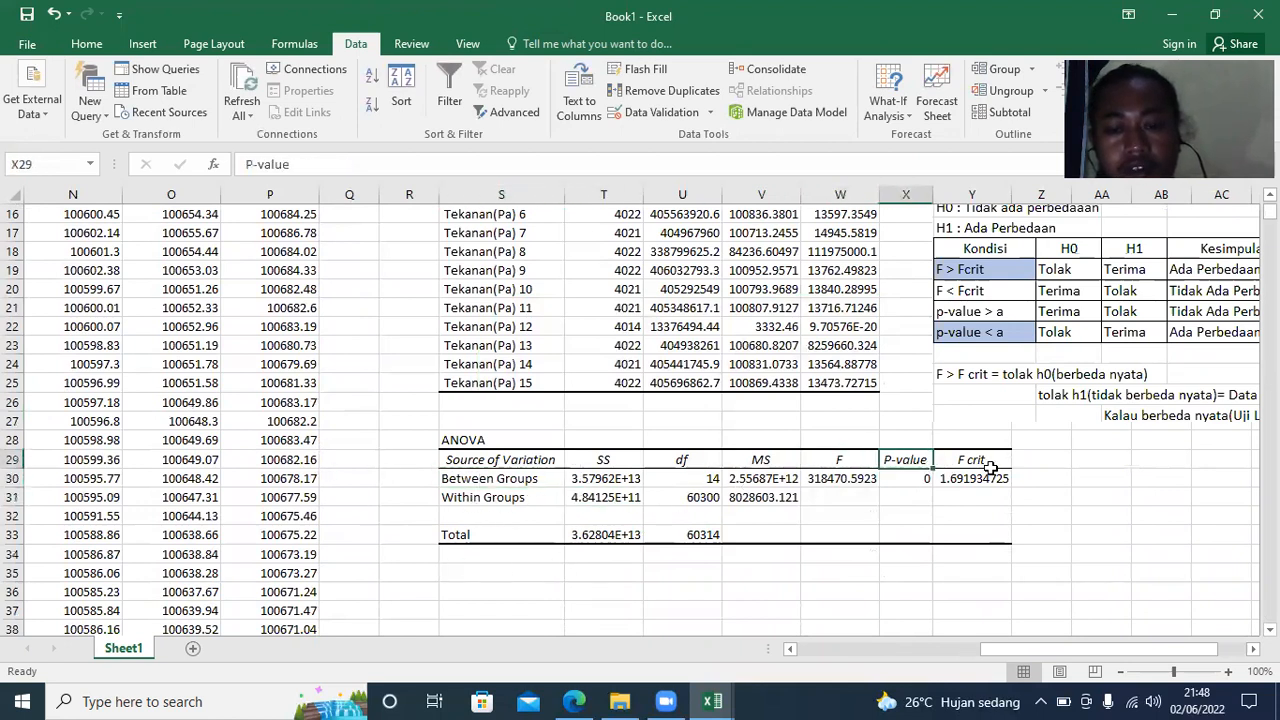
# - Move the hypothesis picture farther from the ANOVA table and select empty cell Y27 above the F crit heading
pyautogui.moveTo(1024, 350); pyautogui.dragTo(1191, 322)
pyautogui.click(926, 407)
pyautogui.click(955, 427)
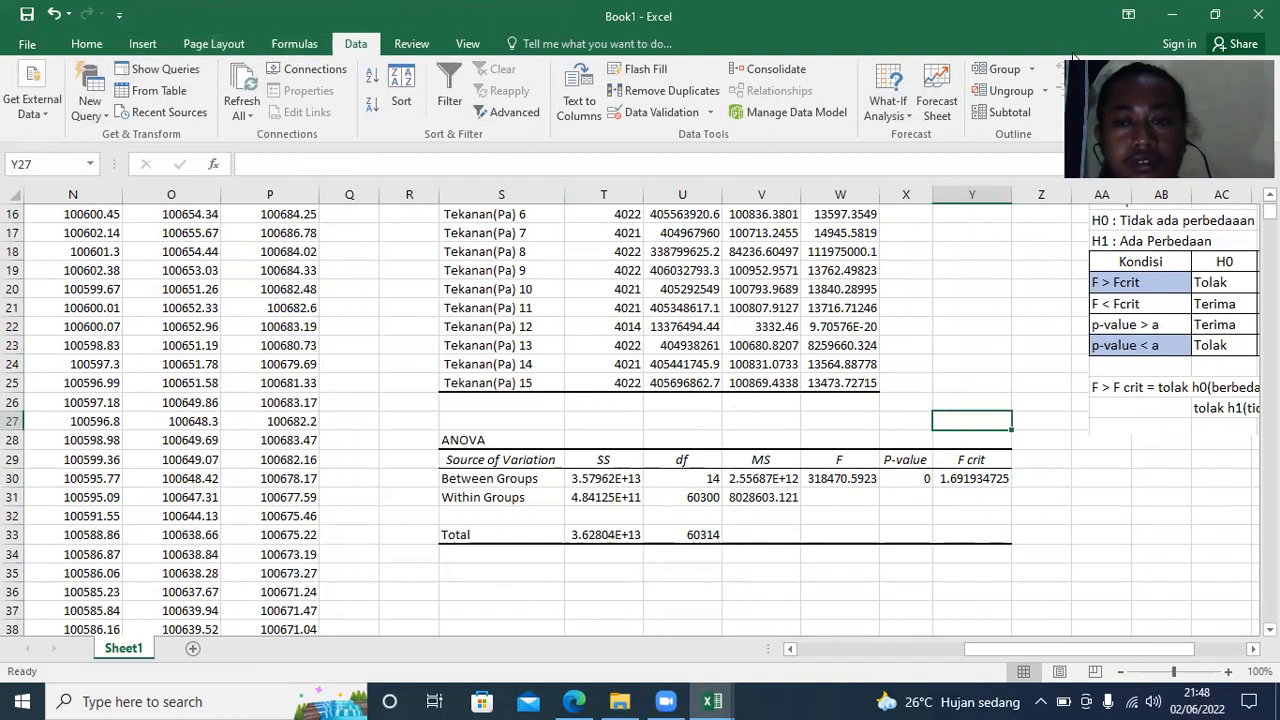
# - Reopen the Anova: Single Factor settings to check the alpha value, and close them without running the analysis
pyautogui.moveTo(1083, 105); pyautogui.dragTo(783, 150)
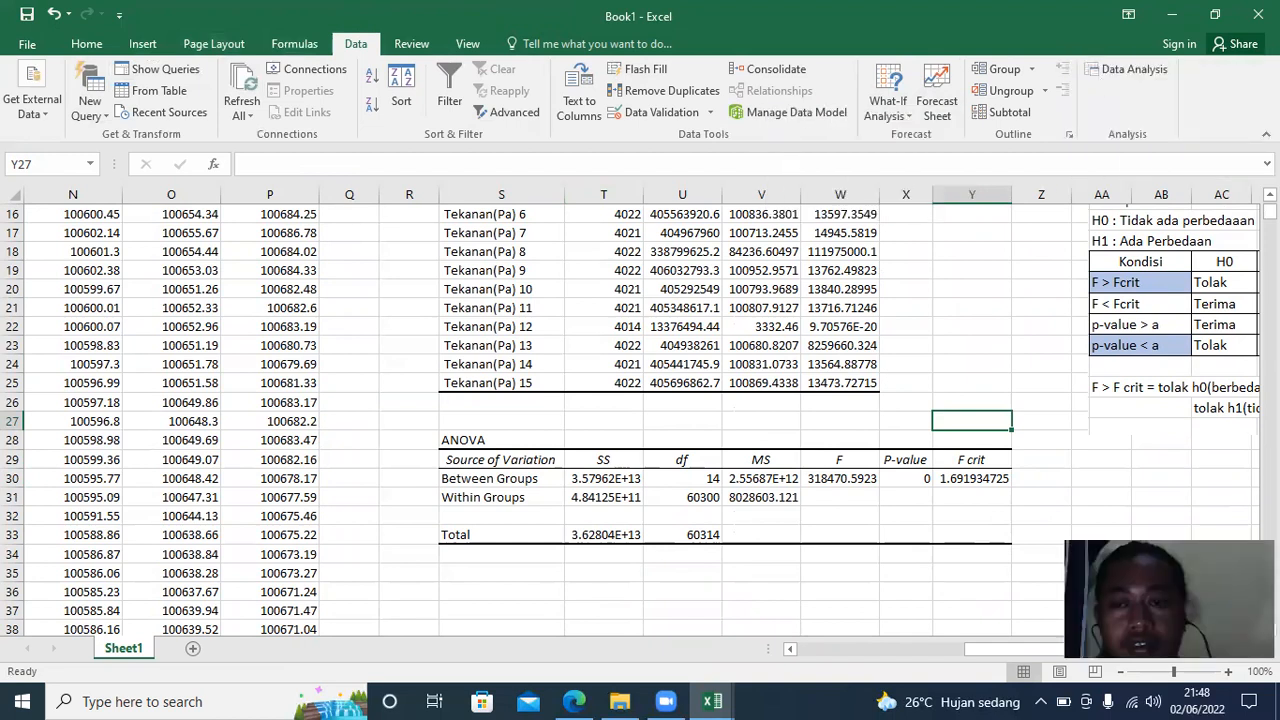
pyautogui.click(1098, 76)
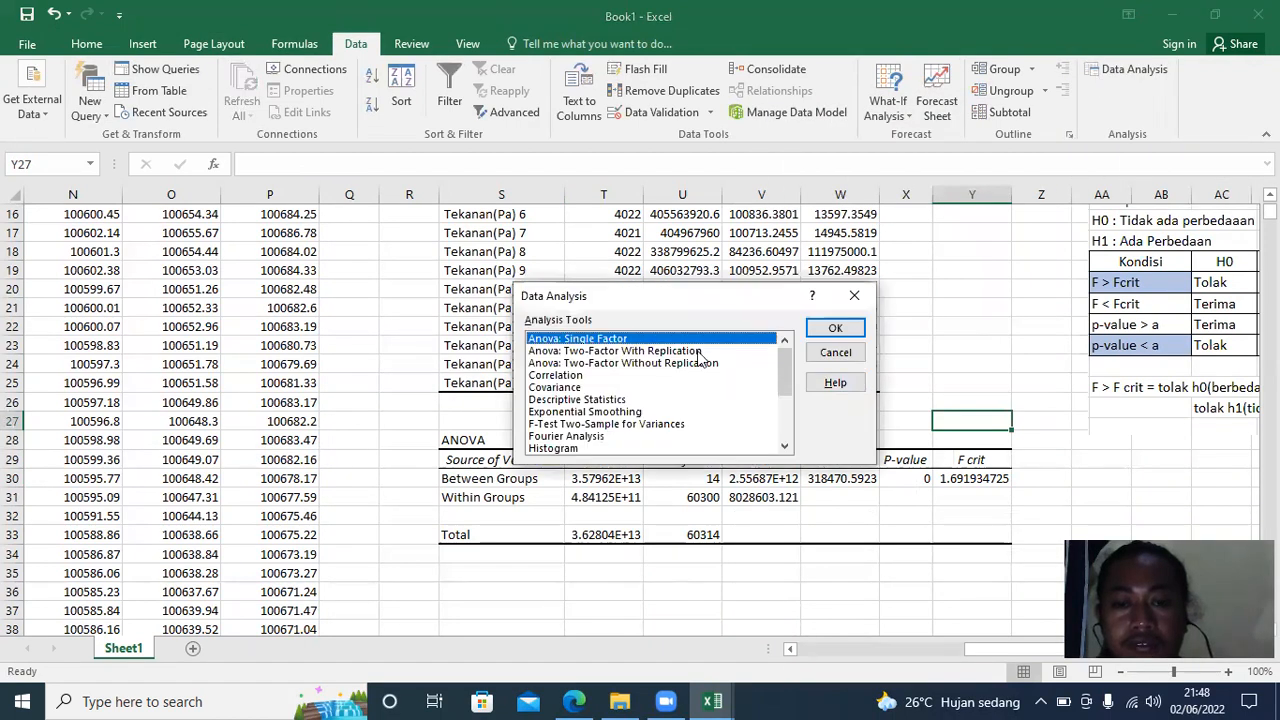
pyautogui.click(835, 328)
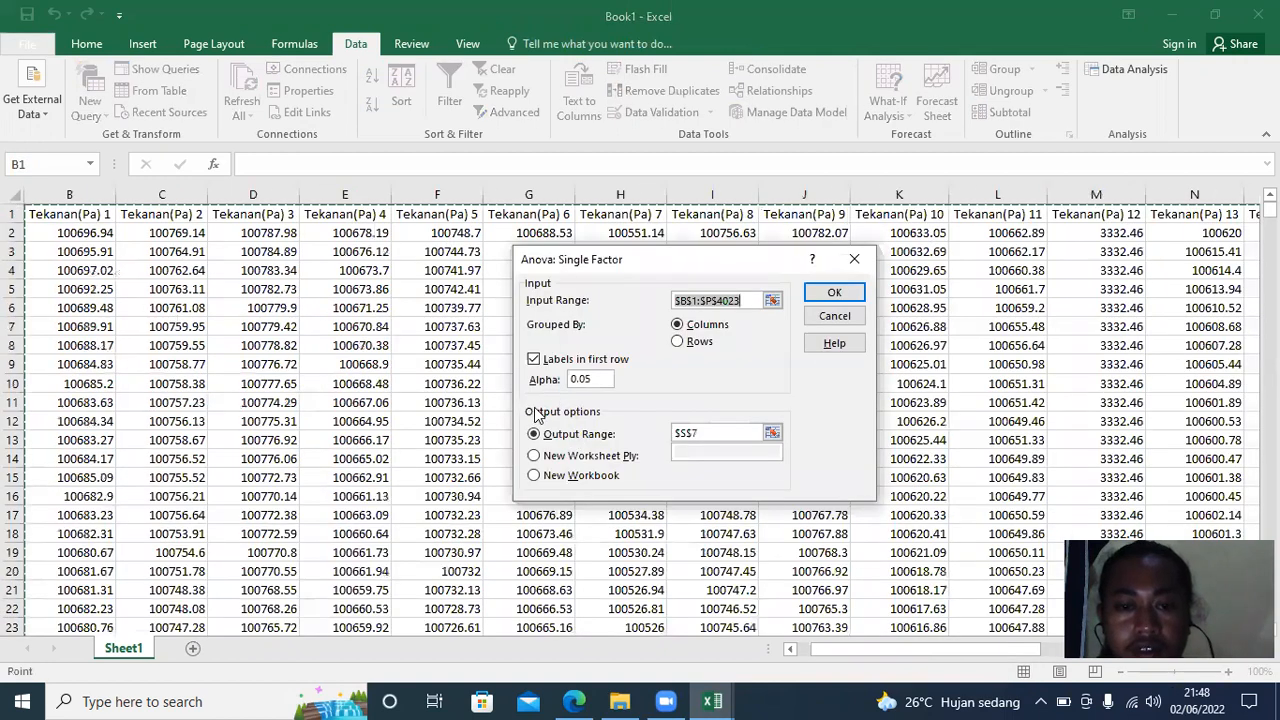
pyautogui.click(854, 259)
pyautogui.press('Escape')
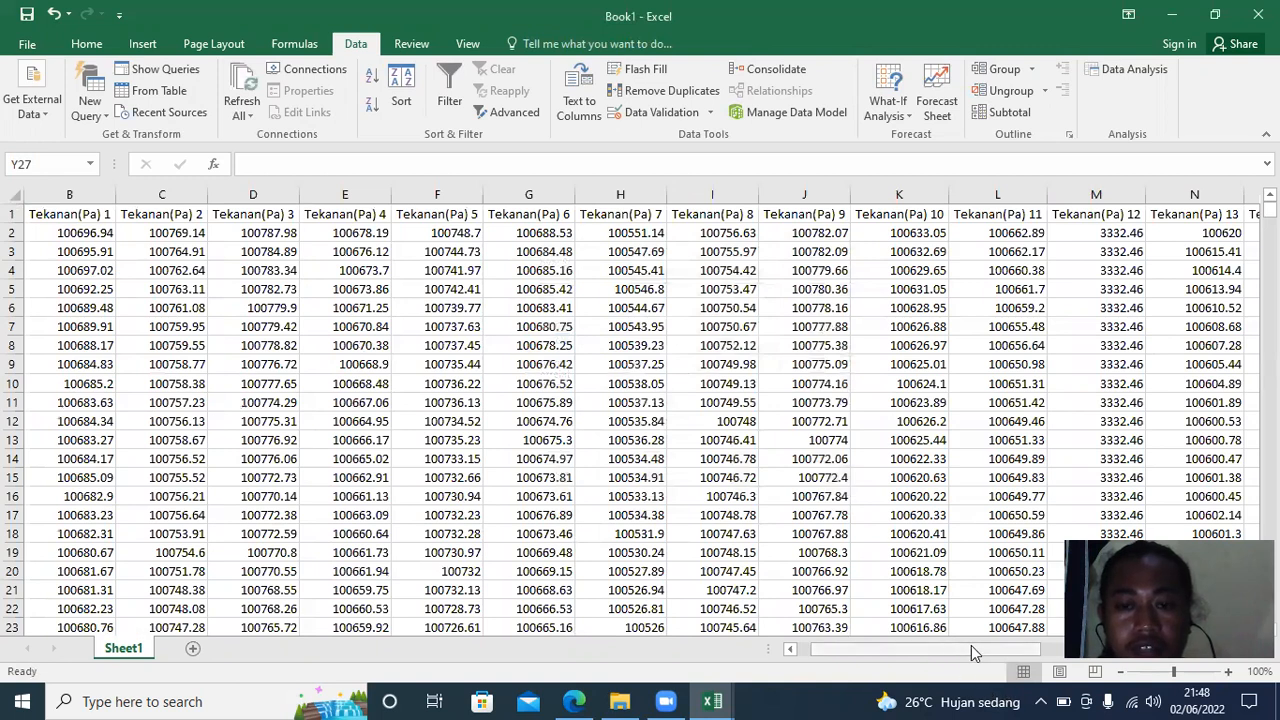
# - Enter the note "a = 0.05" in cell Y27 above the ANOVA table's F crit heading
pyautogui.hscroll(10, 955, 647)
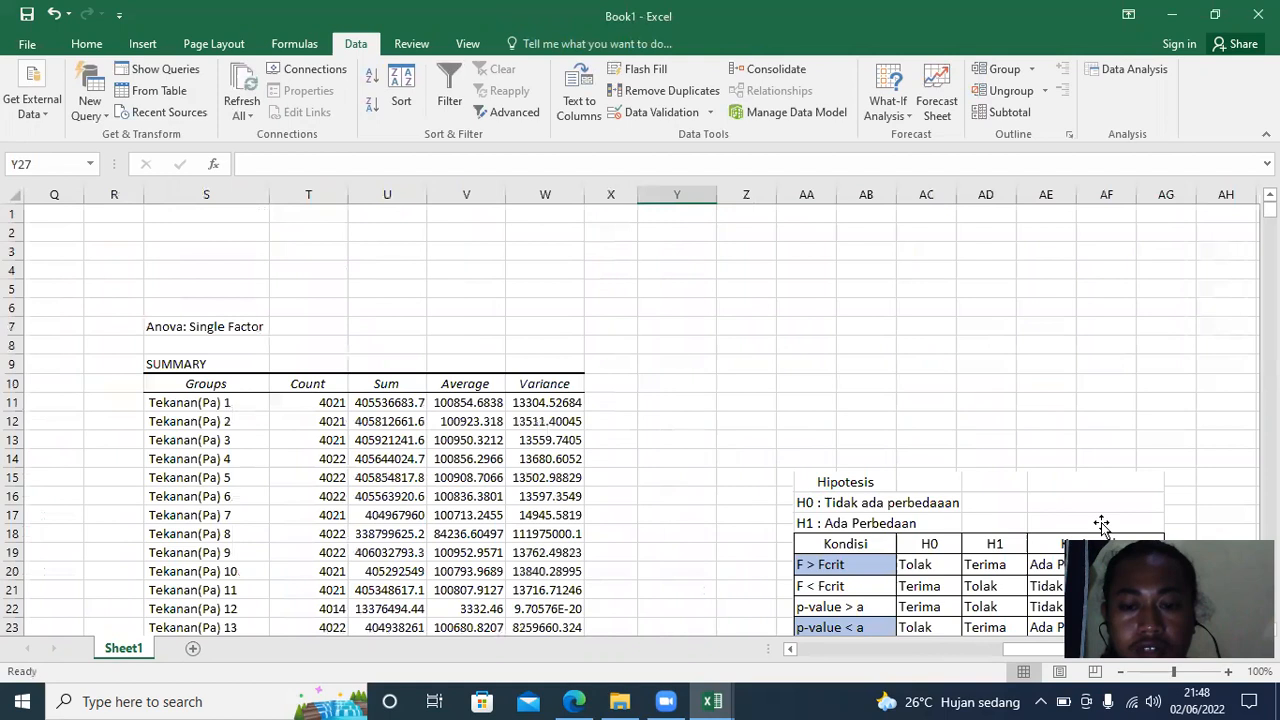
pyautogui.moveTo(1270, 209); pyautogui.dragTo(1270, 208)
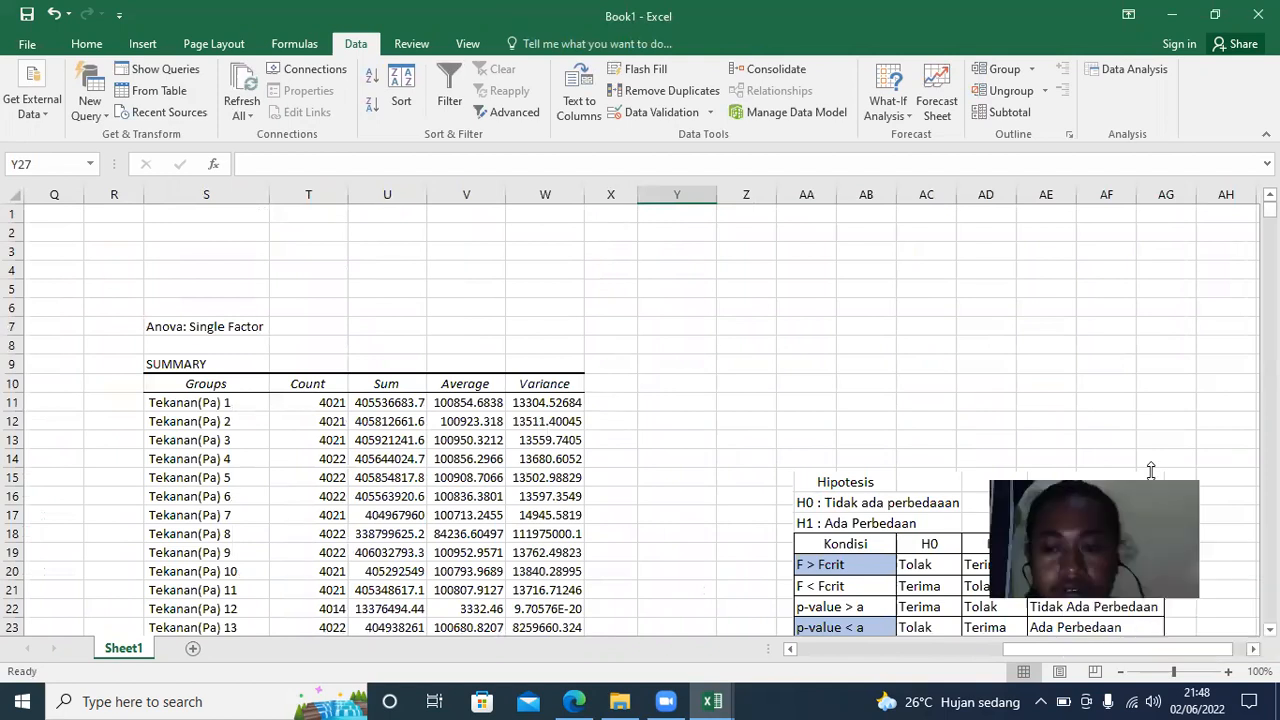
pyautogui.scroll(-4, 1238, 622)
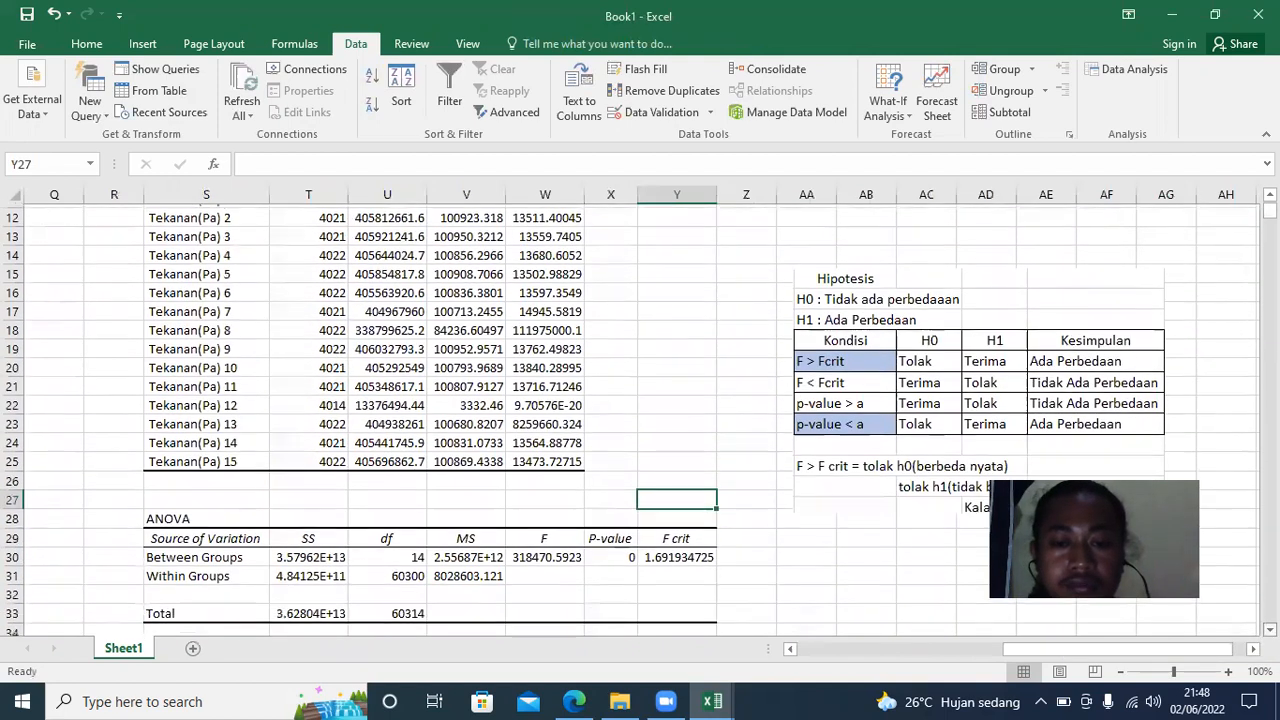
pyautogui.write('a =')
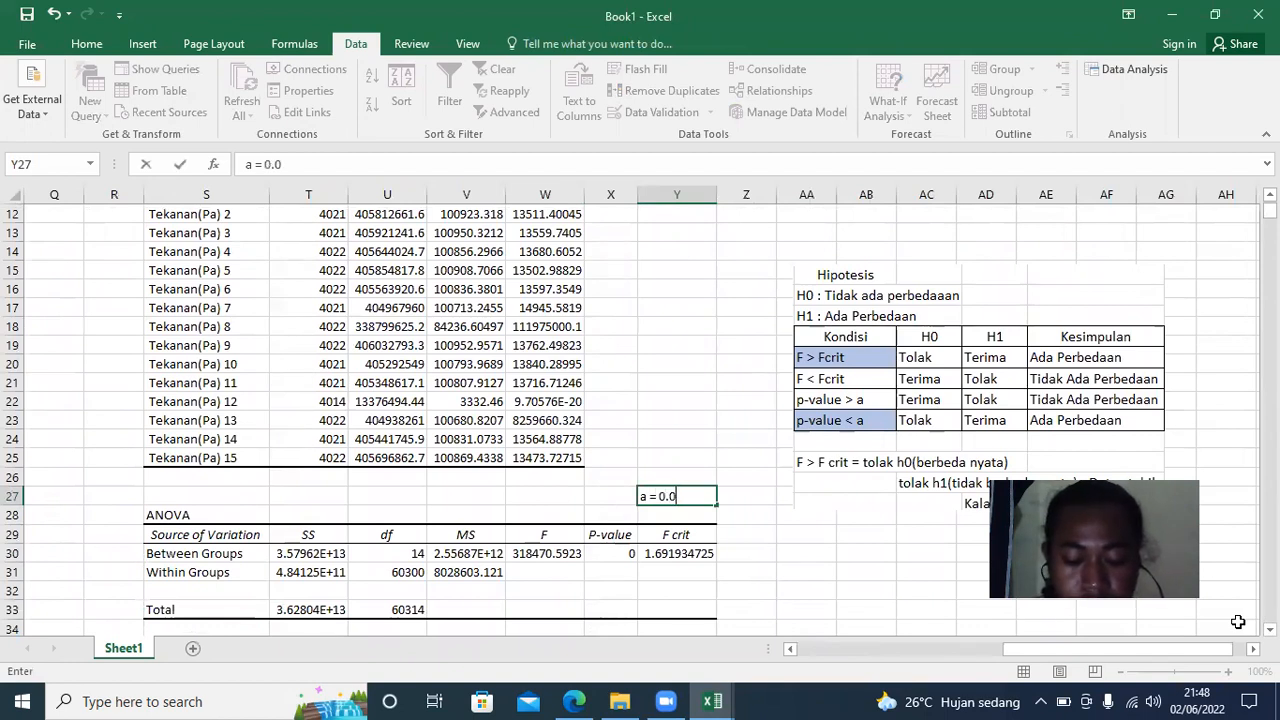
pyautogui.write('0.05')
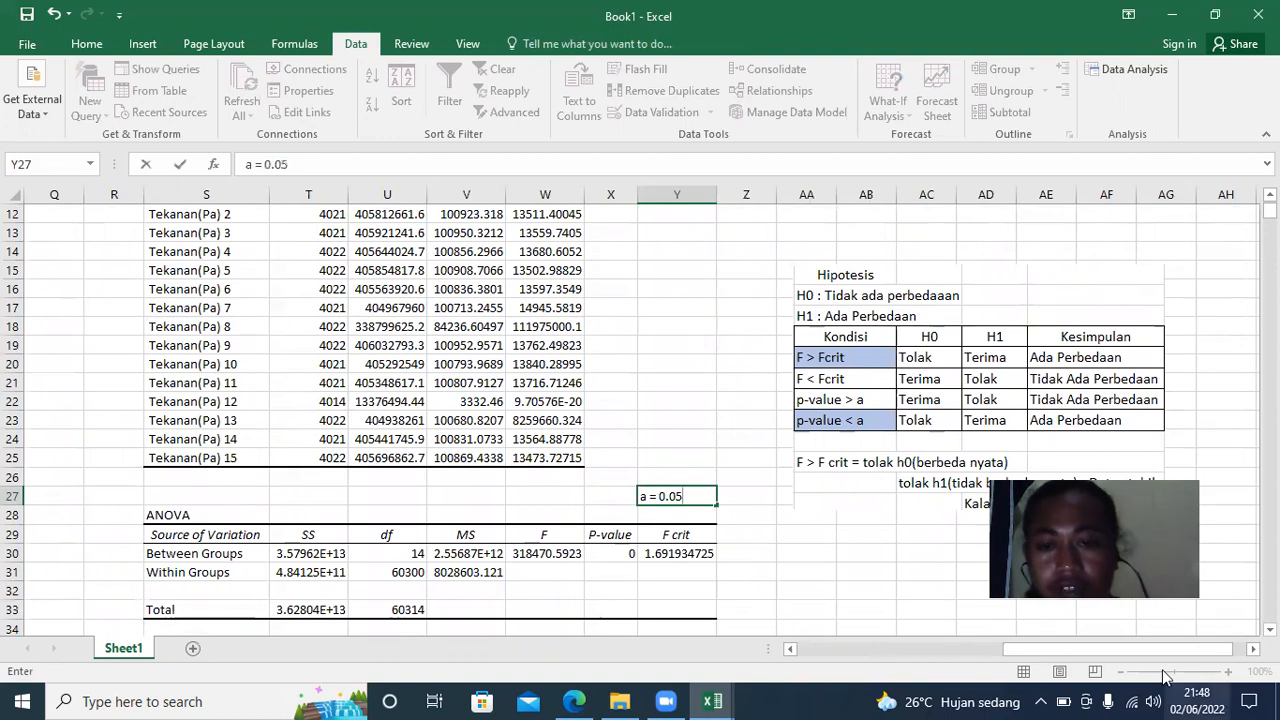
# - Place the hypothesis picture directly above the "a = 0.05" note, next to the Anova summary table
pyautogui.moveTo(945, 380); pyautogui.dragTo(810, 330)
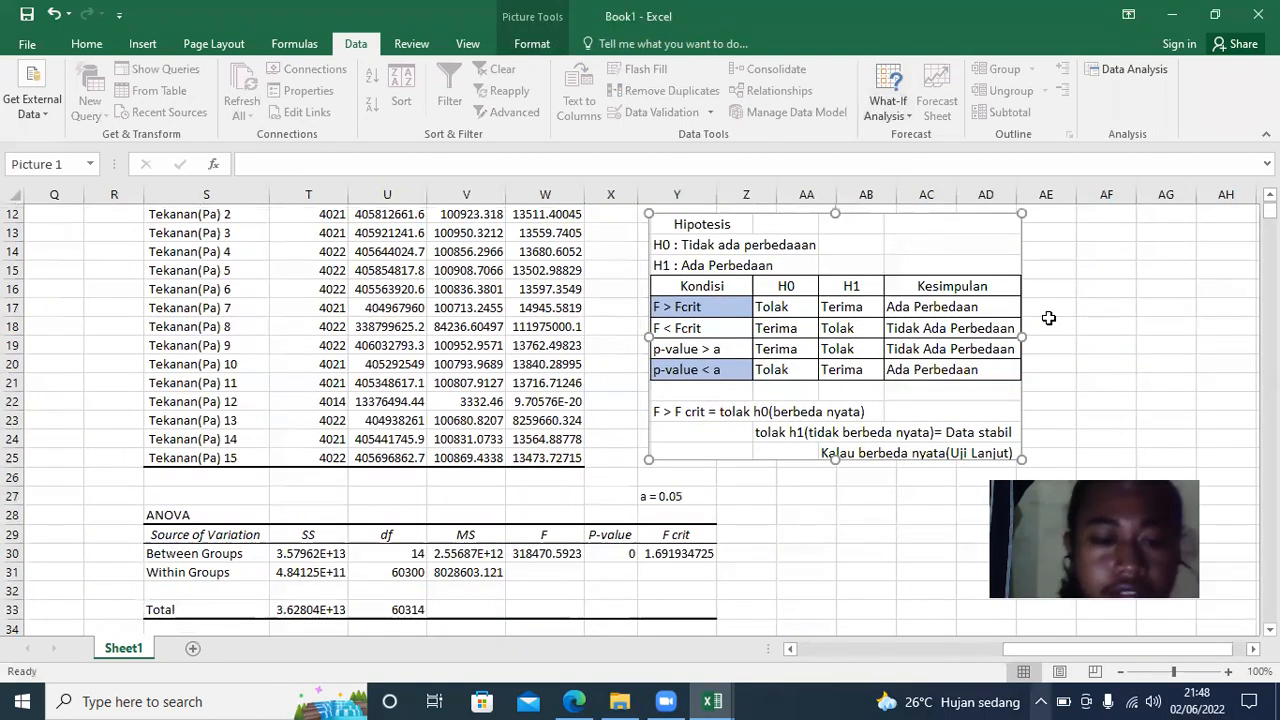
pyautogui.moveTo(759, 386); pyautogui.dragTo(796, 406)
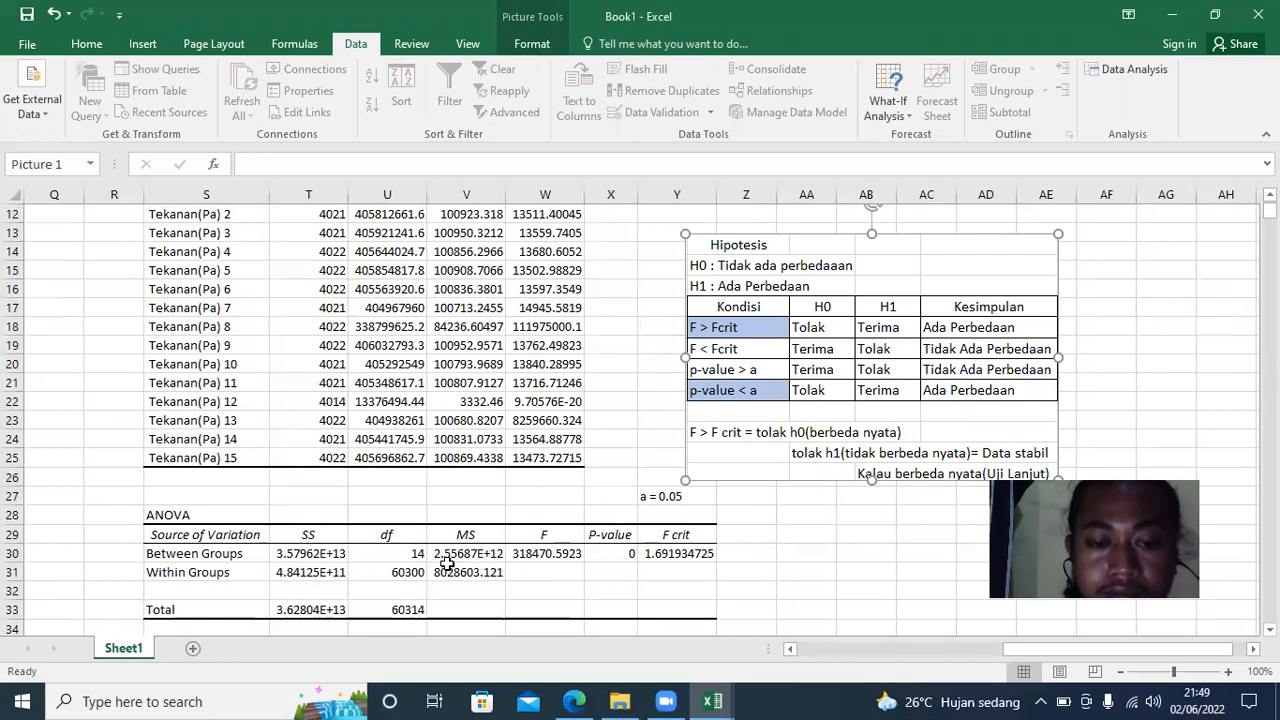
pyautogui.click(468, 572)
pyautogui.click(805, 358)
pyautogui.moveTo(805, 358); pyautogui.dragTo(778, 338)
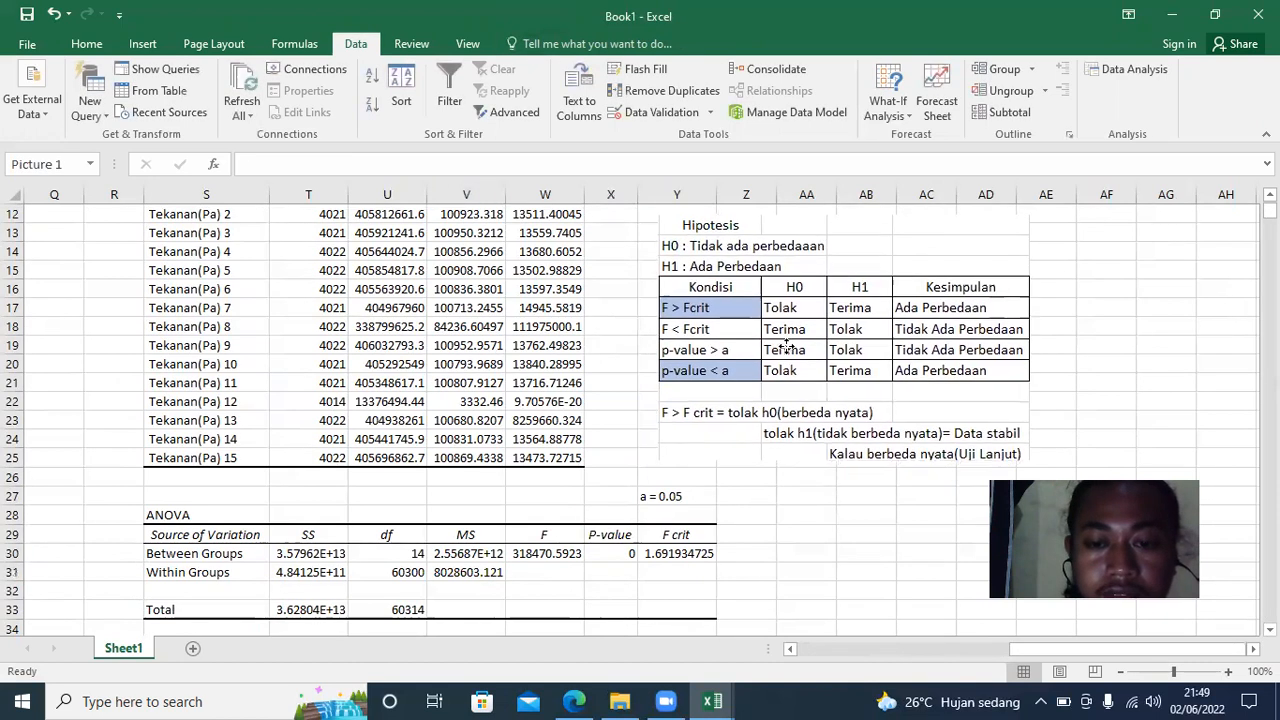
pyautogui.moveTo(720, 303)
pyautogui.mouseDown()
pyautogui.moveTo(718, 334)
pyautogui.moveTo(722, 318)
pyautogui.mouseUp()
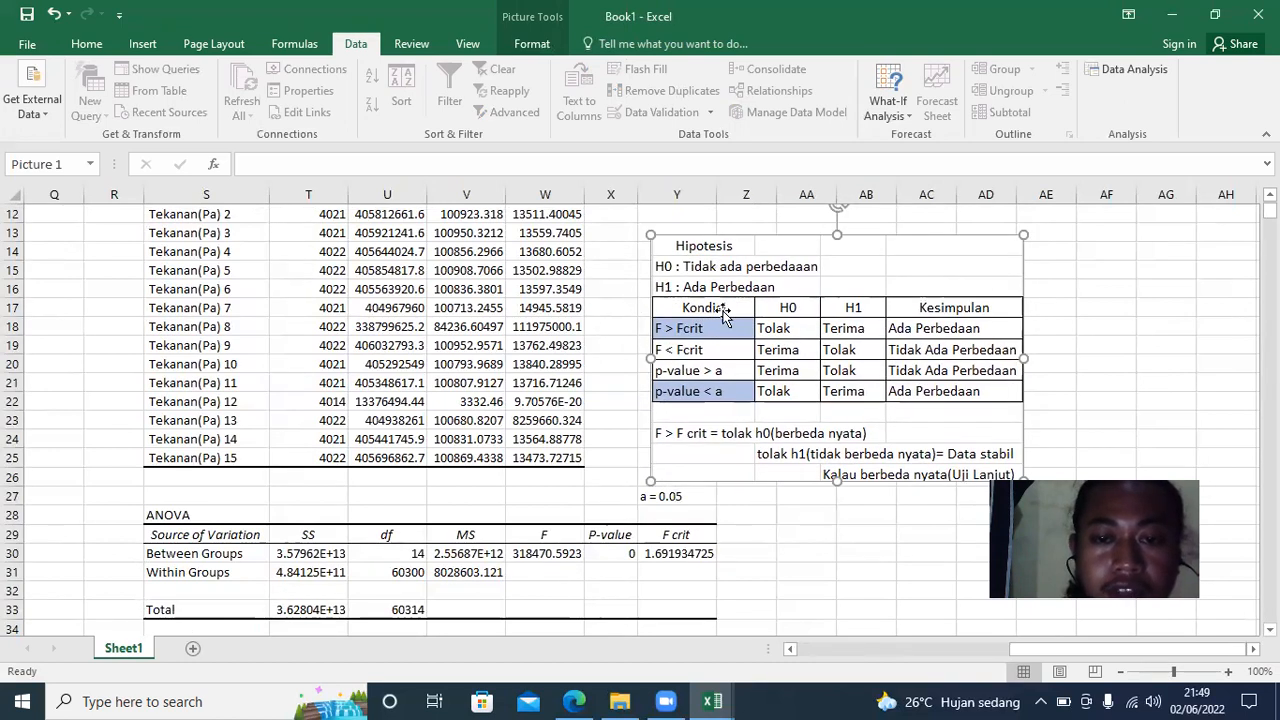
pyautogui.moveTo(773, 390); pyautogui.dragTo(778, 372)
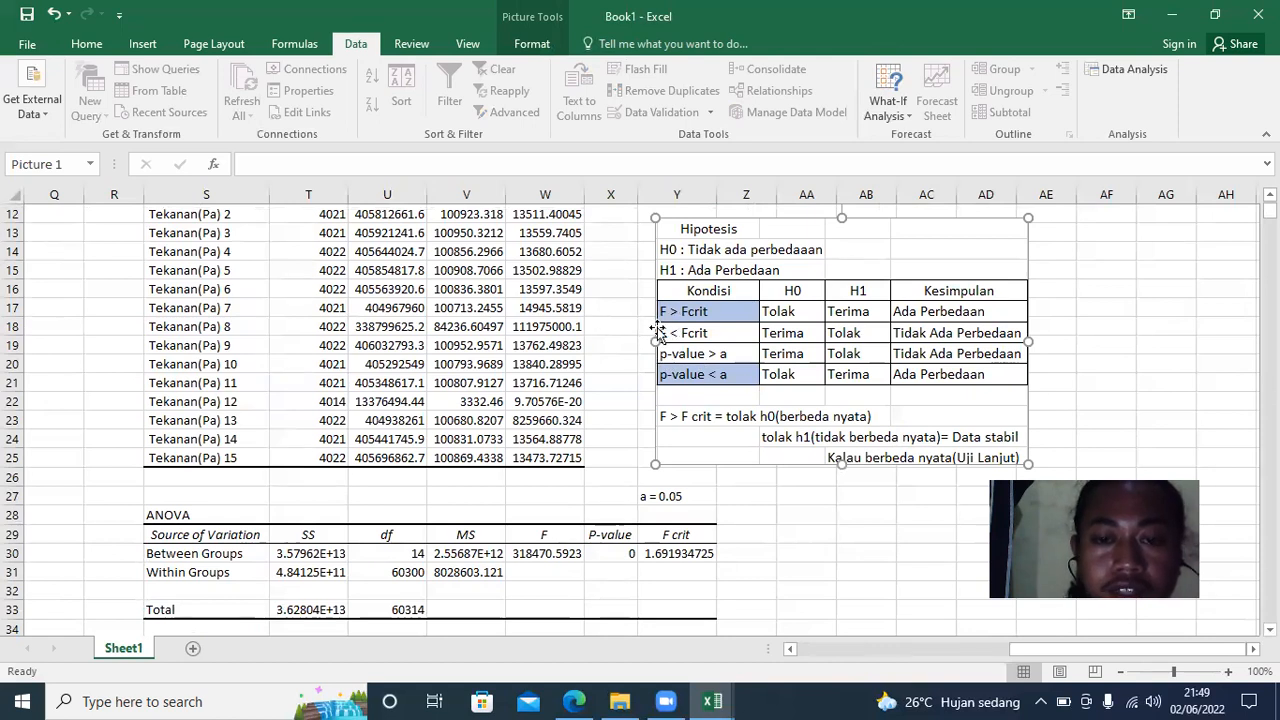
# - Shade the F heading cell W29 of the ANOVA table with a light grey fill
pyautogui.click(556, 556)
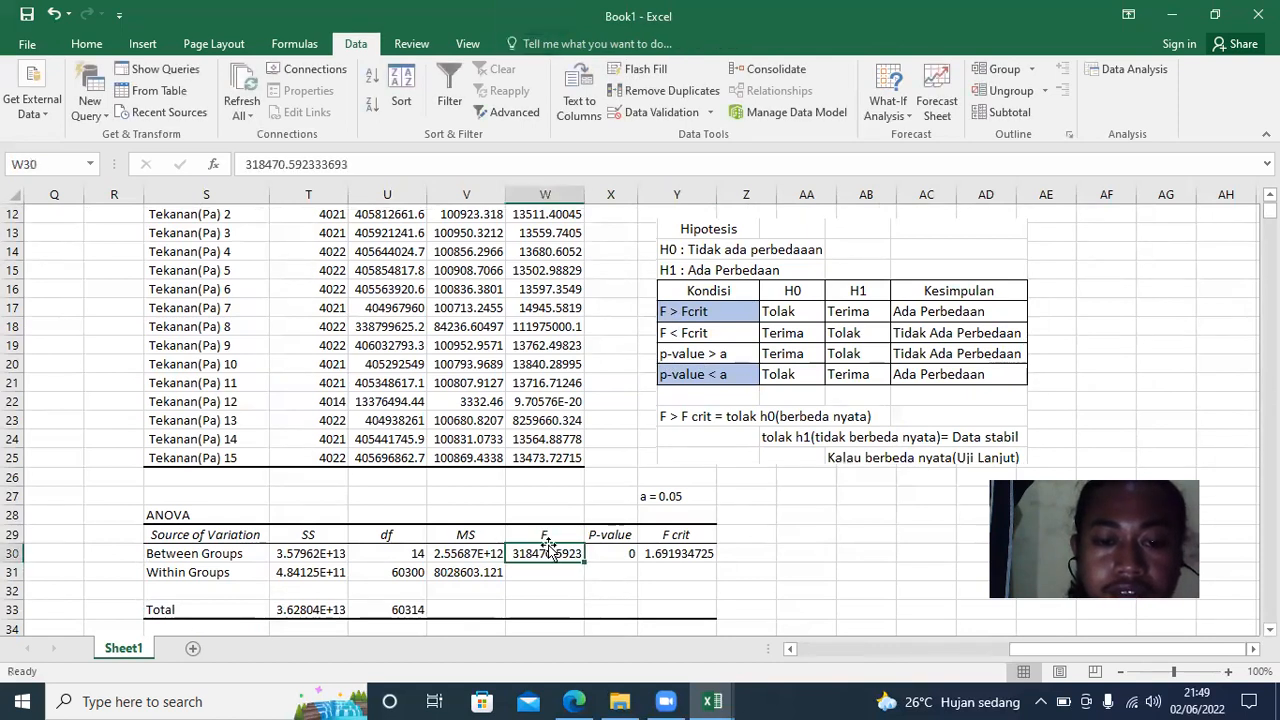
pyautogui.click(548, 537)
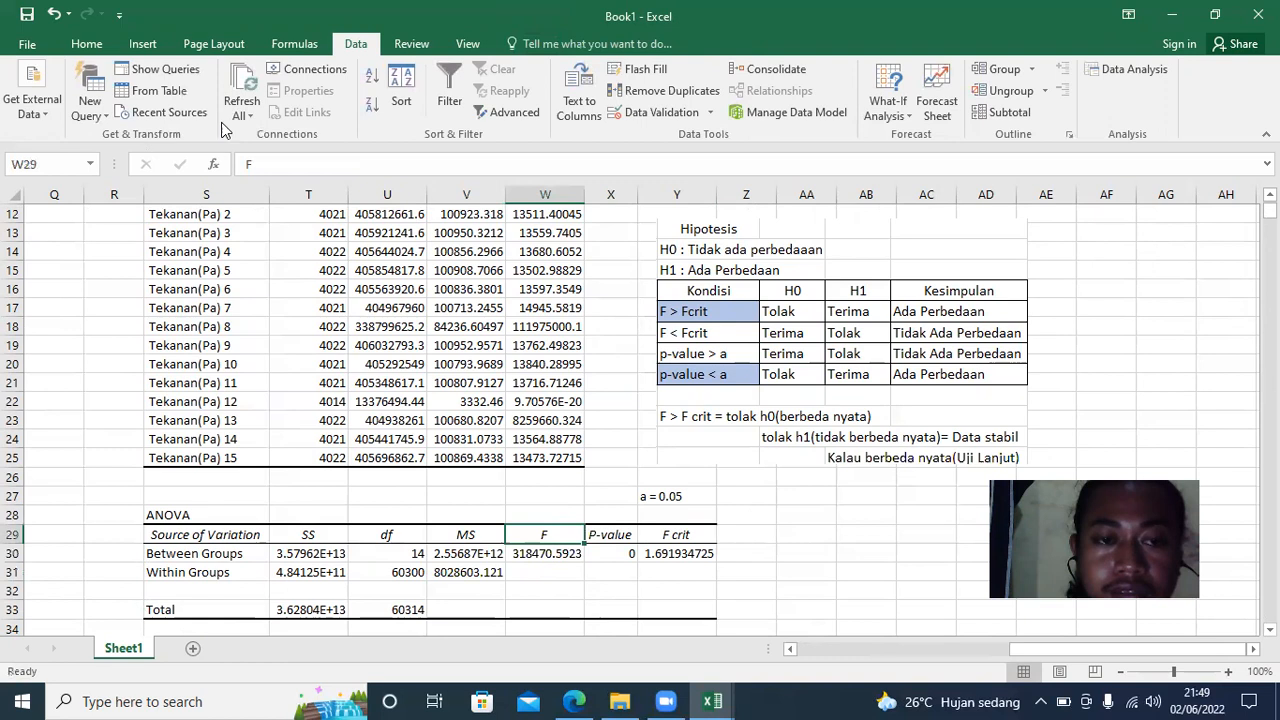
pyautogui.click(86, 43)
pyautogui.click(298, 105)
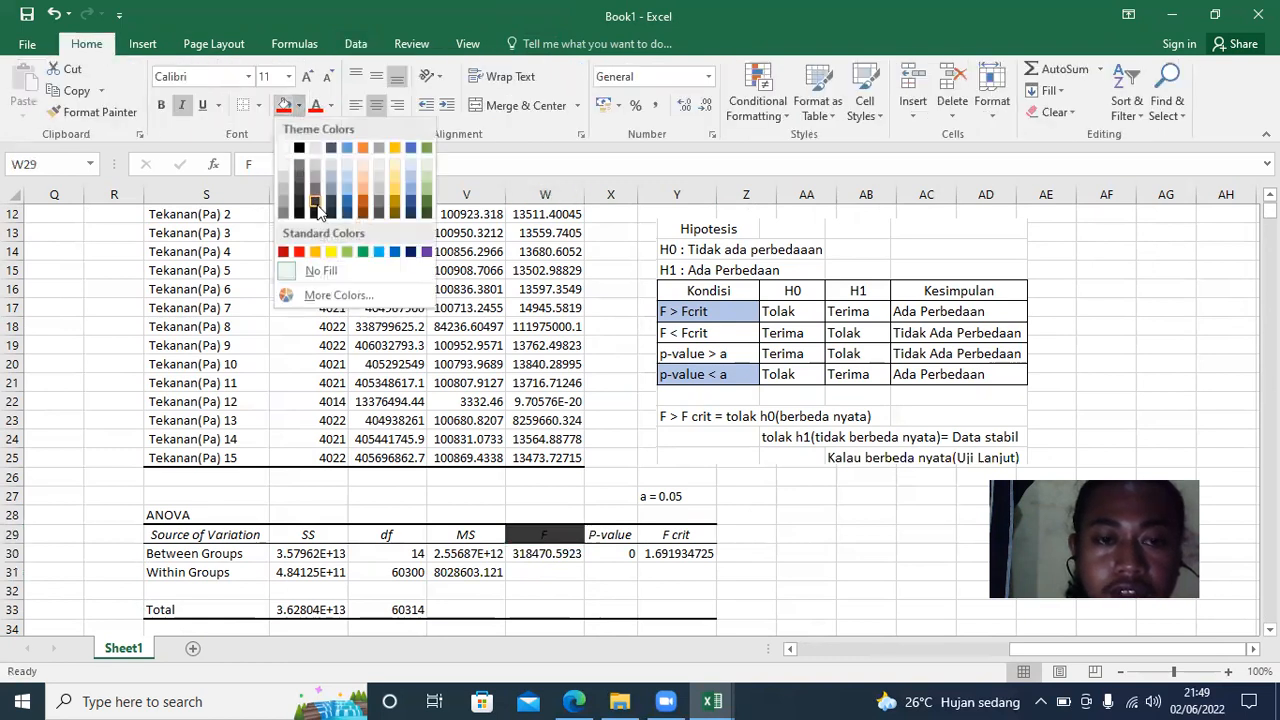
pyautogui.click(287, 192)
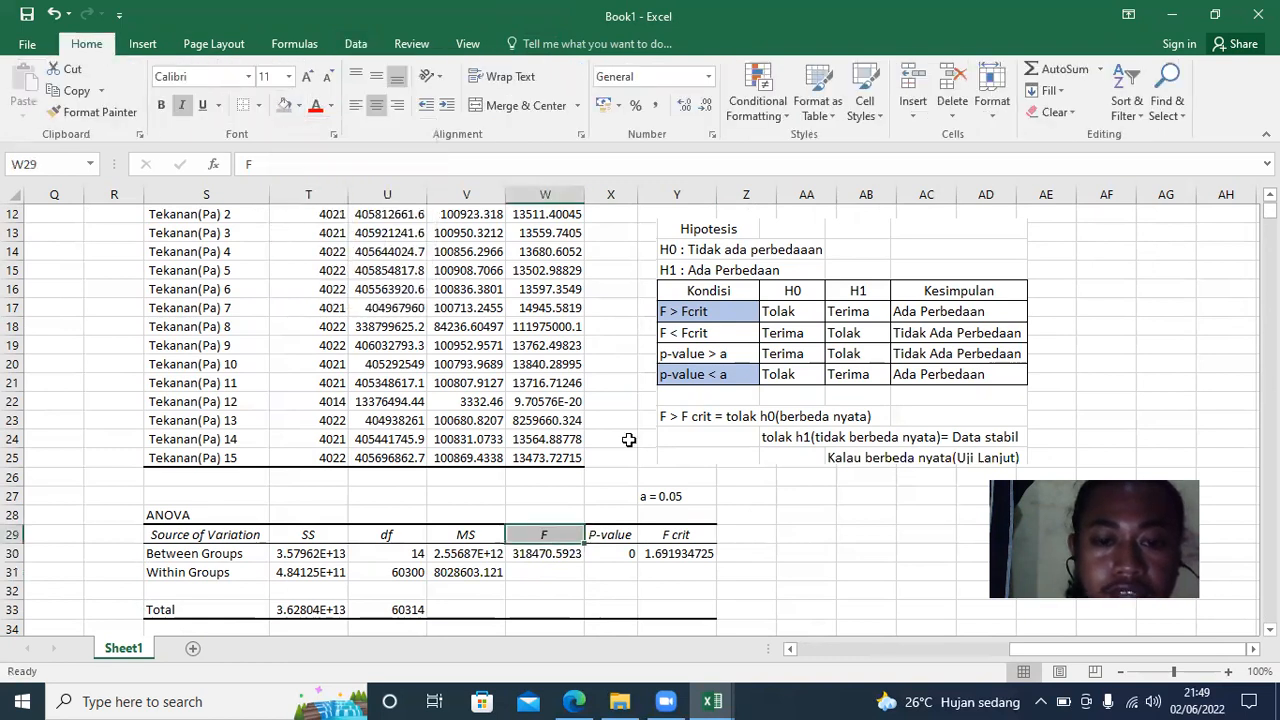
# - Compare the ANOVA table's F, F crit and P-value results with the conditions in the hypothesis picture
pyautogui.click(668, 532)
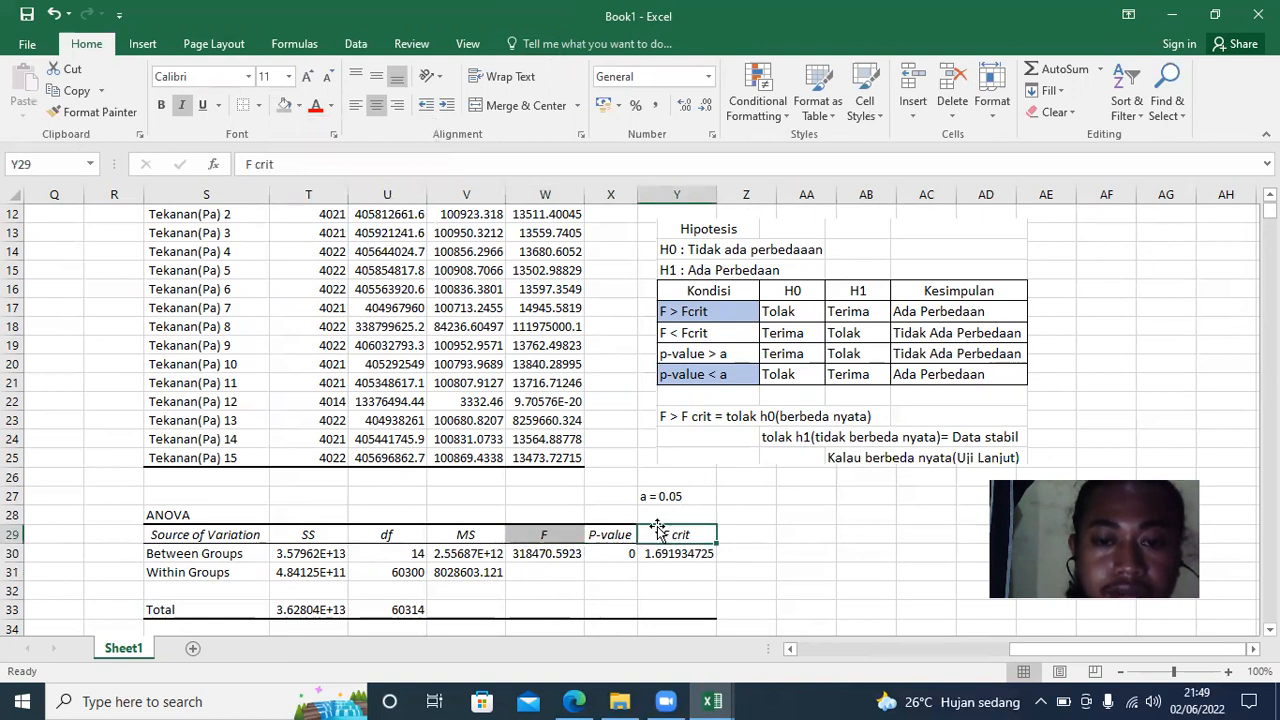
pyautogui.click(534, 541)
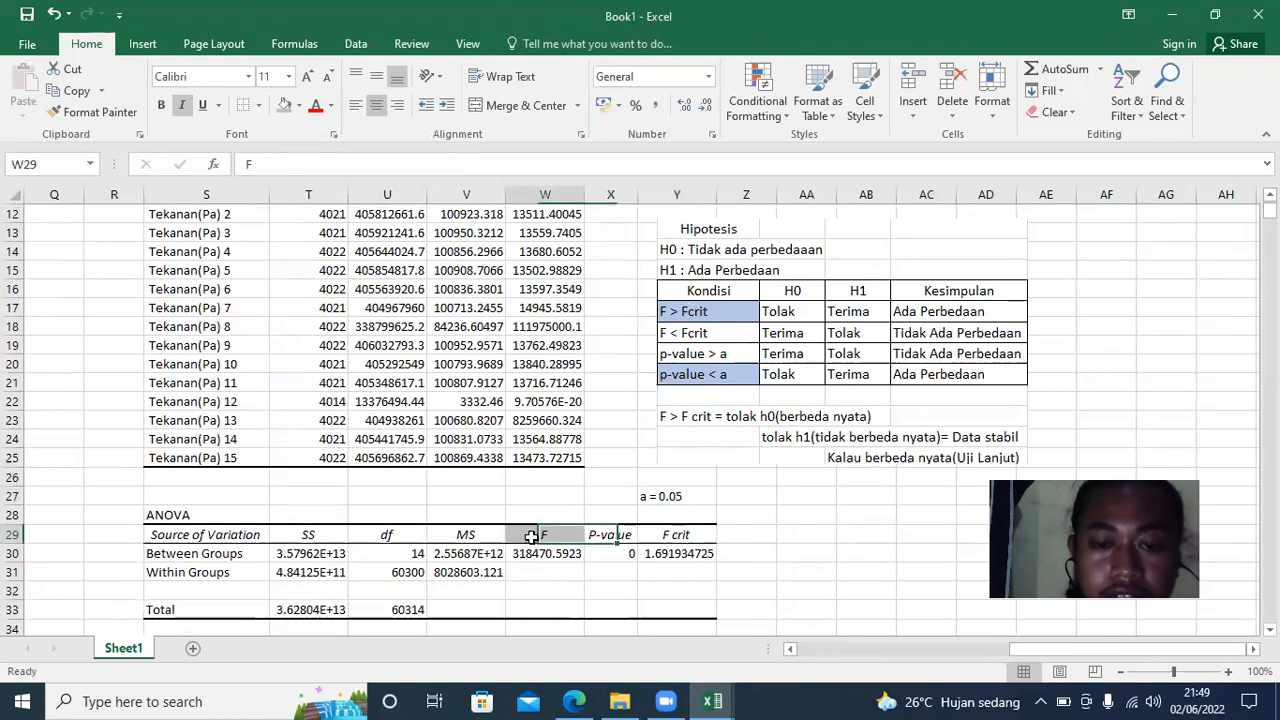
pyautogui.click(658, 540)
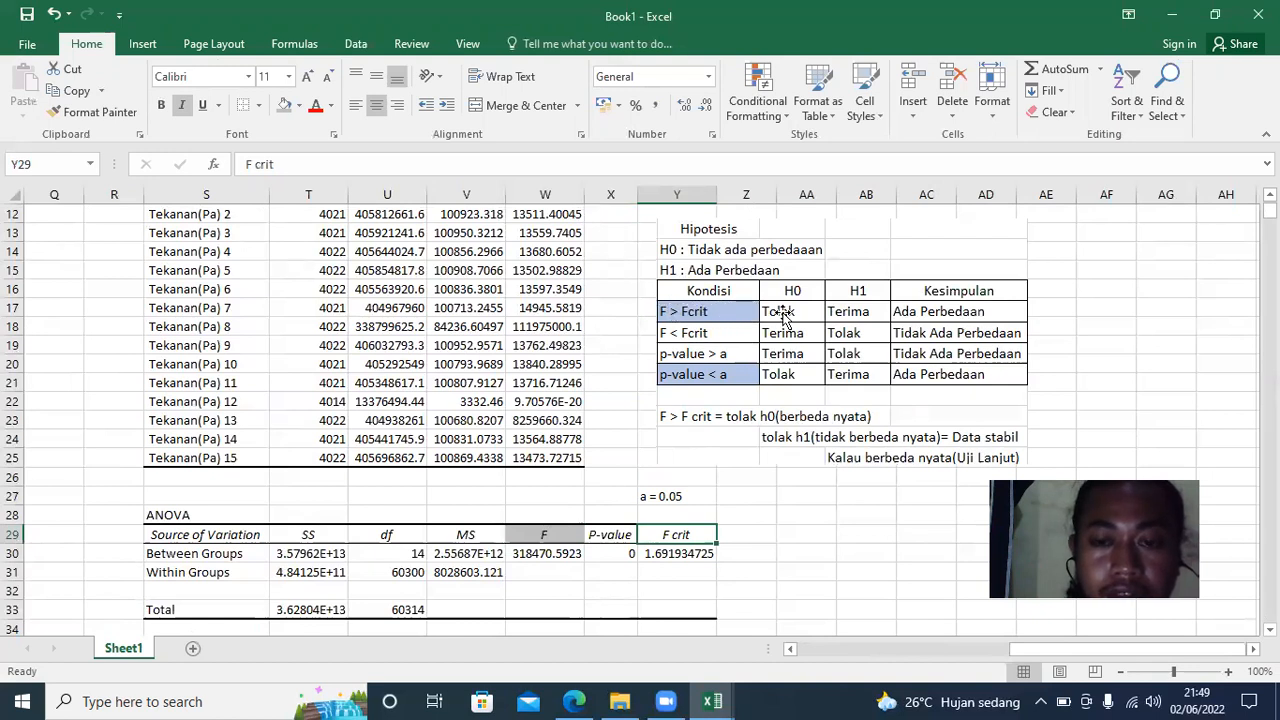
pyautogui.click(520, 540)
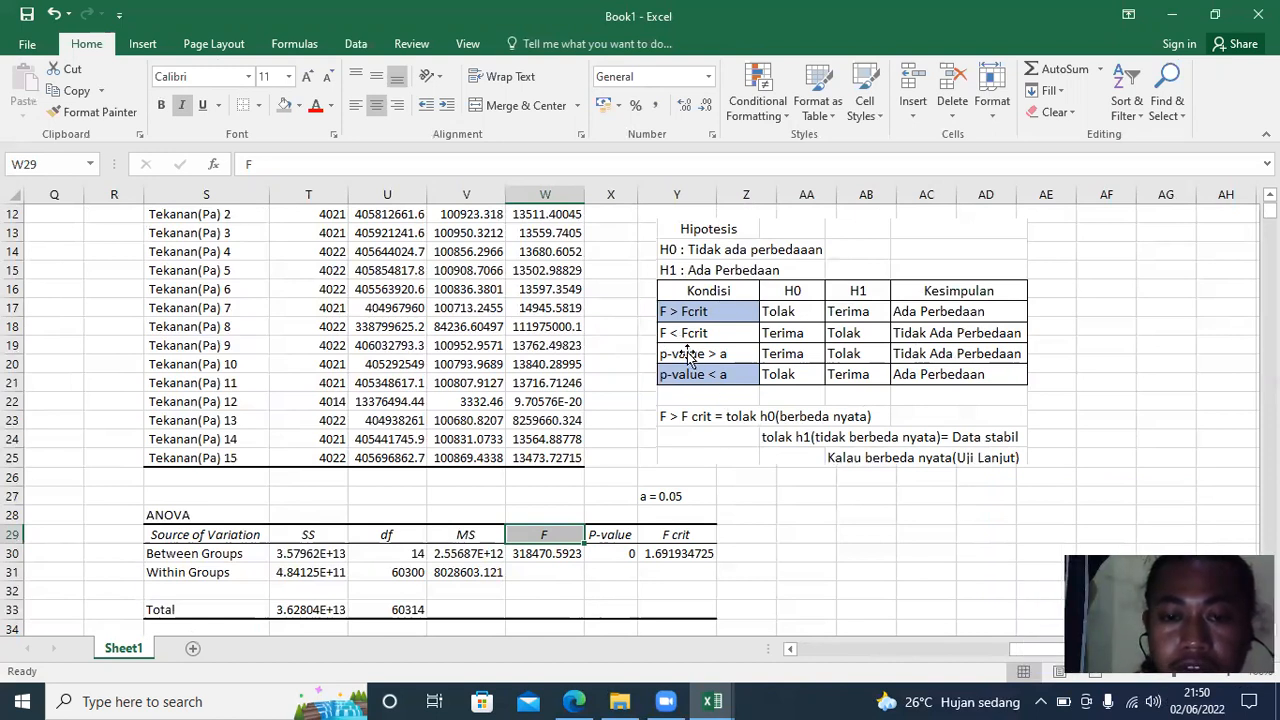
pyautogui.click(606, 555)
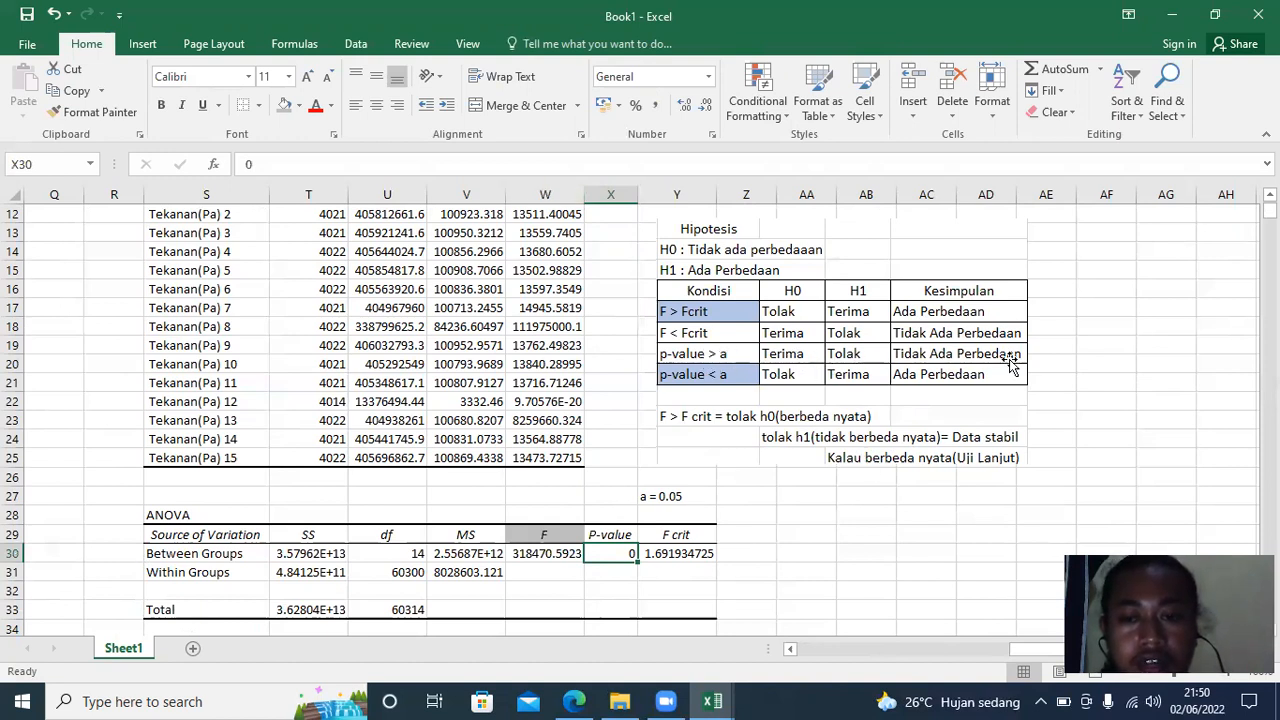
pyautogui.moveTo(854, 397); pyautogui.dragTo(847, 409)
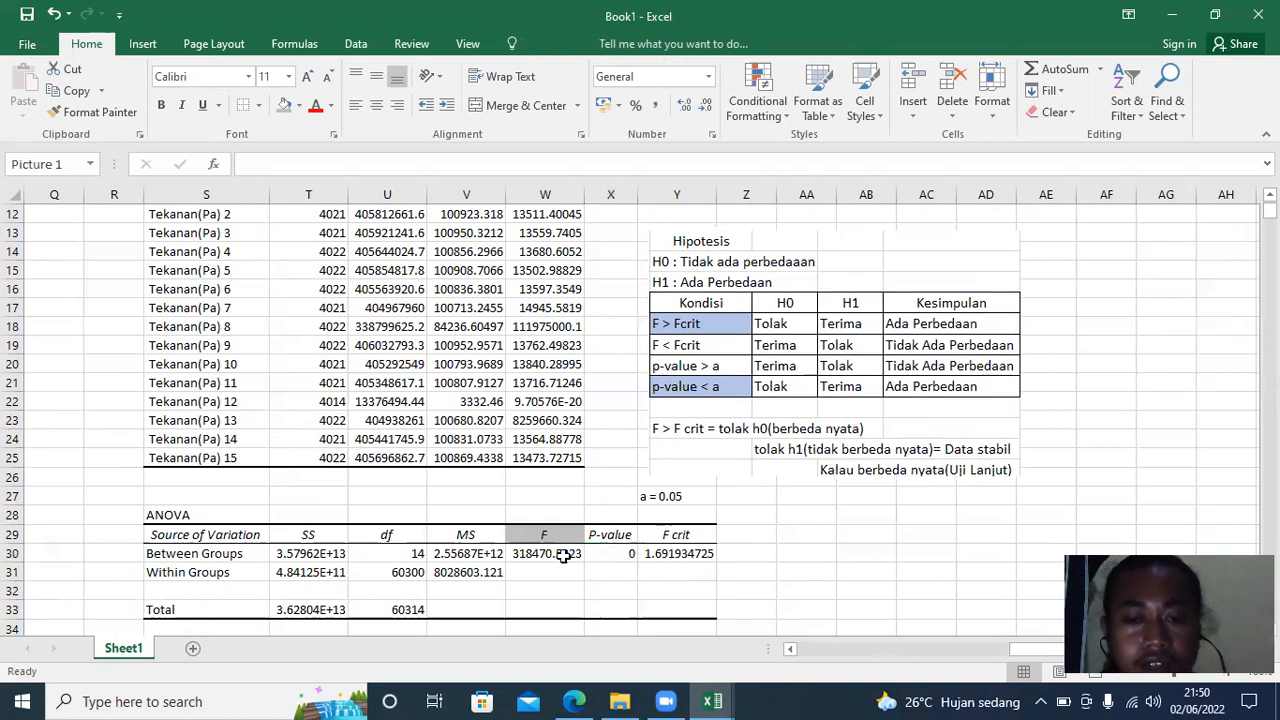
pyautogui.click(680, 400)
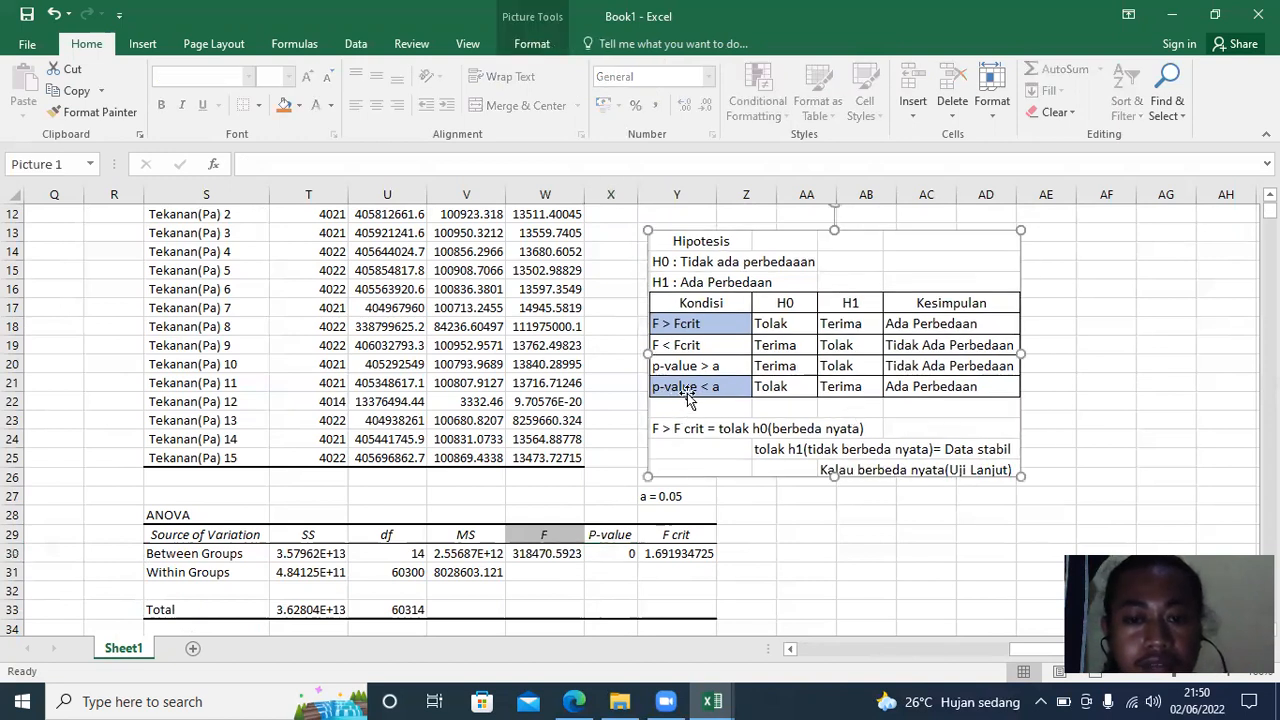
# - Check the P-value in X30 against the "a = 0.05" note and the matching p-value conditions in the hypothesis picture
pyautogui.click(607, 551)
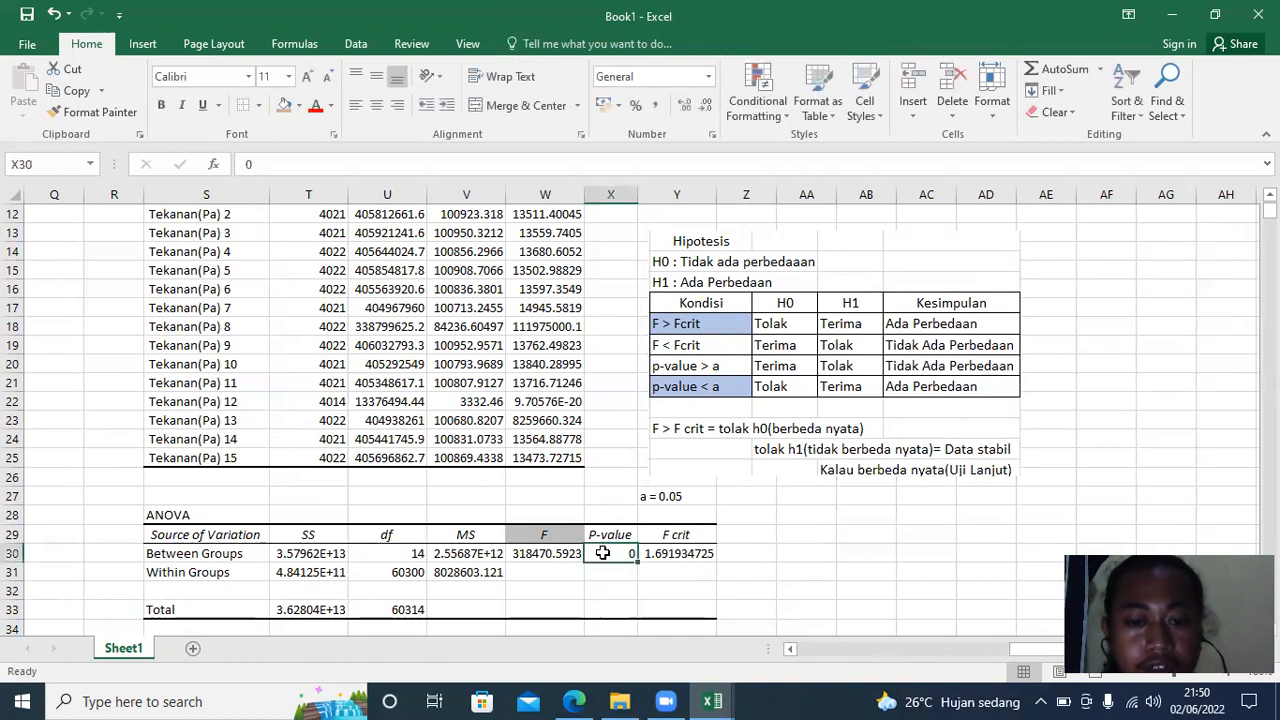
pyautogui.click(668, 505)
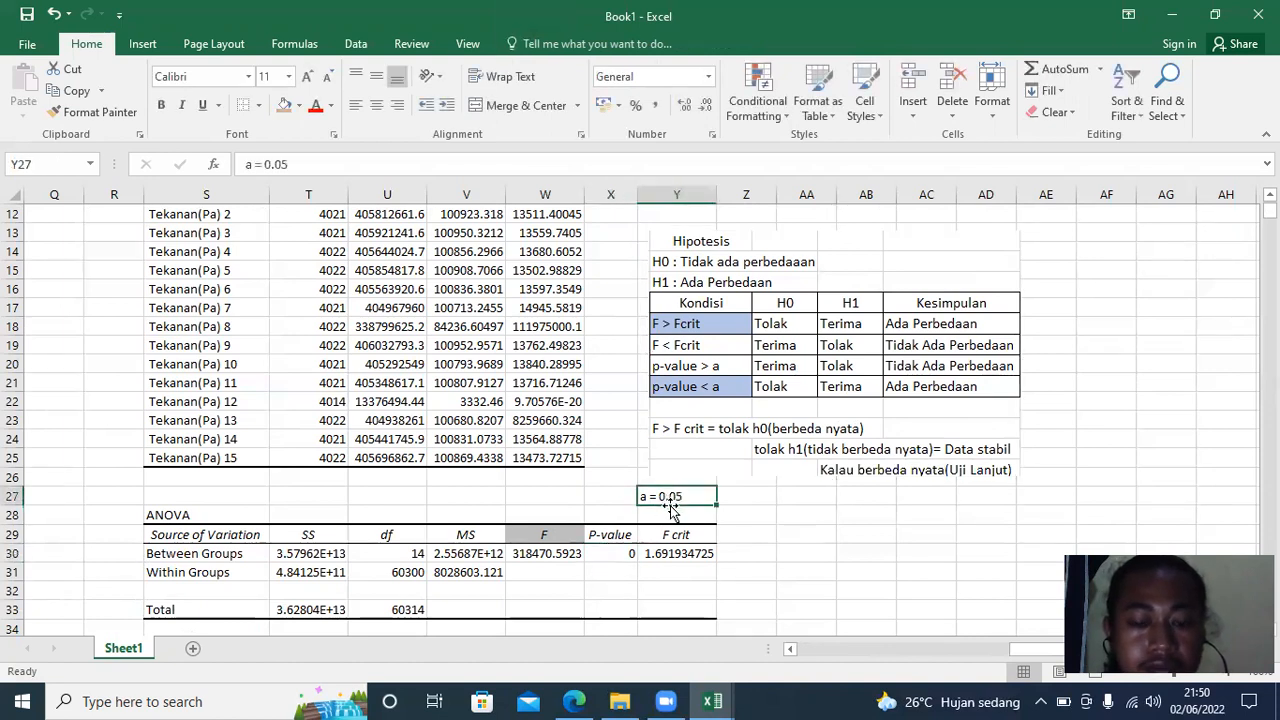
pyautogui.moveTo(908, 370)
pyautogui.mouseDown()
pyautogui.moveTo(907, 336)
pyautogui.moveTo(918, 364)
pyautogui.mouseUp()
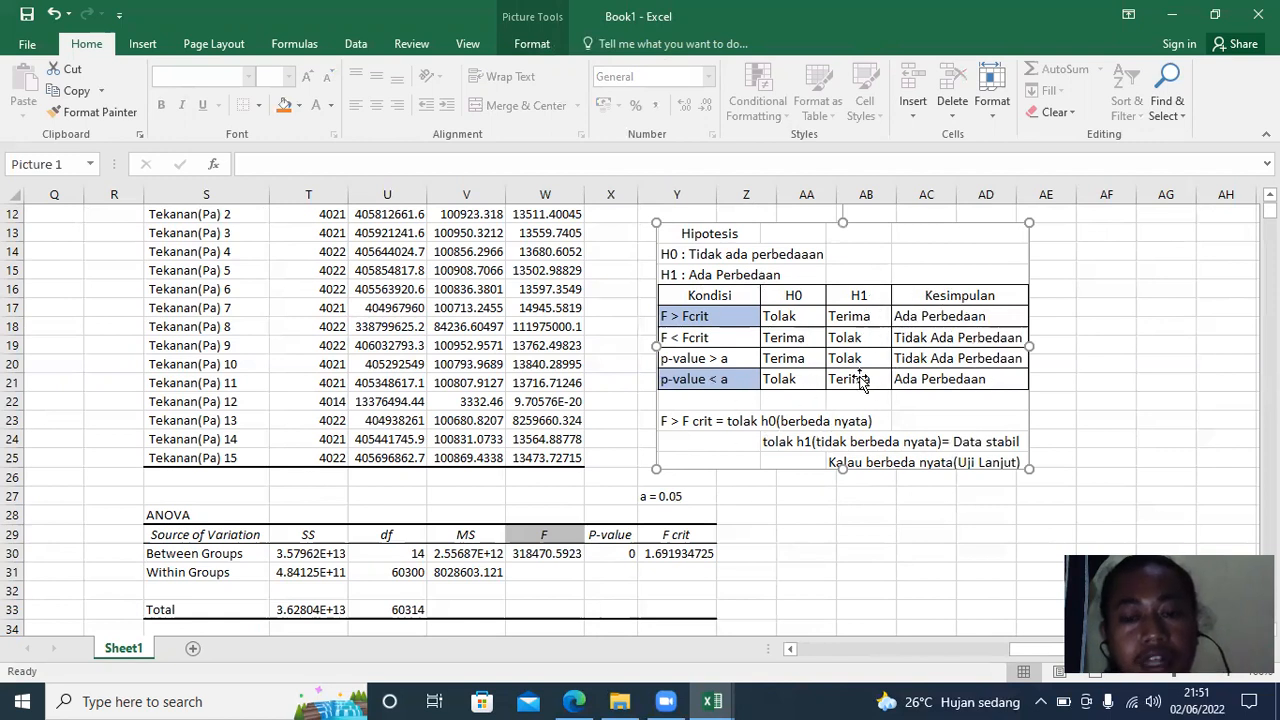
pyautogui.moveTo(824, 378); pyautogui.dragTo(829, 377)
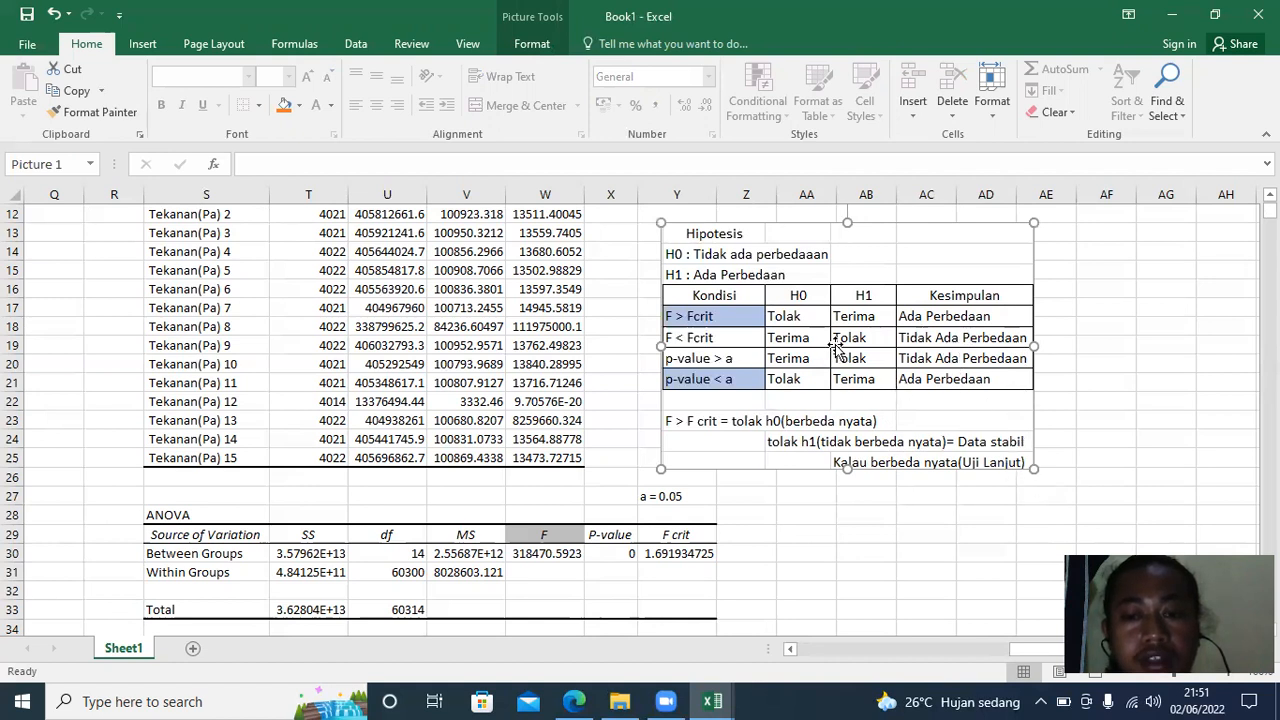
pyautogui.click(929, 496)
pyautogui.click(706, 338)
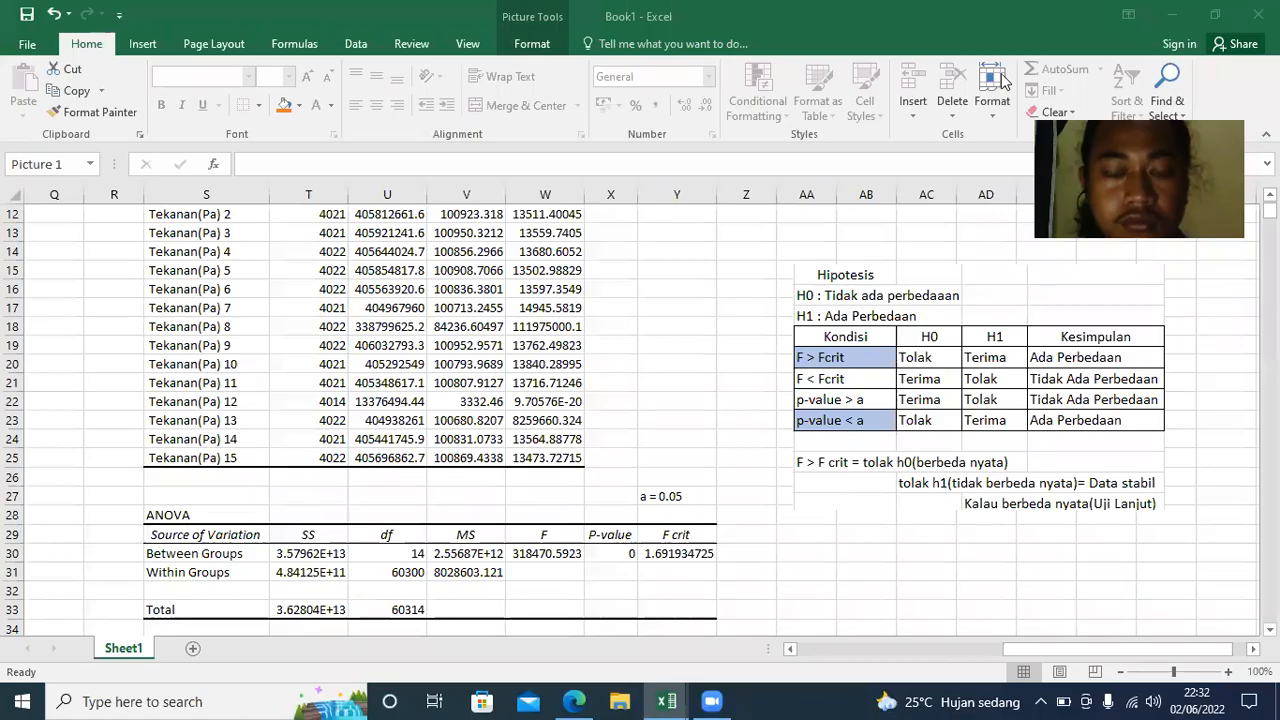
# - Bring up the textbook PDF page with the "Yardstick for Making Paired Comparisons" box in Edge, and return to the Book1 workbook
pyautogui.click(1027, 653)
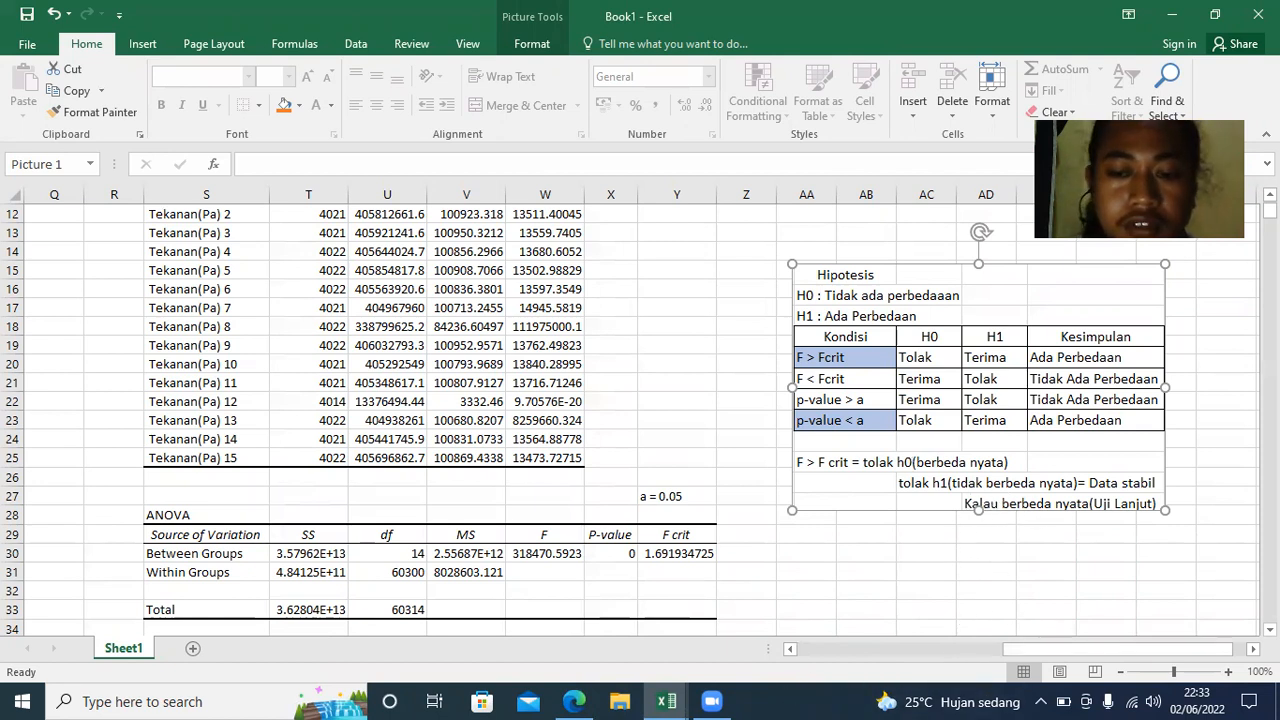
pyautogui.scroll(-2, 630, 420)
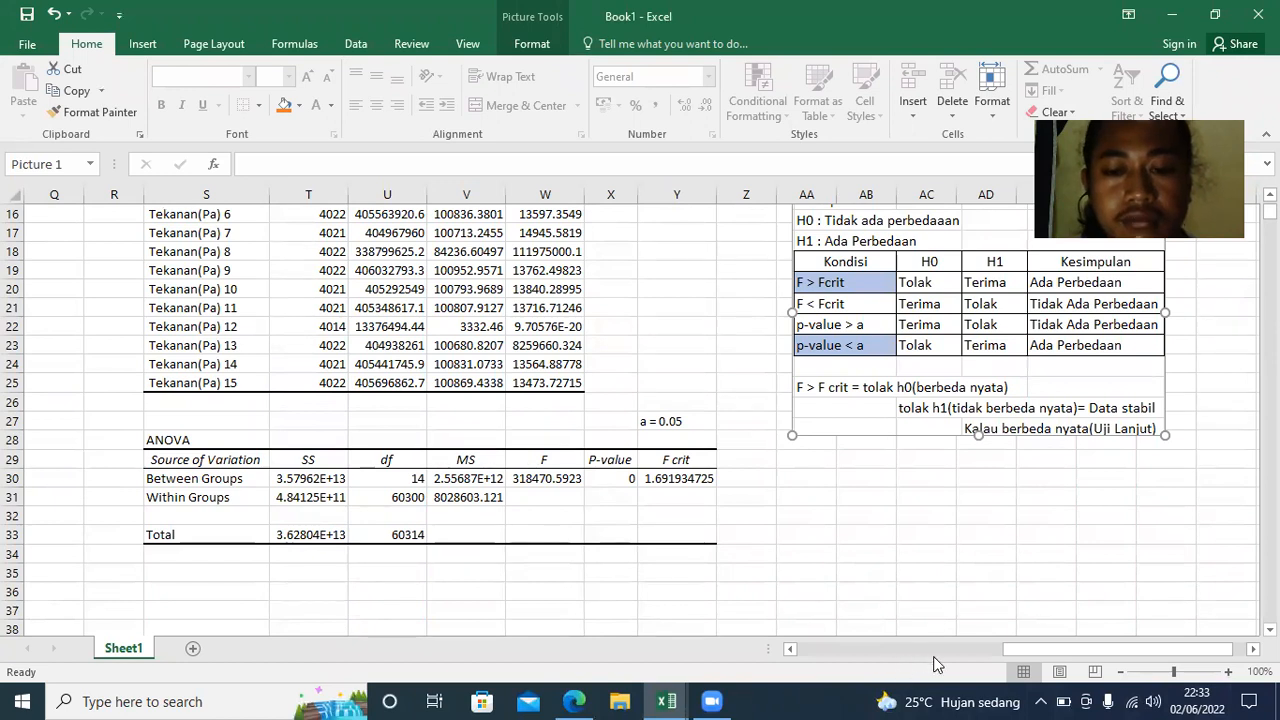
pyautogui.click(790, 648)
pyautogui.click(790, 648)
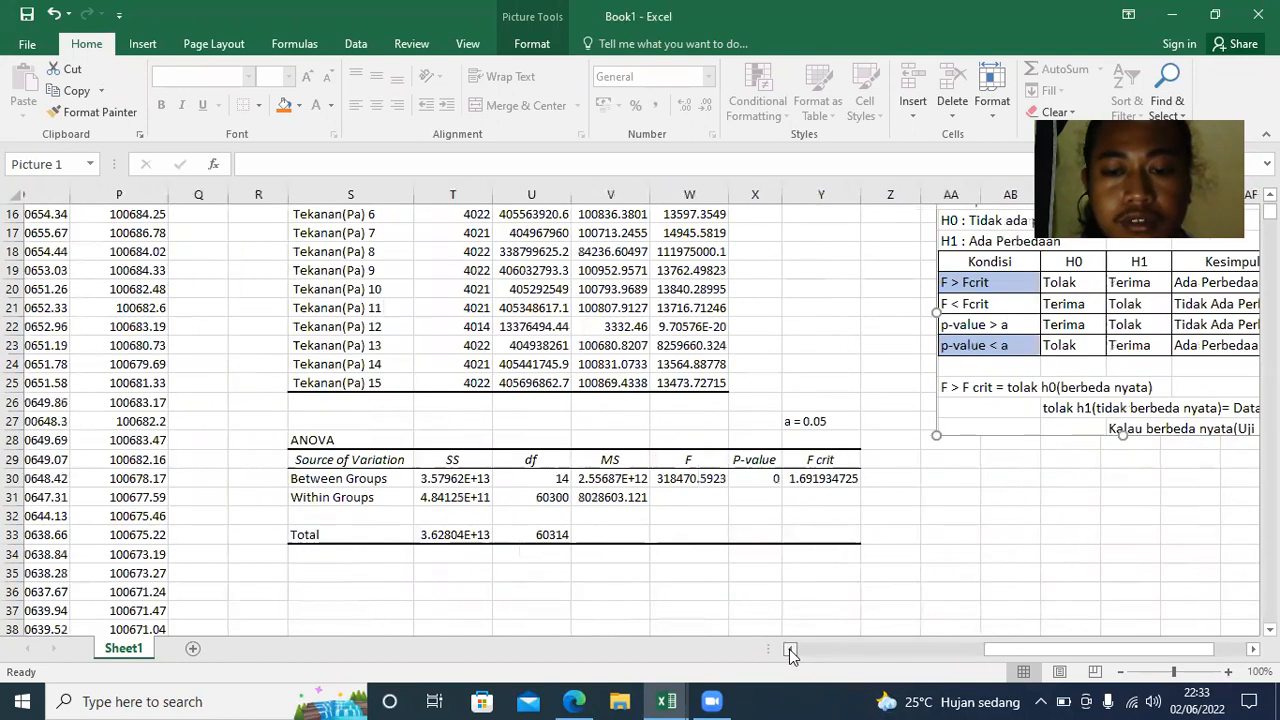
pyautogui.click(790, 648)
pyautogui.click(576, 700)
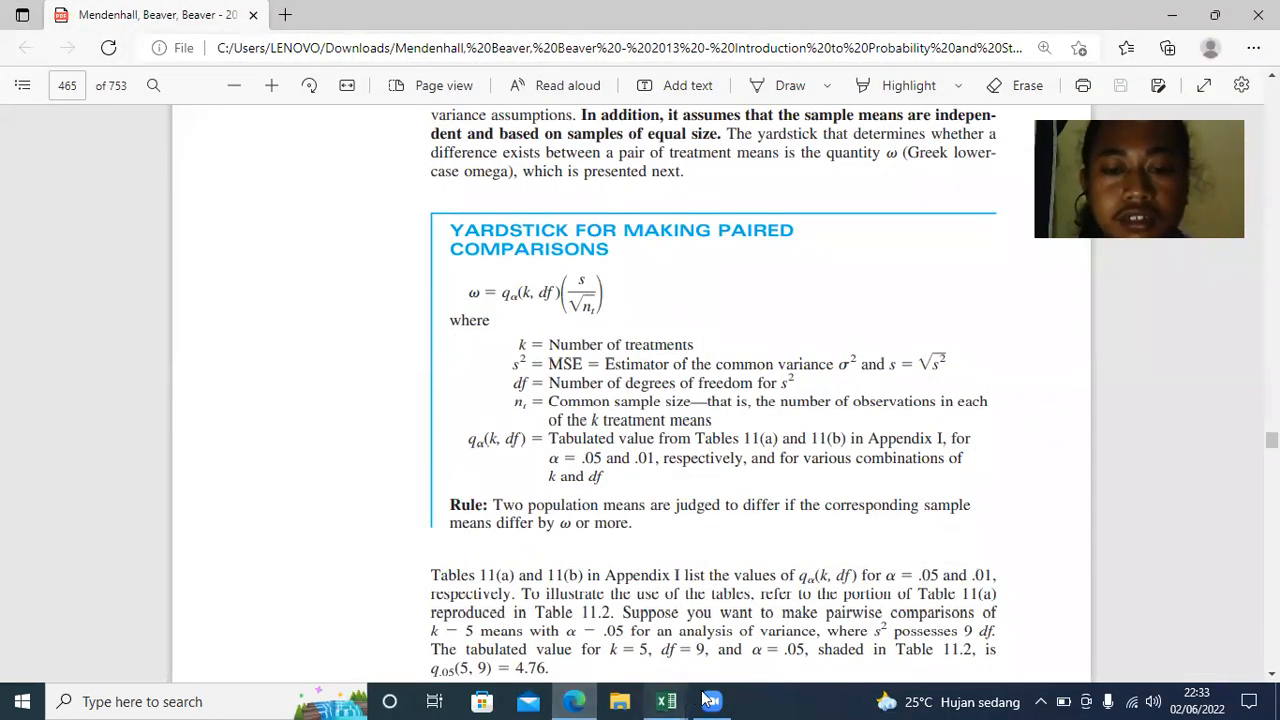
pyautogui.click(666, 701)
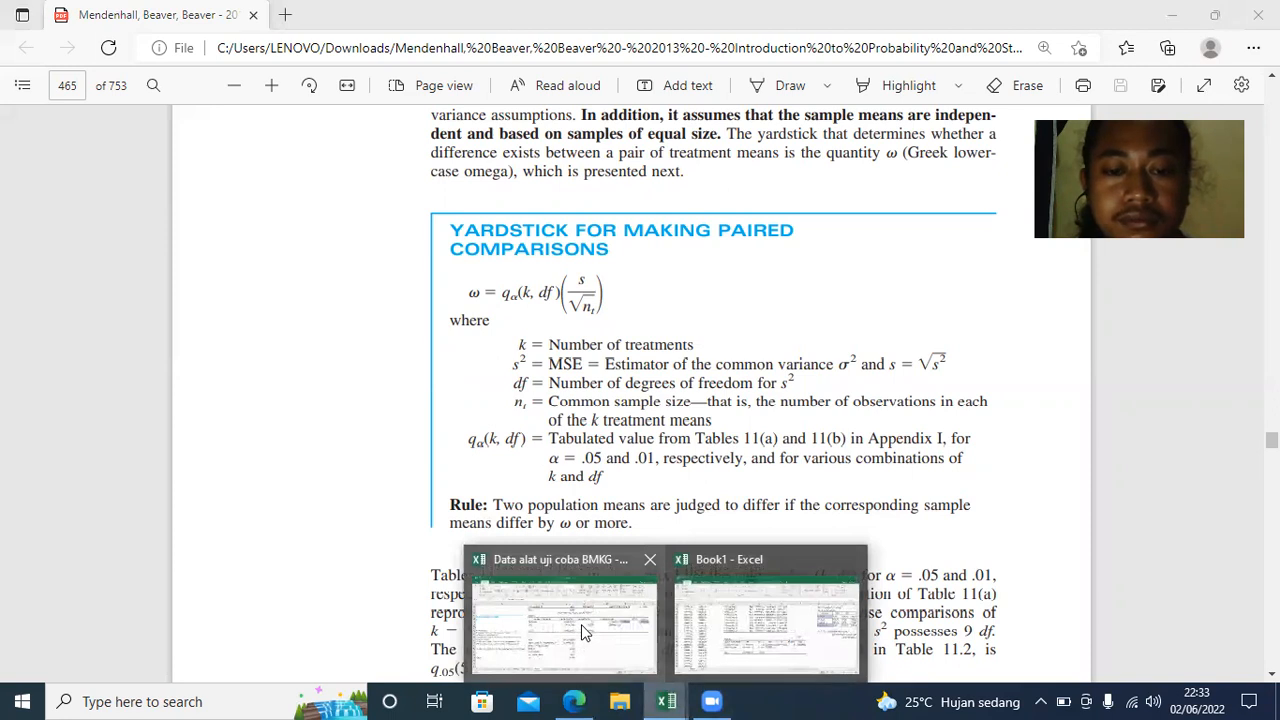
pyautogui.click(766, 625)
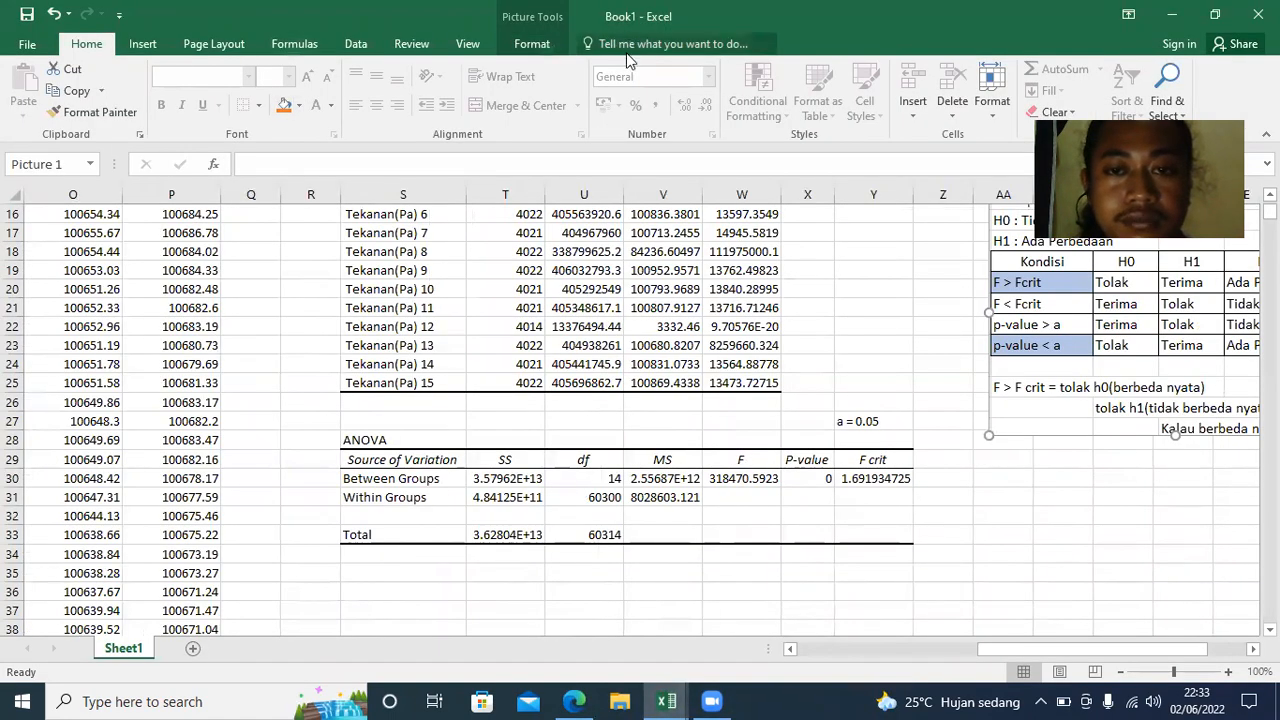
# - Insert a screen clipping of the "Yardstick for Making Paired Comparisons" box from the PDF page into the sheet
pyautogui.click(138, 44)
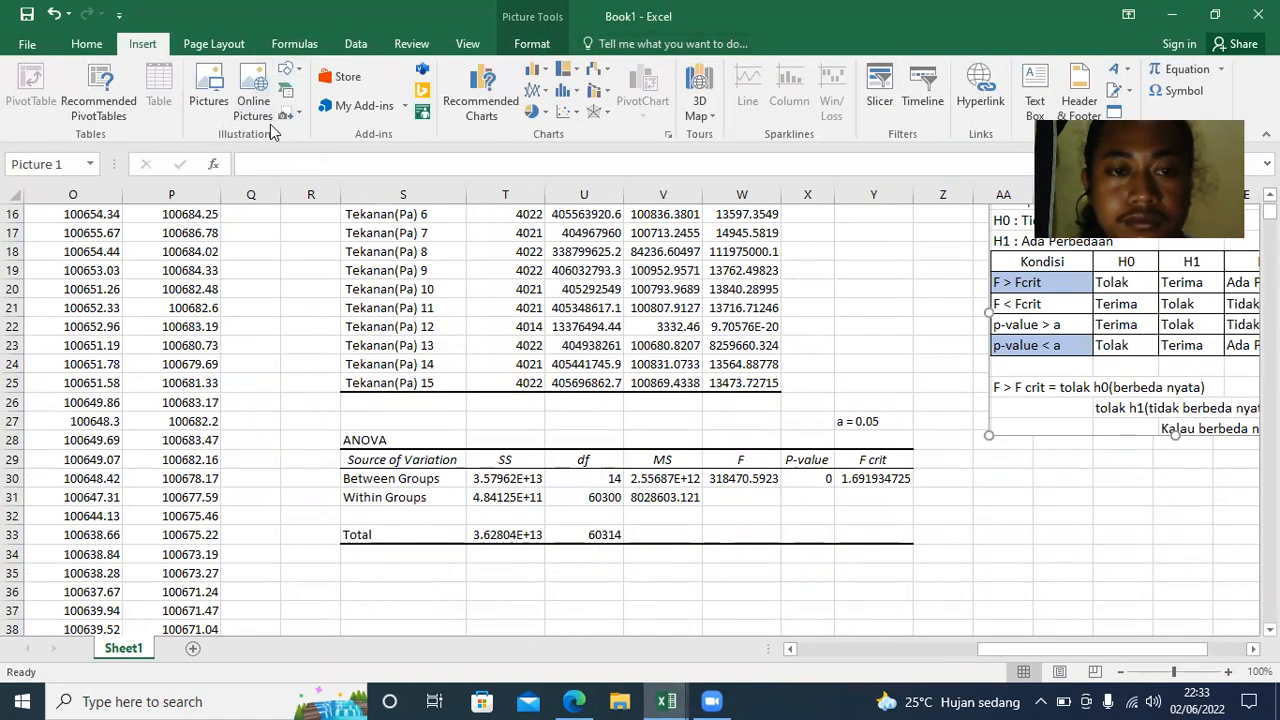
pyautogui.click(287, 121)
pyautogui.click(395, 270)
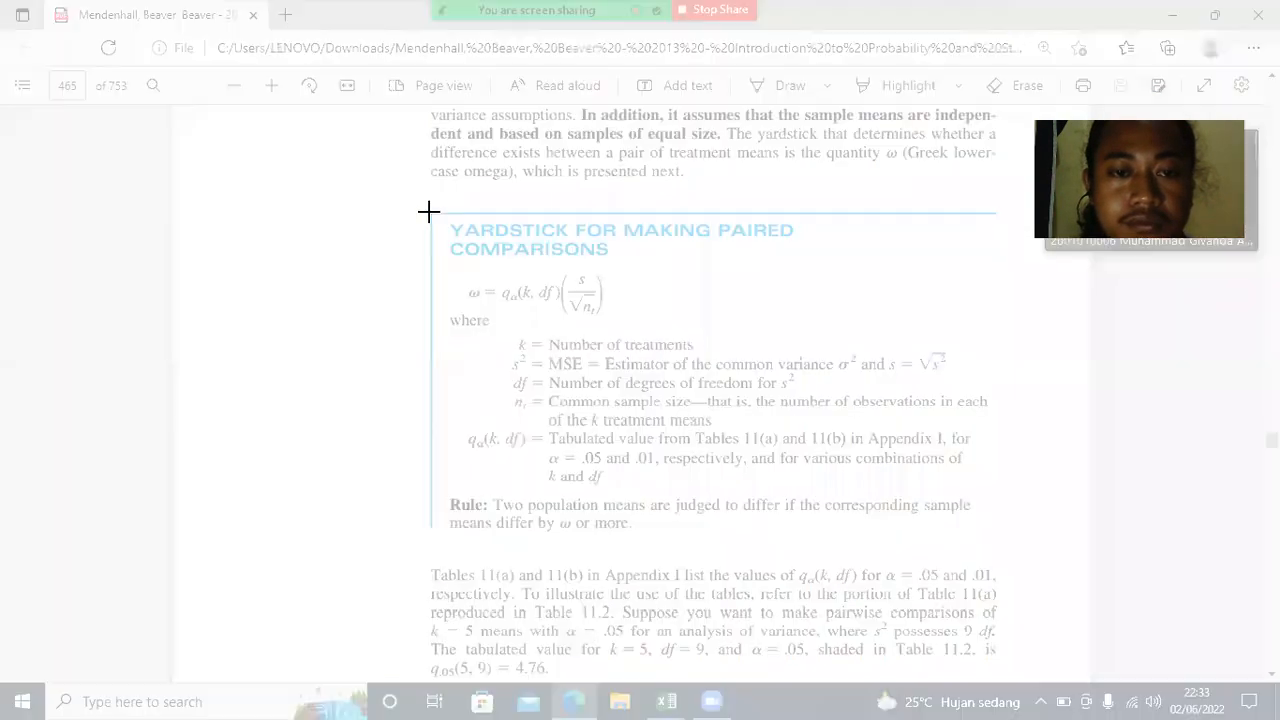
pyautogui.moveTo(430, 213); pyautogui.dragTo(186, 243)
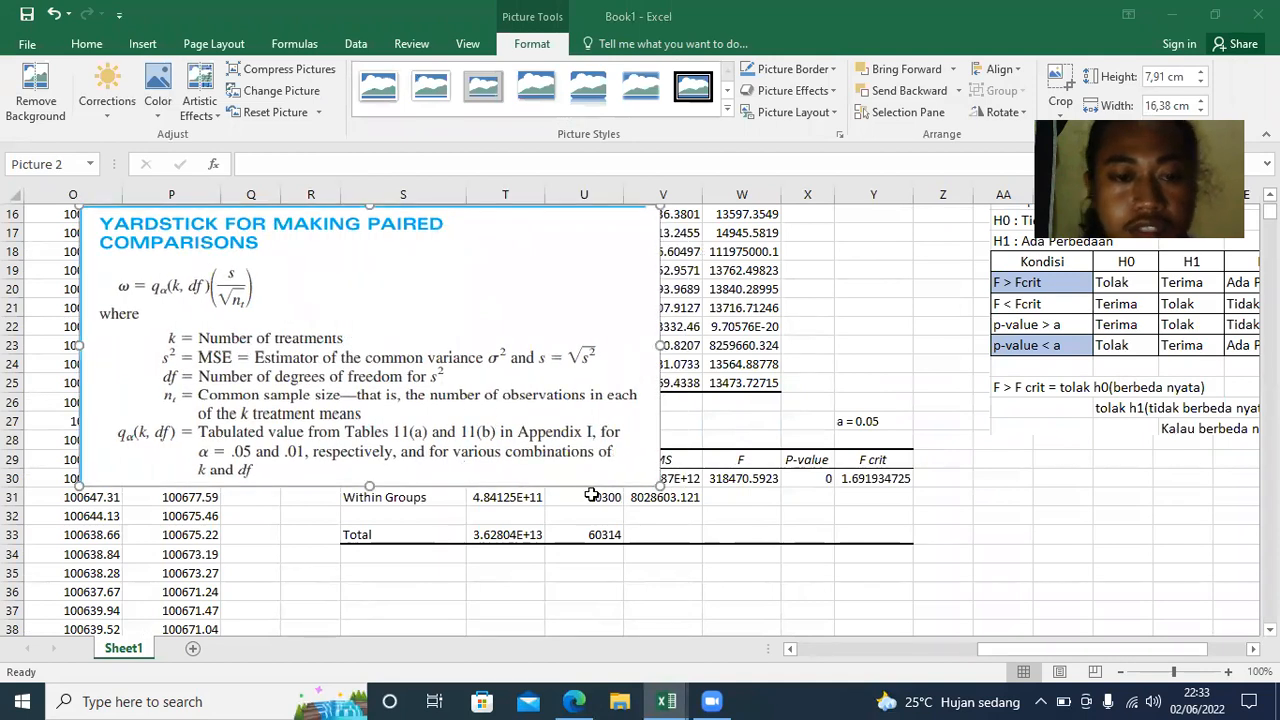
# - Place the yardstick formula picture just above the ANOVA table so it clears the table, and widen column V slightly
pyautogui.moveTo(445, 393); pyautogui.dragTo(458, 336)
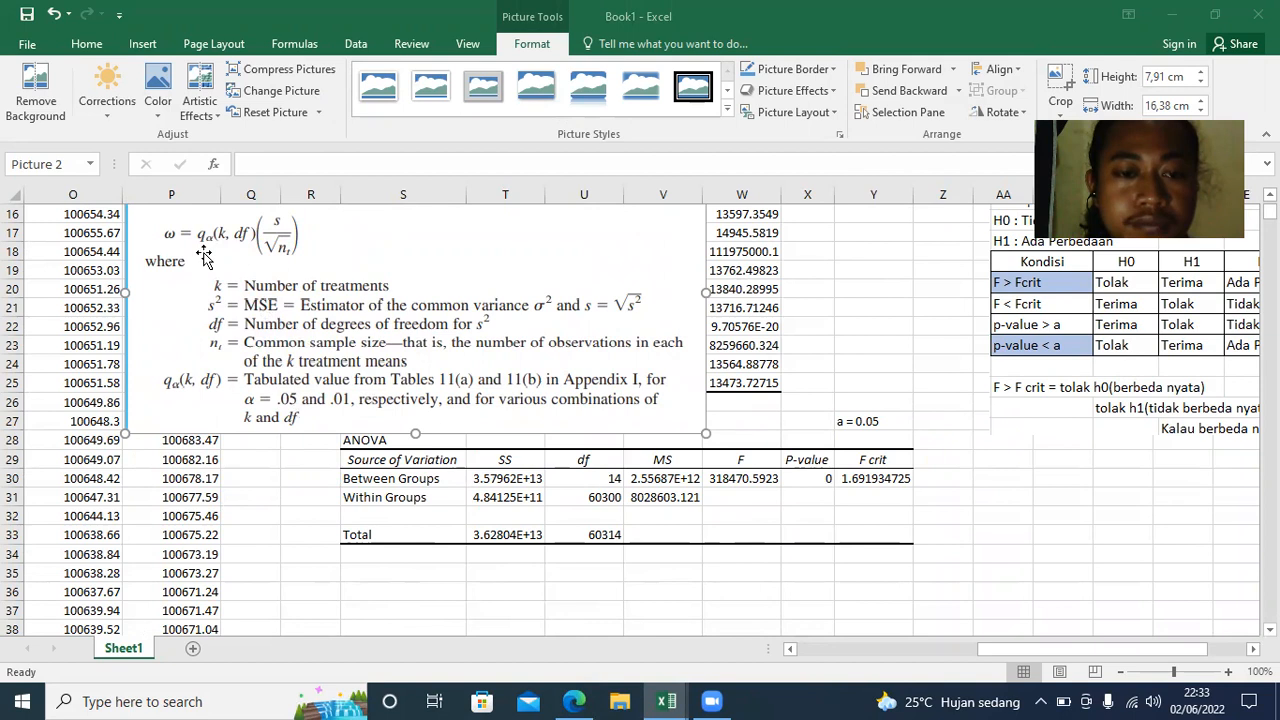
pyautogui.moveTo(261, 361); pyautogui.dragTo(242, 348)
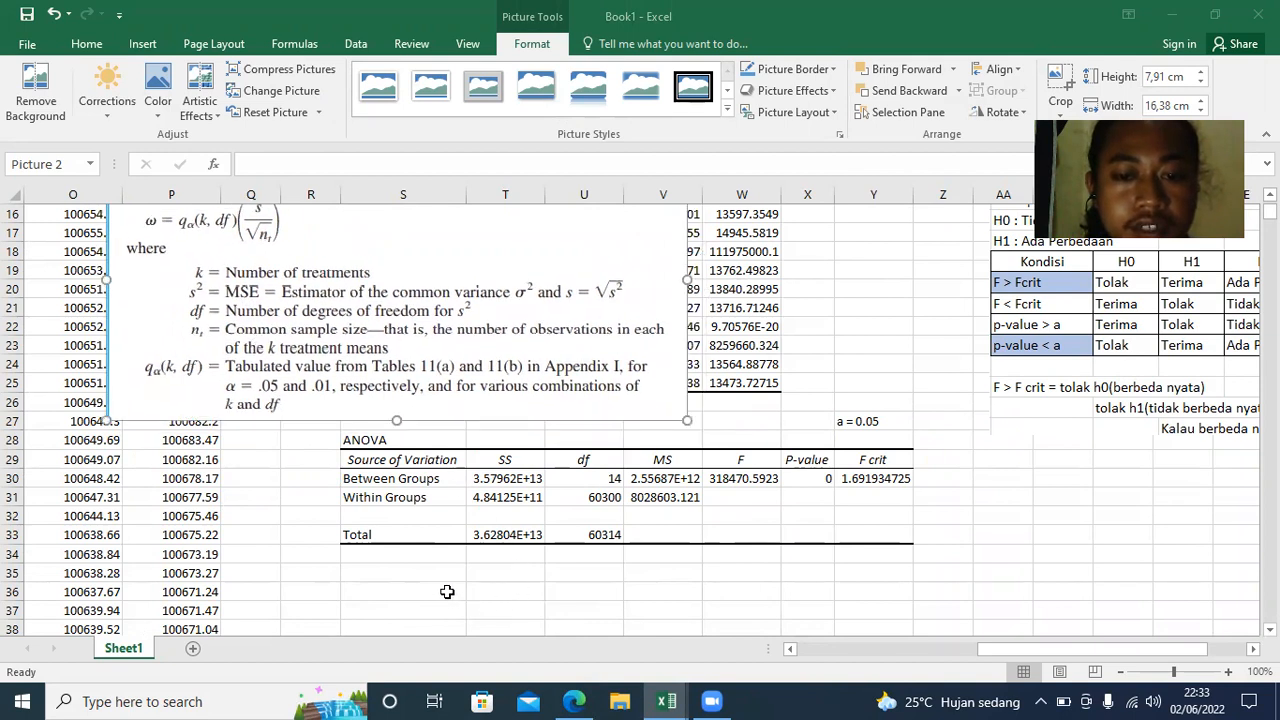
pyautogui.moveTo(702, 195); pyautogui.dragTo(724, 195)
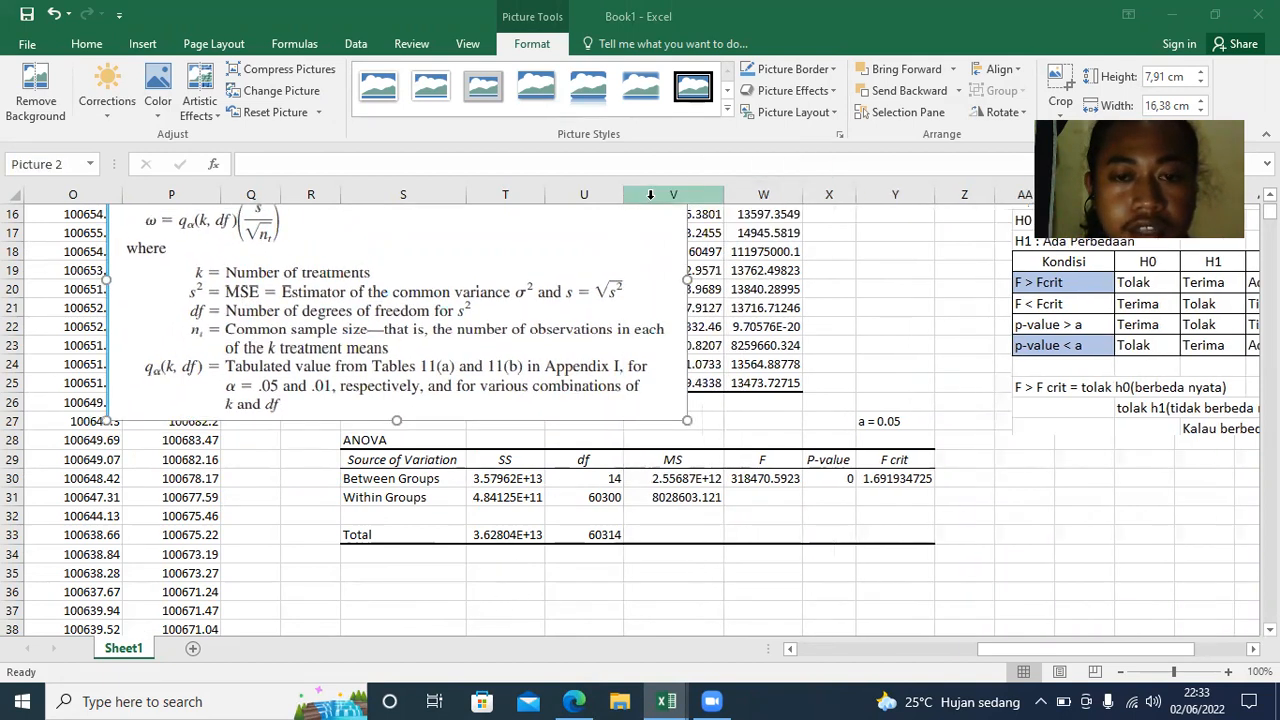
# - Enter the label "mse" in cell S36 below the ANOVA table
pyautogui.click(677, 460)
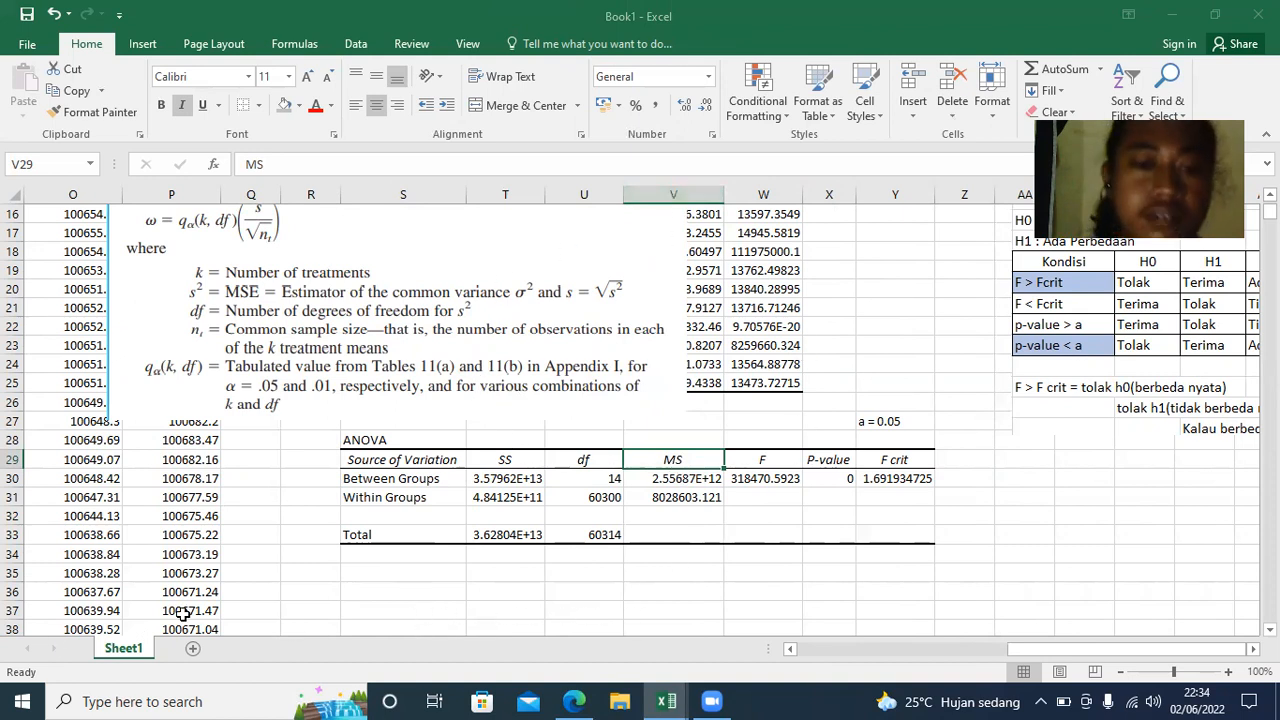
pyautogui.click(370, 603)
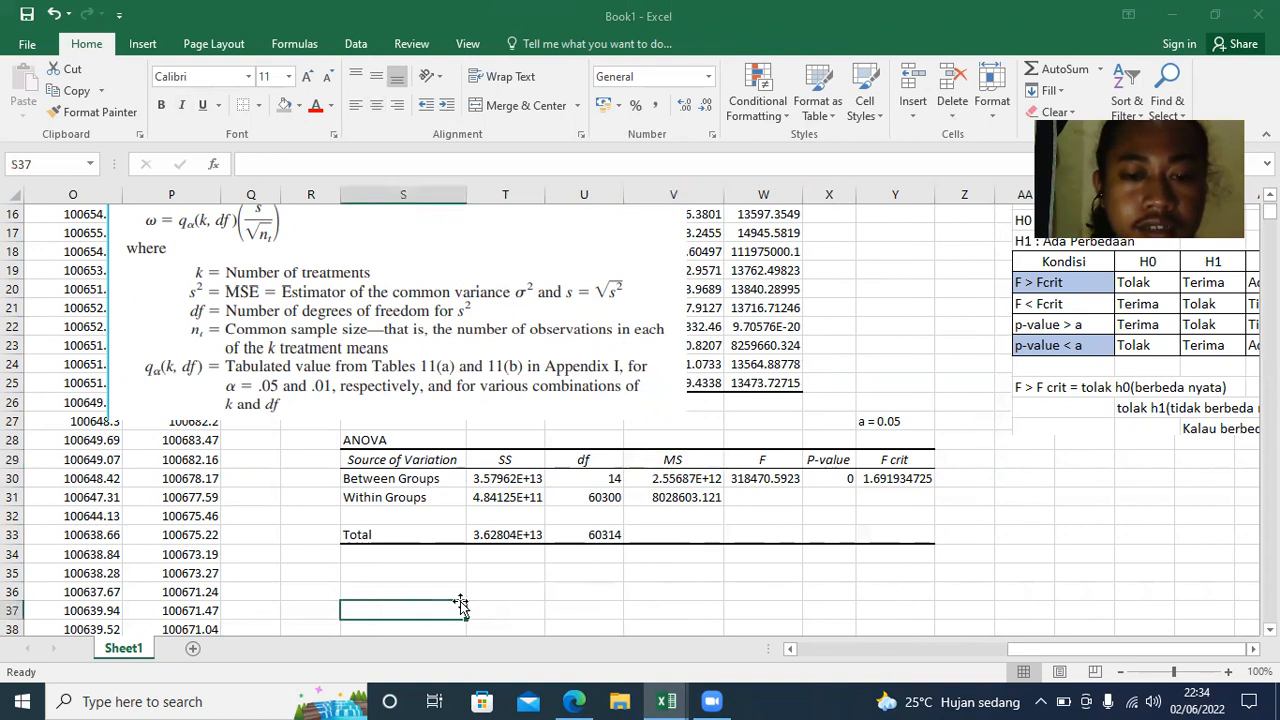
pyautogui.click(372, 497)
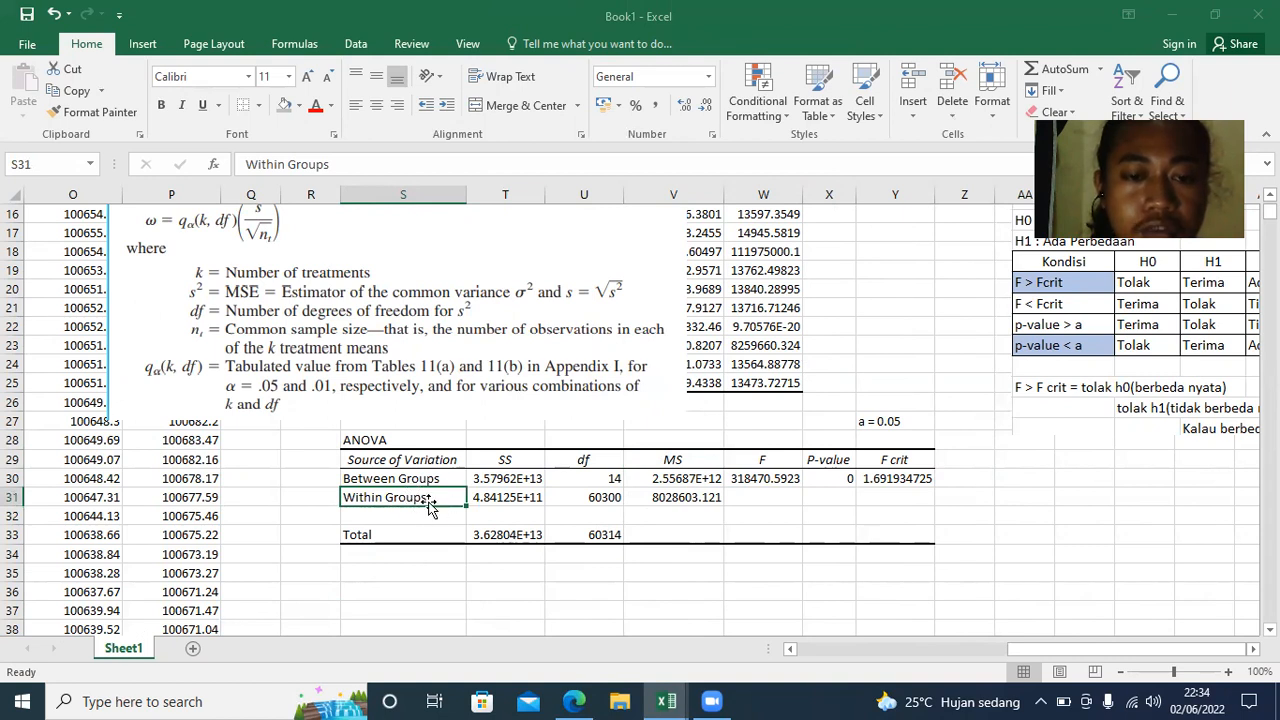
pyautogui.click(413, 602)
pyautogui.click(403, 594)
pyautogui.click(410, 611)
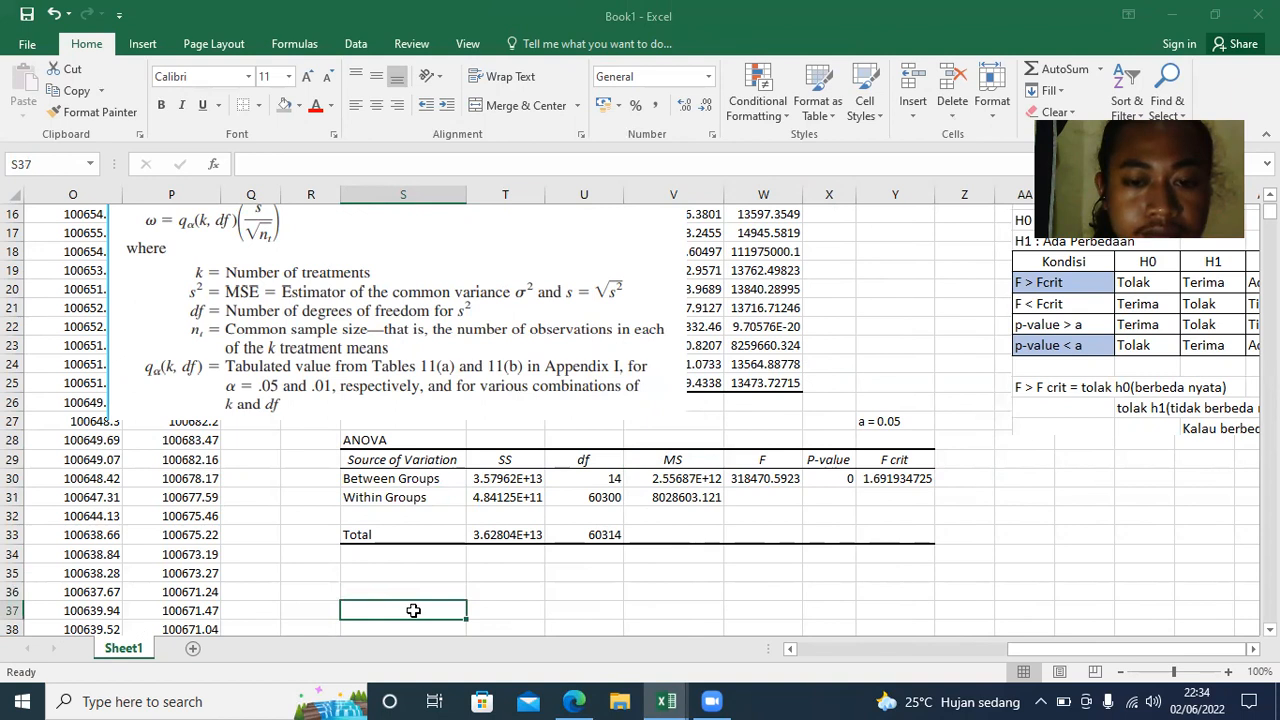
pyautogui.click(388, 590)
pyautogui.write('m')
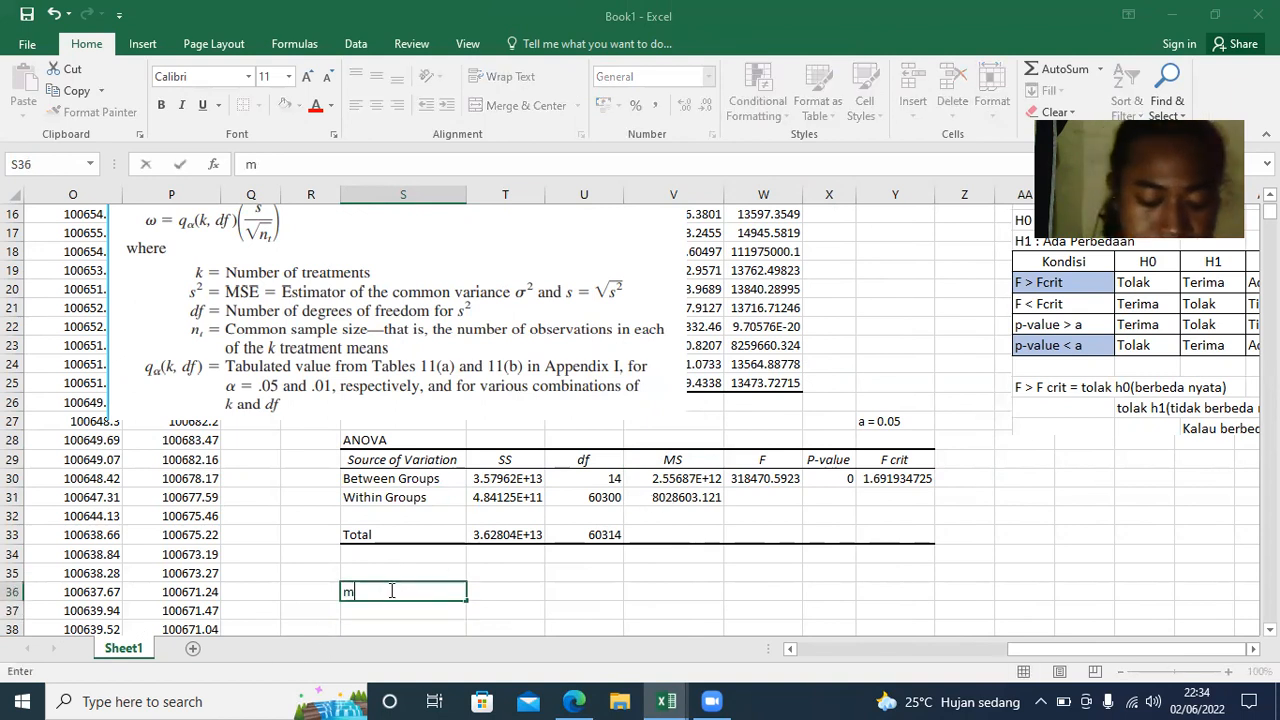
pyautogui.write('se')
# - Link cell T36 to the Within Groups MS value with the formula =V31
pyautogui.click(512, 592)
pyautogui.click(445, 595)
pyautogui.click(525, 591)
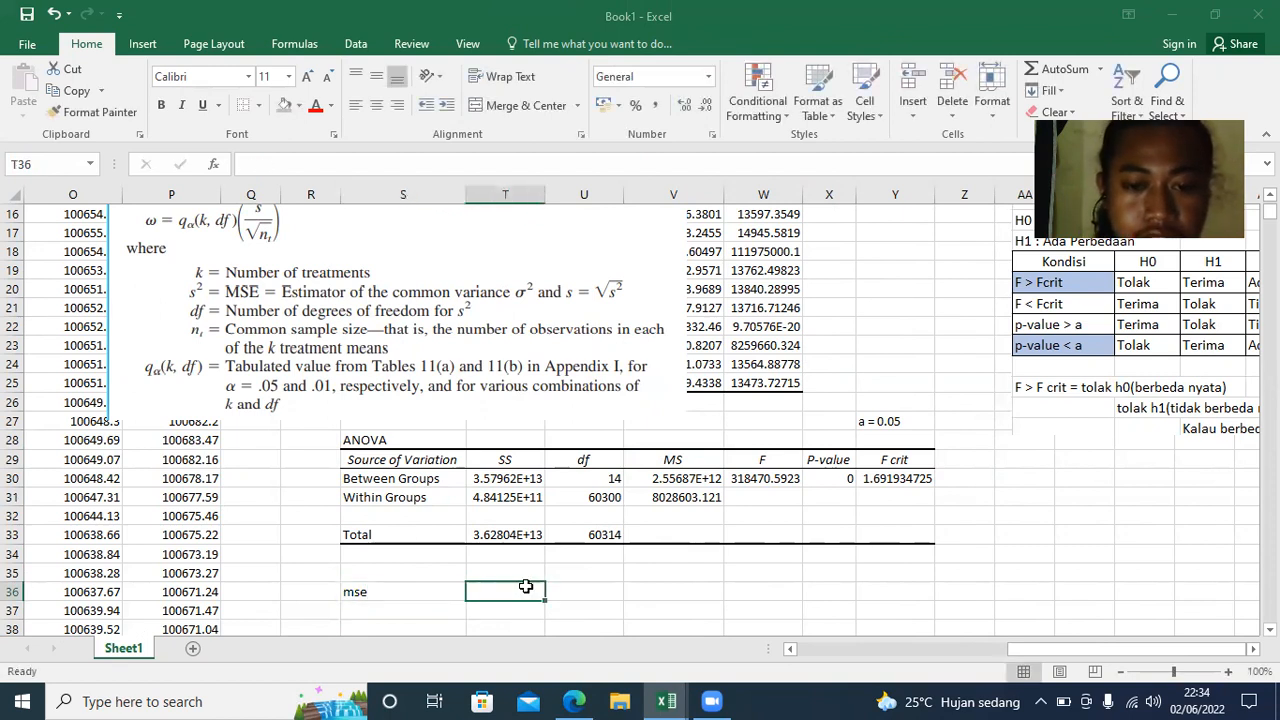
pyautogui.write('=')
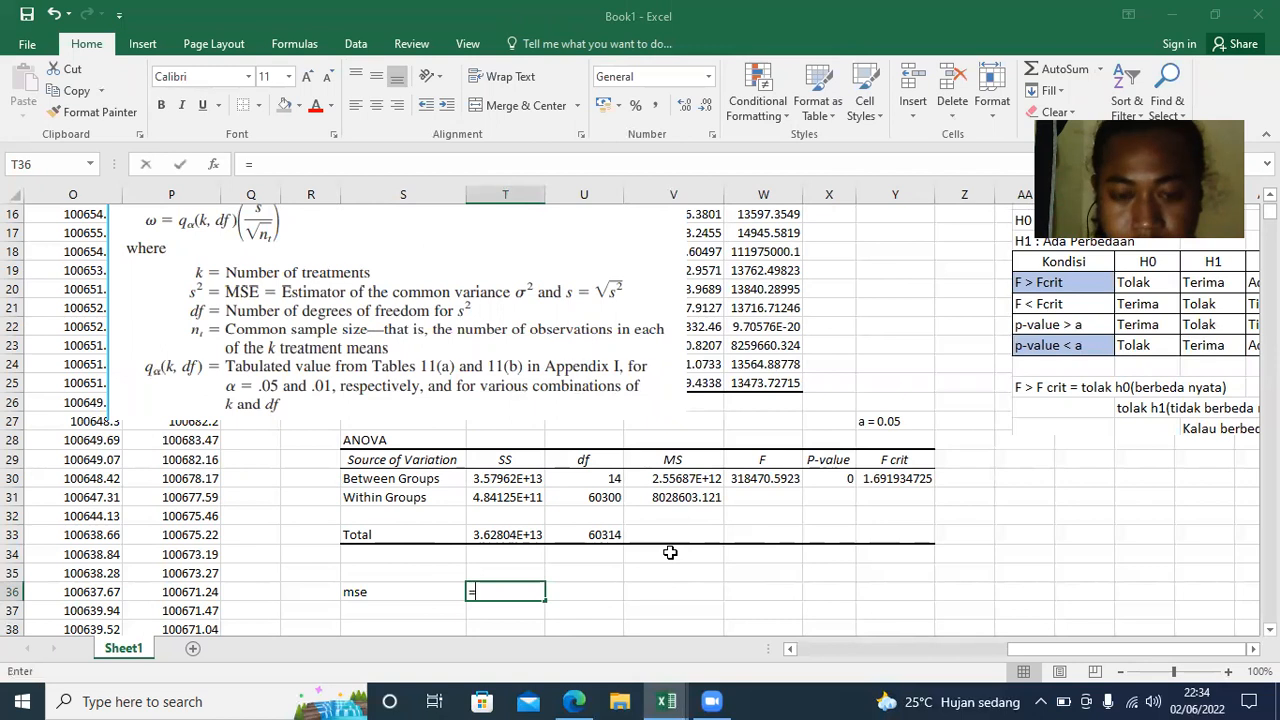
pyautogui.click(650, 499)
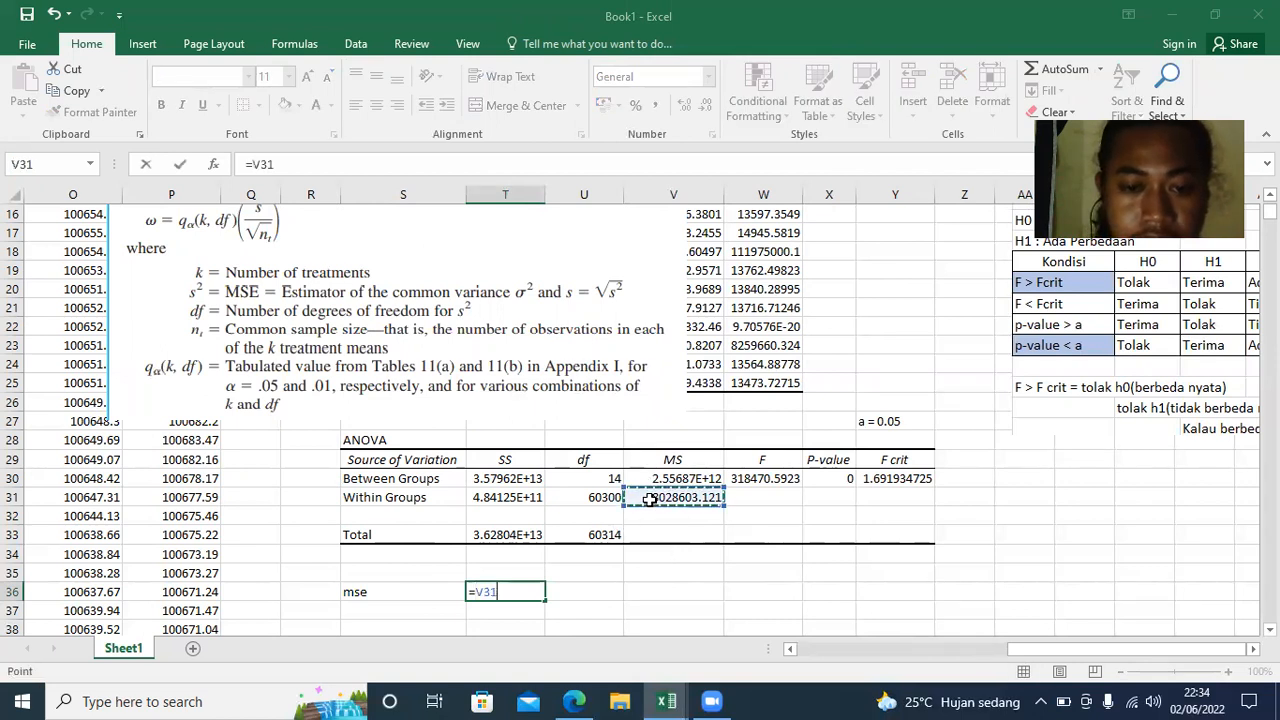
pyautogui.press('Return')
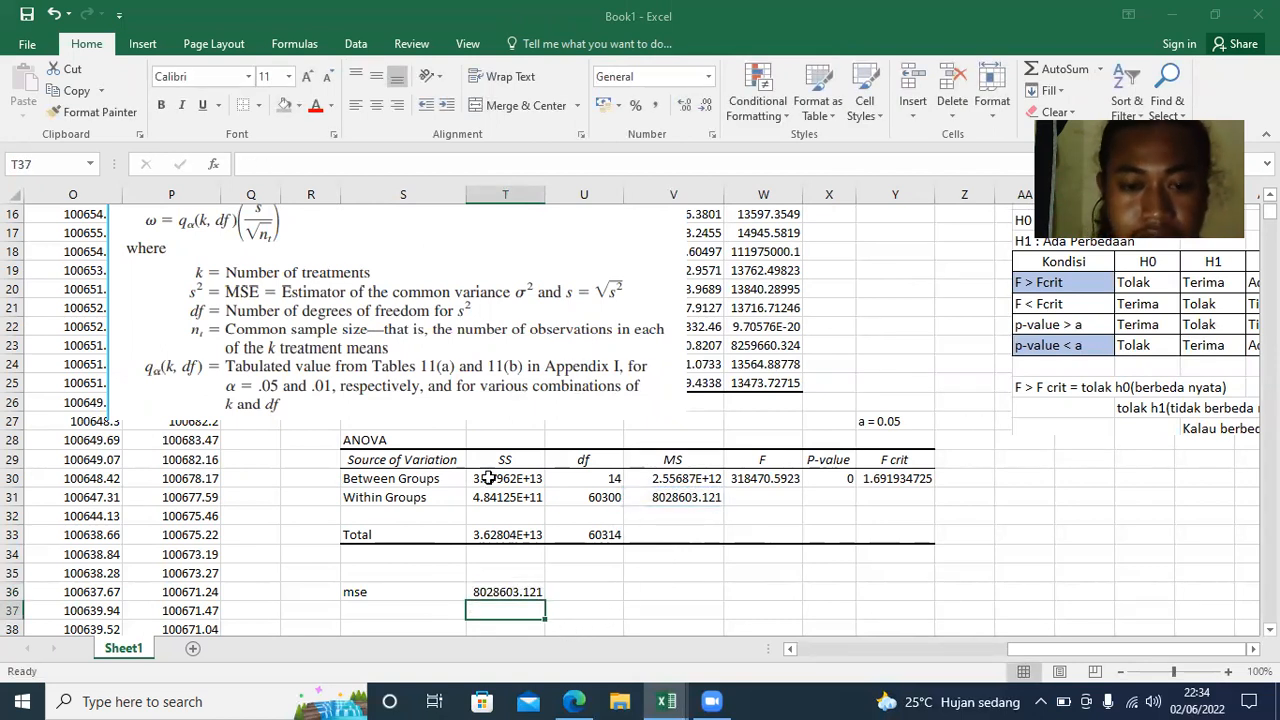
# - Nudge the yardstick formula picture slightly upward and enter the label "s" in cell S37 under "mse"
pyautogui.click(295, 345)
pyautogui.moveTo(295, 345); pyautogui.dragTo(293, 335)
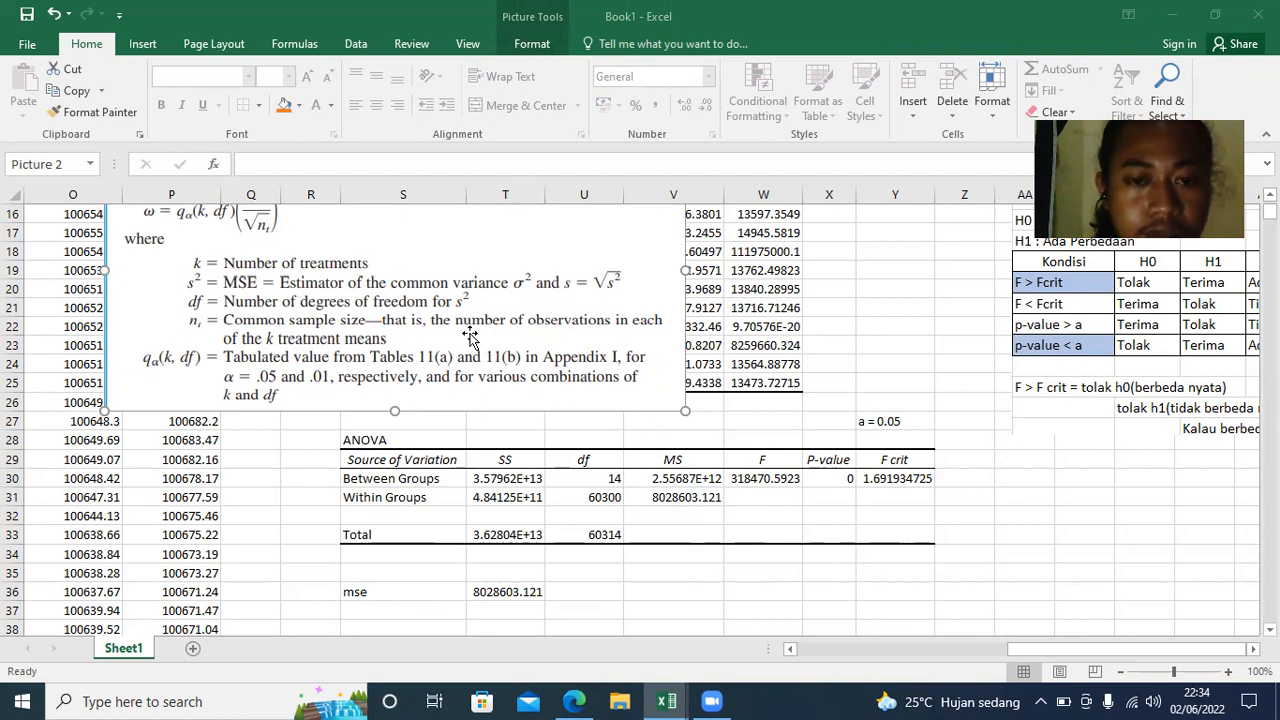
pyautogui.click(508, 594)
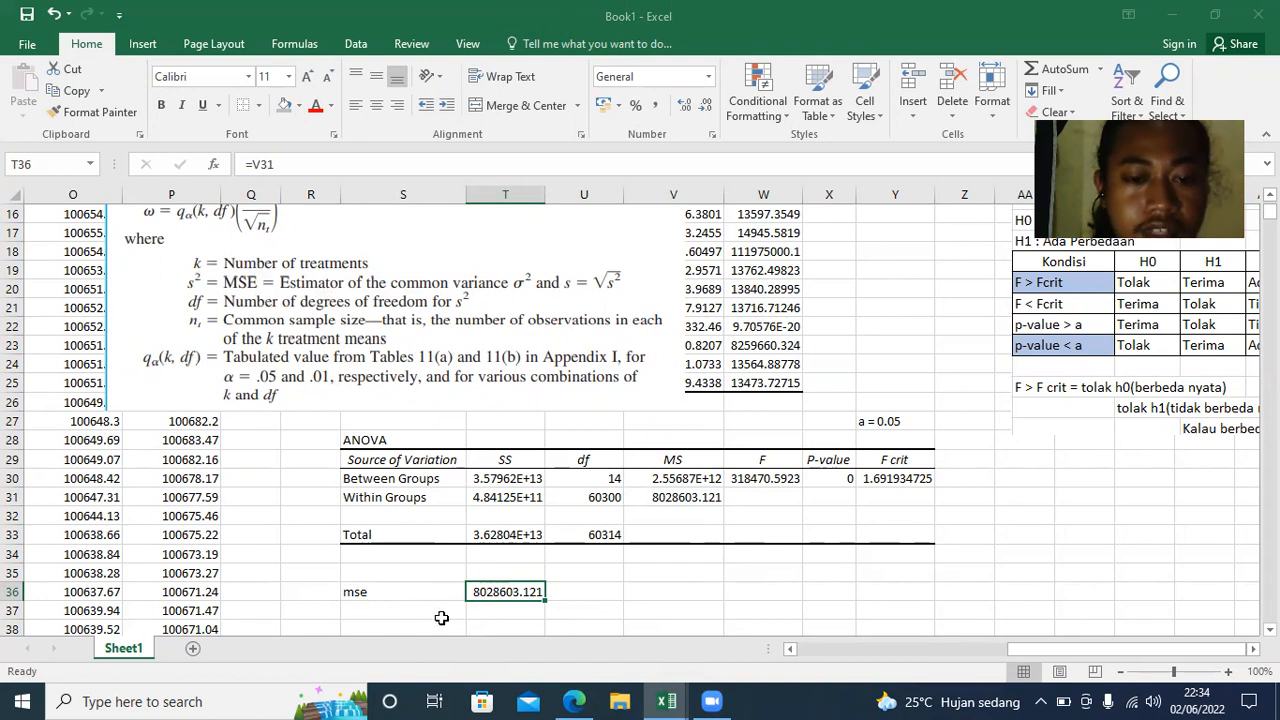
pyautogui.click(384, 609)
pyautogui.write('s')
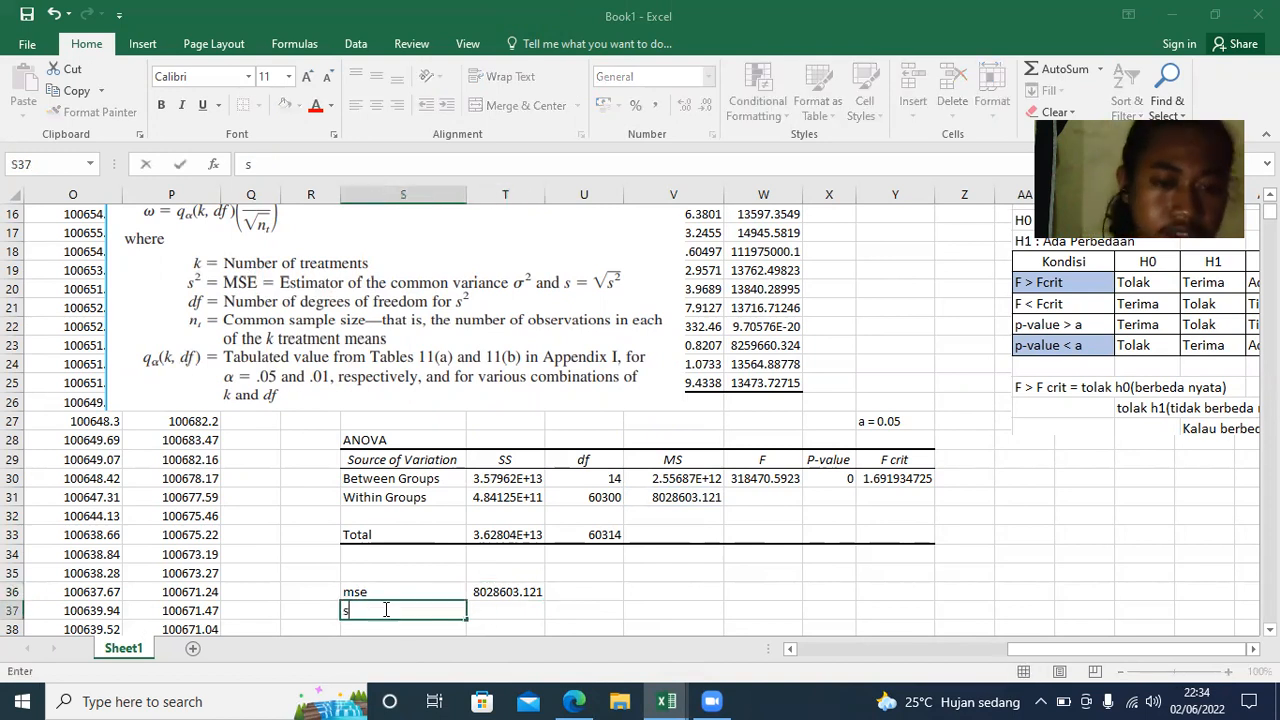
# - Calculate s in cell T37 as the square root of the mse value with =SQRT(T36)
pyautogui.click(484, 605)
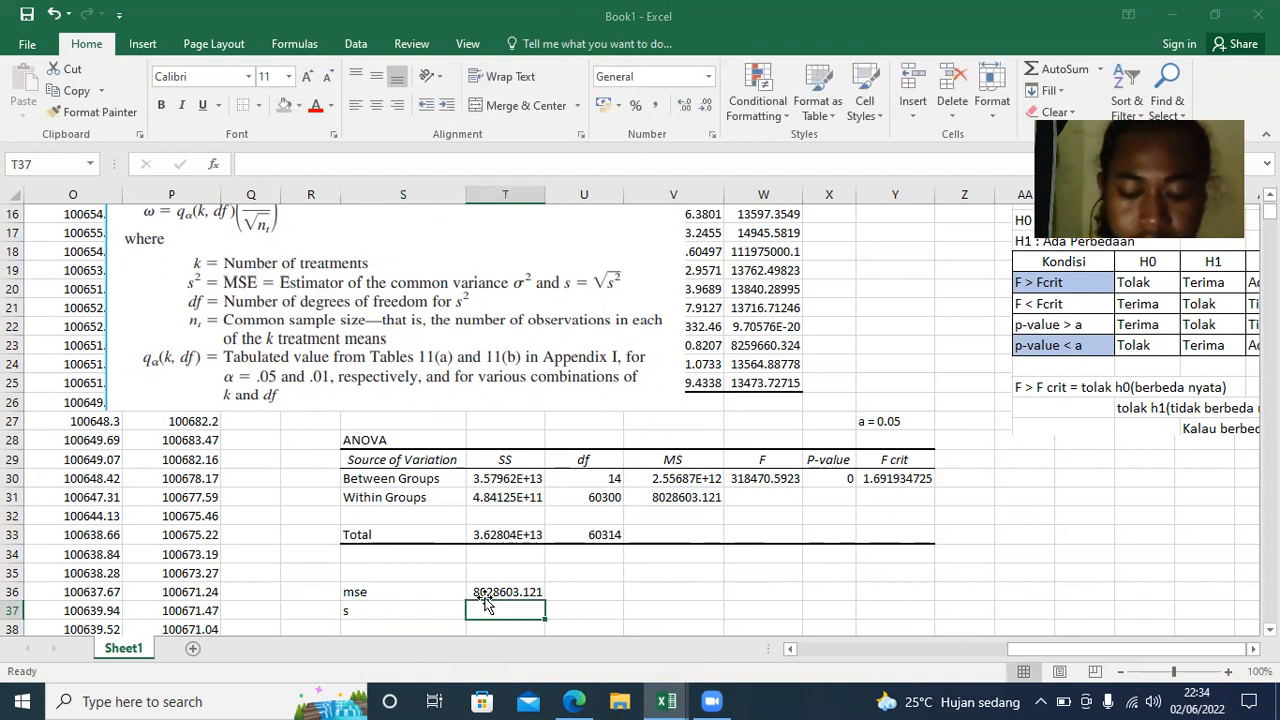
pyautogui.write('=s')
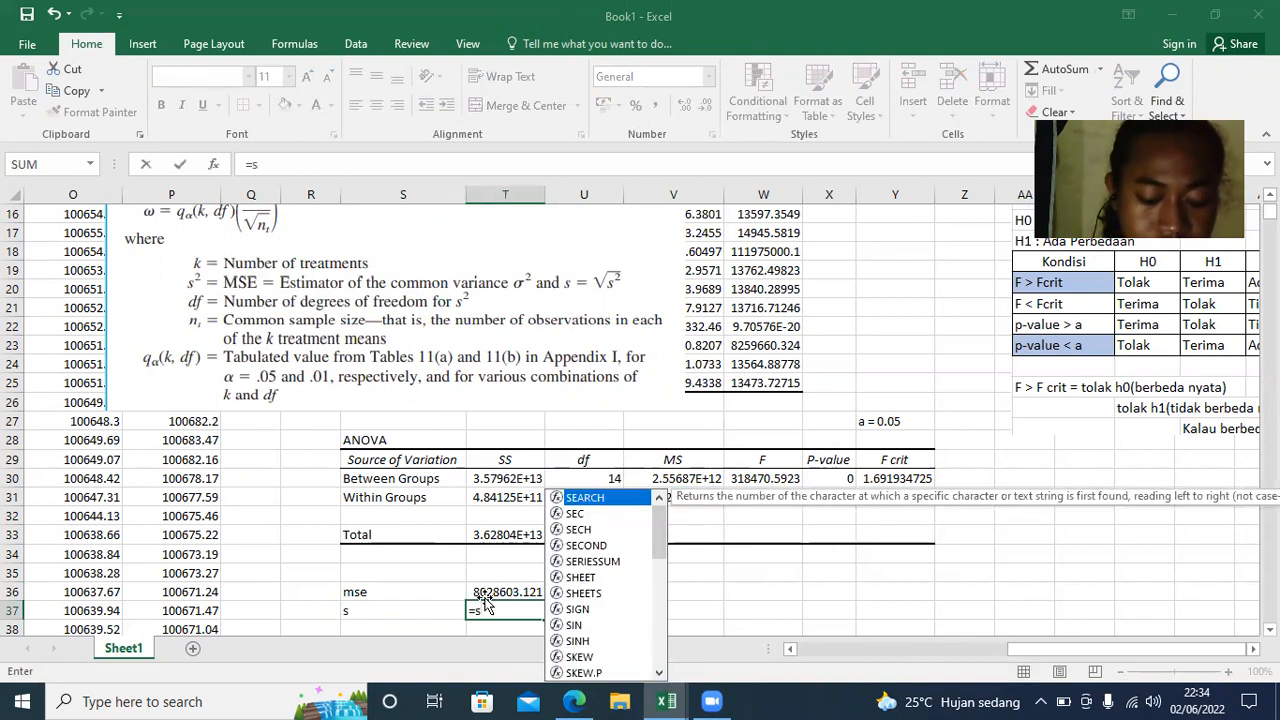
pyautogui.write('q')
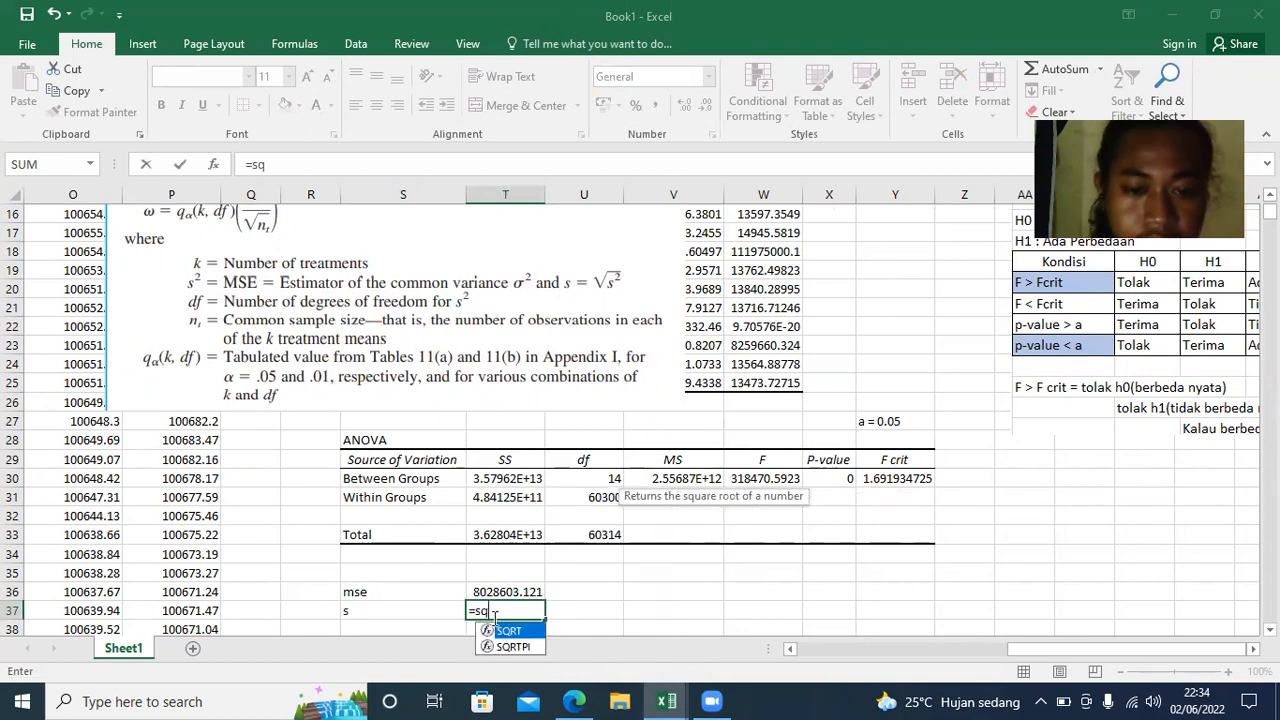
pyautogui.doubleClick(505, 631)
pyautogui.click(510, 592)
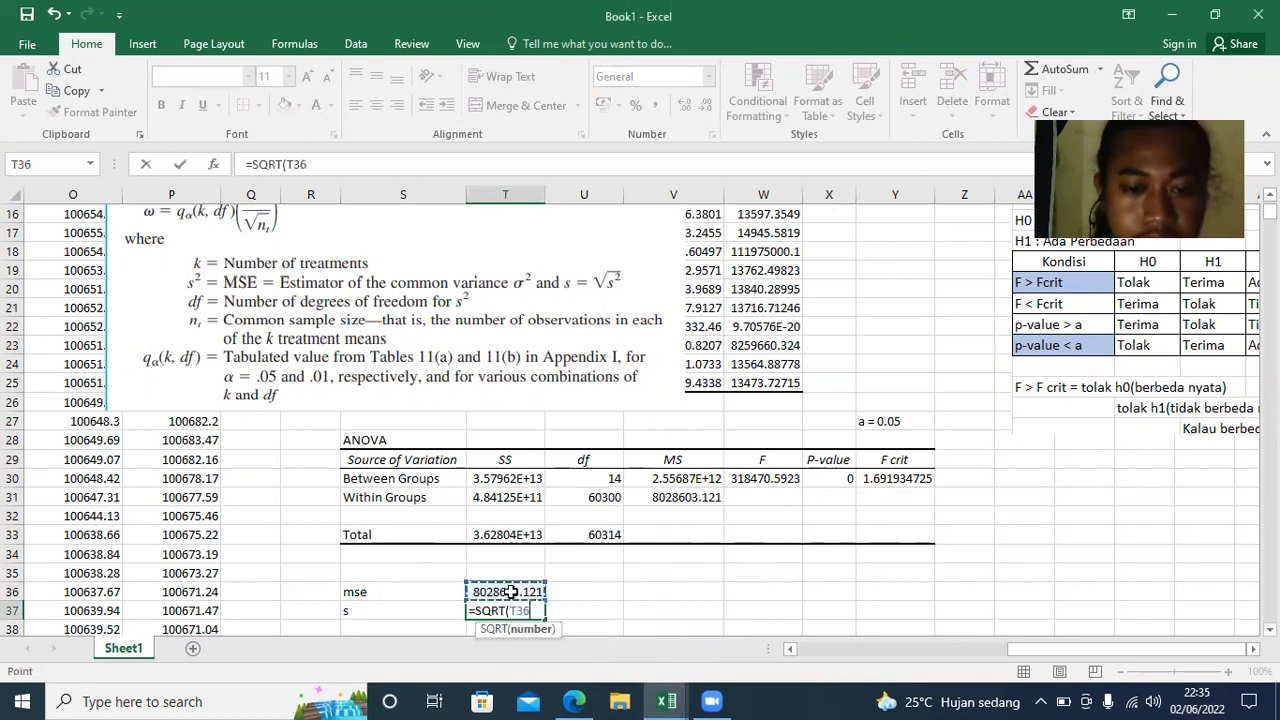
pyautogui.press('Return')
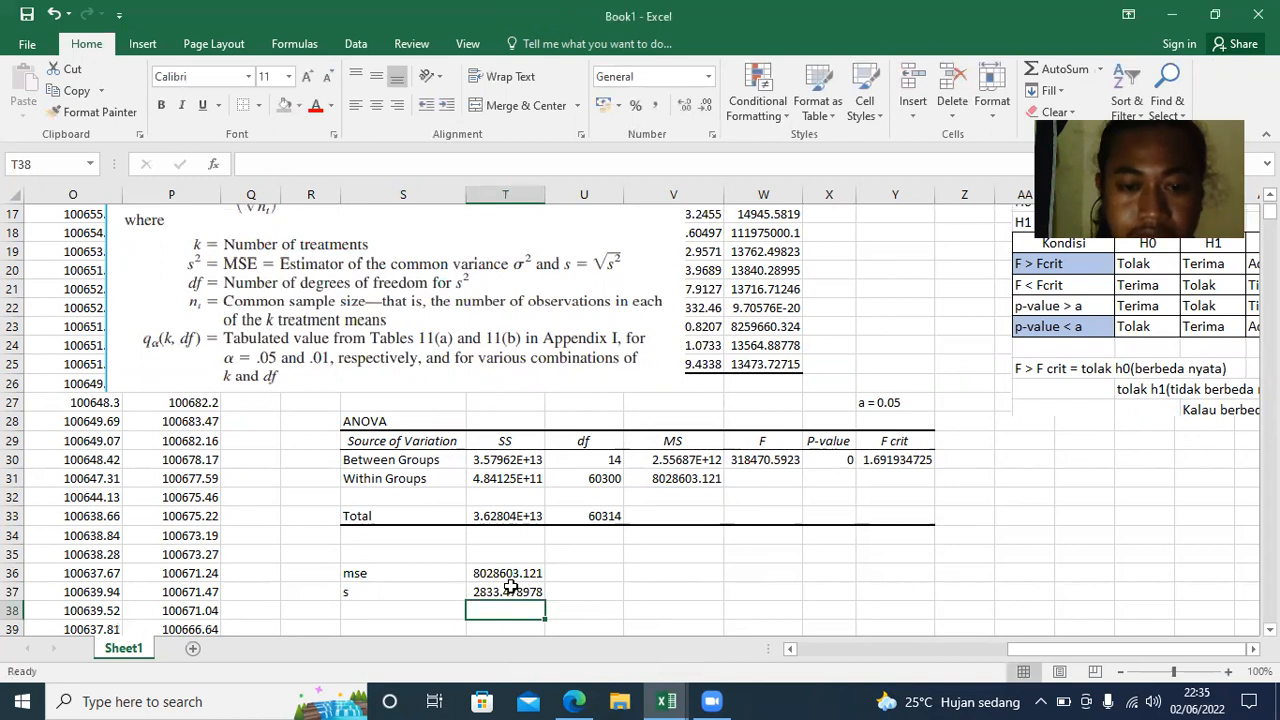
pyautogui.click(591, 573)
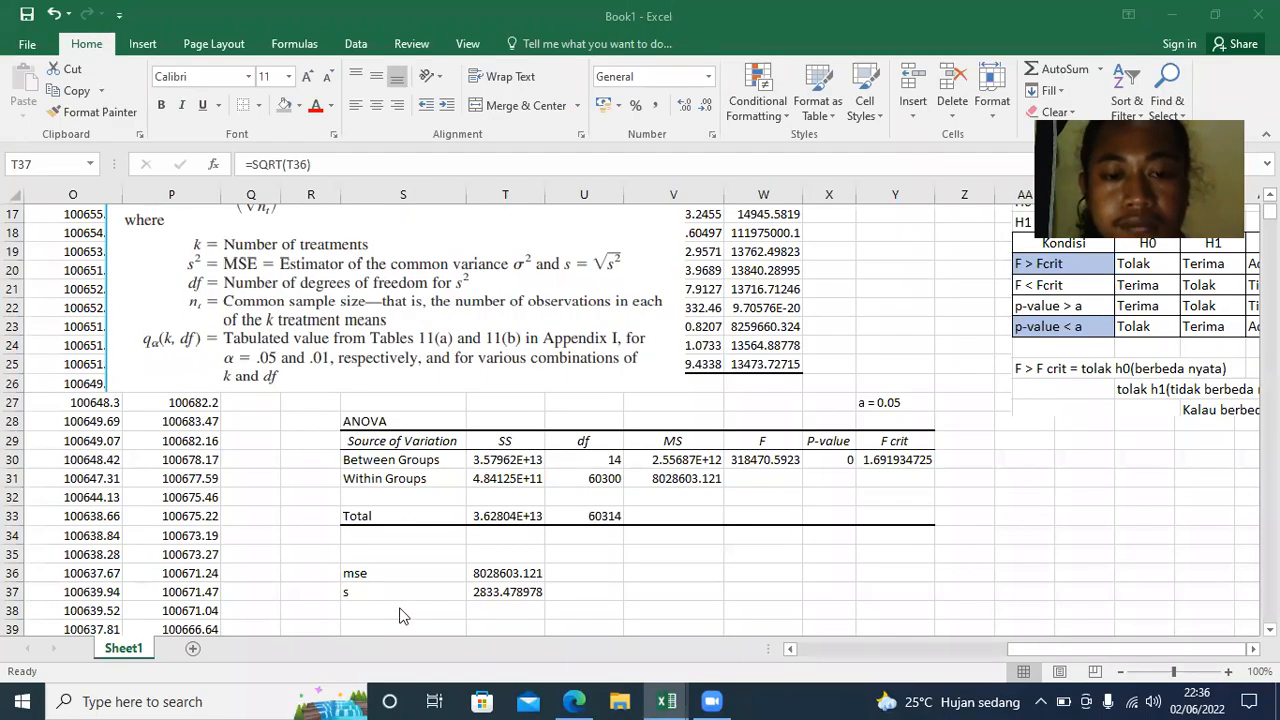
# - Reposition the yardstick formula picture over columns P to V so its definitions are readable above the mse and s rows
pyautogui.click(508, 586)
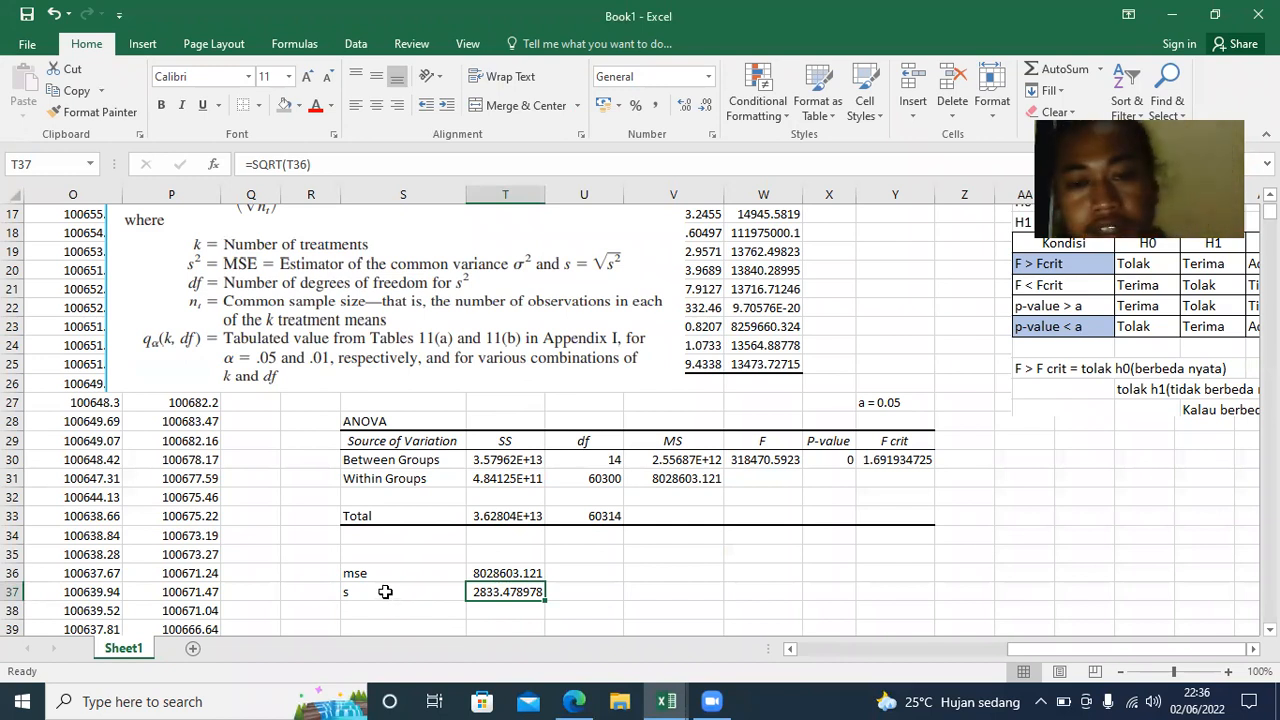
pyautogui.moveTo(411, 315); pyautogui.dragTo(275, 253)
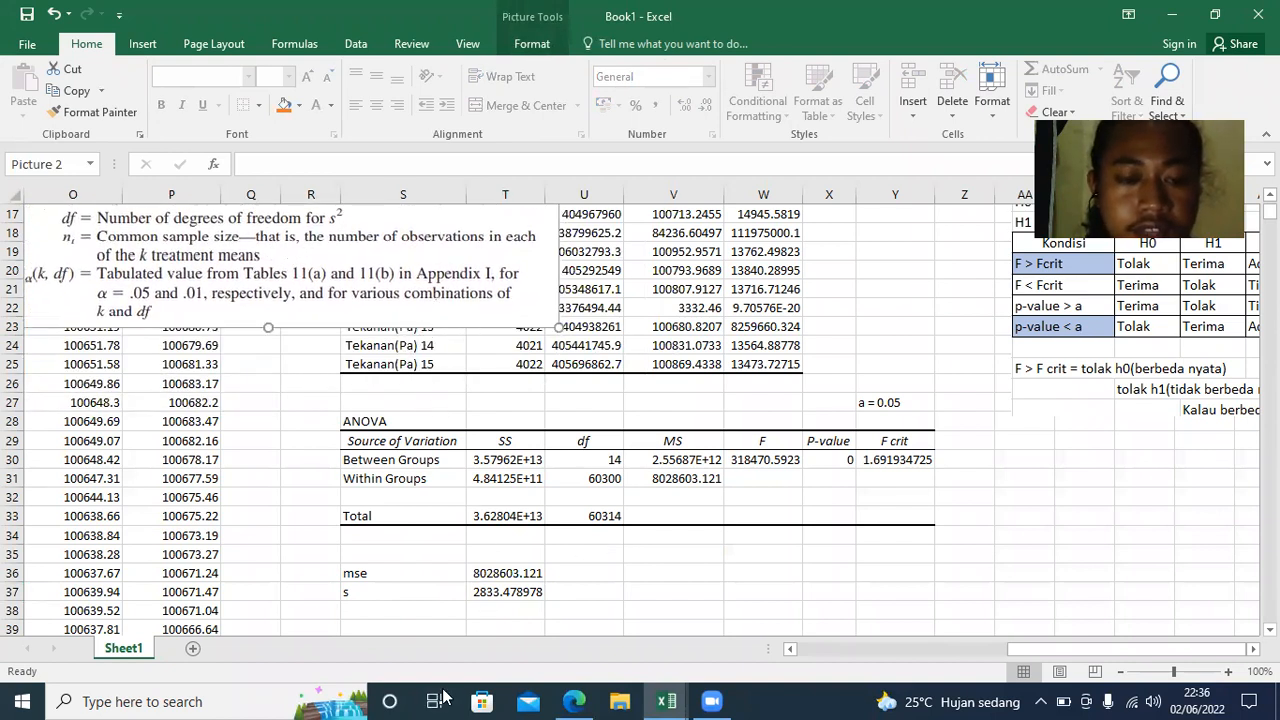
pyautogui.click(373, 612)
pyautogui.moveTo(194, 264); pyautogui.dragTo(385, 430)
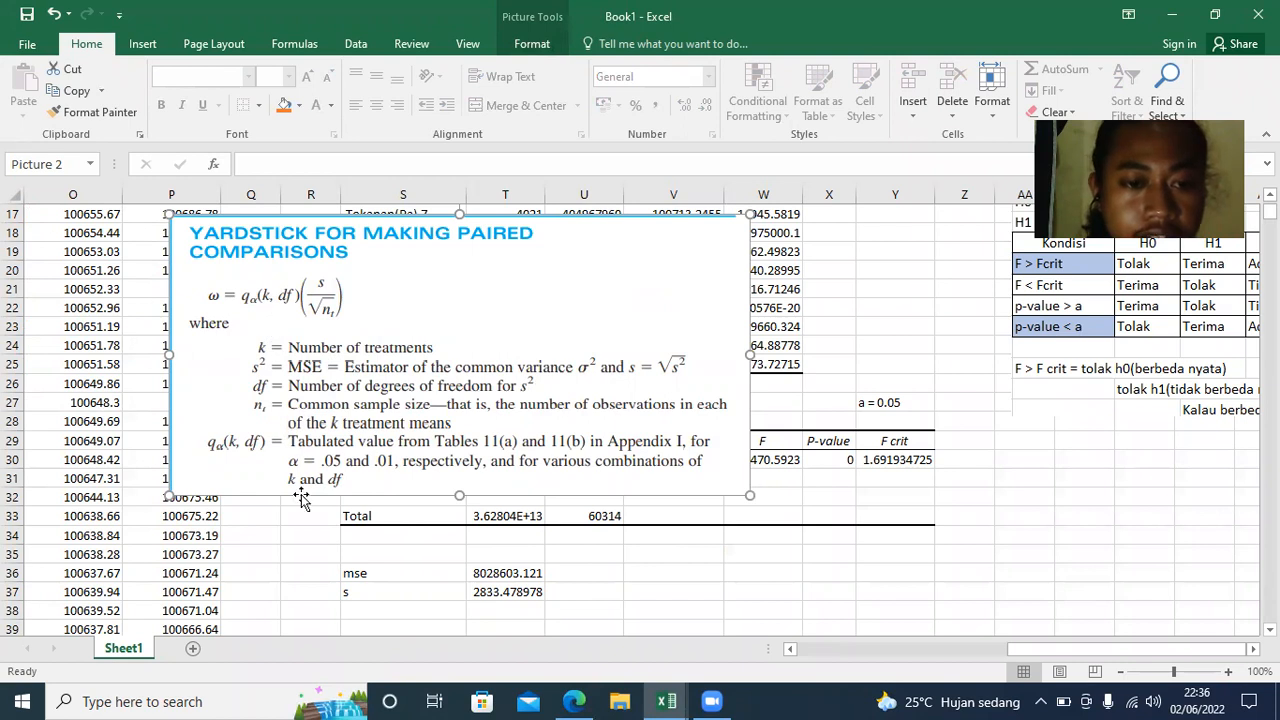
pyautogui.moveTo(341, 404); pyautogui.dragTo(292, 358)
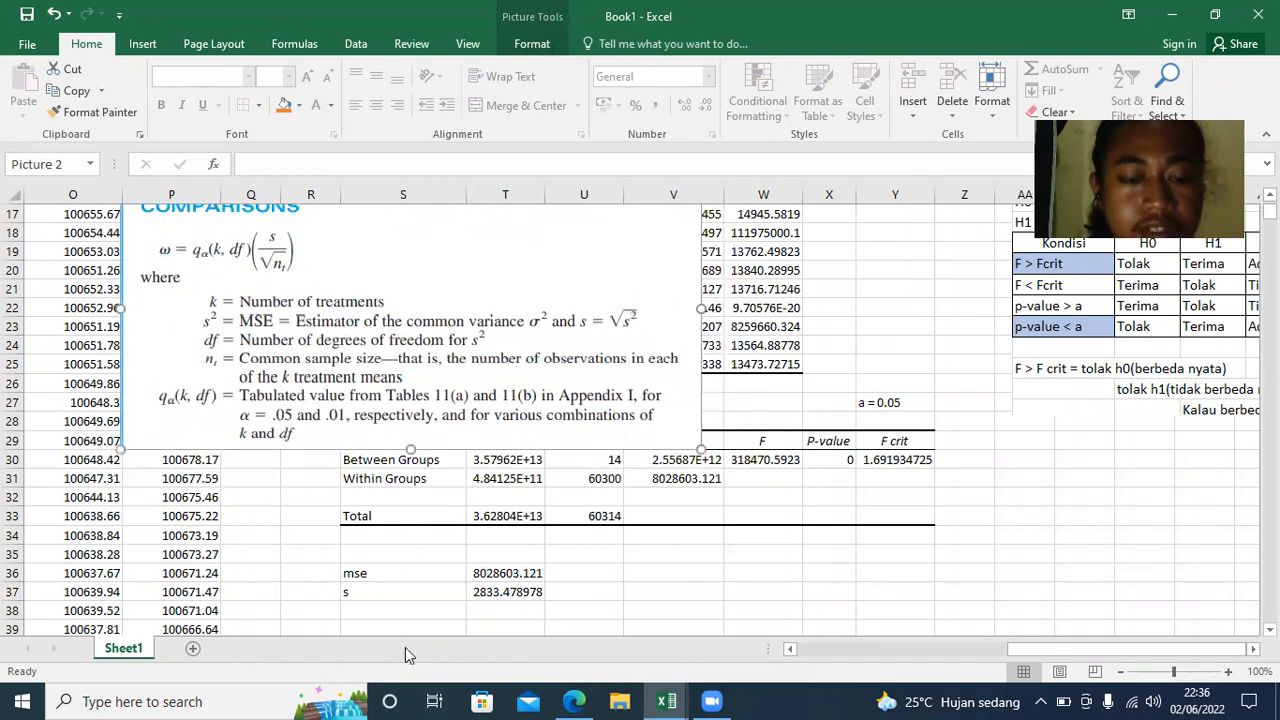
# - Enter the label "k" in S38 and the number of treatments, 15, in T38
pyautogui.click(372, 608)
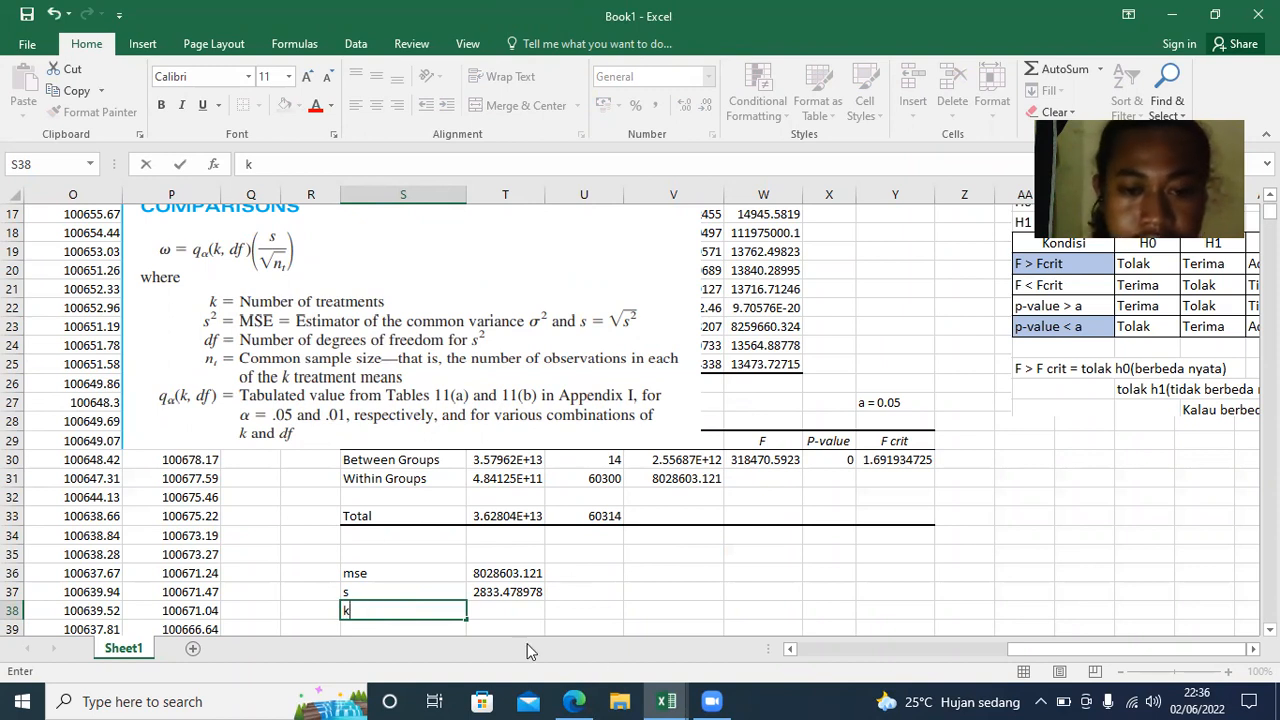
pyautogui.click(505, 612)
pyautogui.doubleClick(502, 611)
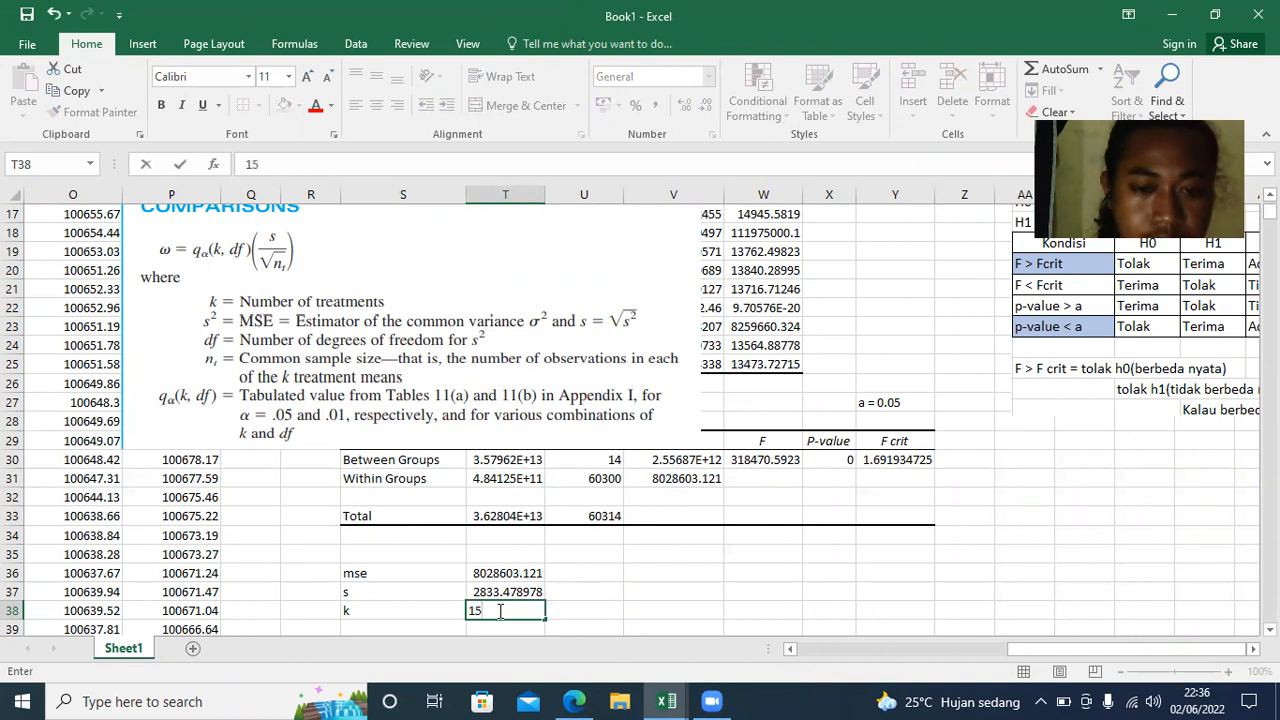
pyautogui.click(381, 627)
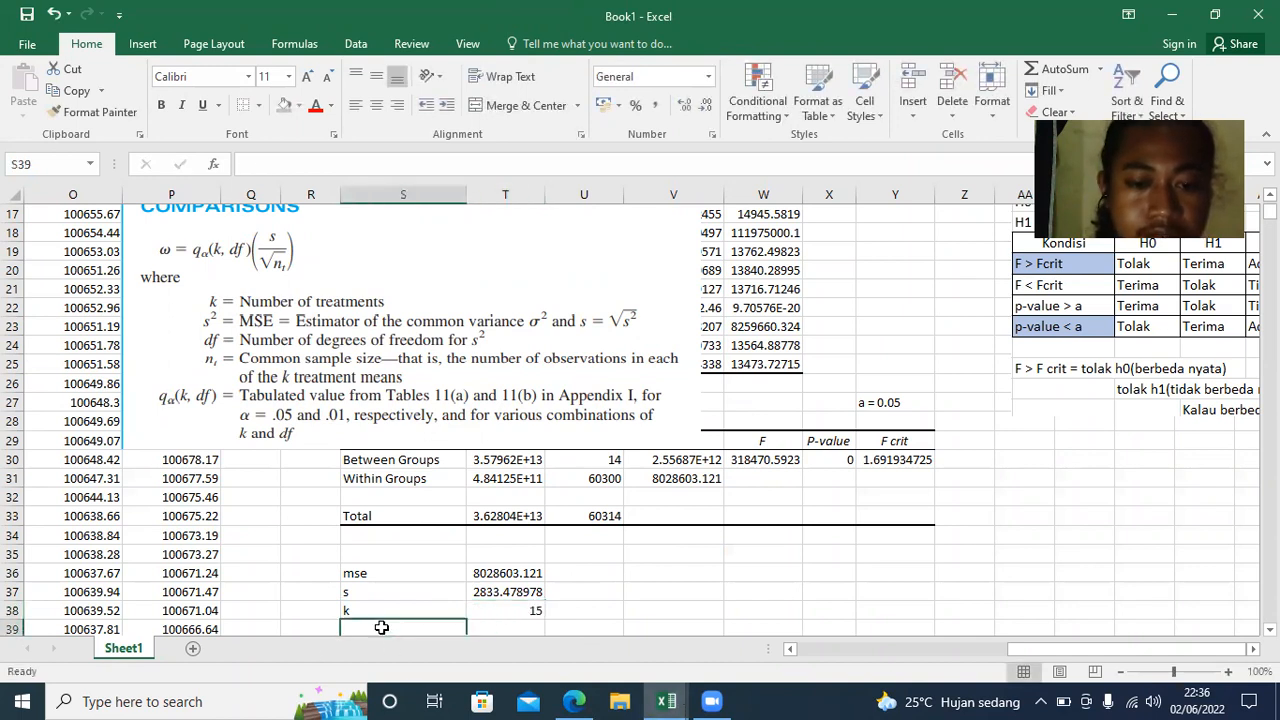
# - Shift the yardstick formula picture around to read its definitions of degrees of freedom and common sample size
pyautogui.moveTo(280, 362); pyautogui.dragTo(250, 378)
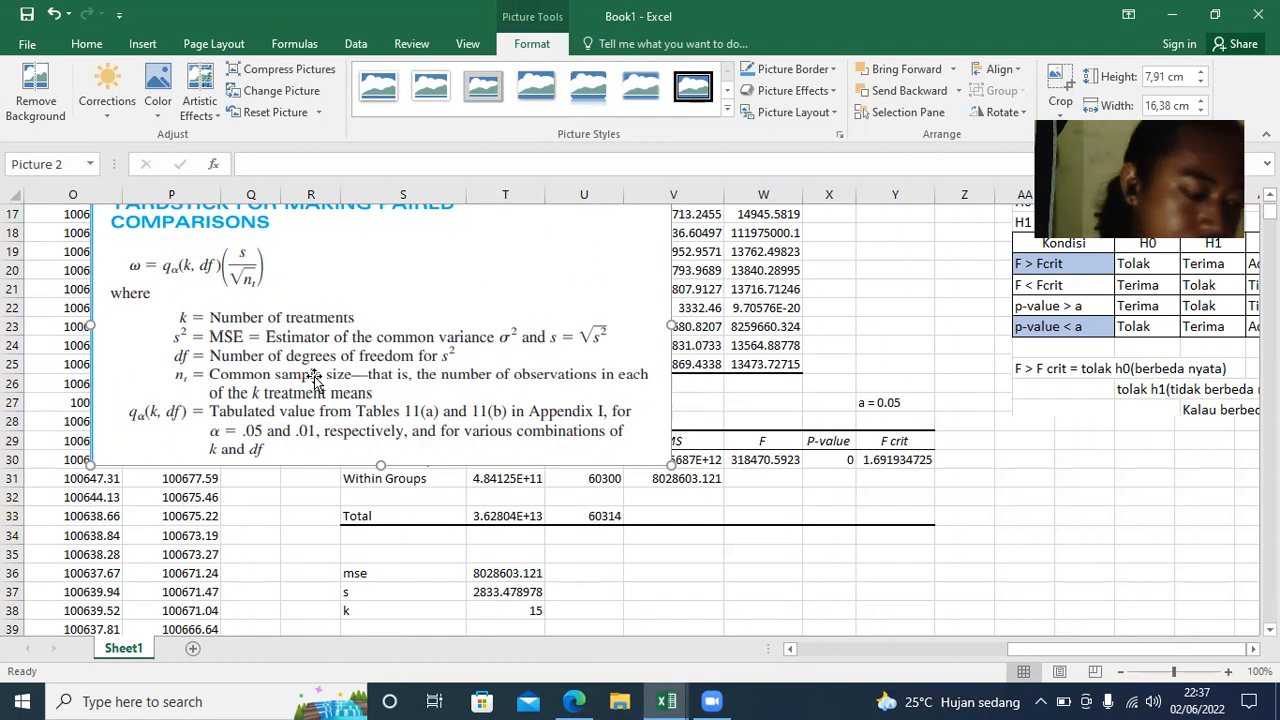
pyautogui.moveTo(360, 375); pyautogui.dragTo(299, 384)
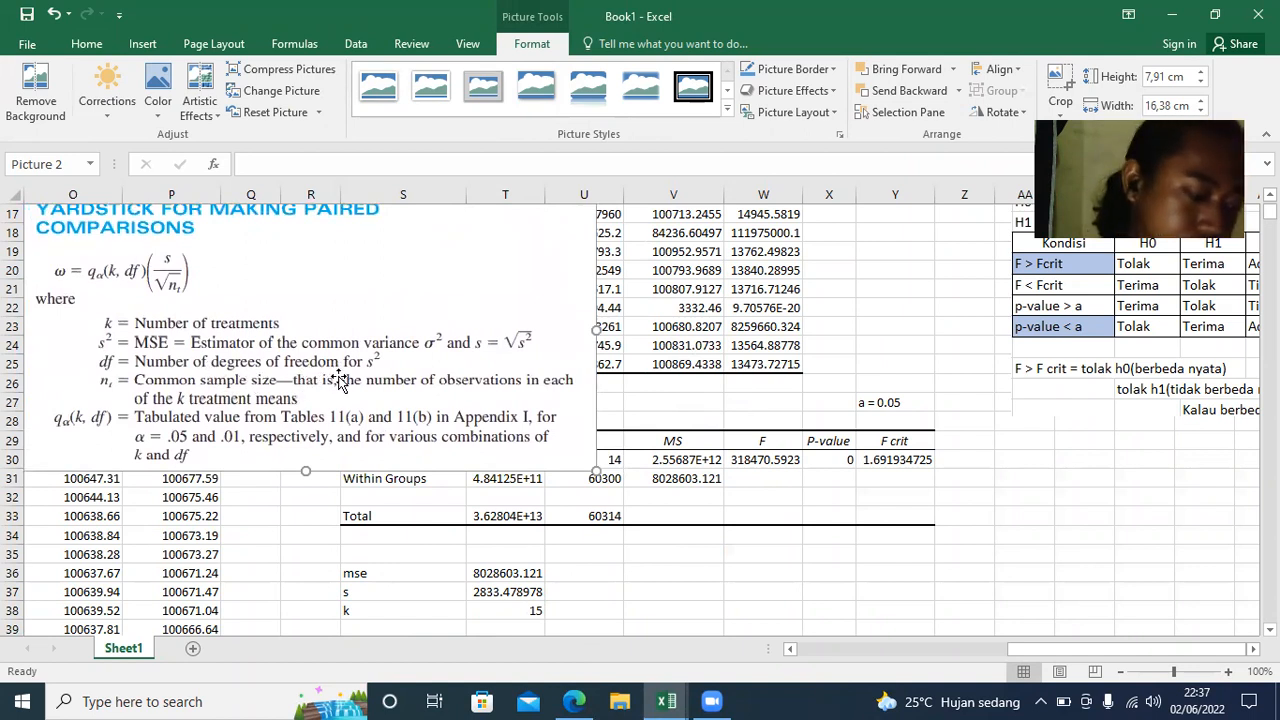
pyautogui.moveTo(340, 383); pyautogui.dragTo(324, 359)
pyautogui.moveTo(390, 410); pyautogui.dragTo(458, 375)
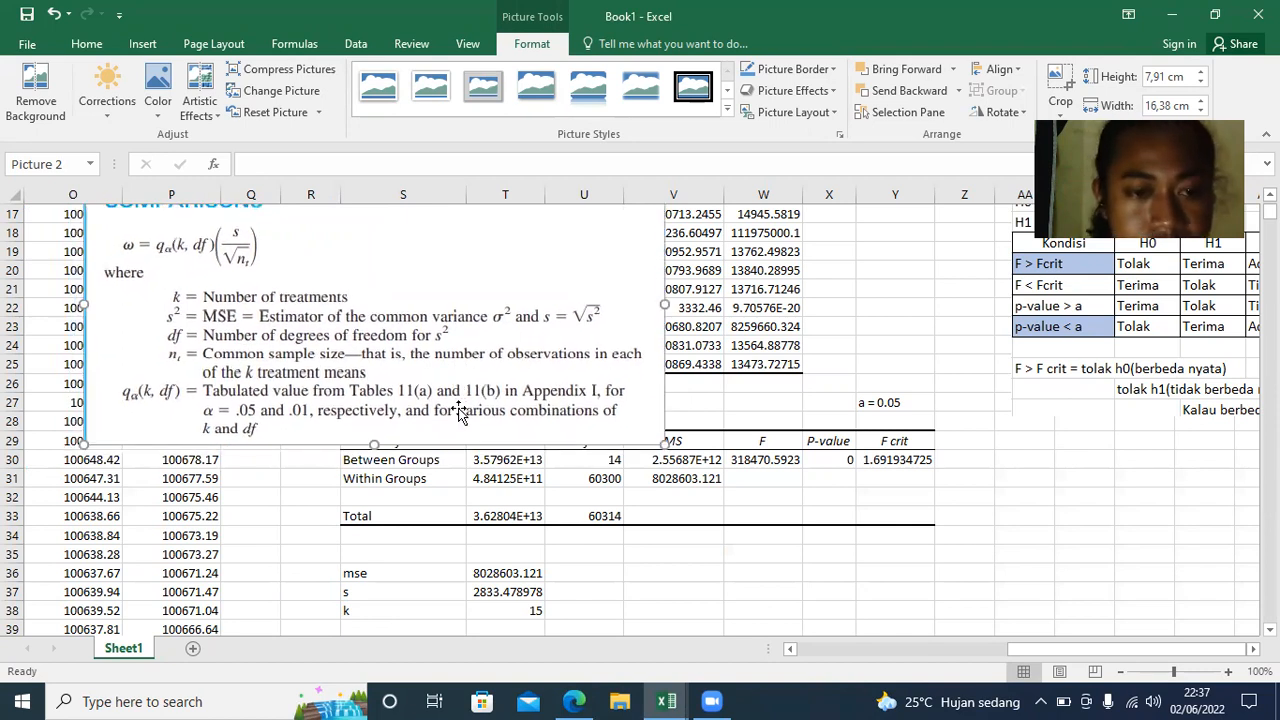
pyautogui.click(715, 72)
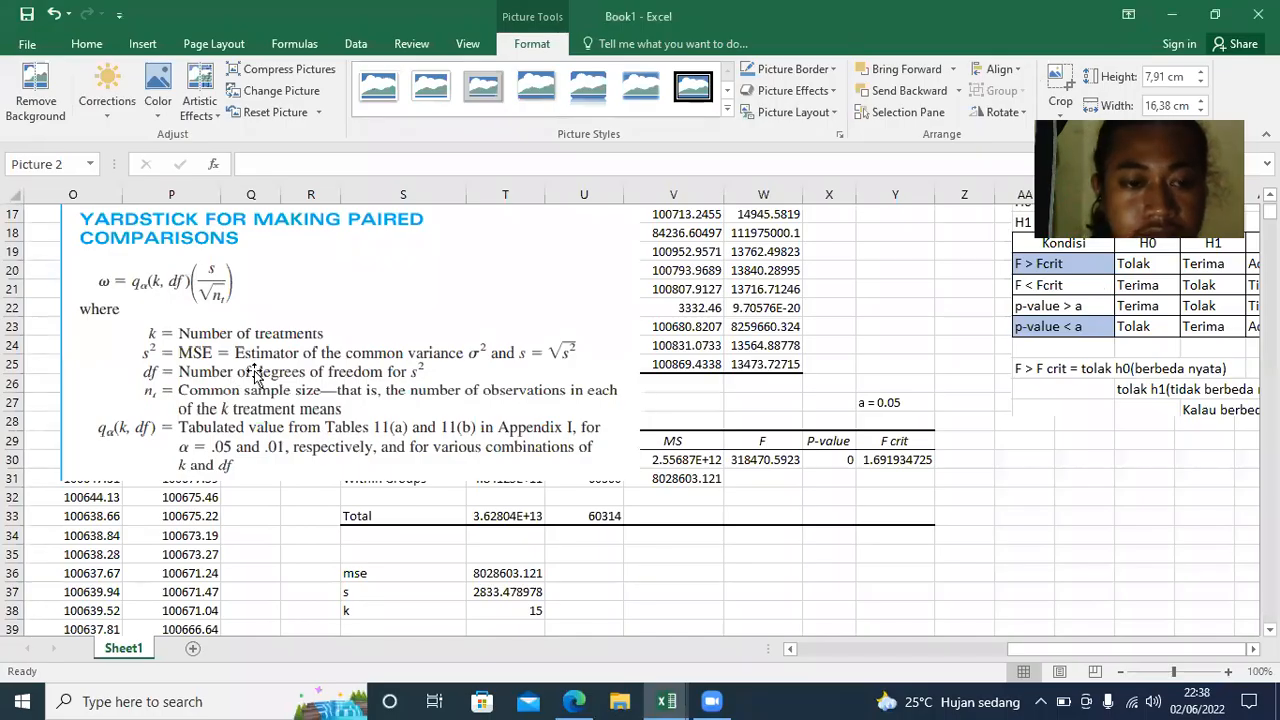
pyautogui.moveTo(264, 389); pyautogui.dragTo(302, 438)
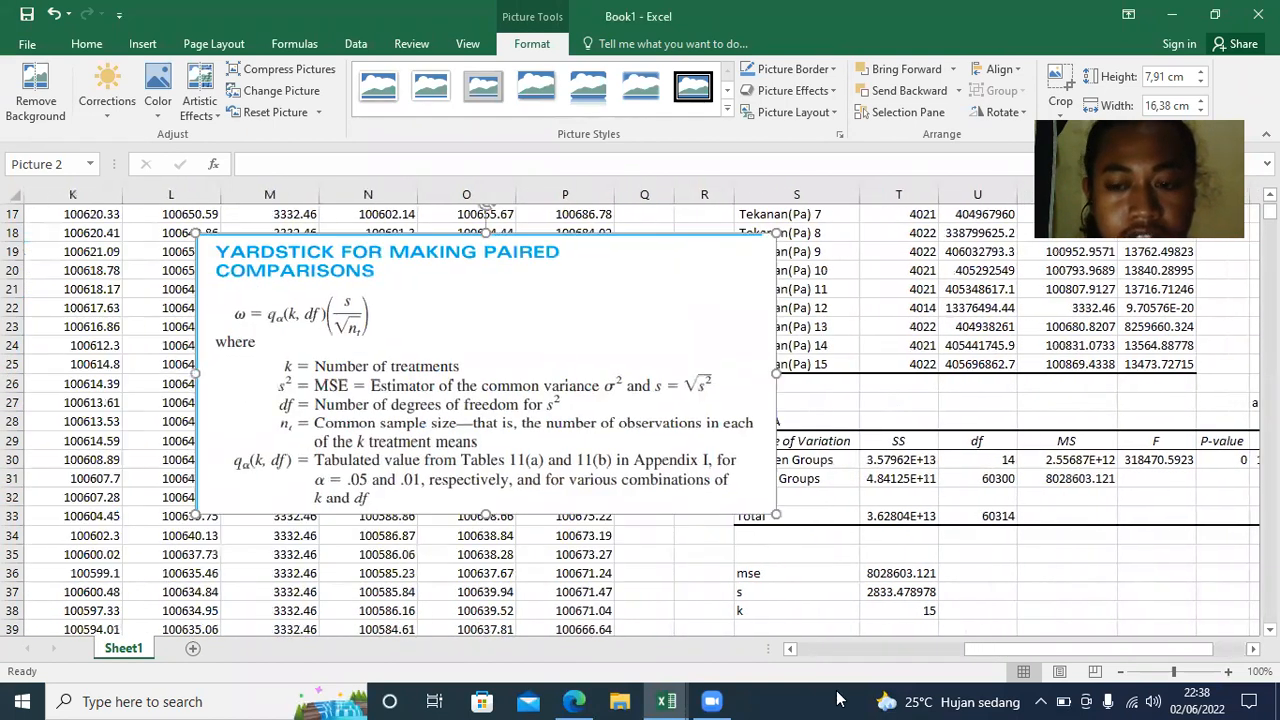
# - Place the yardstick formula picture beside the SUMMARY table, over columns L to R, so the group rows are uncovered
pyautogui.moveTo(1155, 649); pyautogui.dragTo(1187, 642)
pyautogui.click(1270, 629)
pyautogui.click(1270, 629)
pyautogui.click(1270, 629)
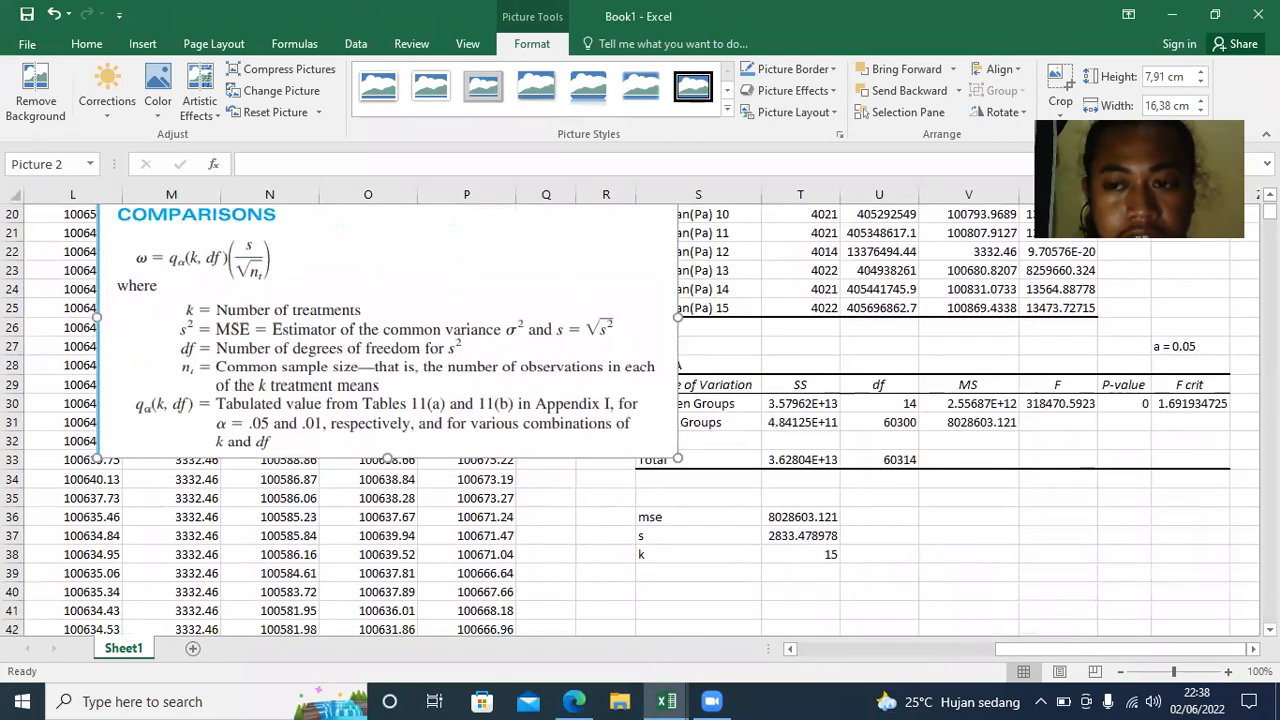
pyautogui.scroll(3, 388, 314)
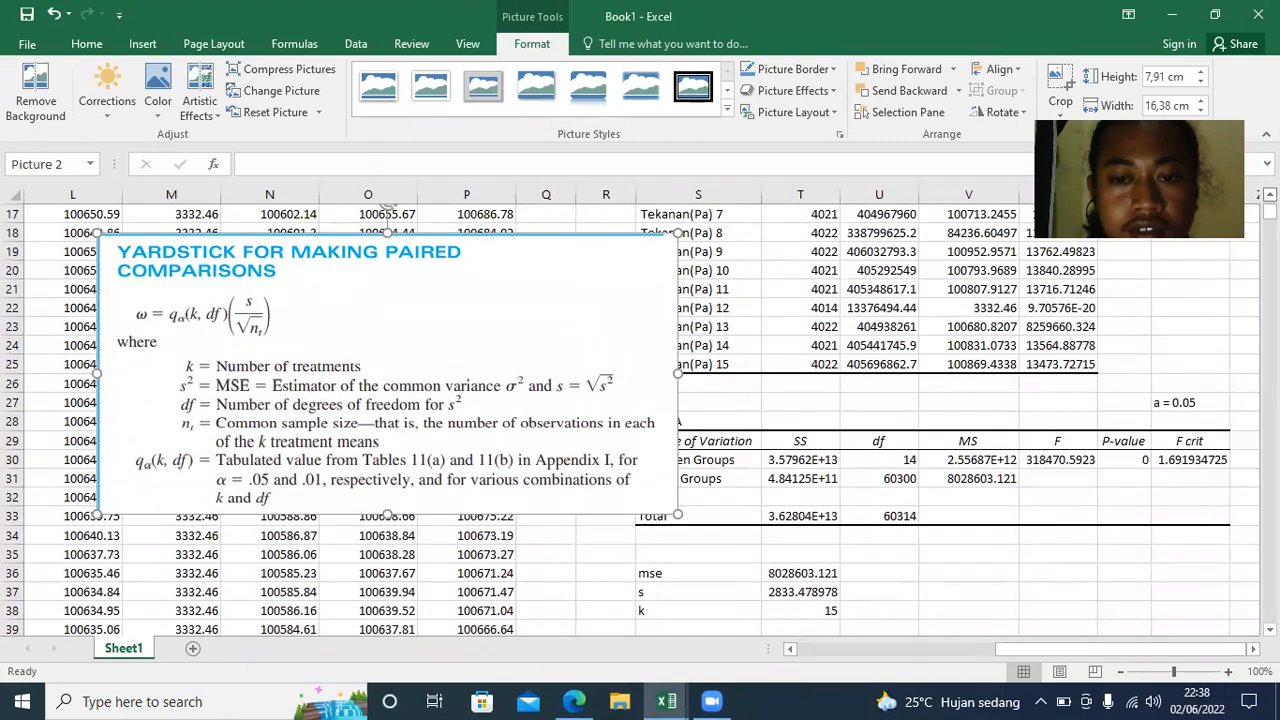
pyautogui.scroll(1, 388, 314)
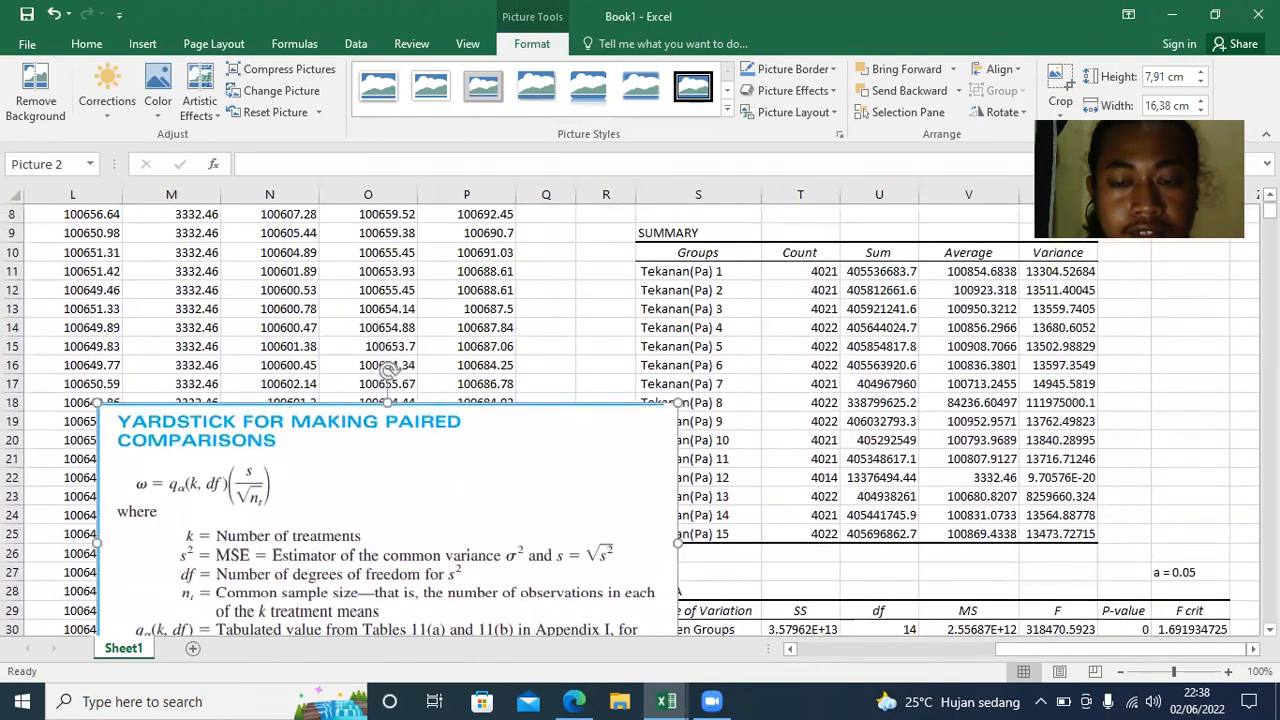
pyautogui.moveTo(531, 443); pyautogui.dragTo(470, 305)
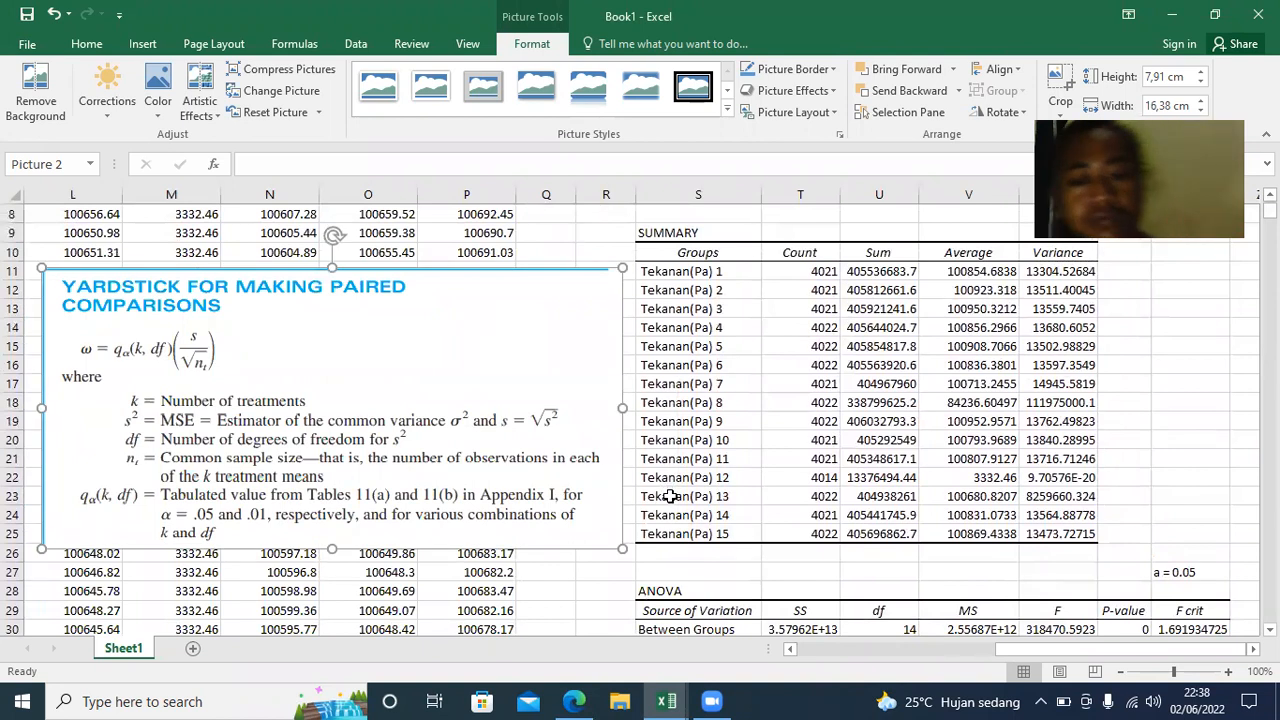
# - Enter the label "total" in S26 directly below the Tekanan(Pa) 15 row of the SUMMARY table
pyautogui.click(700, 556)
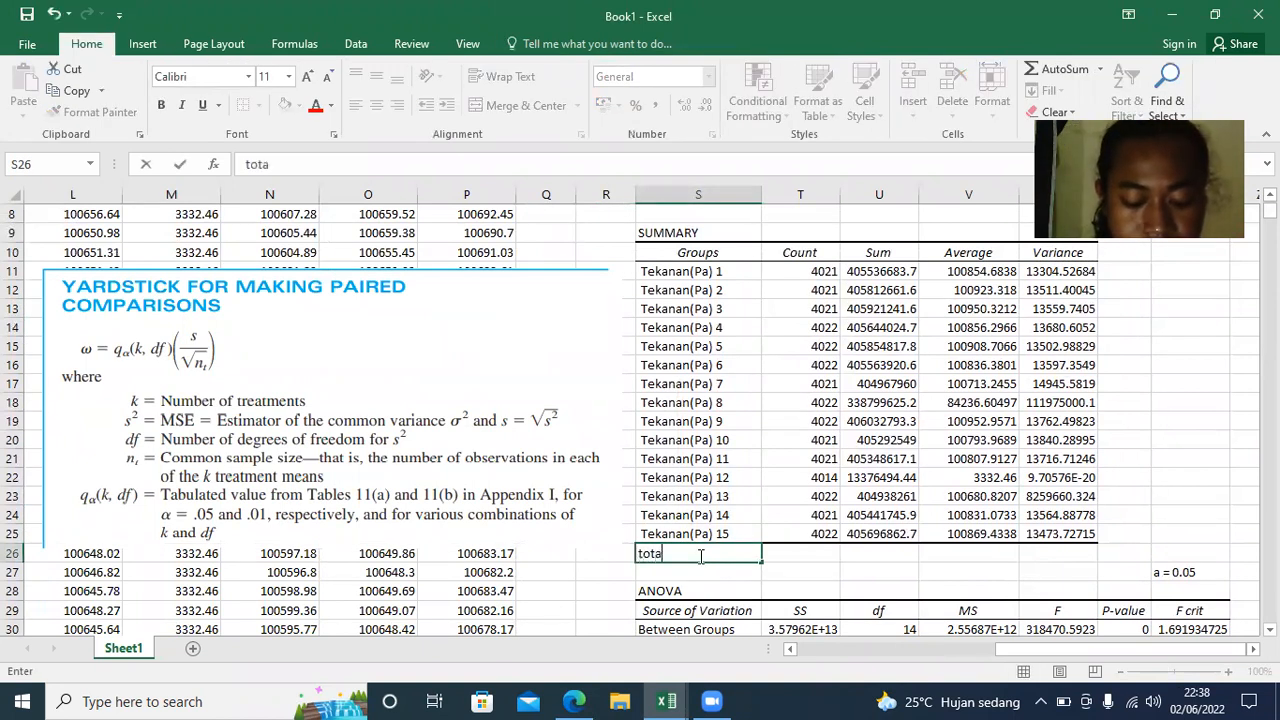
pyautogui.click(784, 553)
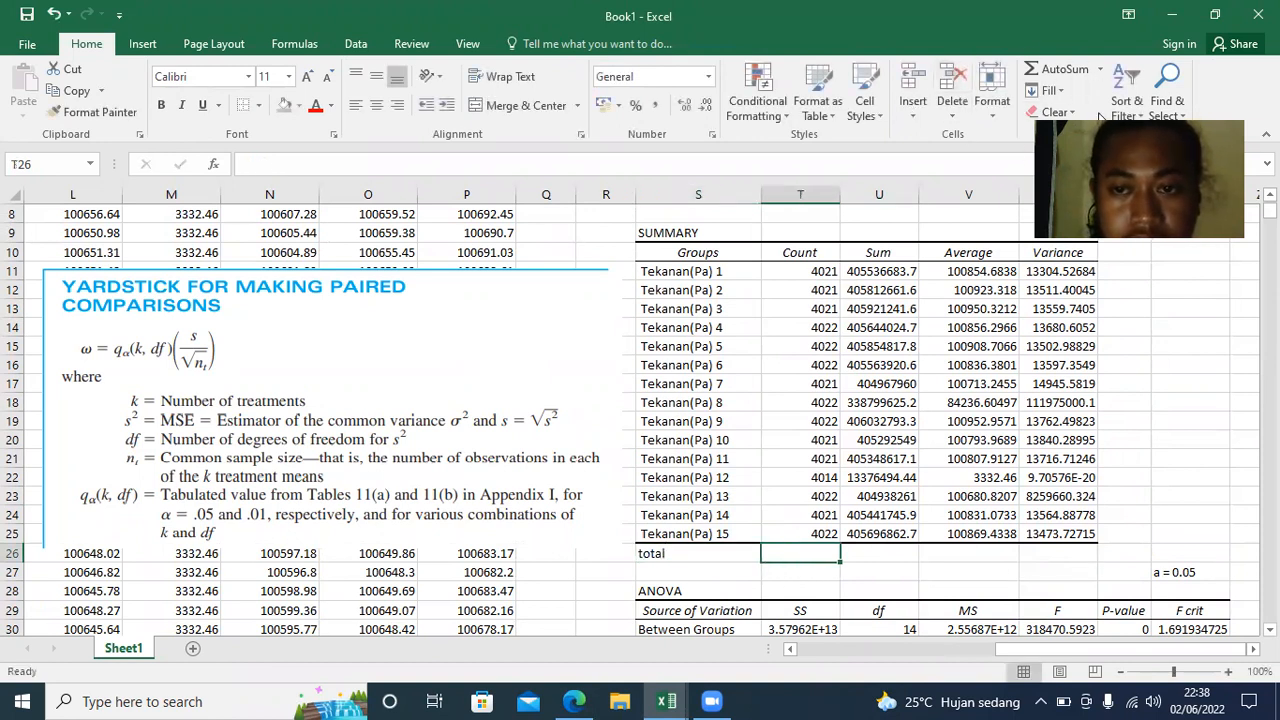
pyautogui.click(1060, 69)
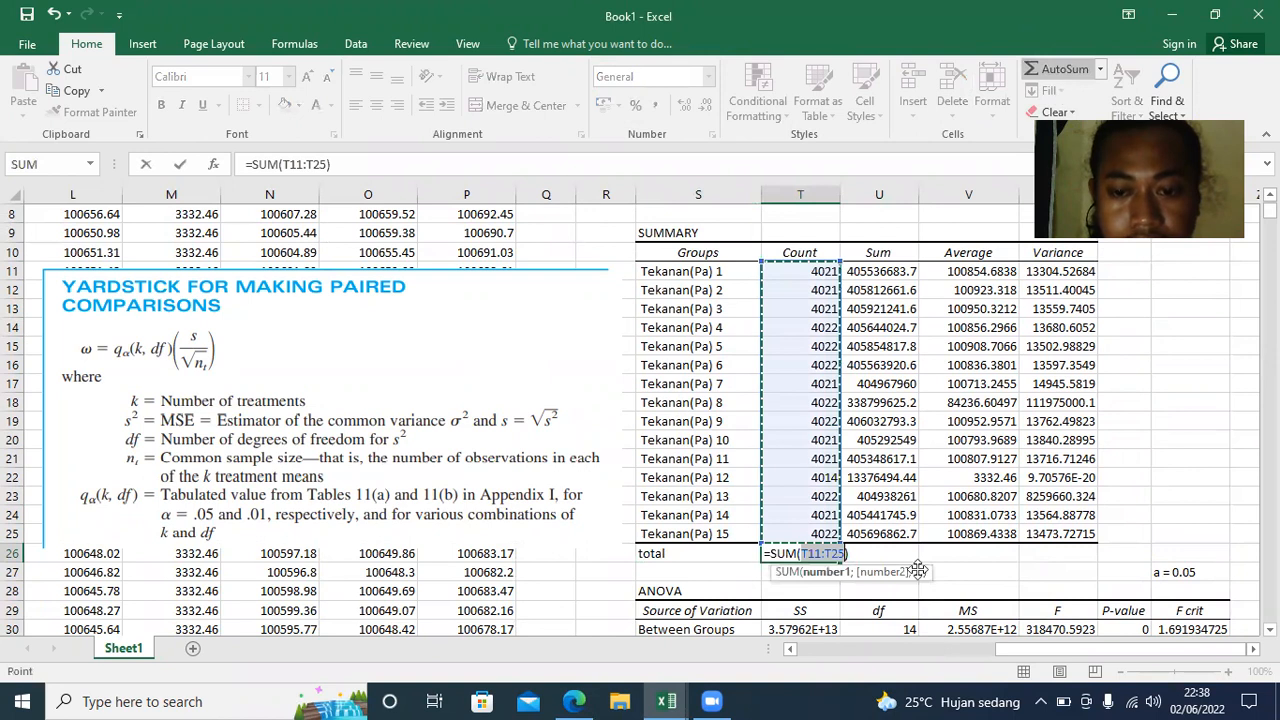
pyautogui.click(960, 553)
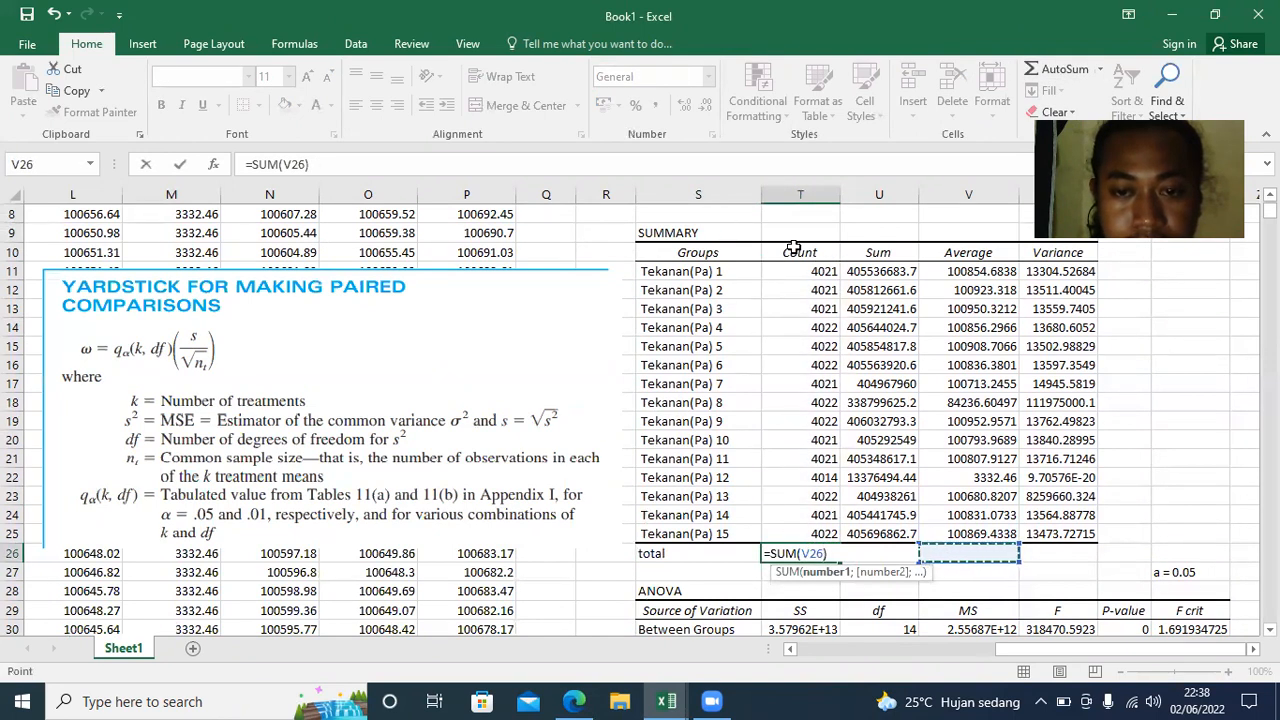
pyautogui.press('Escape')
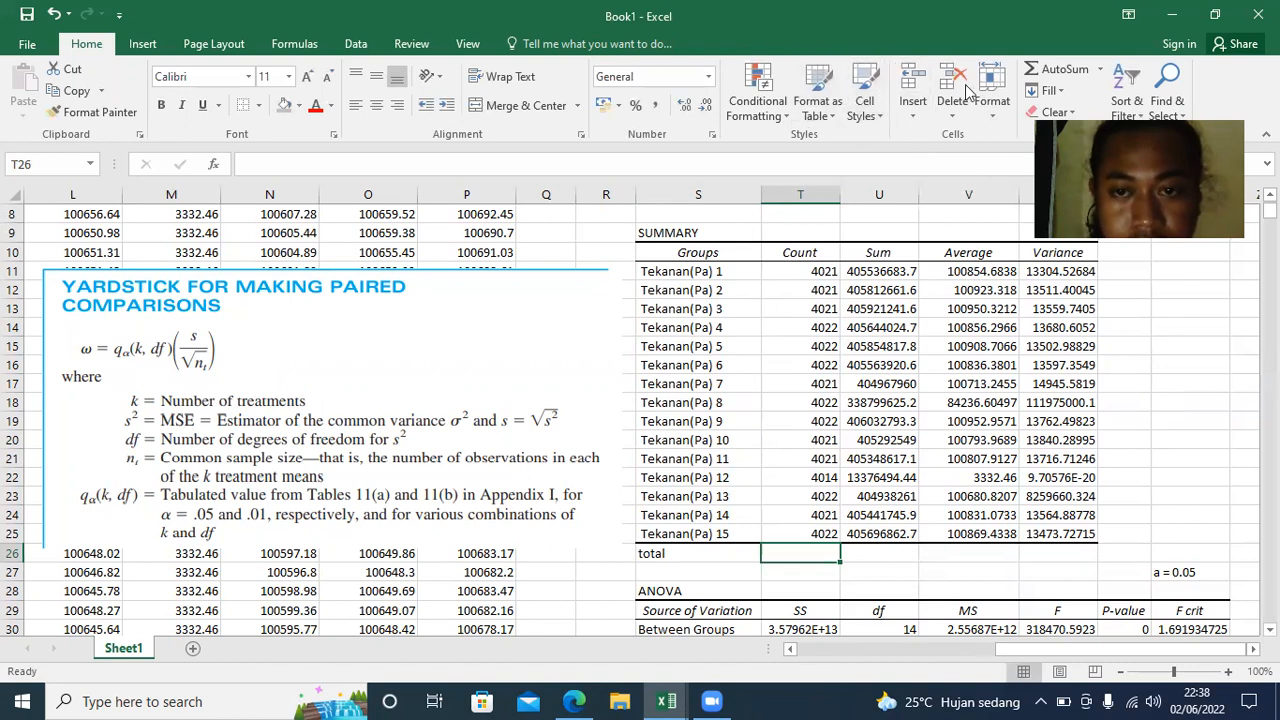
# - Total the Count column of the SUMMARY table in T26 with =SUM(T11:T25)
pyautogui.click(1060, 69)
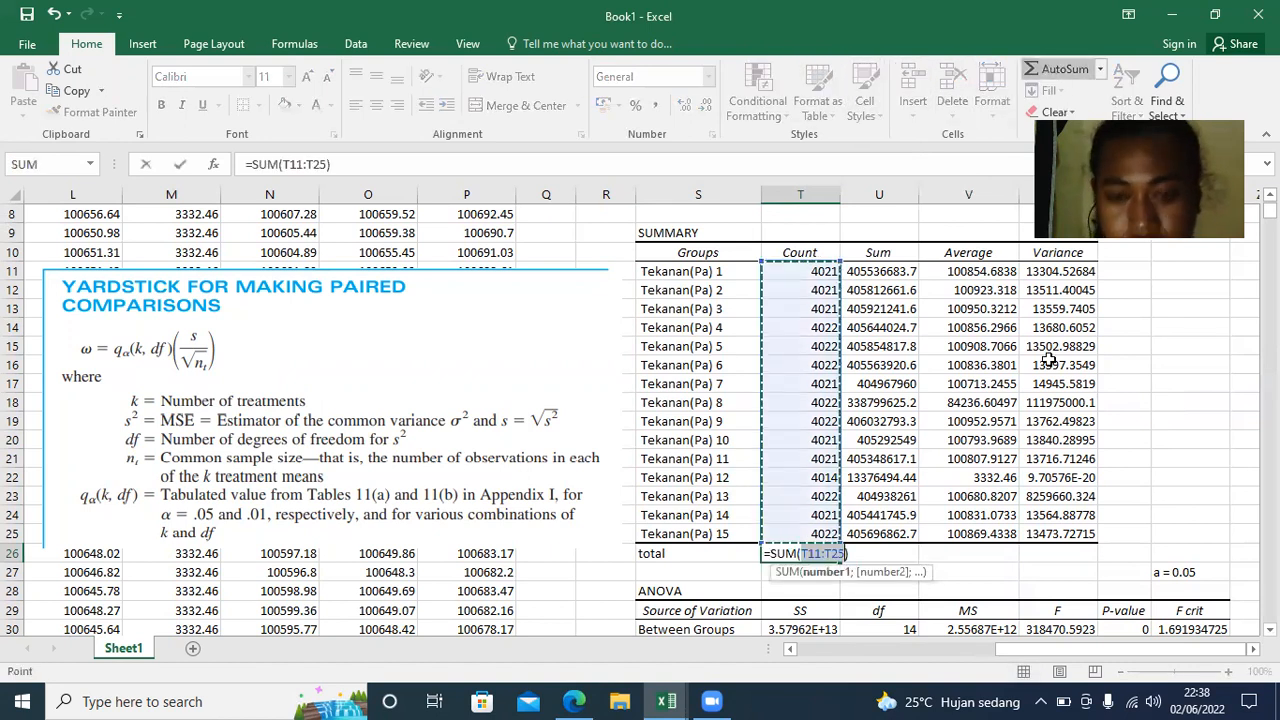
pyautogui.press('Return')
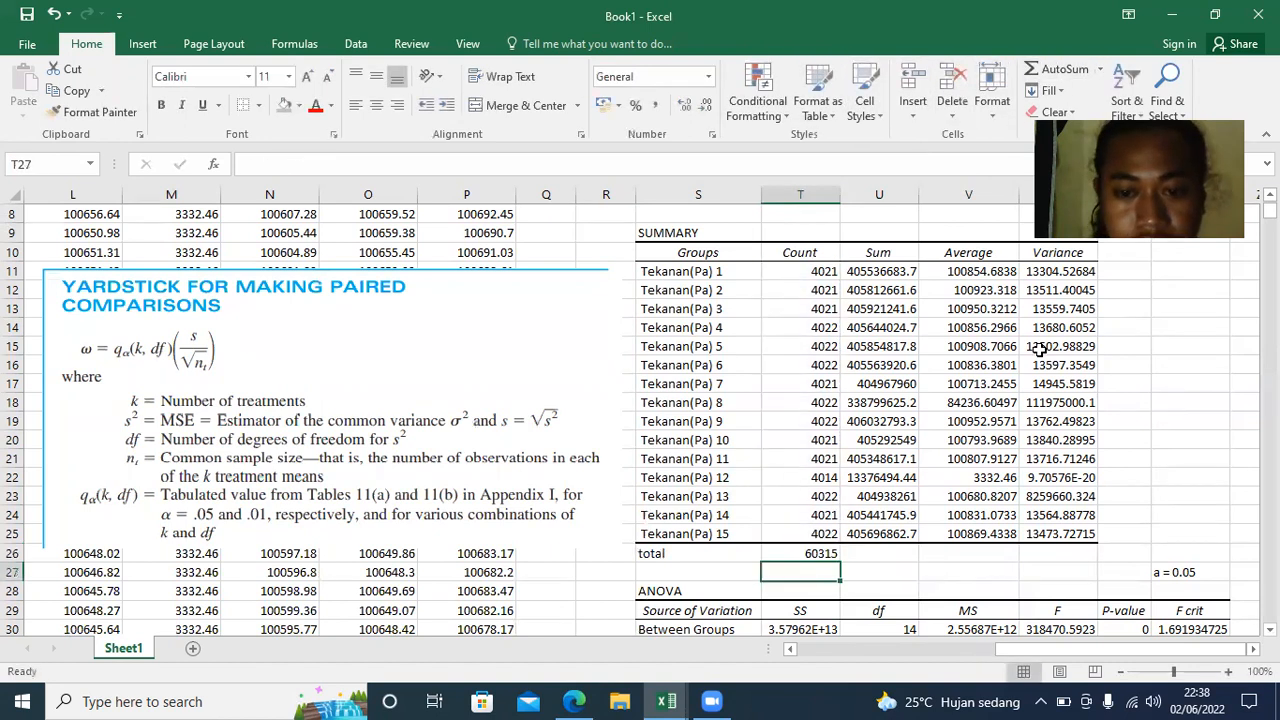
# - Check the range summed in the total Count cell T26 against the sample size definition in the yardstick picture
pyautogui.click(800, 558)
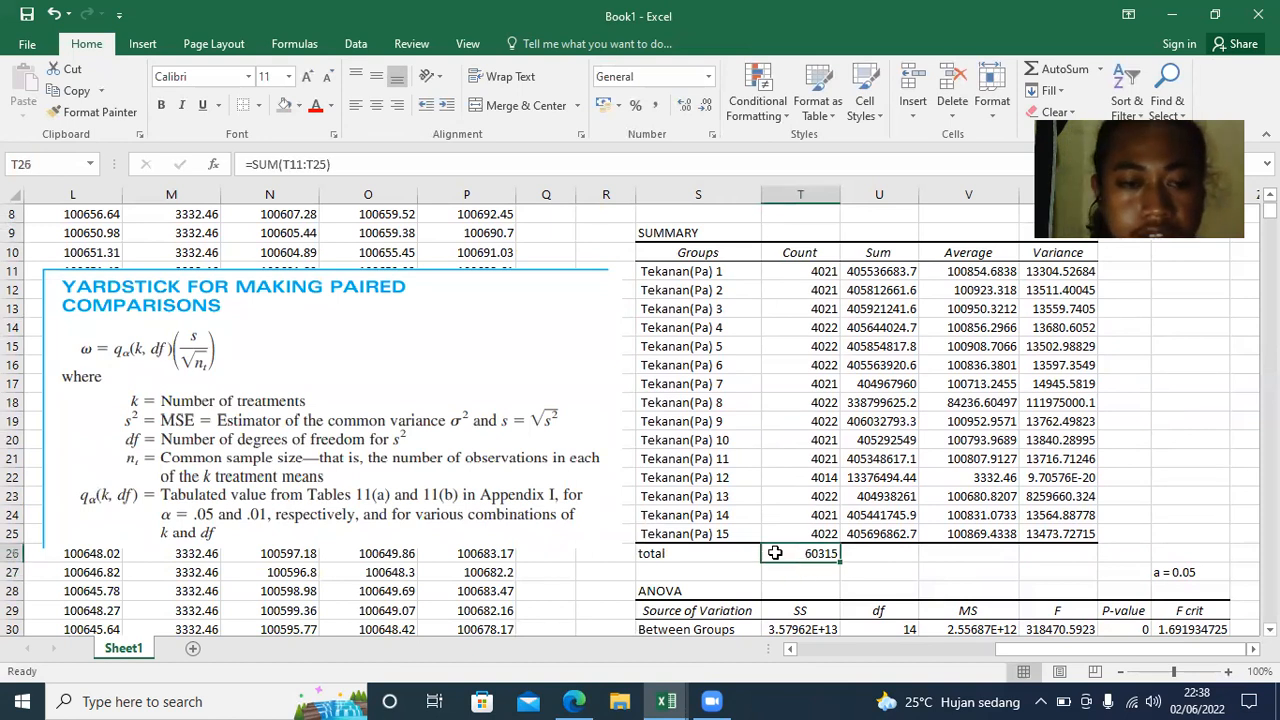
pyautogui.moveTo(192, 470); pyautogui.dragTo(193, 453)
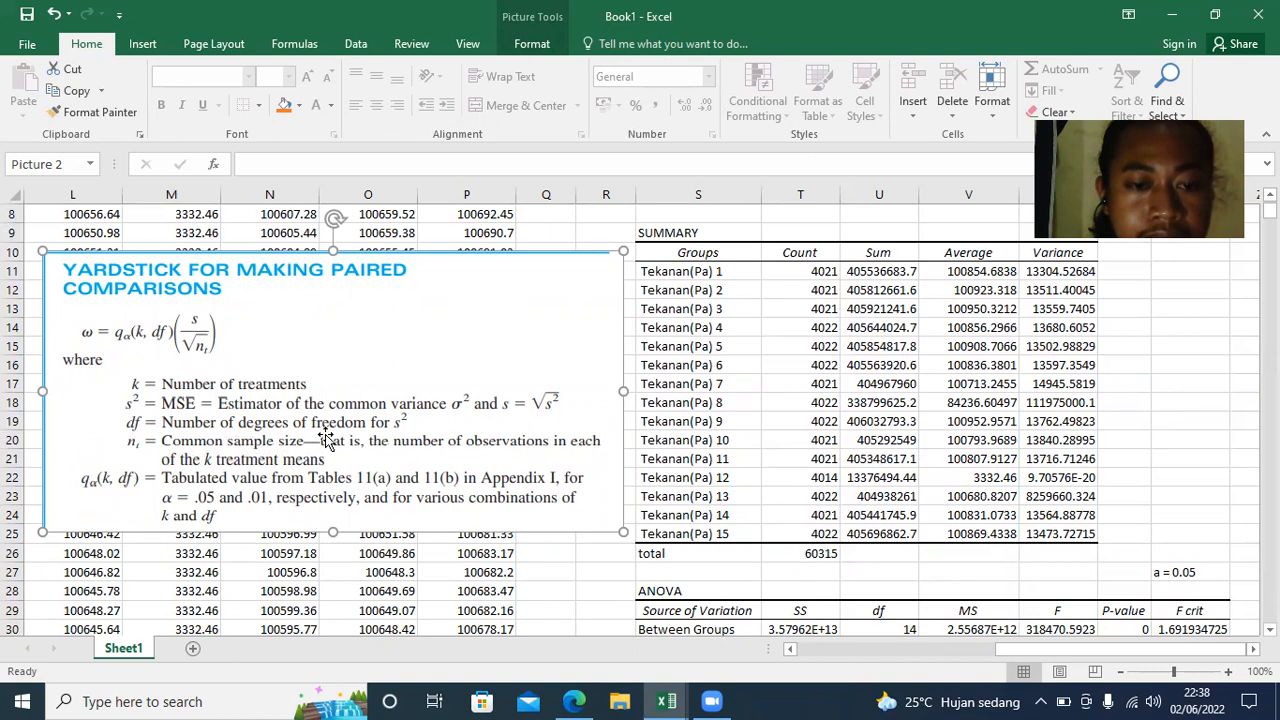
pyautogui.click(793, 555)
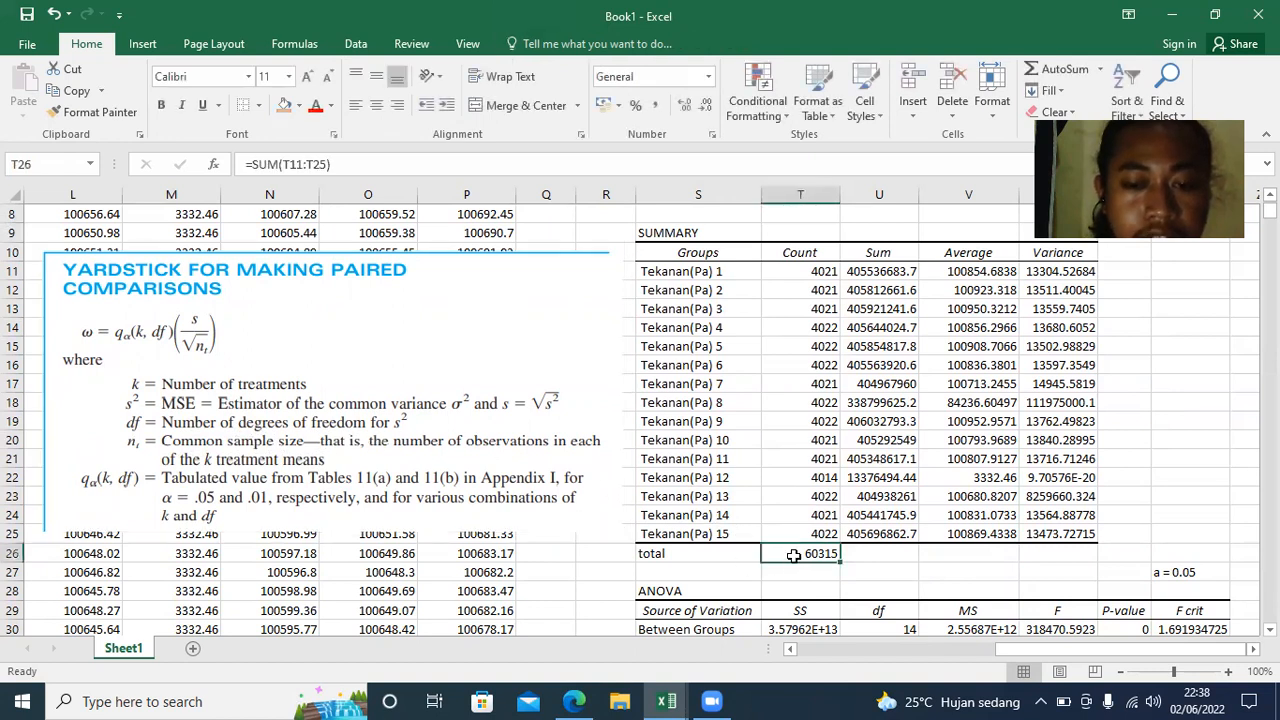
pyautogui.doubleClick(793, 552)
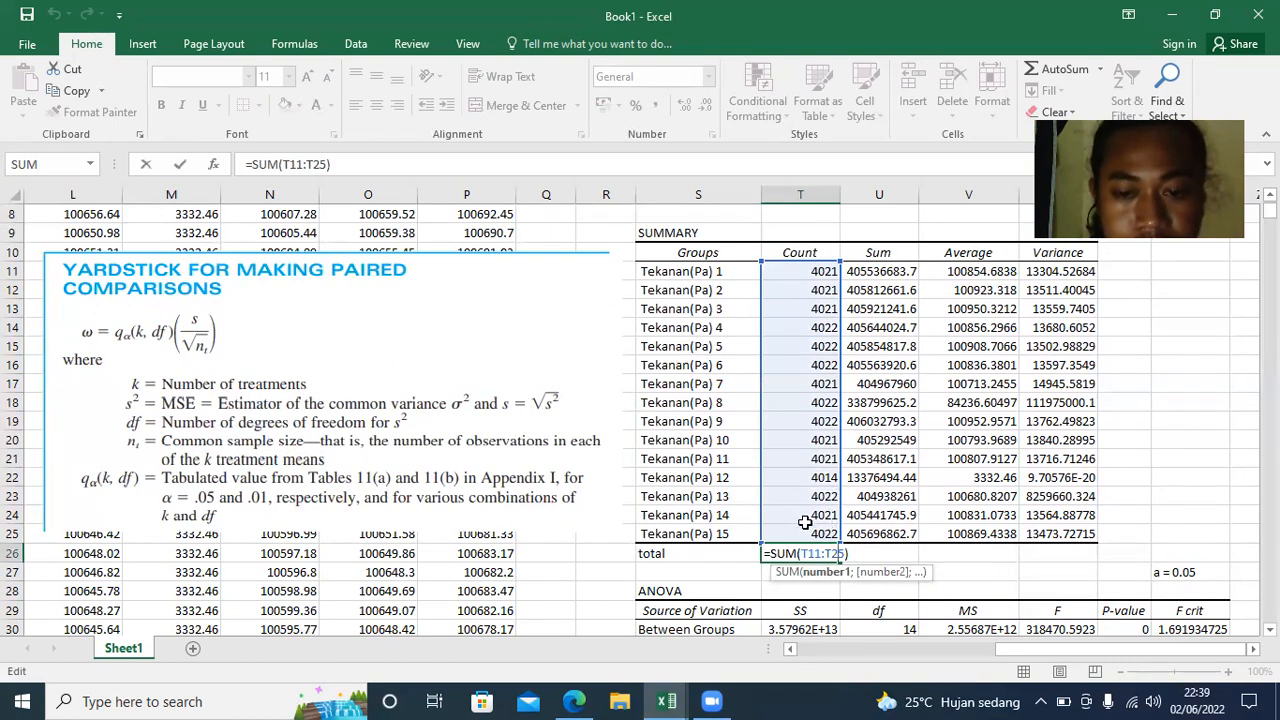
pyautogui.click(880, 606)
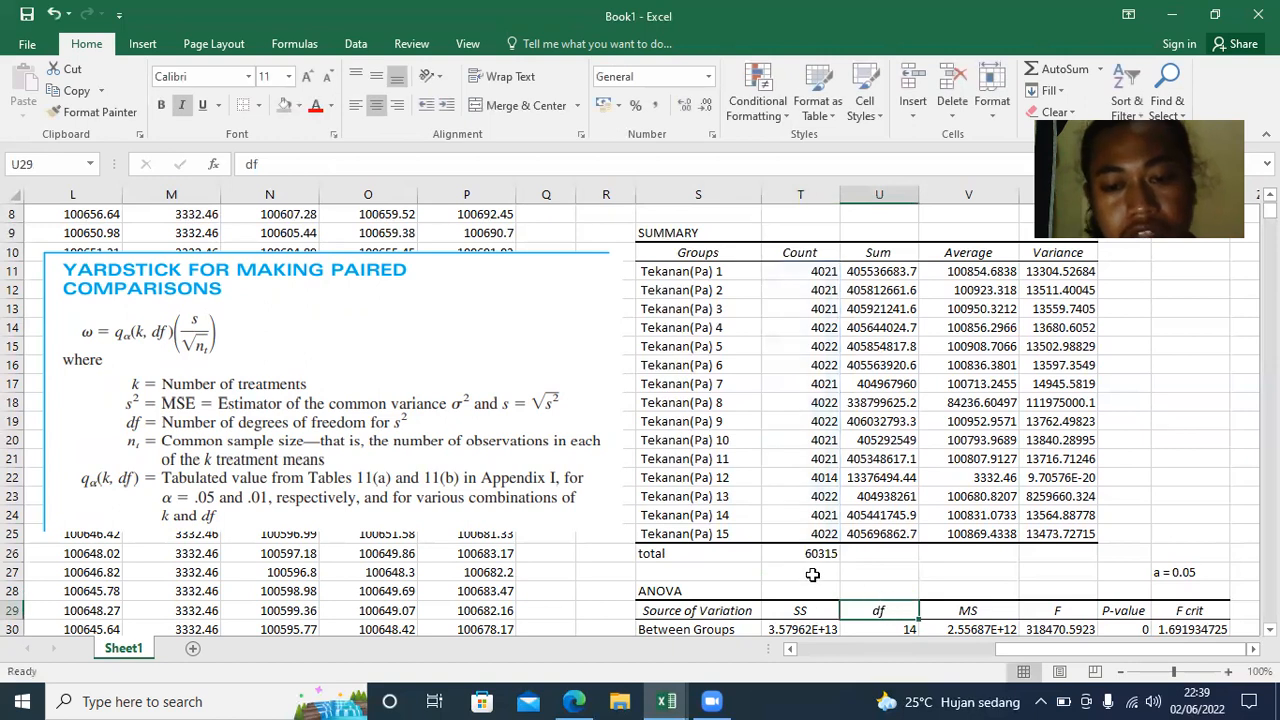
# - Look through the timestamped pressure observations in the data columns, and return to the SUMMARY table
pyautogui.moveTo(1004, 650); pyautogui.dragTo(1014, 651)
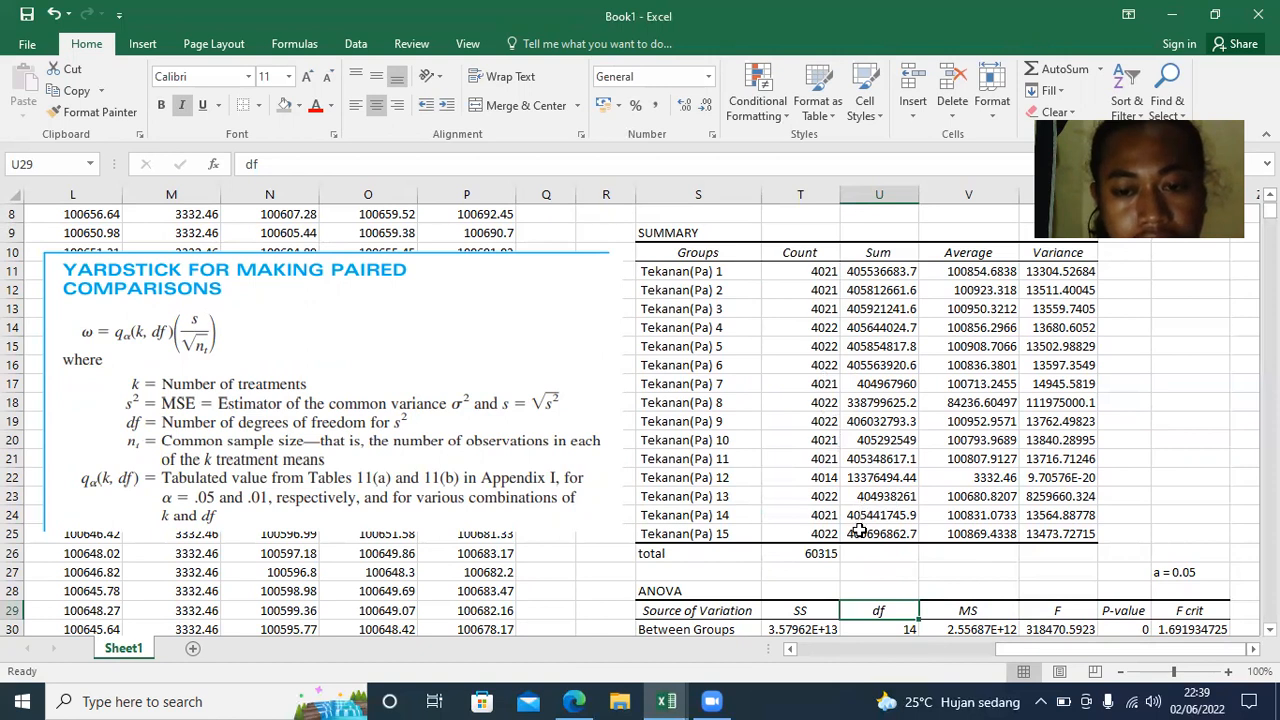
pyautogui.moveTo(1048, 649); pyautogui.dragTo(808, 638)
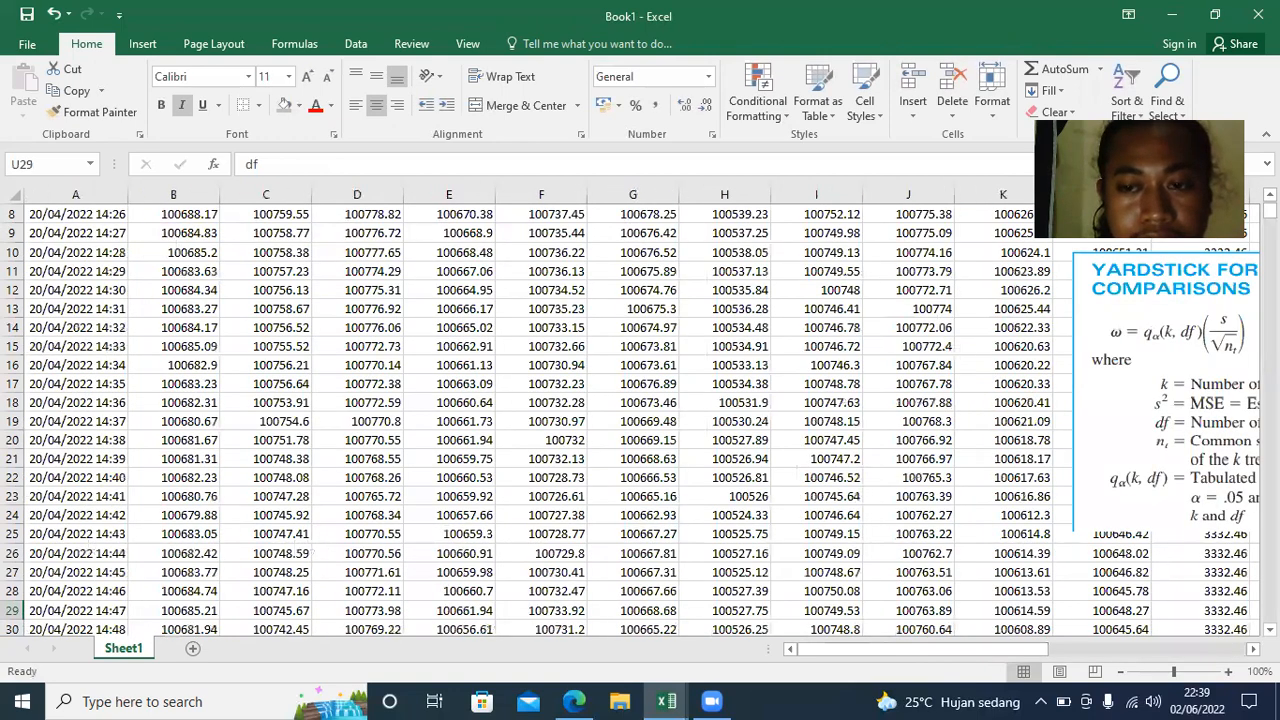
pyautogui.scroll(-20, 1206, 267)
pyautogui.scroll(-20, 1206, 267)
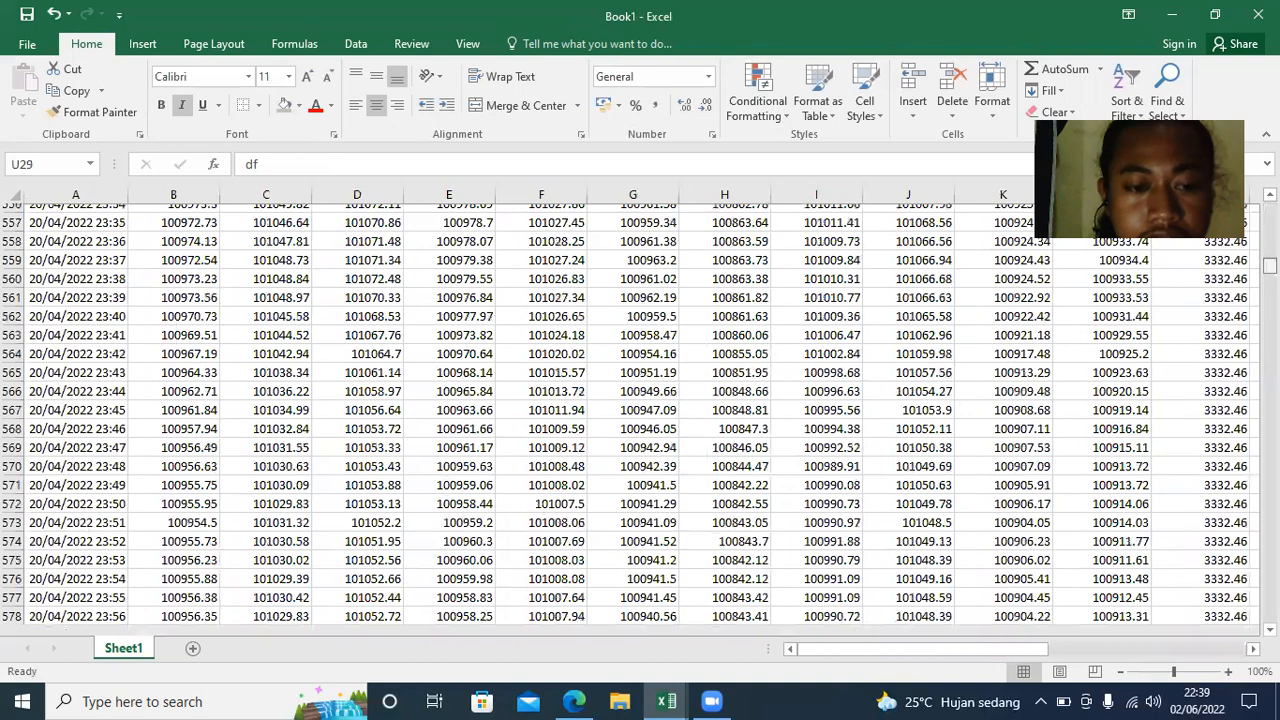
pyautogui.scroll(-20, 1206, 267)
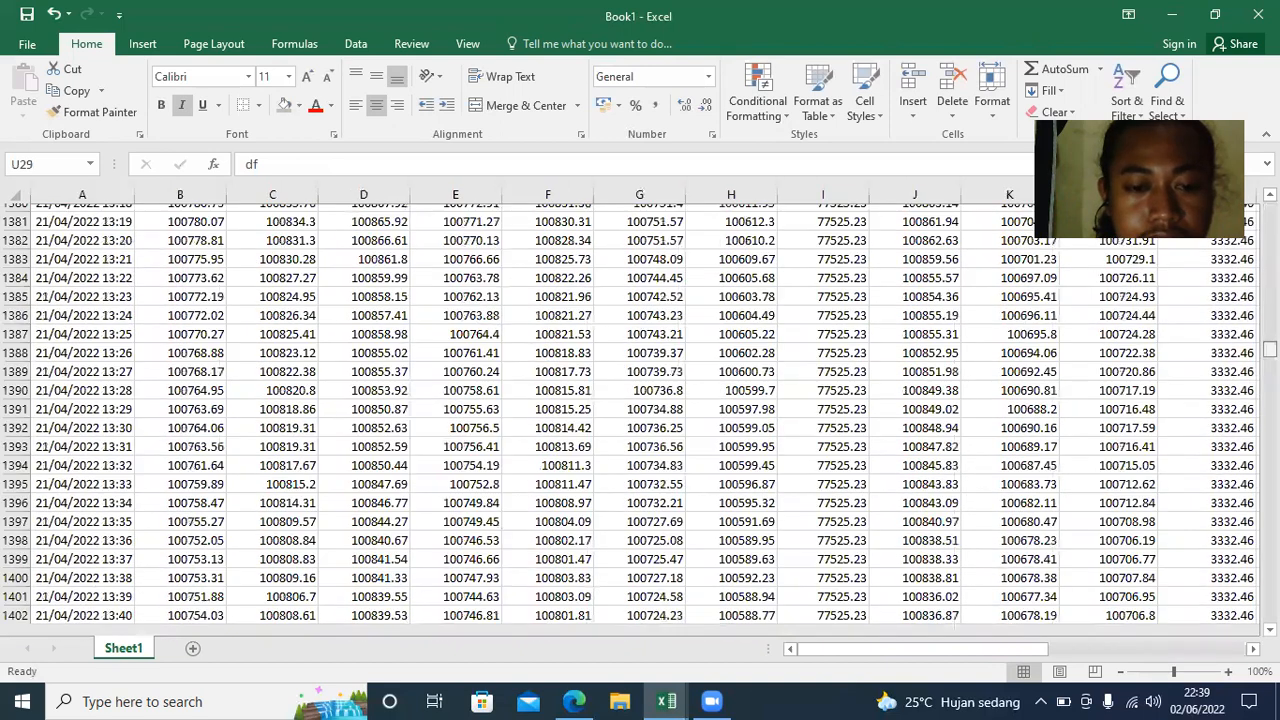
pyautogui.scroll(20, 1206, 267)
pyautogui.scroll(20, 1206, 267)
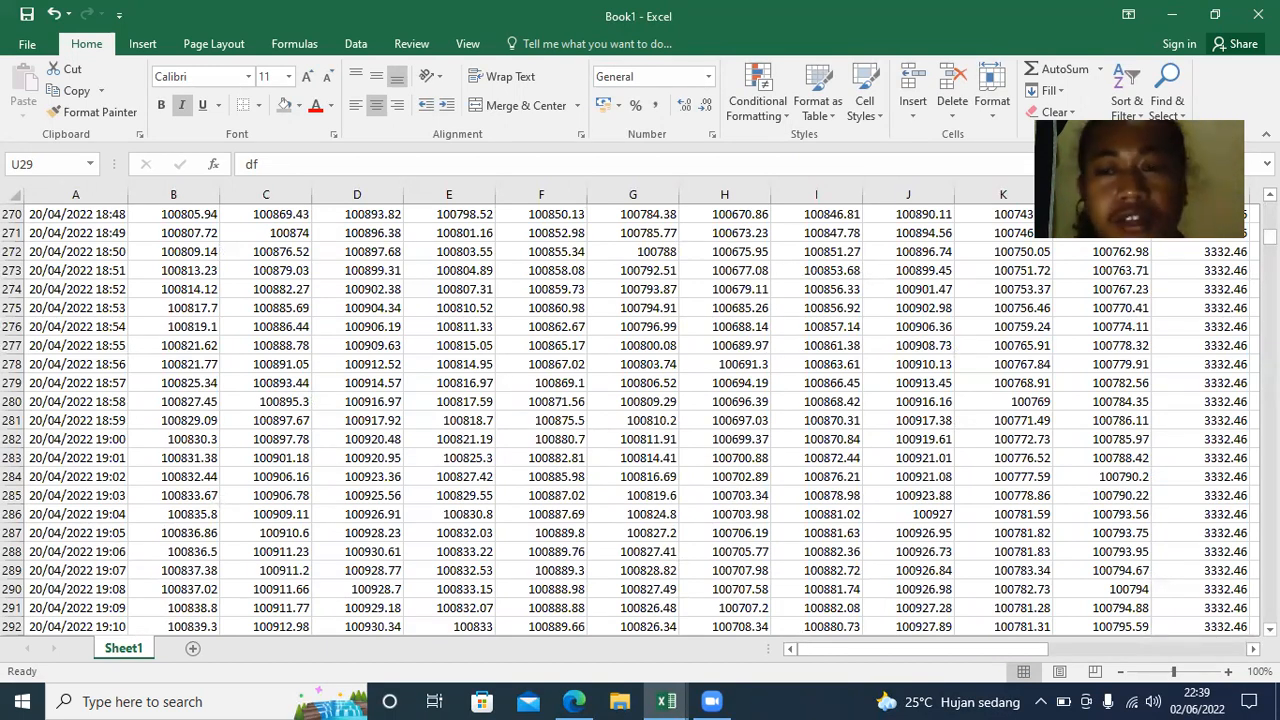
pyautogui.moveTo(1015, 648); pyautogui.dragTo(1212, 648)
pyautogui.scroll(20, 640, 410)
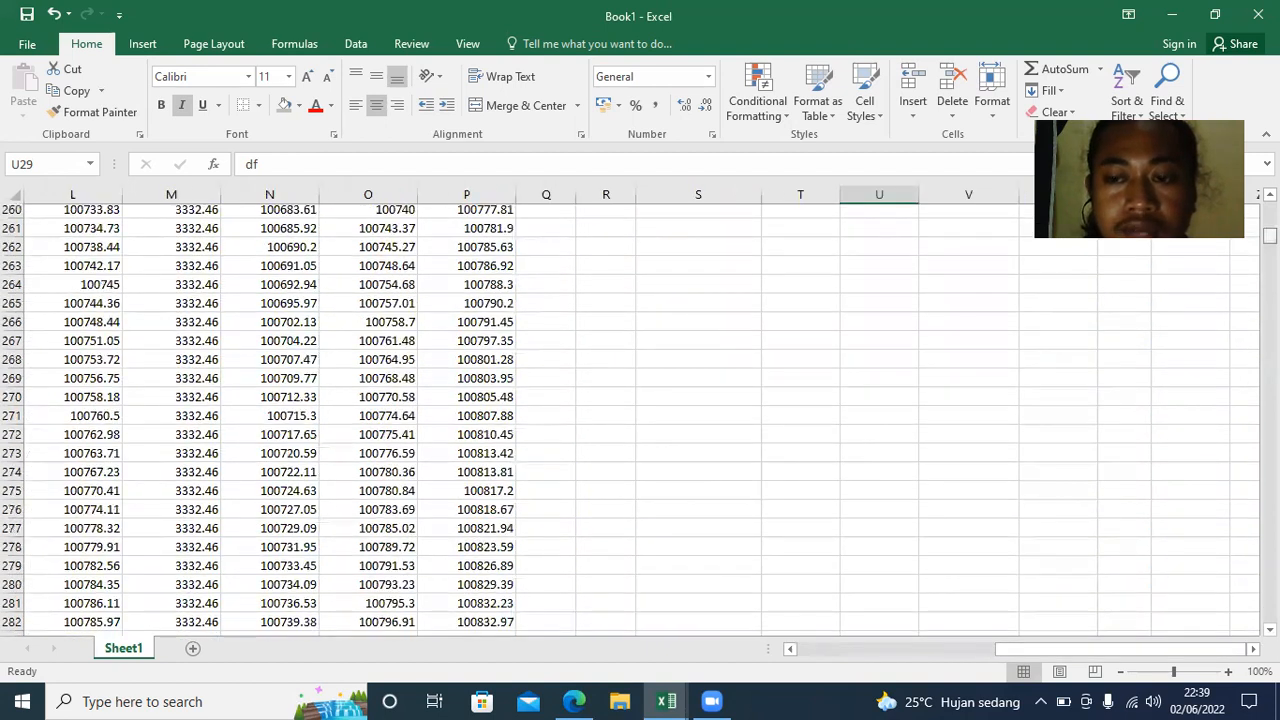
pyautogui.scroll(-3, 640, 410)
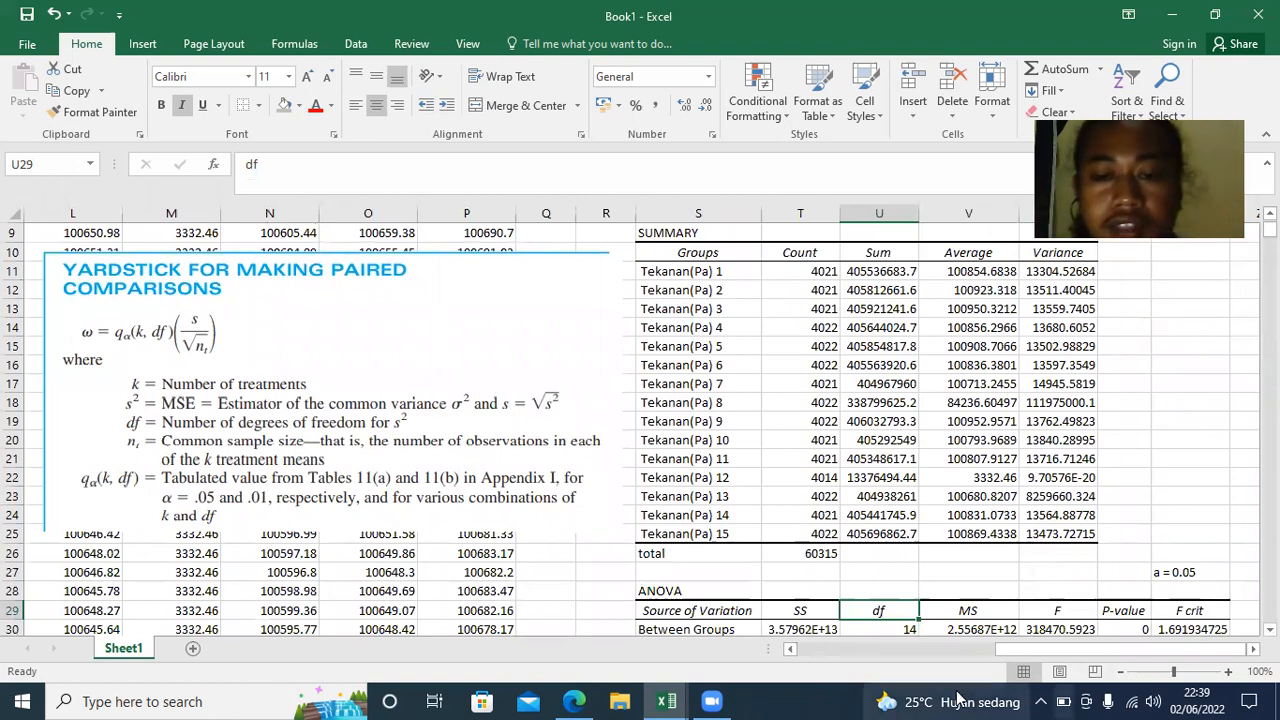
pyautogui.click(813, 515)
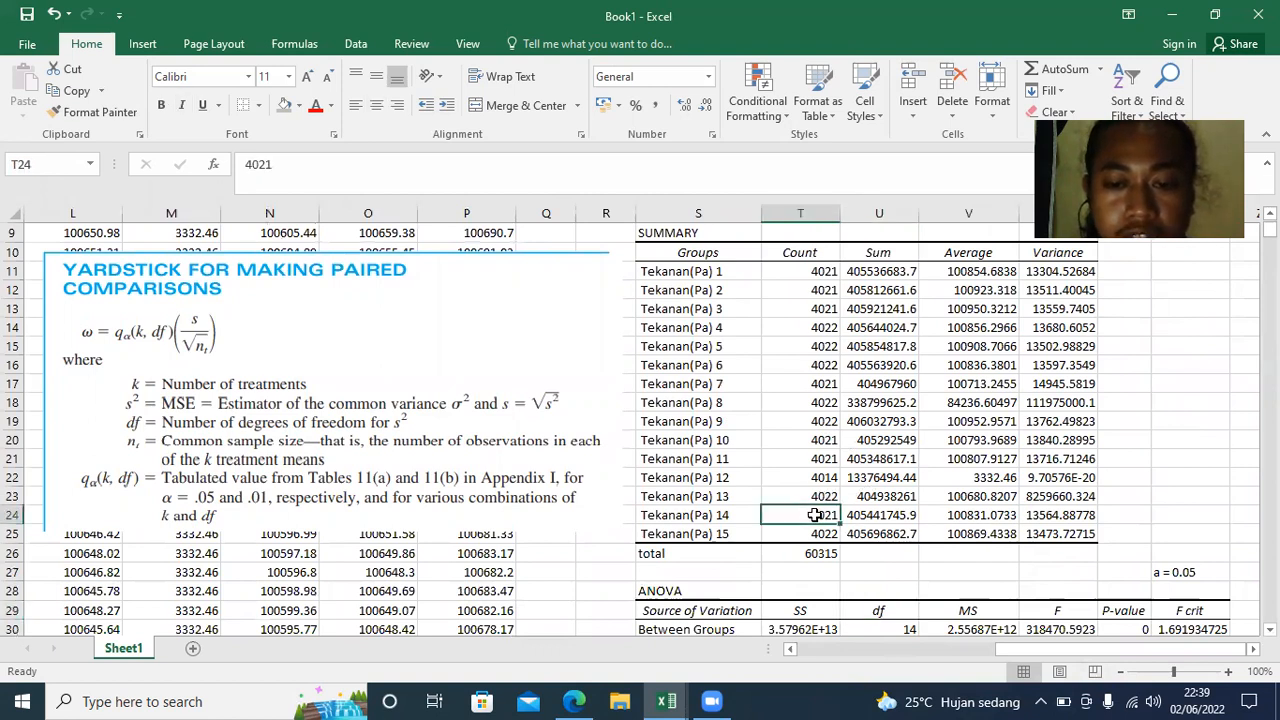
pyautogui.click(793, 574)
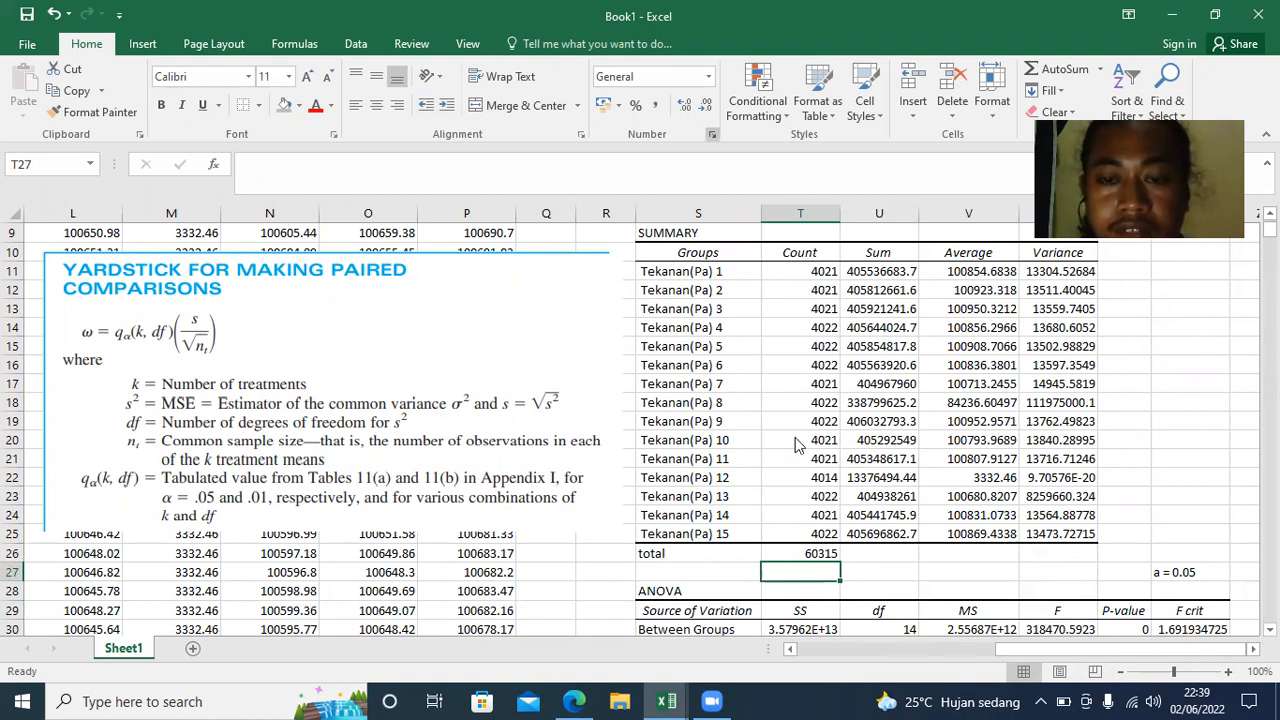
pyautogui.click(813, 516)
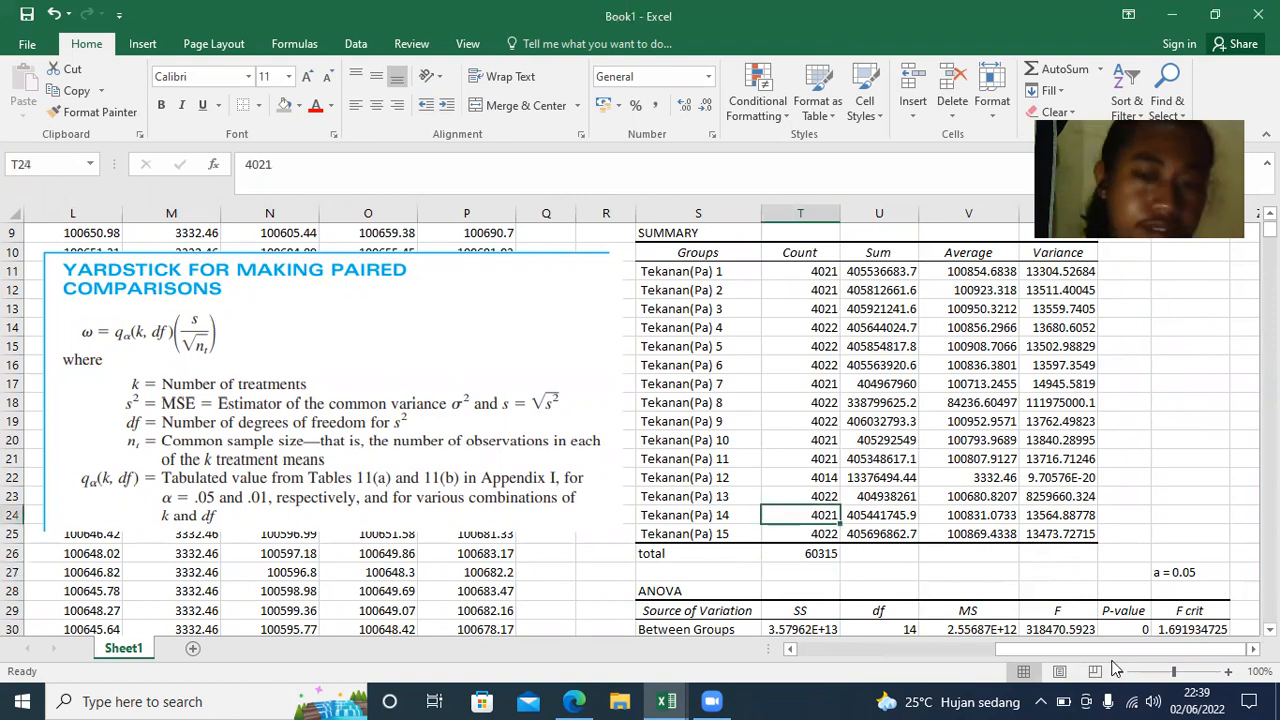
# - Enter the label "df" in S39 directly below the k row of the yardstick calculations
pyautogui.scroll(-3, 1269, 629)
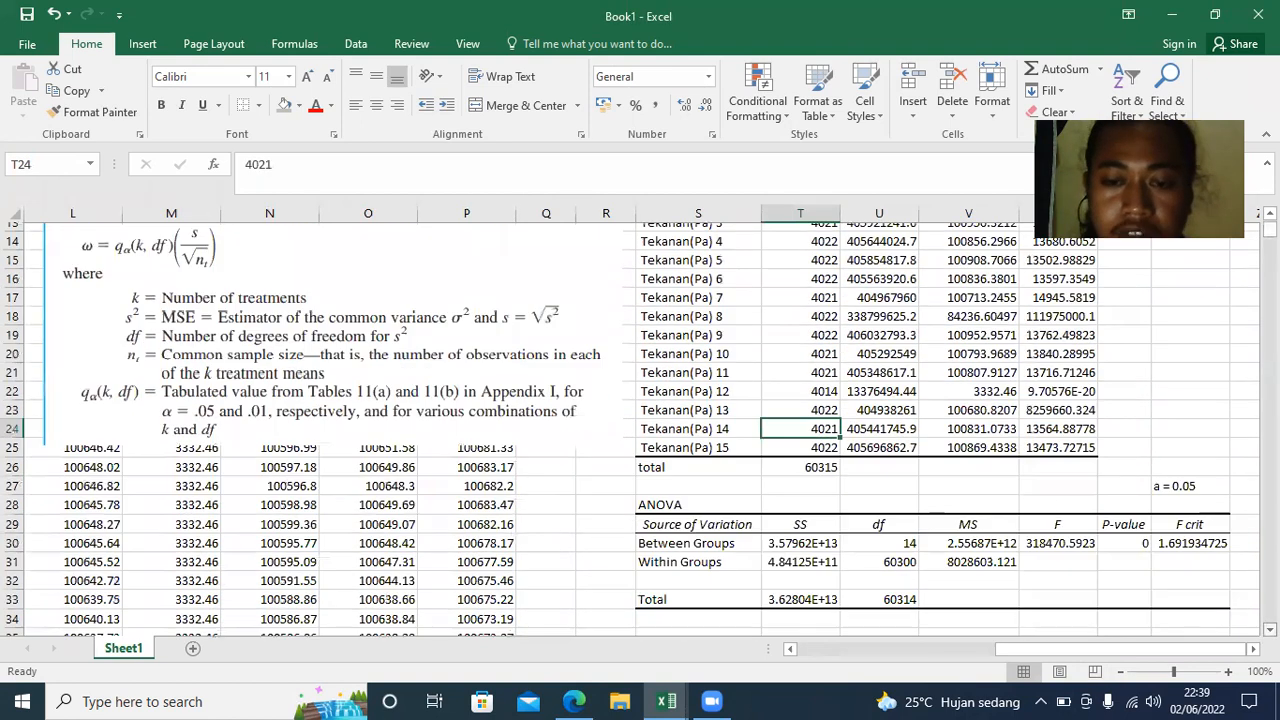
pyautogui.scroll(-1, 1269, 629)
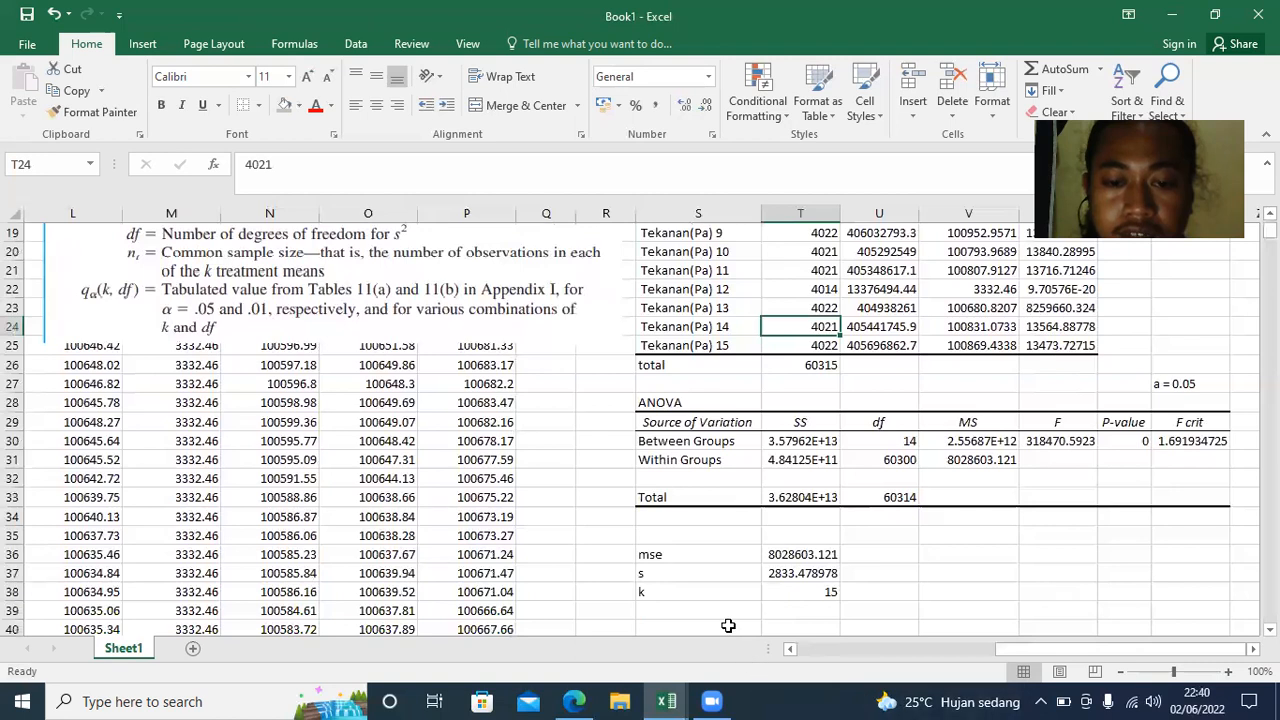
pyautogui.click(715, 622)
pyautogui.doubleClick(712, 612)
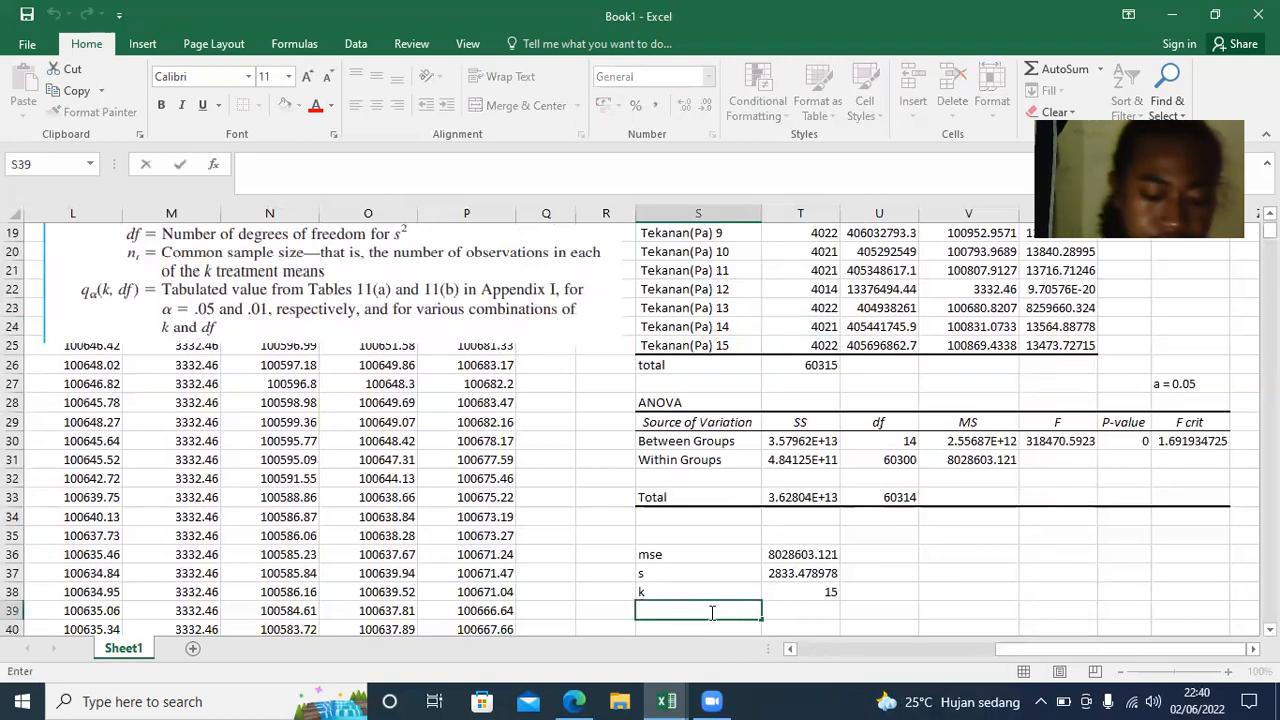
pyautogui.write('d')
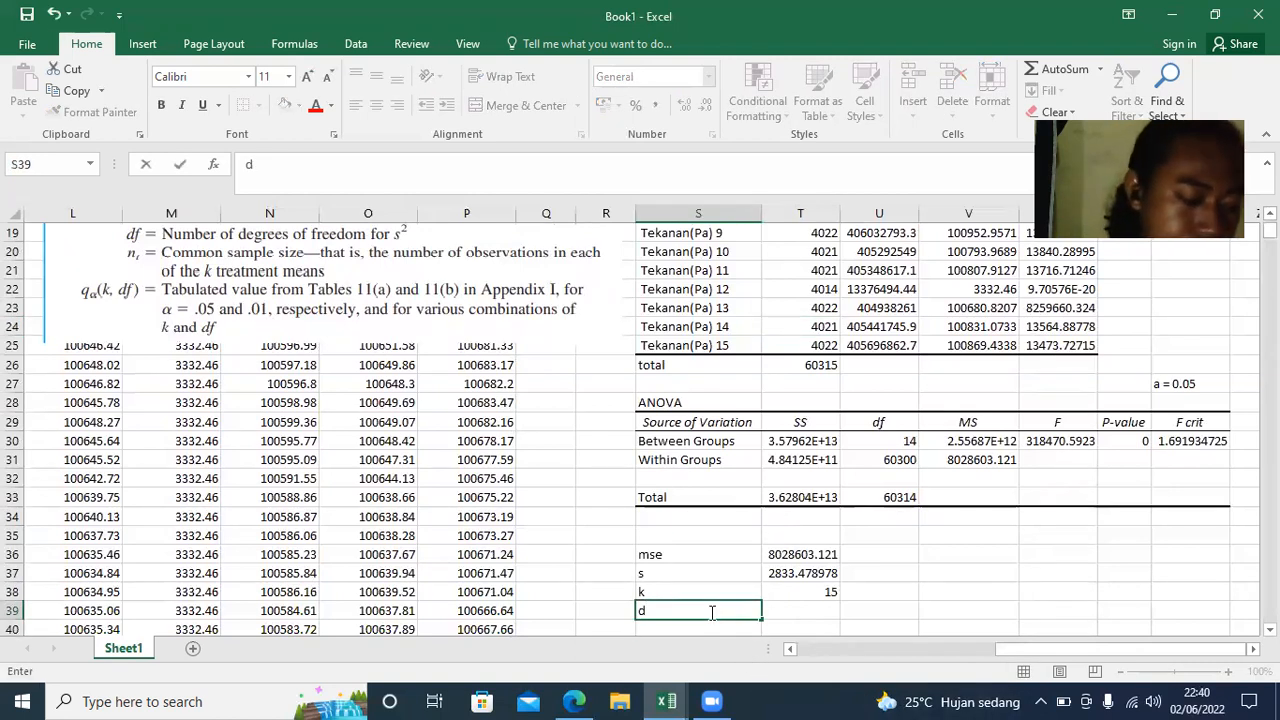
pyautogui.write('fg')
pyautogui.press('BackSpace')
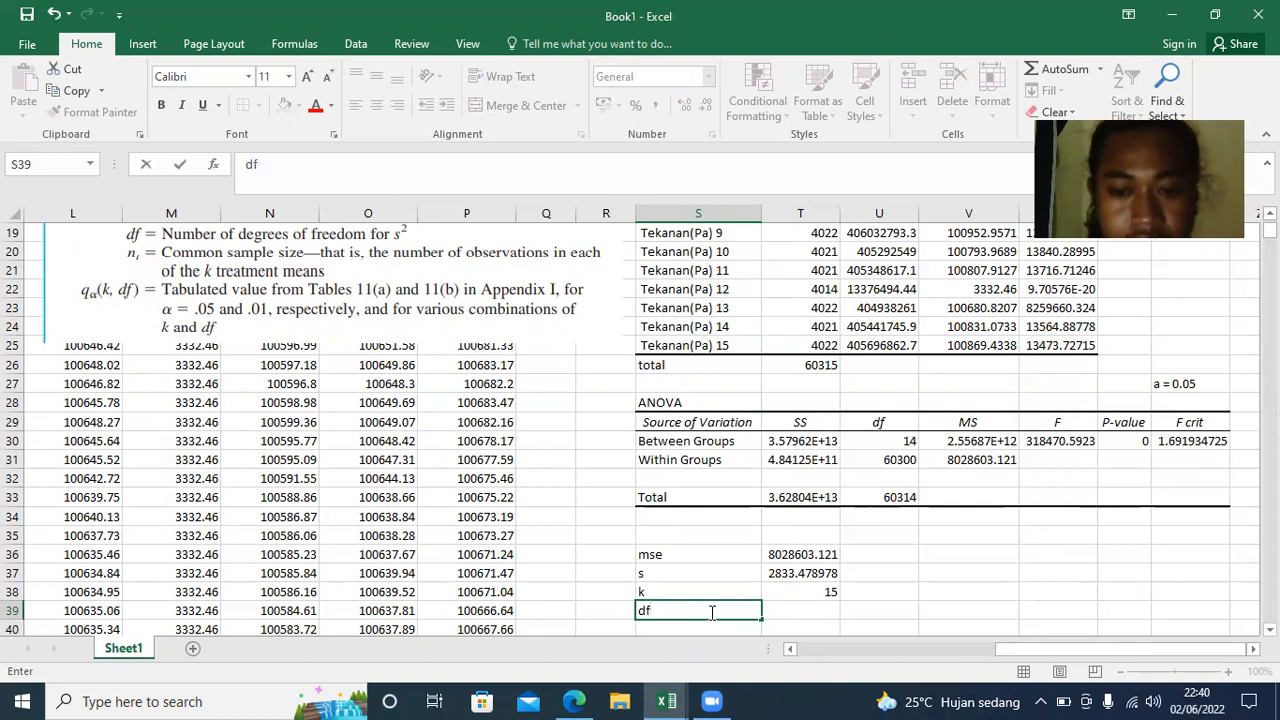
pyautogui.click(790, 370)
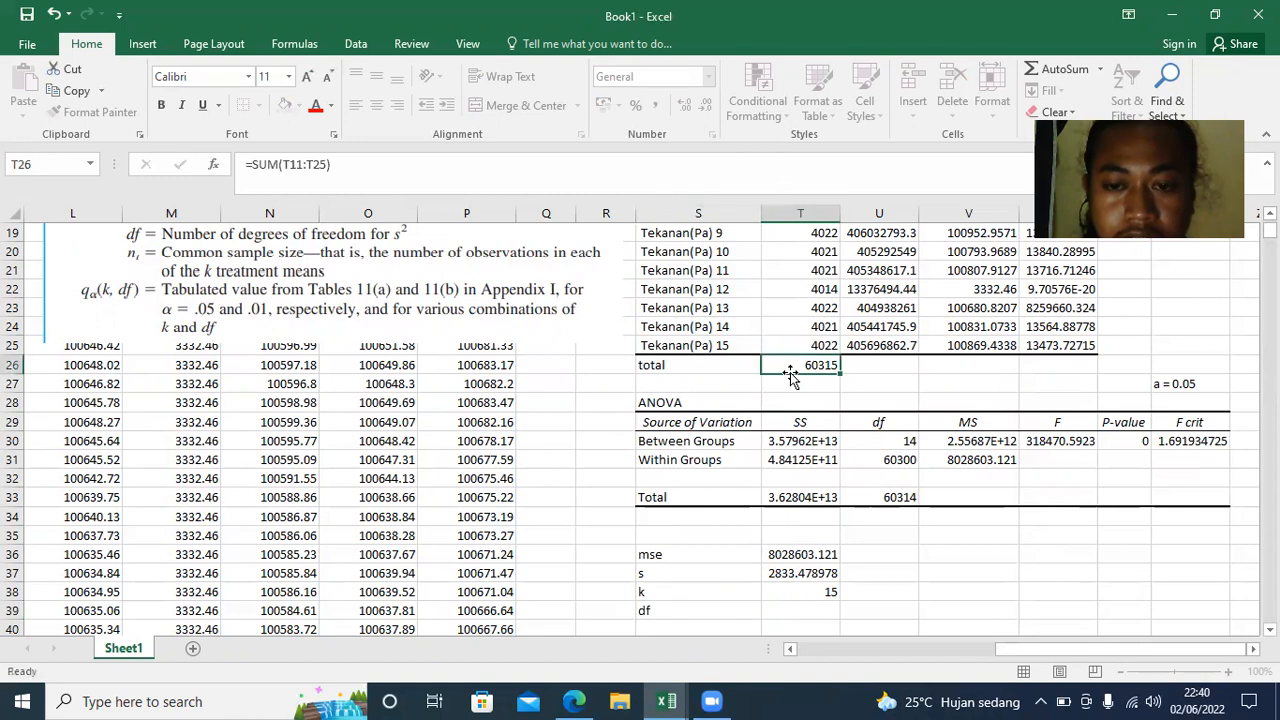
# - Compute df in T39 as the total count minus the Tekanan(Pa) 14 count with =T26-T24
pyautogui.click(789, 611)
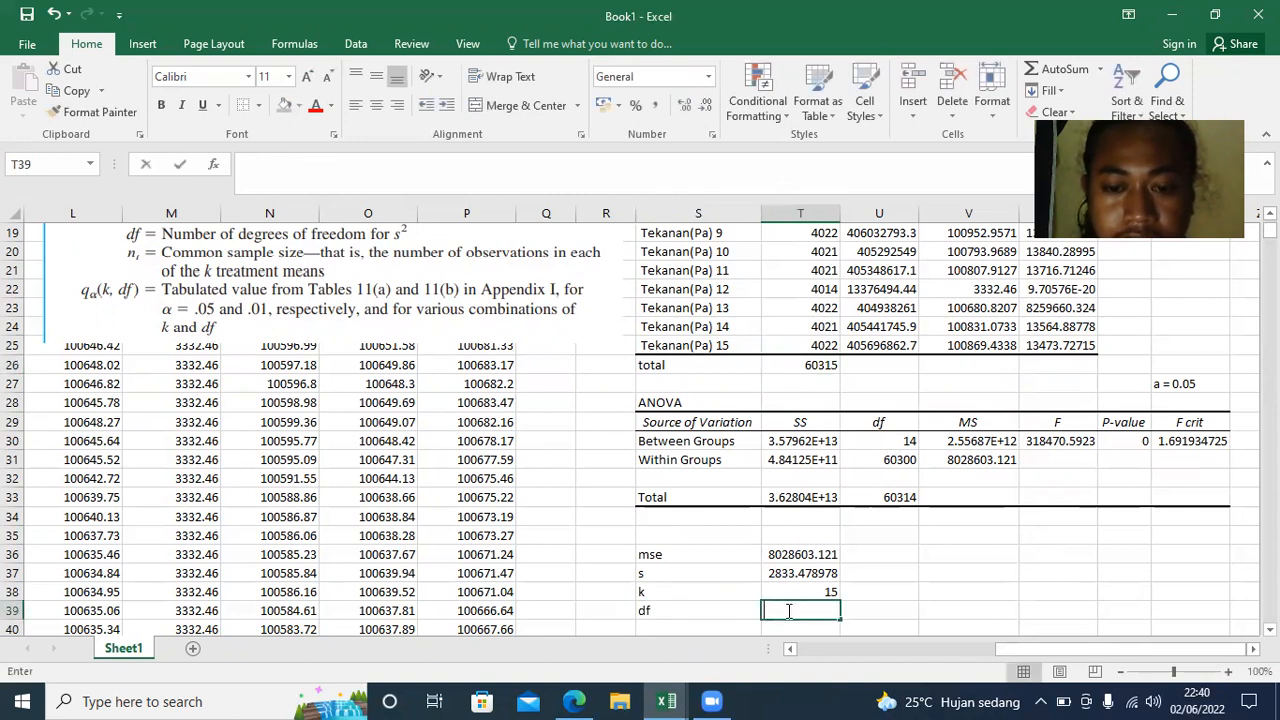
pyautogui.write('=')
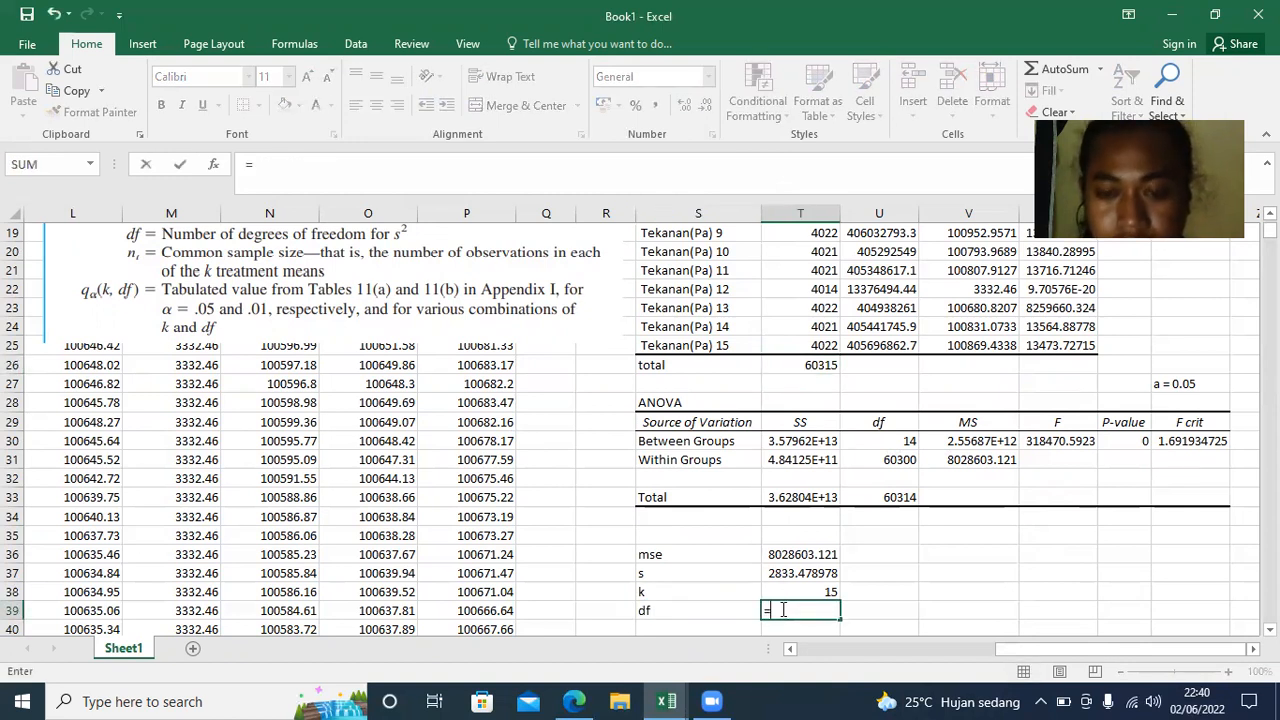
pyautogui.click(782, 362)
pyautogui.write('-')
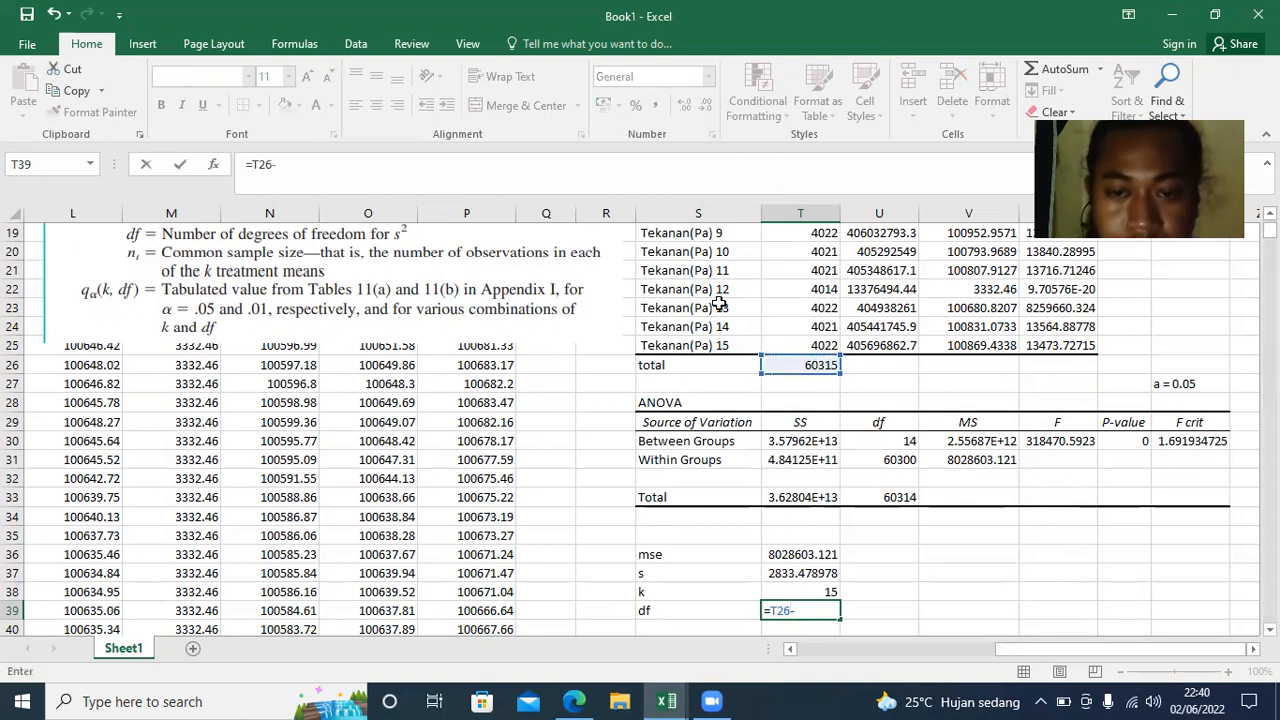
pyautogui.click(801, 327)
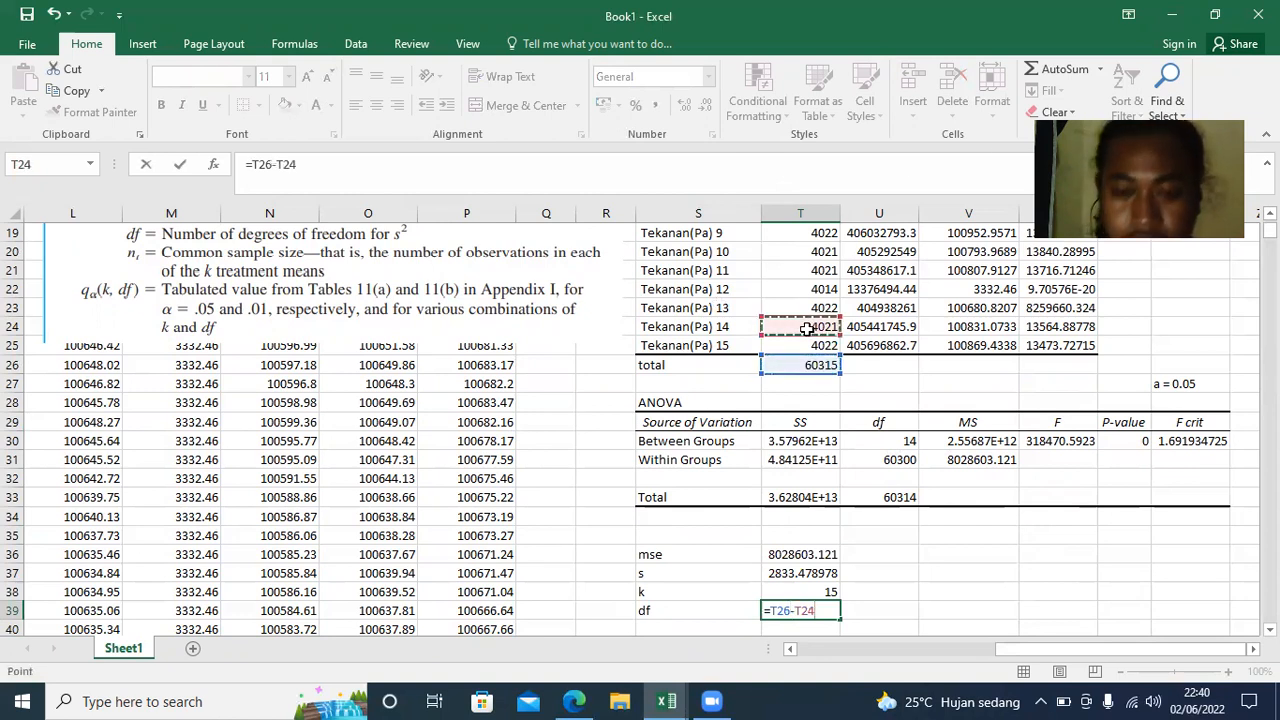
pyautogui.press('Return')
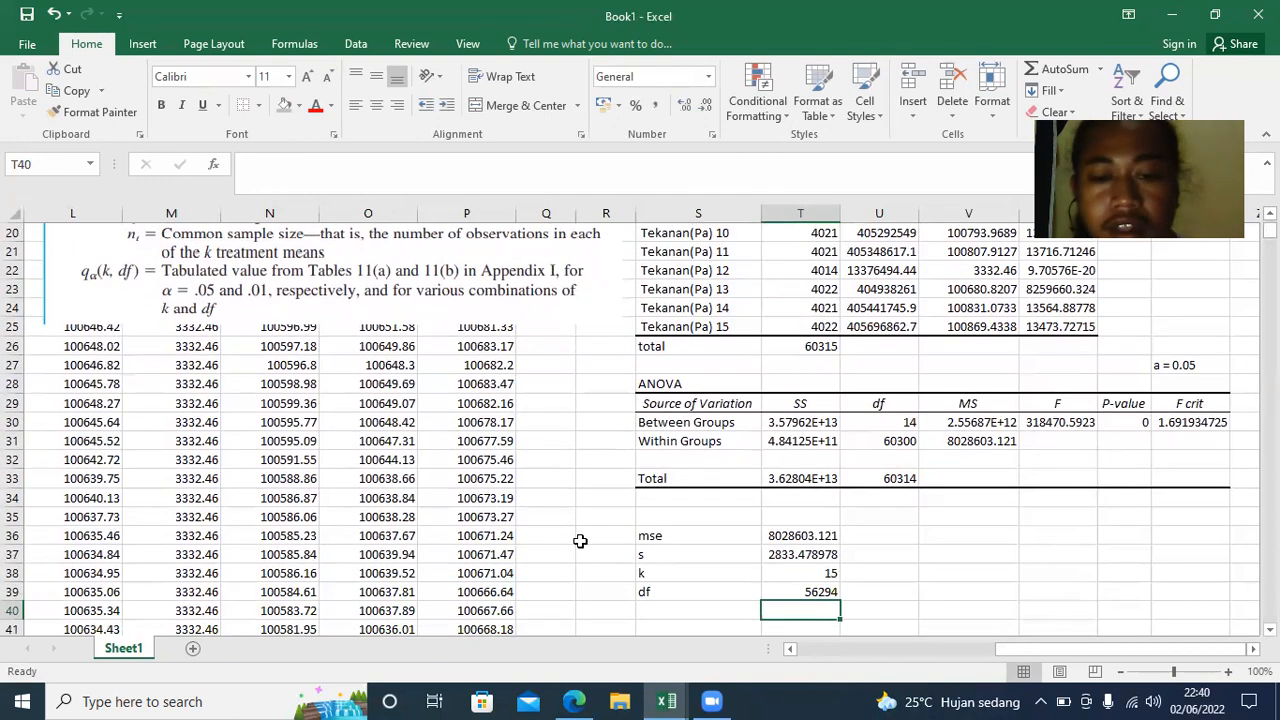
# - Enter the note "Rata dari da" in R39 beside the df label and widen column R to fit it
pyautogui.click(588, 588)
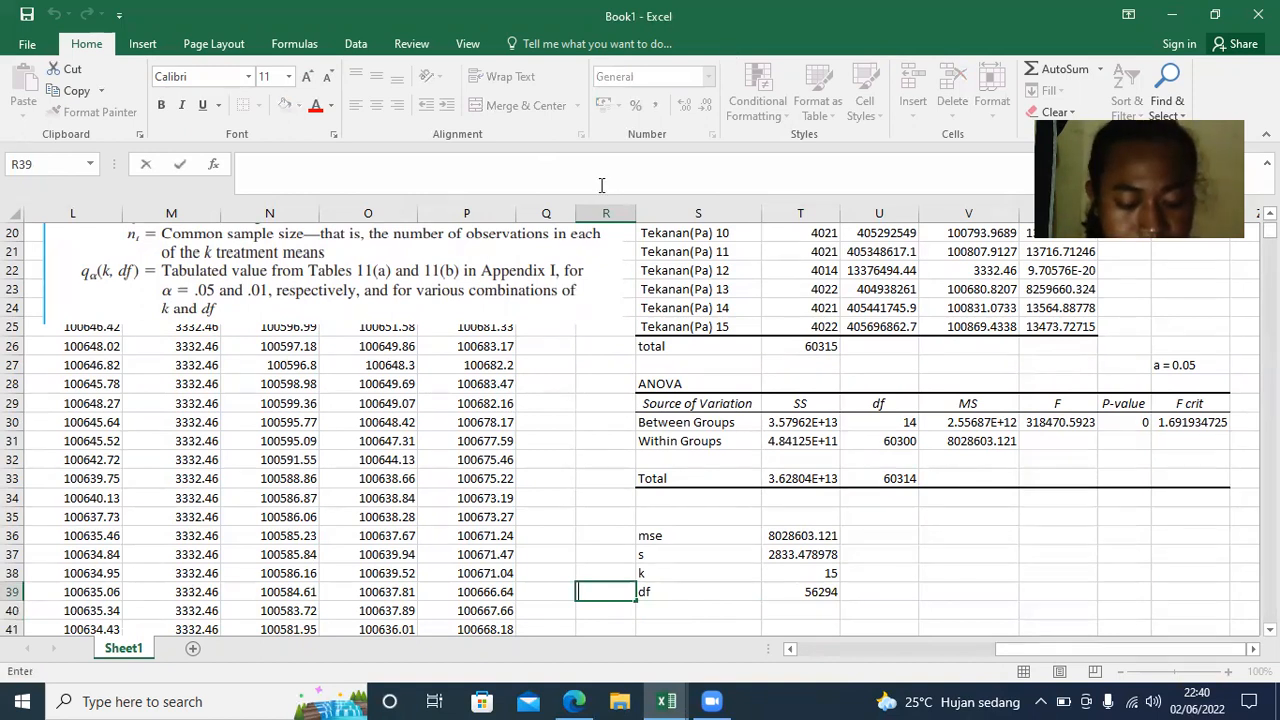
pyautogui.write('Rata')
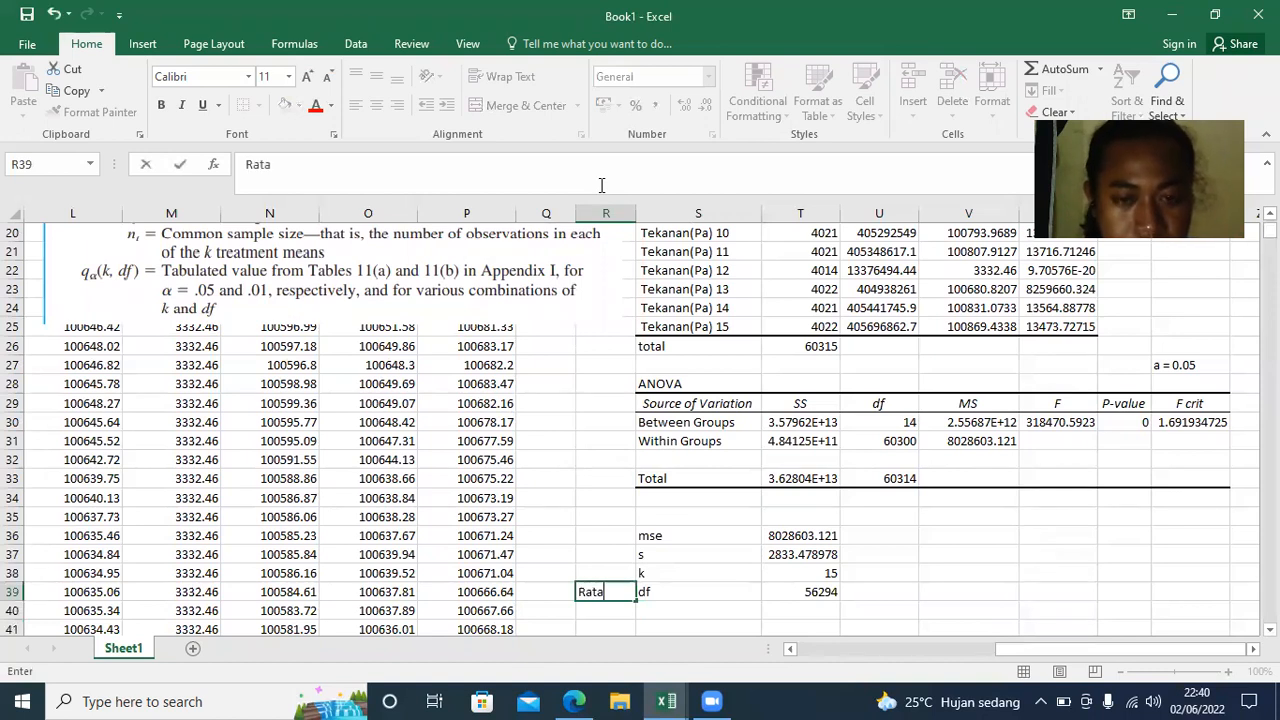
pyautogui.write(' dari')
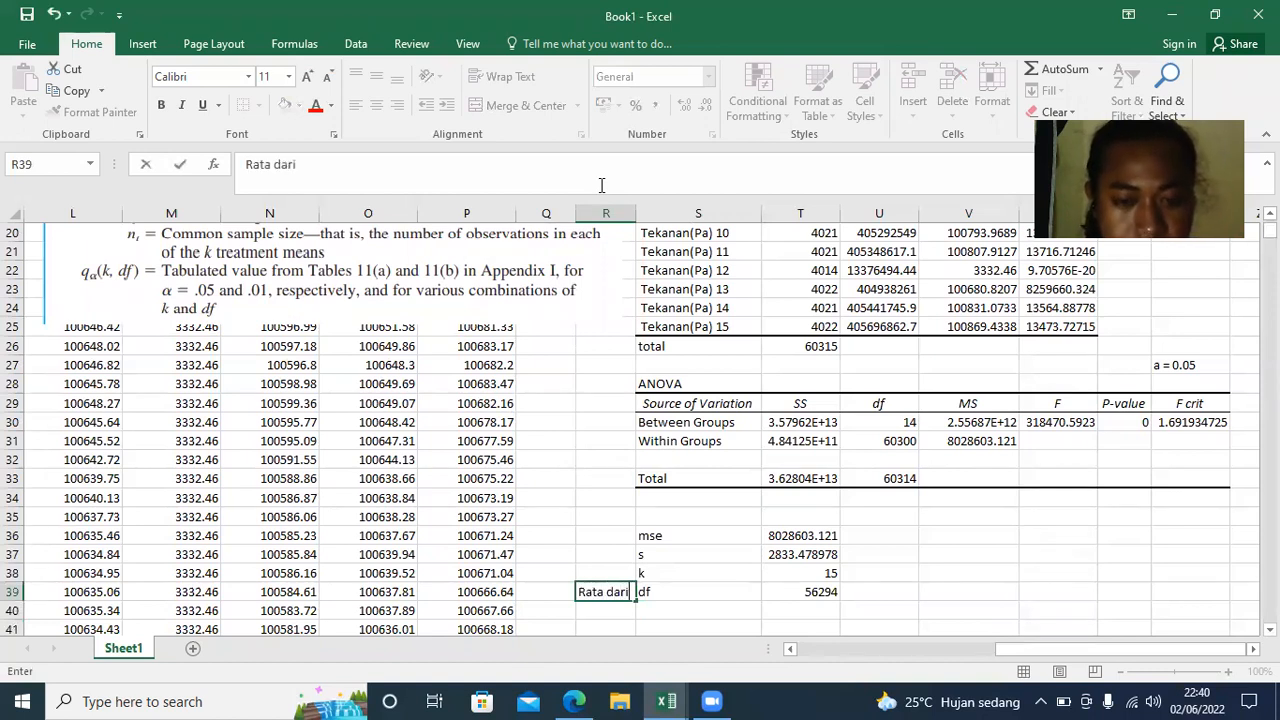
pyautogui.write(' da')
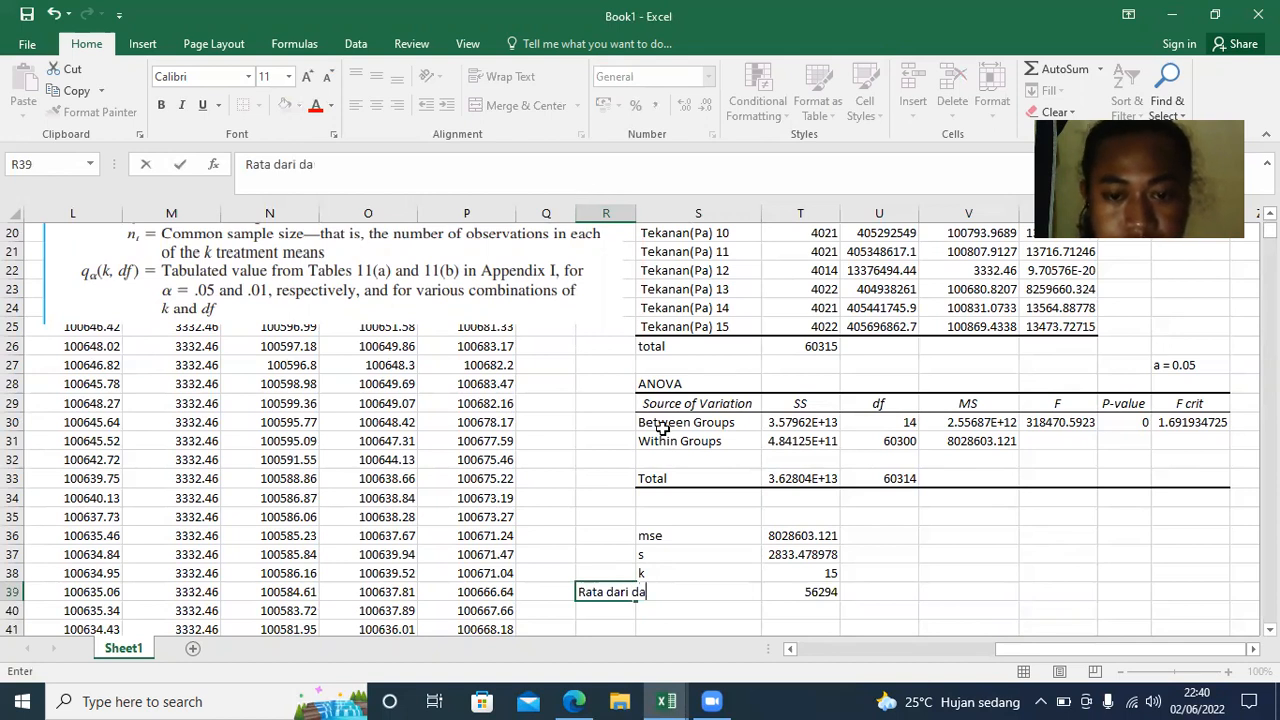
pyautogui.click(697, 568)
pyautogui.click(615, 589)
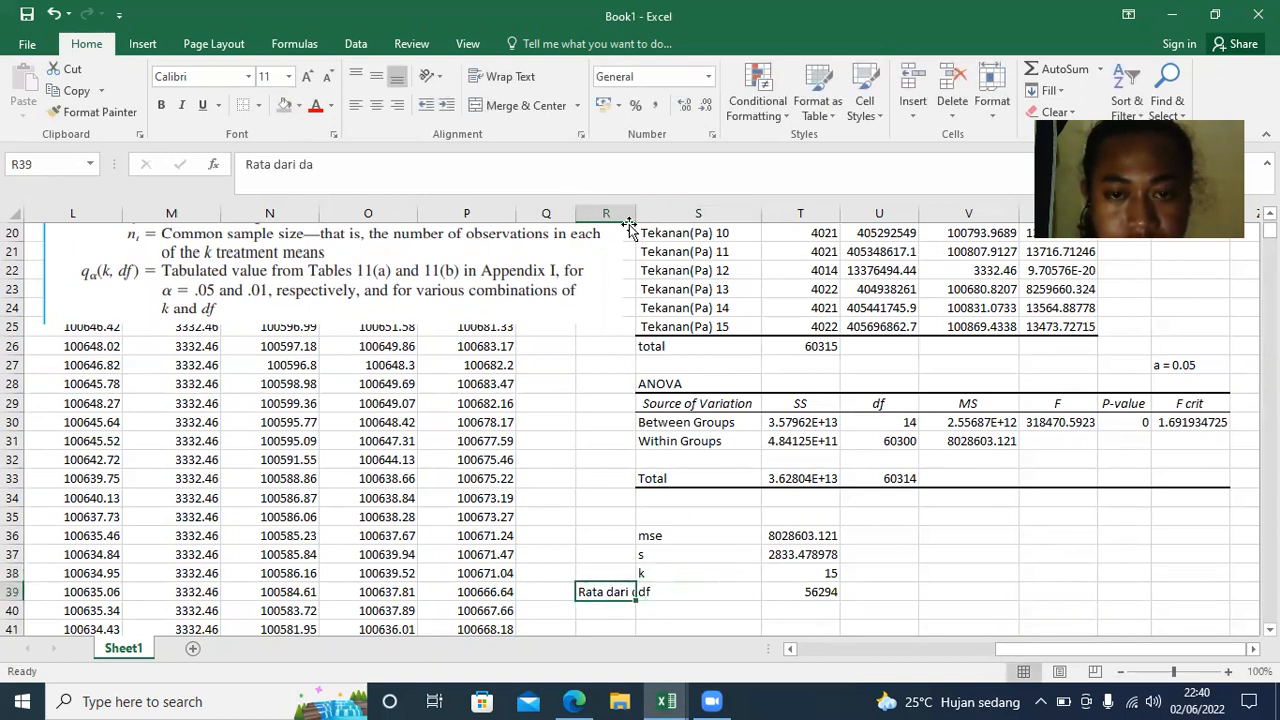
pyautogui.moveTo(636, 219); pyautogui.dragTo(650, 219)
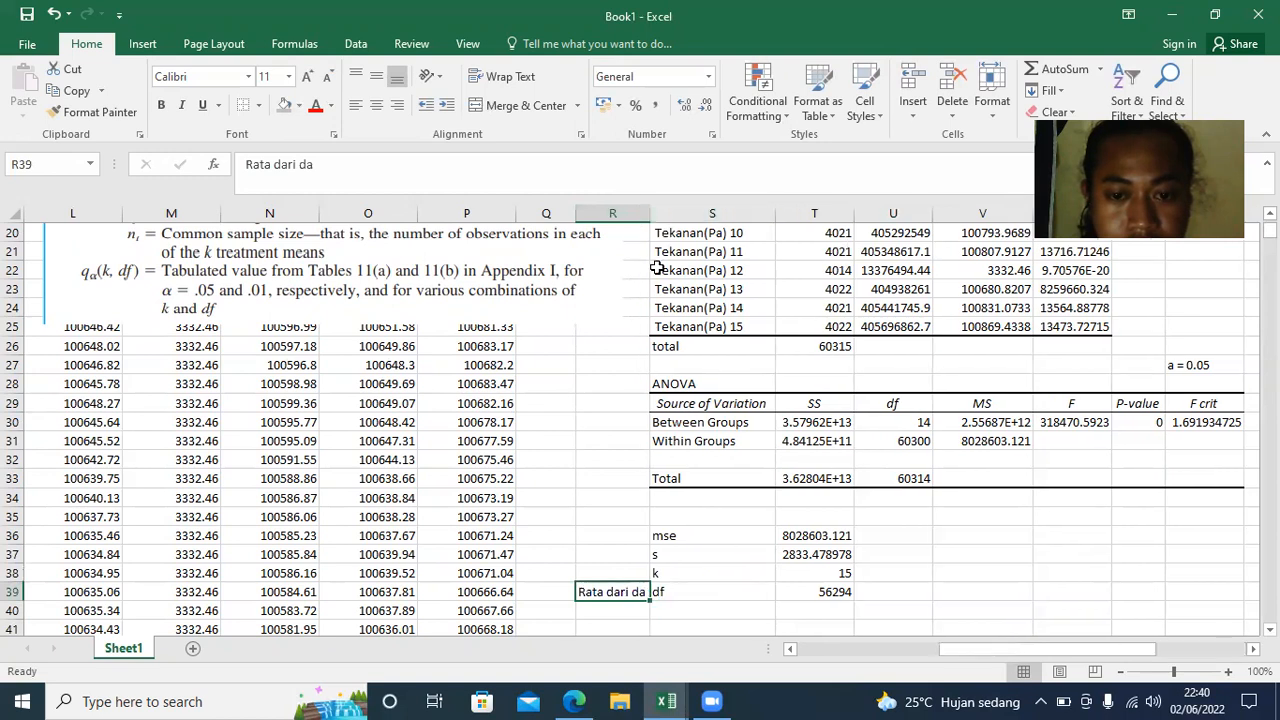
# - Reword the note in R39 as "Rata dari semua data"
pyautogui.doubleClick(640, 592)
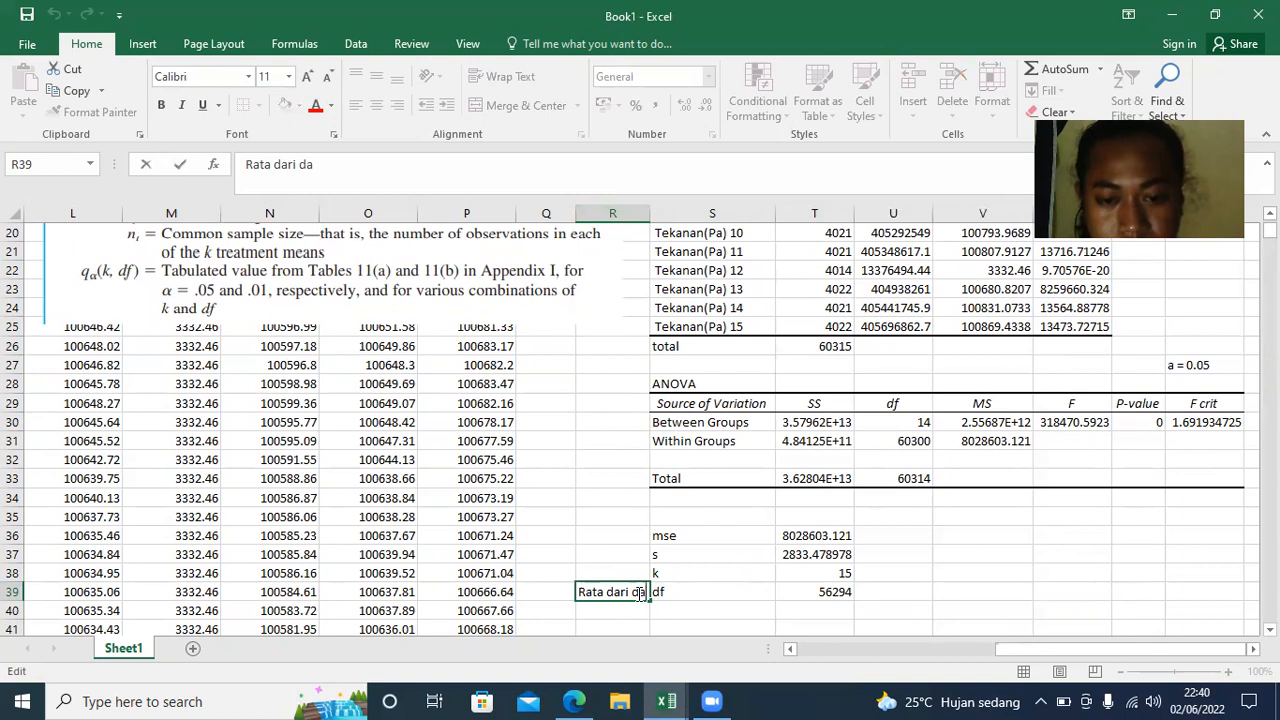
pyautogui.press('BackSpace')
pyautogui.press('BackSpace')
pyautogui.write('sema')
pyautogui.press('BackSpace')
pyautogui.write('ua data')
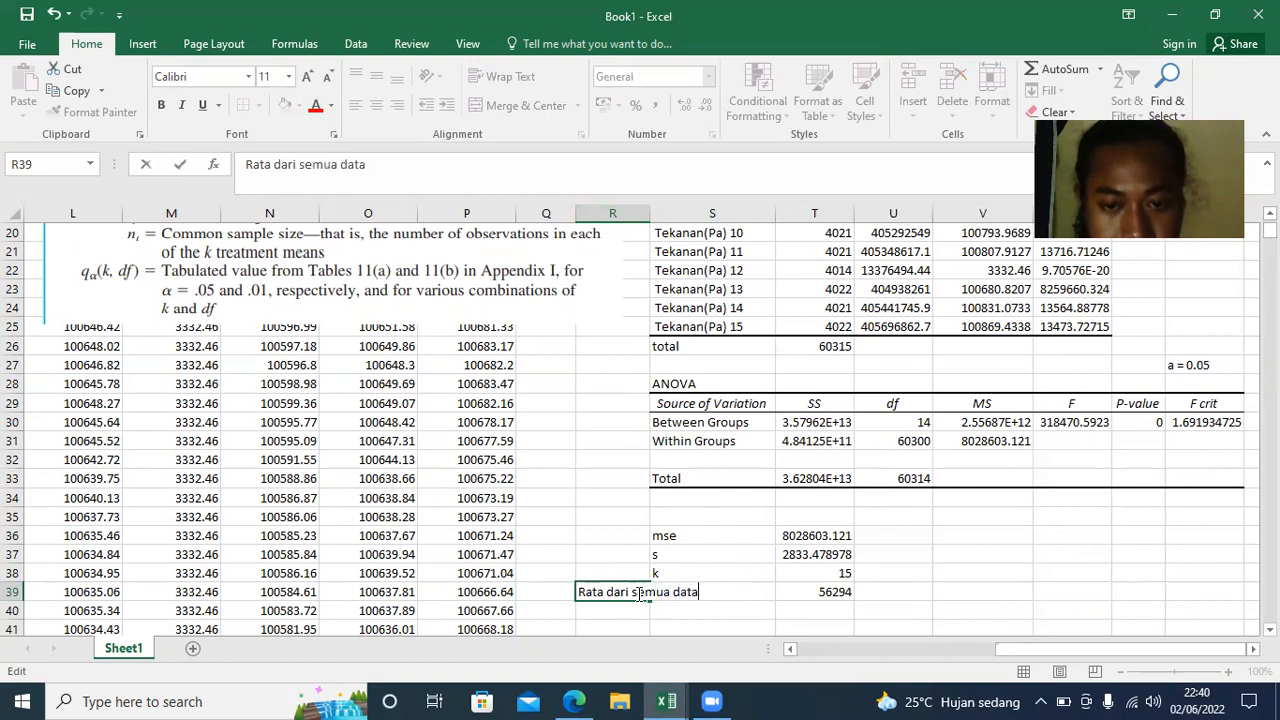
# - Replace the note in R39 with the text "jumlah semua data -"
pyautogui.press('BackSpace')
pyautogui.press('BackSpace')
pyautogui.press('BackSpace')
pyautogui.press('BackSpace')
pyautogui.press('BackSpace')
pyautogui.press('BackSpace')
pyautogui.press('BackSpace')
pyautogui.press('BackSpace')
pyautogui.press('BackSpace')
pyautogui.press('BackSpace')
pyautogui.press('BackSpace')
pyautogui.press('BackSpace')
pyautogui.press('BackSpace')
pyautogui.press('BackSpace')
pyautogui.press('BackSpace')
pyautogui.press('BackSpace')
pyautogui.press('BackSpace')
pyautogui.press('BackSpace')
pyautogui.press('BackSpace')
pyautogui.press('BackSpace')
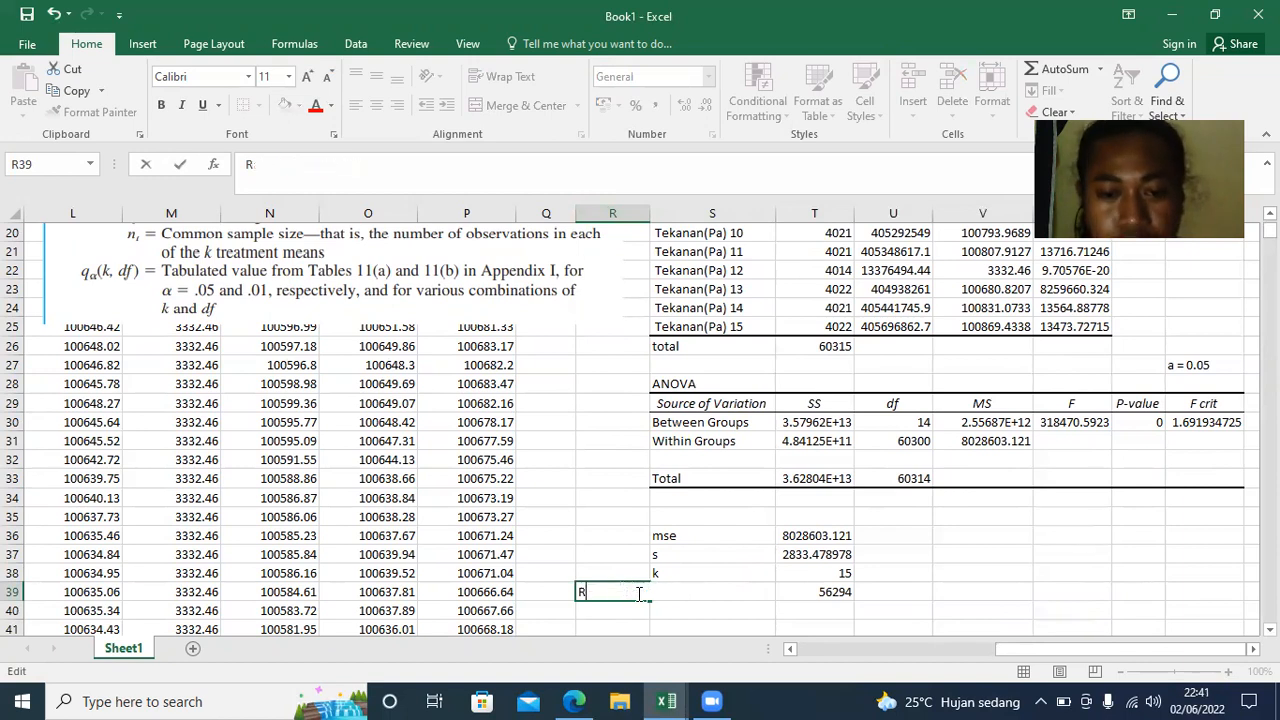
pyautogui.write('jun')
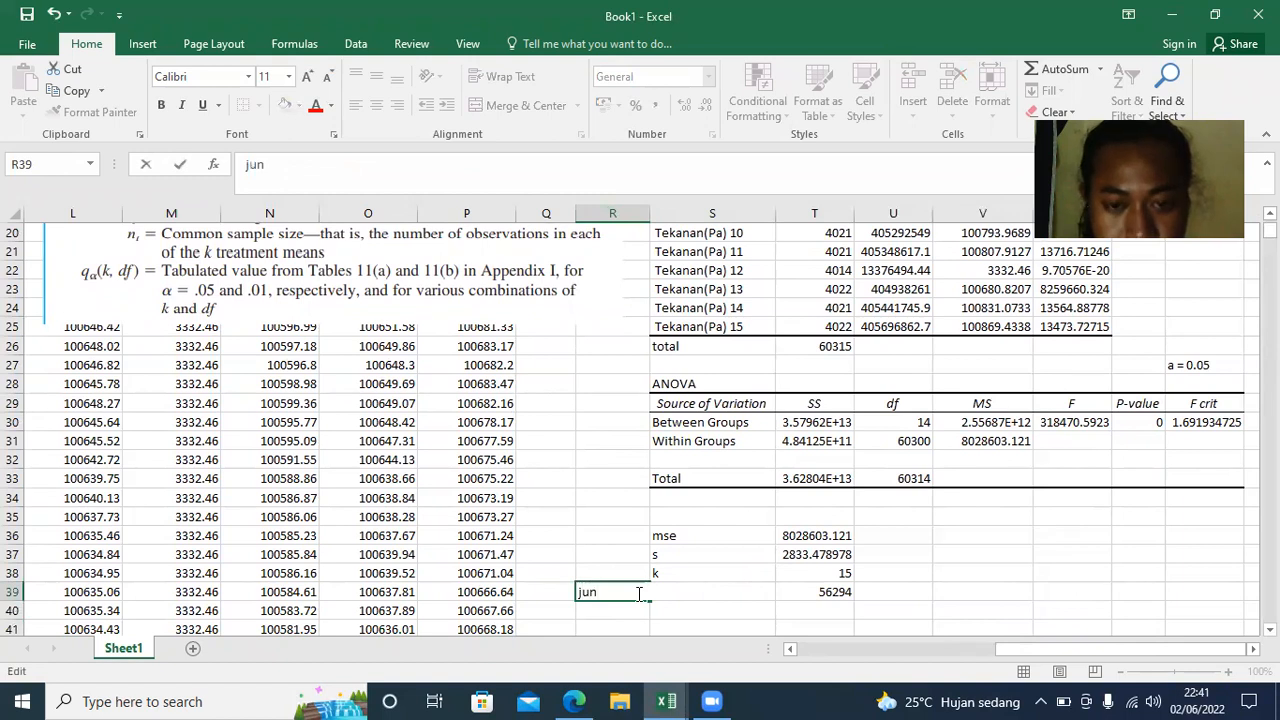
pyautogui.press('BackSpace')
pyautogui.write('mlah ')
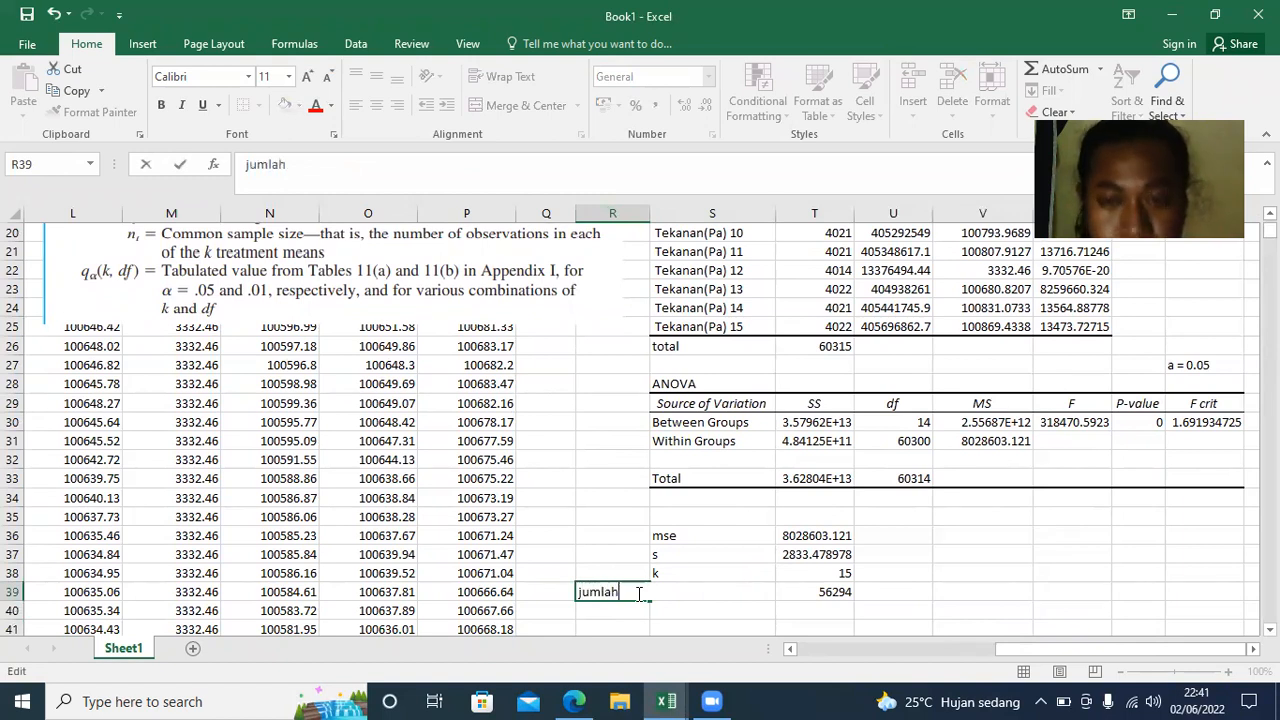
pyautogui.write('sem')
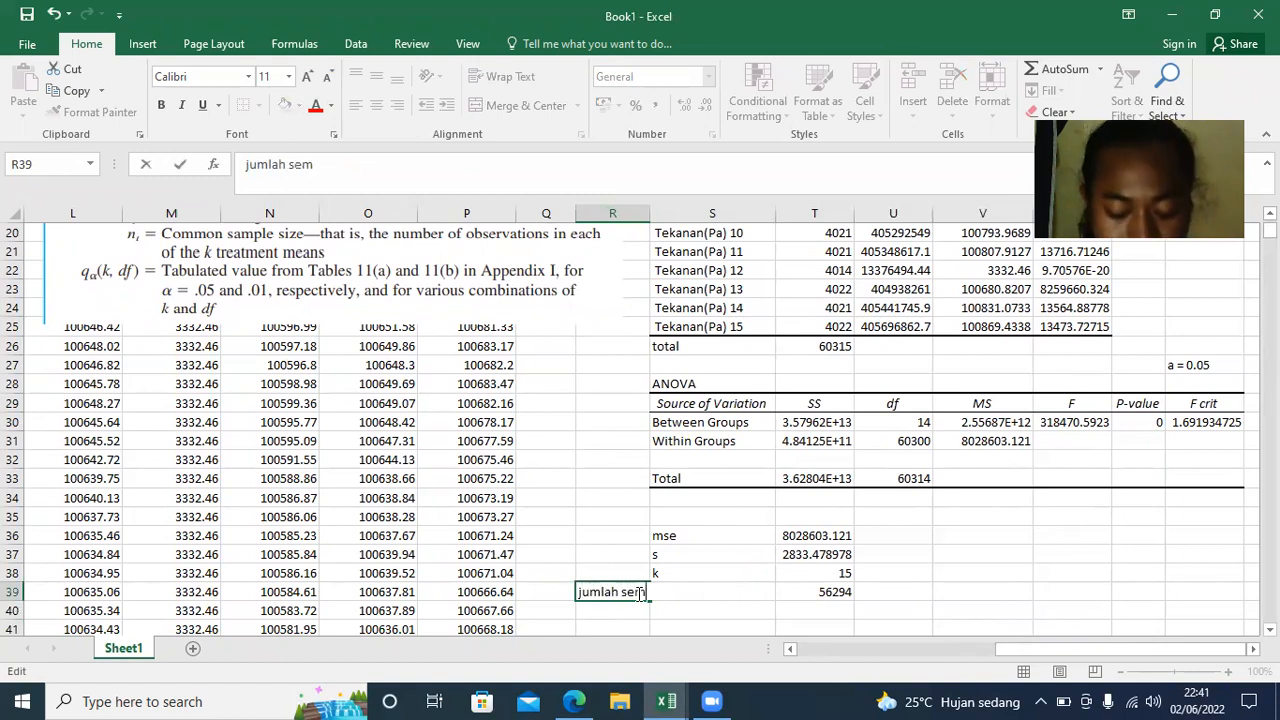
pyautogui.write('ua data')
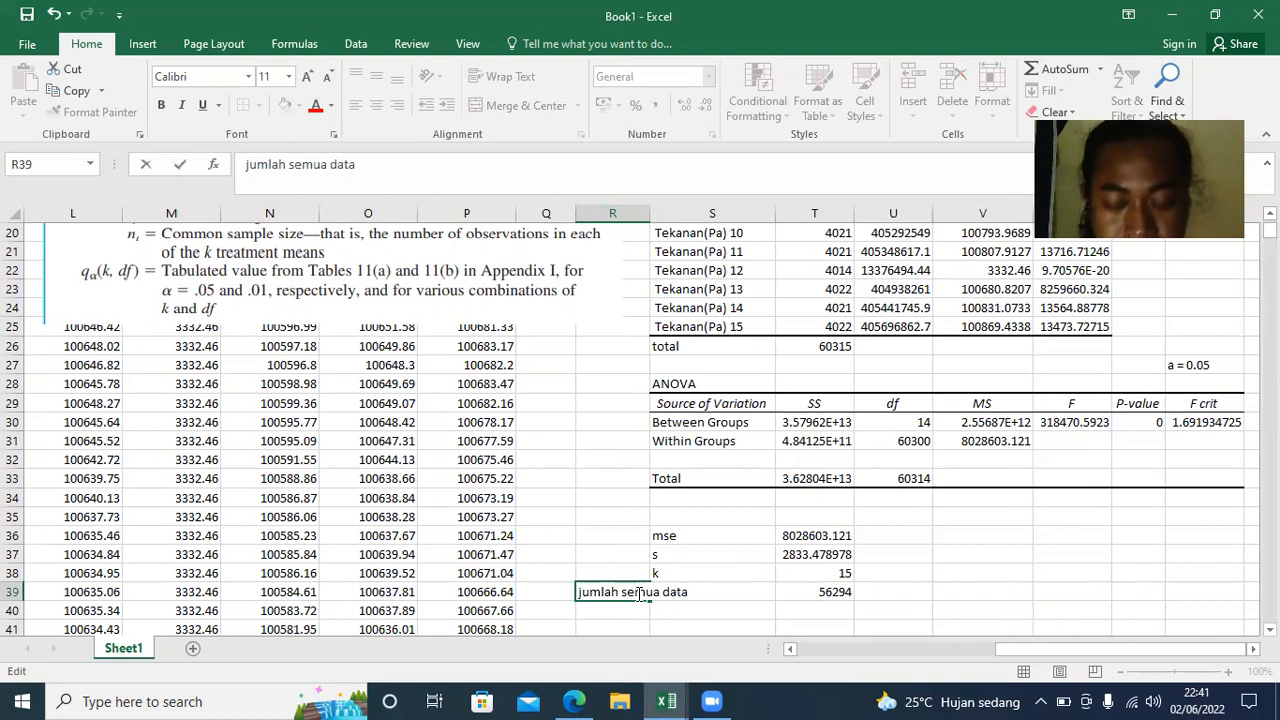
pyautogui.write(' -')
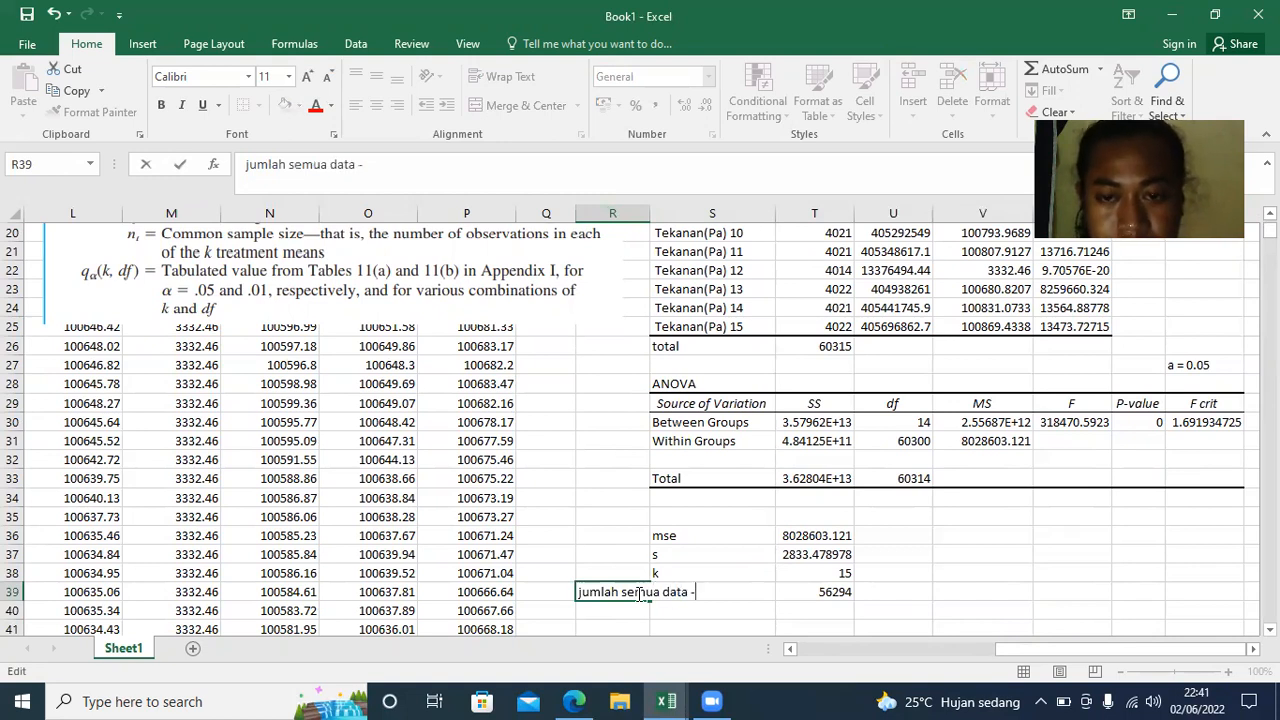
pyautogui.write(' \\bt')
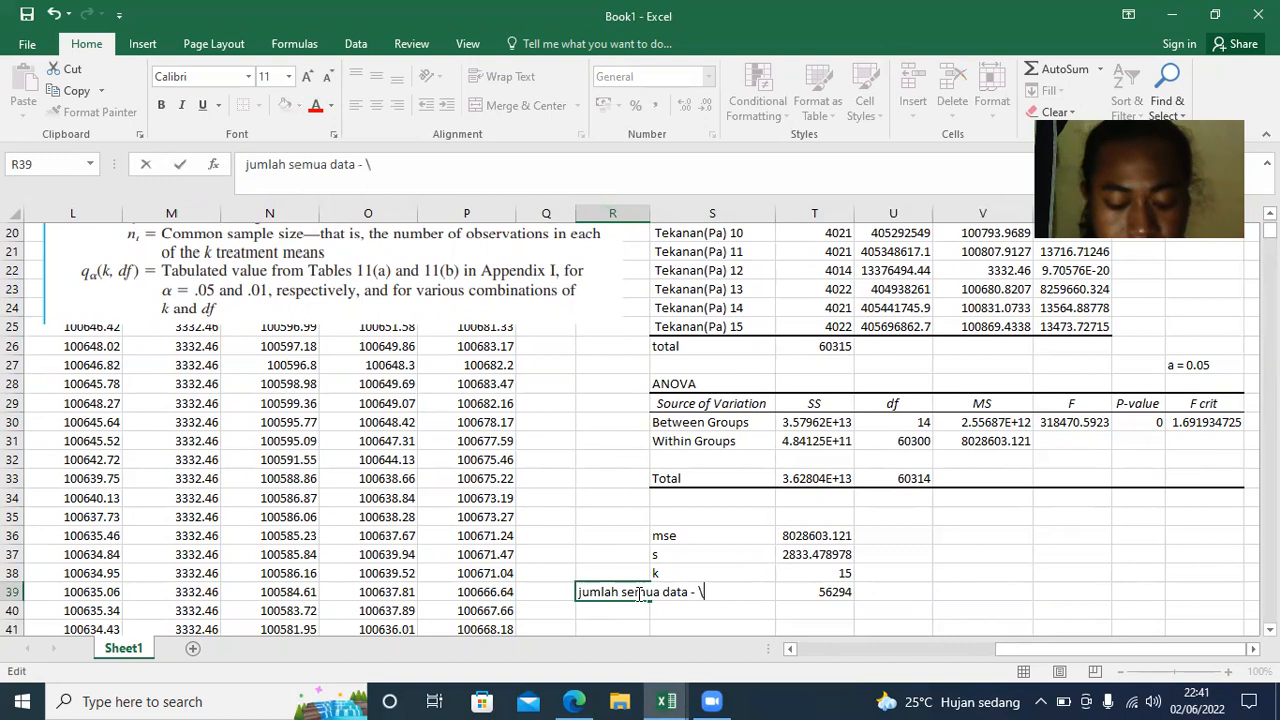
pyautogui.press('BackSpace')
pyautogui.press('BackSpace')
pyautogui.press('BackSpace')
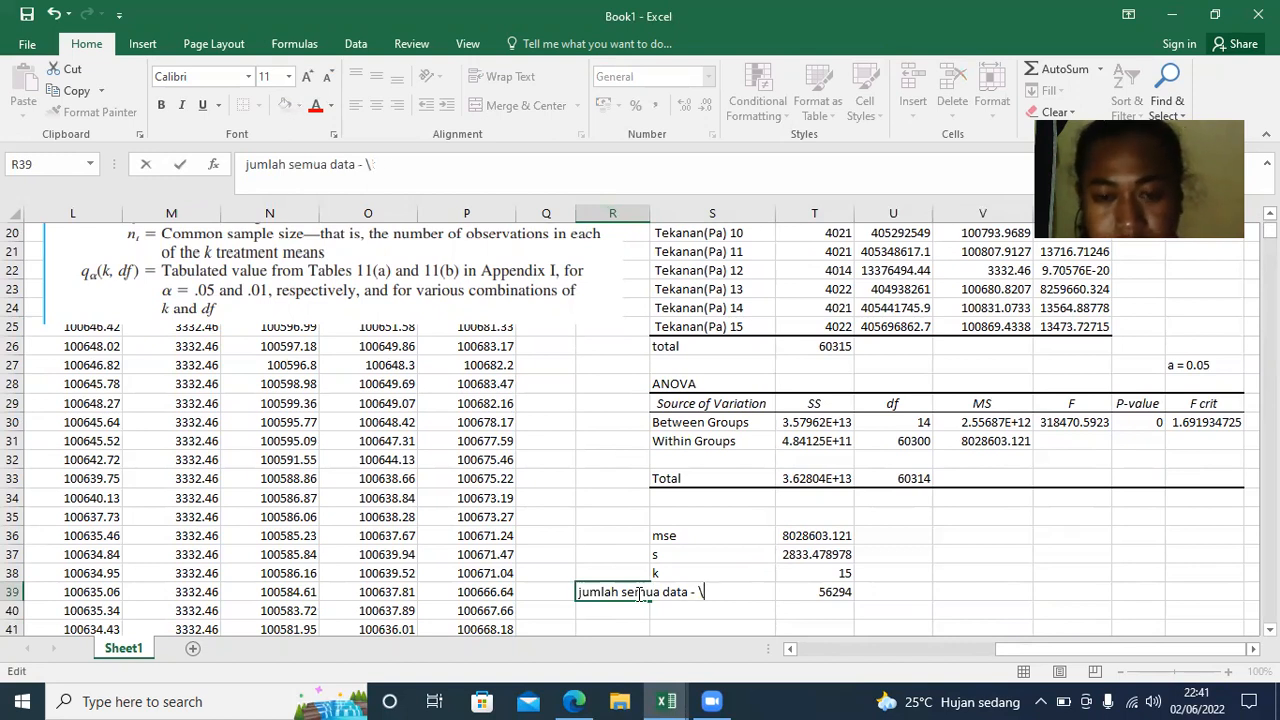
pyautogui.write('dta')
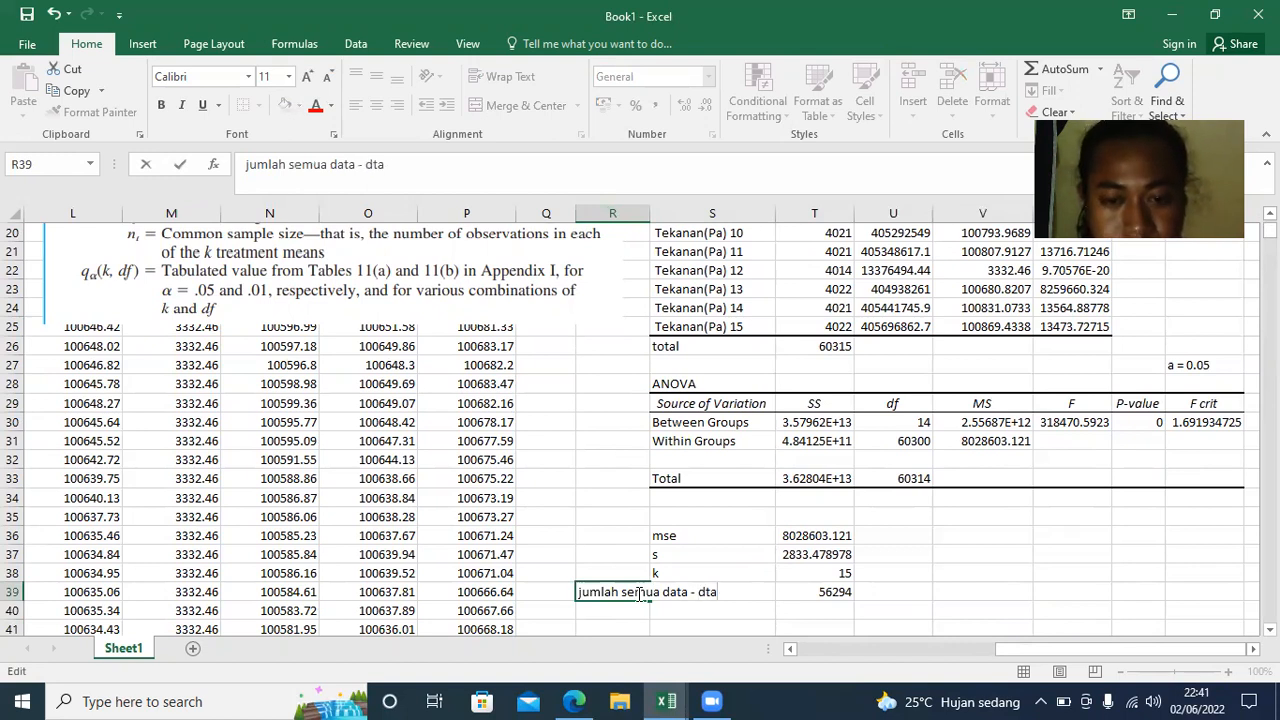
pyautogui.press('BackSpace')
pyautogui.press('BackSpace')
pyautogui.press('BackSpace')
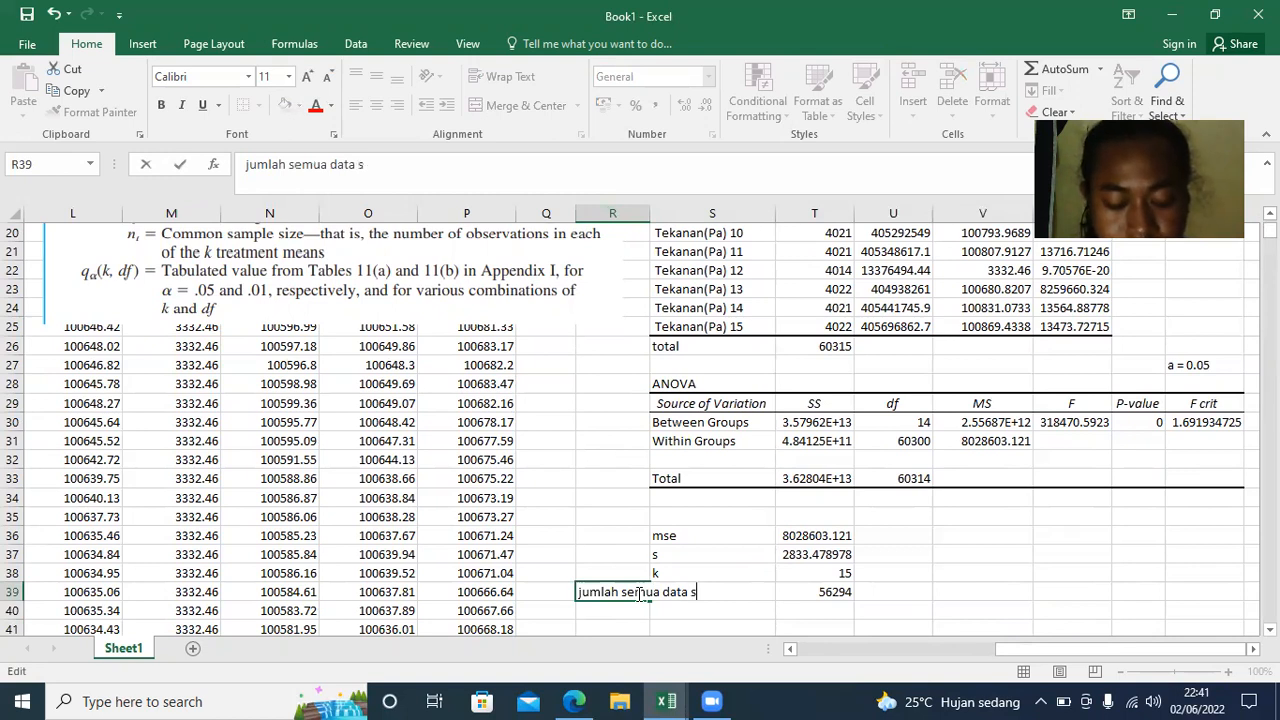
# - Replace the note in R39 with "total data- jumlah data dari"
pyautogui.press('BackSpace')
pyautogui.press('BackSpace')
pyautogui.press('BackSpace')
pyautogui.press('BackSpace')
pyautogui.press('BackSpace')
pyautogui.press('BackSpace')
pyautogui.press('BackSpace')
pyautogui.press('BackSpace')
pyautogui.press('BackSpace')
pyautogui.press('BackSpace')
pyautogui.press('BackSpace')
pyautogui.press('BackSpace')
pyautogui.press('BackSpace')
pyautogui.press('BackSpace')
pyautogui.press('BackSpace')
pyautogui.press('BackSpace')
pyautogui.press('BackSpace')
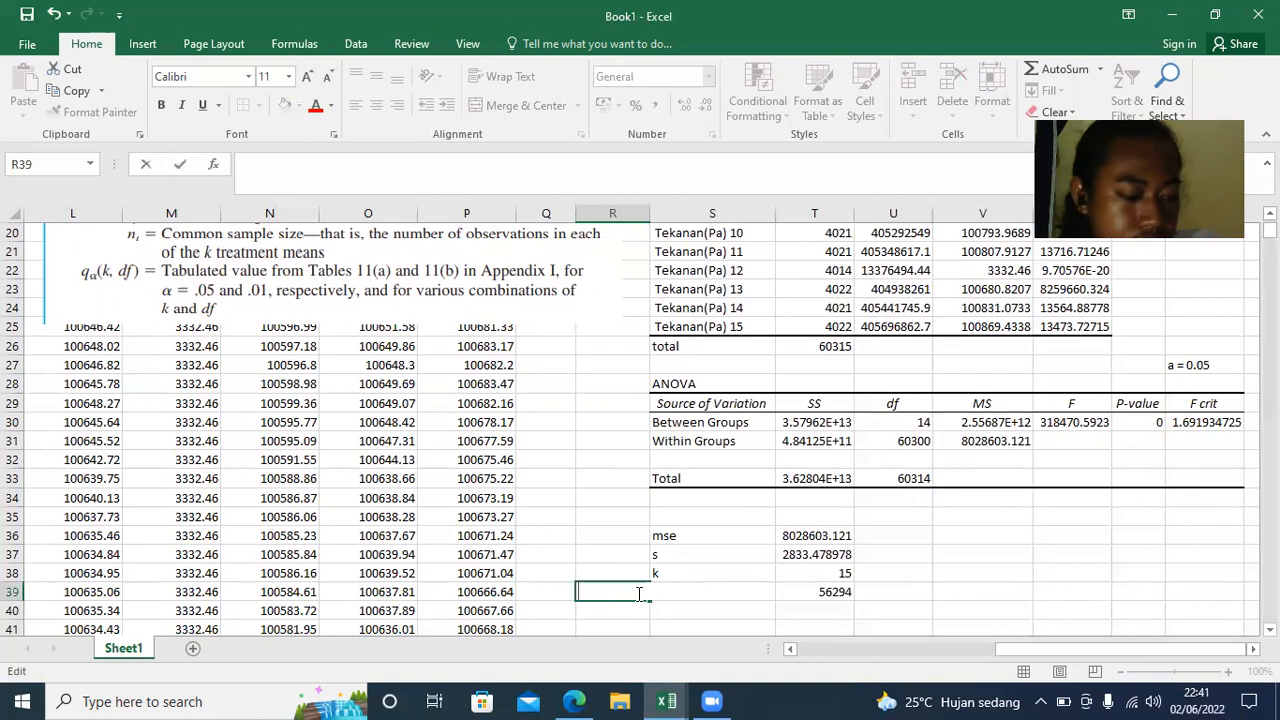
pyautogui.write('tot')
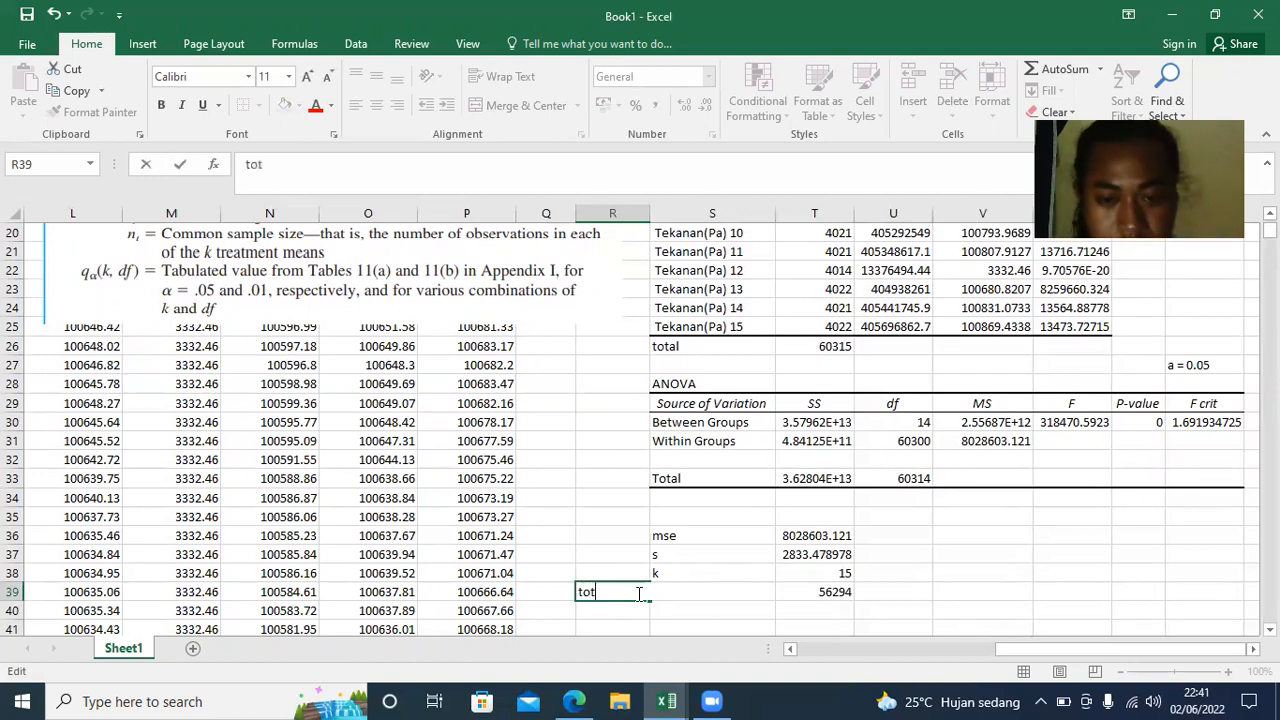
pyautogui.write('al da')
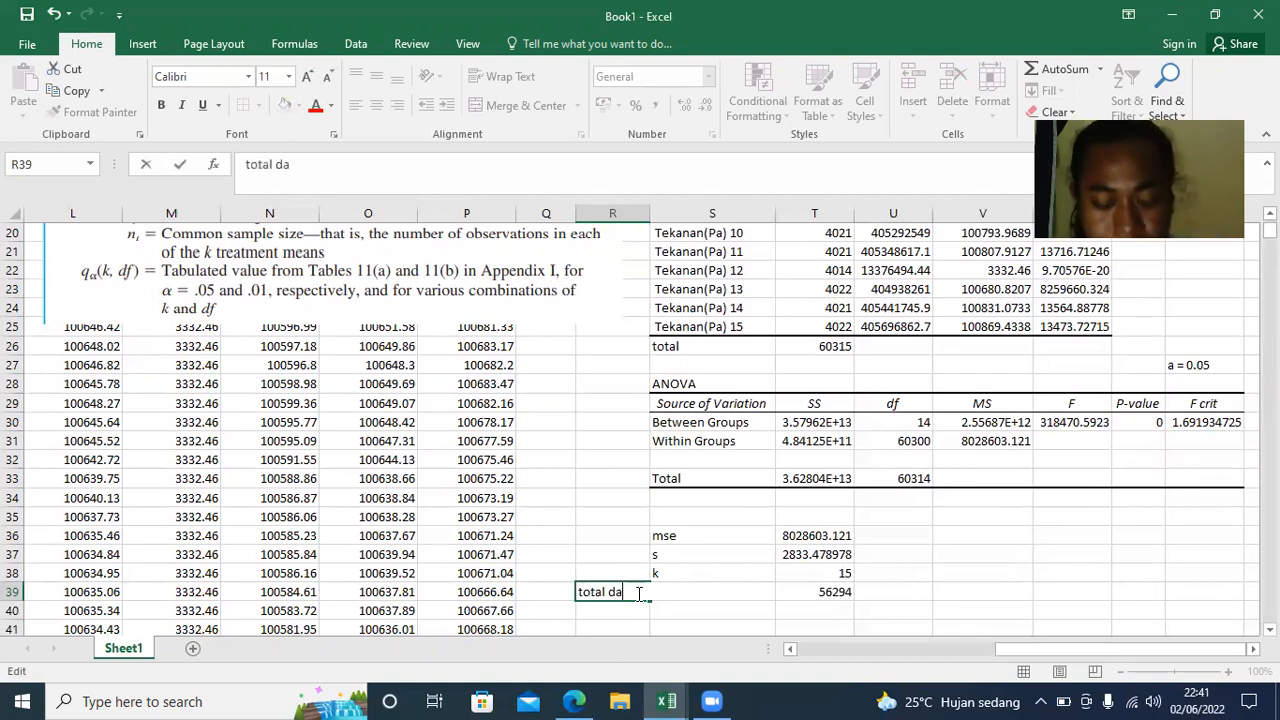
pyautogui.write('ta-')
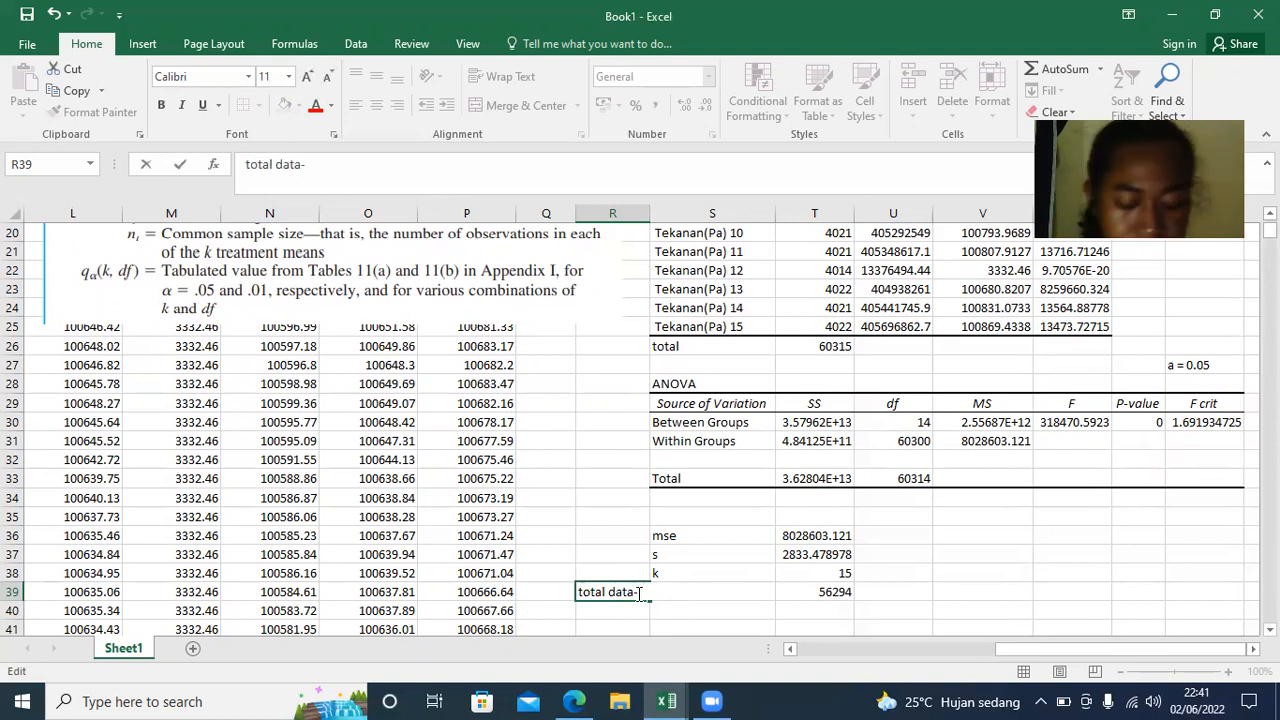
pyautogui.write(' jumlahdata')
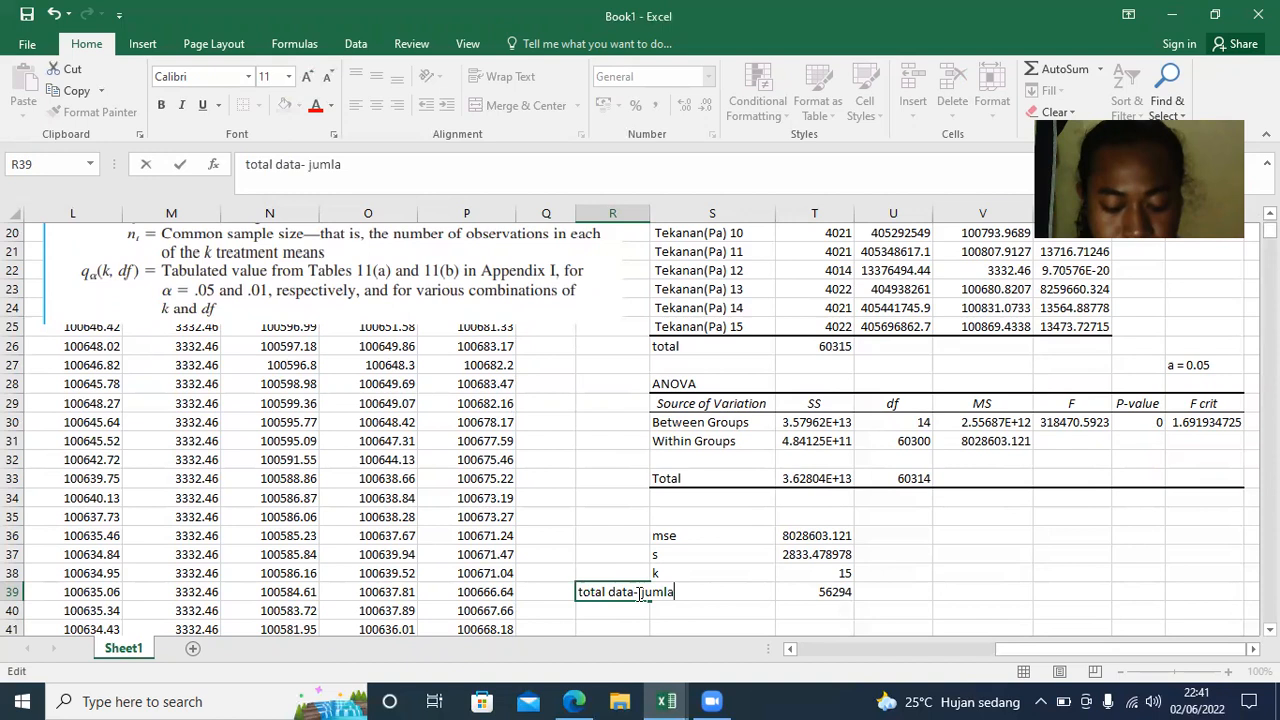
pyautogui.press('BackSpace')
pyautogui.press('BackSpace')
pyautogui.press('BackSpace')
pyautogui.press('BackSpace')
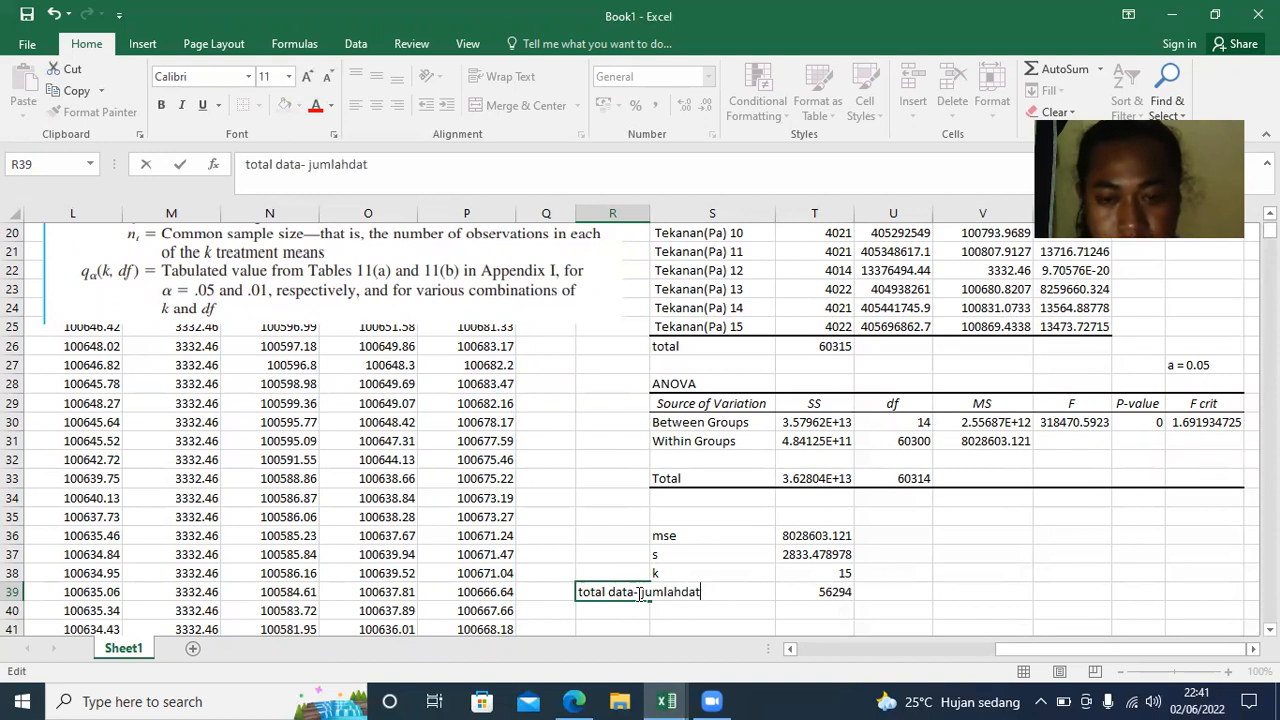
pyautogui.write('dt')
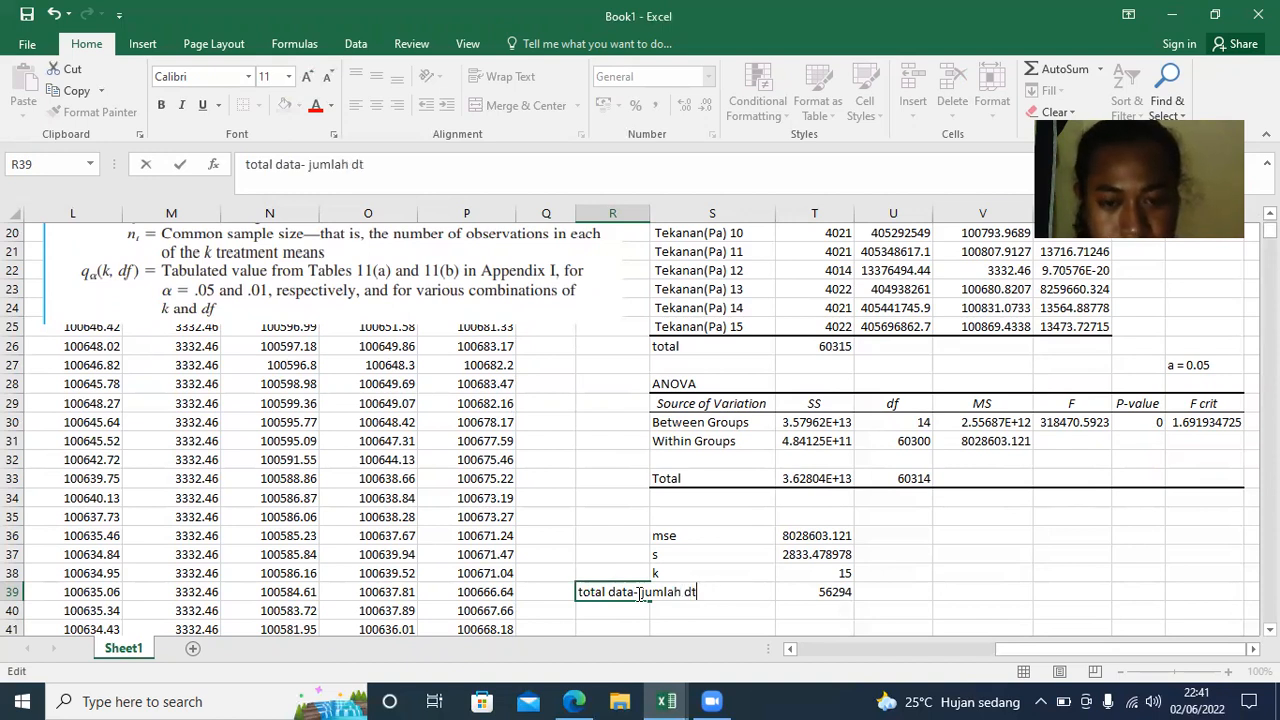
pyautogui.press('BackSpace')
pyautogui.write('a')
pyautogui.write('ta dar')
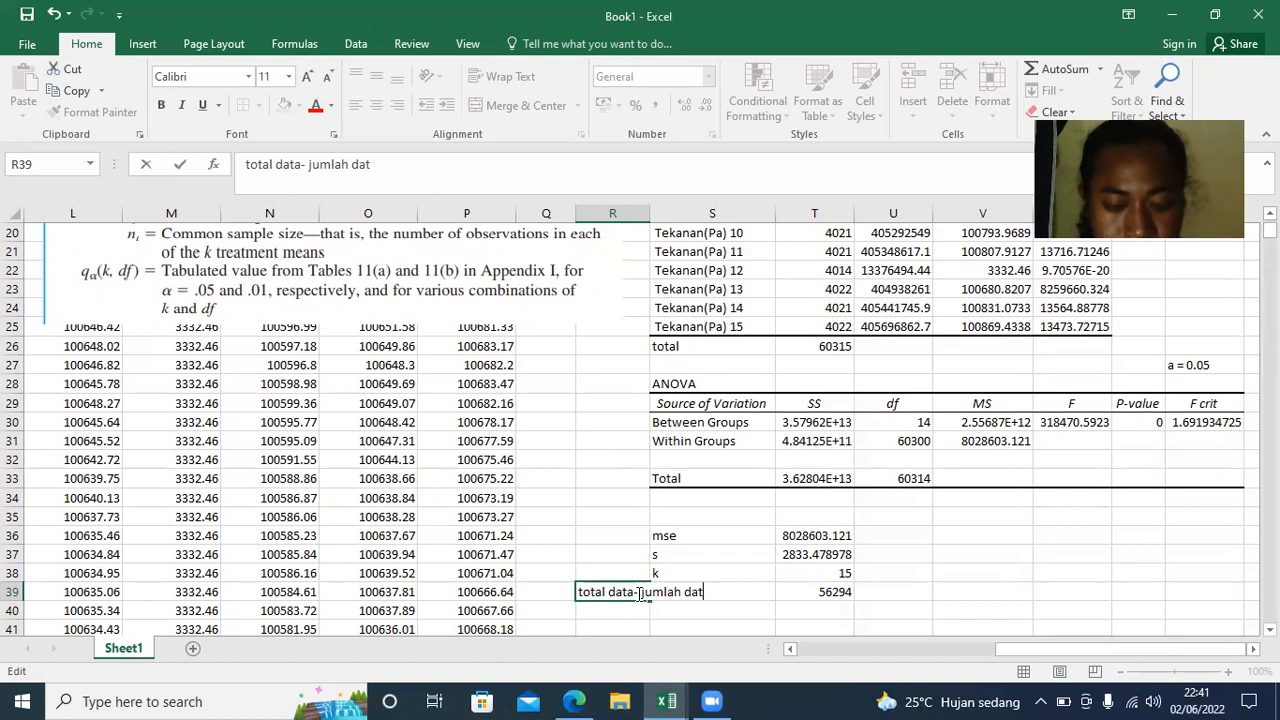
pyautogui.write('i kmas')
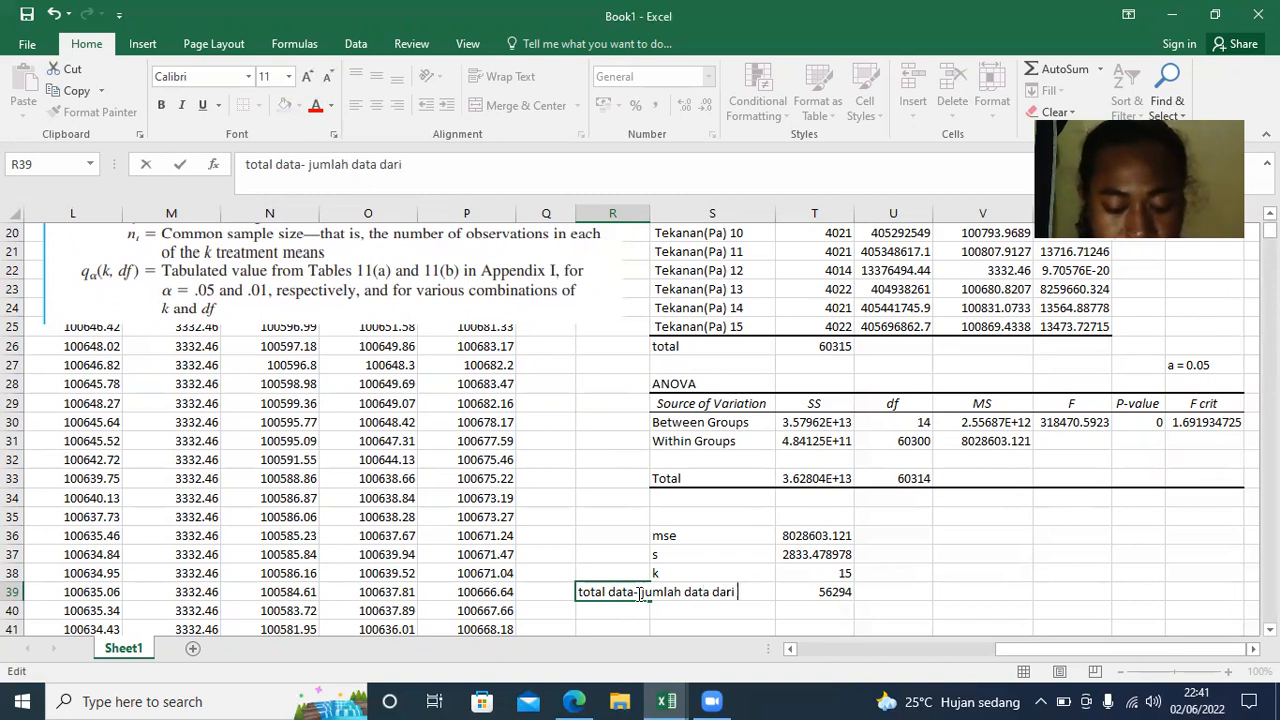
pyautogui.press('BackSpace')
pyautogui.press('BackSpace')
pyautogui.press('BackSpace')
pyautogui.press('BackSpace')
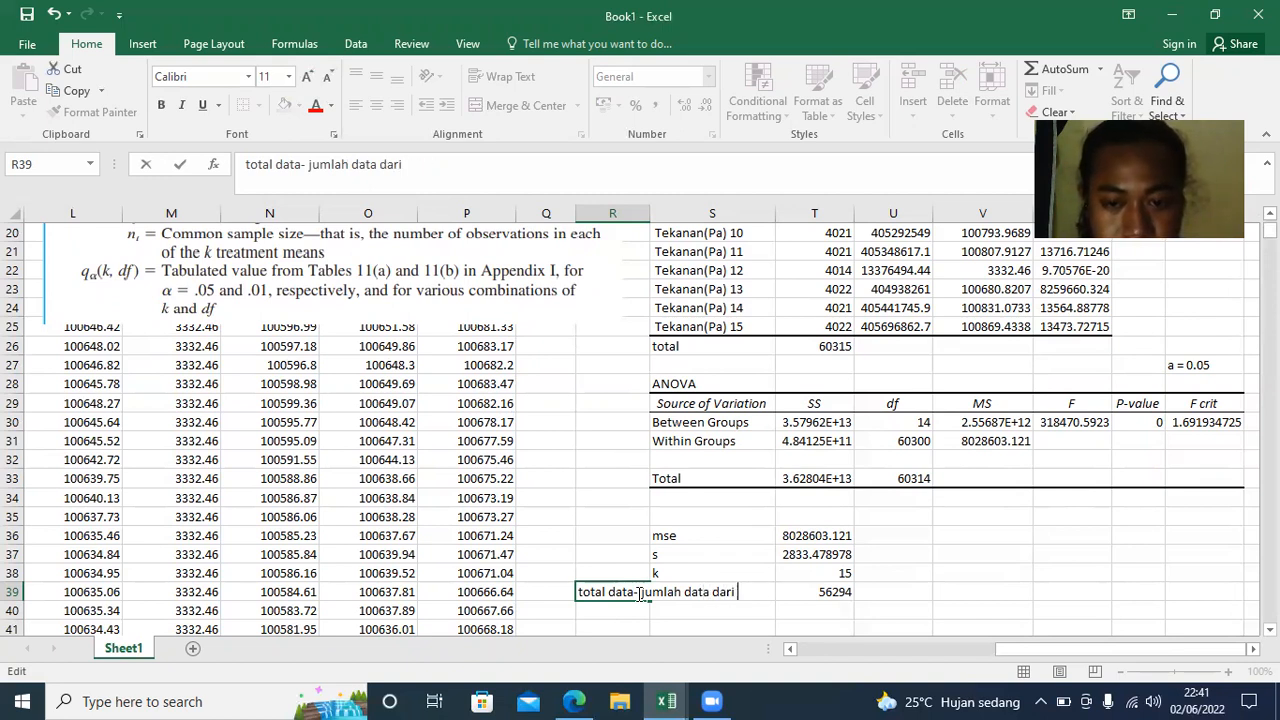
# - Complete the note in R39 to read 'total data- jumlah data dari masing" perlakuan'
pyautogui.write('mawsi')
pyautogui.press('BackSpace')
pyautogui.press('BackSpace')
pyautogui.press('BackSpace')
pyautogui.press('BackSpace')
pyautogui.press('BackSpace')
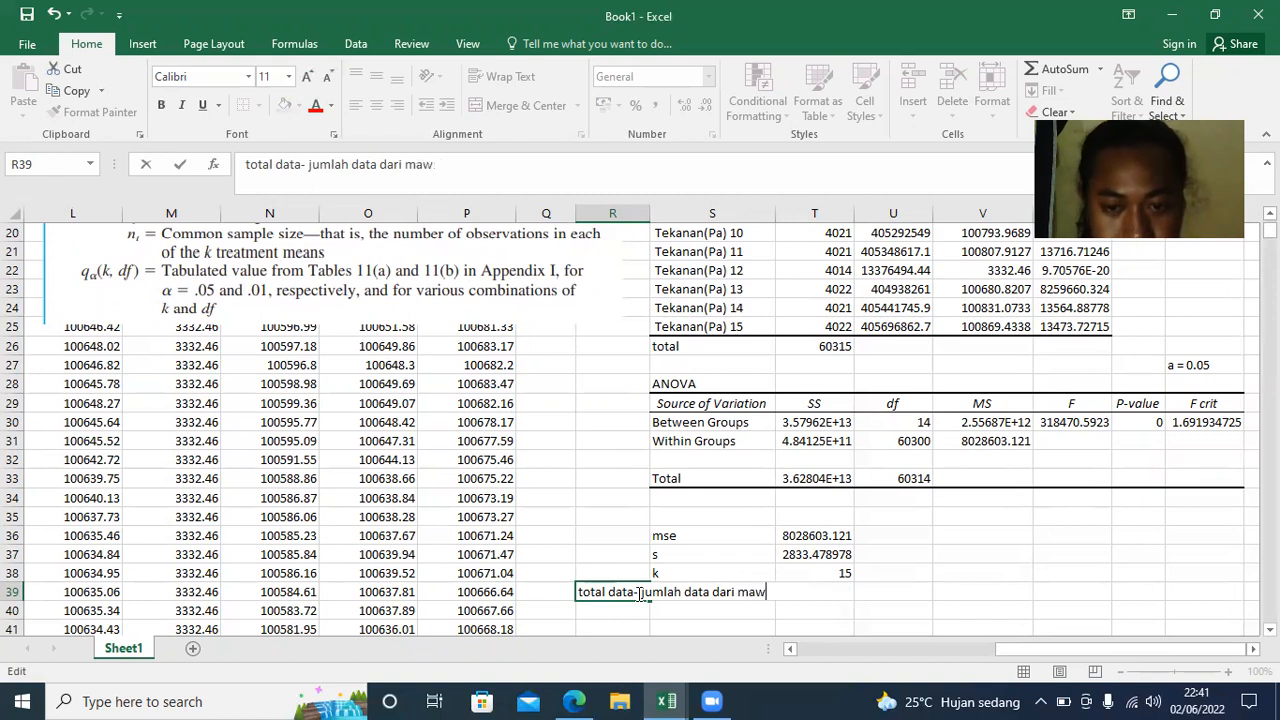
pyautogui.write('masaing')
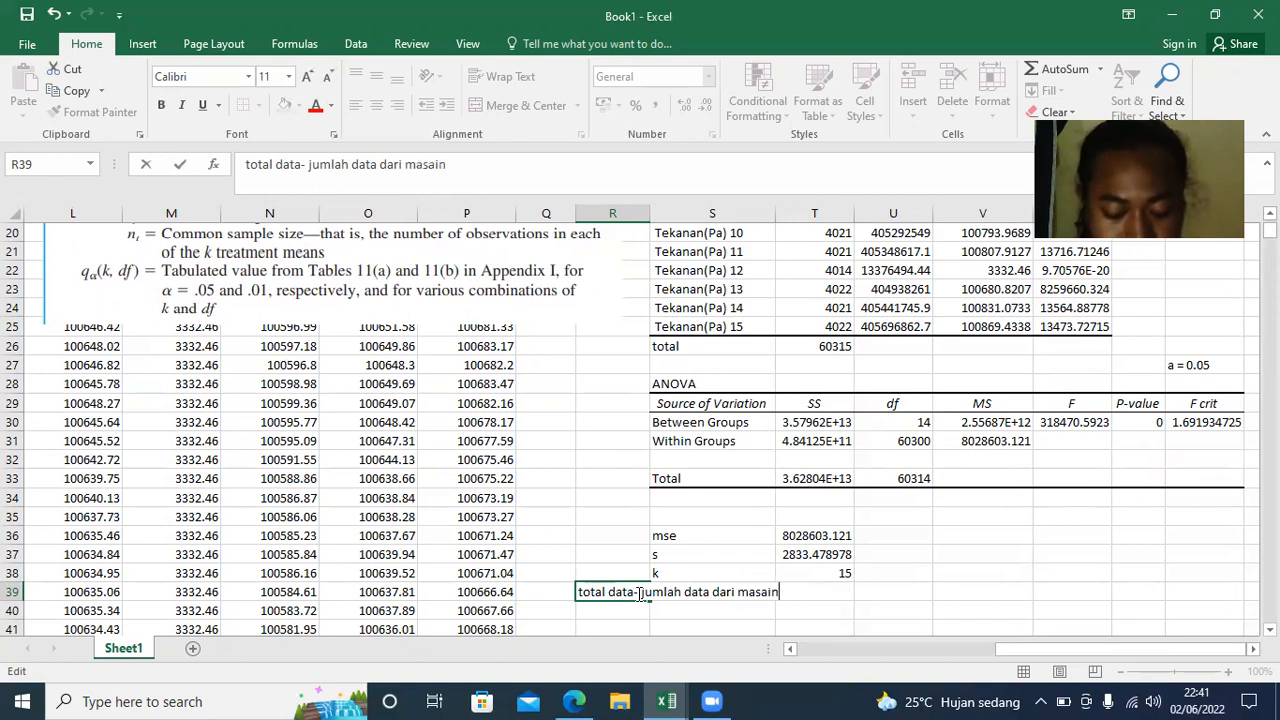
pyautogui.press('BackSpace')
pyautogui.press('BackSpace')
pyautogui.press('BackSpace')
pyautogui.press('BackSpace')
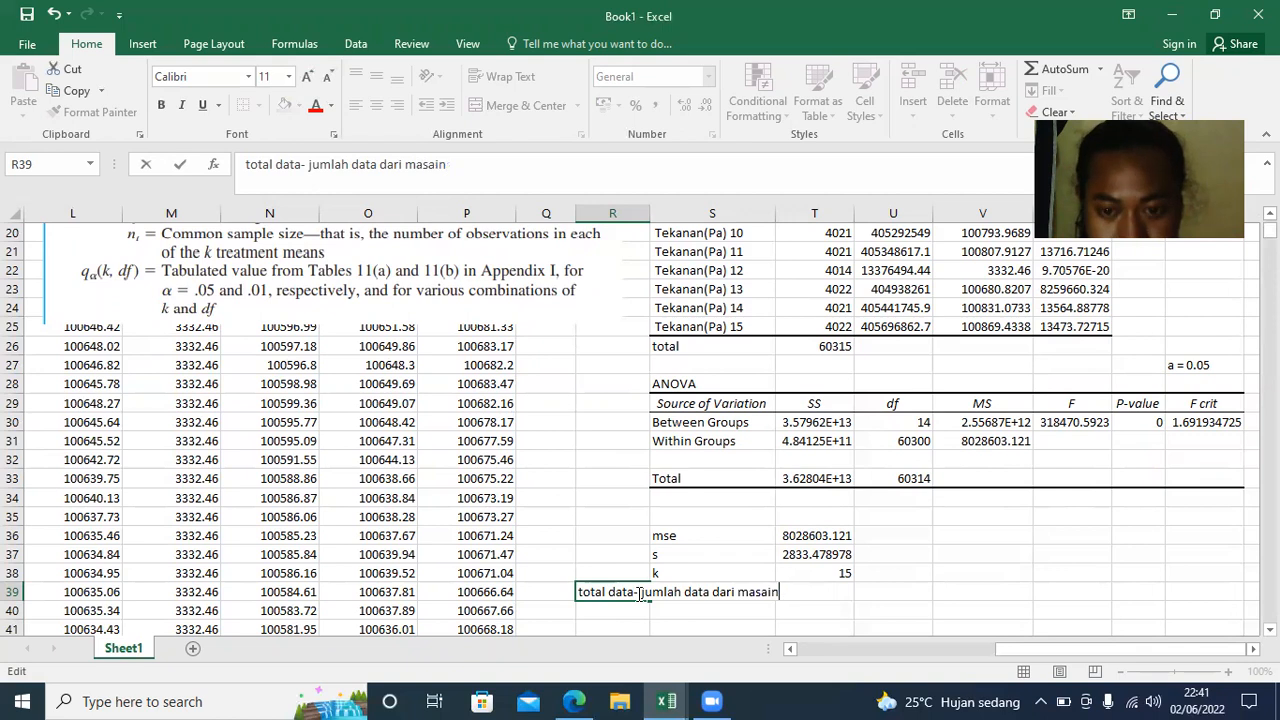
pyautogui.write('ing ')
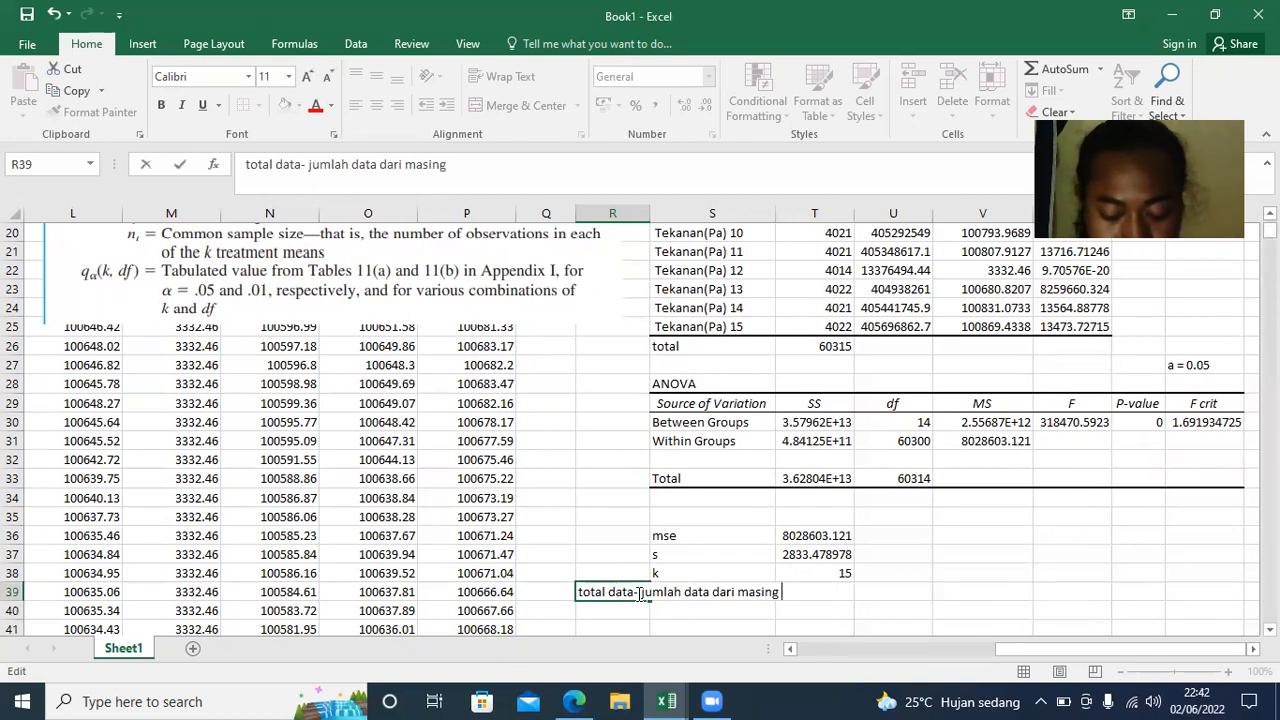
pyautogui.write('perlakuan')
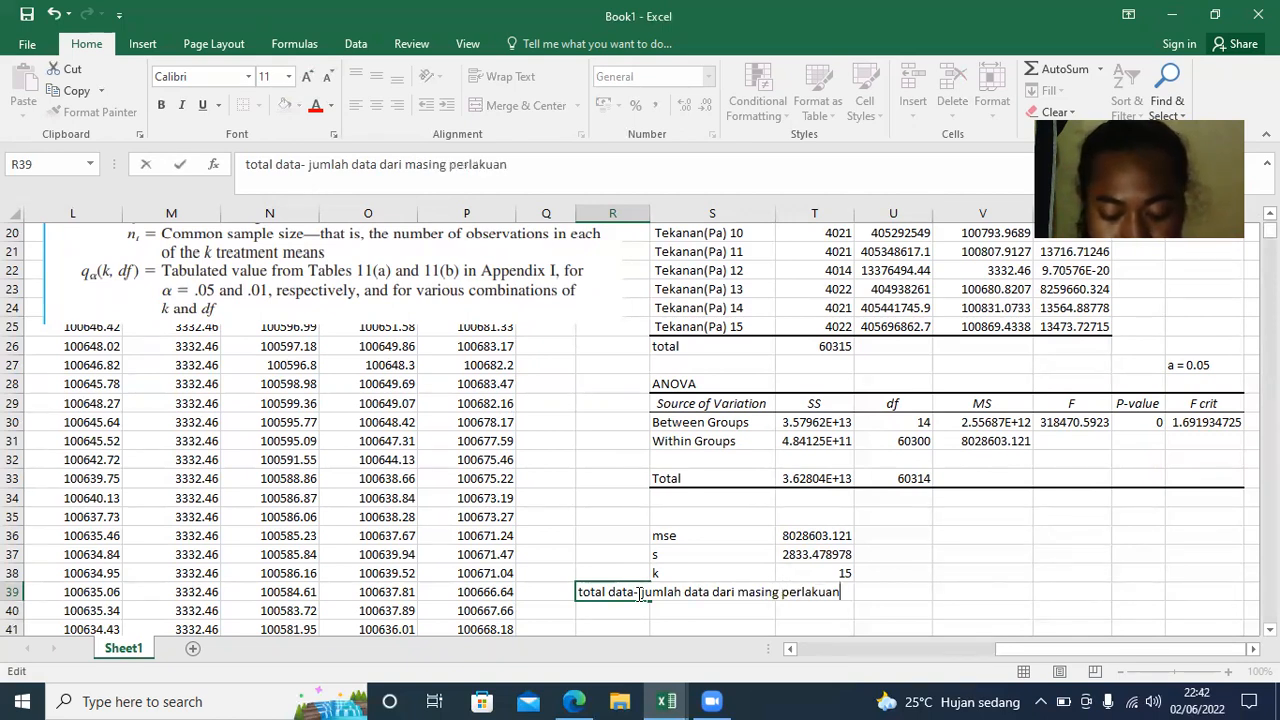
pyautogui.write('"')
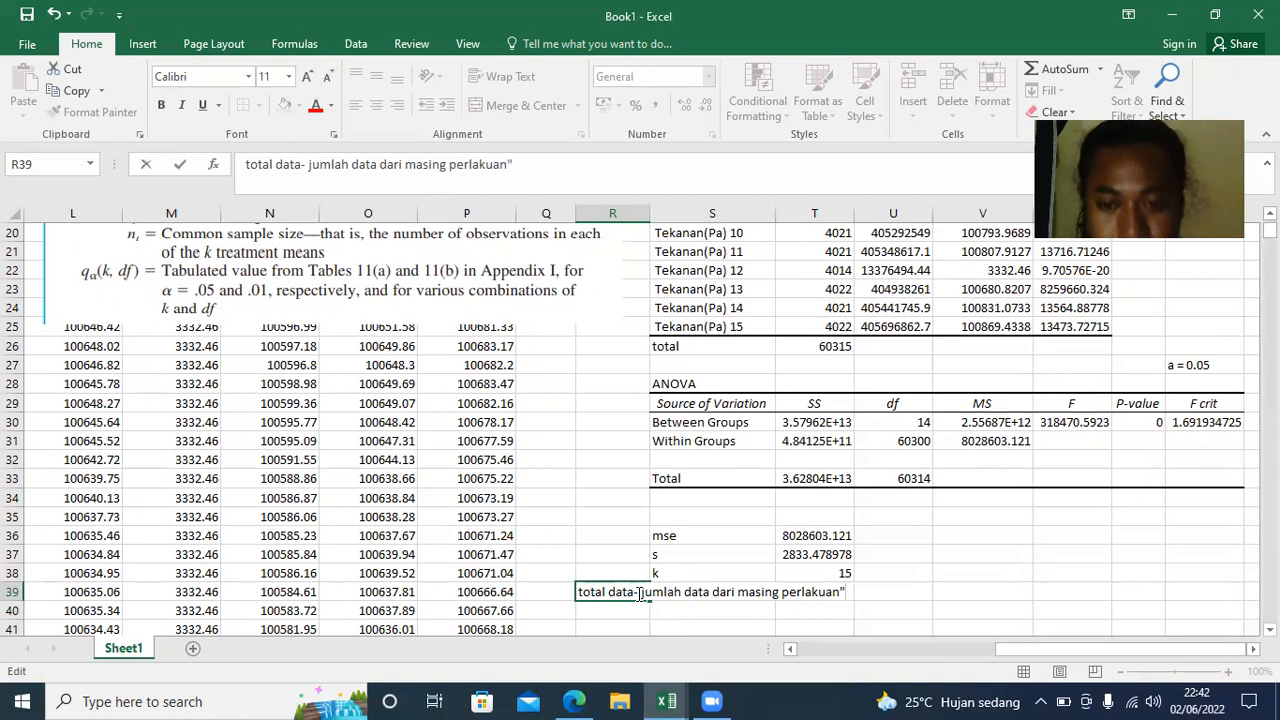
pyautogui.press('BackSpace')
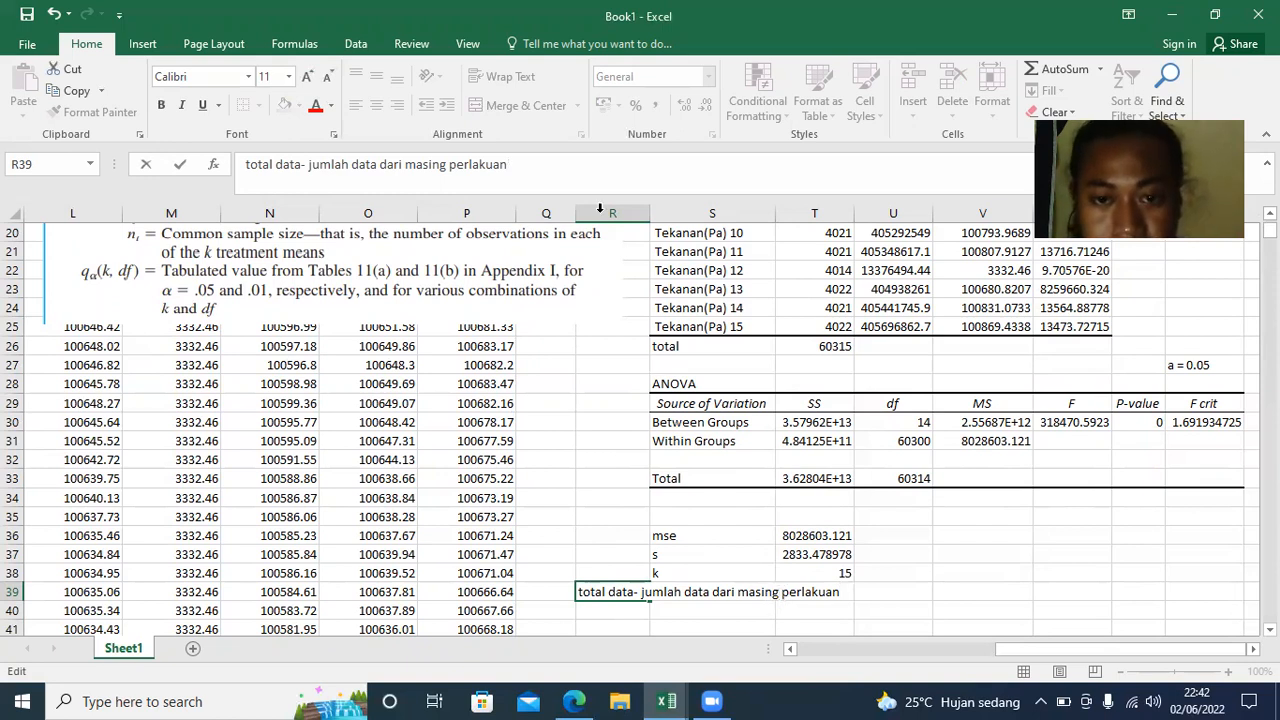
# - Fit the width of column R to the full note beside the df label
pyautogui.click(640, 214)
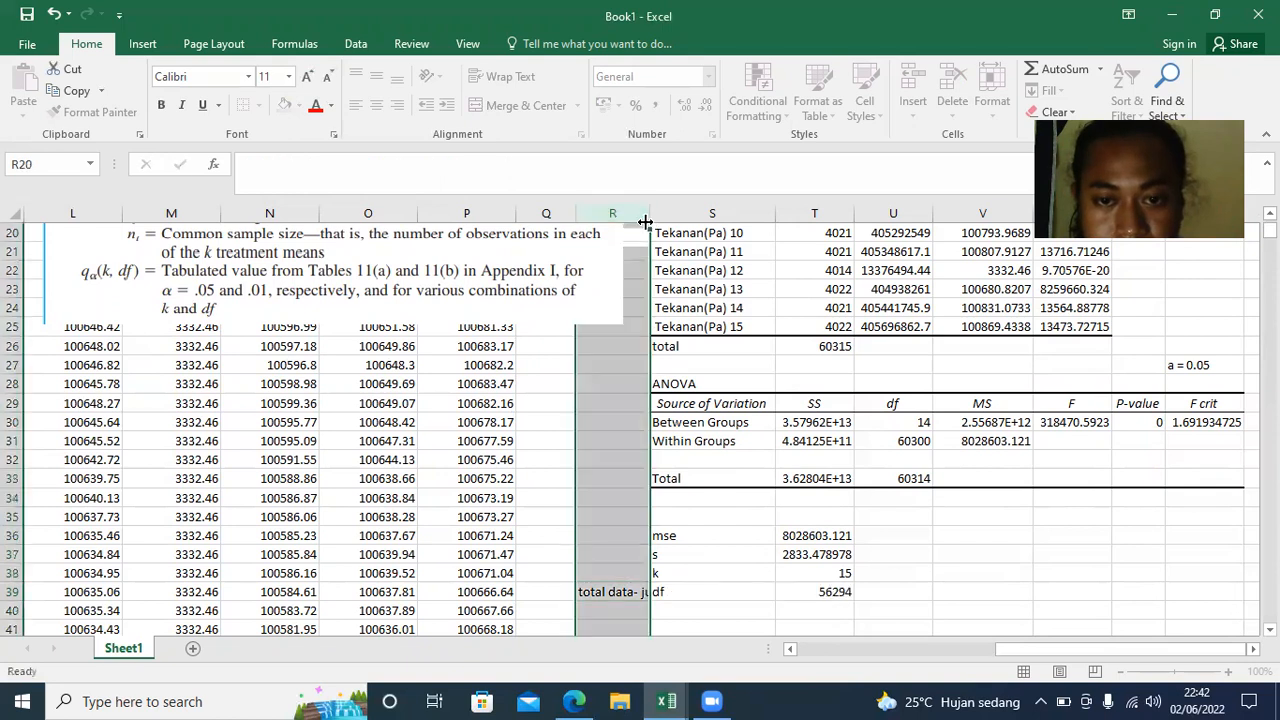
pyautogui.doubleClick(645, 214)
pyautogui.click(878, 441)
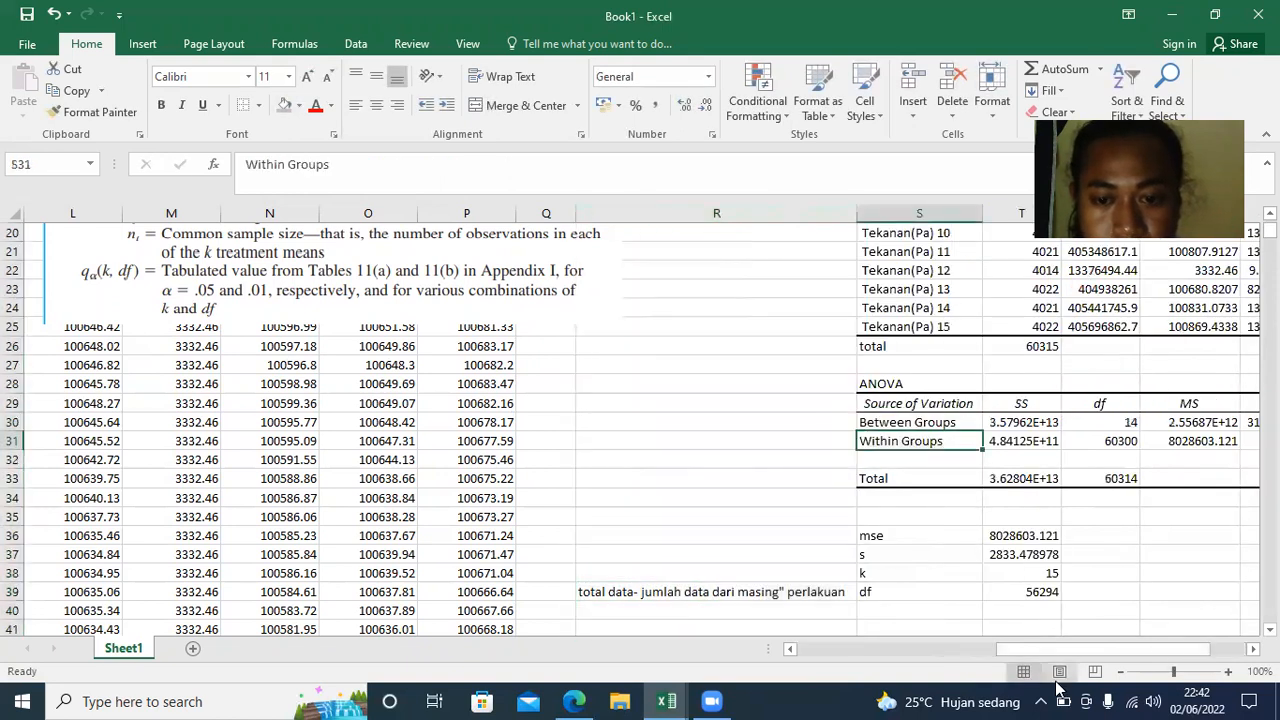
pyautogui.moveTo(1040, 652); pyautogui.dragTo(1059, 649)
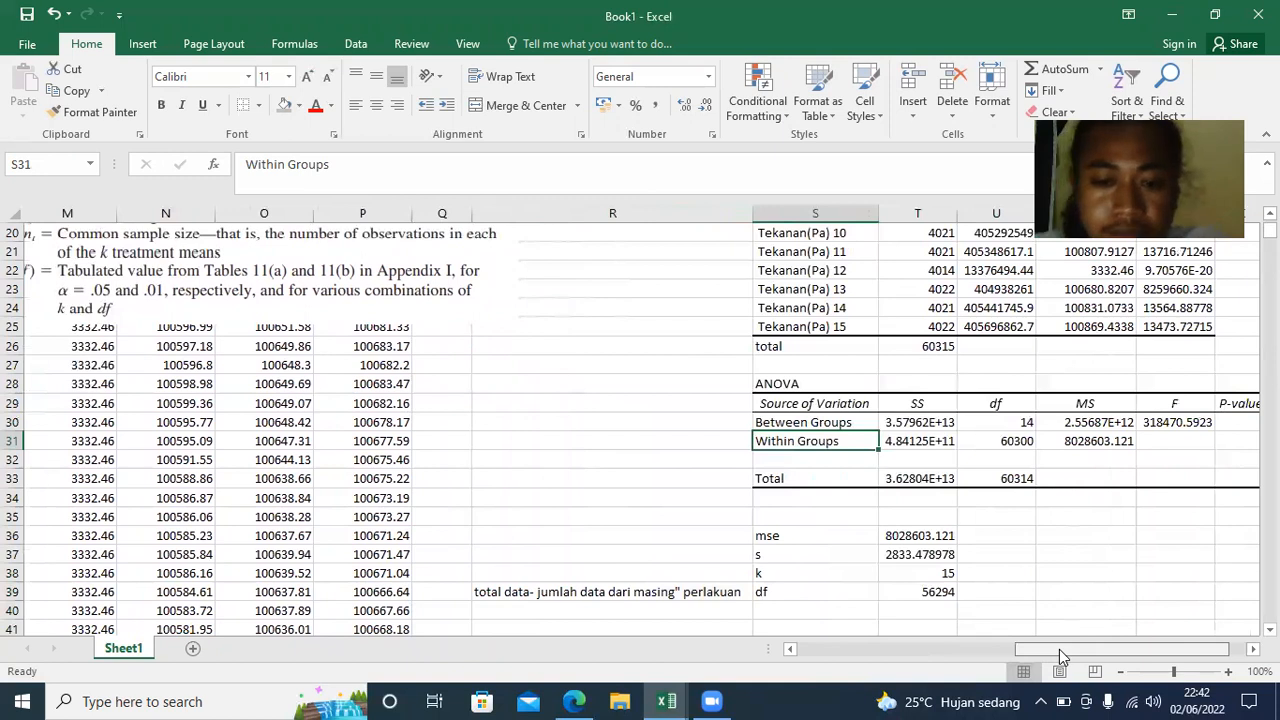
pyautogui.click(552, 592)
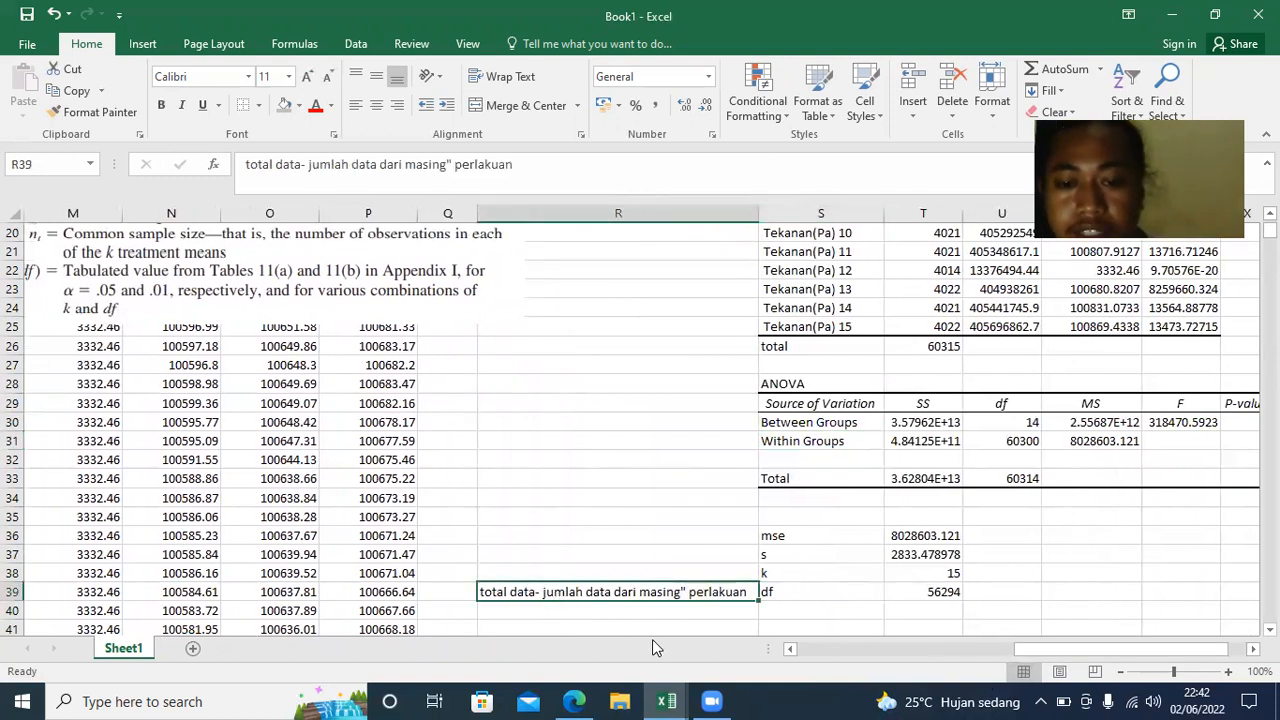
# - Move the yardstick formula picture down and to the right, and enter the label "q" in S40
pyautogui.click(775, 610)
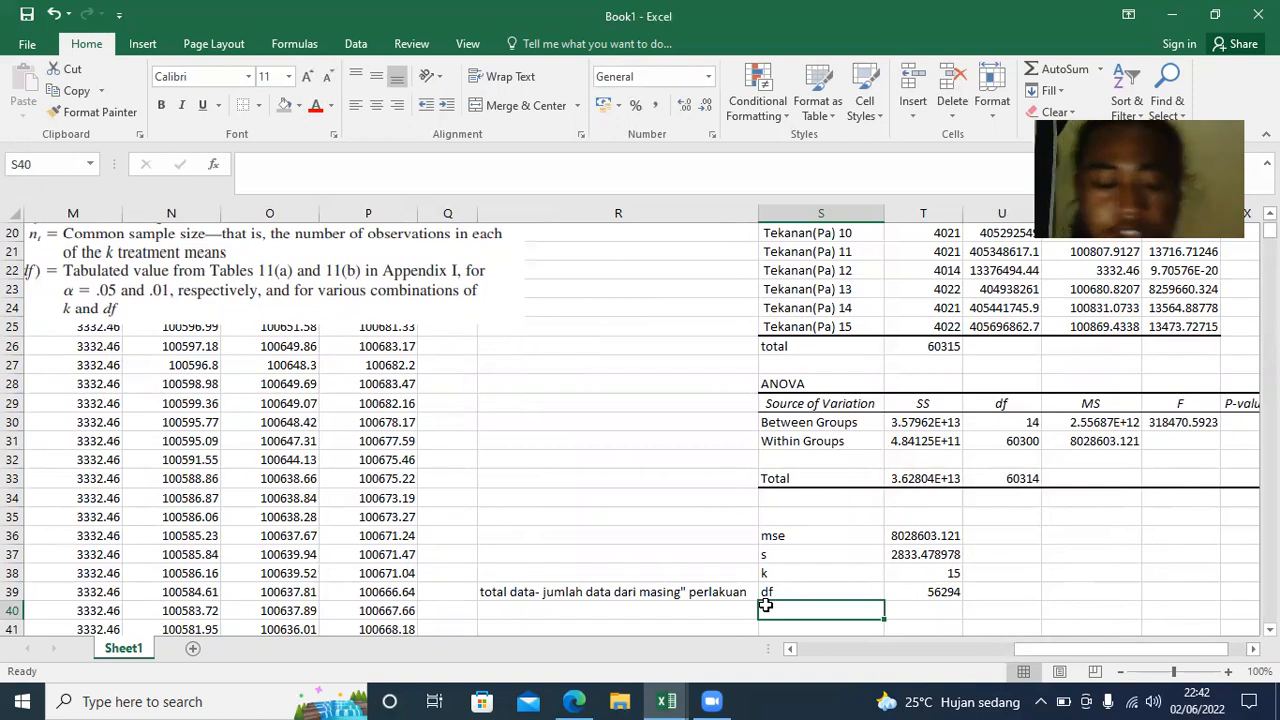
pyautogui.moveTo(216, 294); pyautogui.dragTo(433, 381)
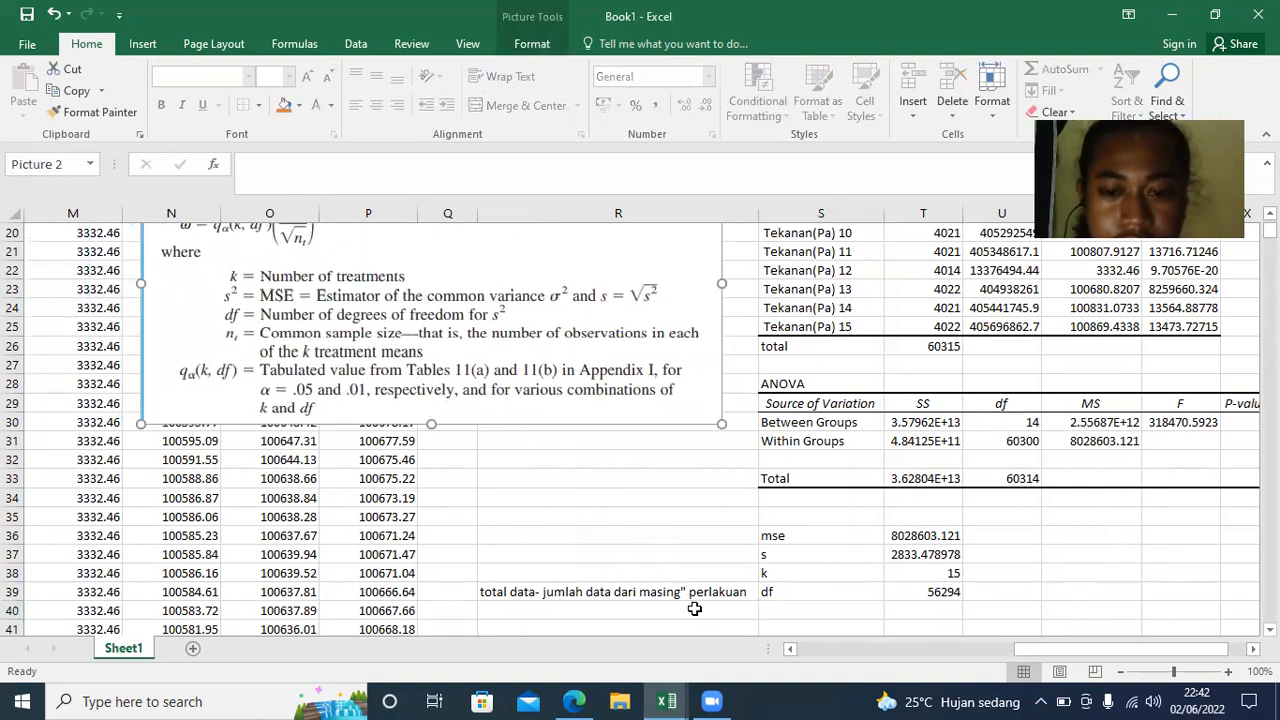
pyautogui.doubleClick(777, 606)
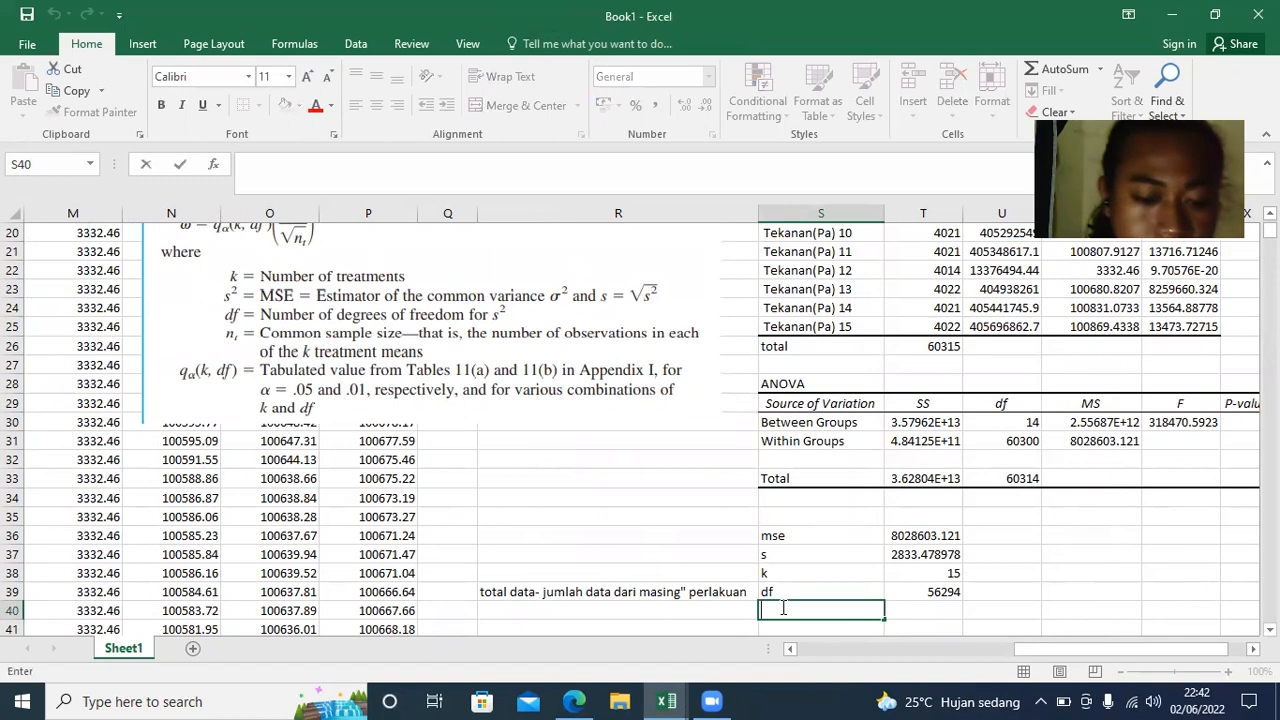
pyautogui.write('q')
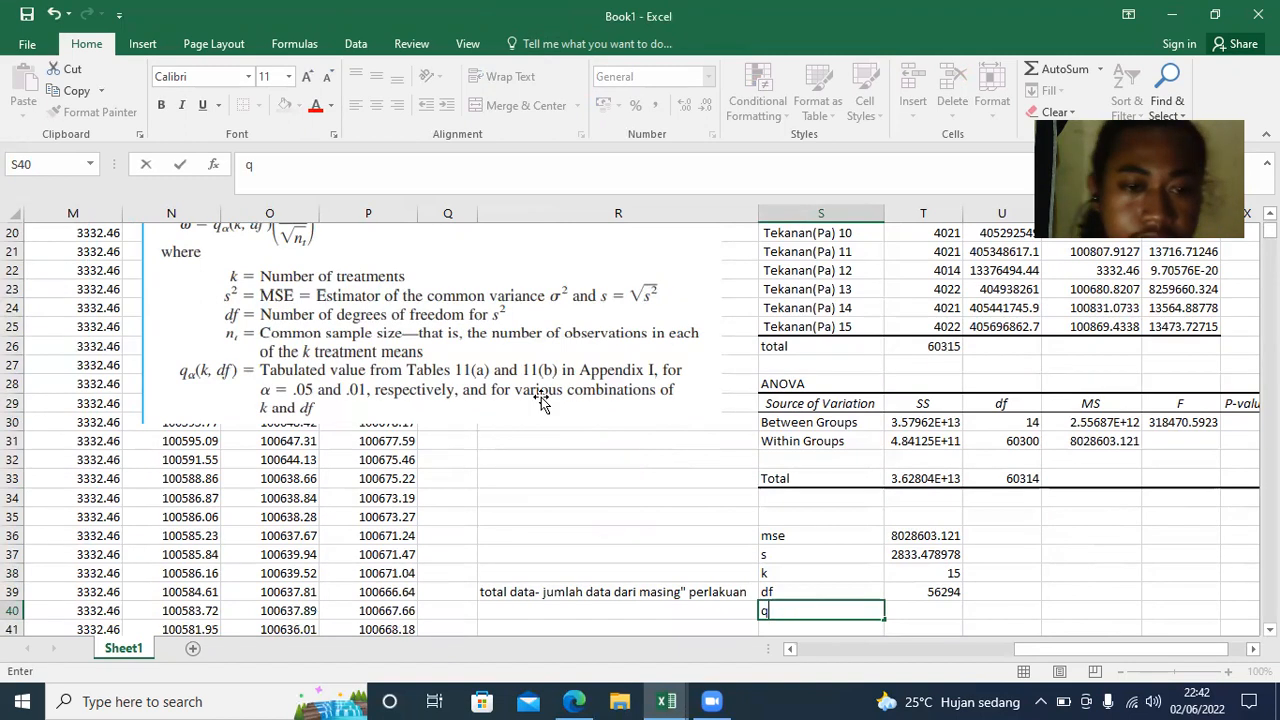
# - Move the yardstick picture lower so its whole formula shows beside the results, and extend the label in S40 to "q(15,"
pyautogui.moveTo(439, 414); pyautogui.dragTo(281, 591)
pyautogui.moveTo(220, 527); pyautogui.dragTo(218, 513)
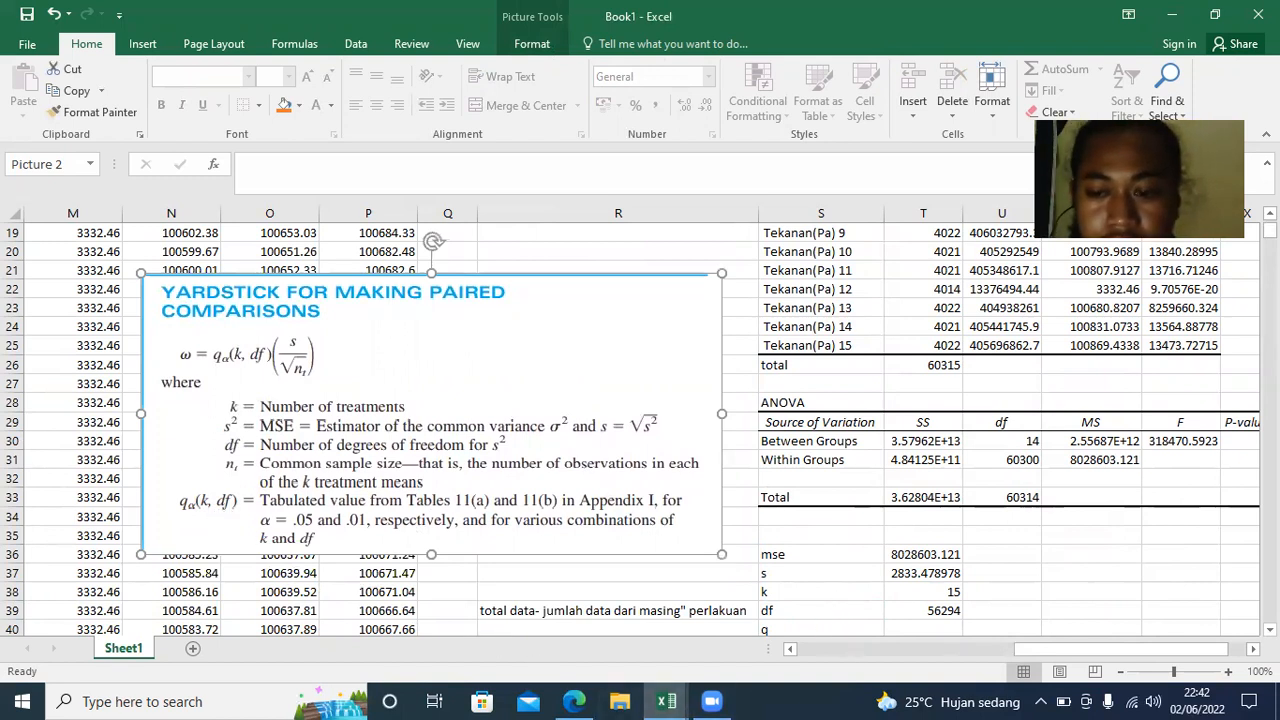
pyautogui.scroll(-1, 1249, 626)
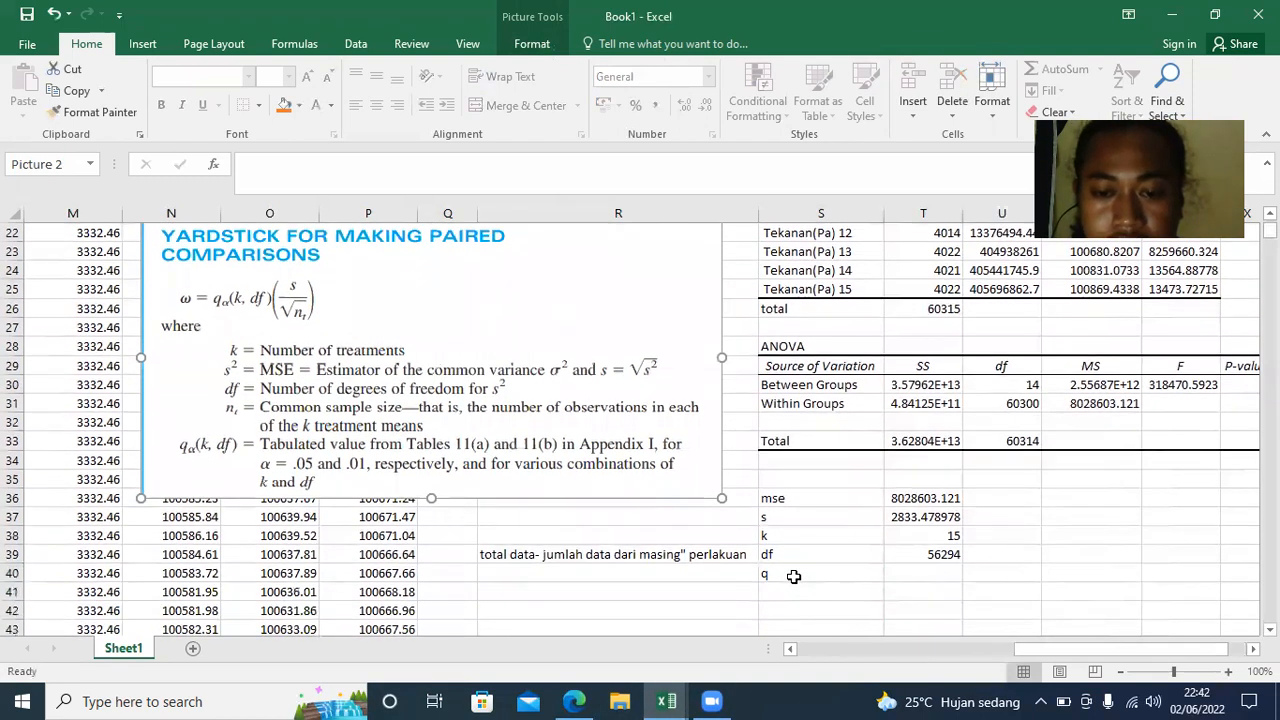
pyautogui.doubleClick(794, 573)
pyautogui.write('(')
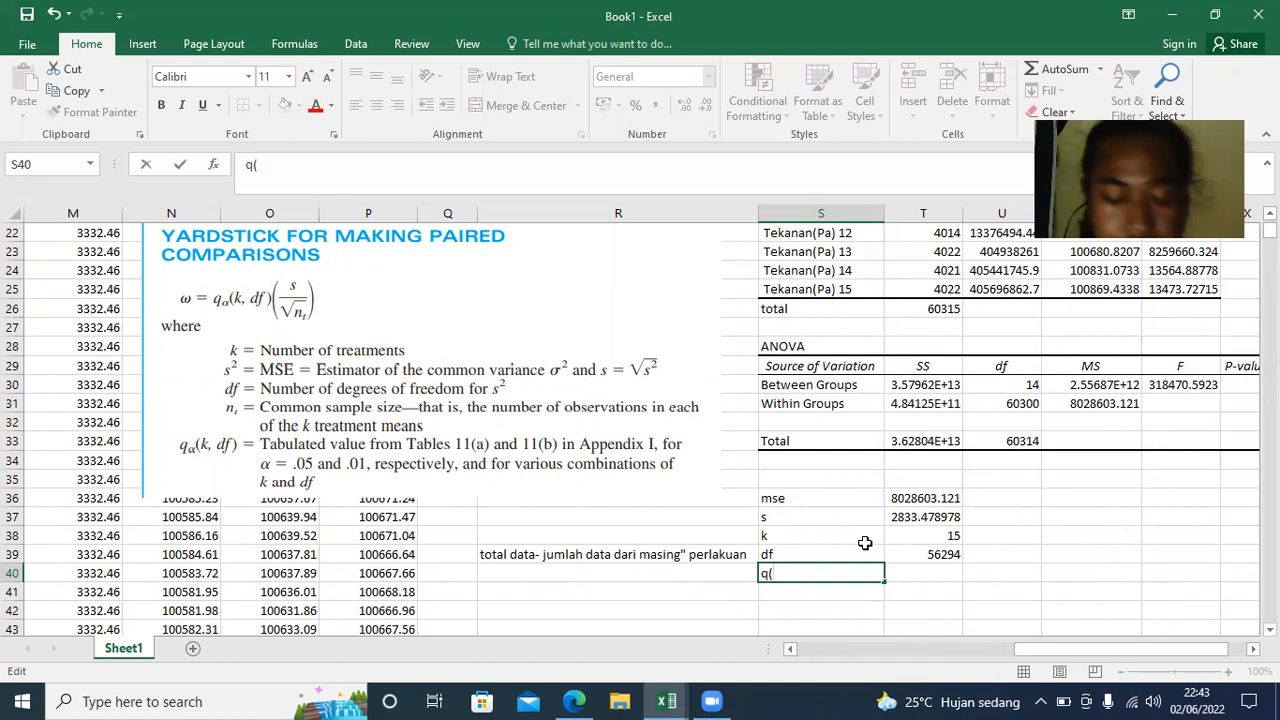
pyautogui.write('15,')
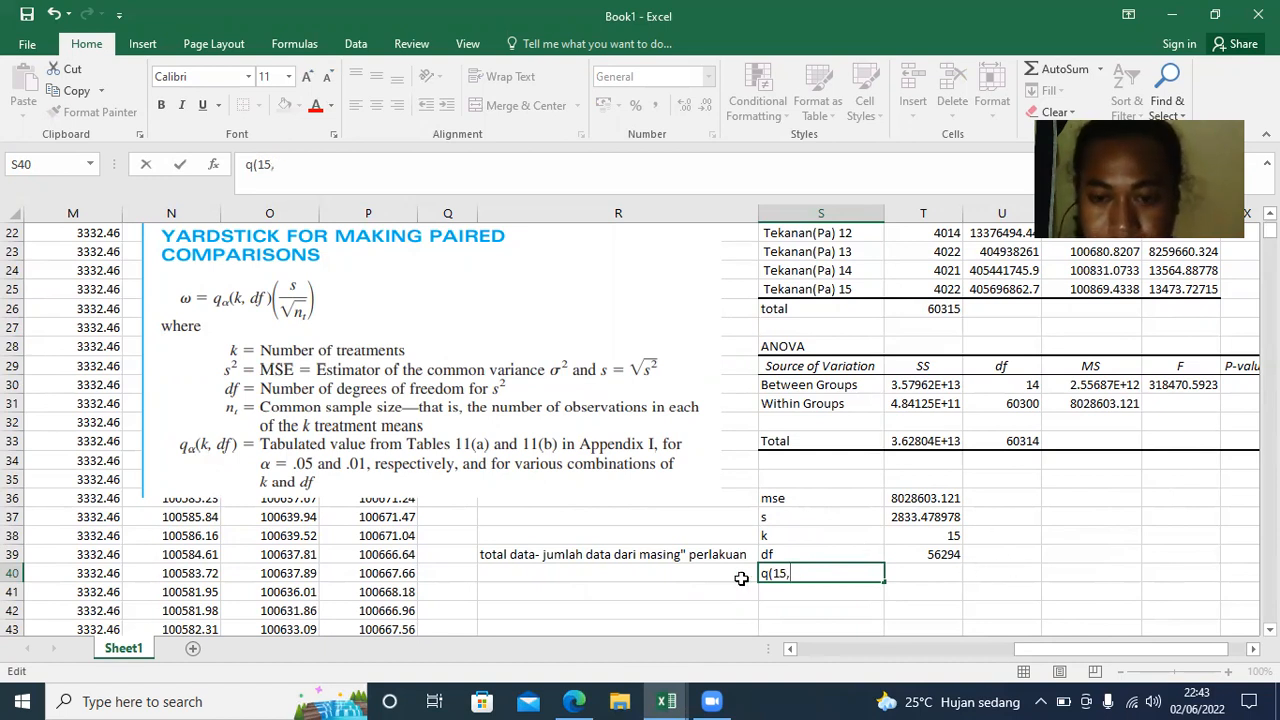
# - Try to copy the df value from T39 into the unfinished q label in S40
pyautogui.click(904, 554)
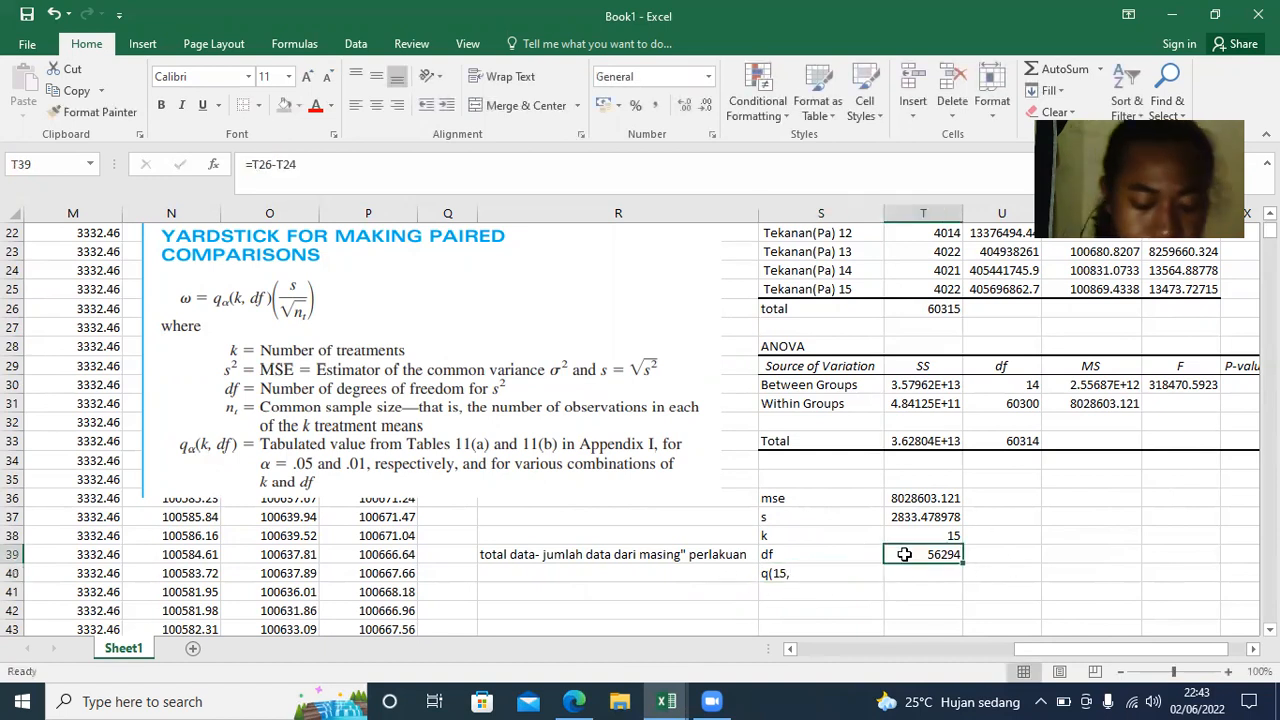
pyautogui.hotkey('ctrl', 'c')
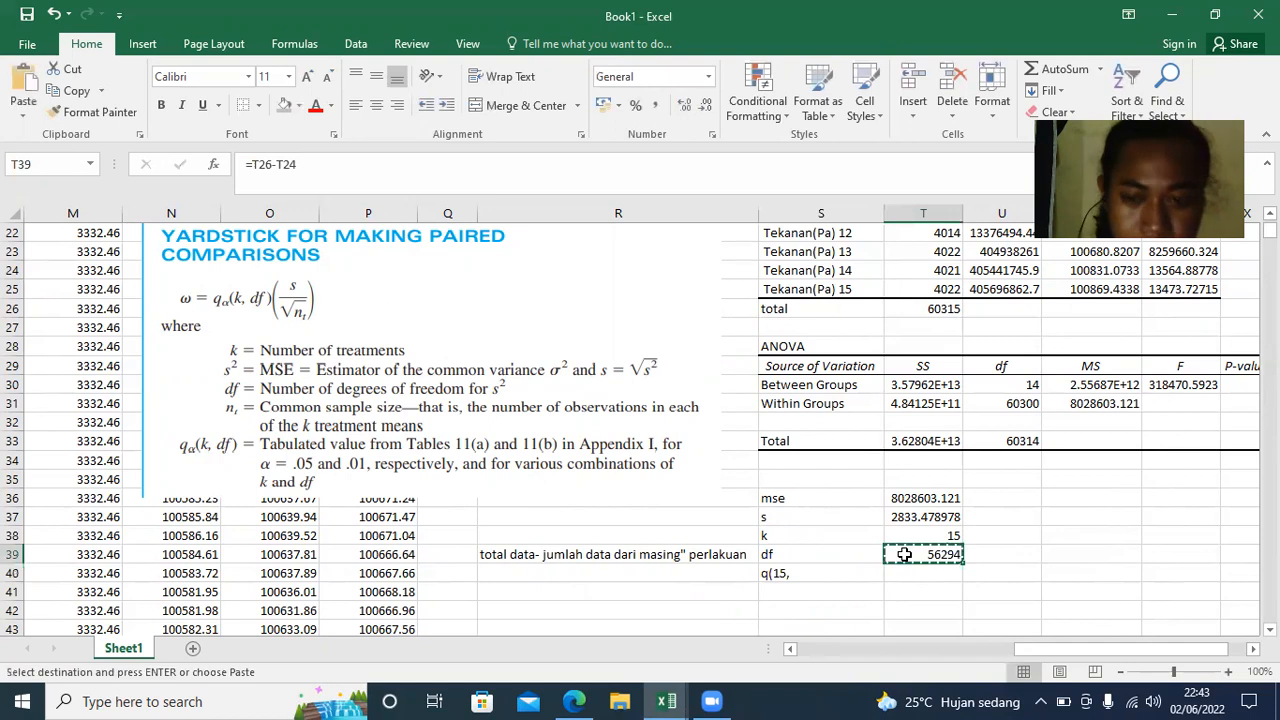
pyautogui.click(805, 588)
pyautogui.doubleClick(804, 573)
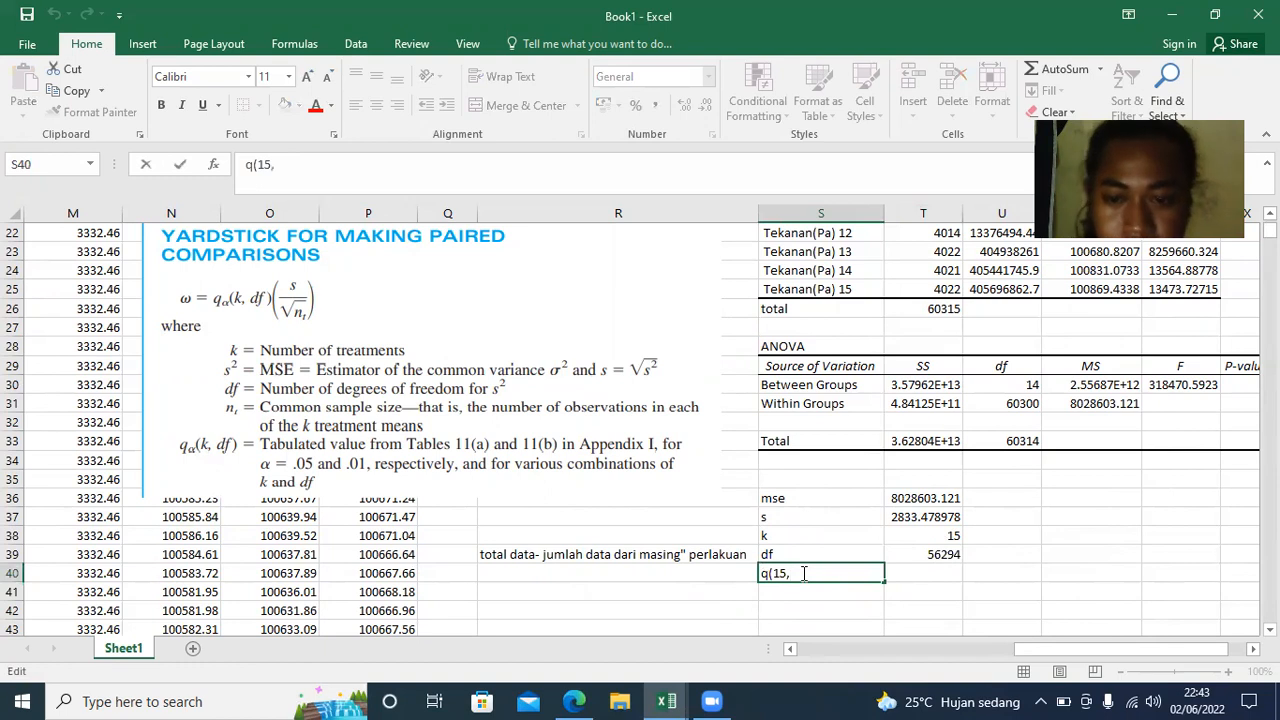
pyautogui.click(906, 552)
pyautogui.doubleClick(934, 552)
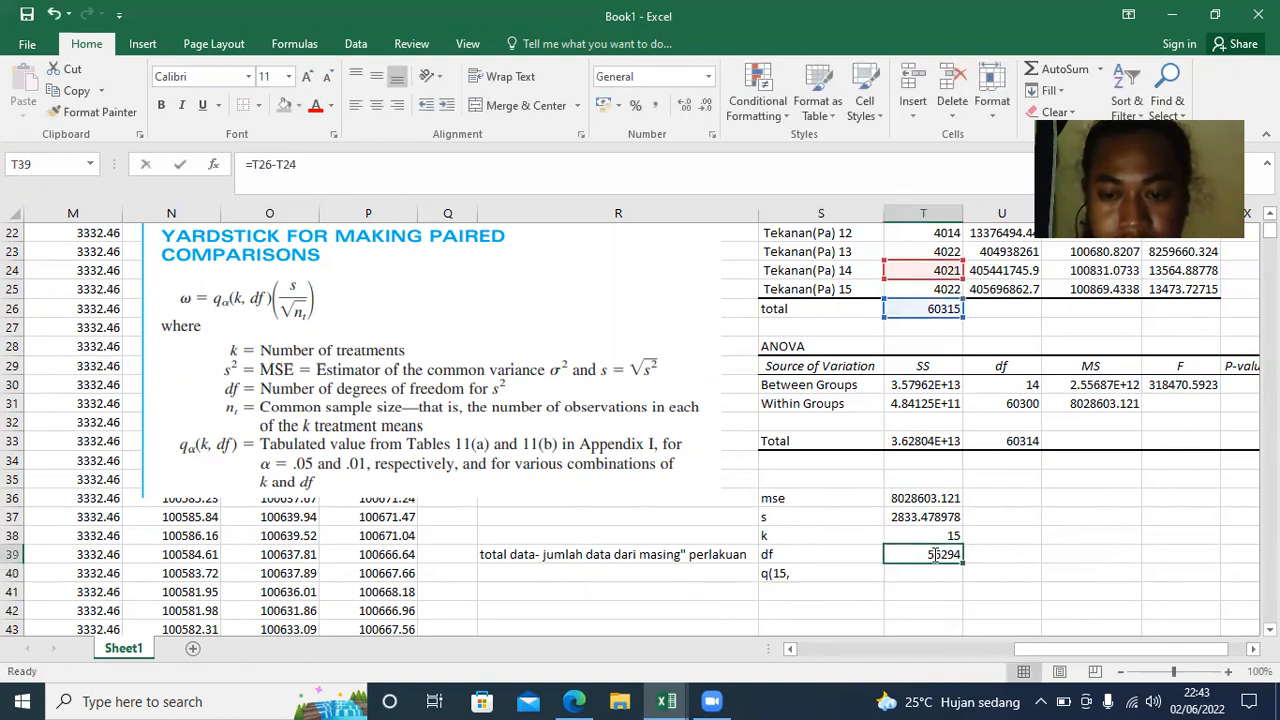
pyautogui.press('Return')
pyautogui.press('Return')
pyautogui.press('Return')
pyautogui.press('Return')
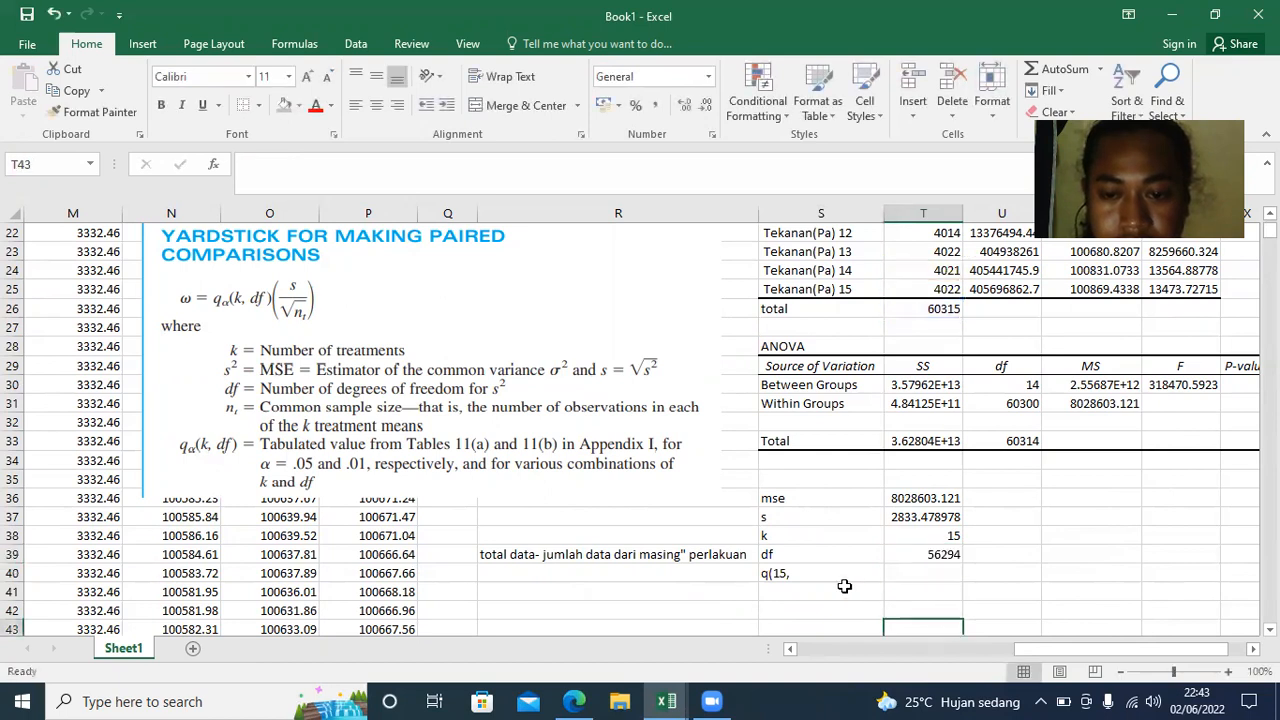
# - Complete the label in S40 so it reads "q(15,56294)"
pyautogui.doubleClick(808, 572)
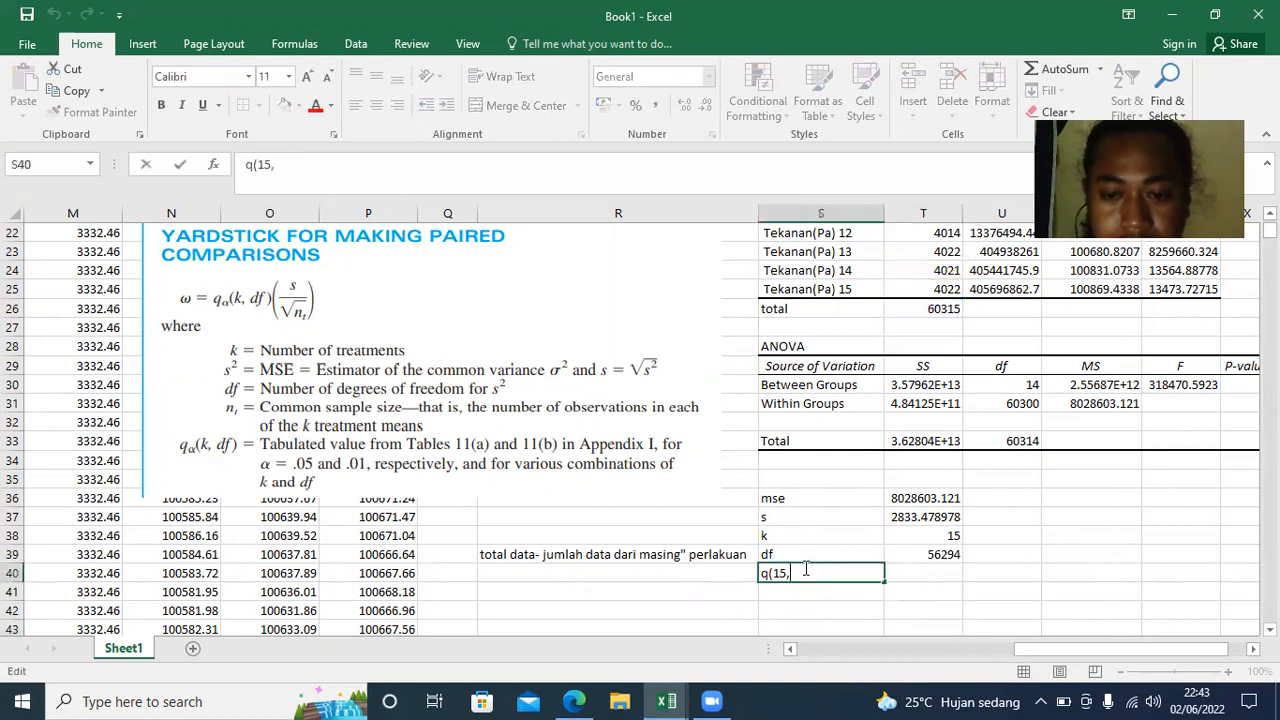
pyautogui.write('56294')
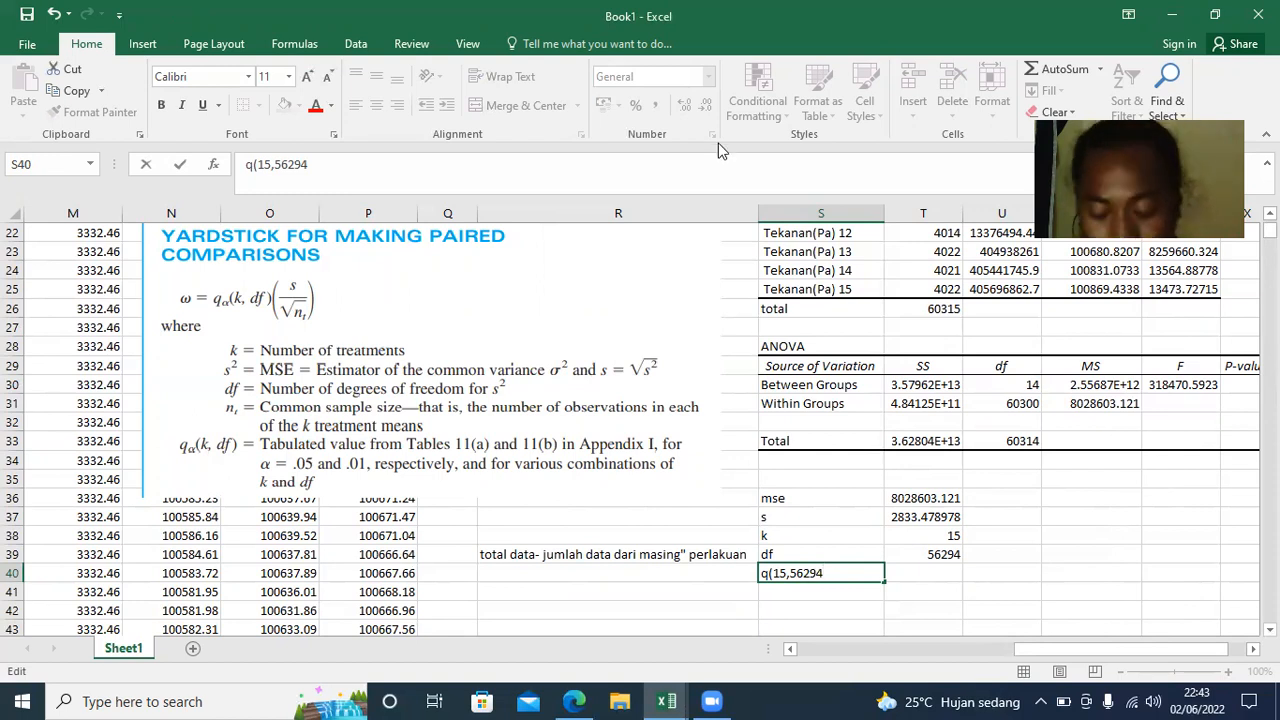
pyautogui.scroll(-2, 280, 444)
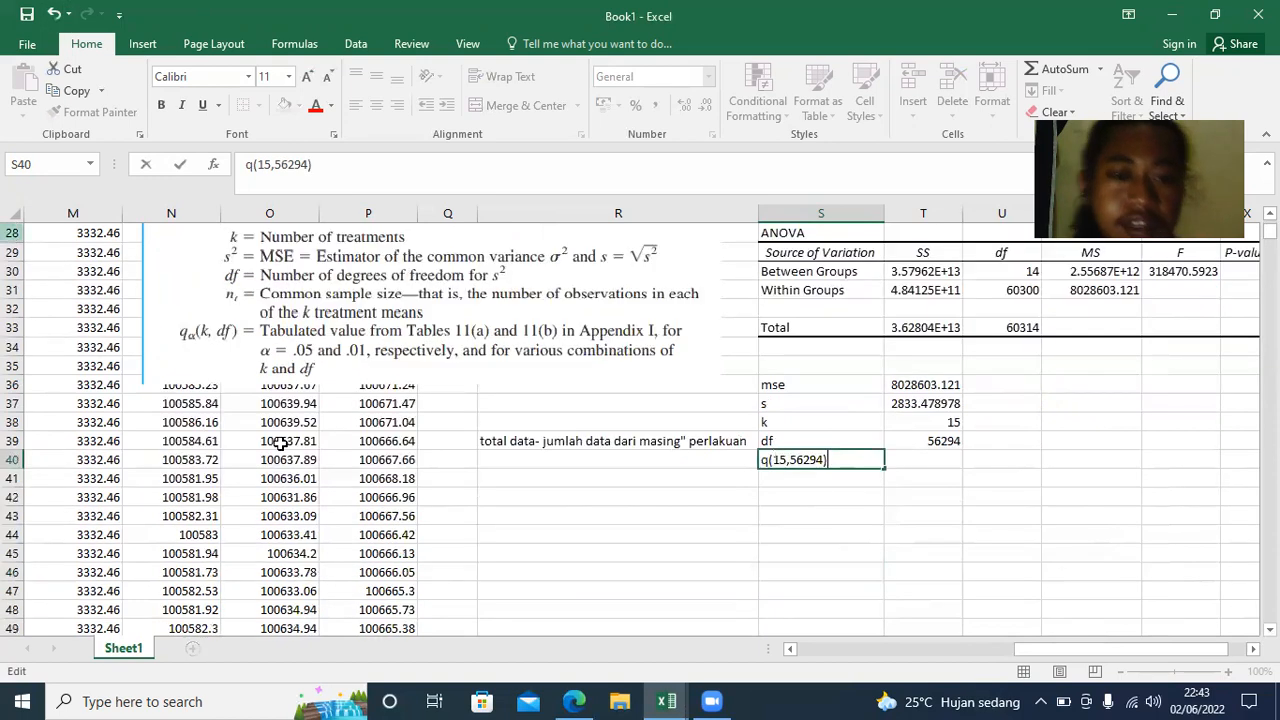
# - Move the yardstick picture slightly down and to the left, so its whole formula shows beside the mse, s, k, df and q rows
pyautogui.moveTo(300, 300); pyautogui.dragTo(261, 393)
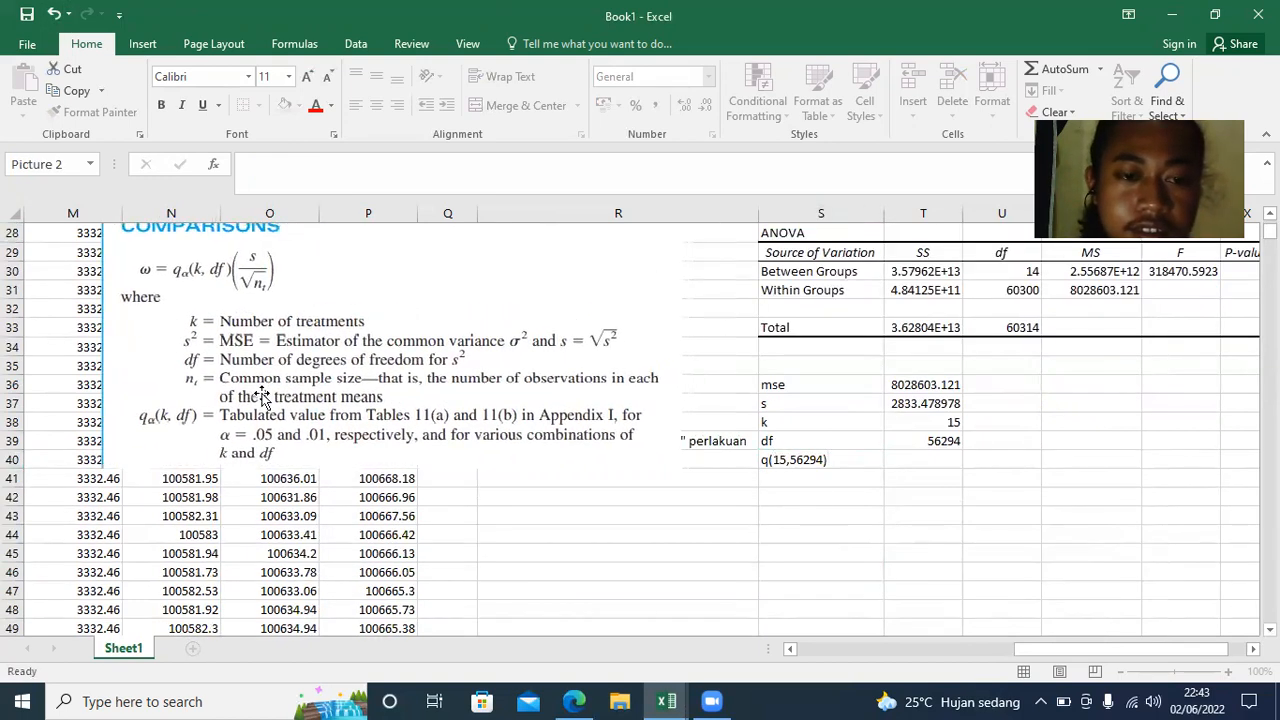
pyautogui.scroll(-1, 259, 400)
pyautogui.moveTo(198, 335); pyautogui.dragTo(160, 349)
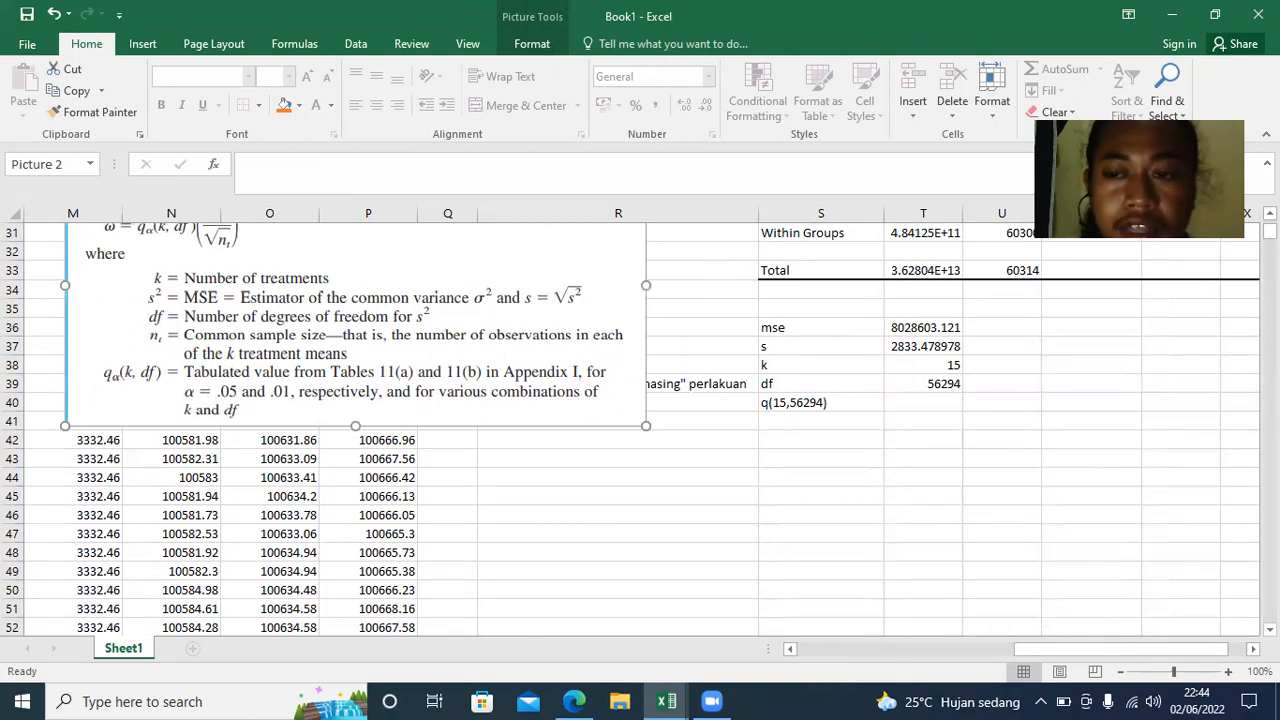
pyautogui.scroll(3, 357, 245)
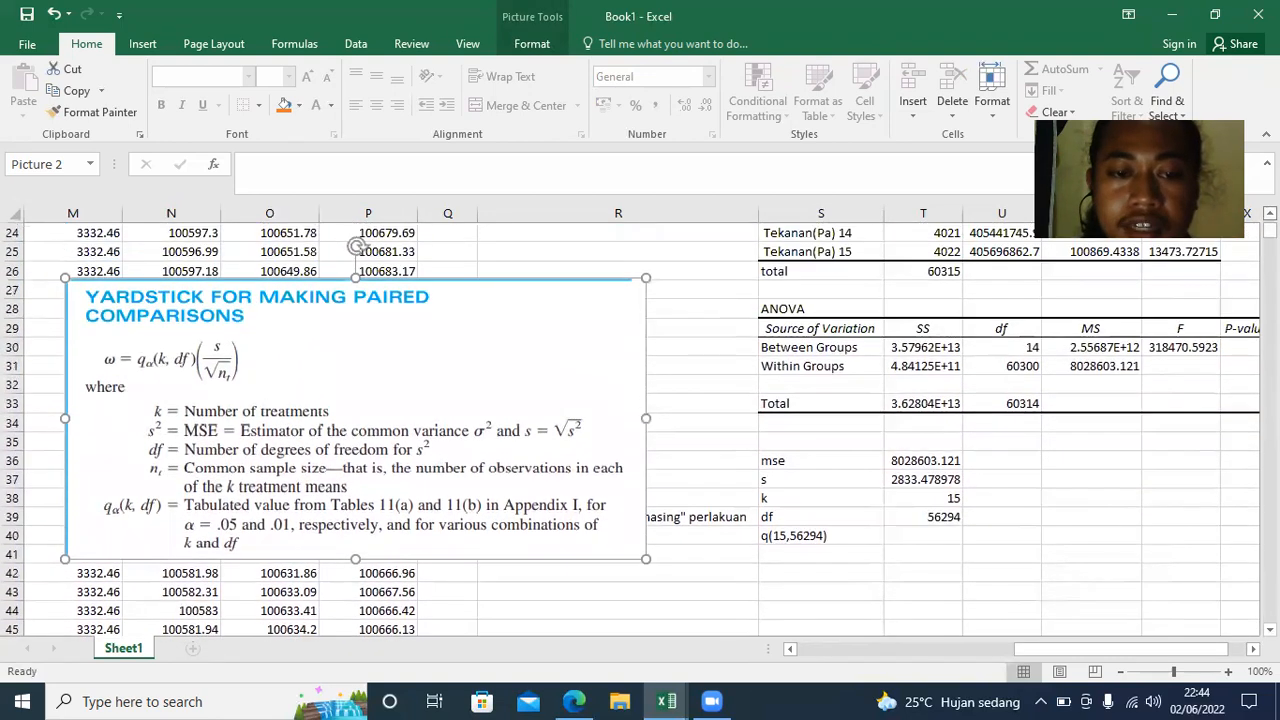
pyautogui.moveTo(423, 404); pyautogui.dragTo(466, 355)
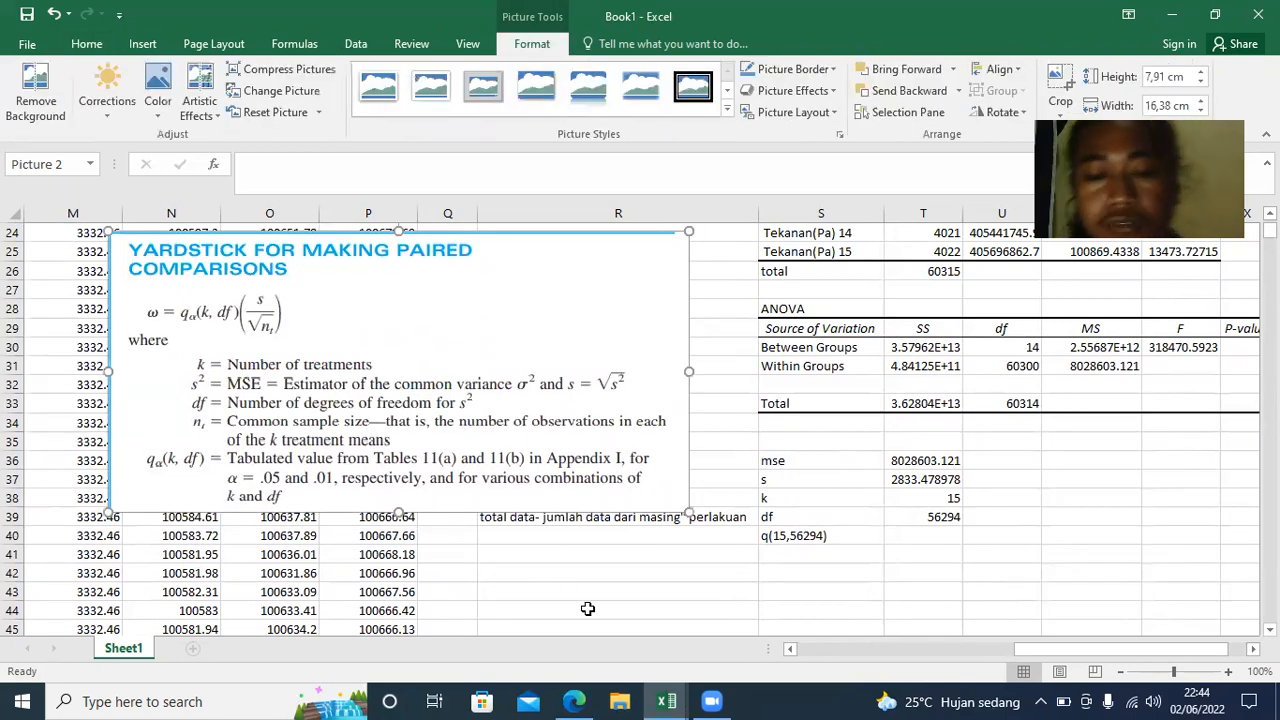
# - Switch to the statistics textbook PDF in Edge and go to page 709
pyautogui.click(574, 701)
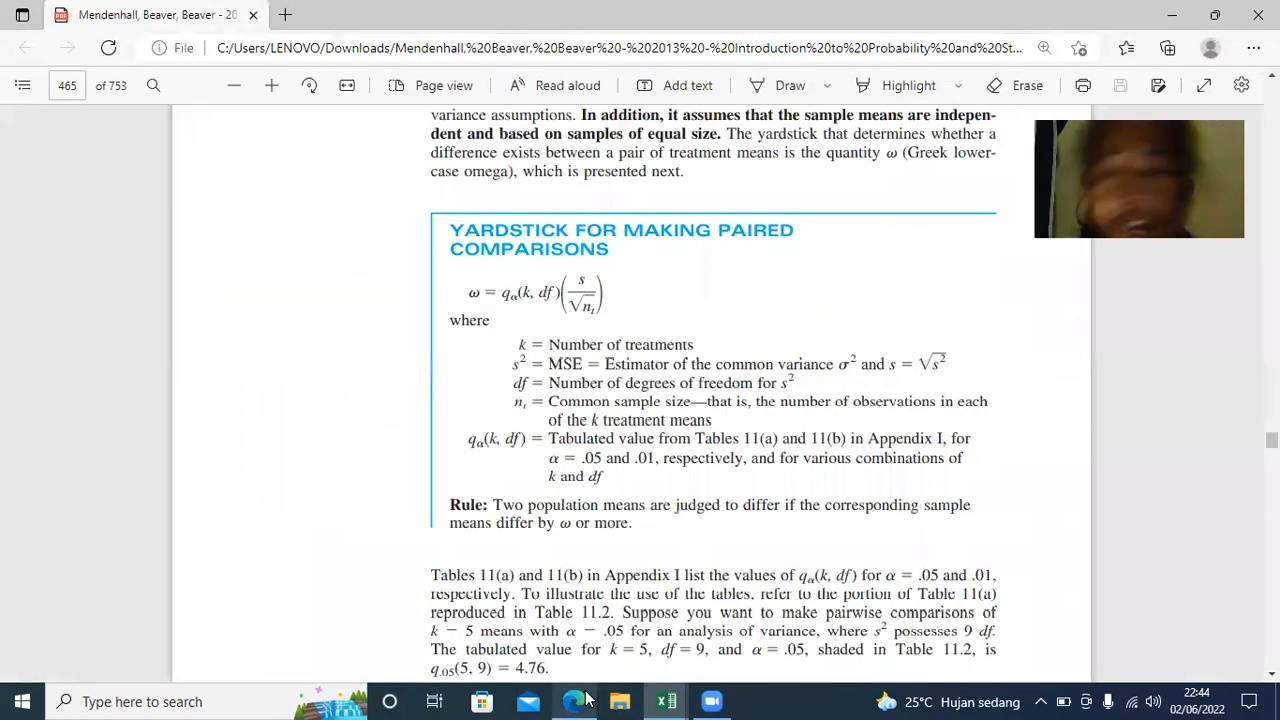
pyautogui.click(67, 87)
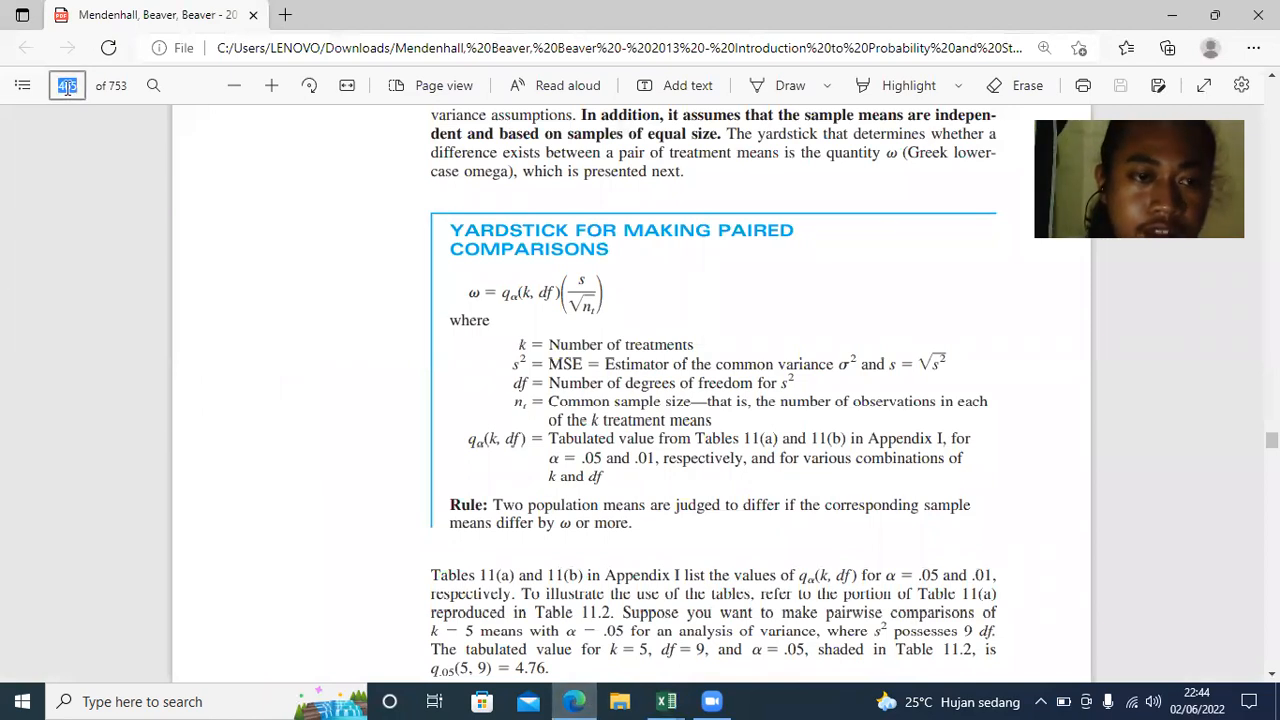
pyautogui.click(77, 83)
pyautogui.press('BackSpace')
pyautogui.press('BackSpace')
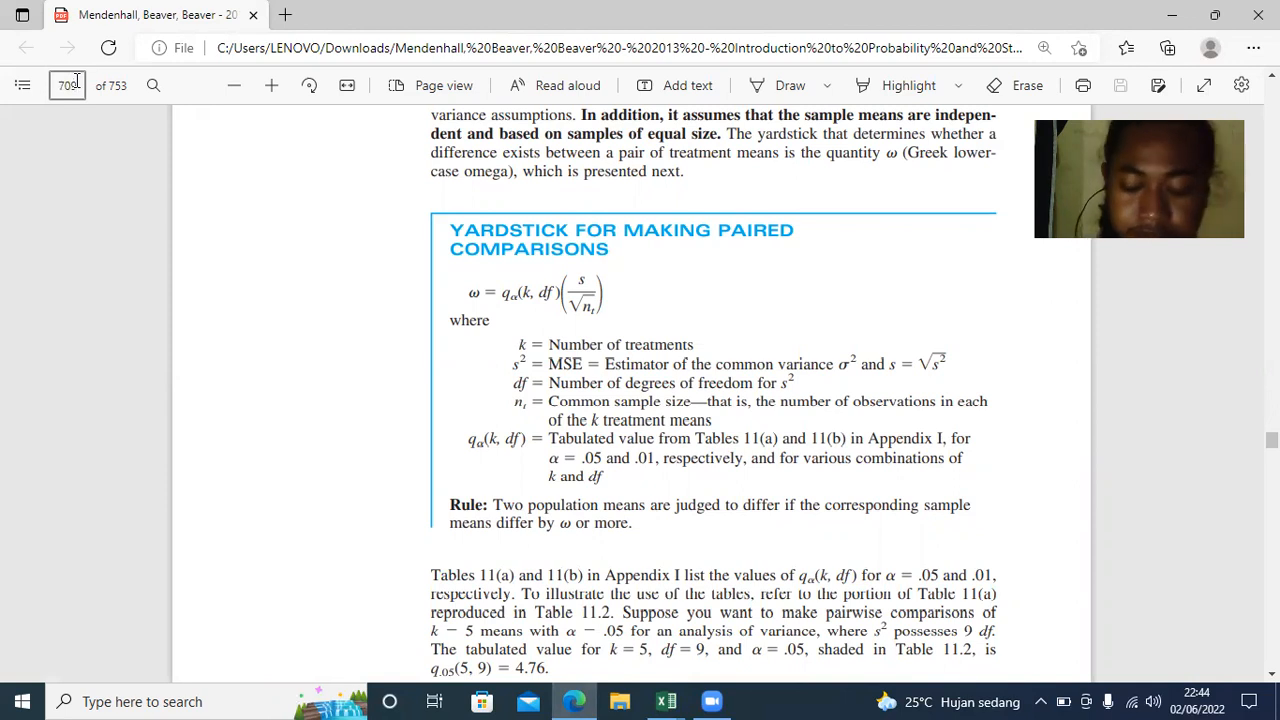
pyautogui.press('Return')
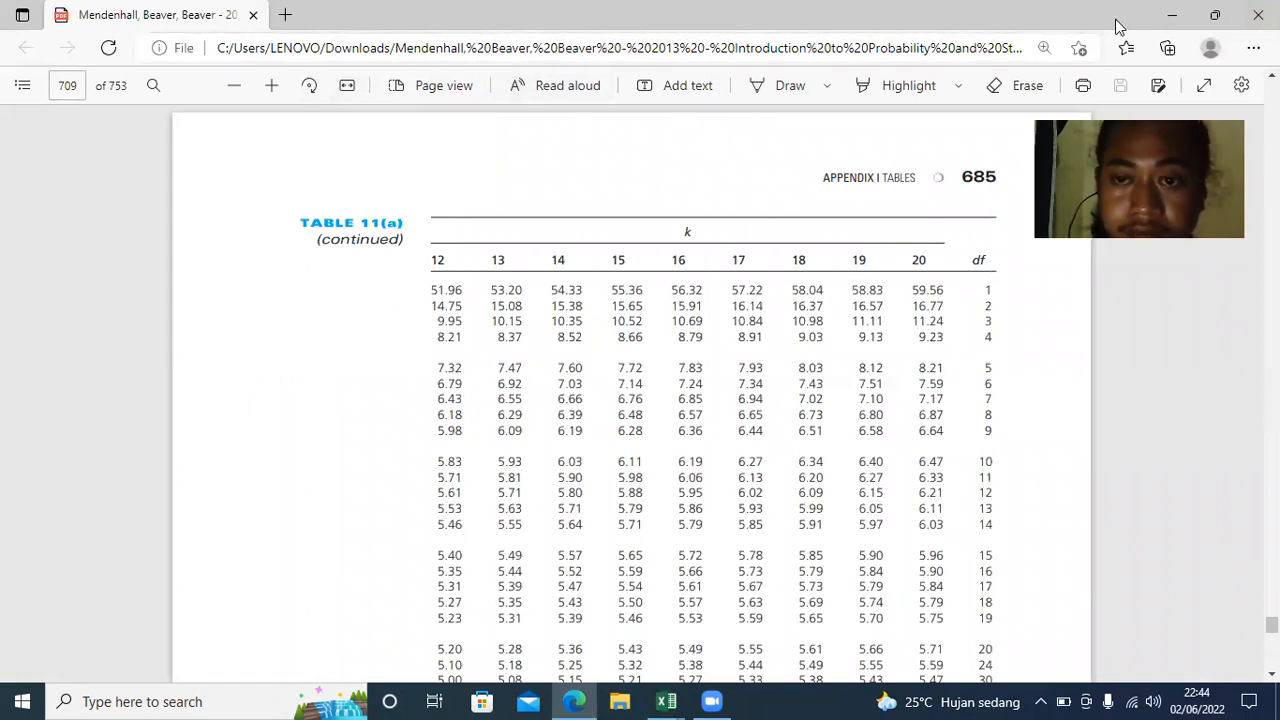
# - Examine Tables 11(a) and 11(b) of the Studentized range, comparing the k = 15 column with the df rows in Table 11(a)
pyautogui.click(1020, 85)
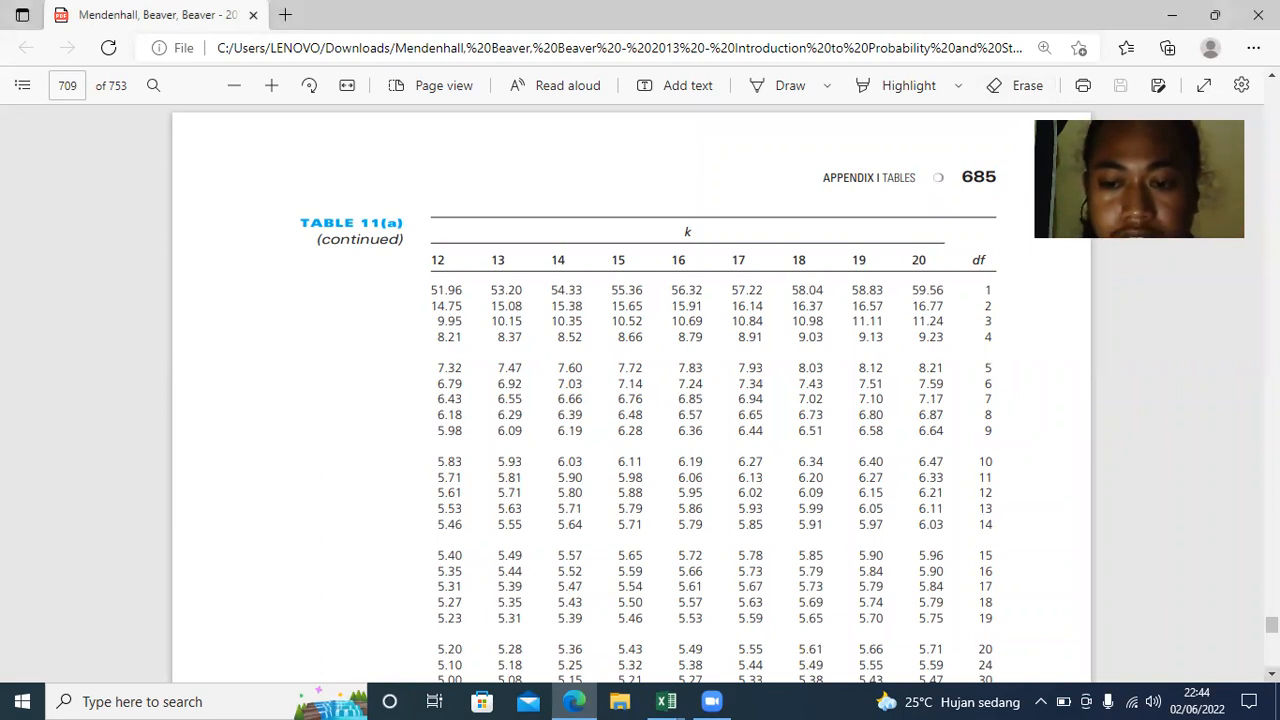
pyautogui.scroll(-3, 932, 526)
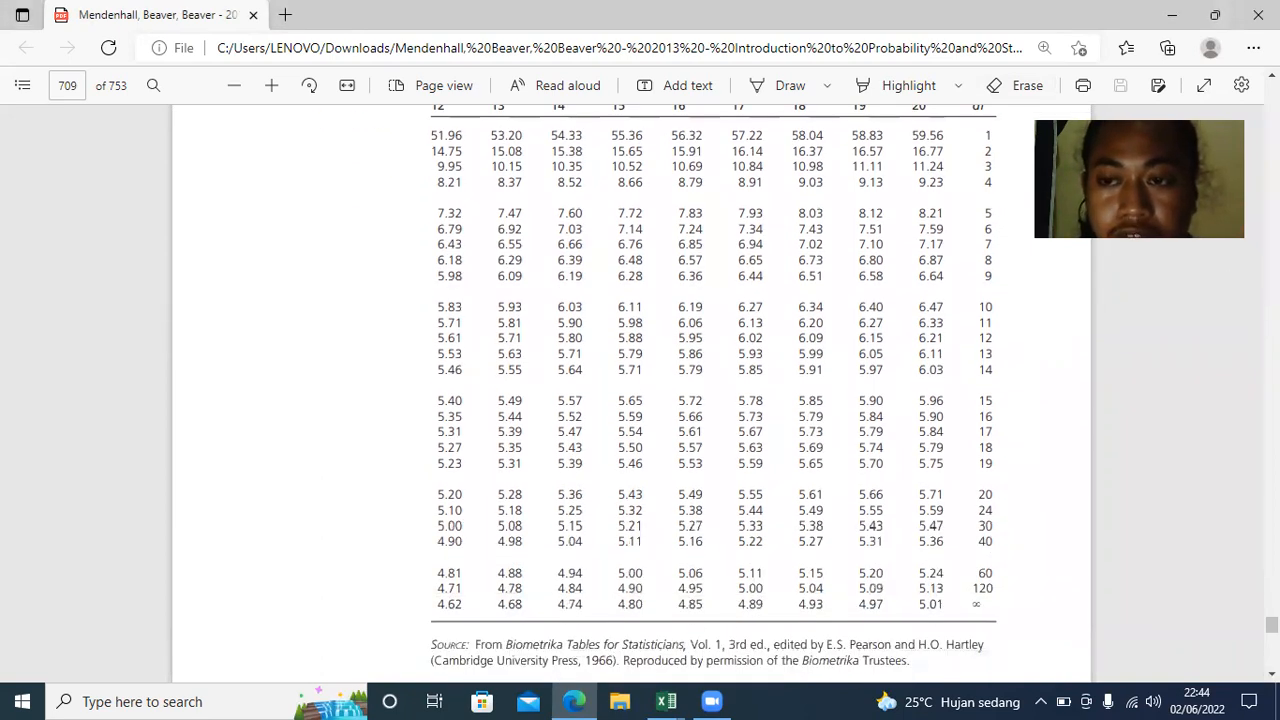
pyautogui.scroll(4, 1228, 274)
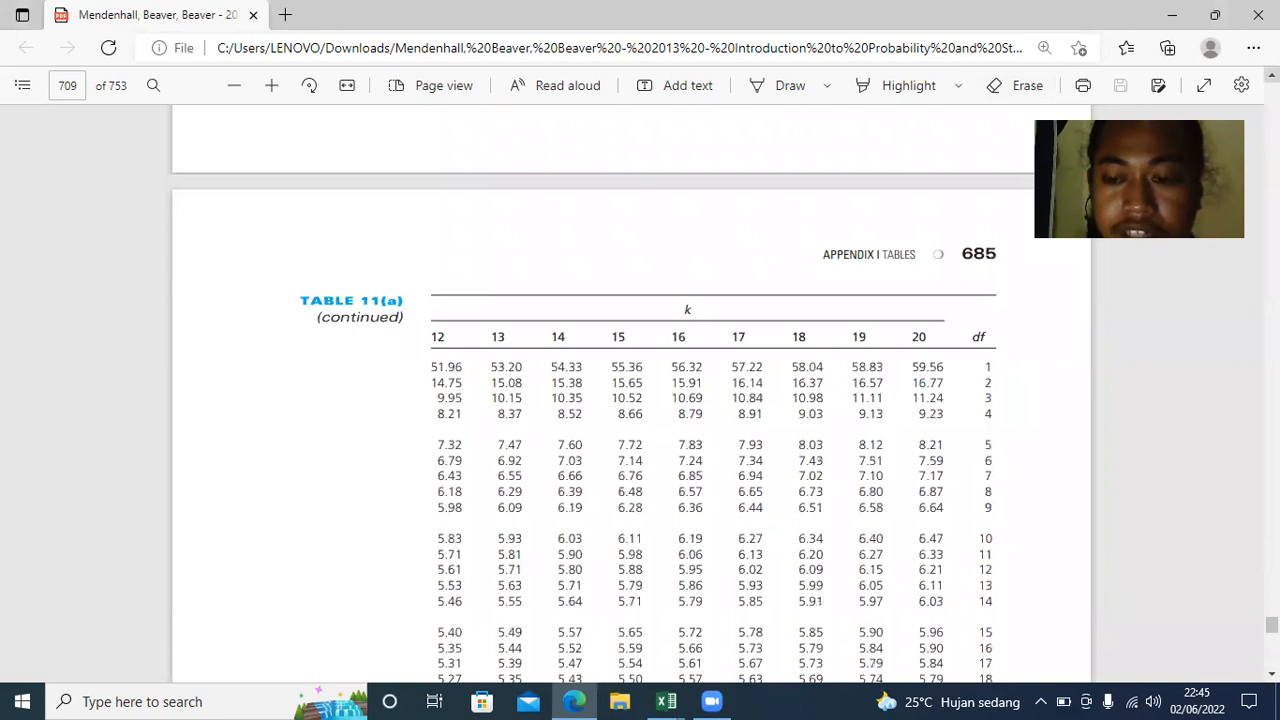
pyautogui.scroll(-10, 631, 400)
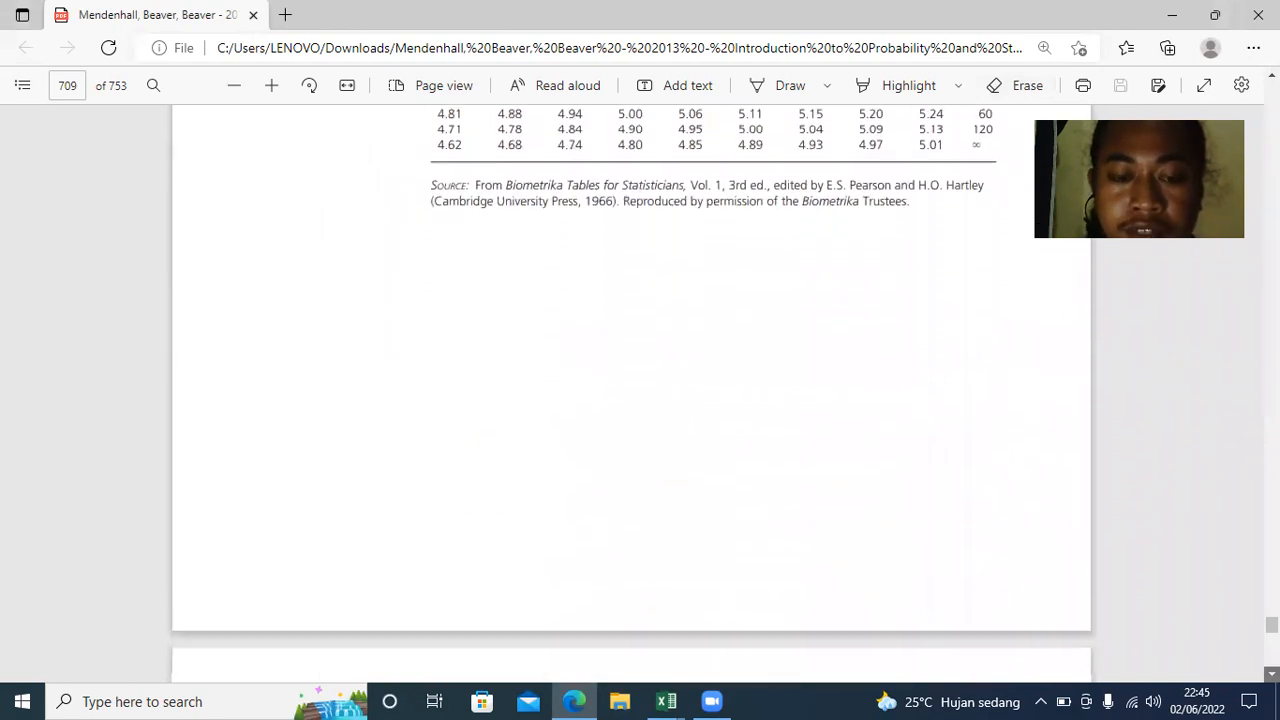
pyautogui.scroll(-3, 631, 400)
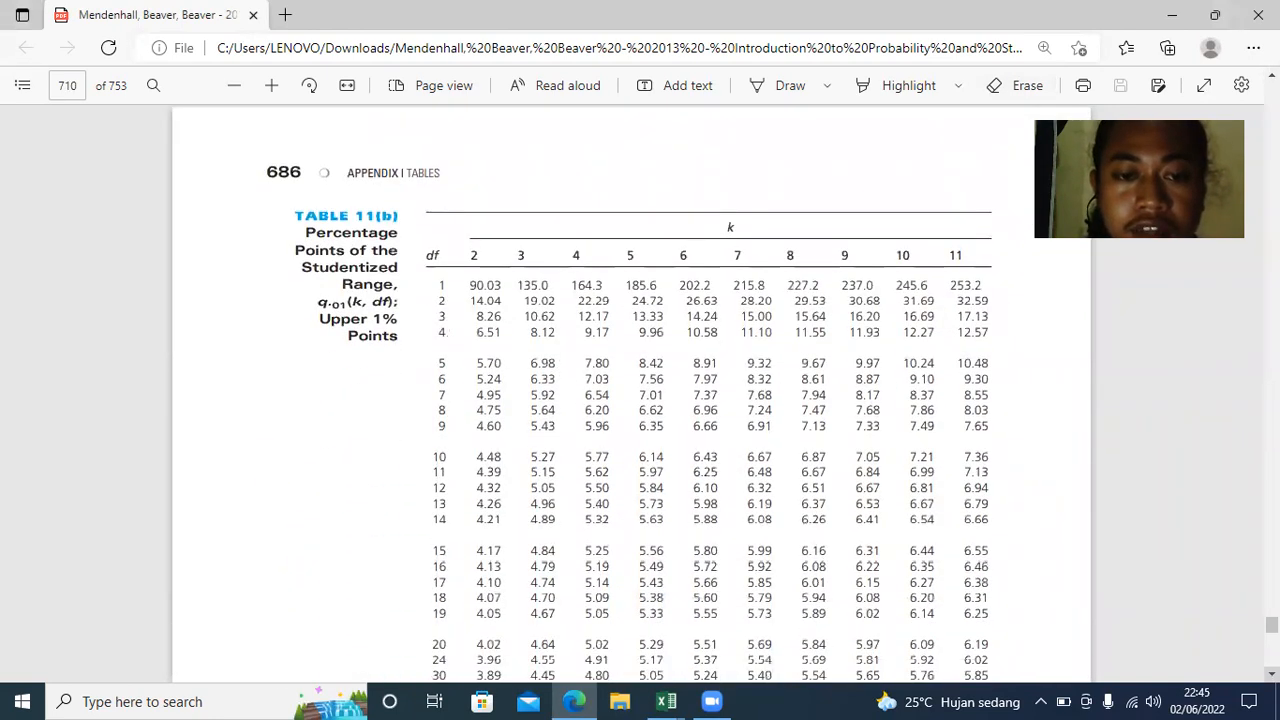
pyautogui.scroll(5, 631, 400)
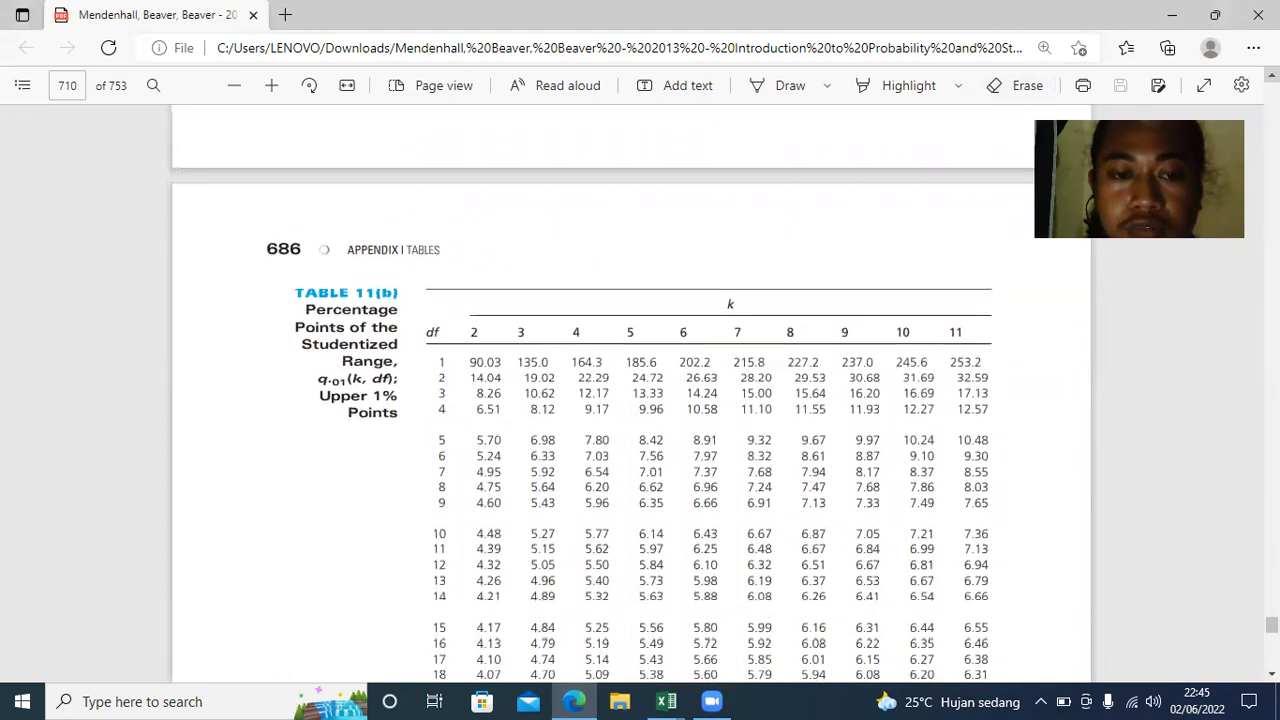
pyautogui.scroll(3, 631, 400)
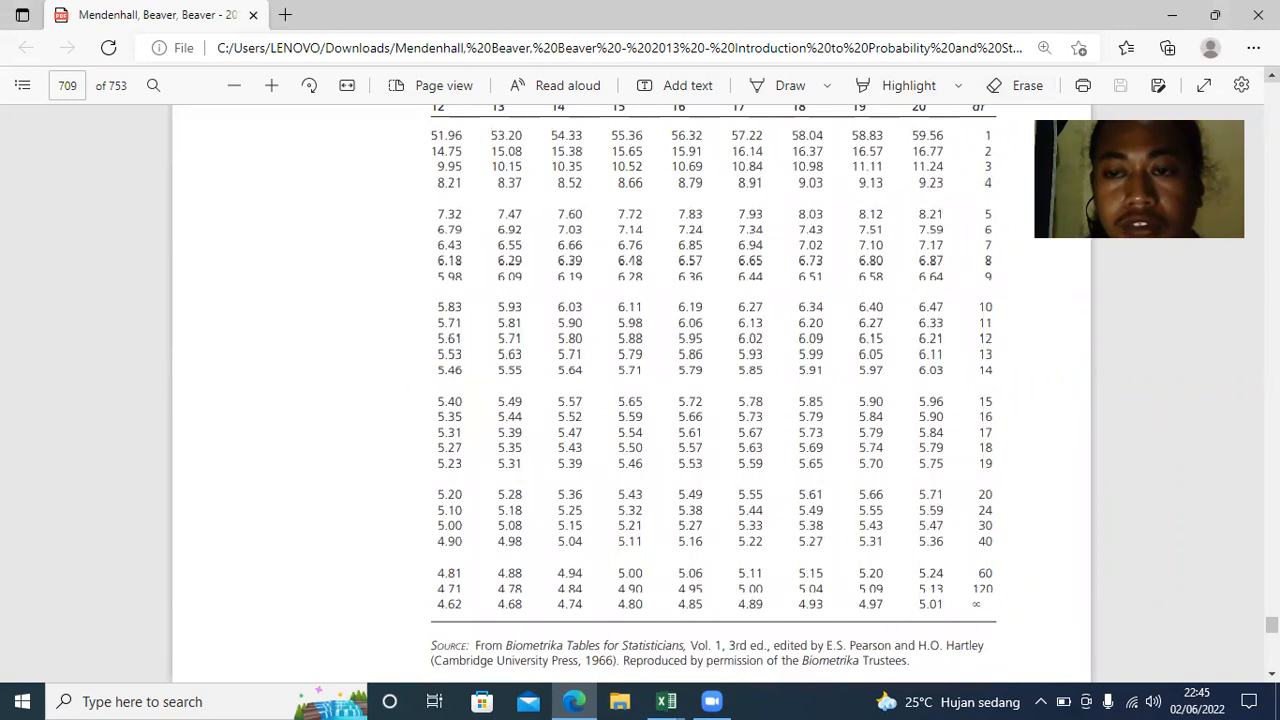
pyautogui.scroll(1, 631, 400)
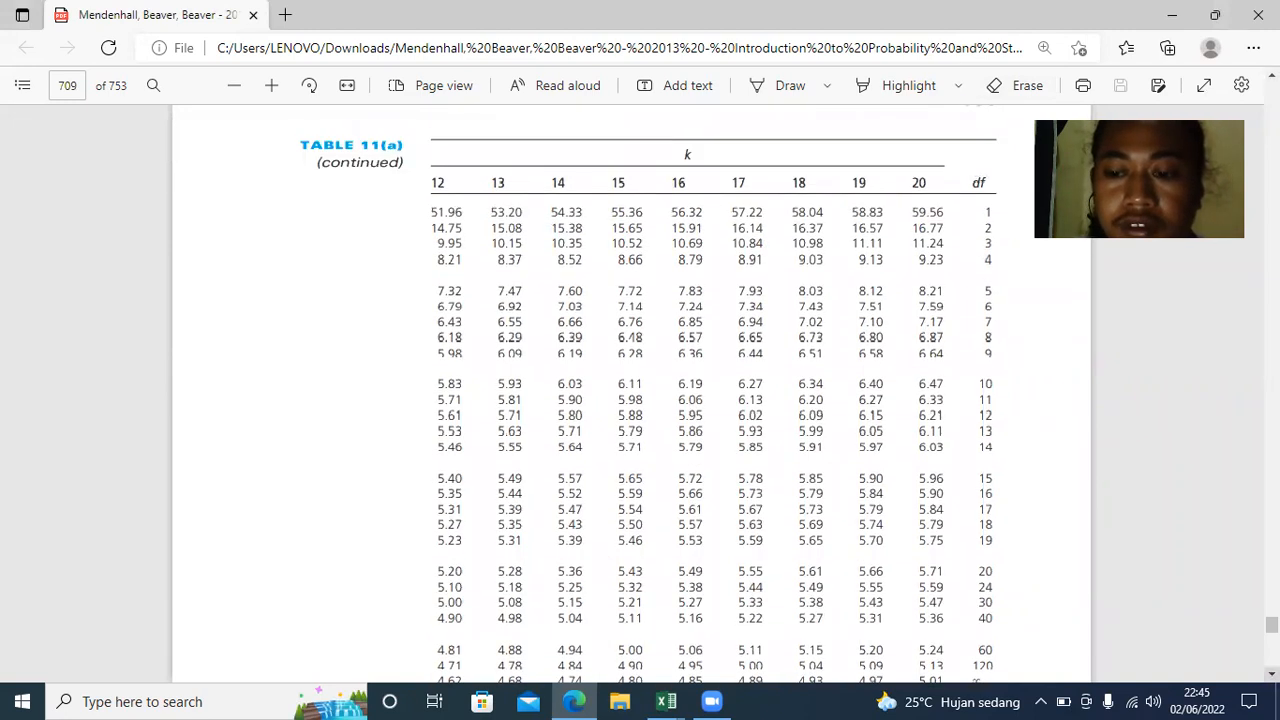
pyautogui.scroll(-2, 1233, 363)
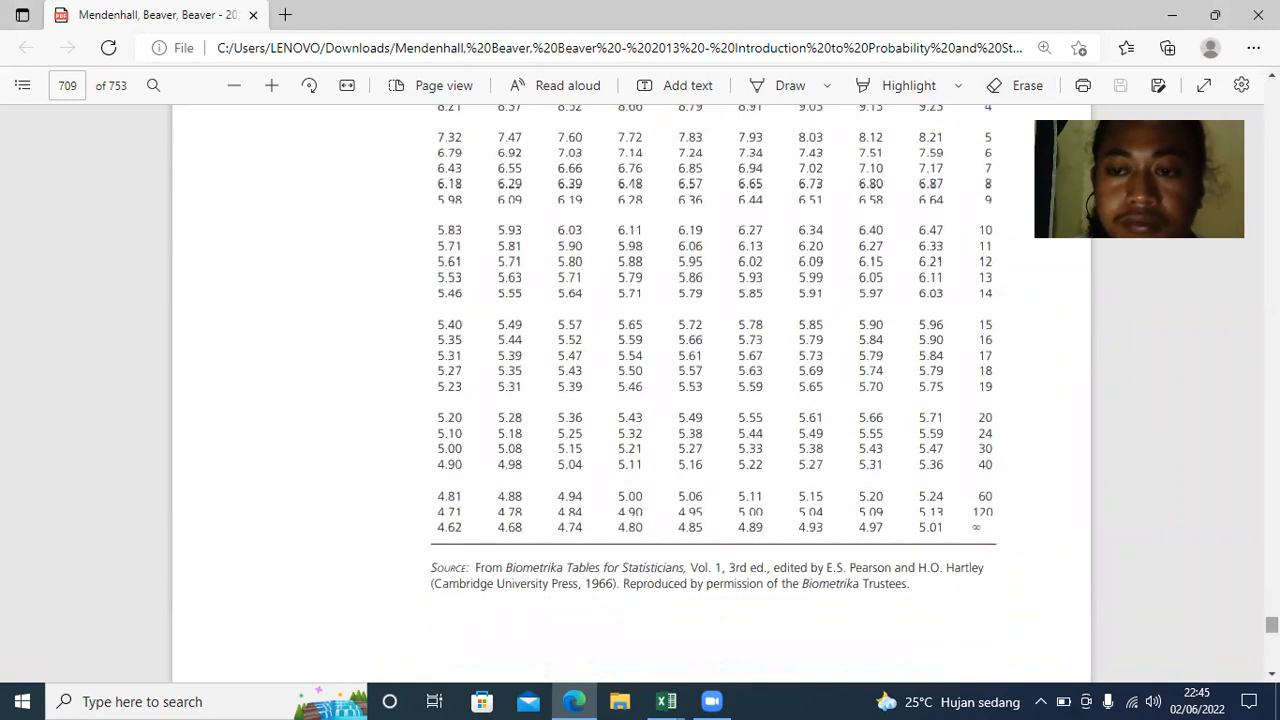
pyautogui.scroll(2, 620, 185)
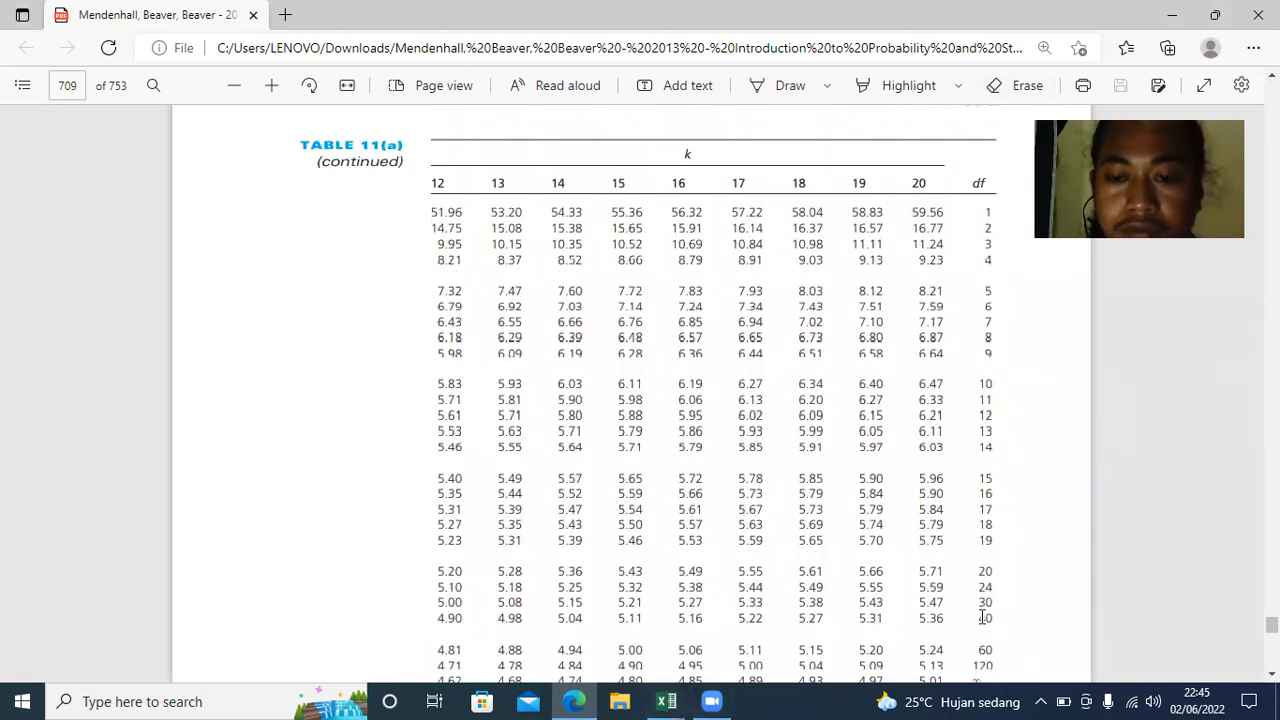
pyautogui.scroll(-2, 700, 400)
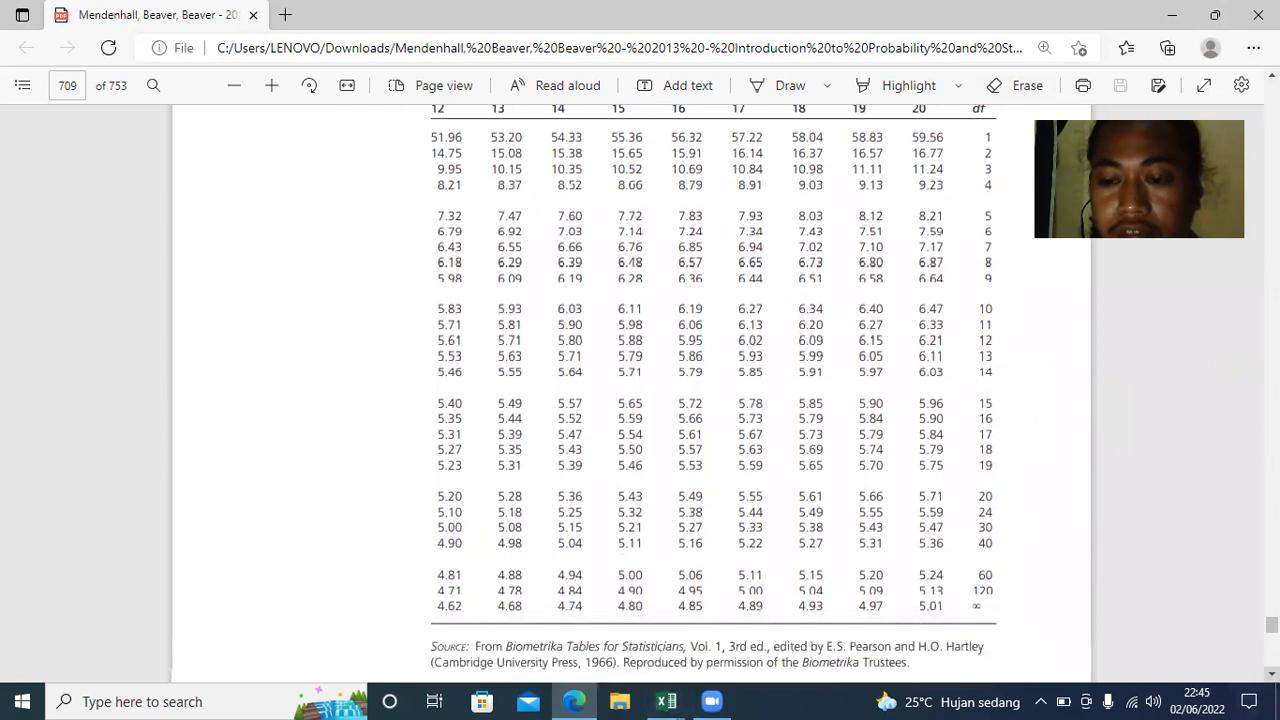
# - Switch back to the Book1 workbook in Excel and check the formulas behind df in T39 and the total in T26
pyautogui.click(660, 700)
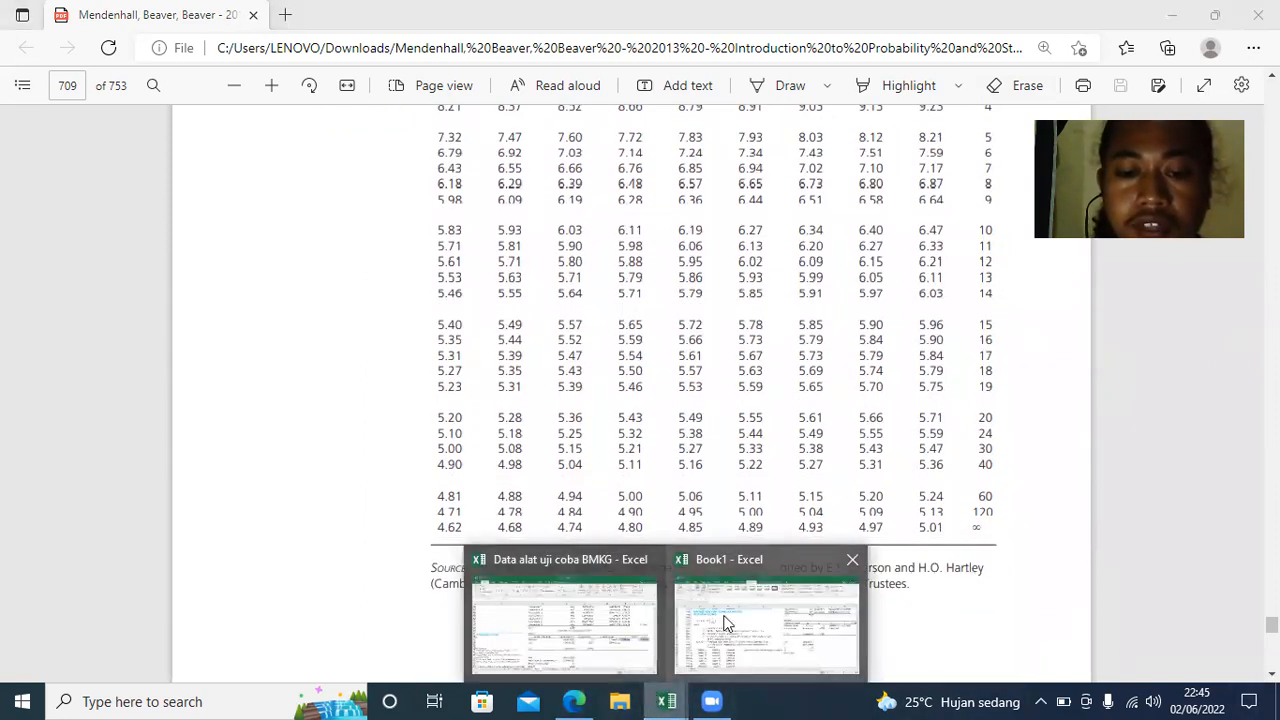
pyautogui.click(722, 614)
pyautogui.press('super+e')
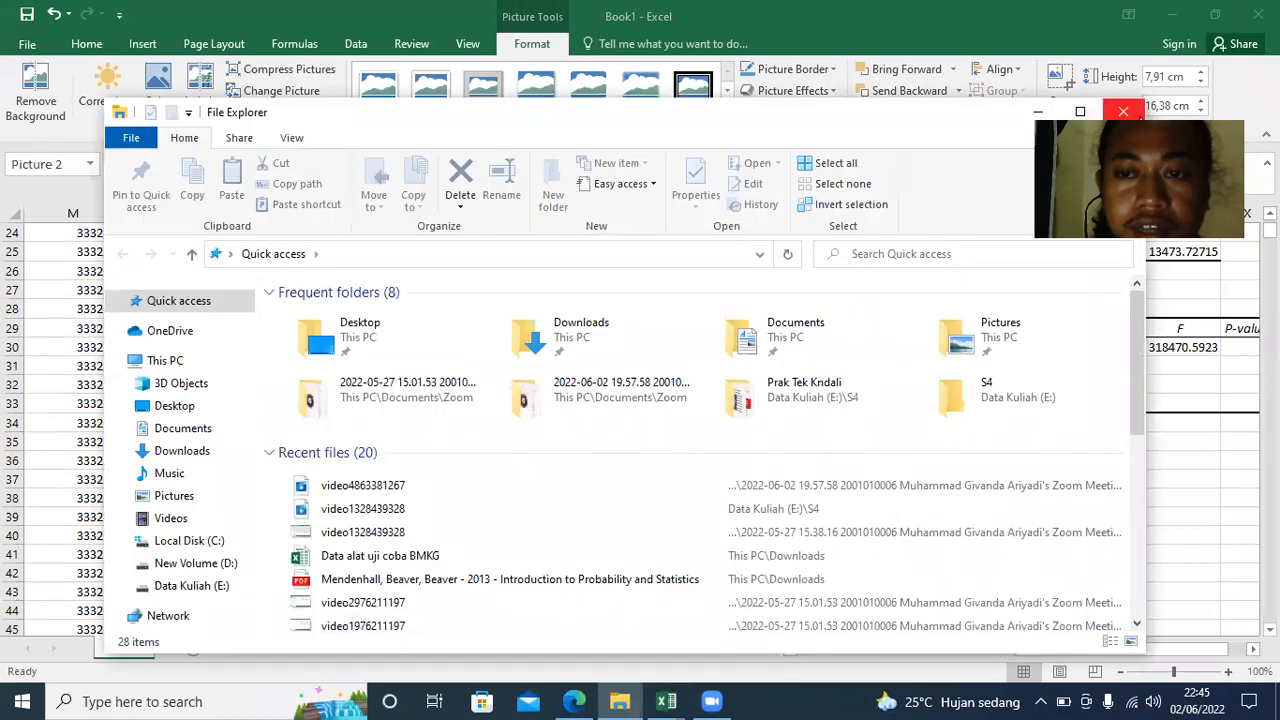
pyautogui.click(1125, 114)
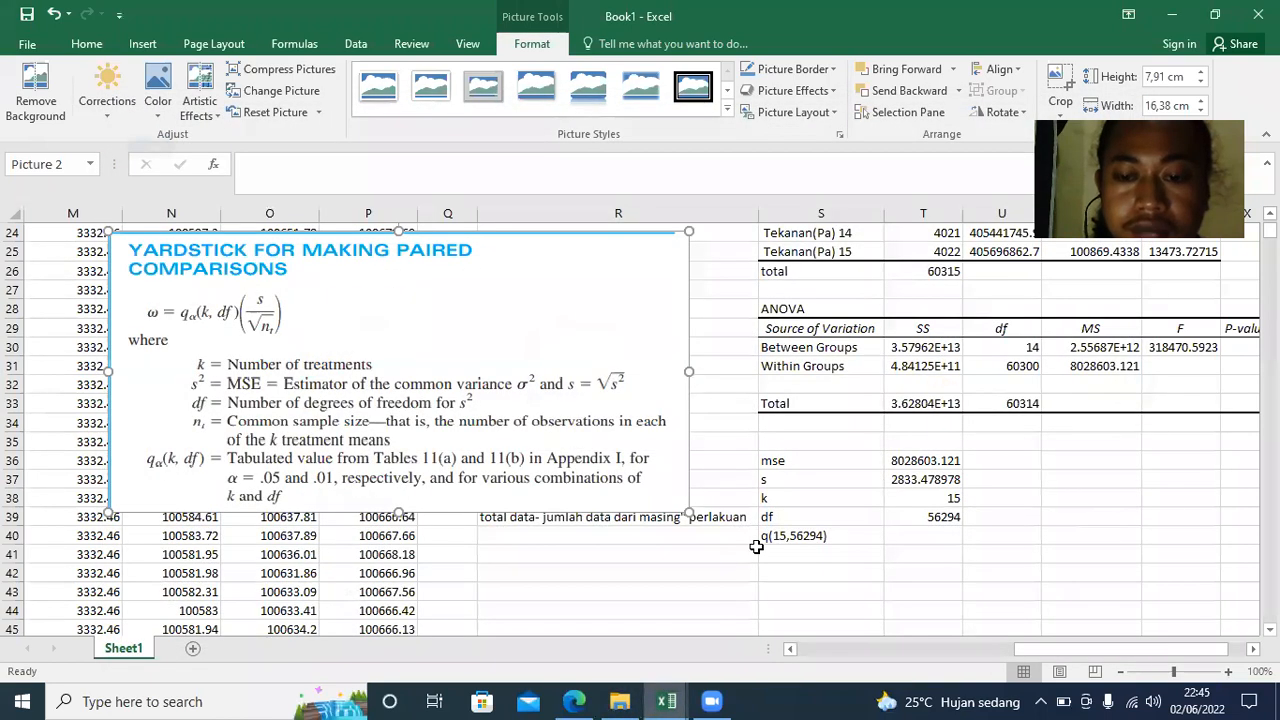
pyautogui.click(930, 516)
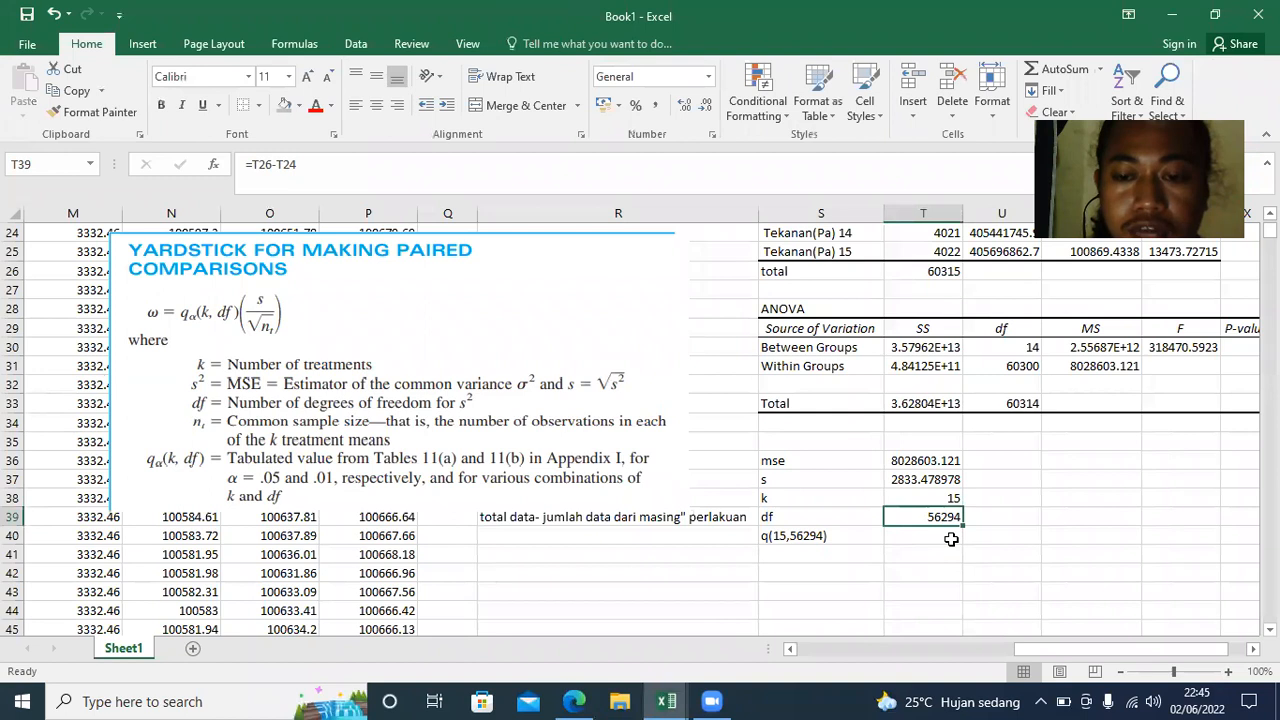
pyautogui.click(921, 272)
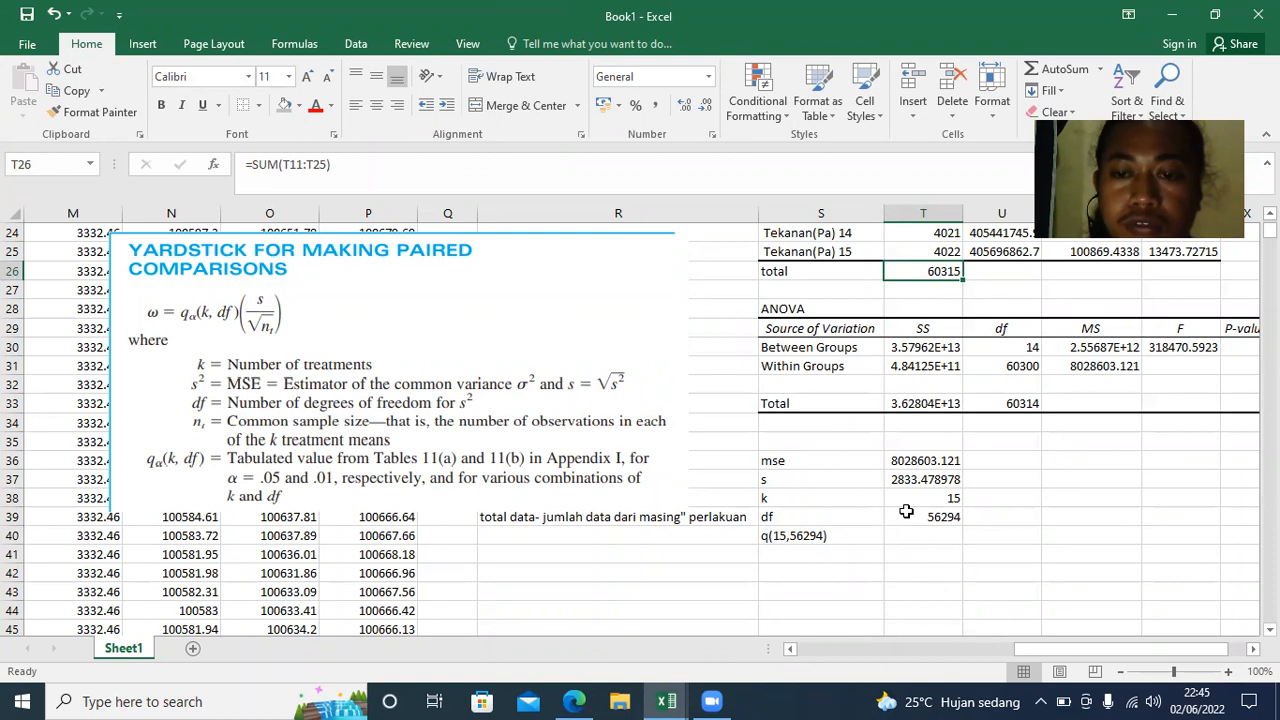
# - Return to the textbook in Edge and select the value 4.80 in Table 11(a) at k = 15 and infinite df
pyautogui.click(676, 700)
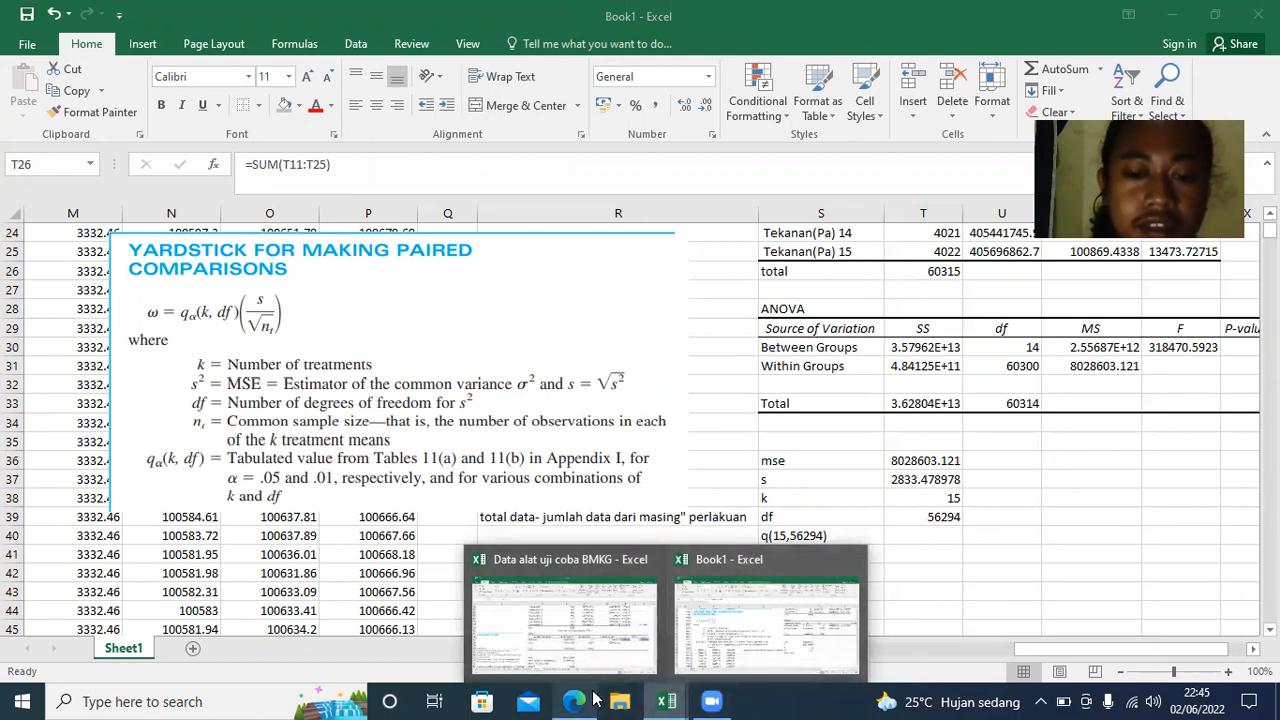
pyautogui.click(594, 698)
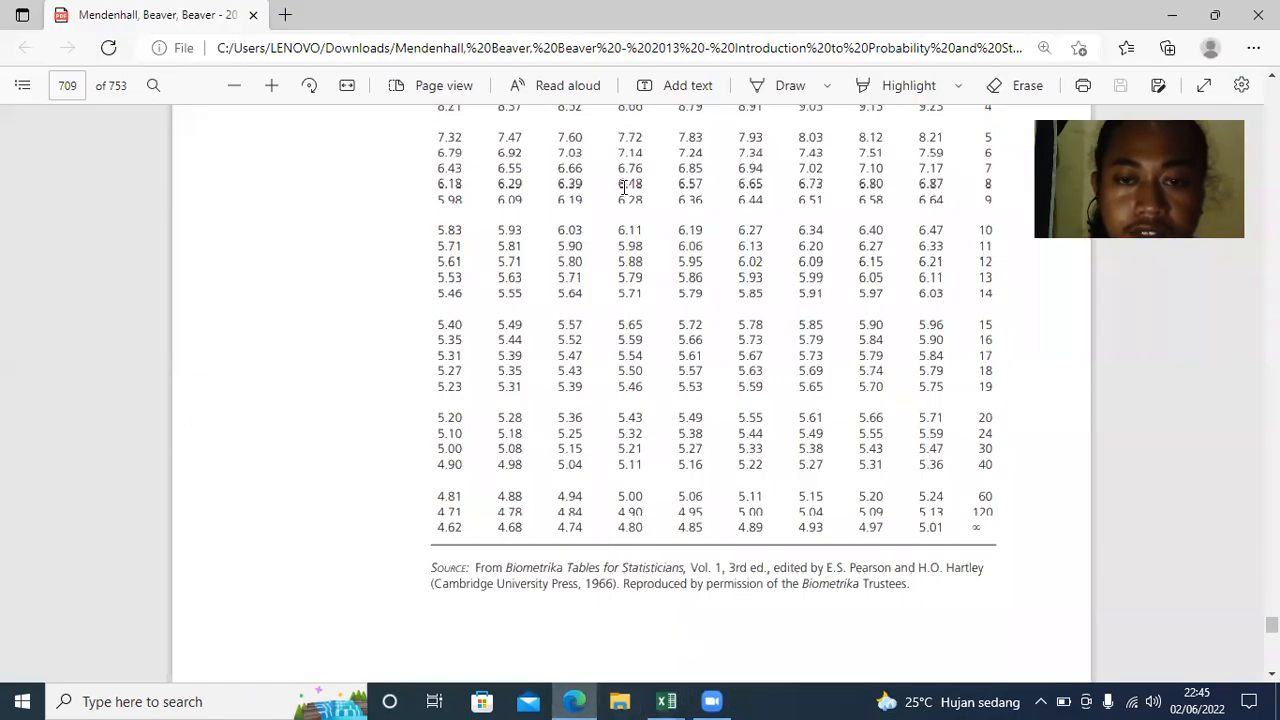
pyautogui.scroll(3, 700, 400)
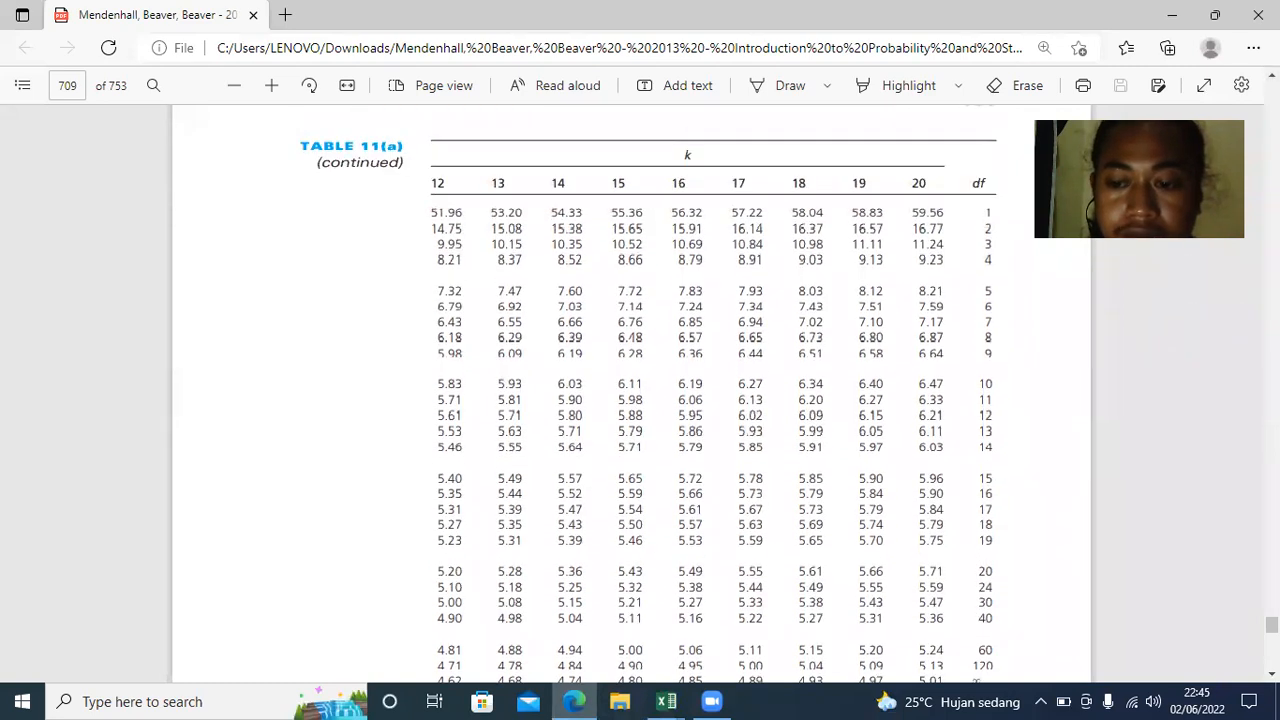
pyautogui.scroll(-2, 877, 393)
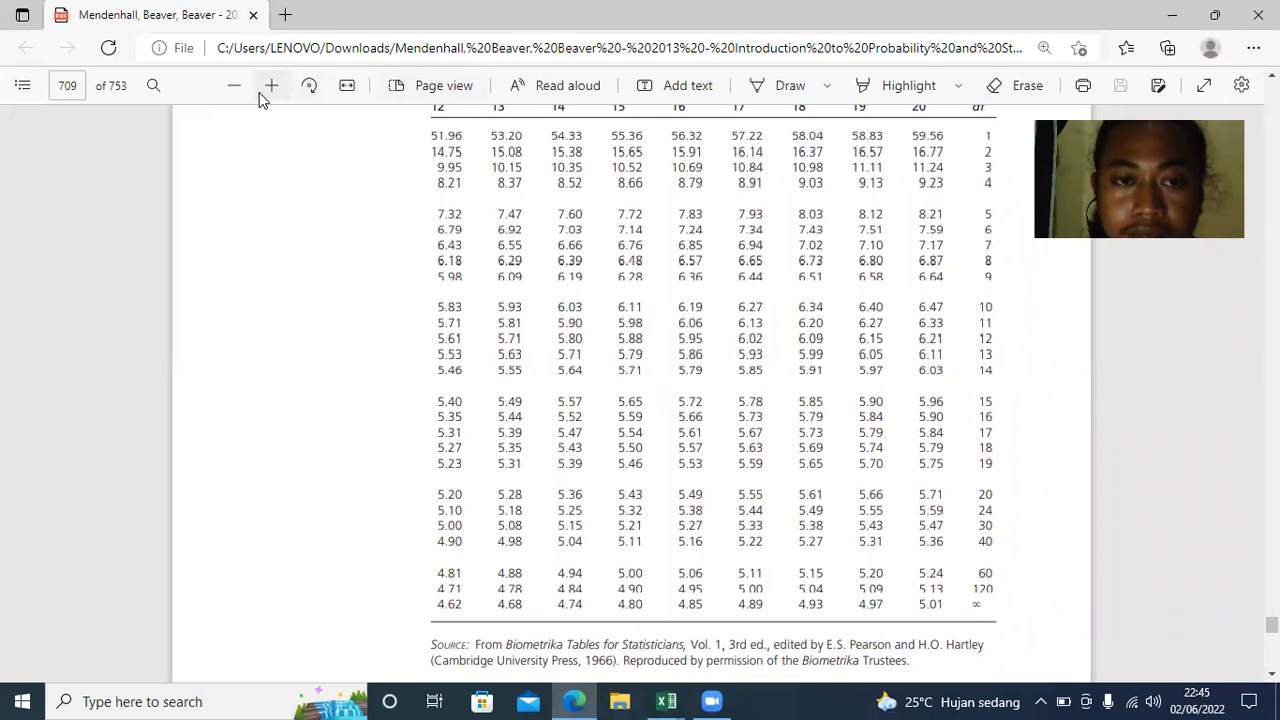
pyautogui.click(232, 88)
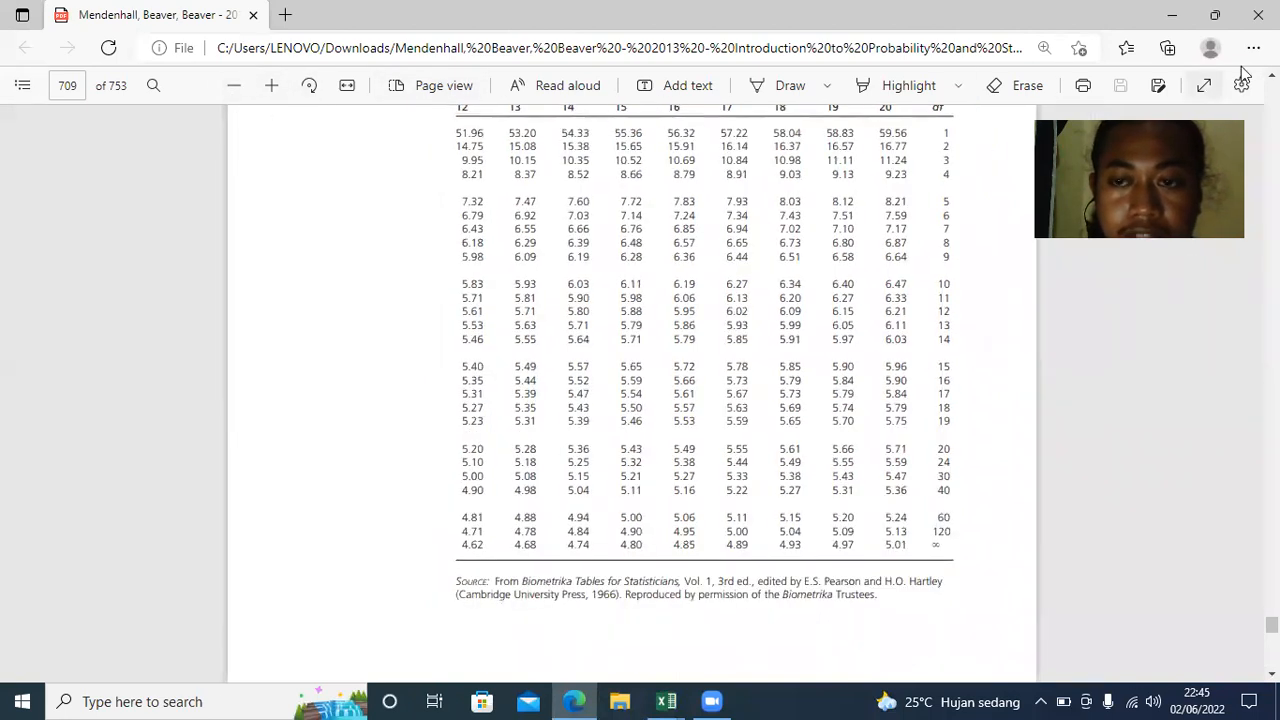
pyautogui.scroll(1, 632, 380)
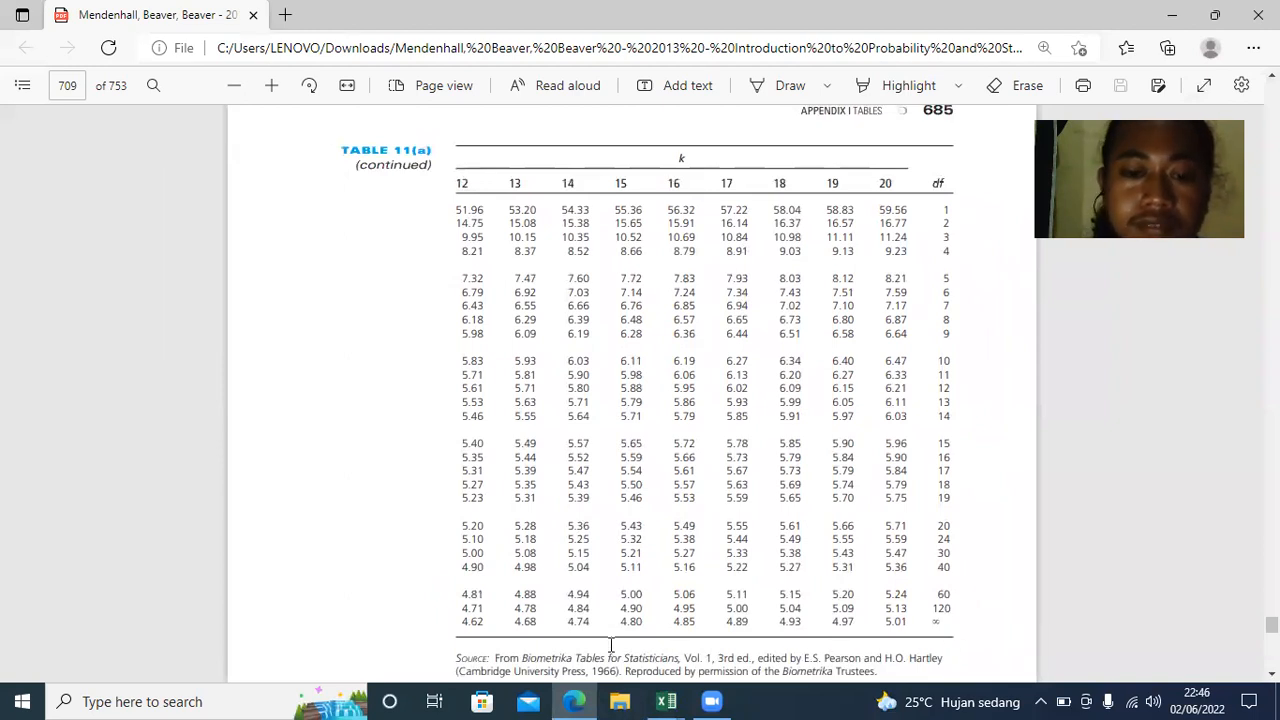
pyautogui.moveTo(620, 626); pyautogui.dragTo(650, 620)
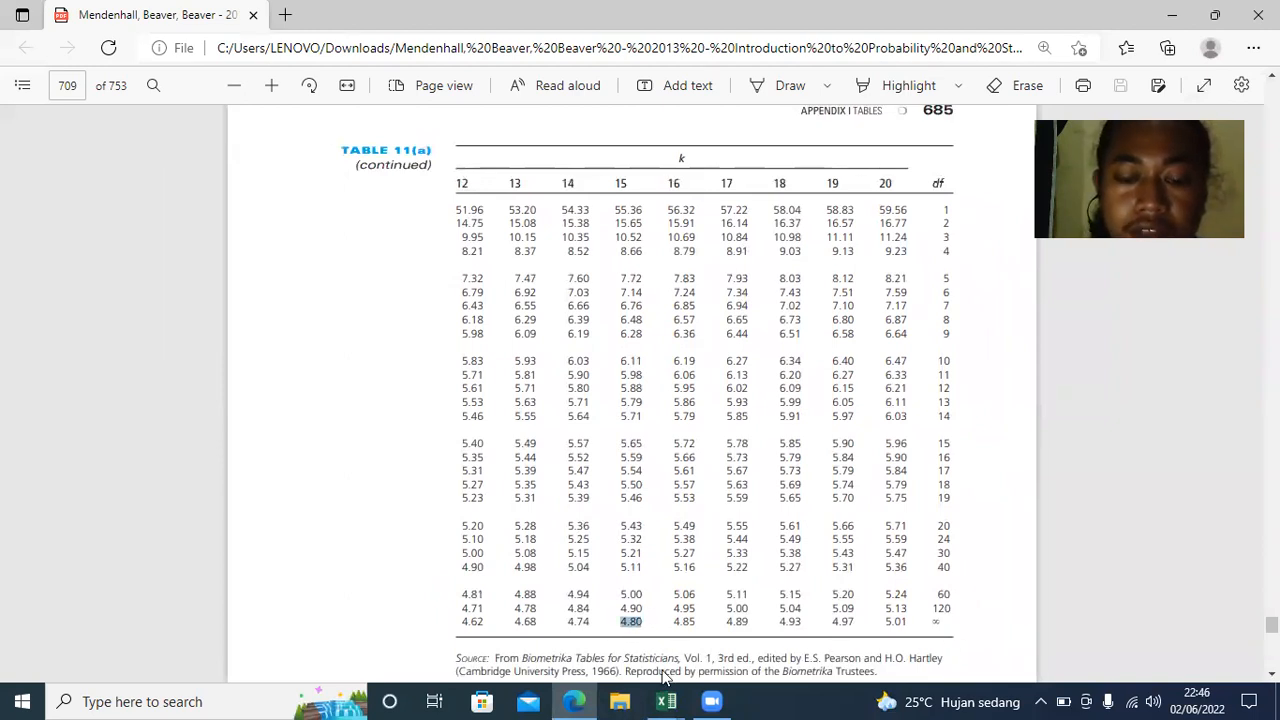
pyautogui.click(684, 462)
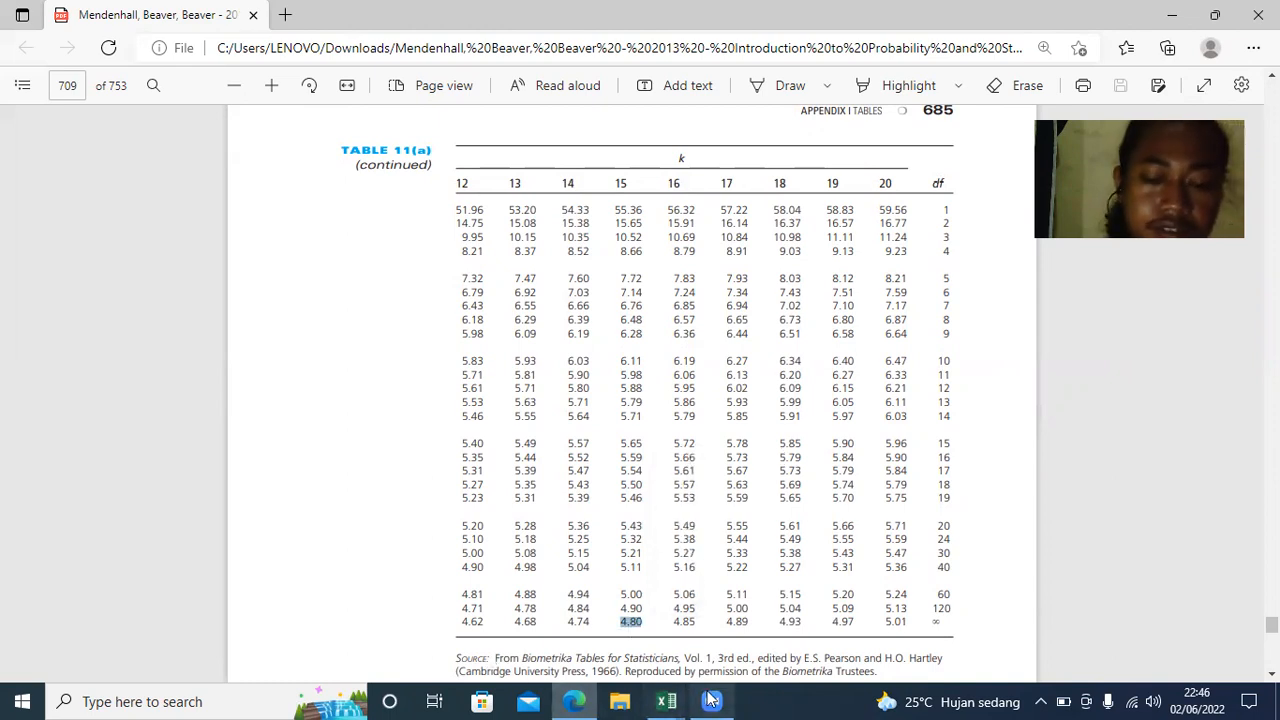
# - Switch to the Book1 workbook in Excel and enter 4.80 as the q(15,56294) value in T40
pyautogui.click(666, 701)
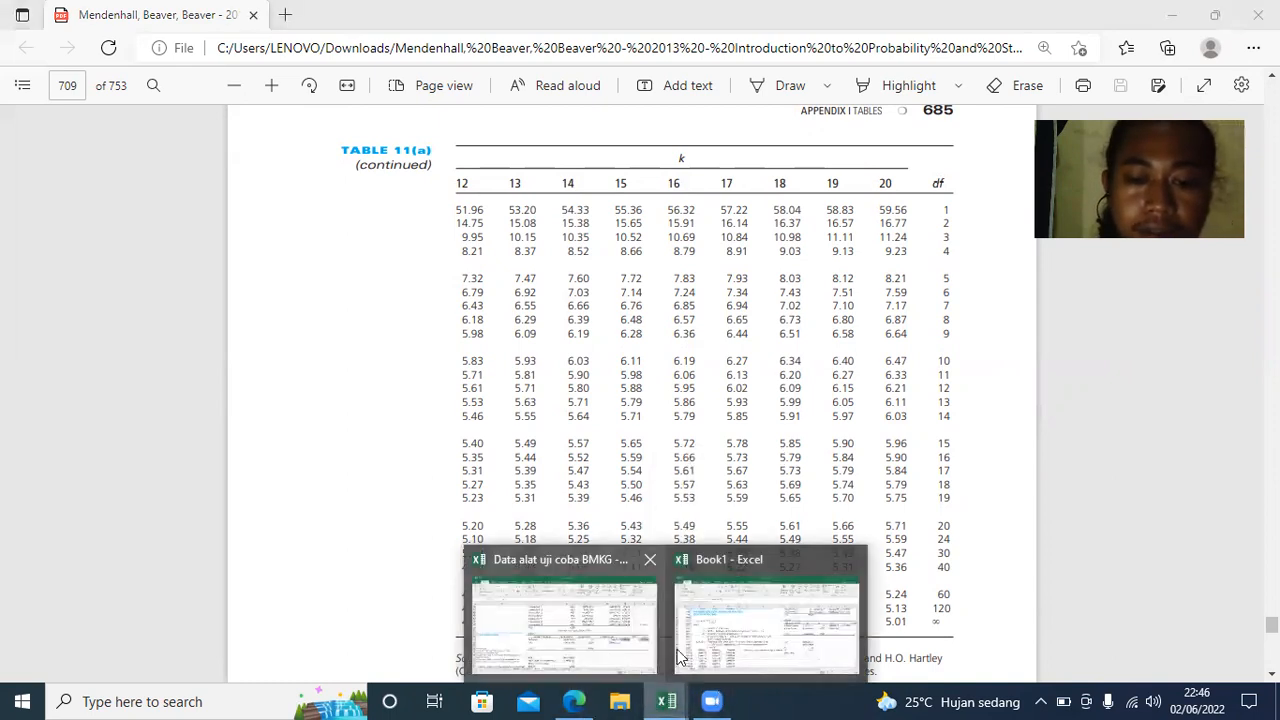
pyautogui.click(508, 645)
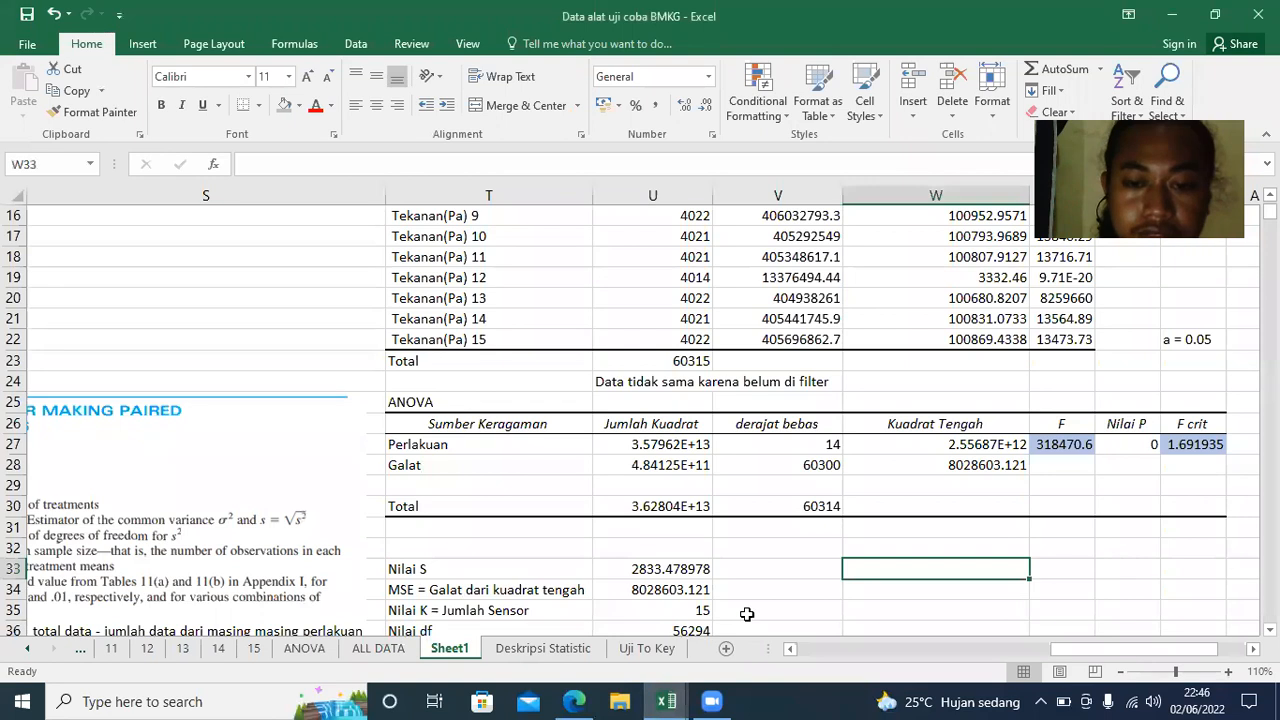
pyautogui.click(666, 701)
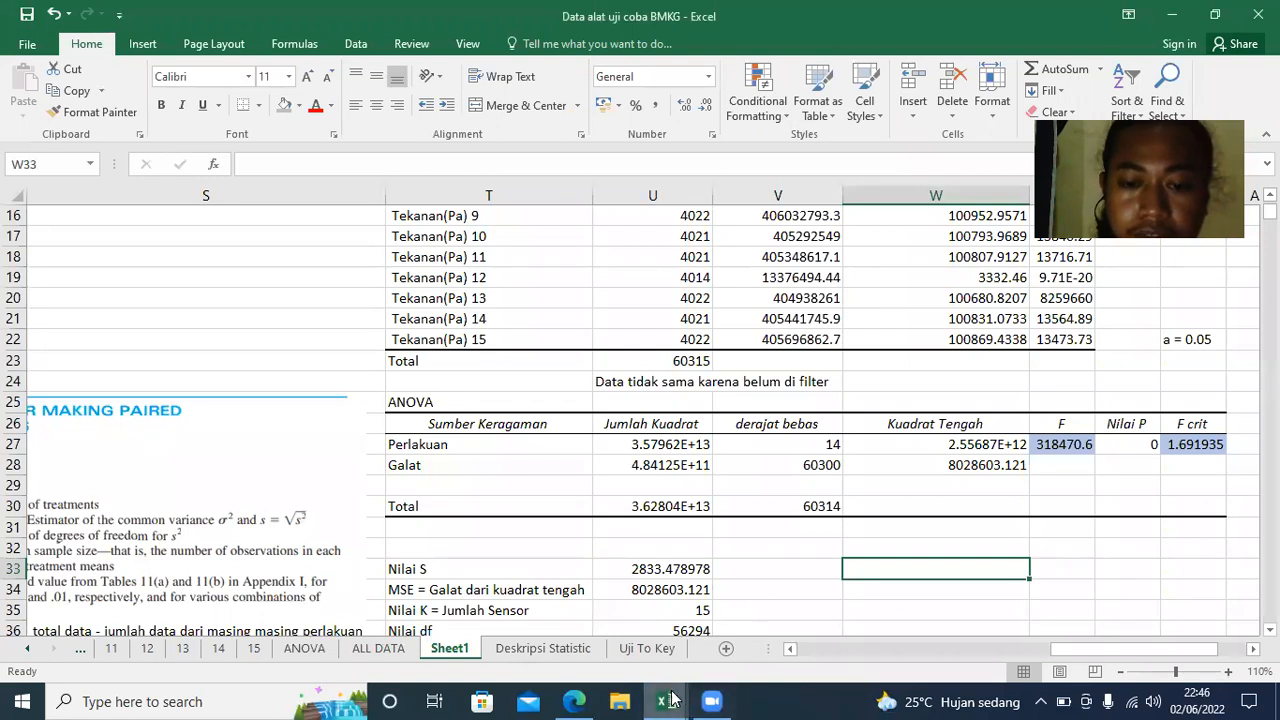
pyautogui.click(672, 658)
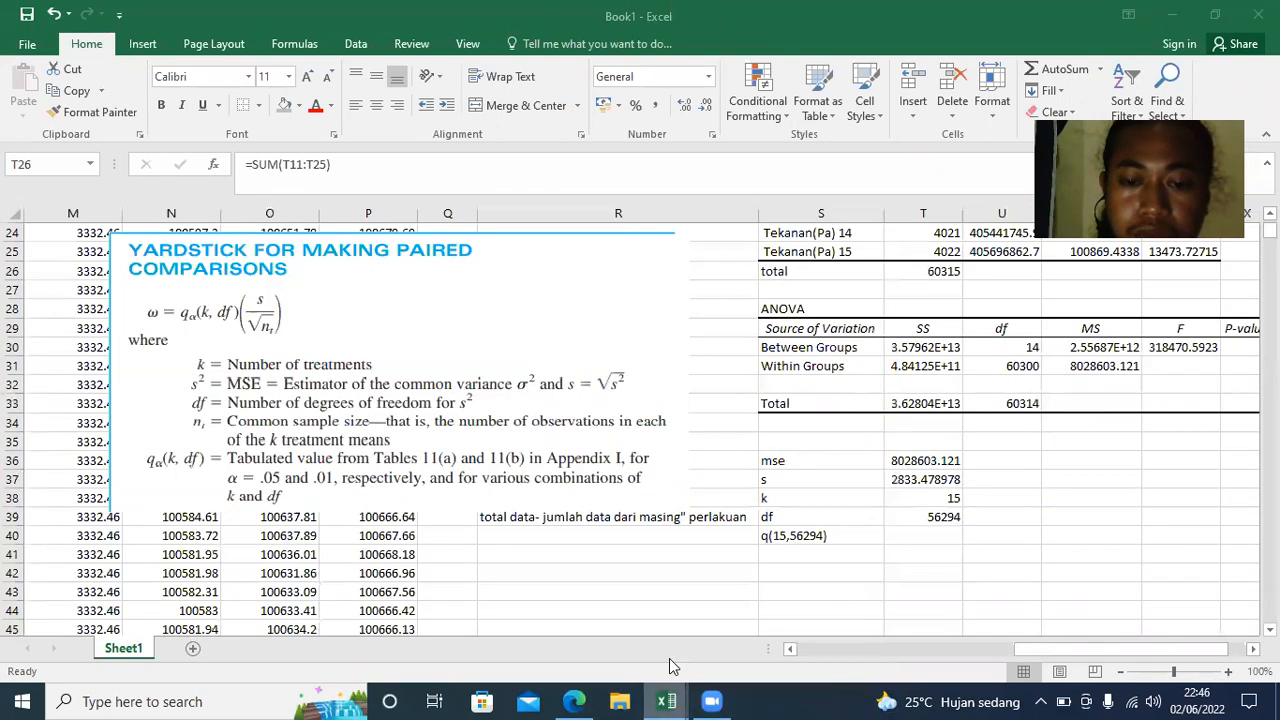
pyautogui.doubleClick(912, 537)
pyautogui.write('4')
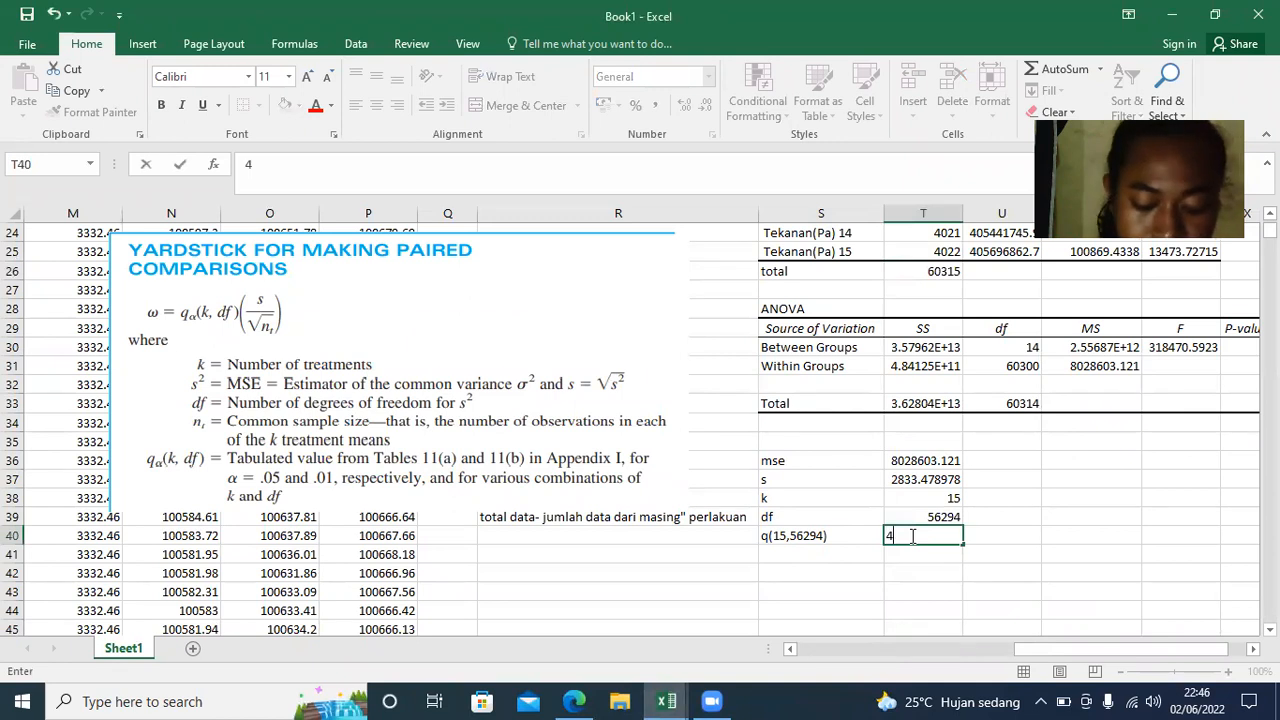
pyautogui.write('.80')
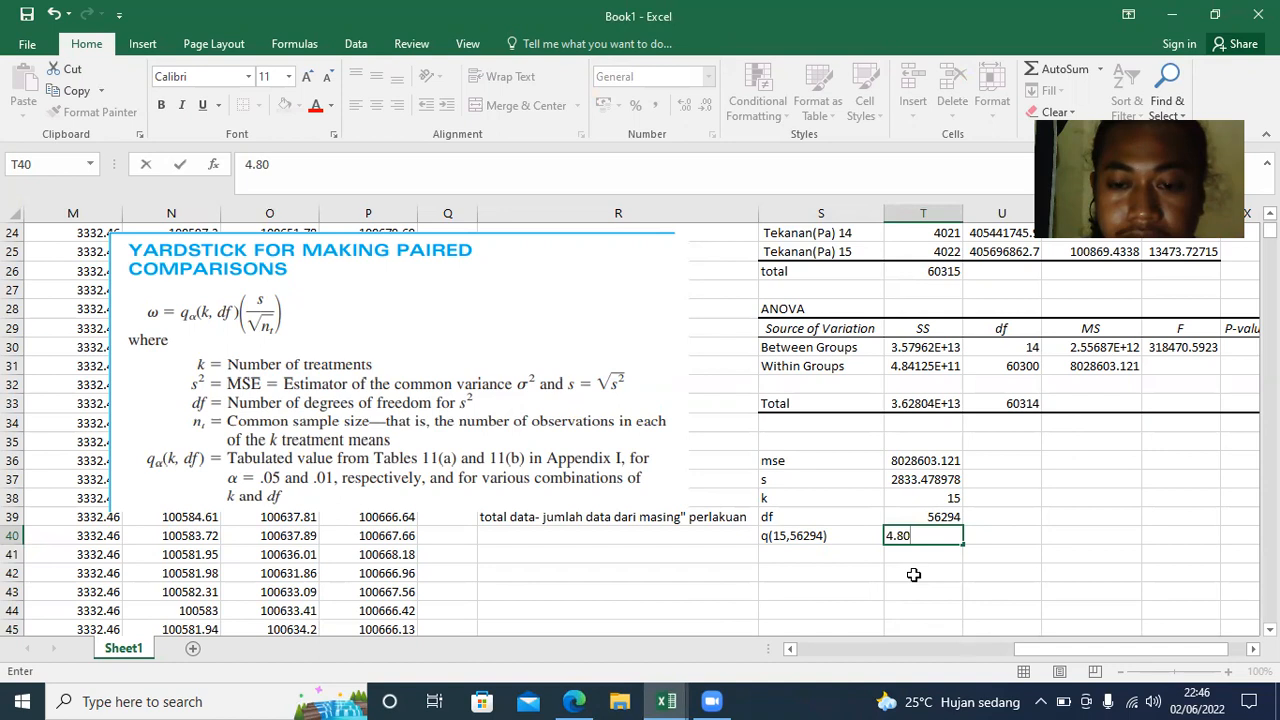
pyautogui.click(900, 562)
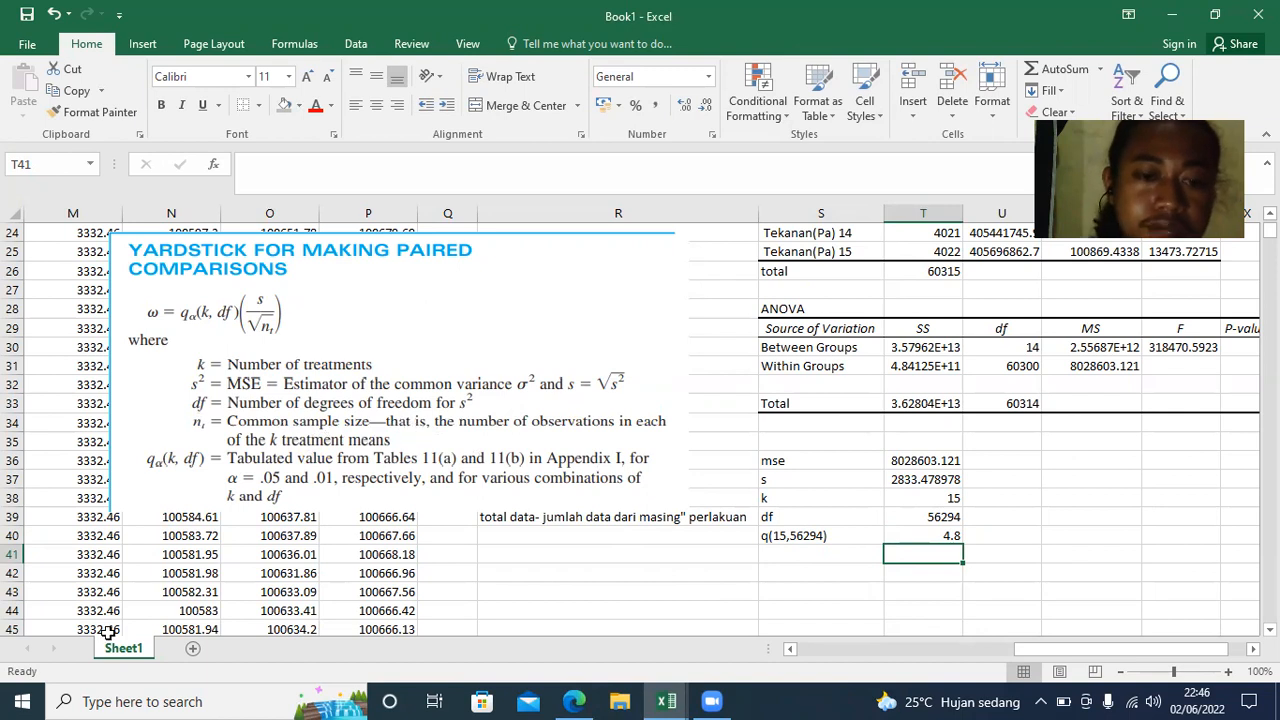
# - Label S41 as nt and add the note 'jumlah data masing" perlakuan' beside it in R41
pyautogui.doubleClick(800, 552)
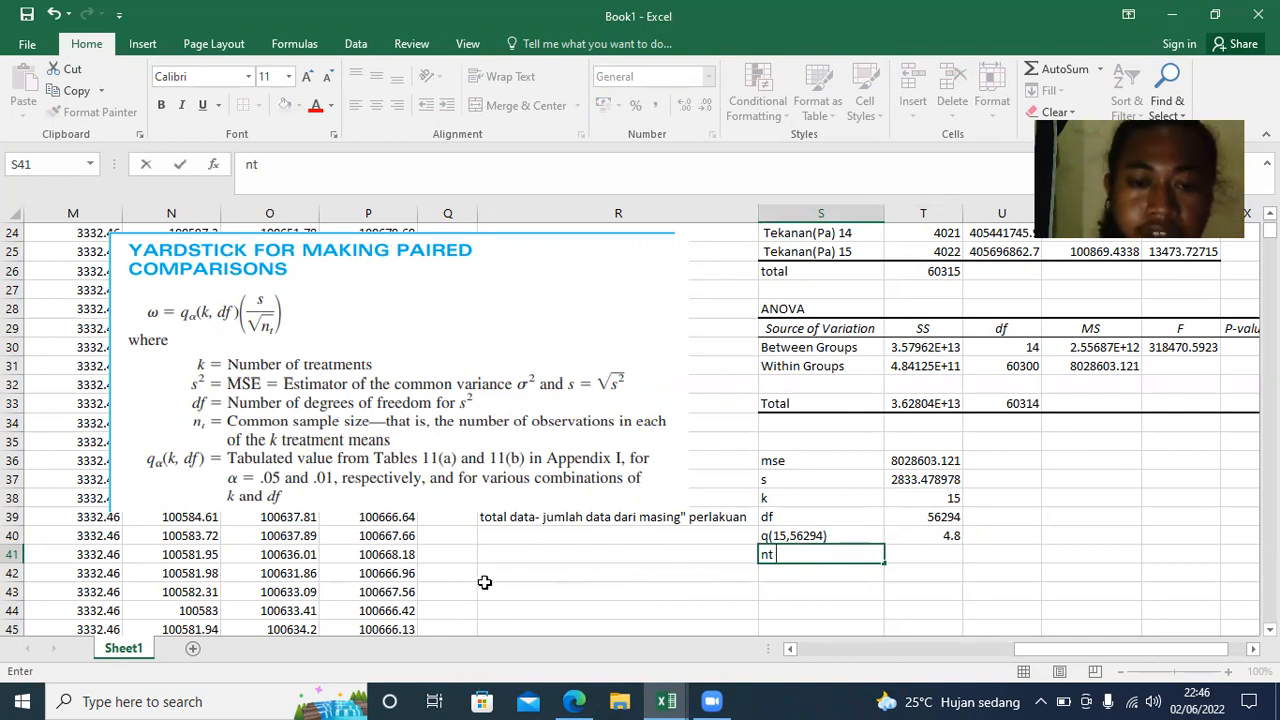
pyautogui.click(516, 548)
pyautogui.write('jun')
pyautogui.write('mlah d')
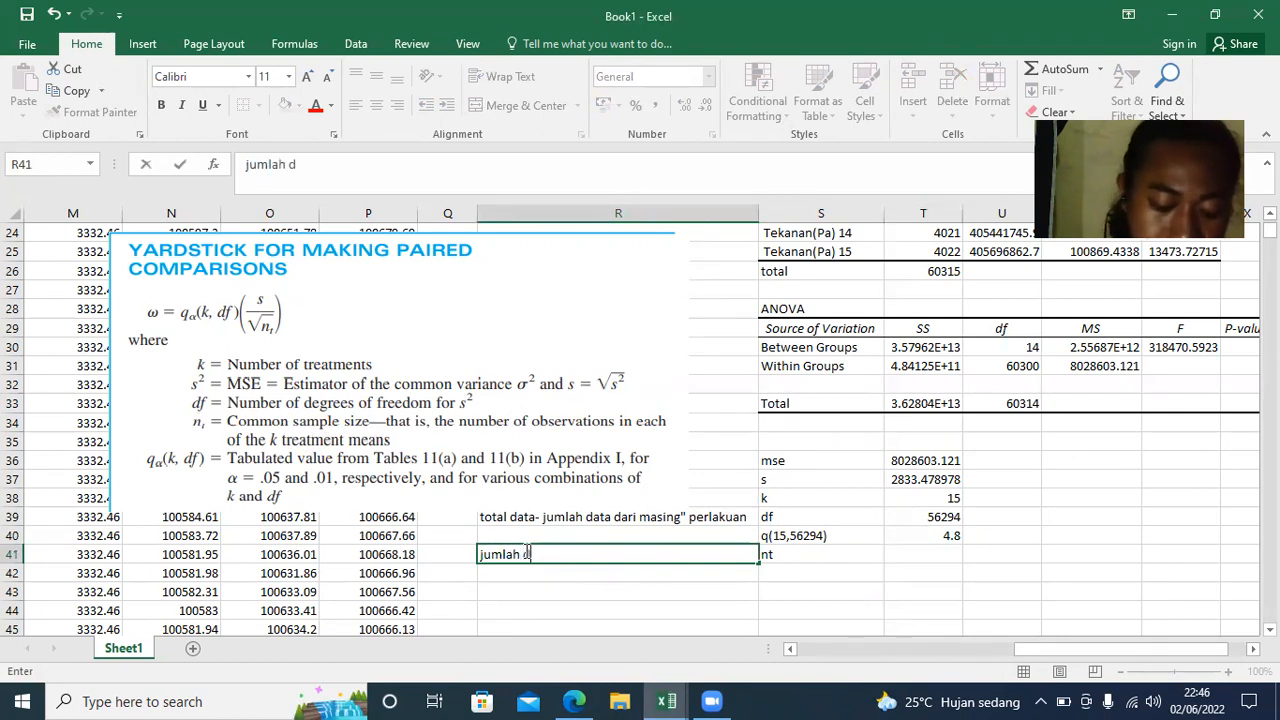
pyautogui.write('ata m')
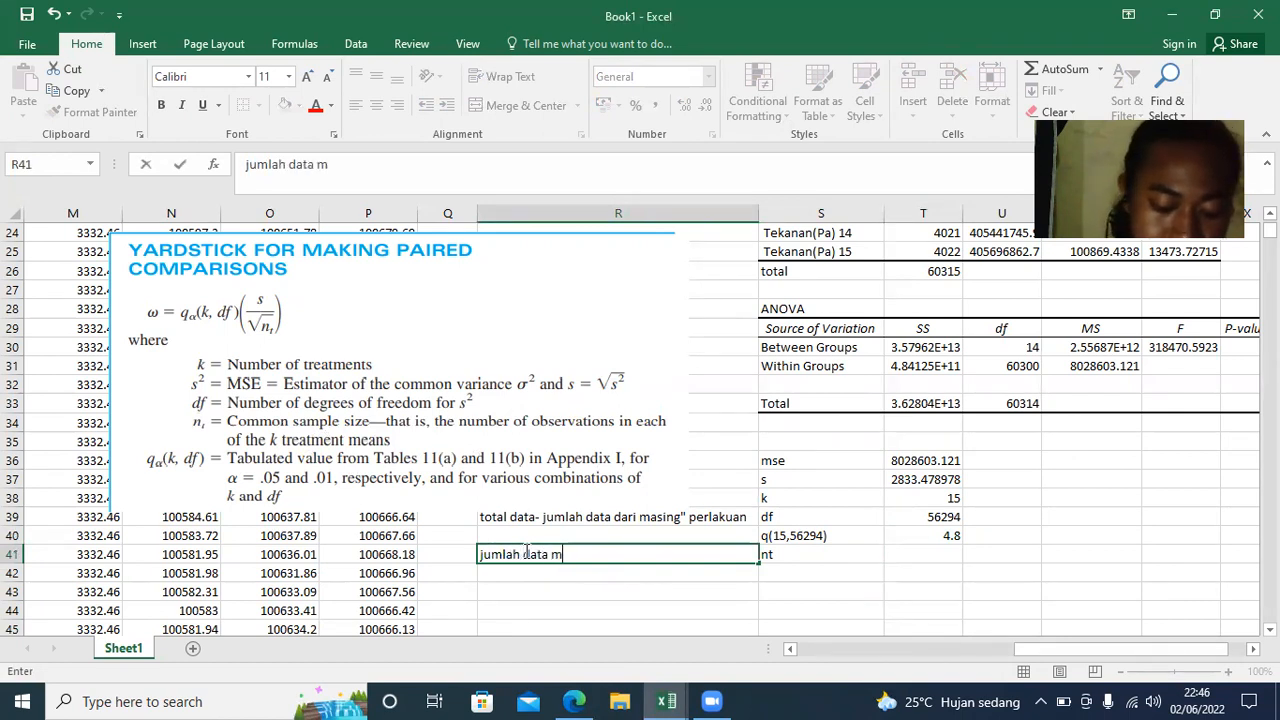
pyautogui.write('asing')
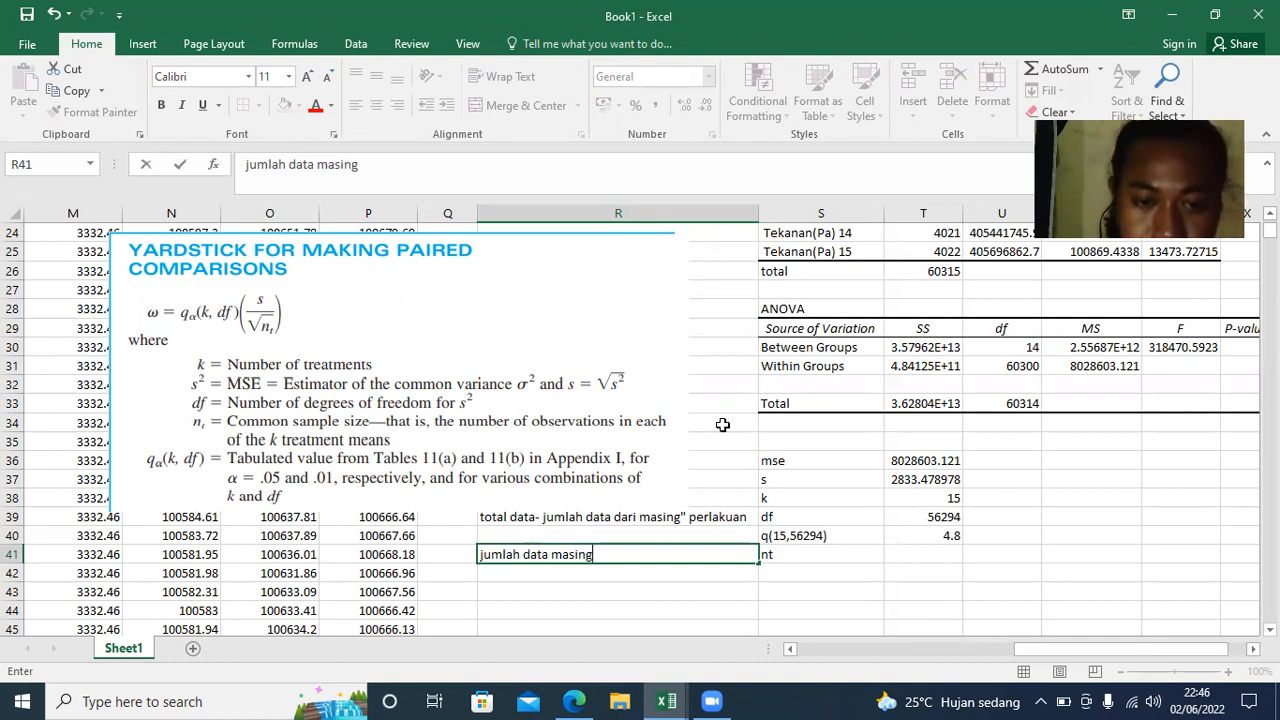
pyautogui.write('" pe')
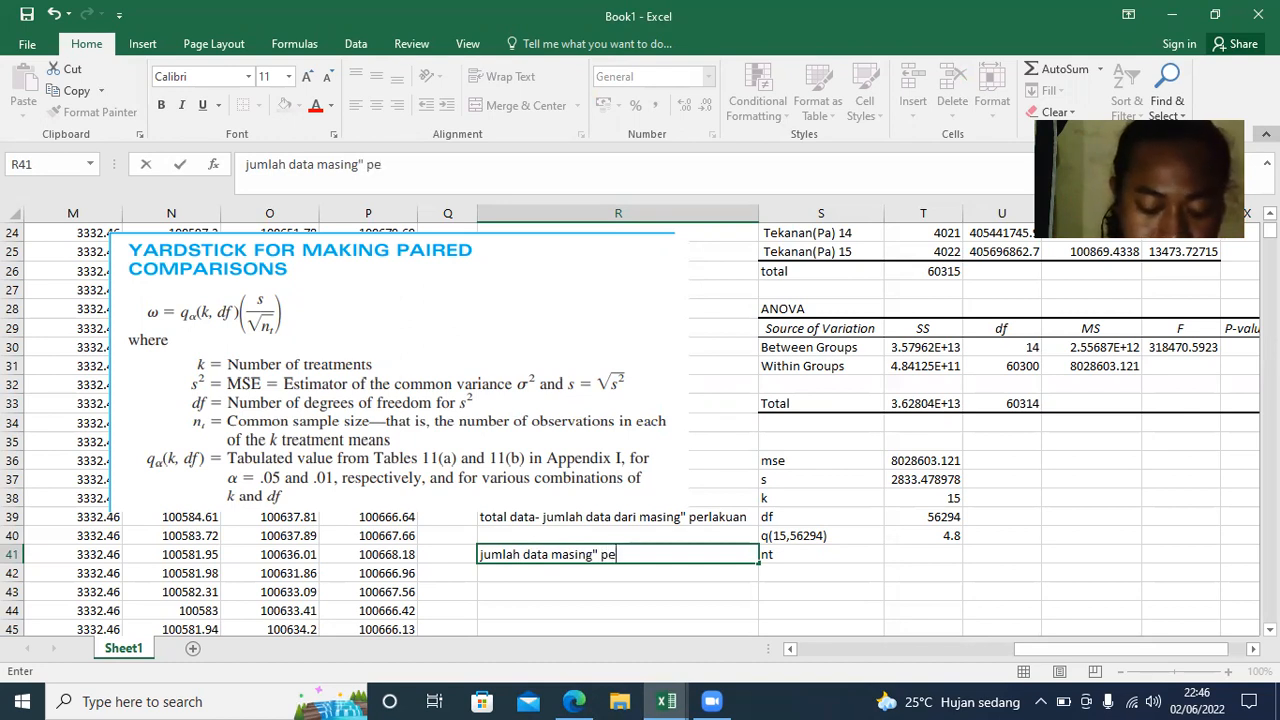
pyautogui.write('rlakuan')
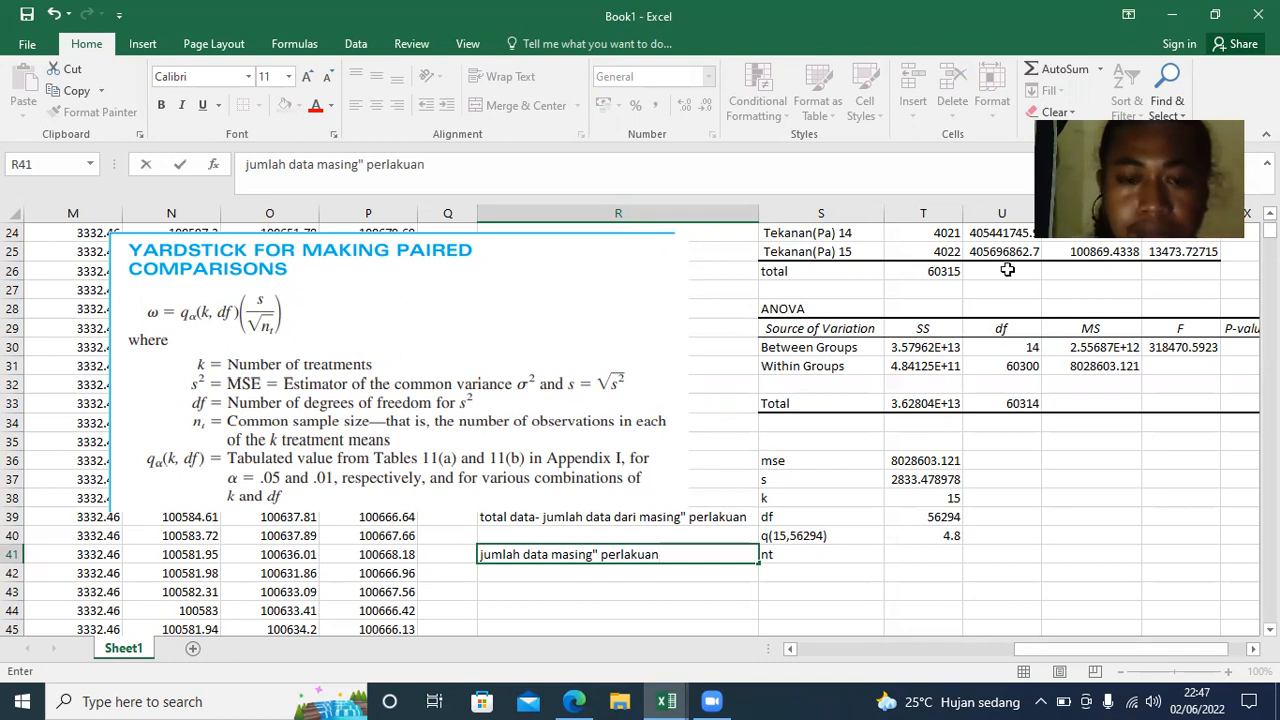
# - Fill the nt value in T41 with a reference to the Tekanan(Pa) 14 data count in T24
pyautogui.click(804, 552)
pyautogui.click(936, 551)
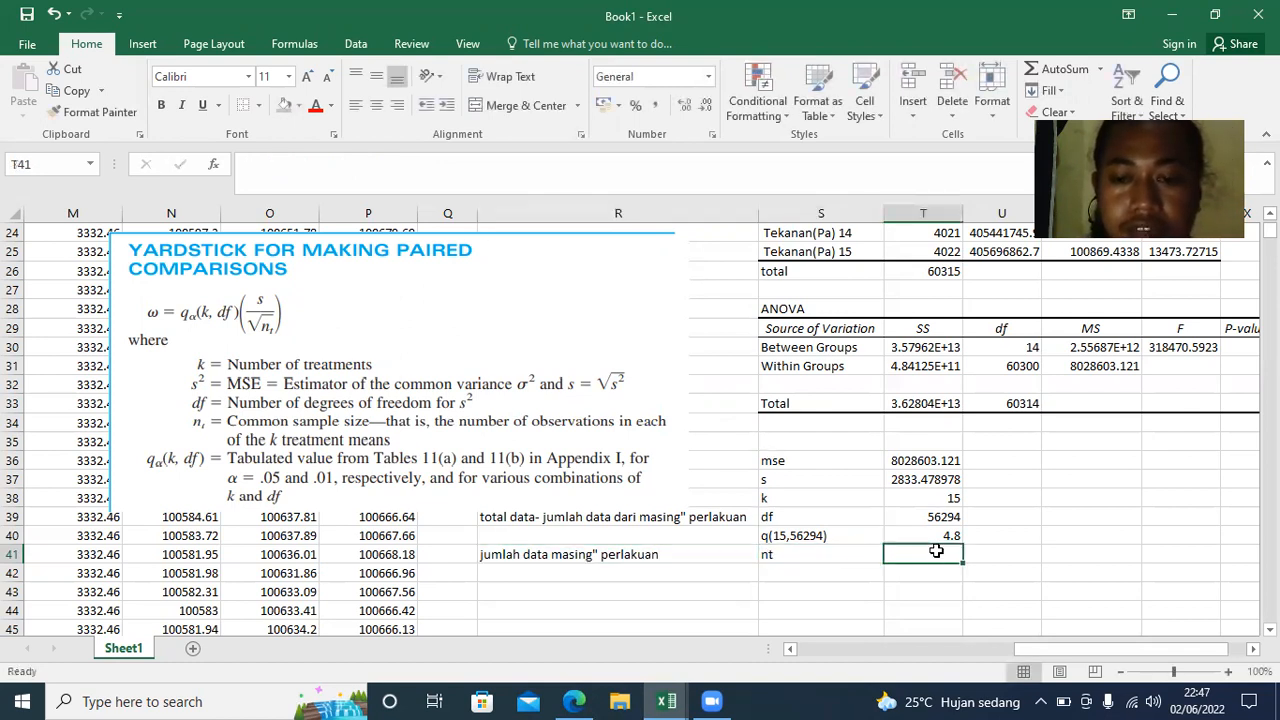
pyautogui.doubleClick(936, 551)
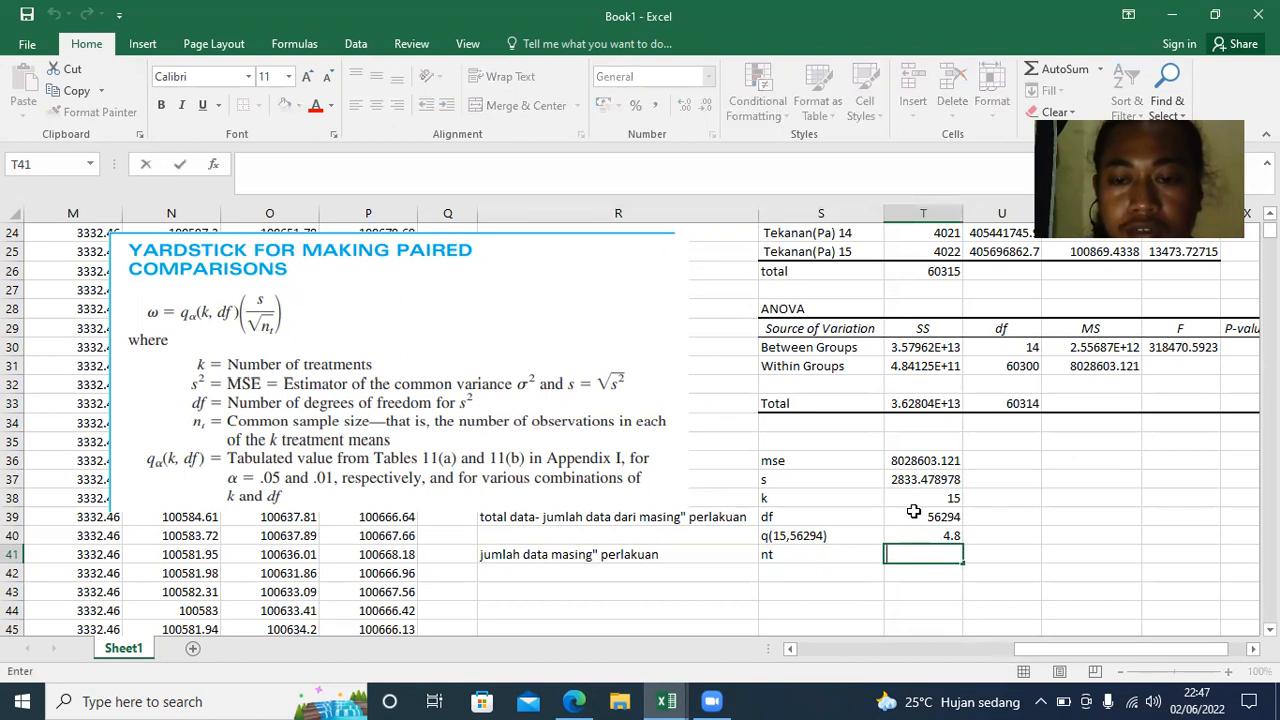
pyautogui.click(927, 234)
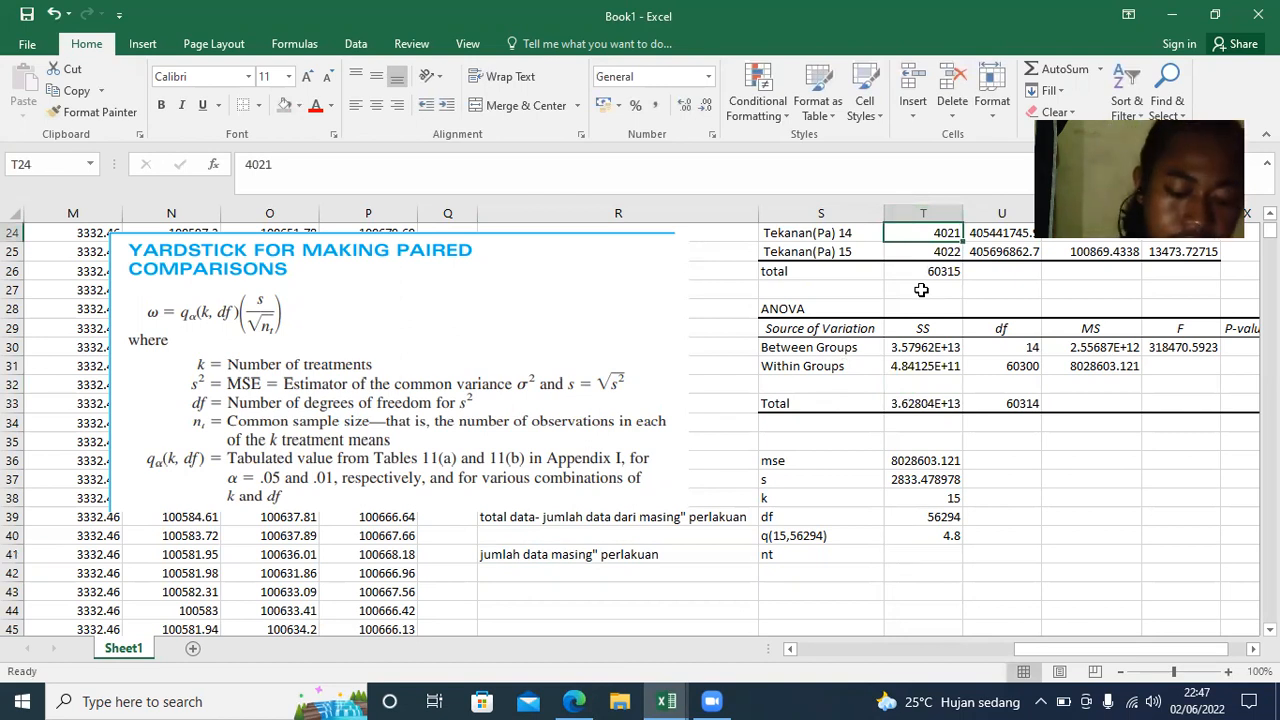
pyautogui.click(928, 551)
pyautogui.doubleClick(926, 553)
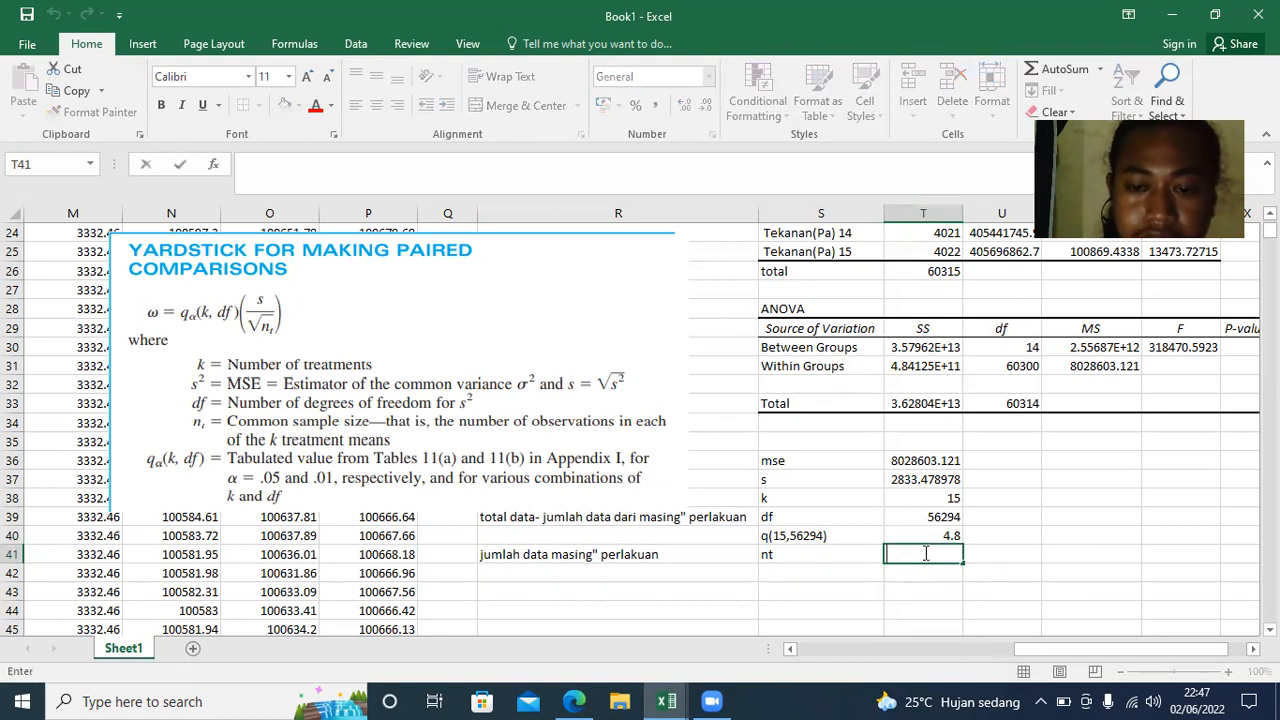
pyautogui.write('=')
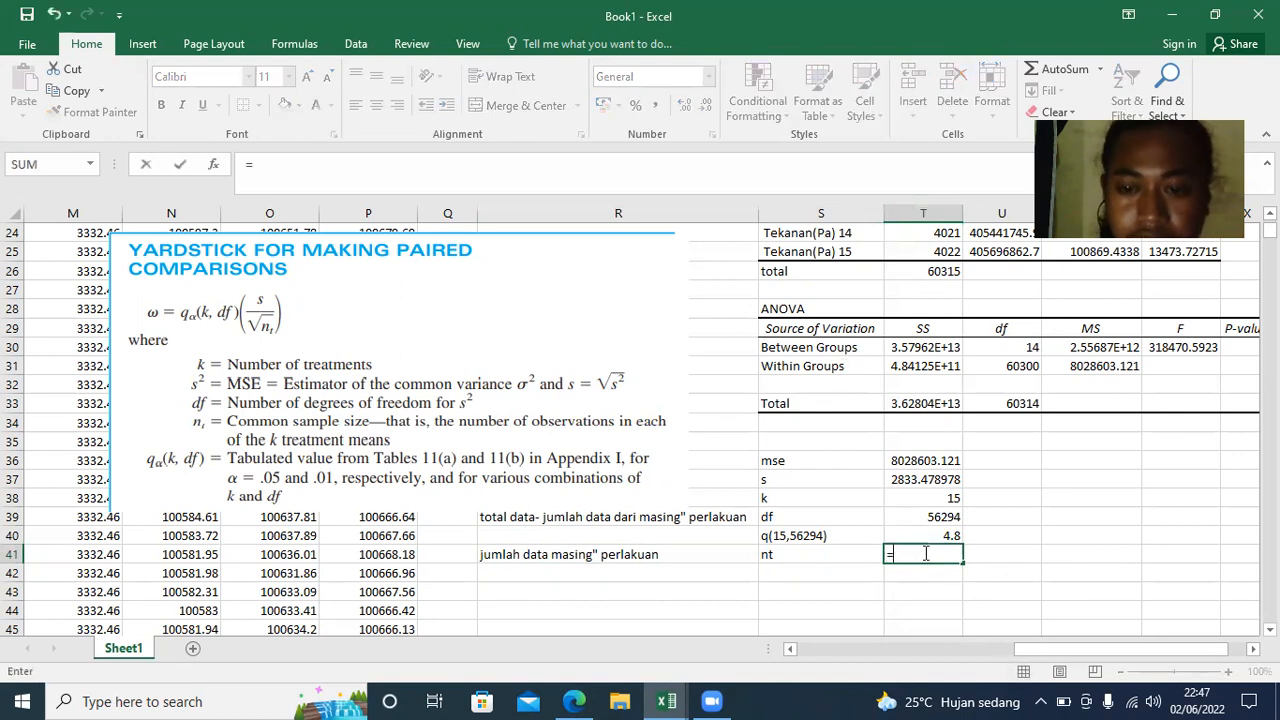
pyautogui.click(918, 238)
pyautogui.press('Return')
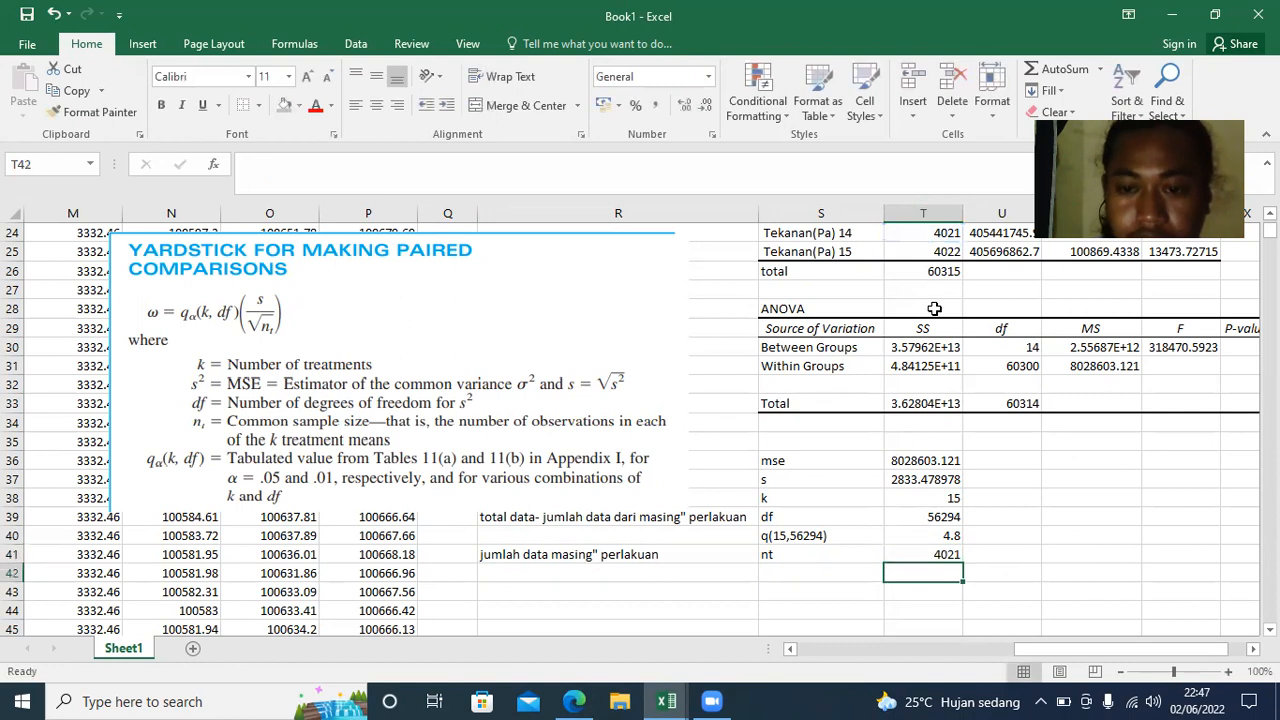
# - Label S42 as w for the yardstick value below nt
pyautogui.doubleClick(807, 571)
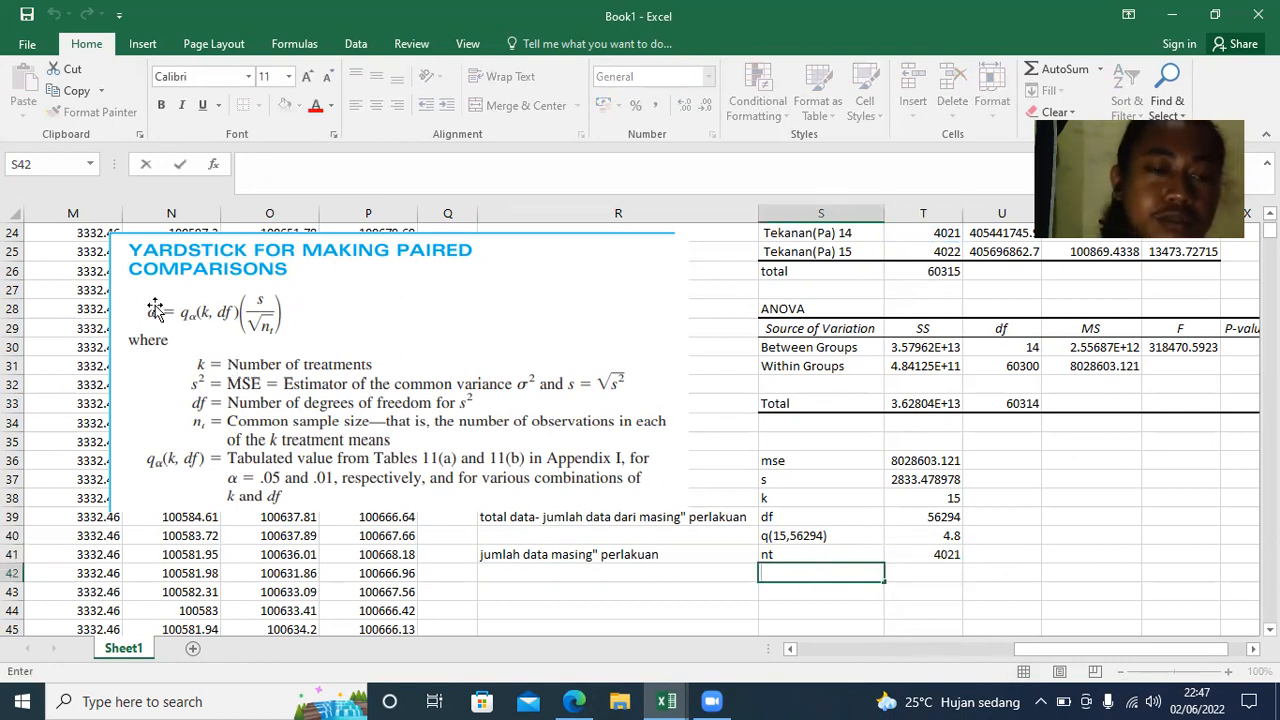
pyautogui.write('w')
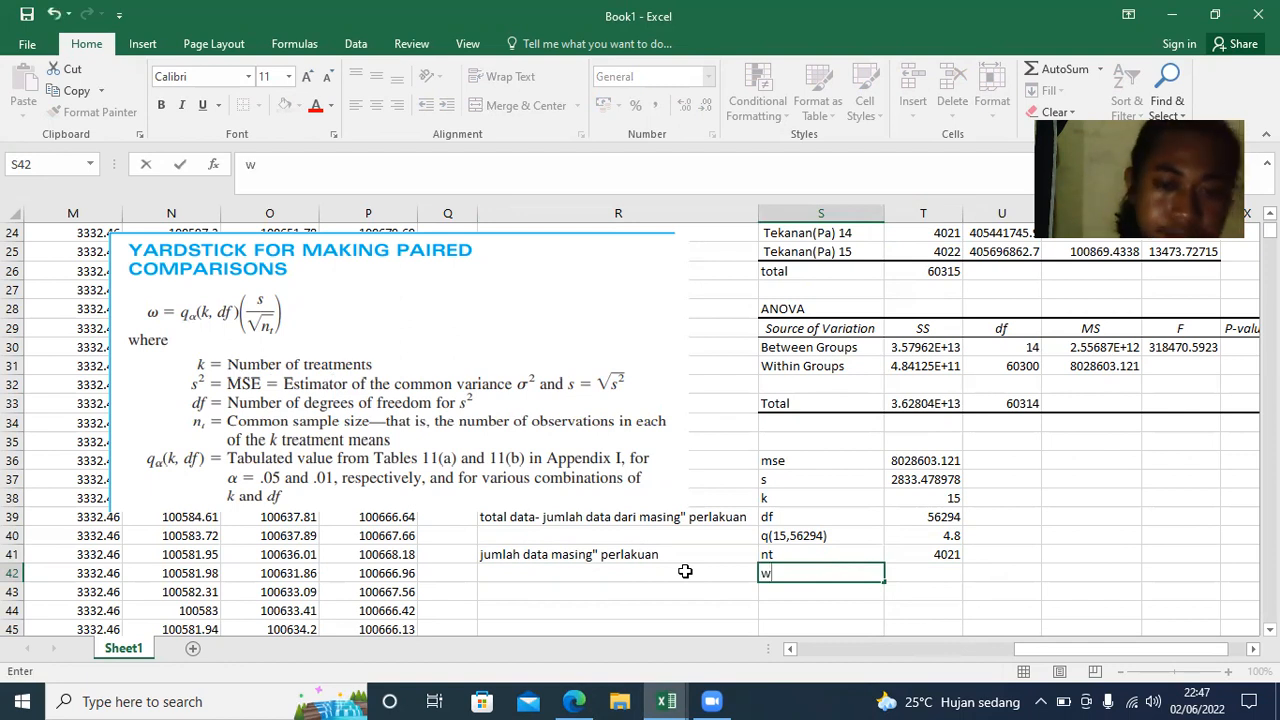
pyautogui.click(910, 571)
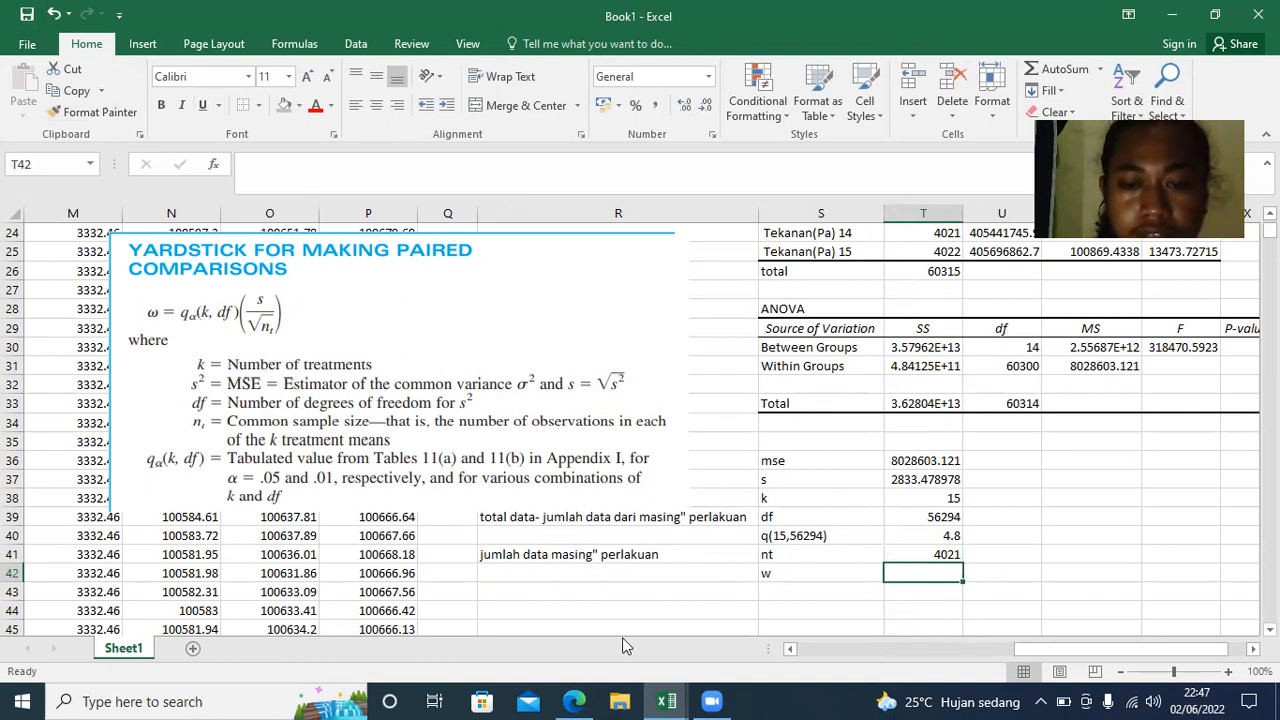
# - Begin the yardstick formula in T42 as =T40*(T37/, rechecking the q value in the textbook table in Edge
pyautogui.doubleClick(897, 574)
pyautogui.write('=')
pyautogui.click(915, 540)
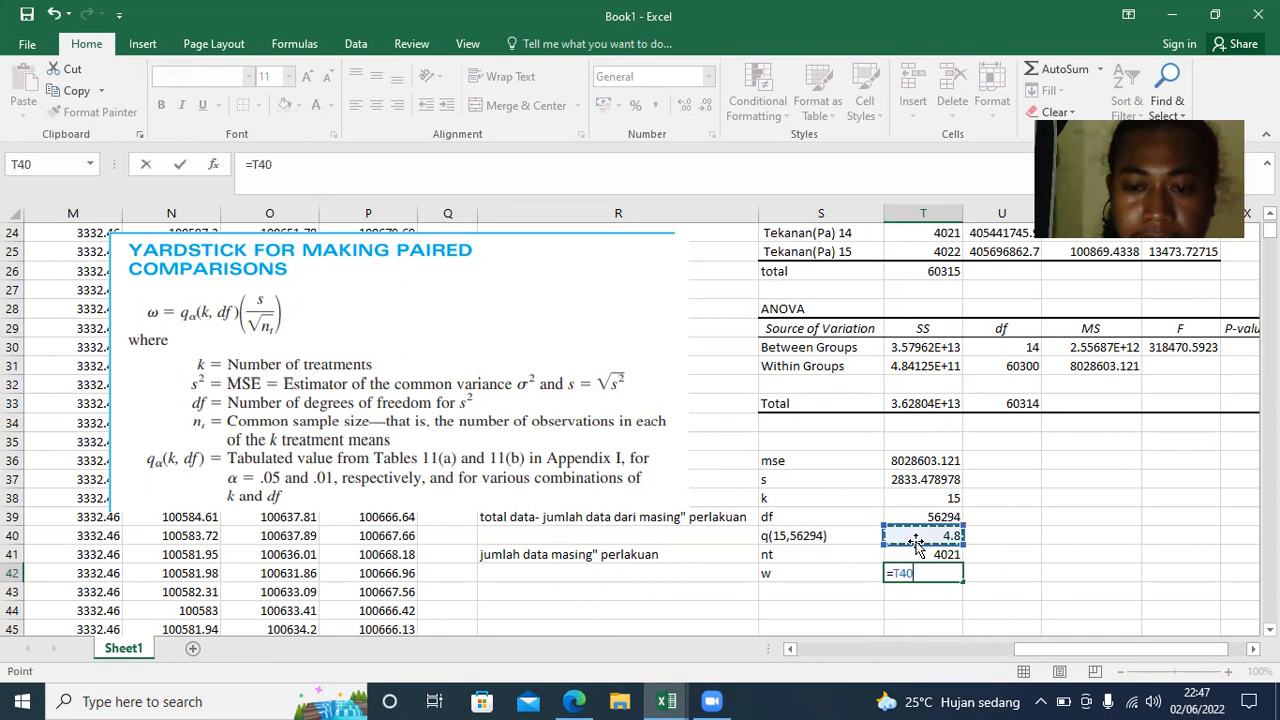
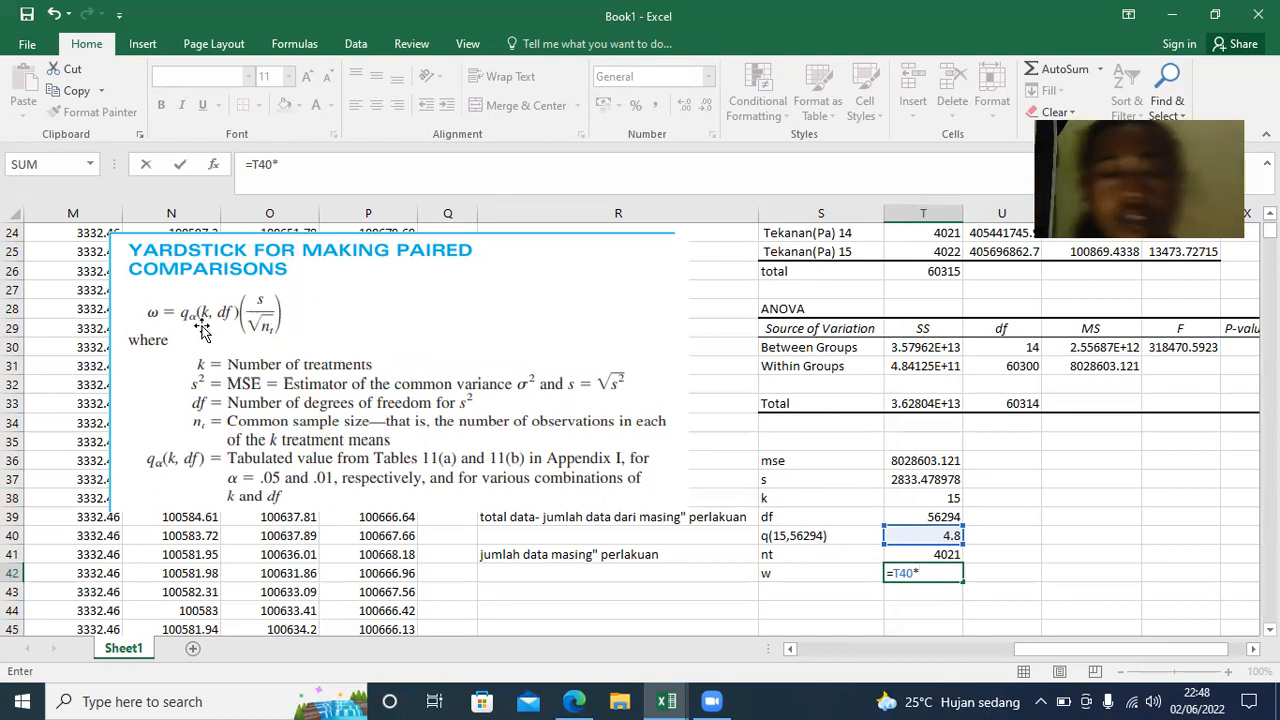
pyautogui.click(574, 701)
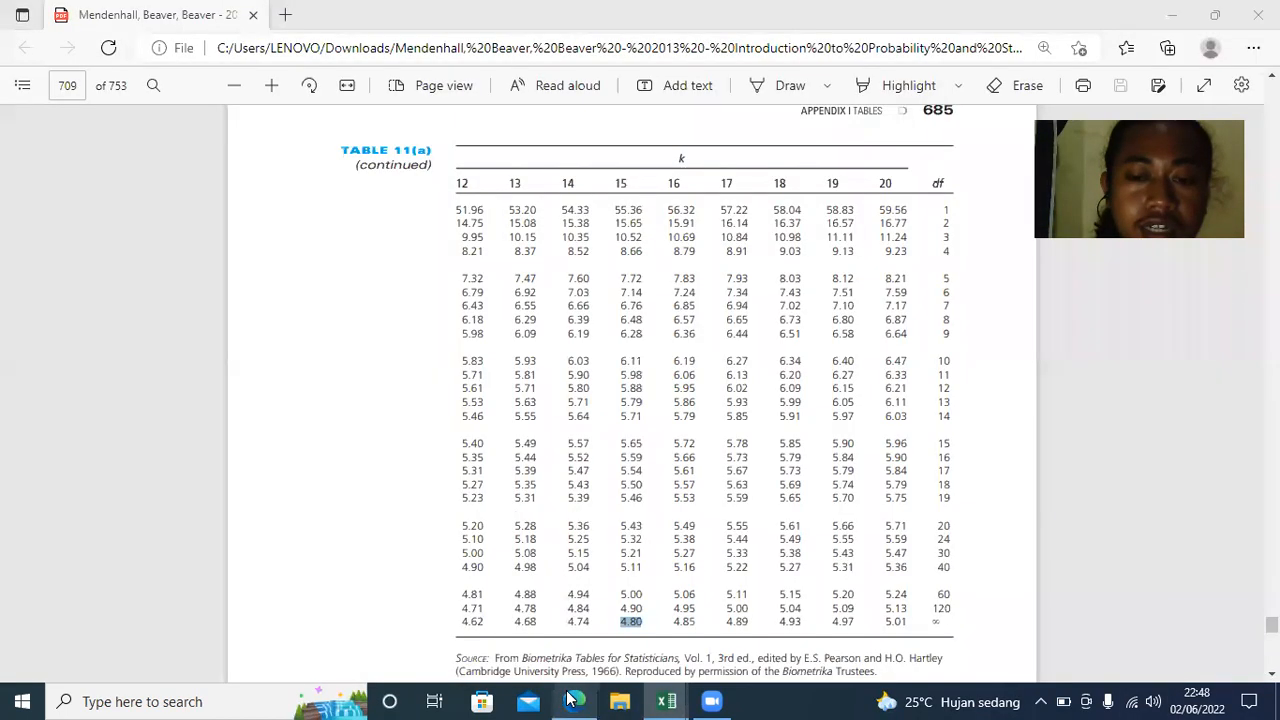
pyautogui.click(684, 701)
pyautogui.click(800, 648)
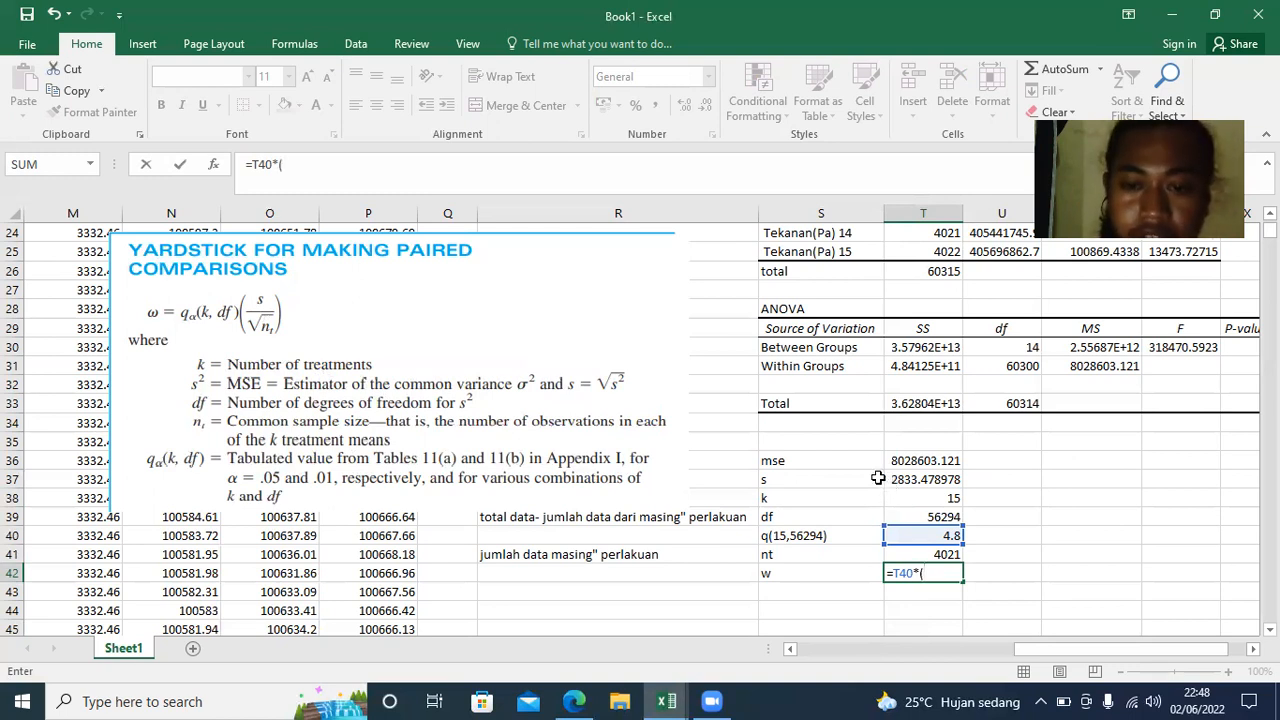
pyautogui.click(907, 479)
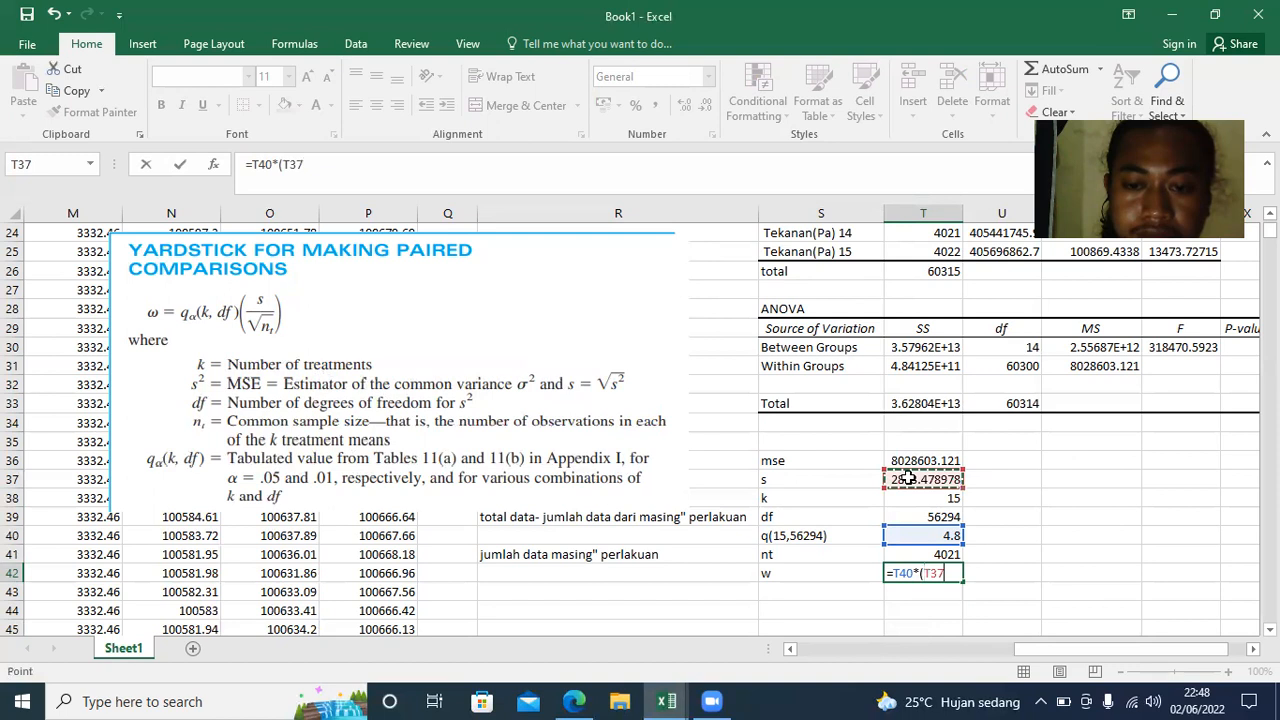
pyautogui.write('/')
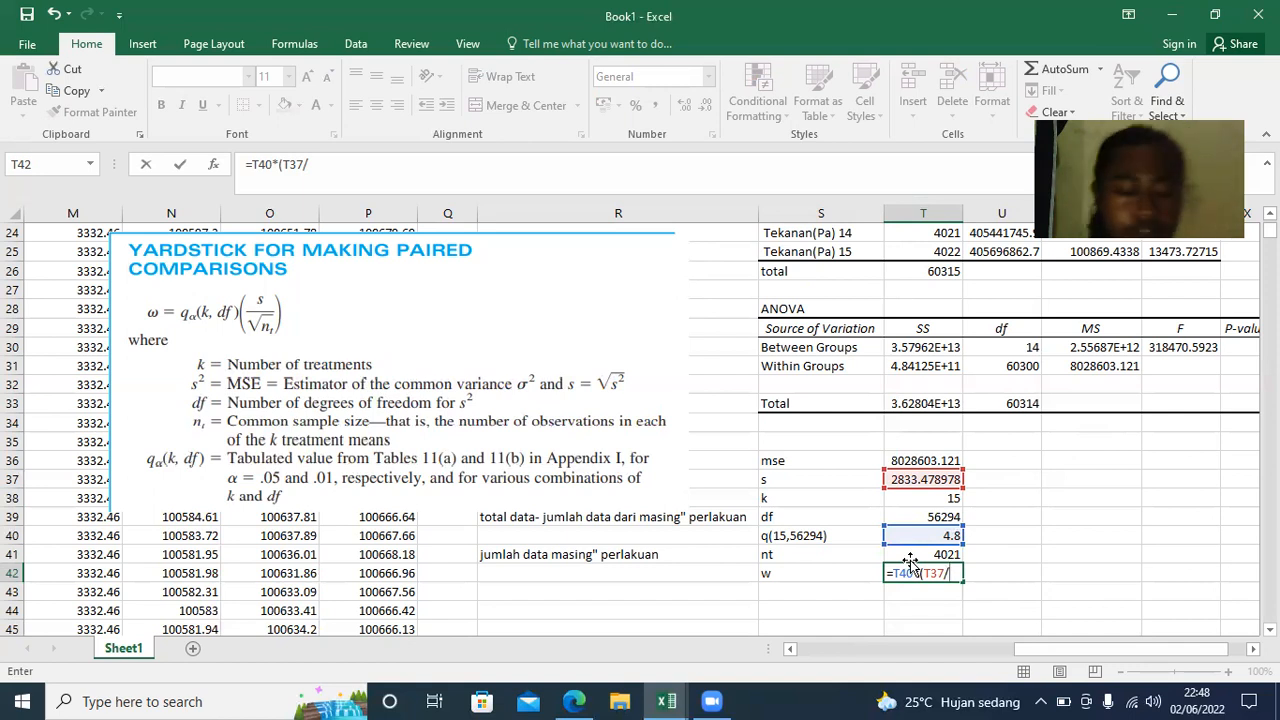
# - Continue the yardstick formula in T42 by inserting the SQRT function as the divisor of T37
pyautogui.write('s')
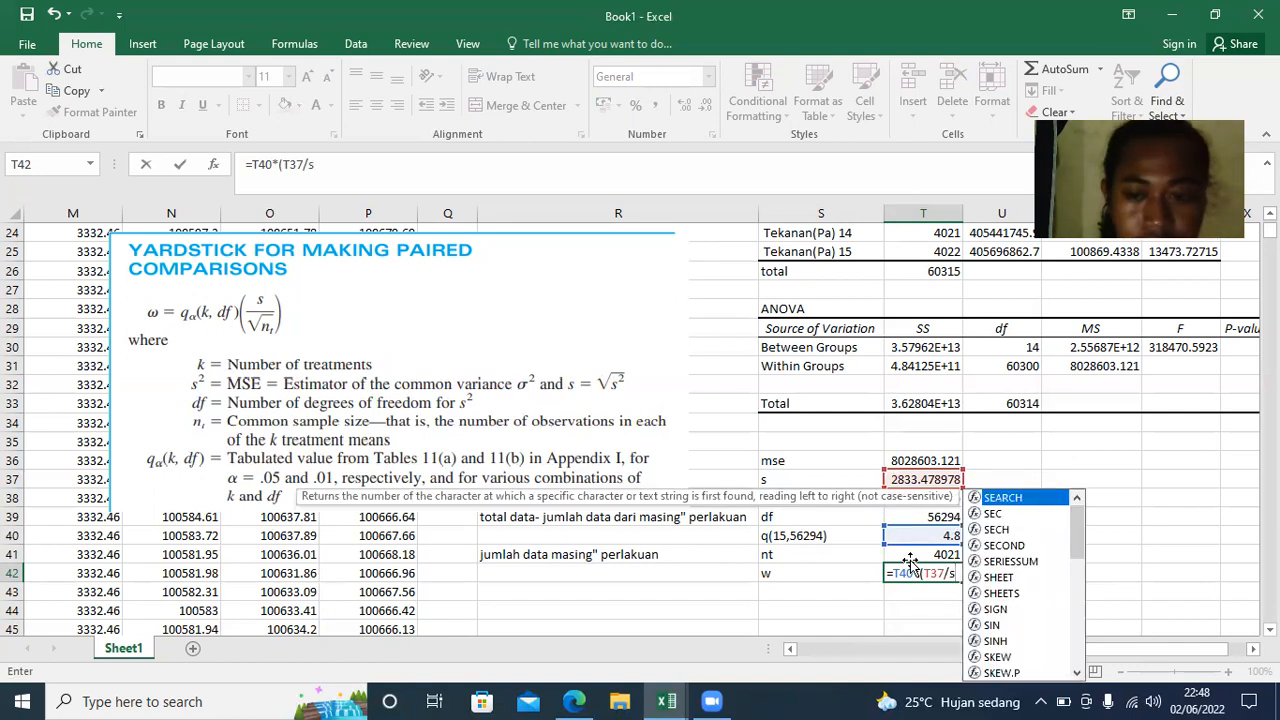
pyautogui.press('BackSpace')
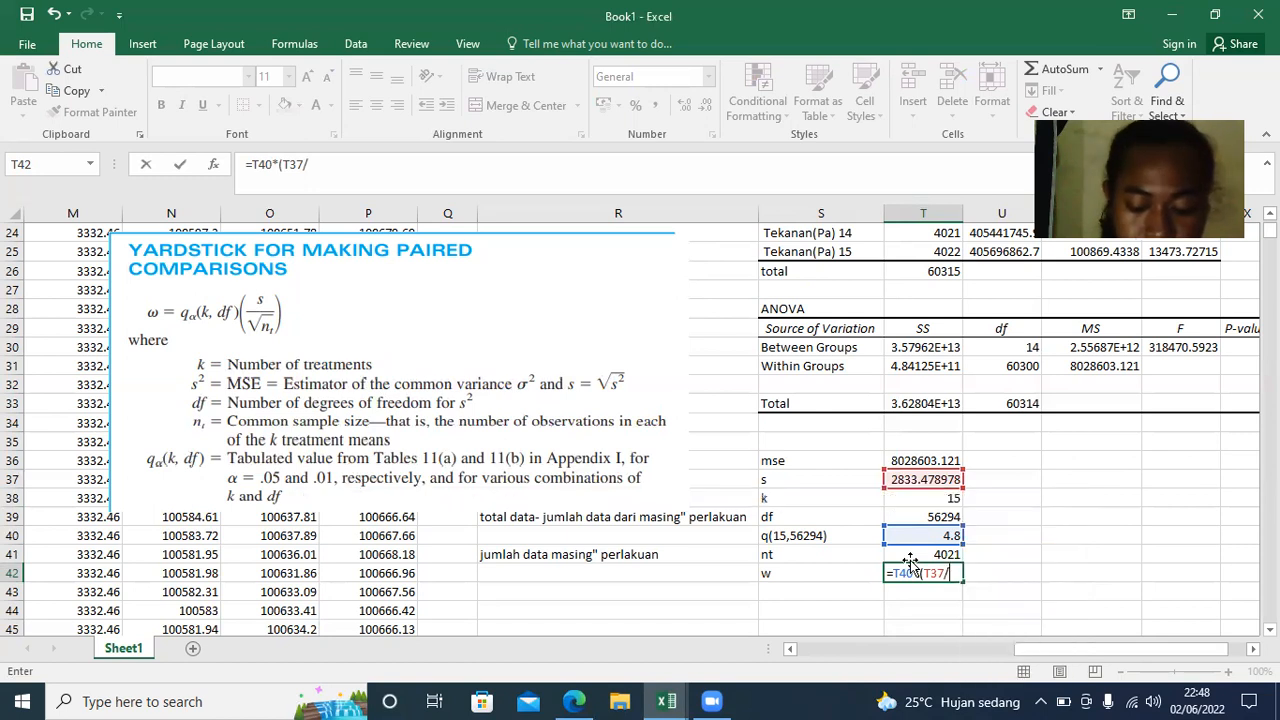
pyautogui.write('(sq')
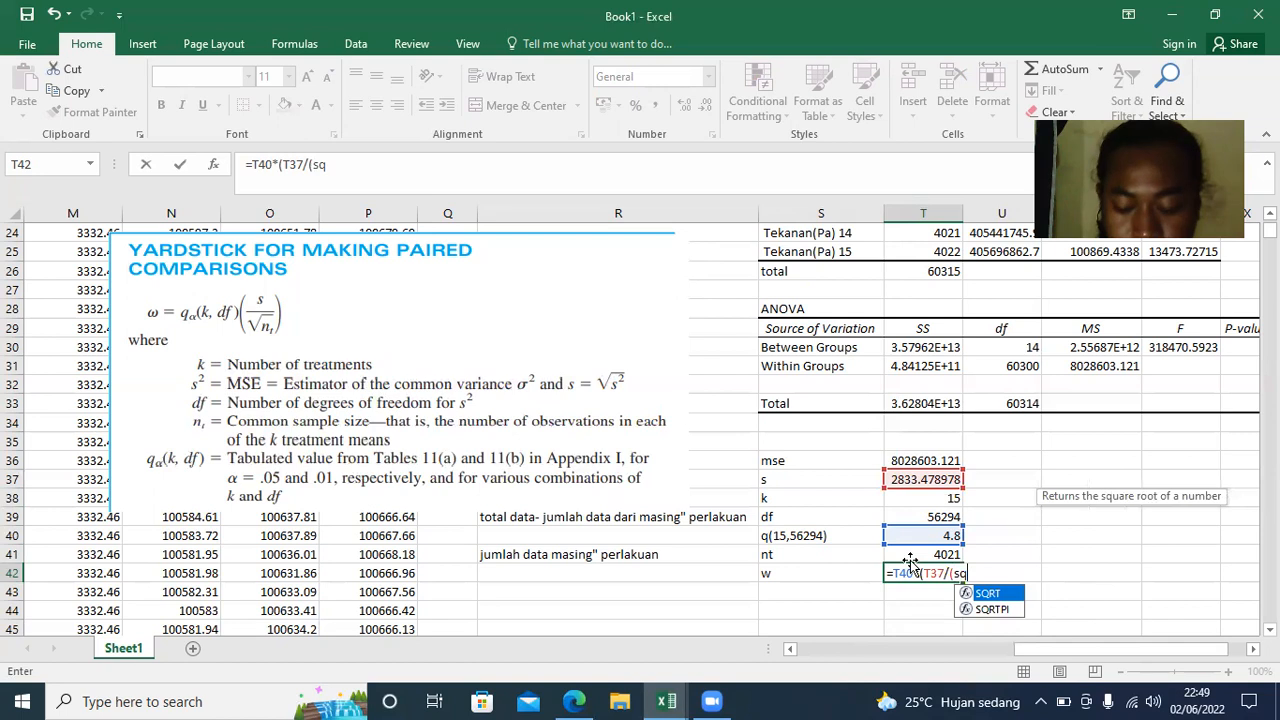
pyautogui.press('Return')
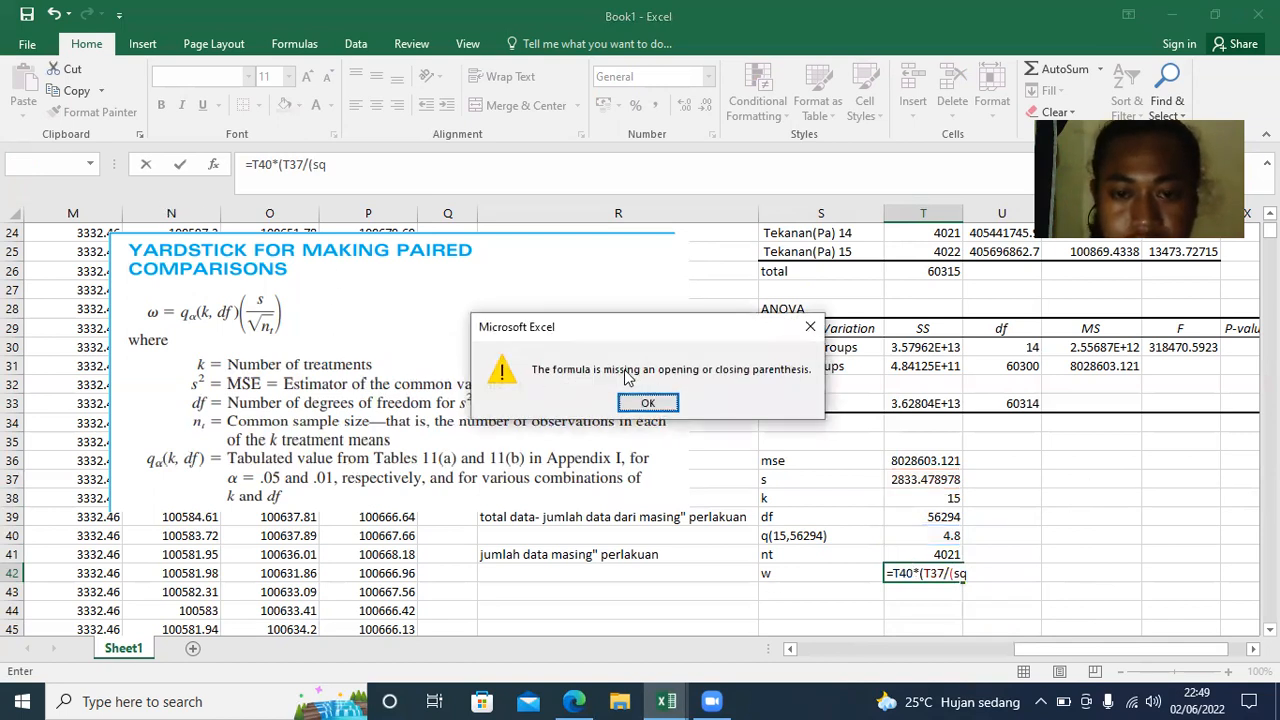
pyautogui.click(648, 402)
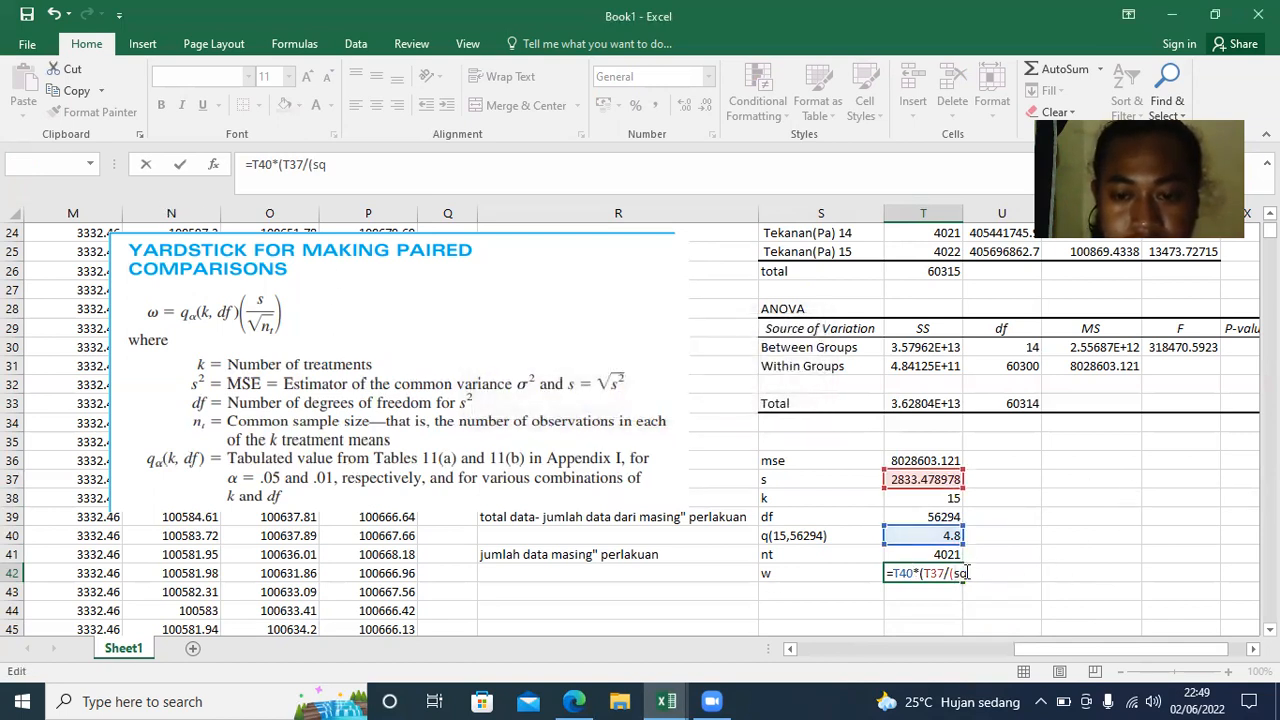
pyautogui.write('r')
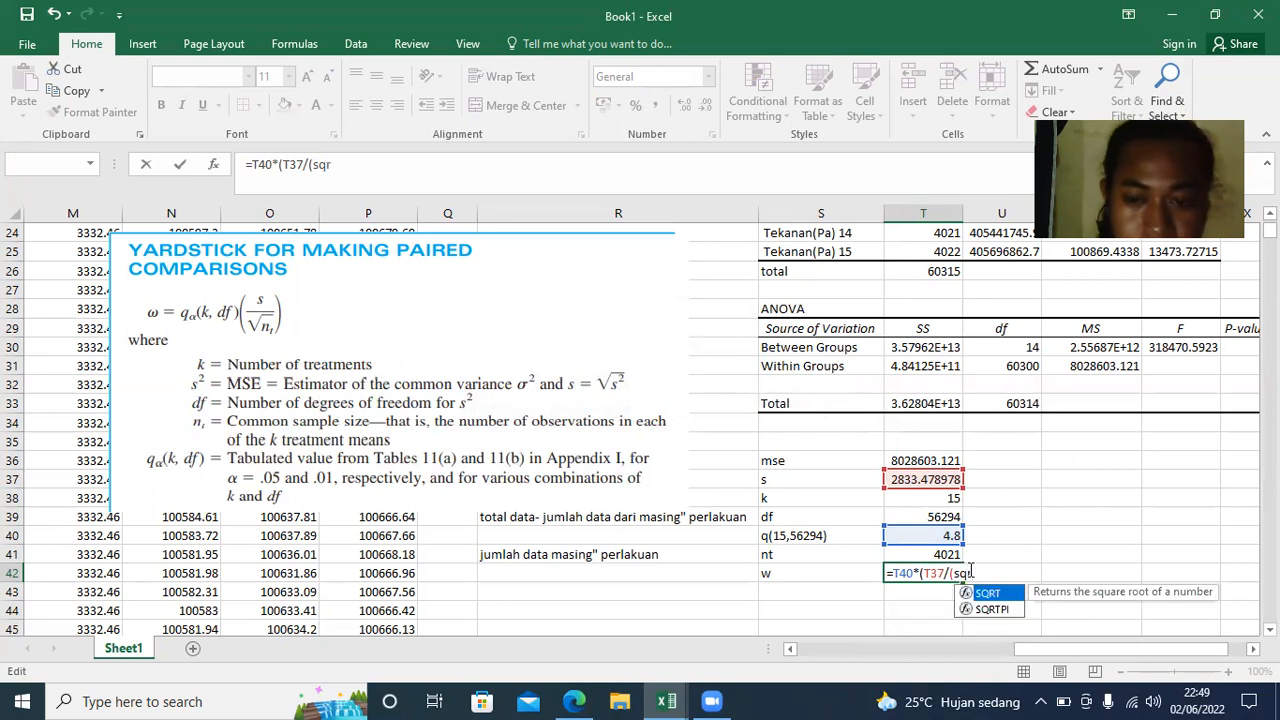
pyautogui.scroll(3, 970, 571)
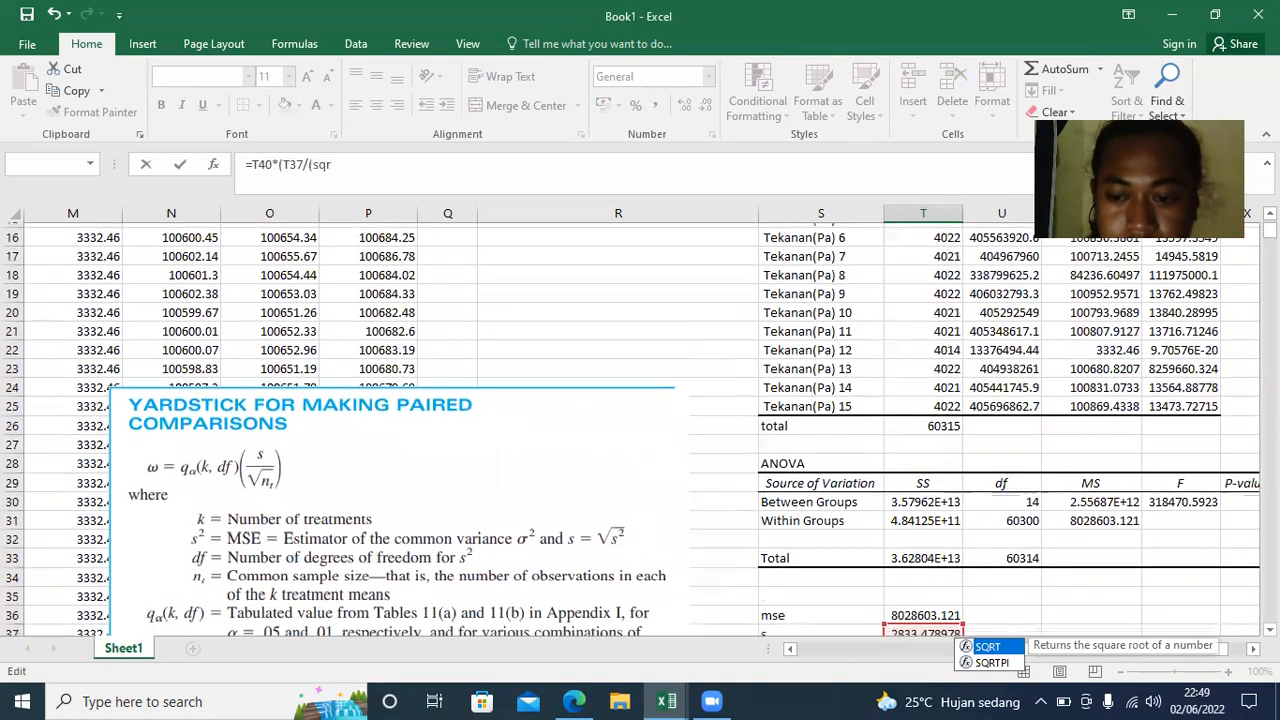
pyautogui.scroll(-3, 870, 580)
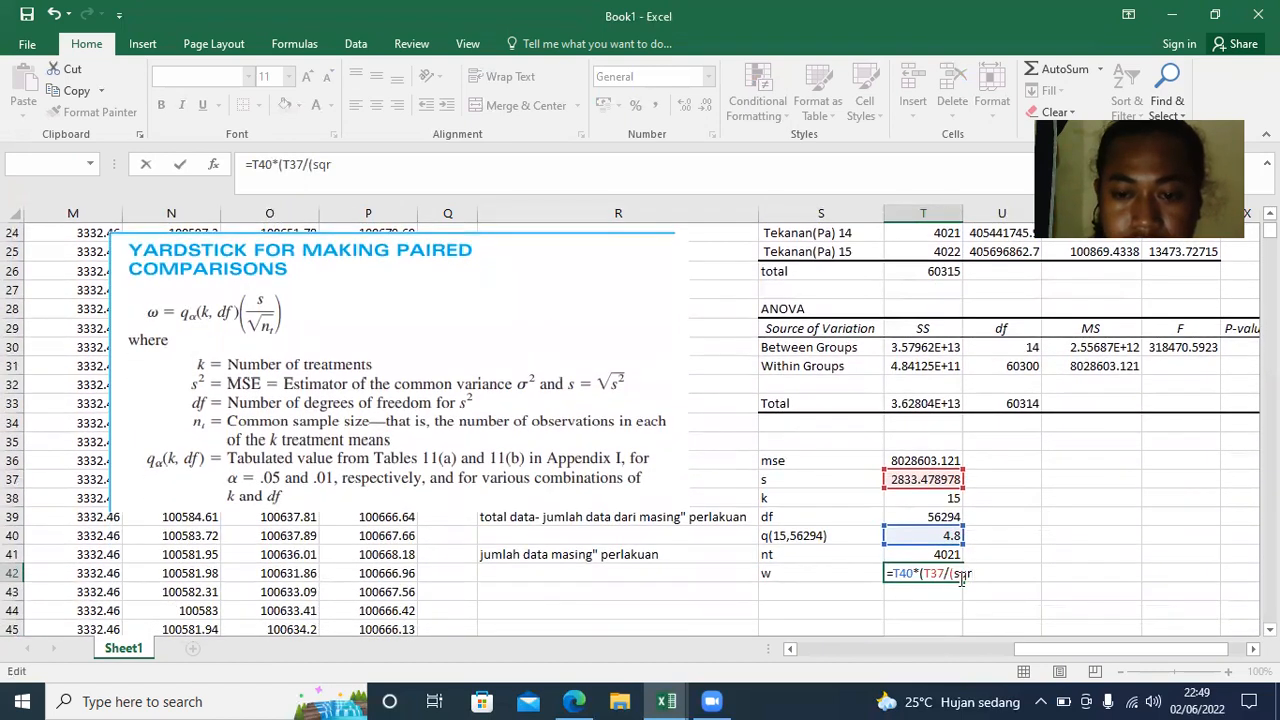
pyautogui.write('t')
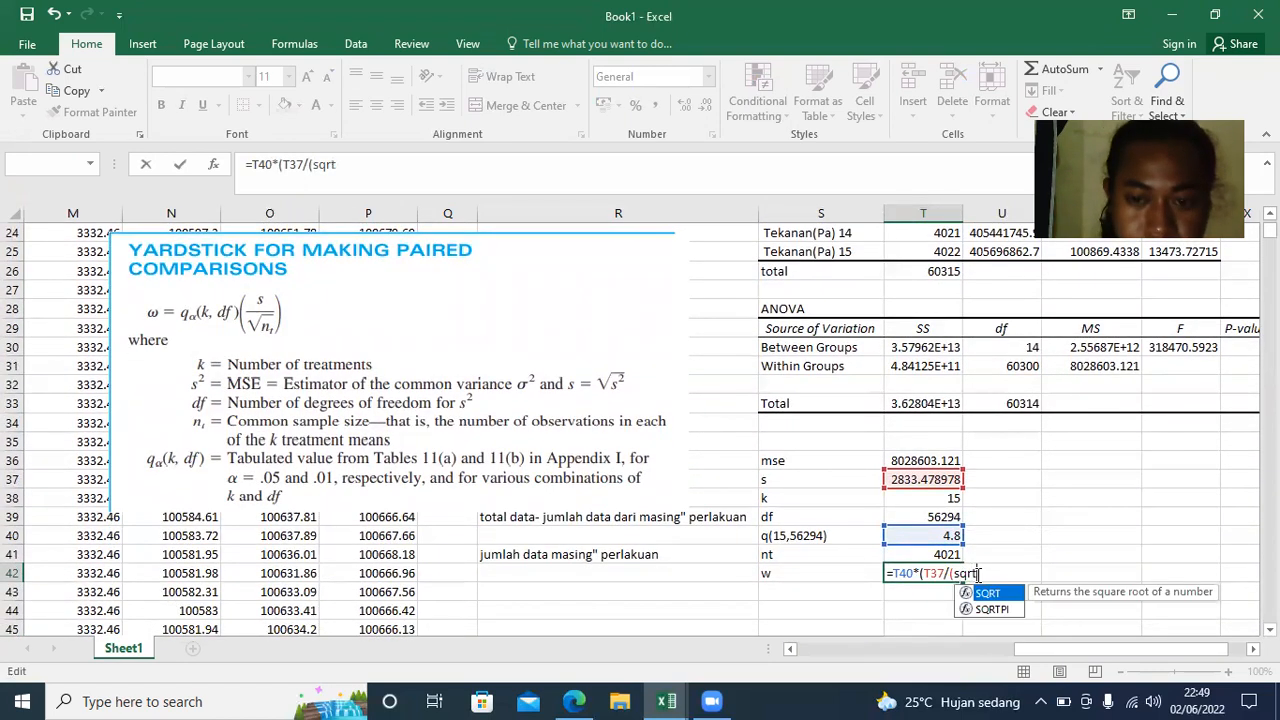
pyautogui.doubleClick(975, 595)
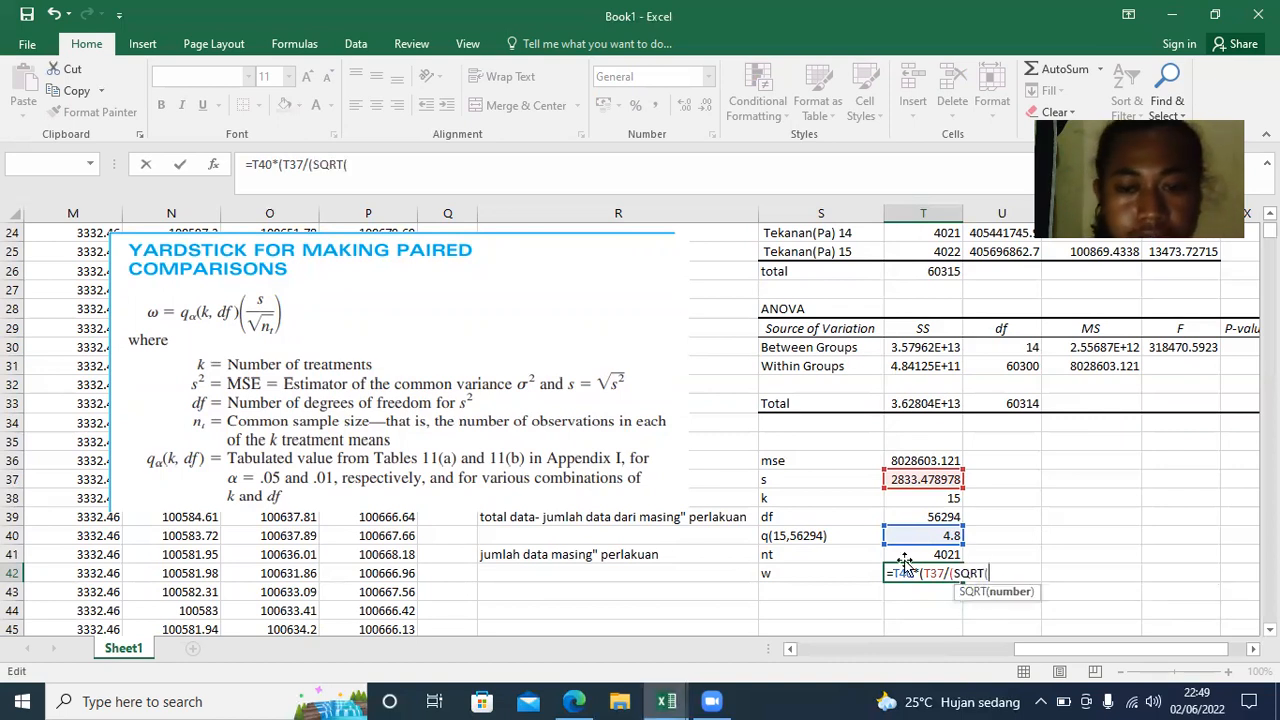
# - Complete the formula with T41 inside SQRT and accept the correction to =T40*(T37/(SQRT(T41)))
pyautogui.click(935, 556)
pyautogui.write(')')
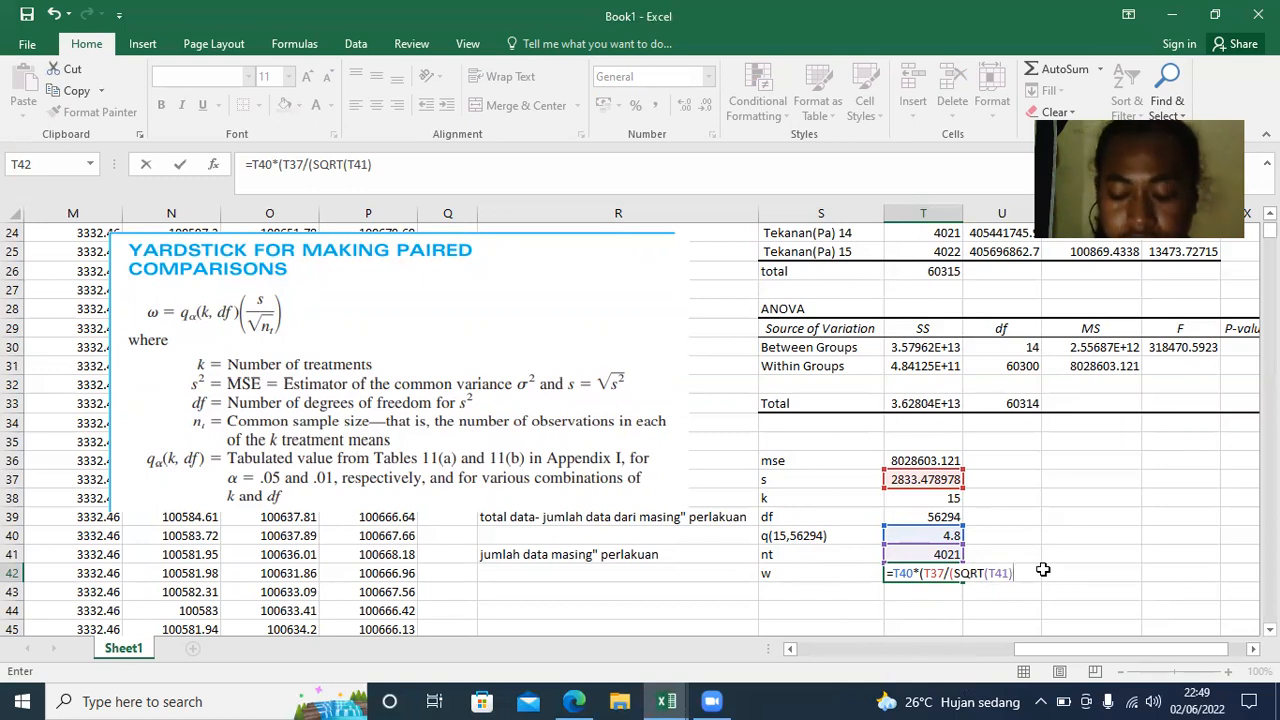
pyautogui.press('Return')
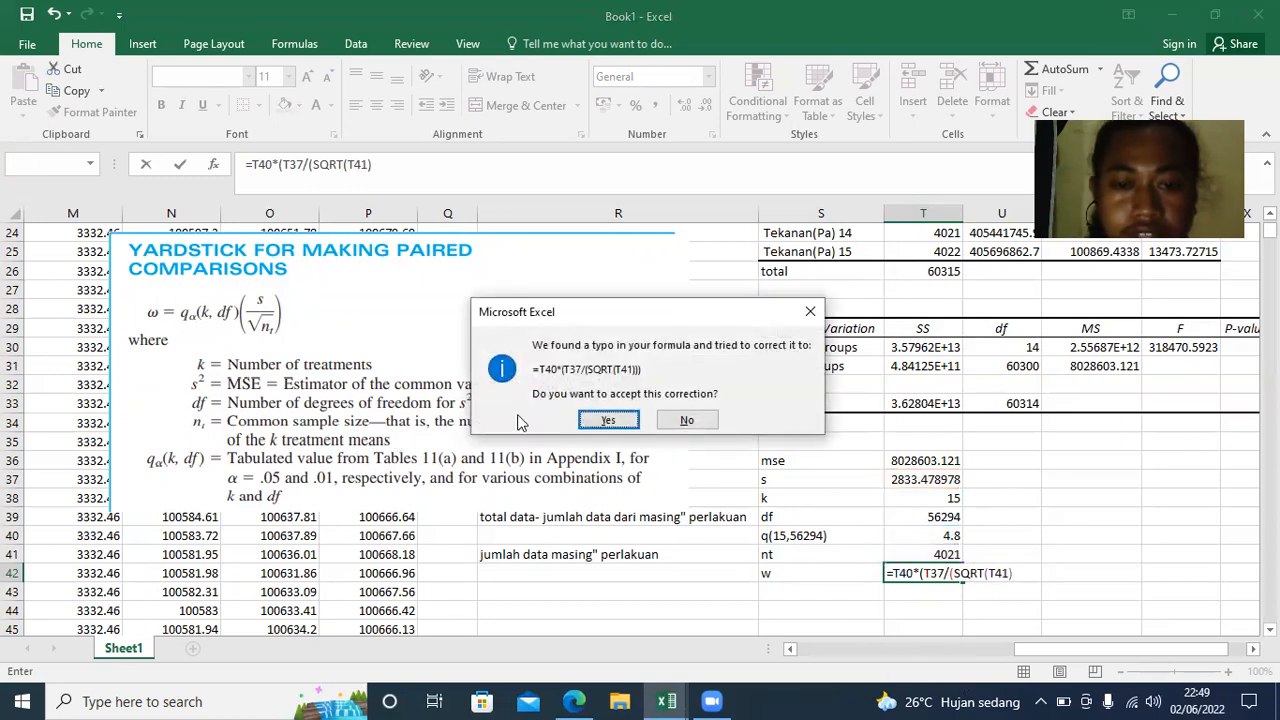
pyautogui.click(610, 420)
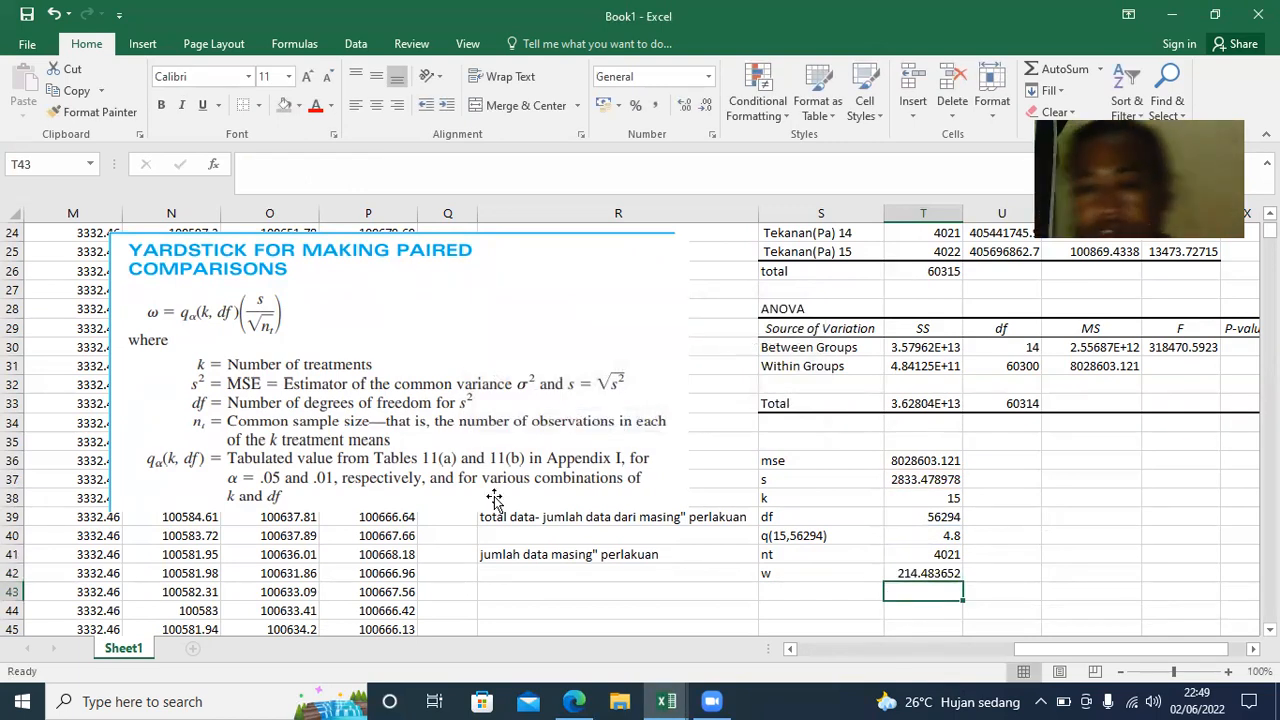
# - Check the cell references used in the w formula in T42, discarding any accidental edit
pyautogui.doubleClick(925, 576)
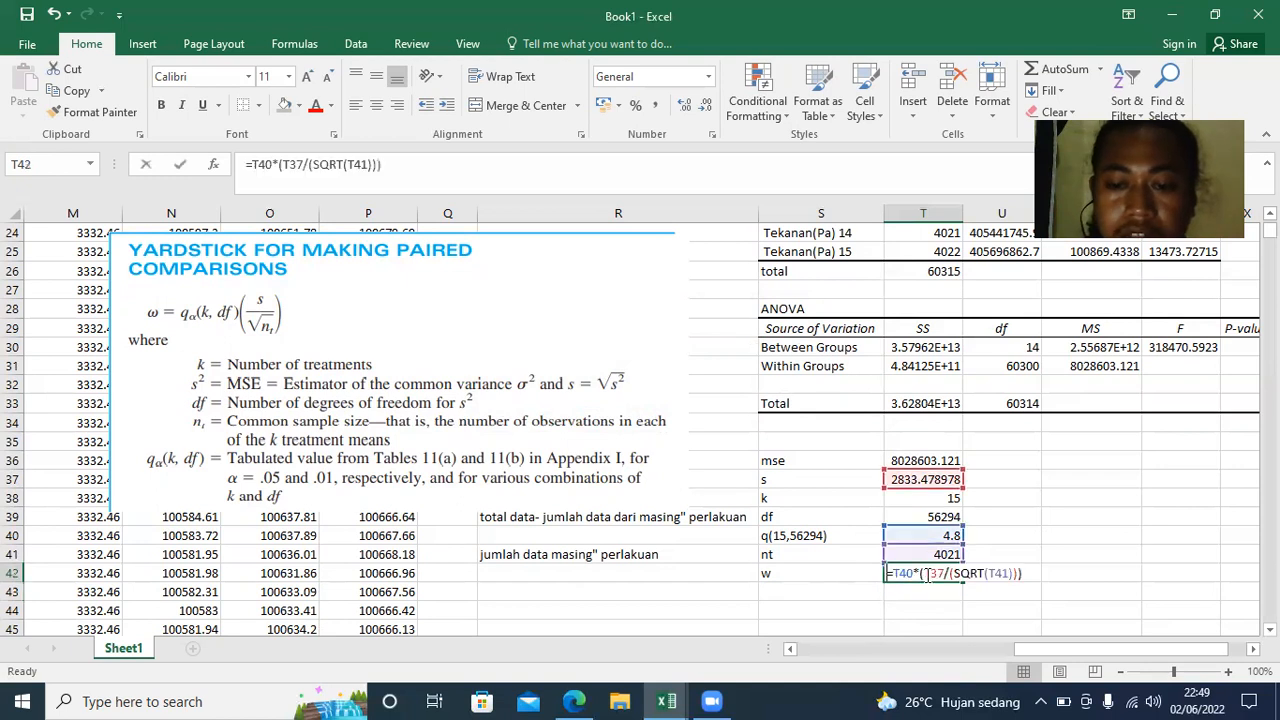
pyautogui.click(1106, 486)
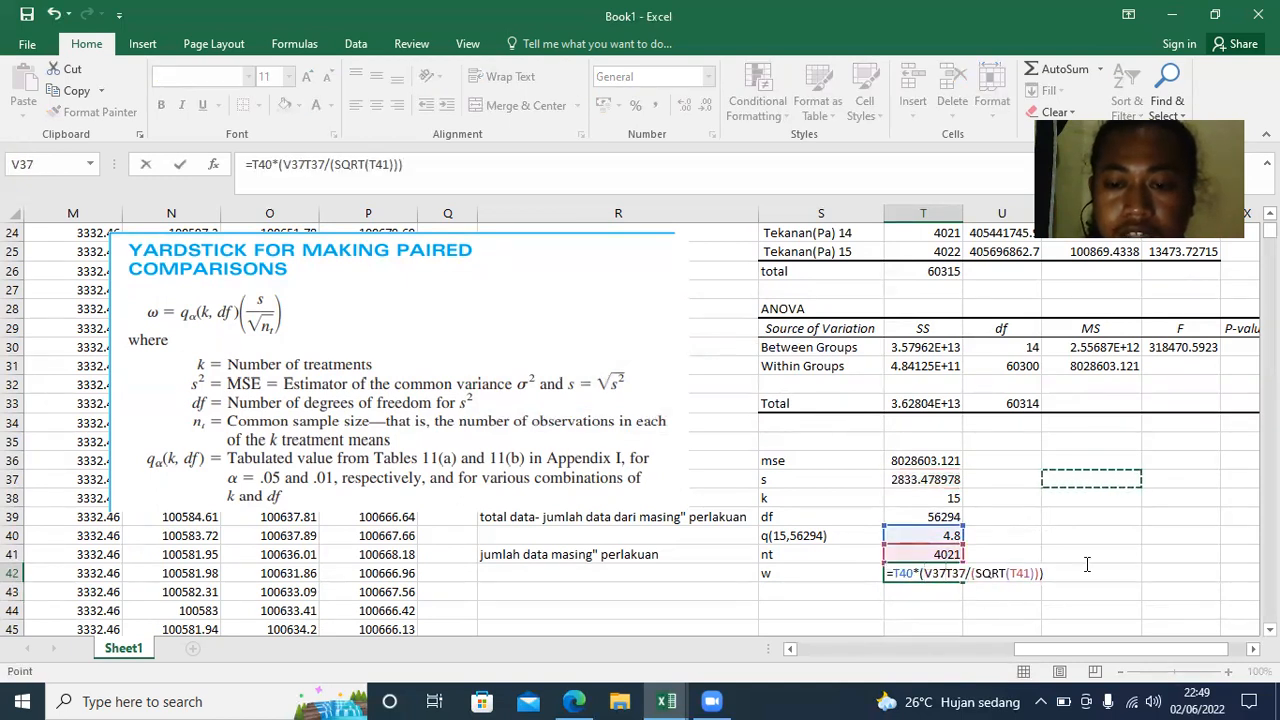
pyautogui.press('Escape')
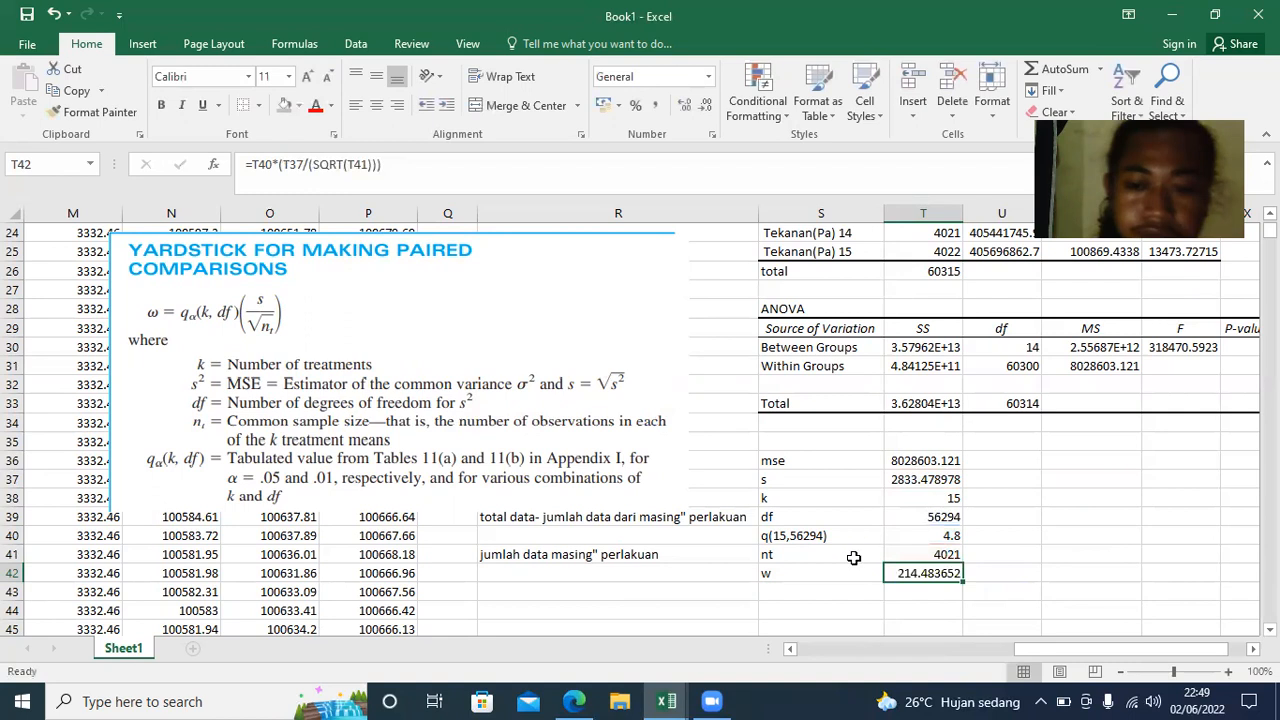
pyautogui.doubleClick(940, 574)
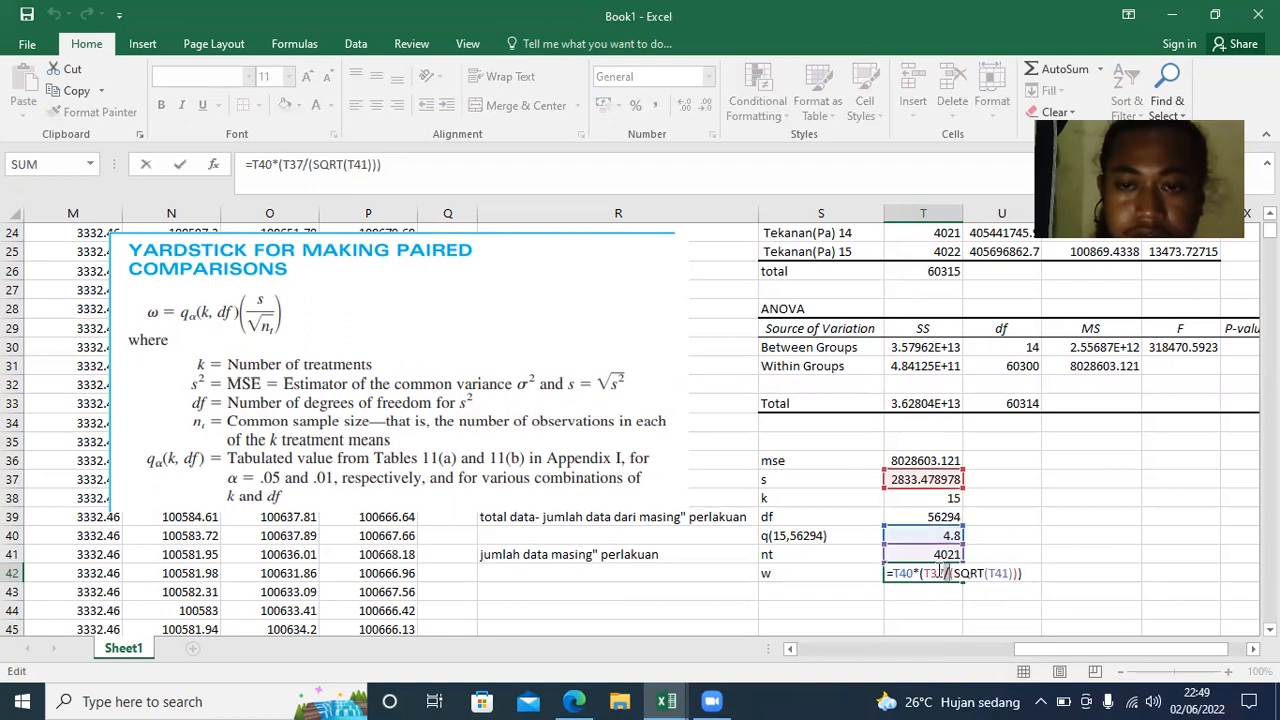
pyautogui.press('Escape')
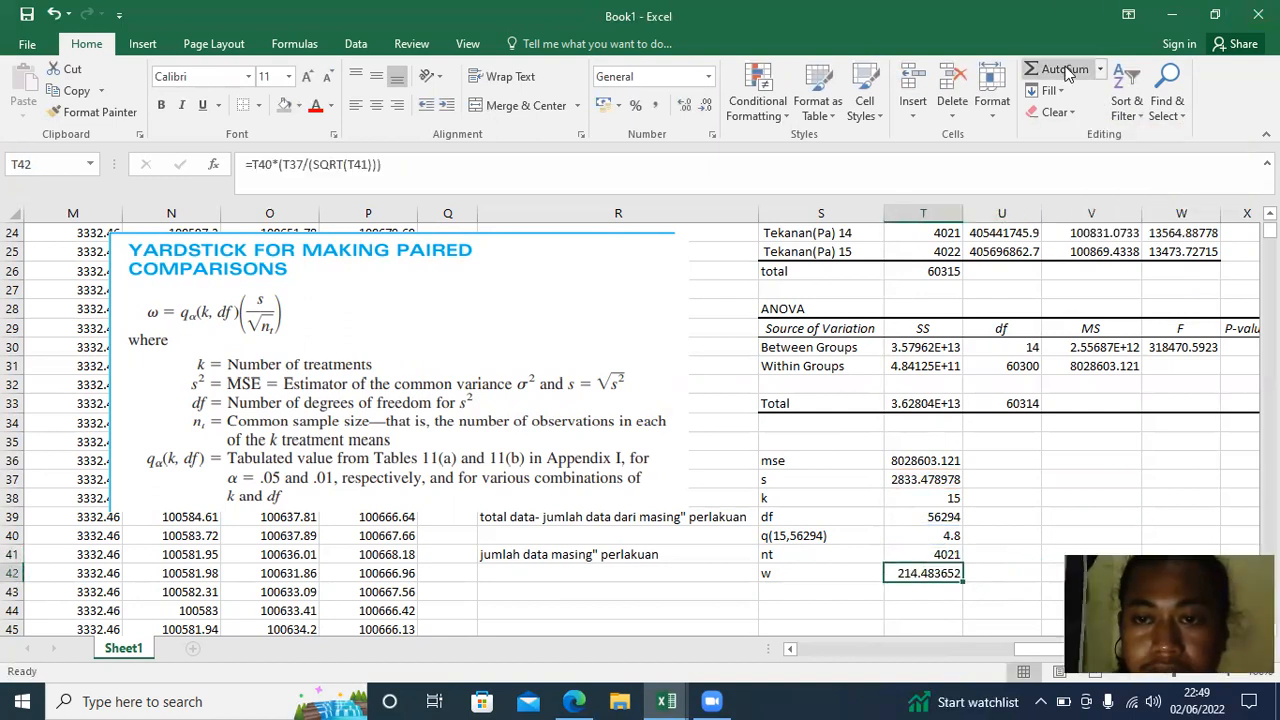
pyautogui.click(995, 103)
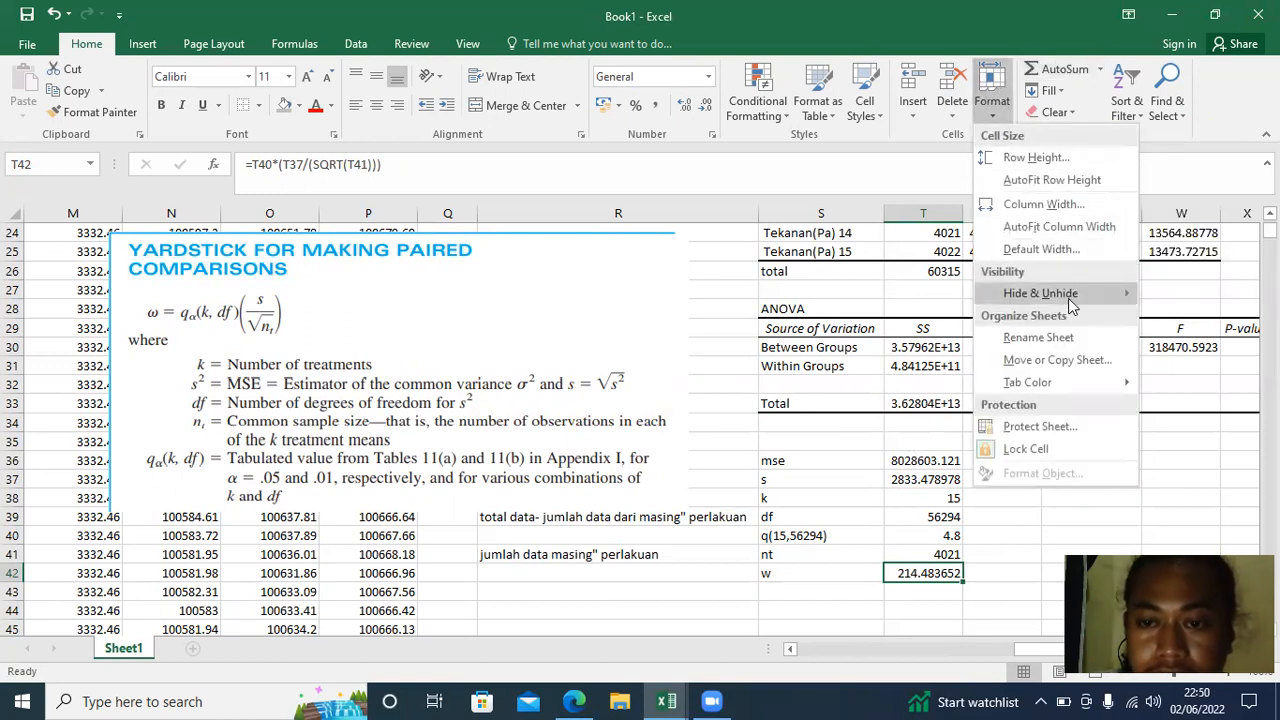
pyautogui.click(921, 125)
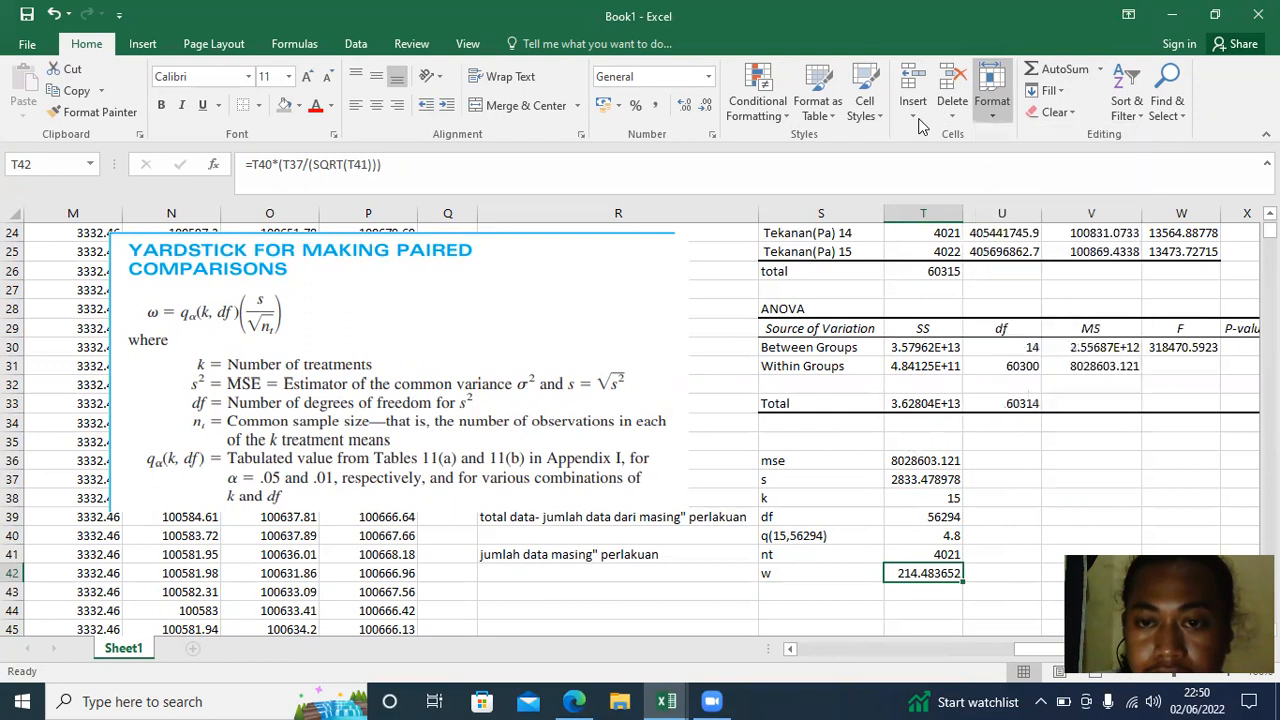
pyautogui.click(921, 125)
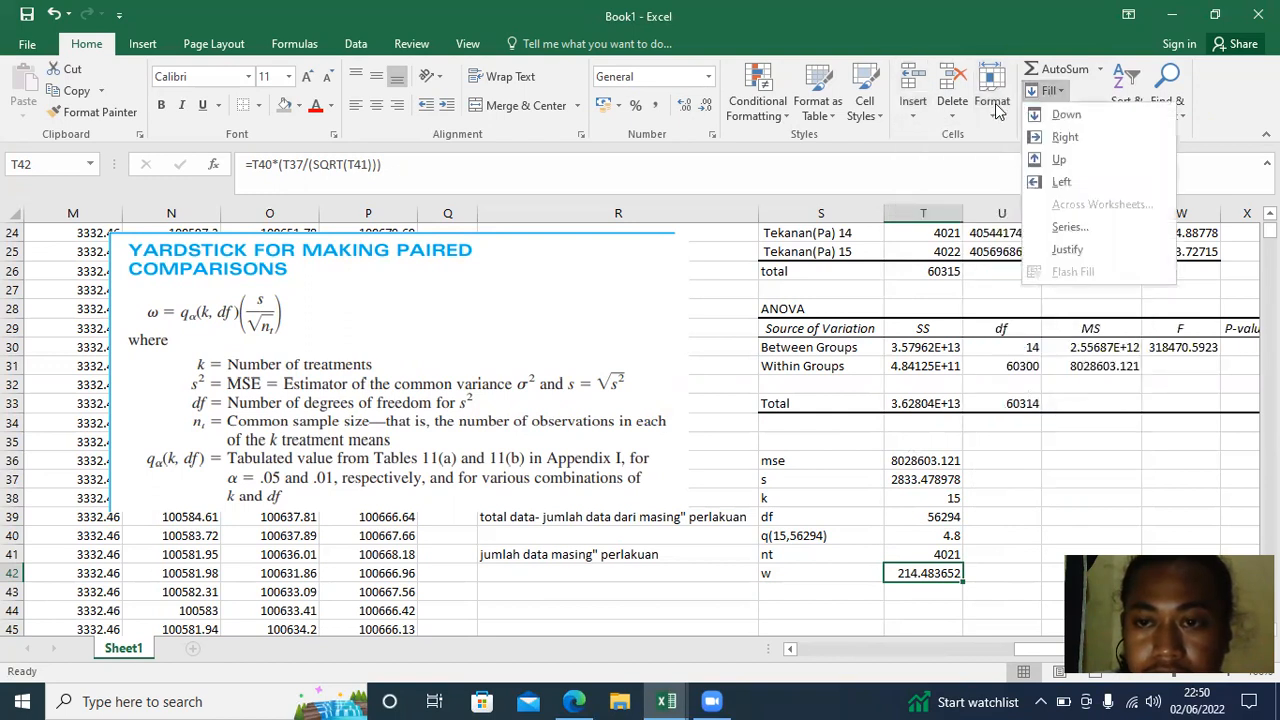
pyautogui.moveTo(987, 114)
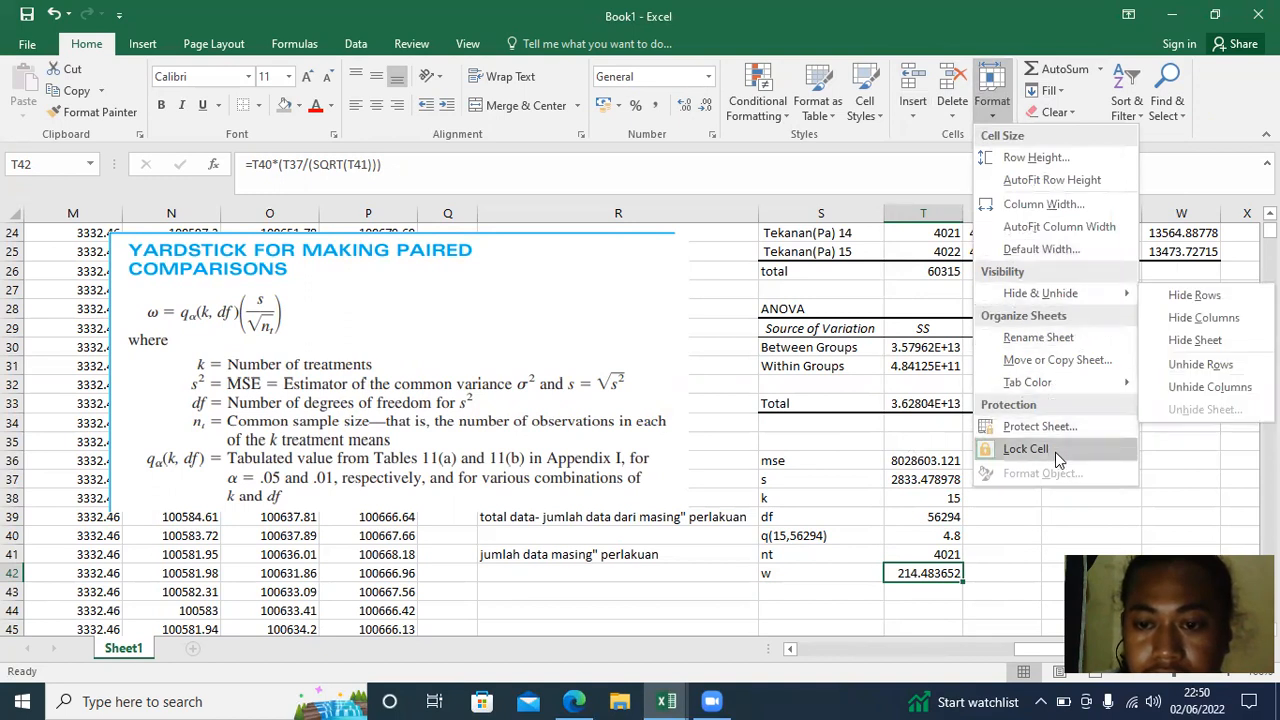
pyautogui.click(349, 124)
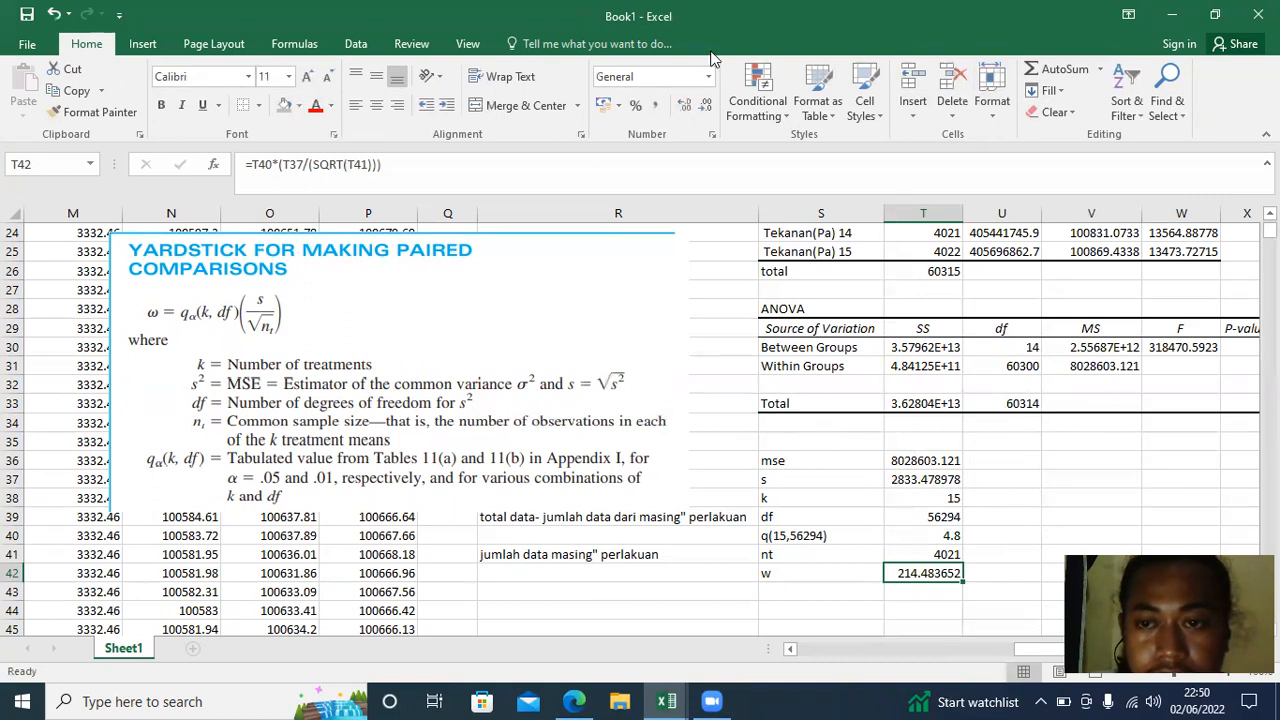
# - Format the w value in T42 as Number with two decimal places
pyautogui.click(1020, 86)
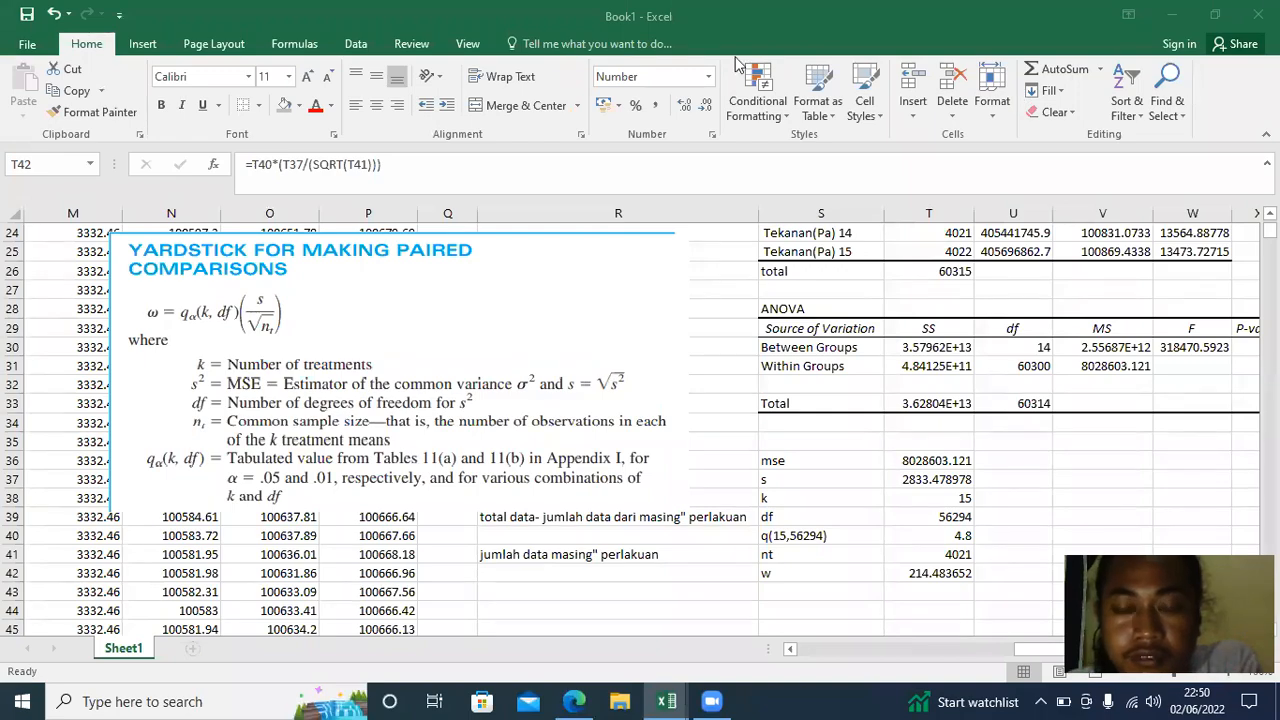
pyautogui.click(704, 108)
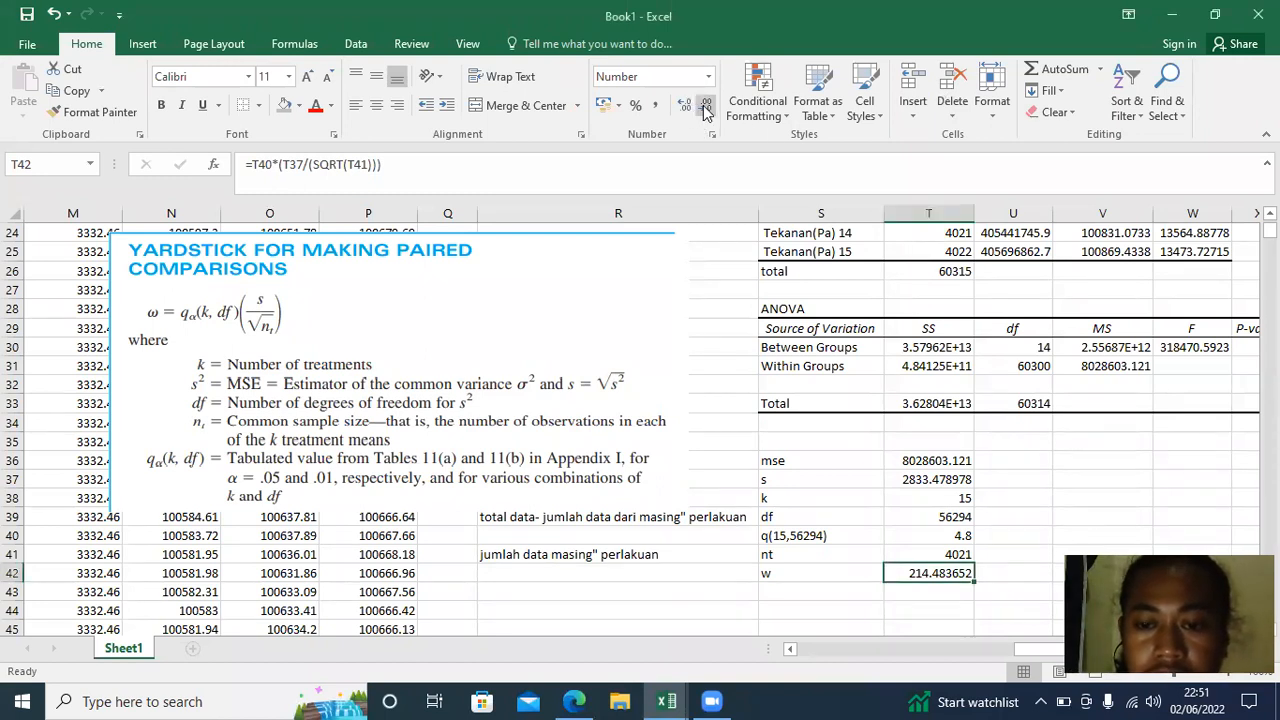
pyautogui.click(704, 108)
pyautogui.click(704, 108)
pyautogui.click(704, 108)
pyautogui.click(704, 108)
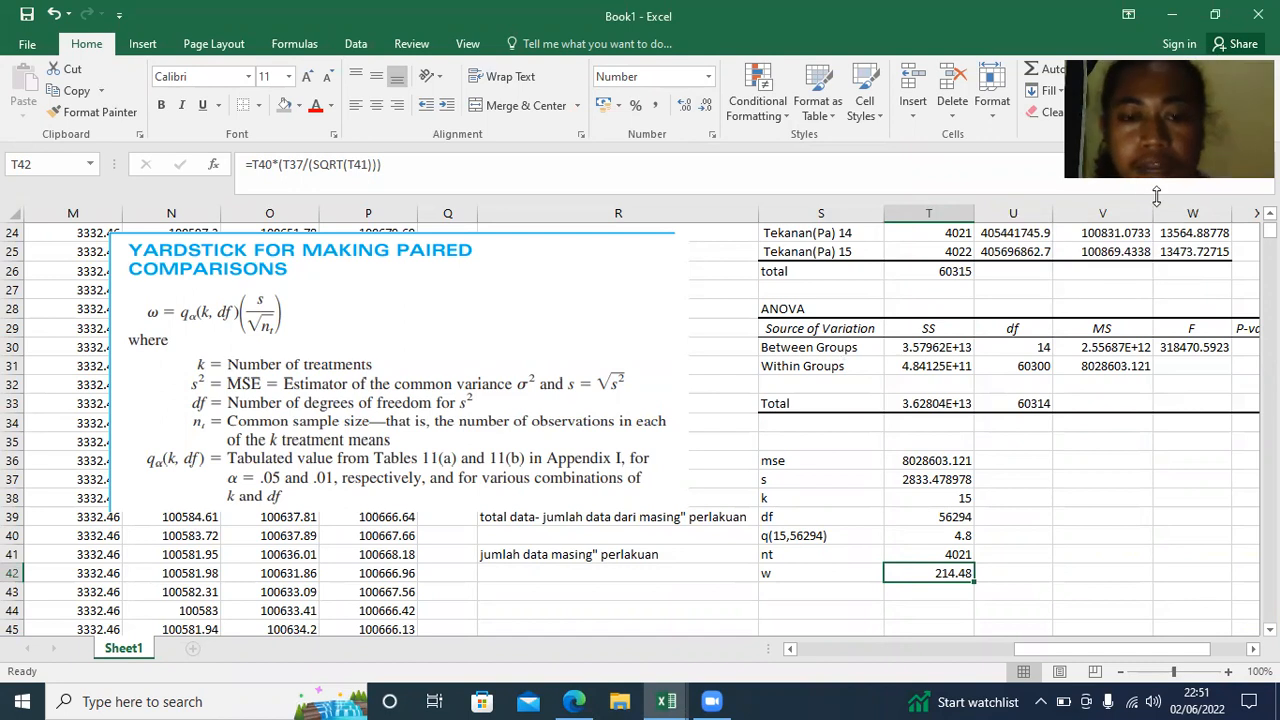
# - Move the yardstick formula picture off the data columns onto columns S to W, starting at about row 29
pyautogui.moveTo(337, 391); pyautogui.dragTo(335, 420)
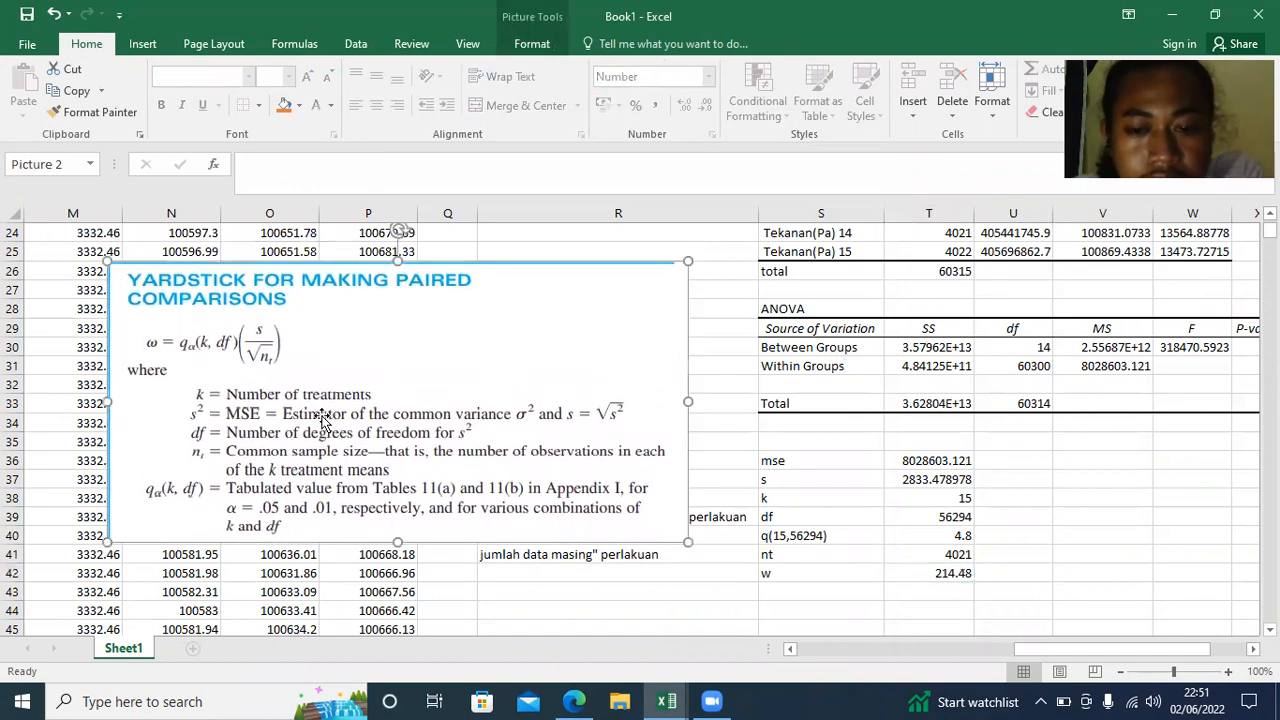
pyautogui.click(768, 573)
pyautogui.press('Right')
pyautogui.click(854, 576)
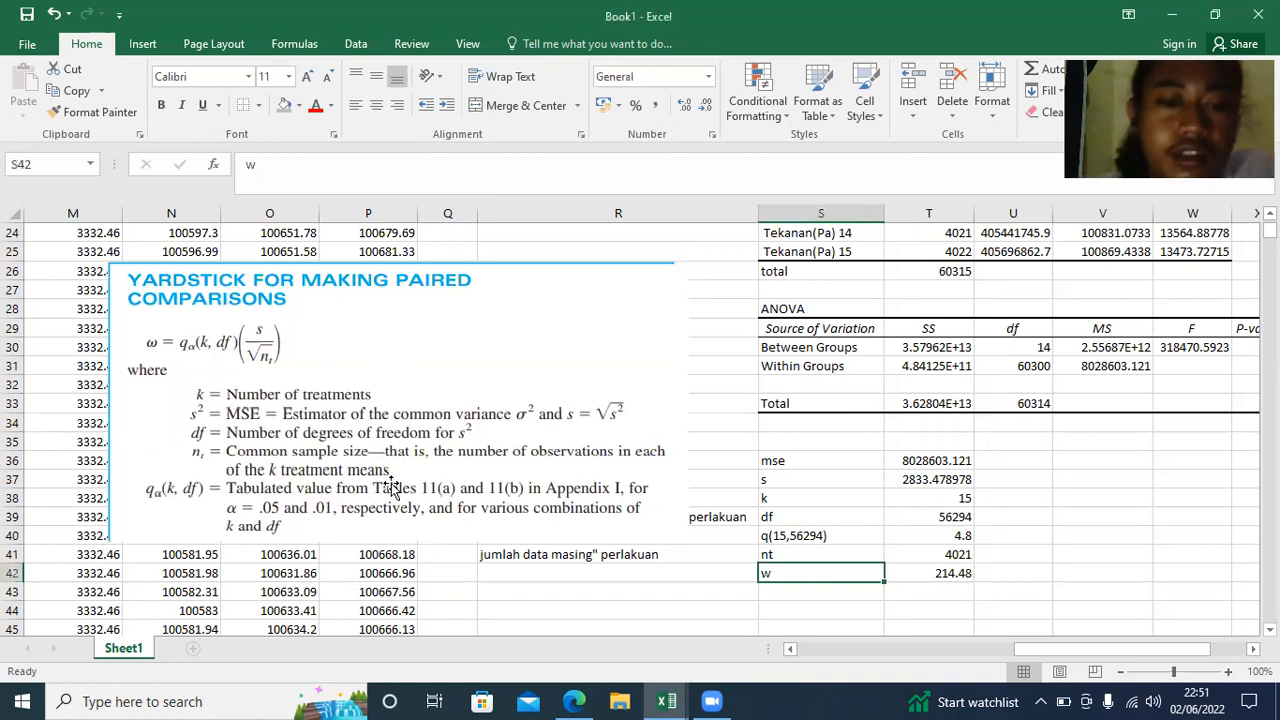
pyautogui.moveTo(262, 295); pyautogui.dragTo(1013, 380)
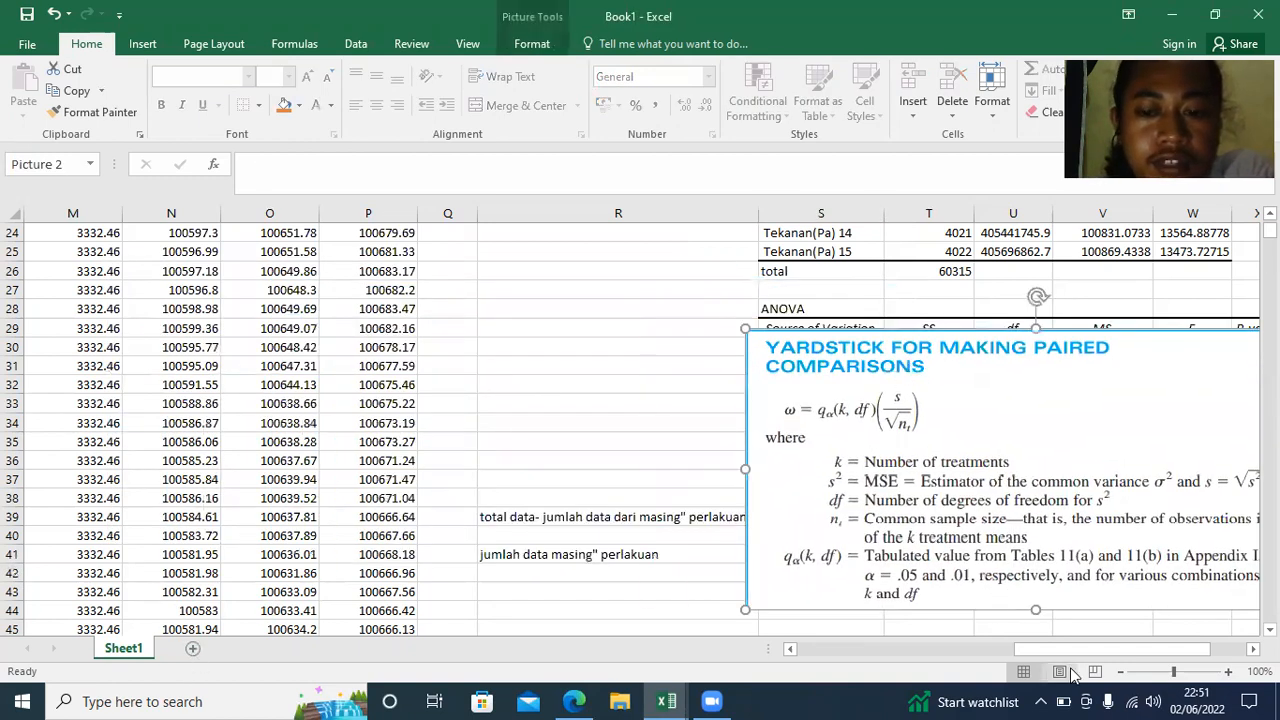
# - Return to the start of the pressure data and open the Descriptive Statistics analysis tool
pyautogui.moveTo(1061, 647); pyautogui.dragTo(907, 654)
pyautogui.click(908, 649)
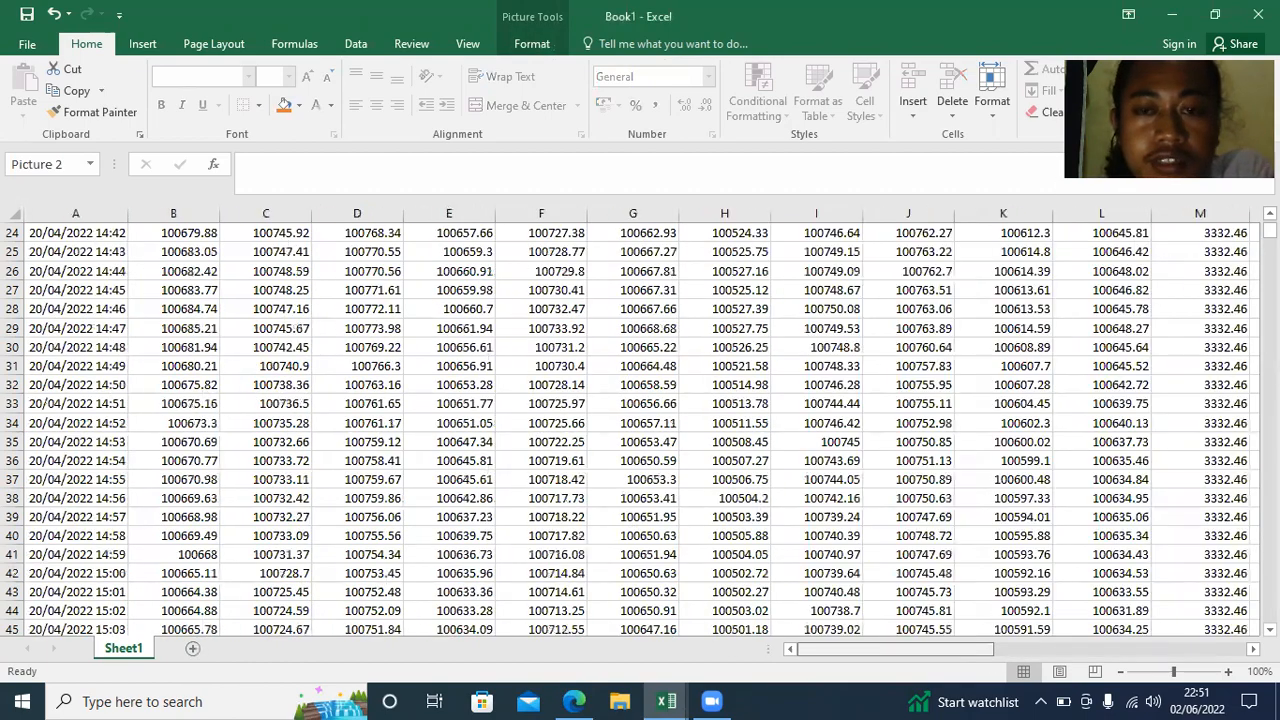
pyautogui.moveTo(1269, 213); pyautogui.dragTo(1269, 213)
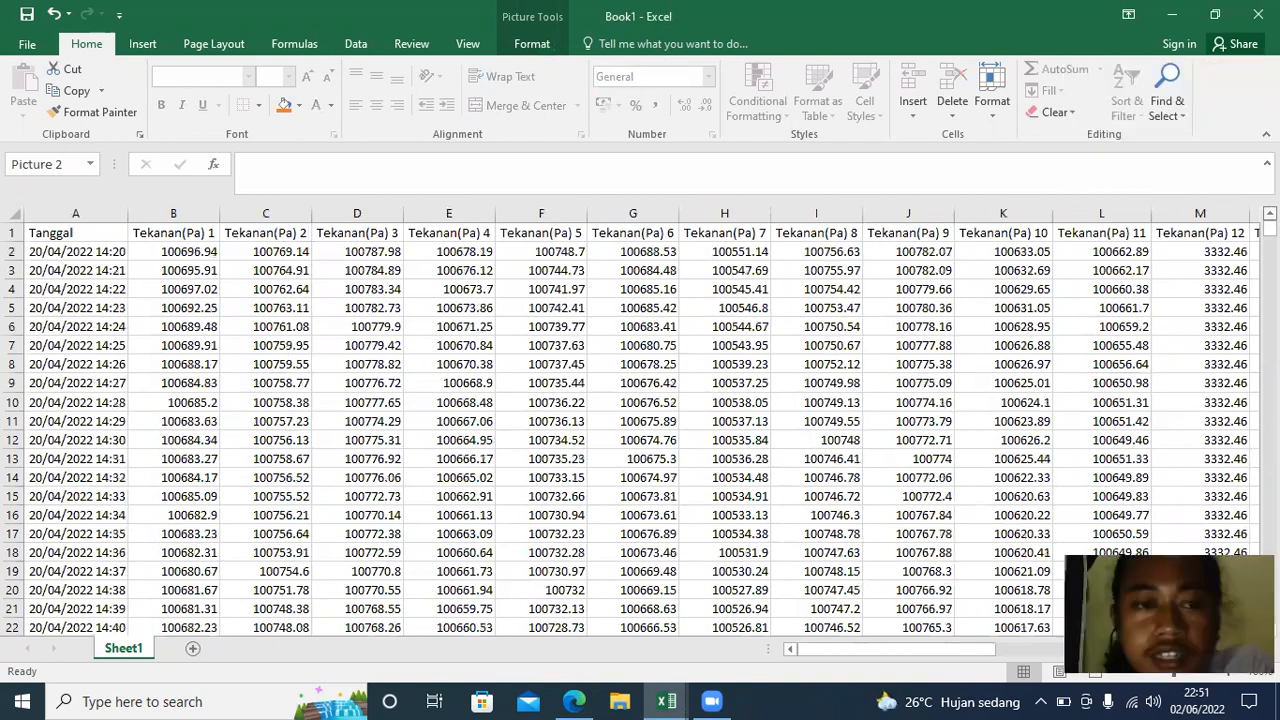
pyautogui.click(143, 44)
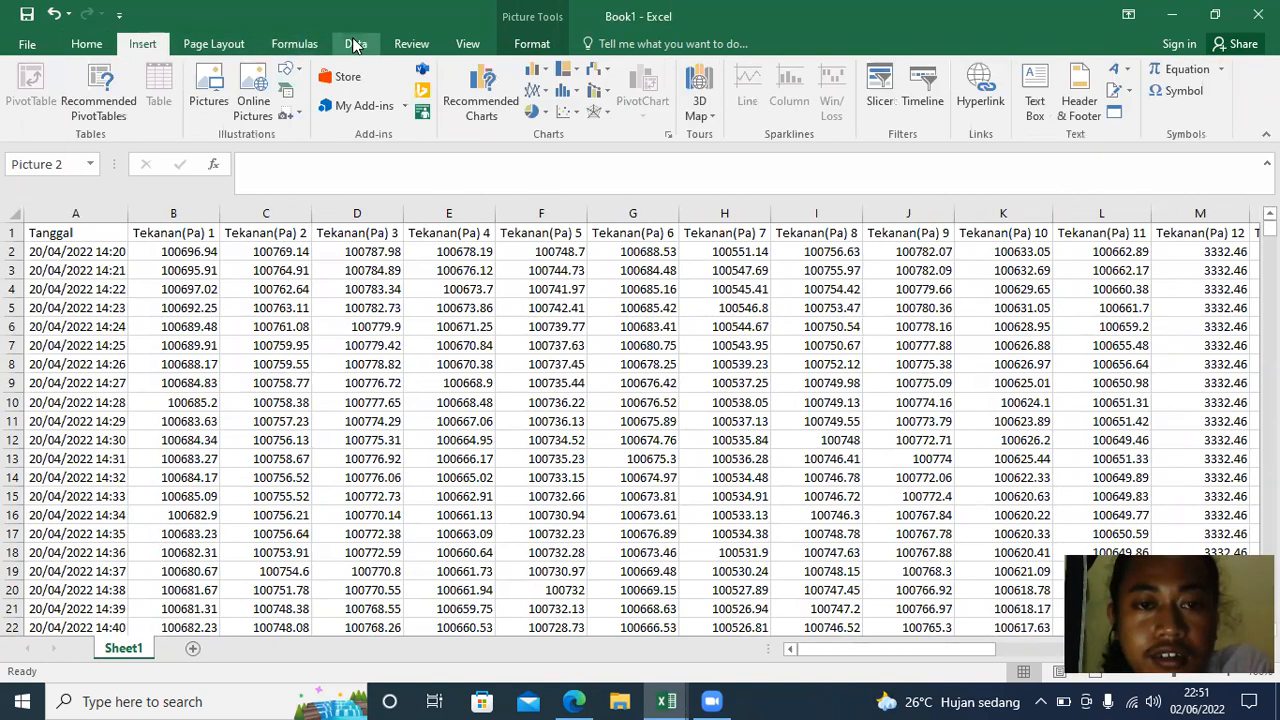
pyautogui.click(355, 44)
pyautogui.click(1119, 72)
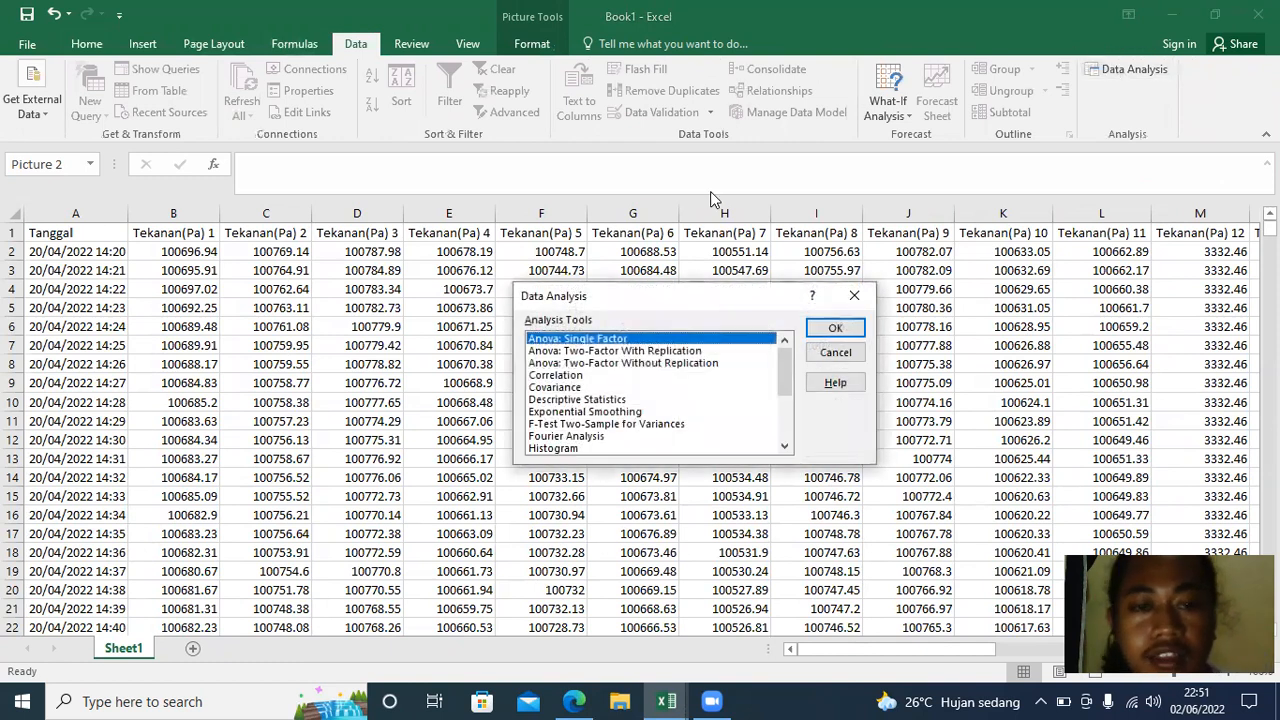
pyautogui.doubleClick(620, 401)
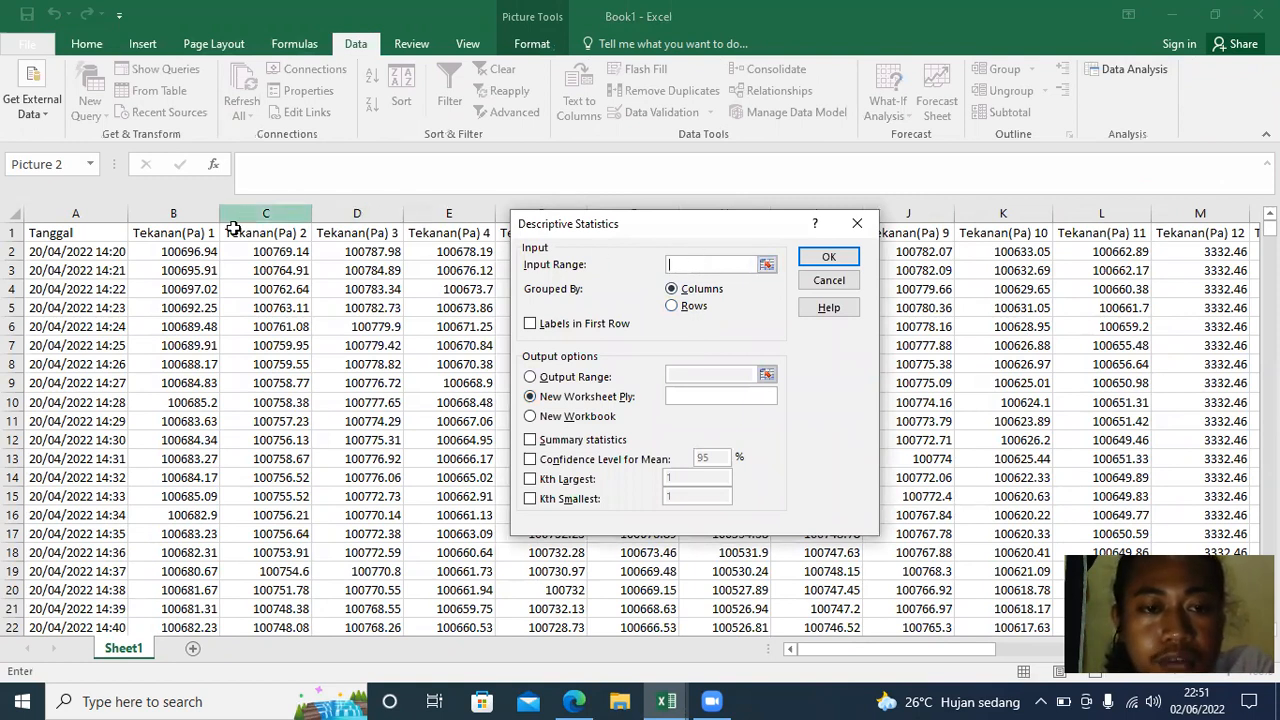
# - Turn on labels in the first row and try to pick the input range starting from the Tekanan(Pa) 1 heading
pyautogui.click(178, 232)
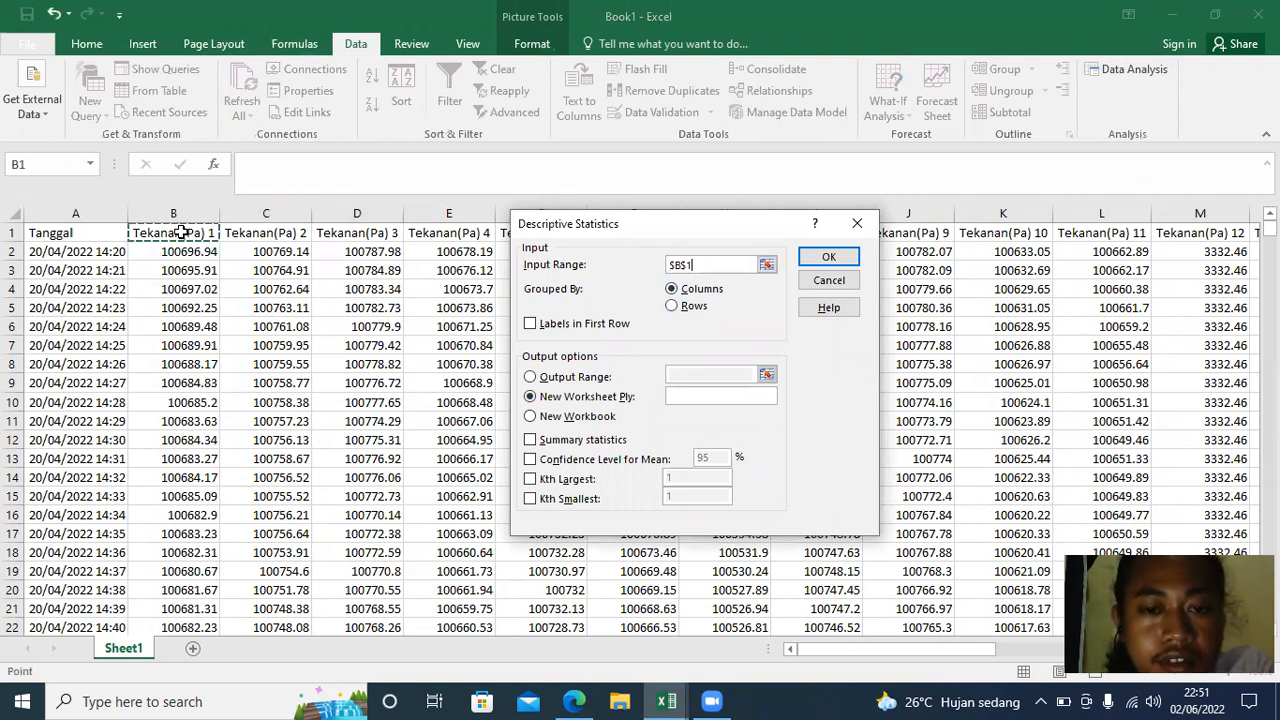
pyautogui.click(531, 324)
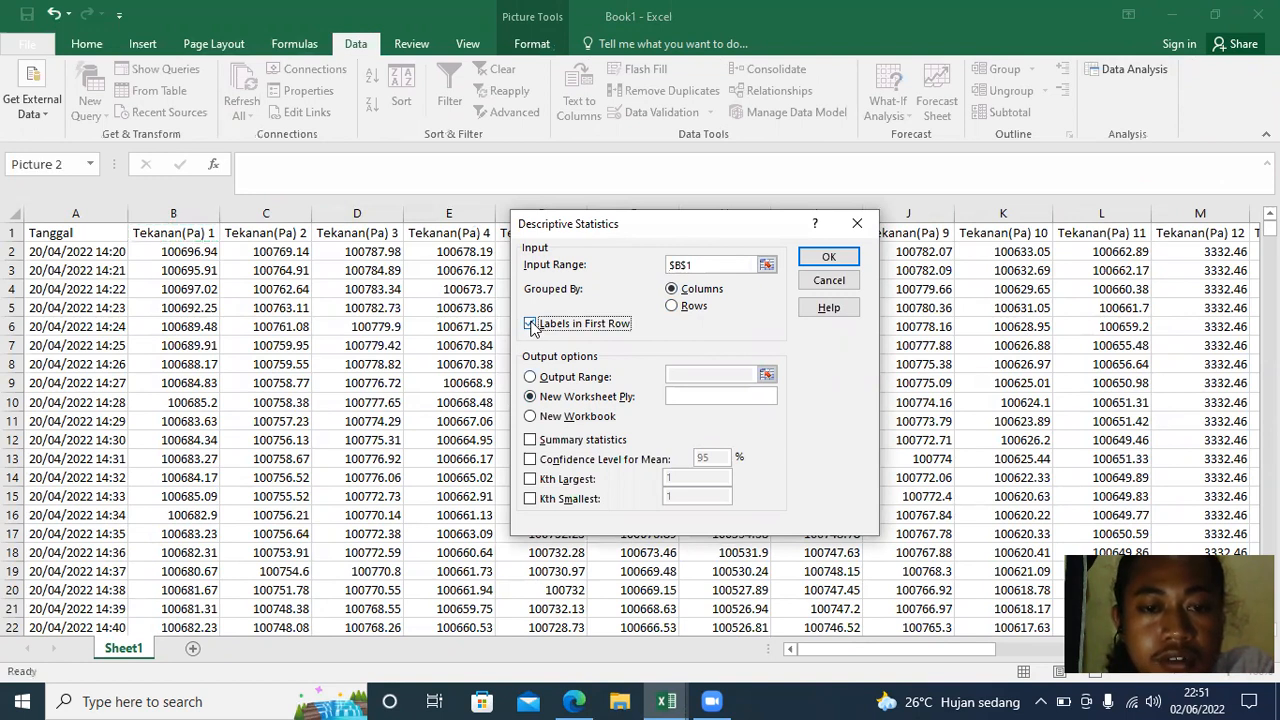
pyautogui.click(769, 265)
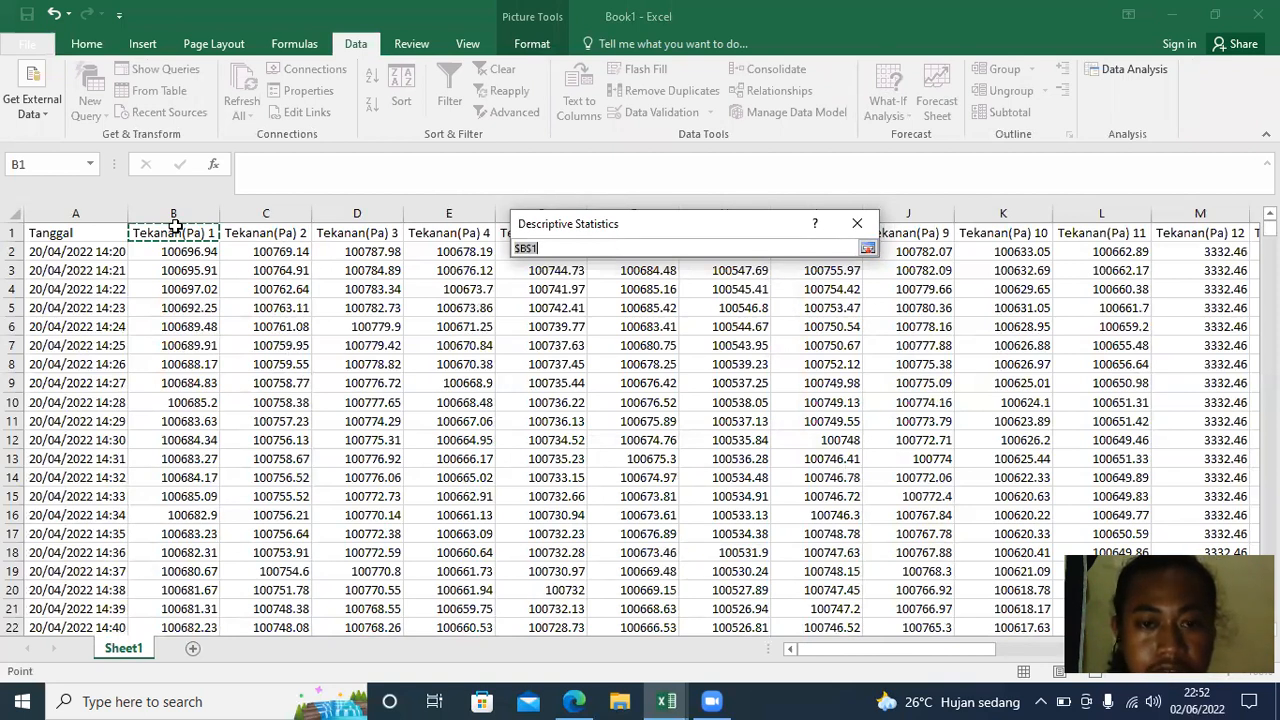
pyautogui.click(626, 249)
pyautogui.click(625, 248)
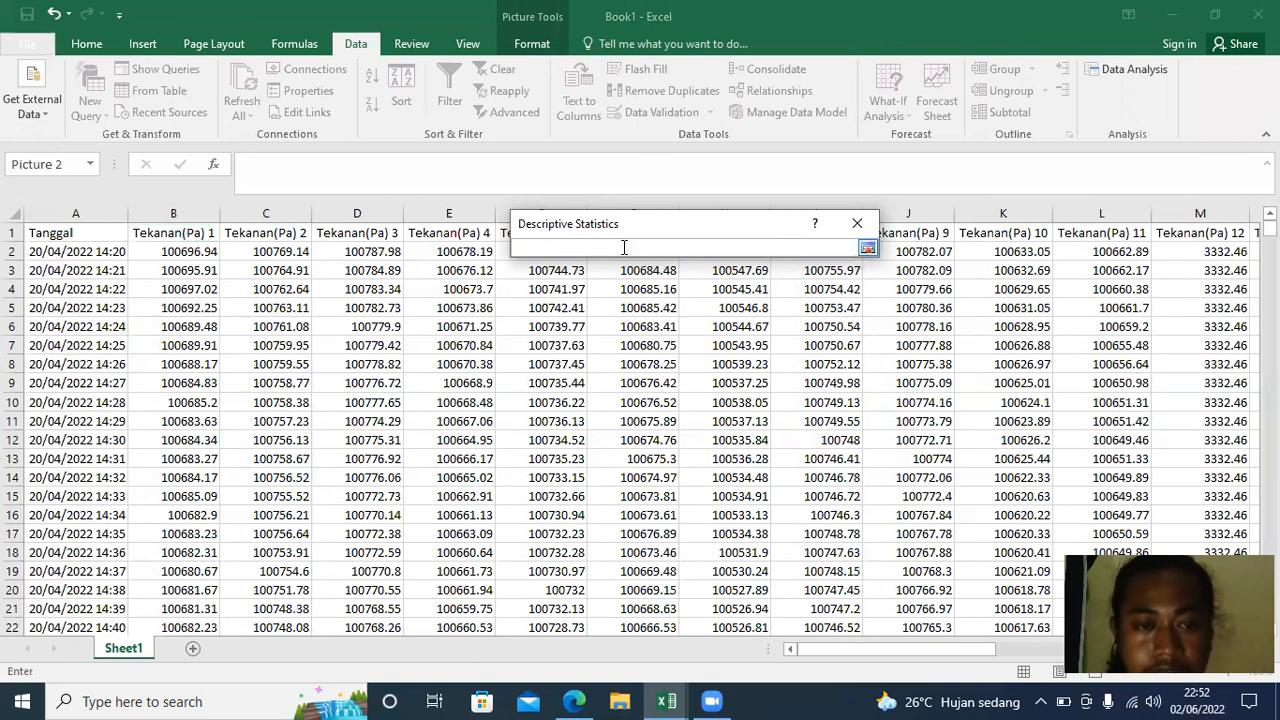
pyautogui.click(176, 231)
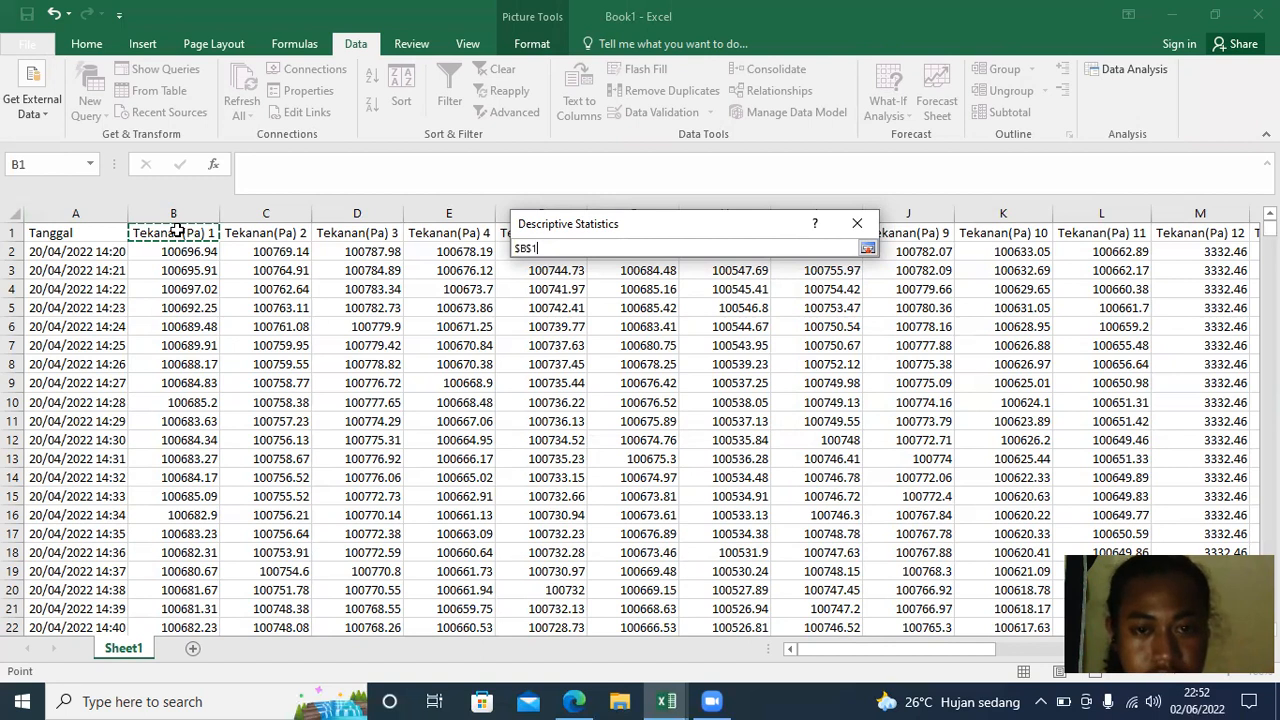
pyautogui.click(552, 249)
pyautogui.click(178, 232)
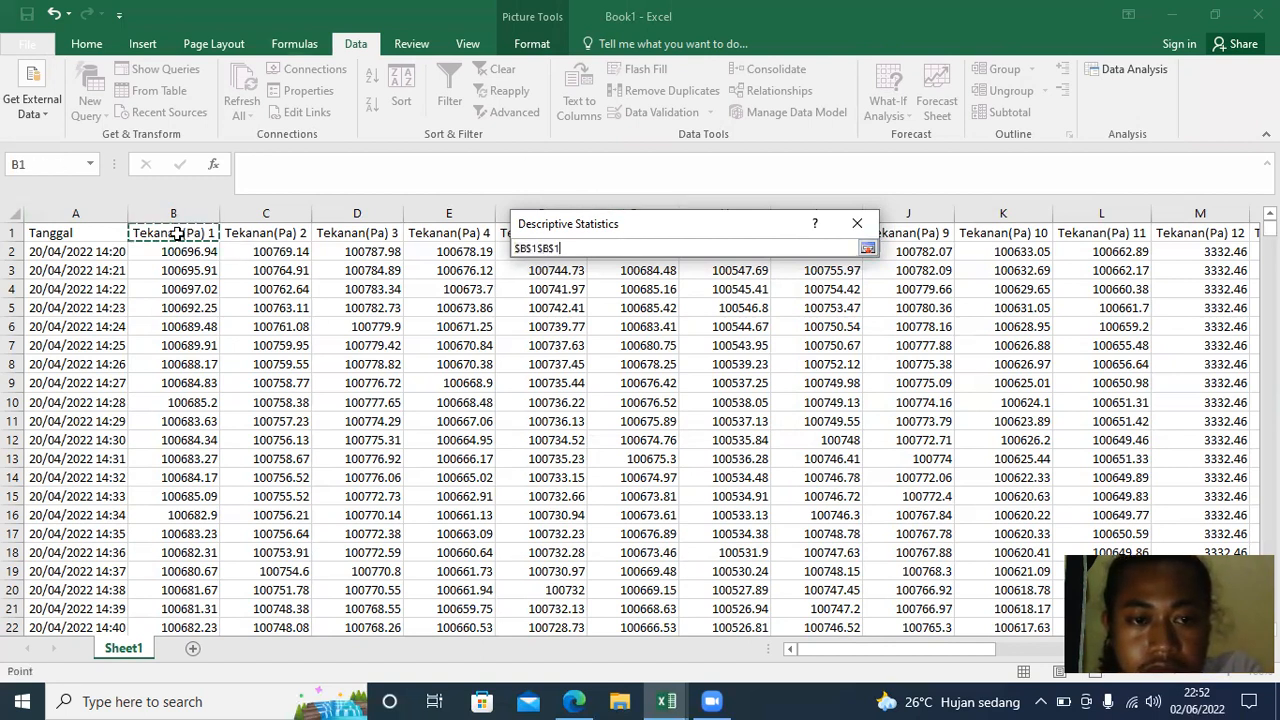
pyautogui.moveTo(215, 240)
pyautogui.mouseDown()
pyautogui.moveTo(405, 278)
pyautogui.moveTo(971, 486)
pyautogui.moveTo(829, 457)
pyautogui.moveTo(290, 235)
pyautogui.moveTo(185, 228)
pyautogui.moveTo(216, 244)
pyautogui.mouseUp()
pyautogui.click(205, 251)
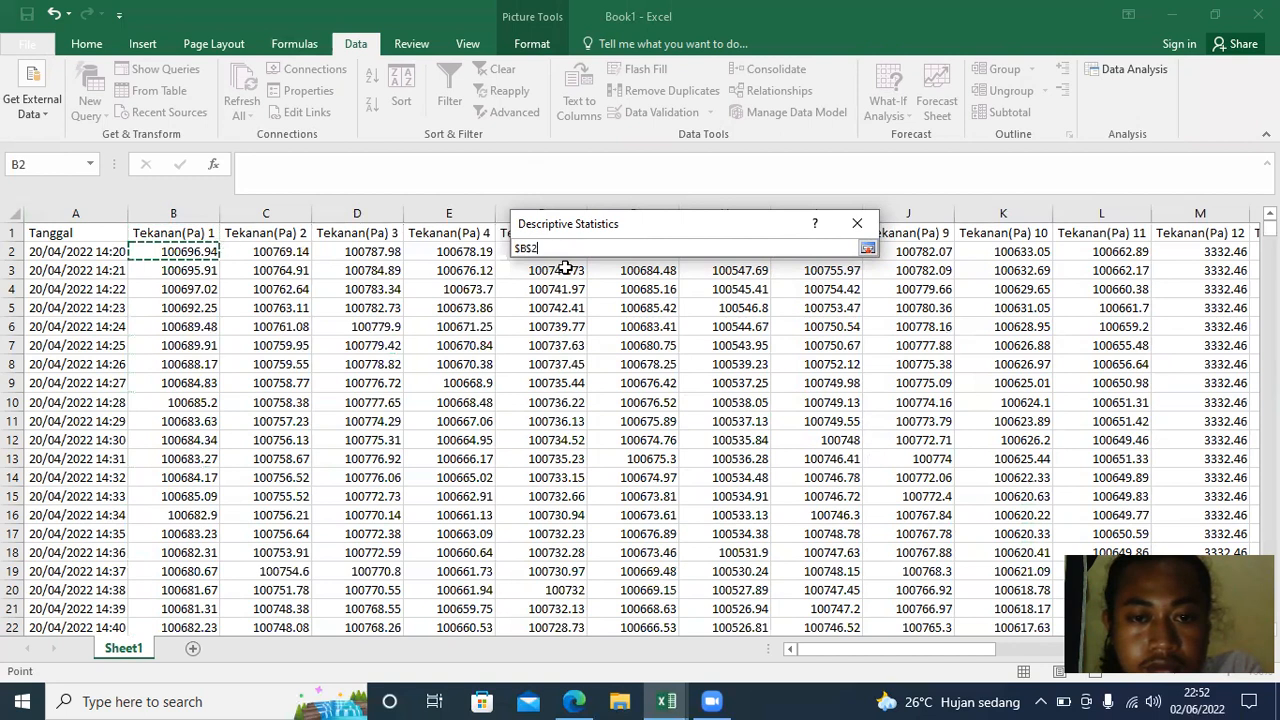
pyautogui.click(867, 249)
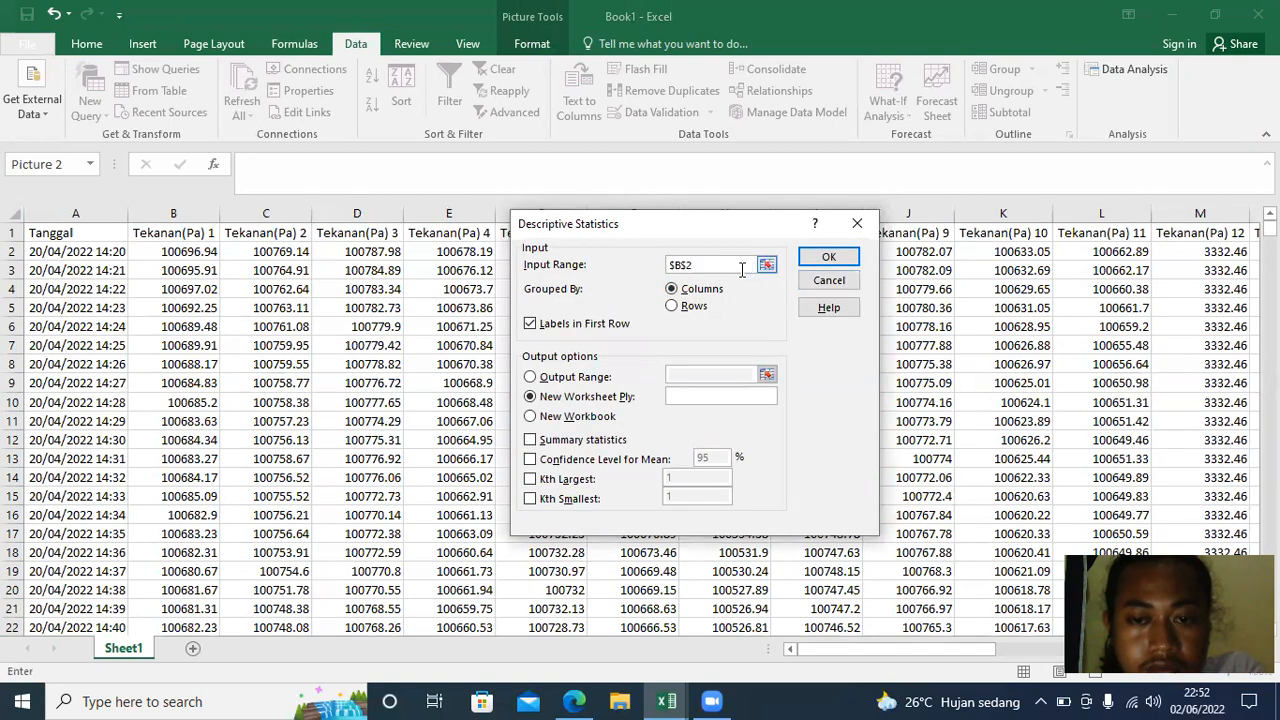
# - Clear the input range and point it at cell B1 again
pyautogui.click(175, 237)
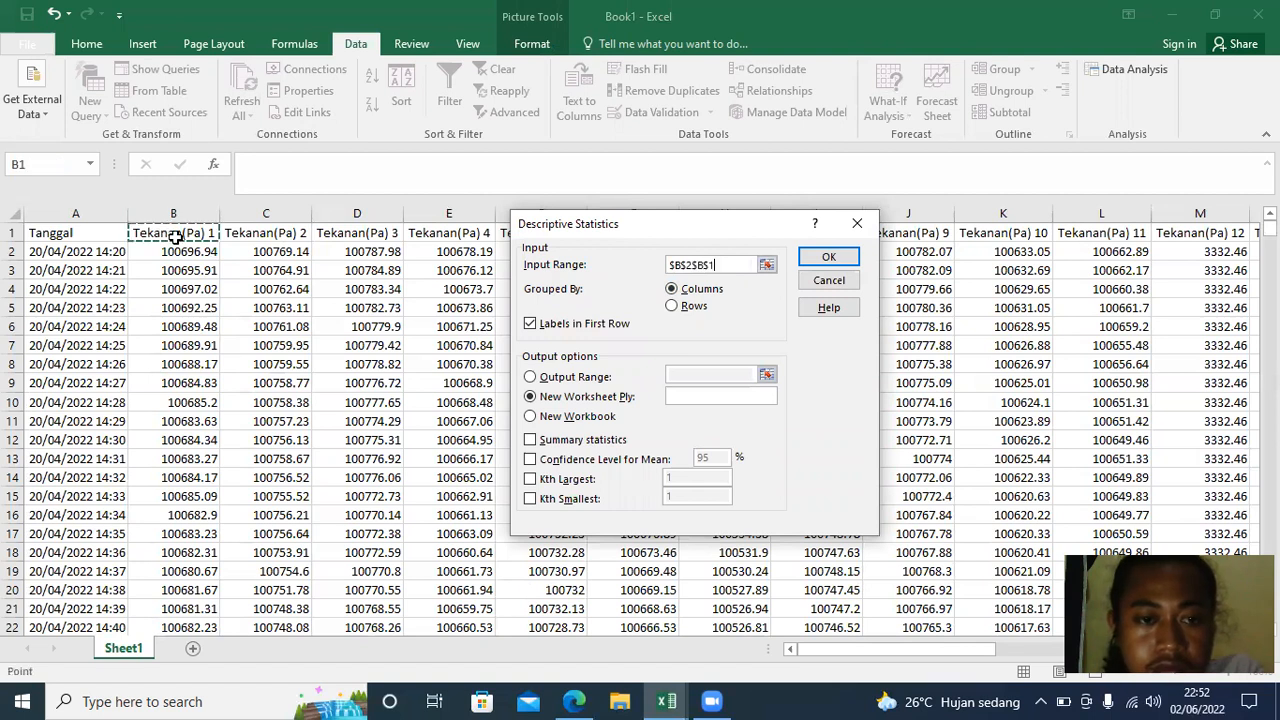
pyautogui.press('BackSpace')
pyautogui.press('BackSpace')
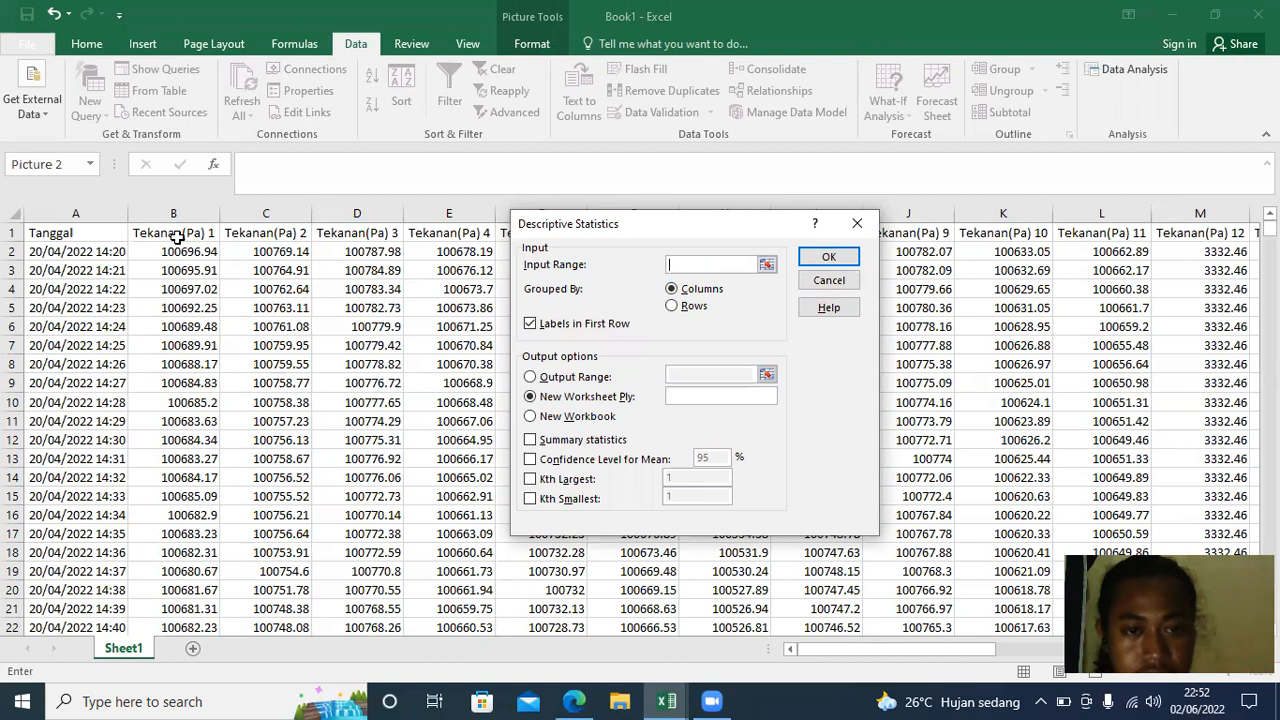
pyautogui.click(151, 228)
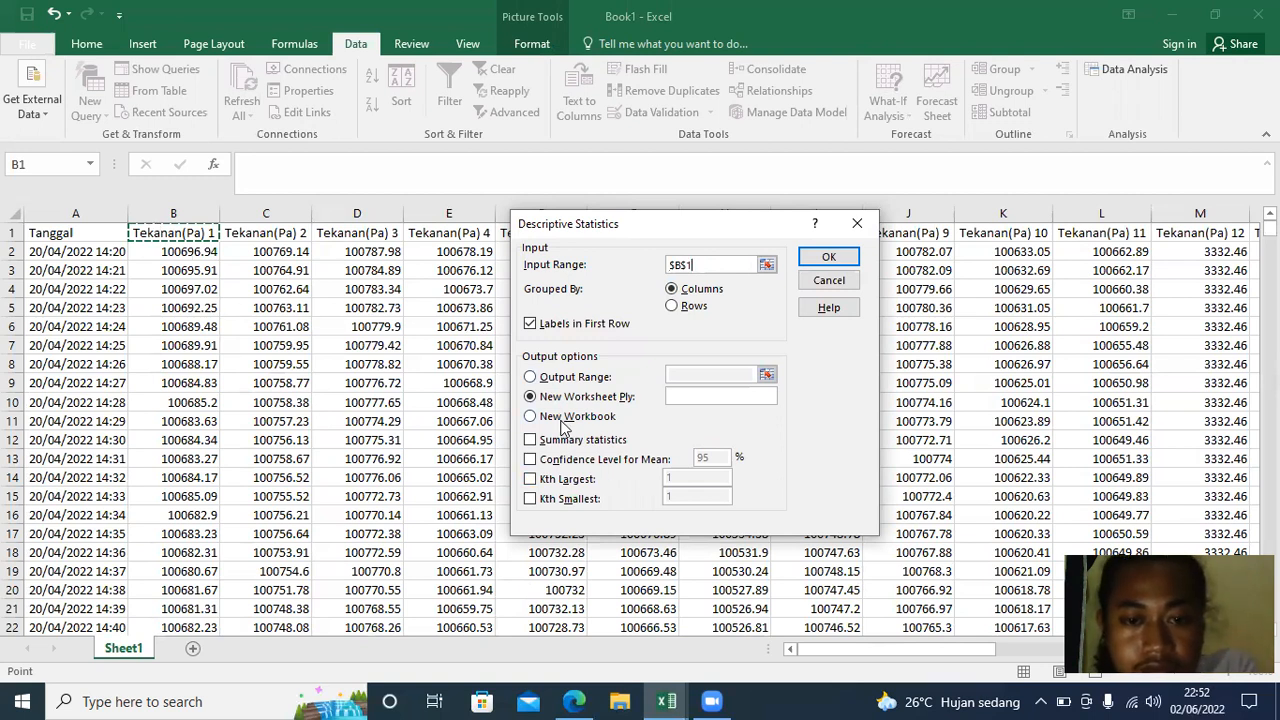
pyautogui.click(232, 251)
pyautogui.click(200, 238)
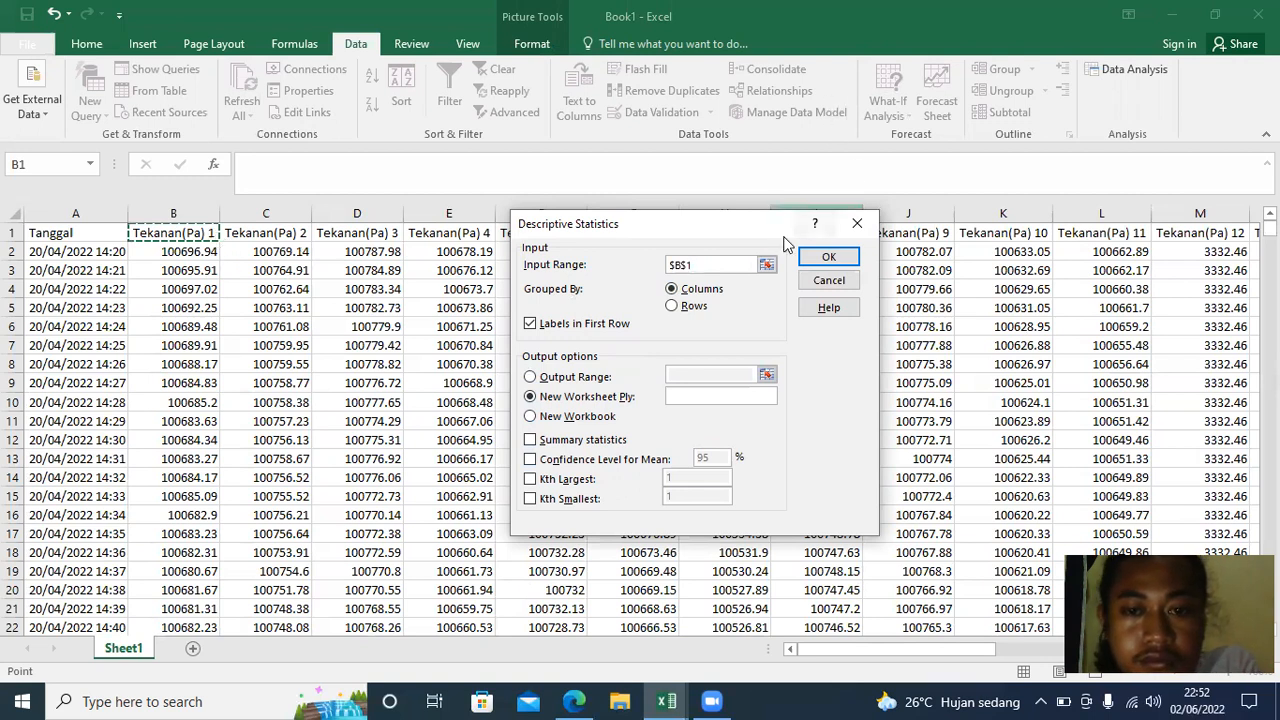
# - Try to select the input range from B1 across to column P and down through the pressure rows
pyautogui.click(767, 264)
pyautogui.moveTo(176, 230); pyautogui.dragTo(1270, 650)
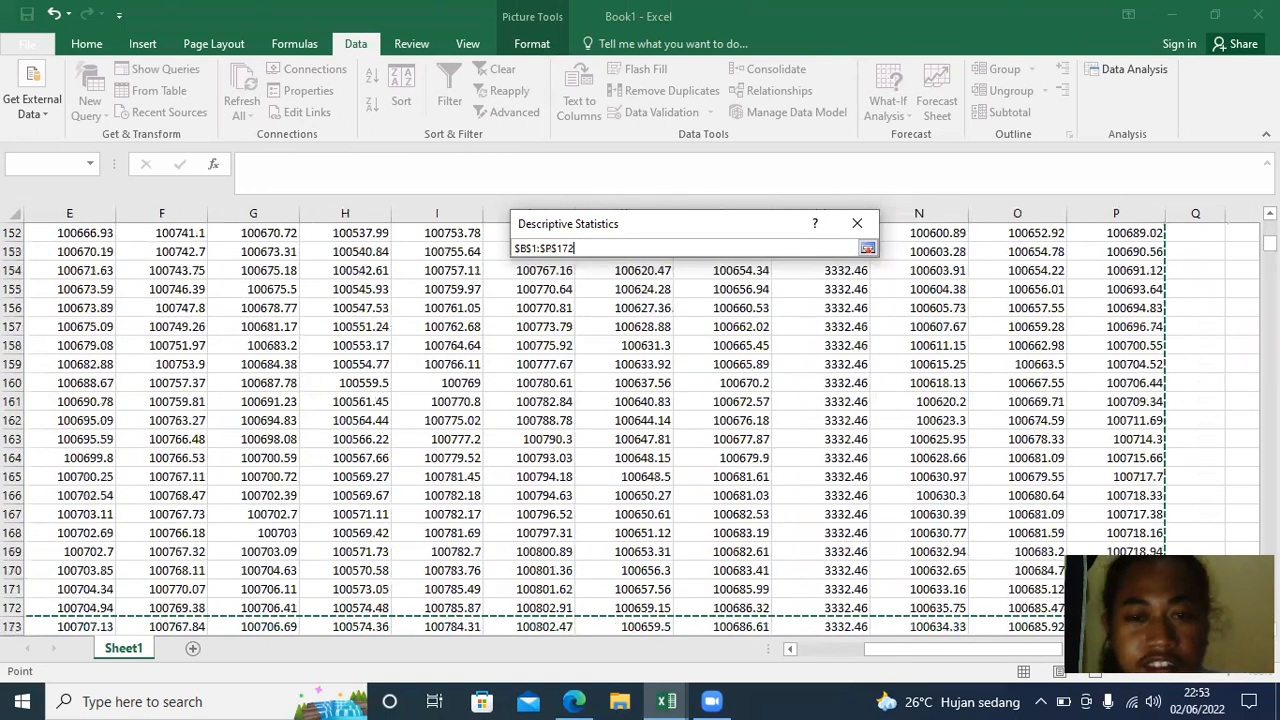
pyautogui.moveTo(1030, 632); pyautogui.dragTo(1030, 642)
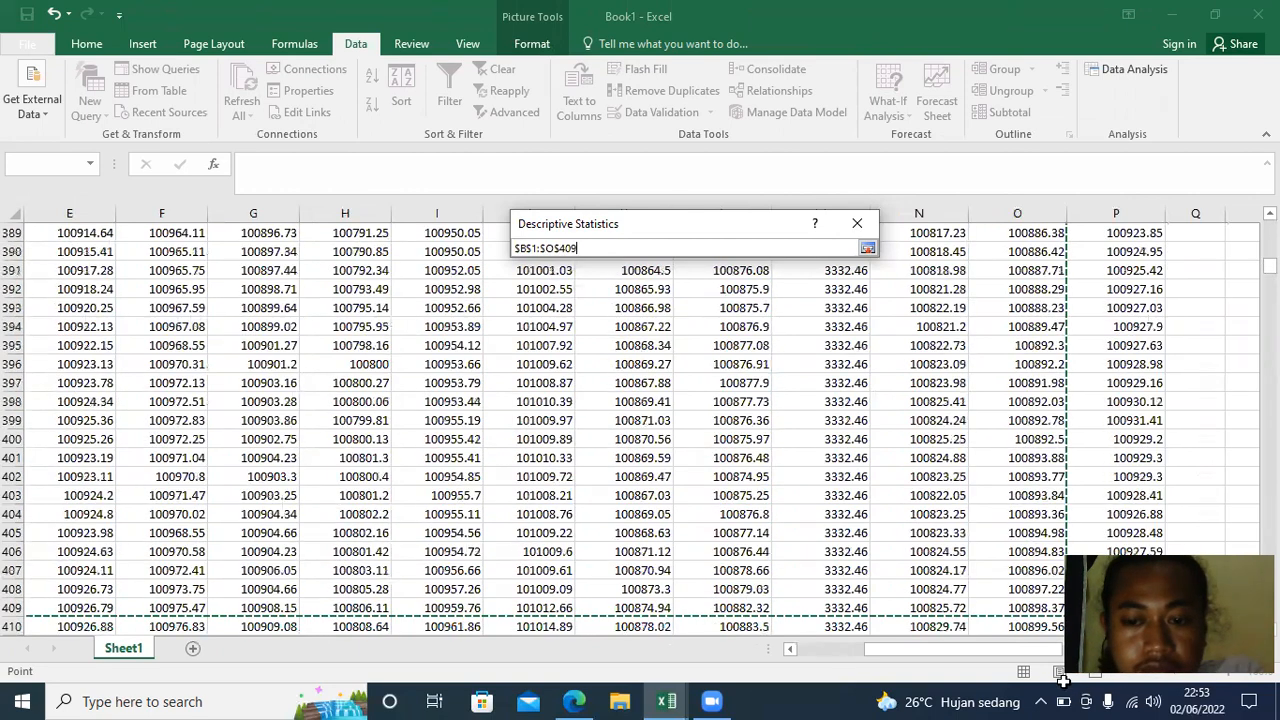
pyautogui.click(702, 556)
pyautogui.click(161, 551)
pyautogui.moveTo(918, 656); pyautogui.dragTo(398, 628)
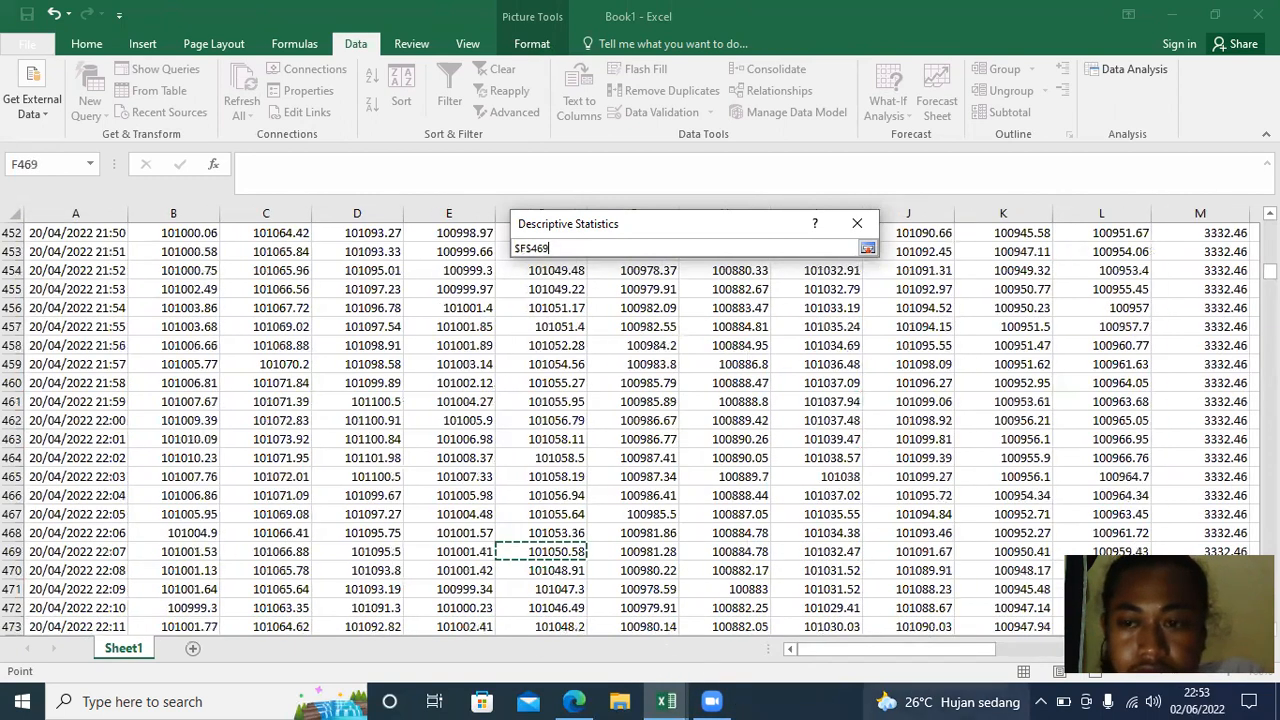
pyautogui.moveTo(1270, 271); pyautogui.dragTo(1270, 517)
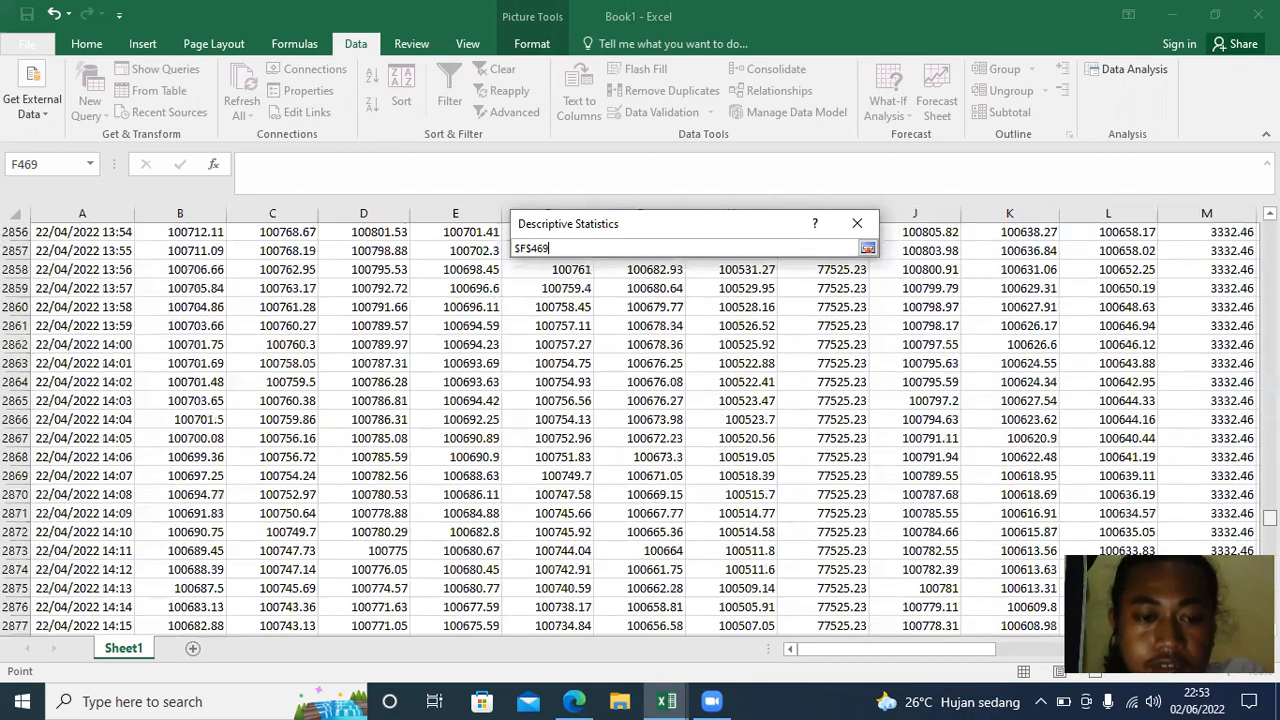
pyautogui.click(194, 627)
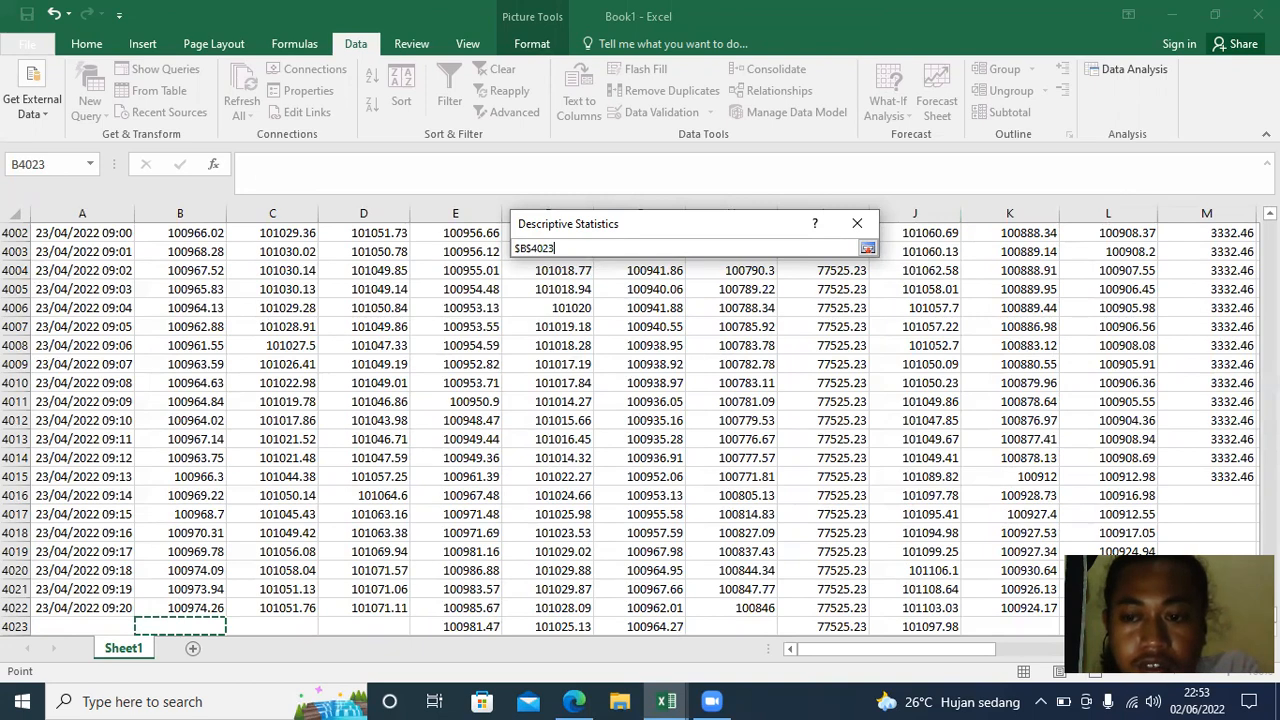
pyautogui.scroll(11, 644, 421)
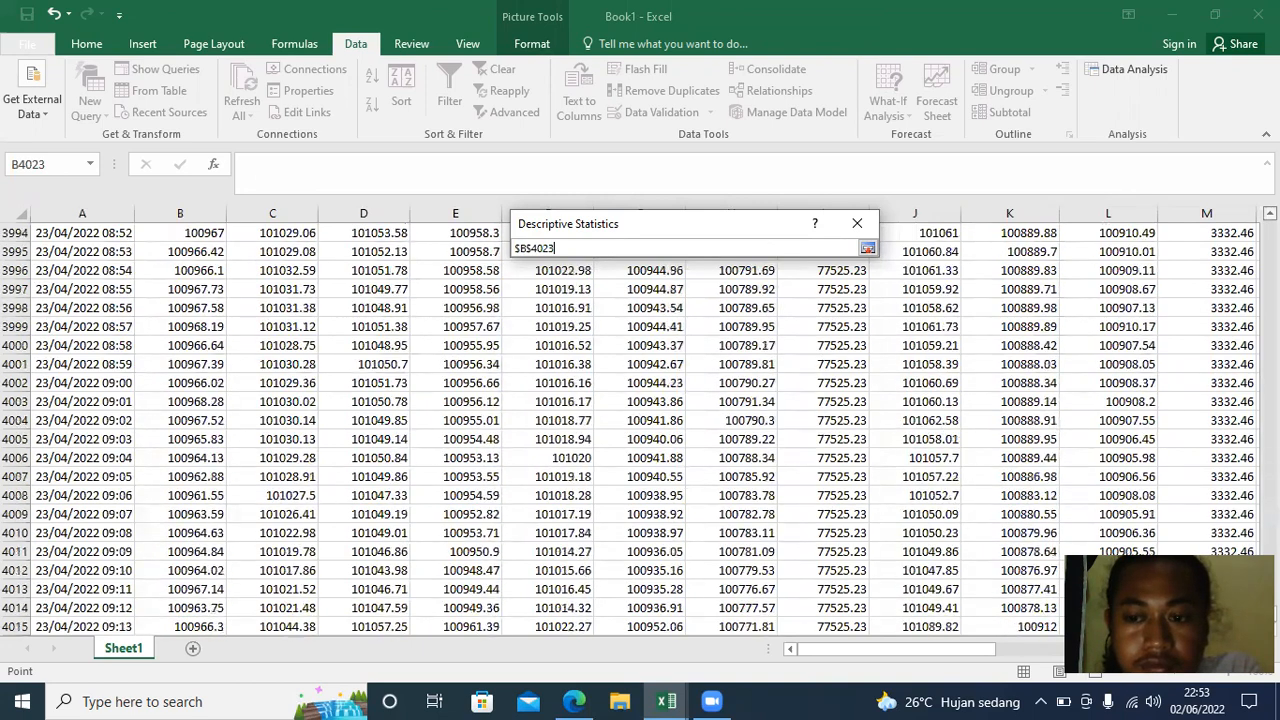
pyautogui.scroll(15, 644, 421)
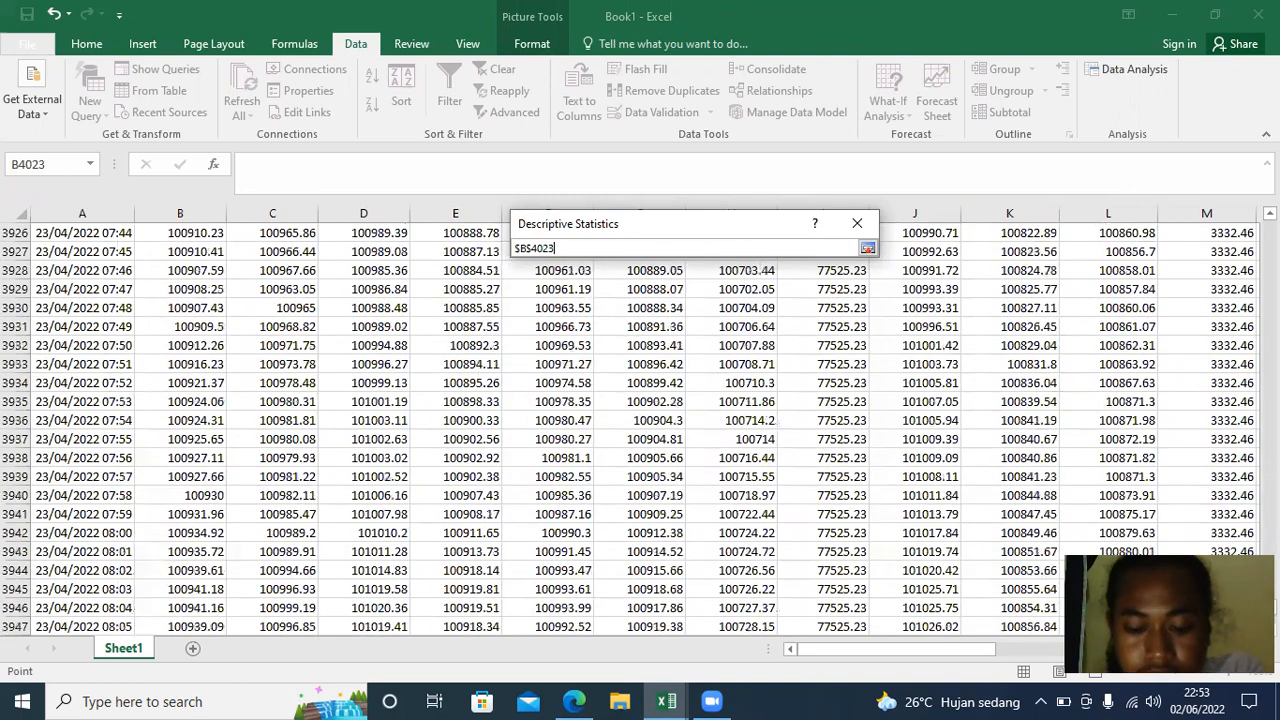
pyautogui.moveTo(732, 308); pyautogui.dragTo(830, 308)
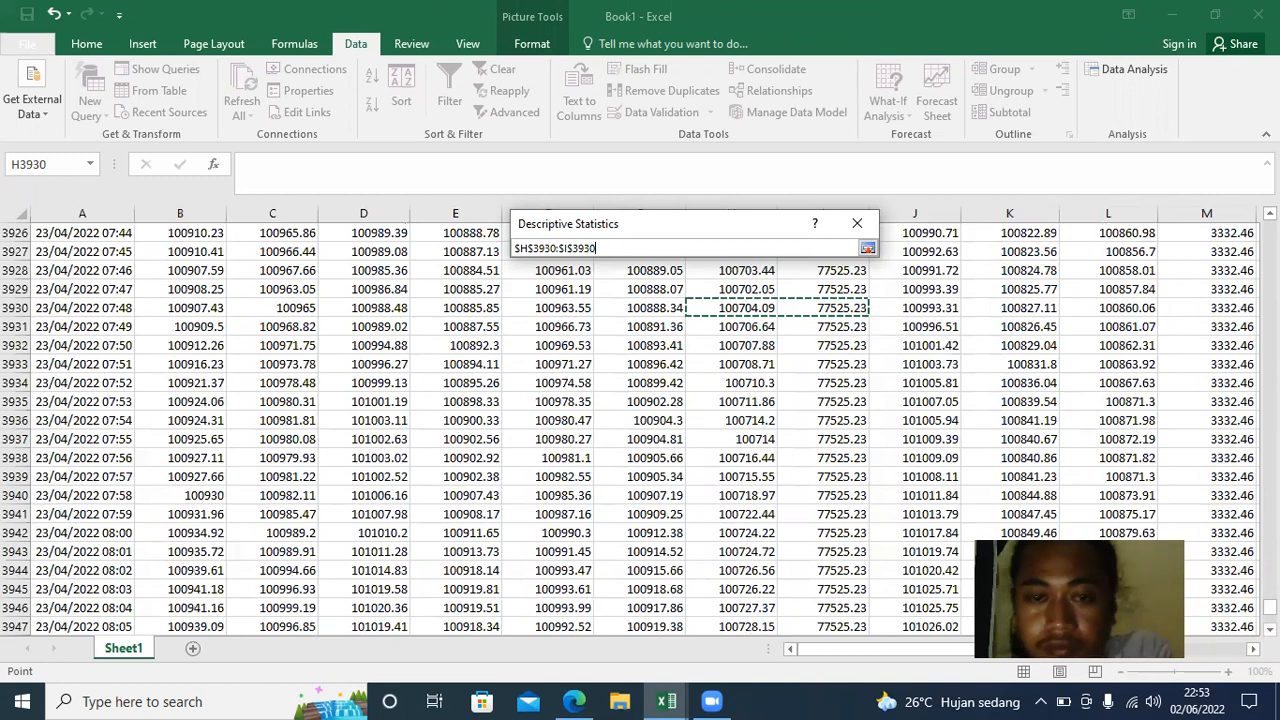
# - Clear the wrong input range and turn off the labels in first row option
pyautogui.moveTo(1270, 607); pyautogui.dragTo(1270, 228)
pyautogui.click(556, 244)
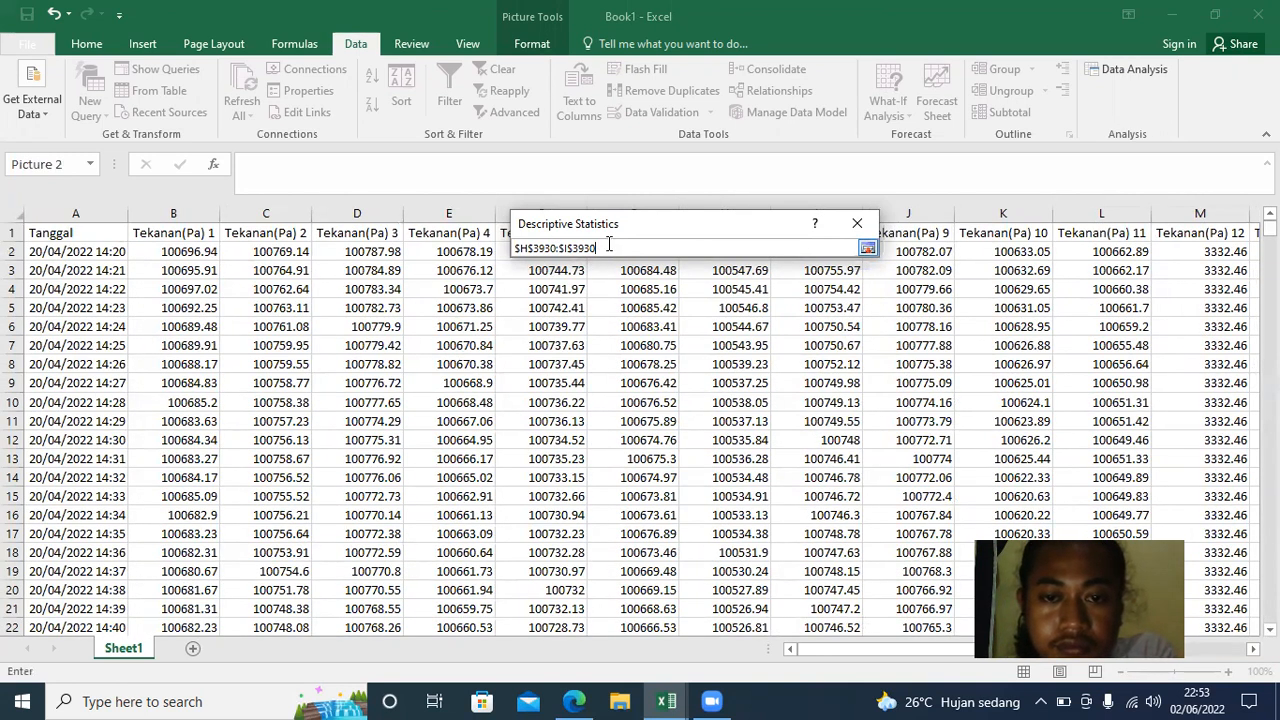
pyautogui.press('BackSpace')
pyautogui.press('BackSpace')
pyautogui.press('BackSpace')
pyautogui.press('BackSpace')
pyautogui.press('BackSpace')
pyautogui.press('BackSpace')
pyautogui.press('BackSpace')
pyautogui.press('BackSpace')
pyautogui.press('BackSpace')
pyautogui.press('BackSpace')
pyautogui.press('BackSpace')
pyautogui.press('BackSpace')
pyautogui.press('BackSpace')
pyautogui.press('BackSpace')
pyautogui.press('BackSpace')
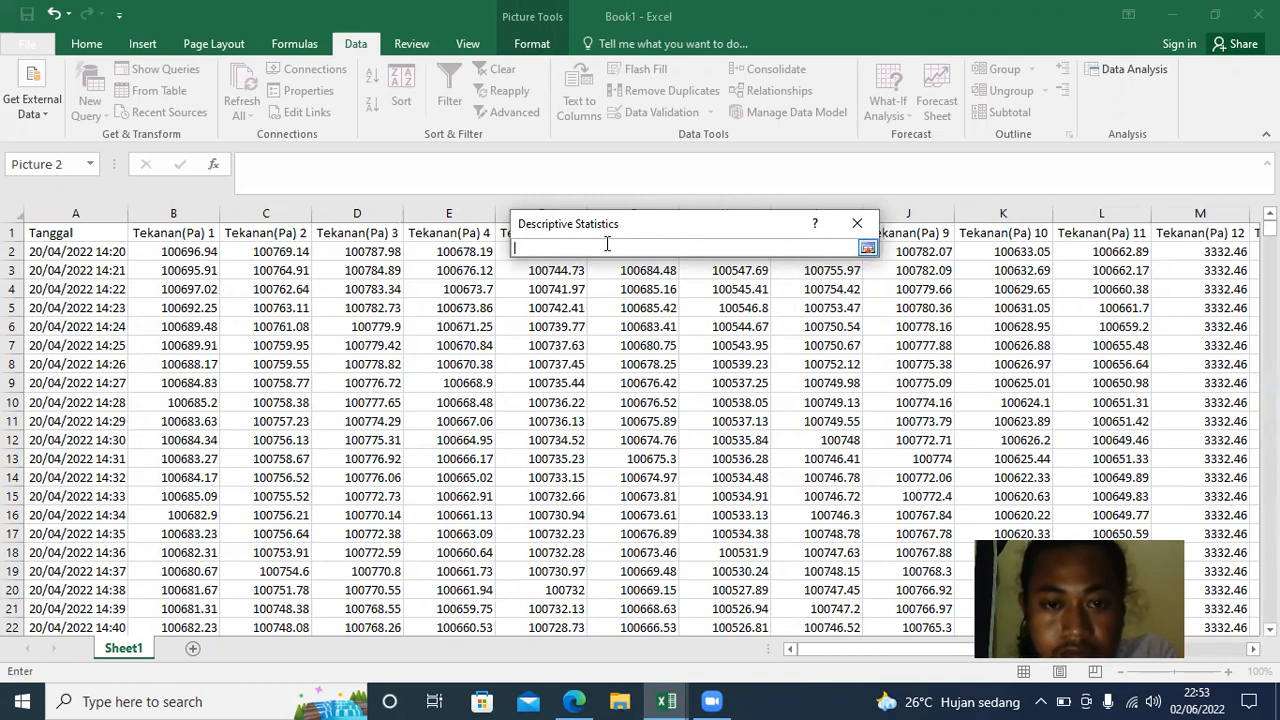
pyautogui.click(867, 247)
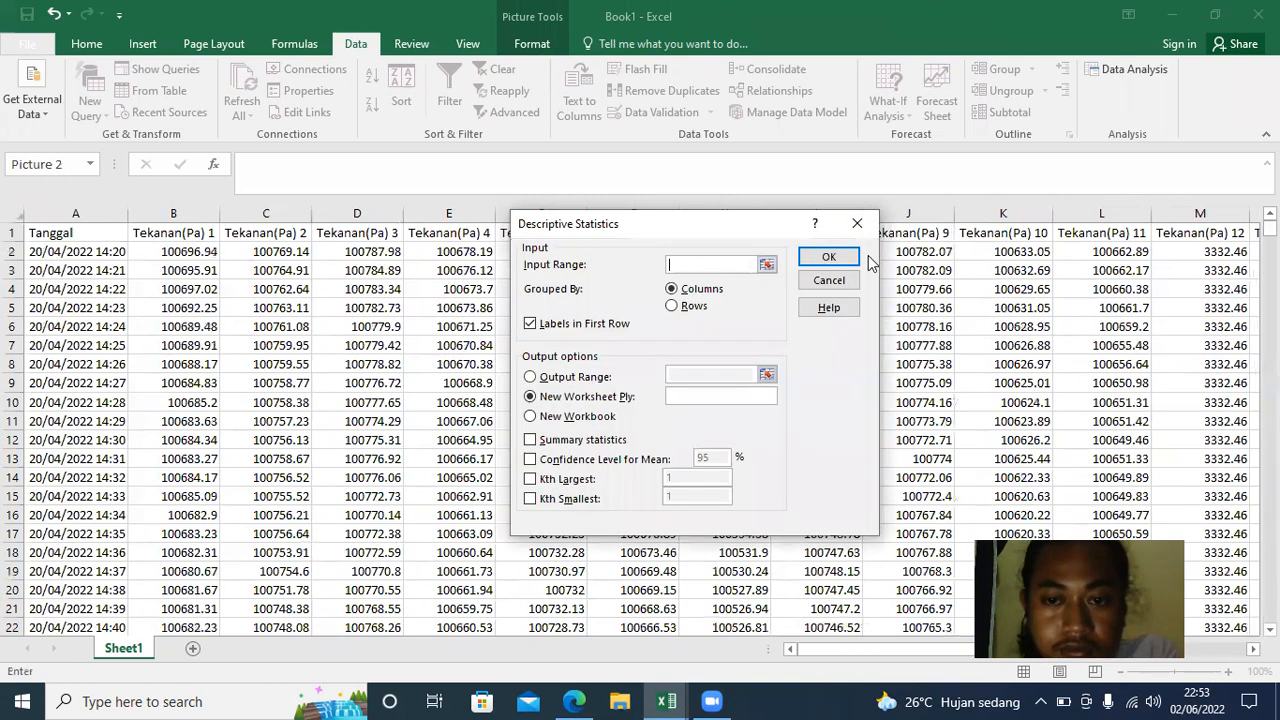
pyautogui.click(530, 323)
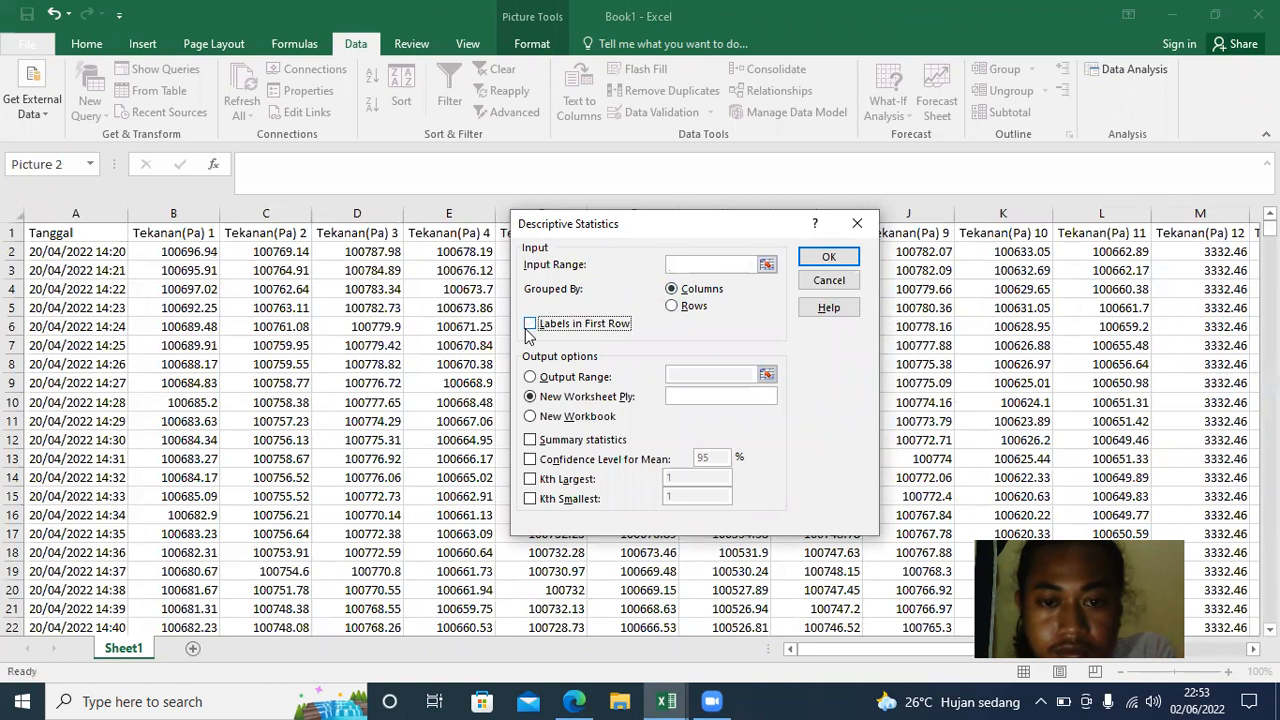
# - Try using the whole Tekanan(Pa) 1 column, then only its heading cell B1, as the input range
pyautogui.click(712, 264)
pyautogui.click(185, 233)
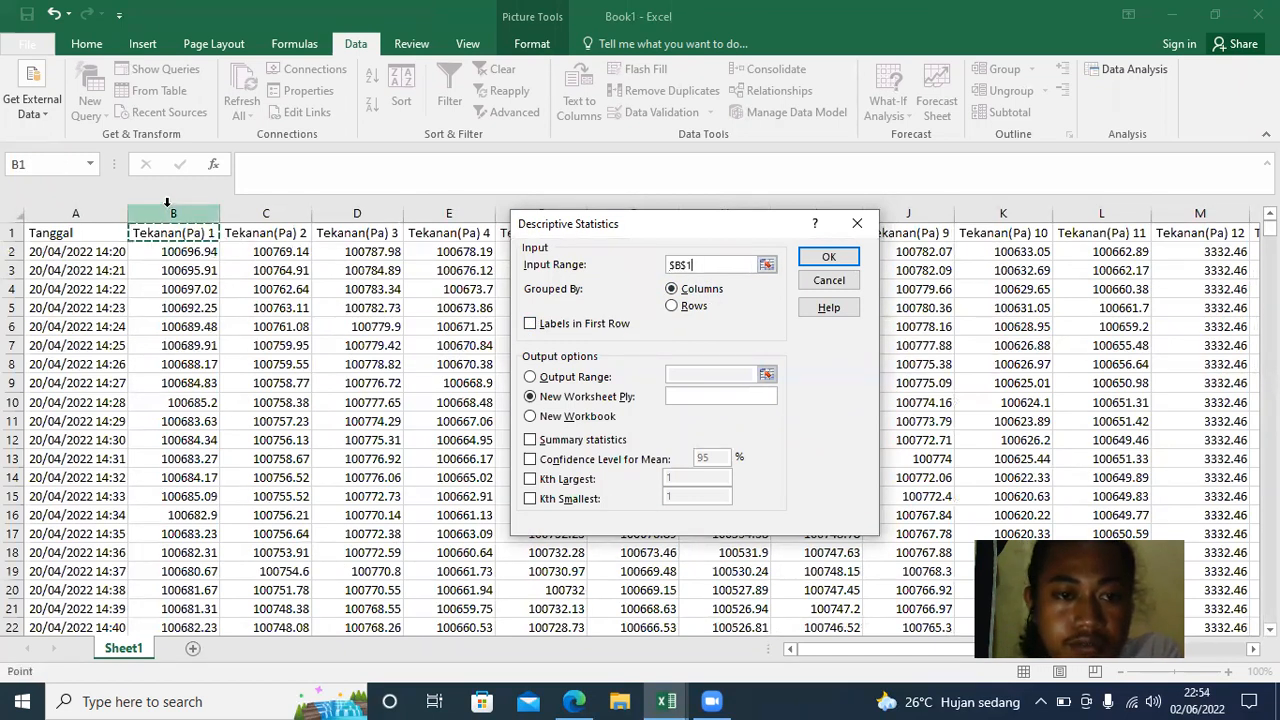
pyautogui.click(167, 211)
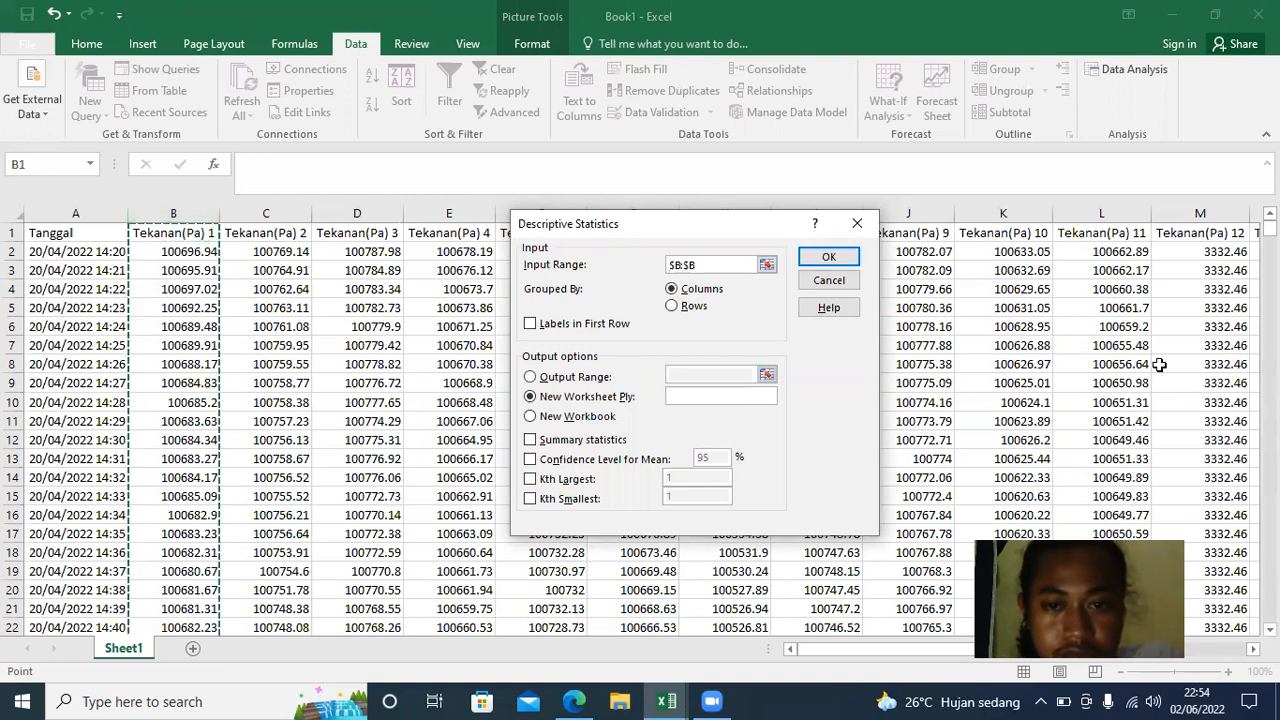
pyautogui.click(305, 240)
pyautogui.click(185, 236)
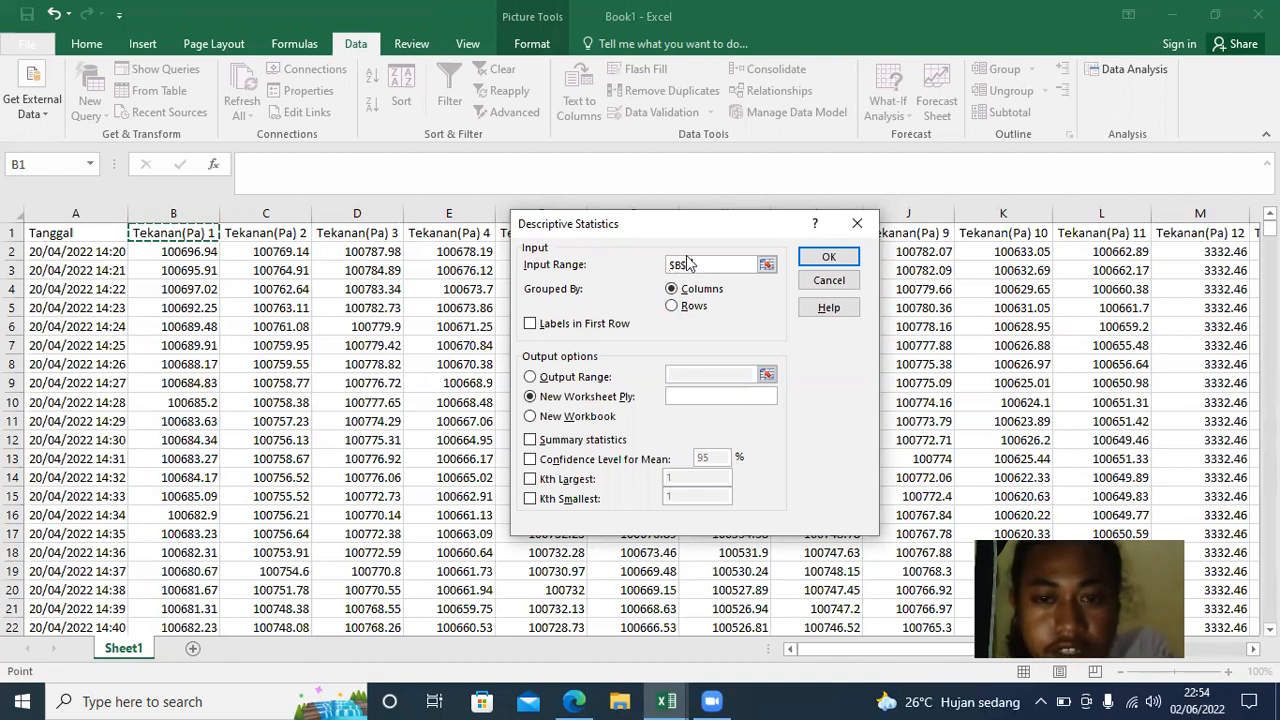
pyautogui.click(222, 246)
pyautogui.click(207, 238)
# - Set the Descriptive Statistics input range to all fifteen pressure columns including headings, $B$1:$P$4023
pyautogui.moveTo(217, 240); pyautogui.dragTo(1110, 234)
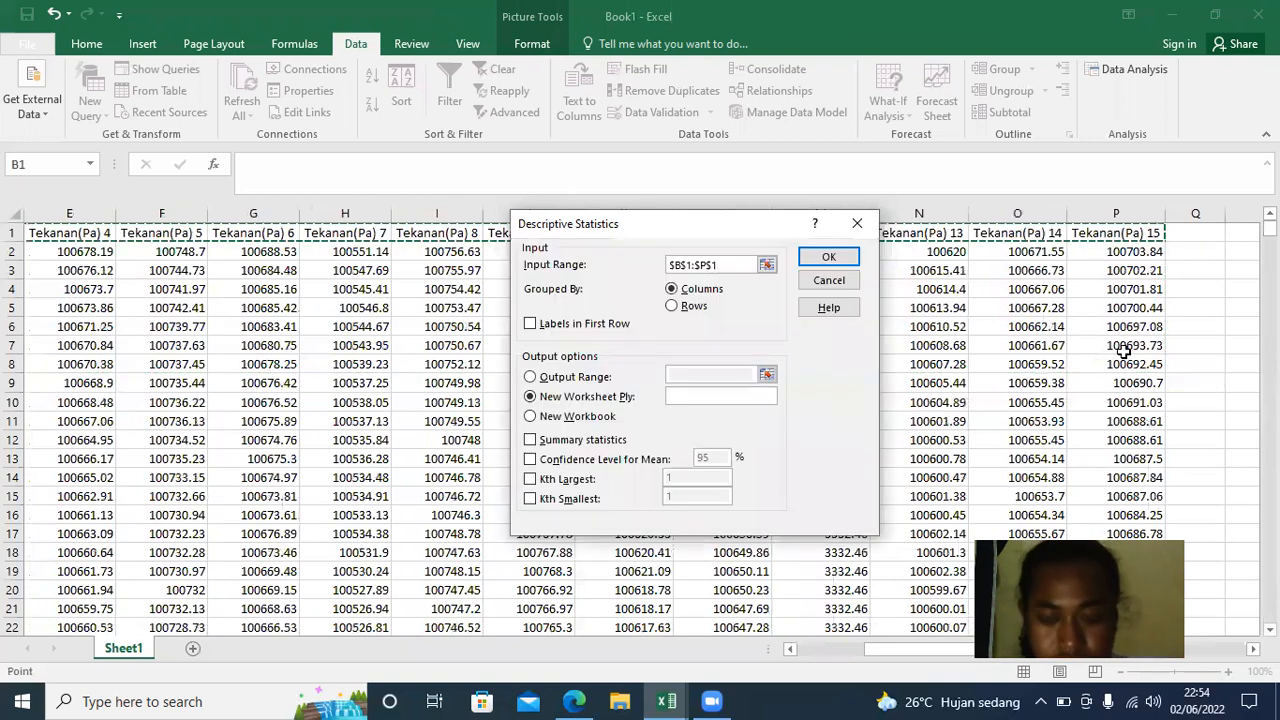
pyautogui.click(1157, 233)
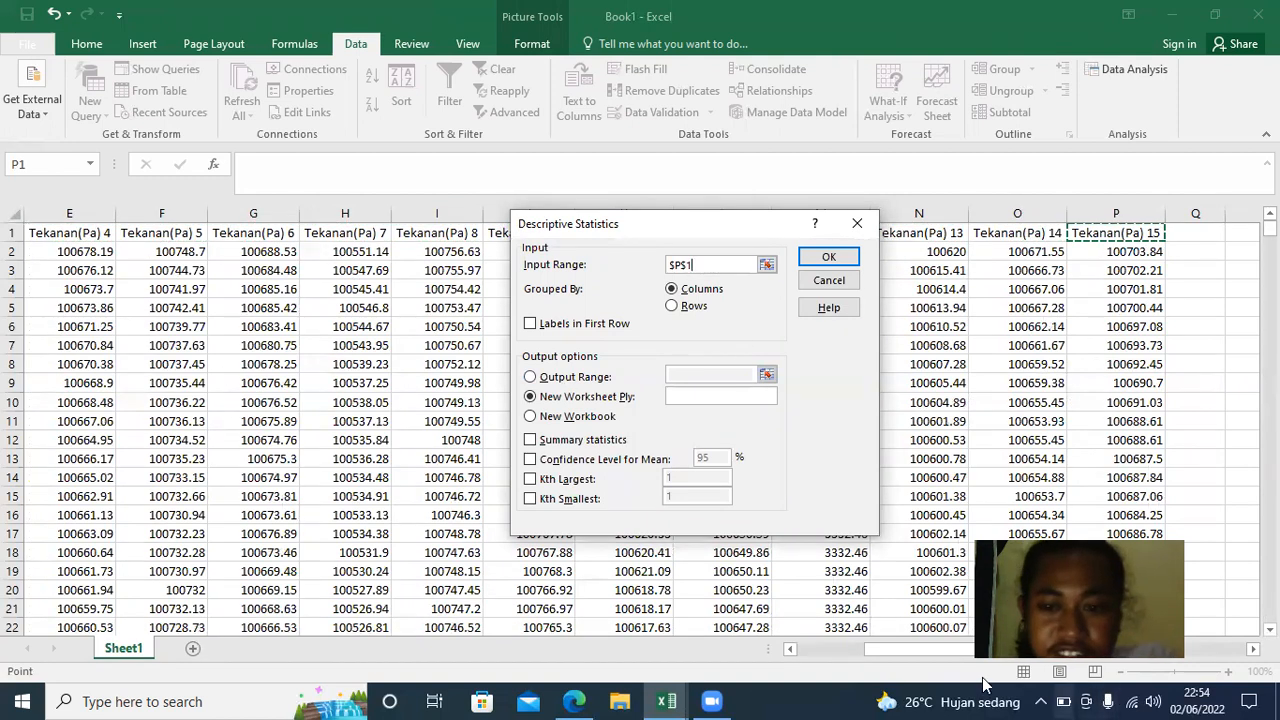
pyautogui.moveTo(890, 650); pyautogui.dragTo(767, 649)
pyautogui.moveTo(172, 232); pyautogui.dragTo(1160, 458)
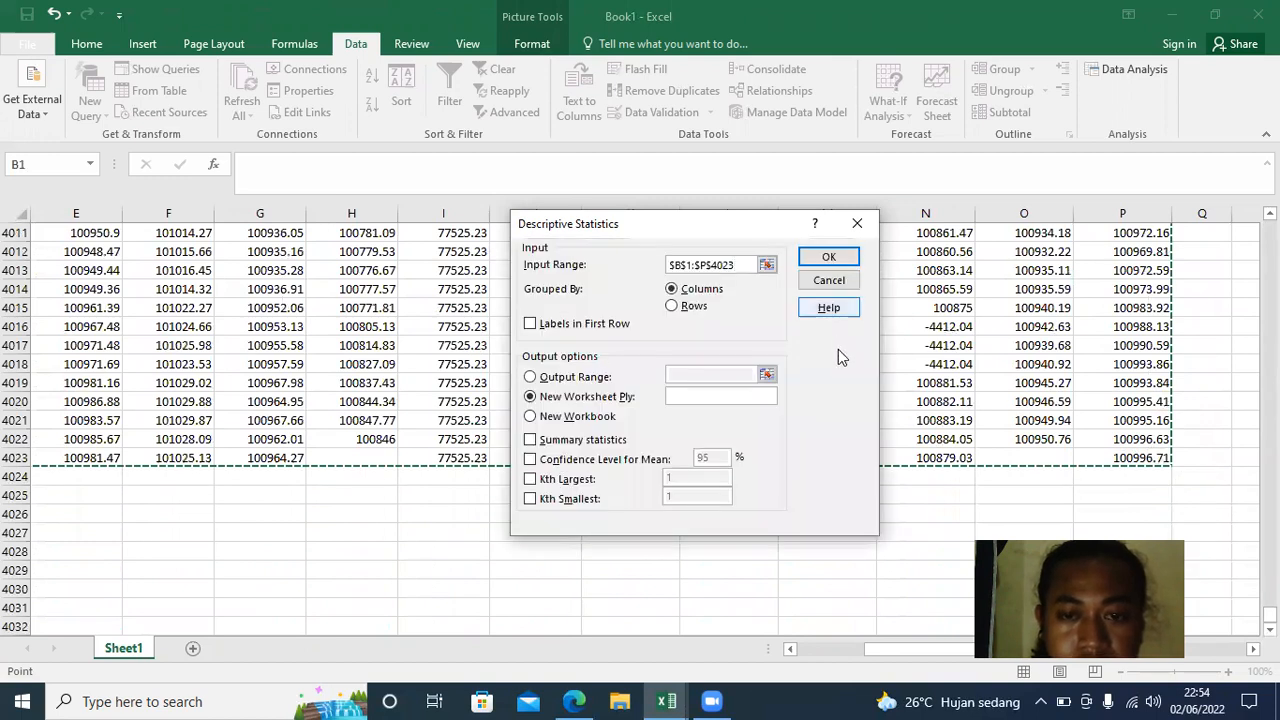
# - Name the new output worksheet "Deskriptive statistic" and include the 95% confidence level for the mean
pyautogui.click(712, 394)
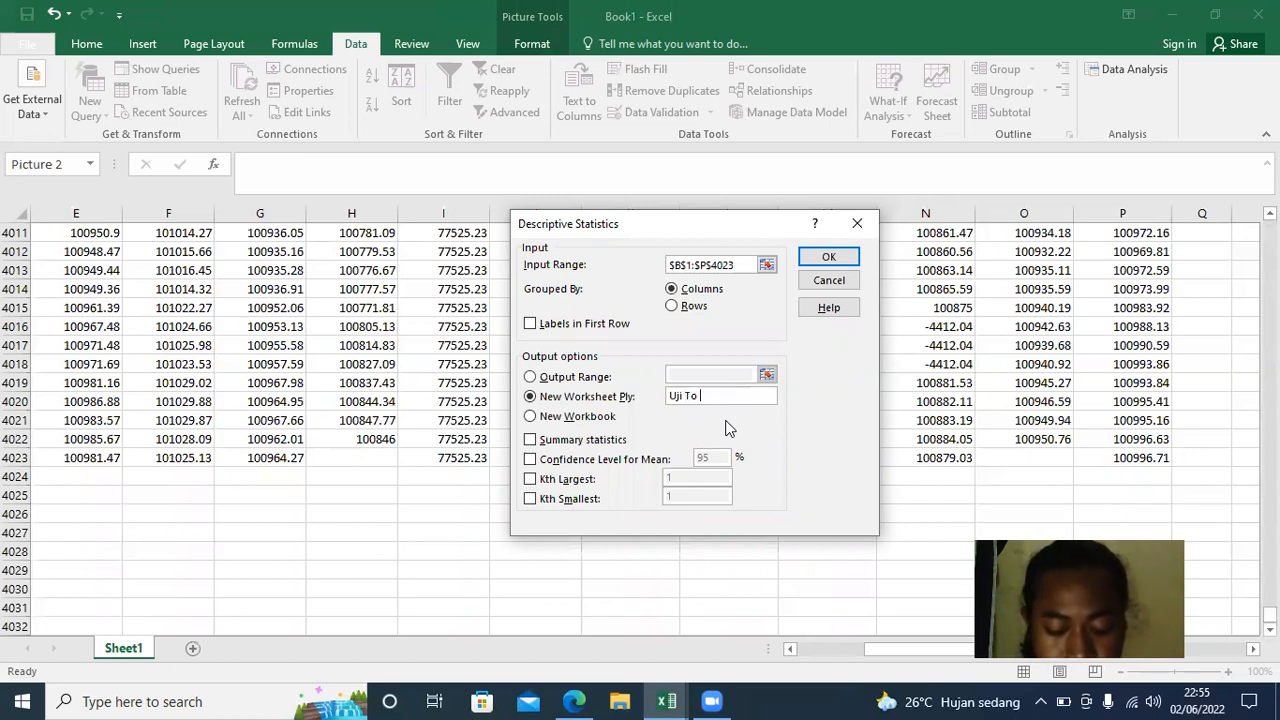
pyautogui.press('BackSpace')
pyautogui.press('BackSpace')
pyautogui.press('BackSpace')
pyautogui.press('BackSpace')
pyautogui.press('BackSpace')
pyautogui.press('BackSpace')
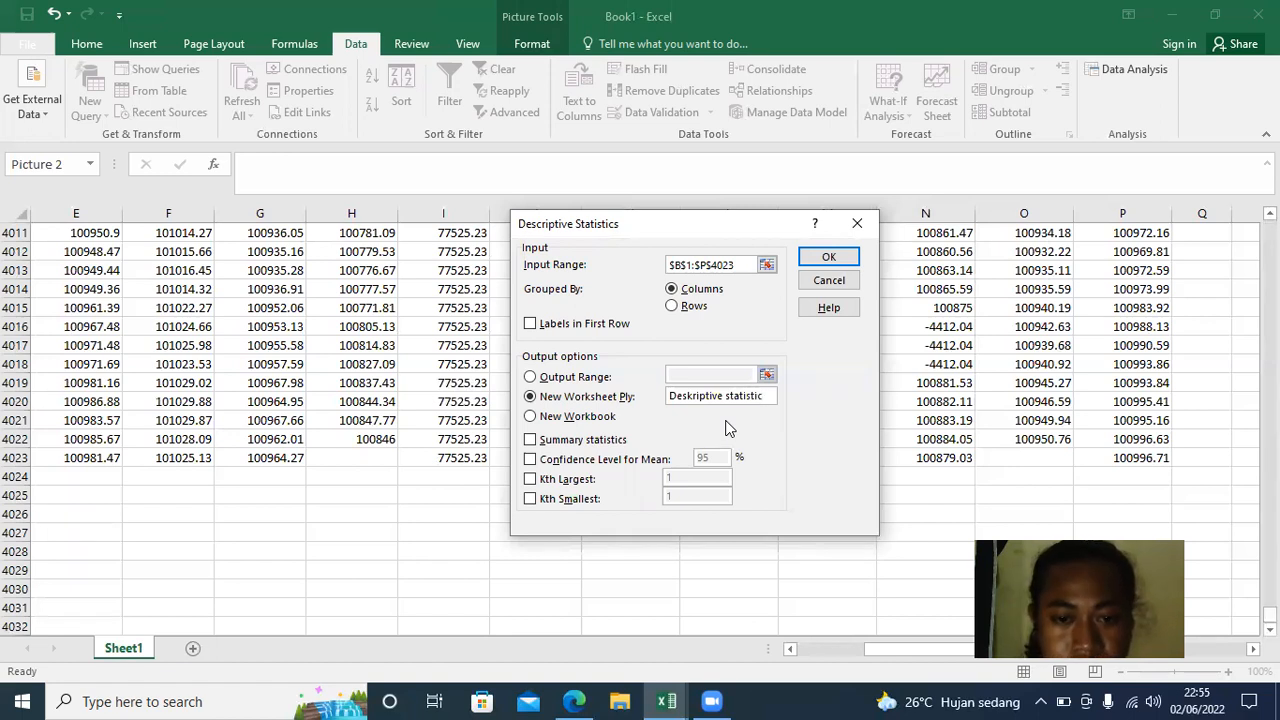
pyautogui.click(530, 460)
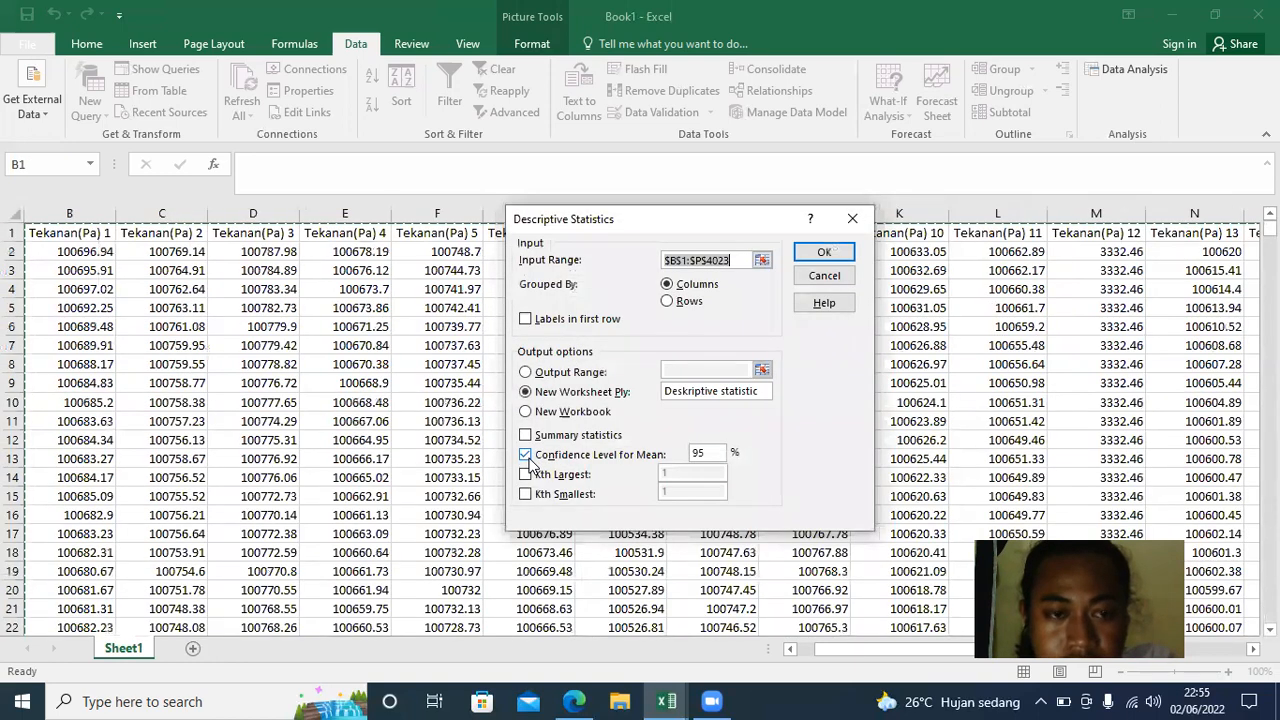
# - Treat the first row of $B$1:$P$4023 as labels and generate the descriptive statistics on the new worksheet
pyautogui.click(824, 251)
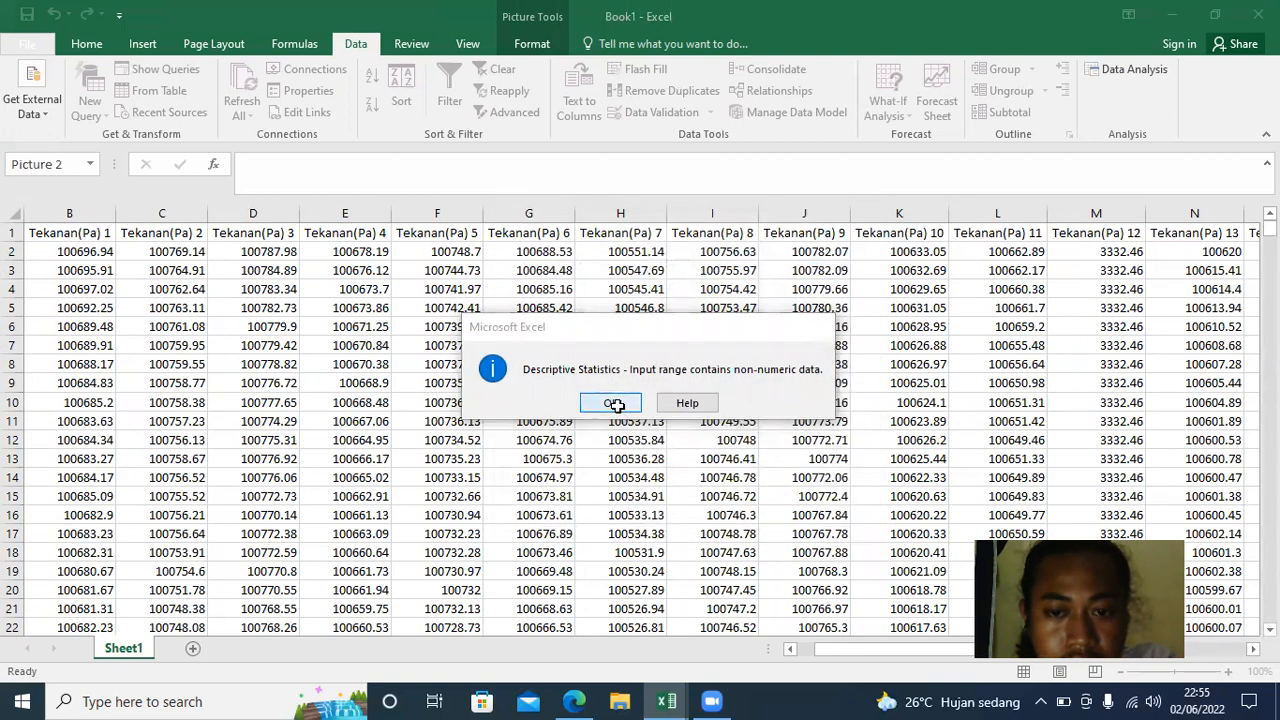
pyautogui.click(610, 403)
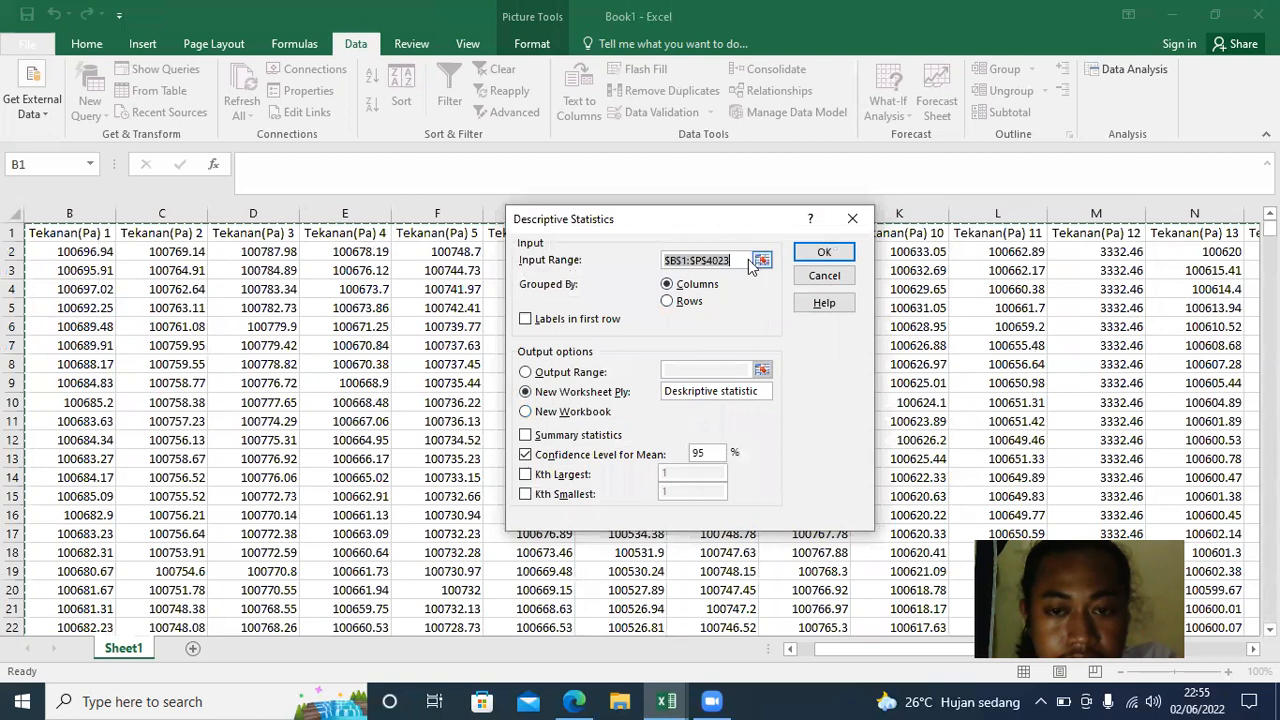
pyautogui.click(762, 260)
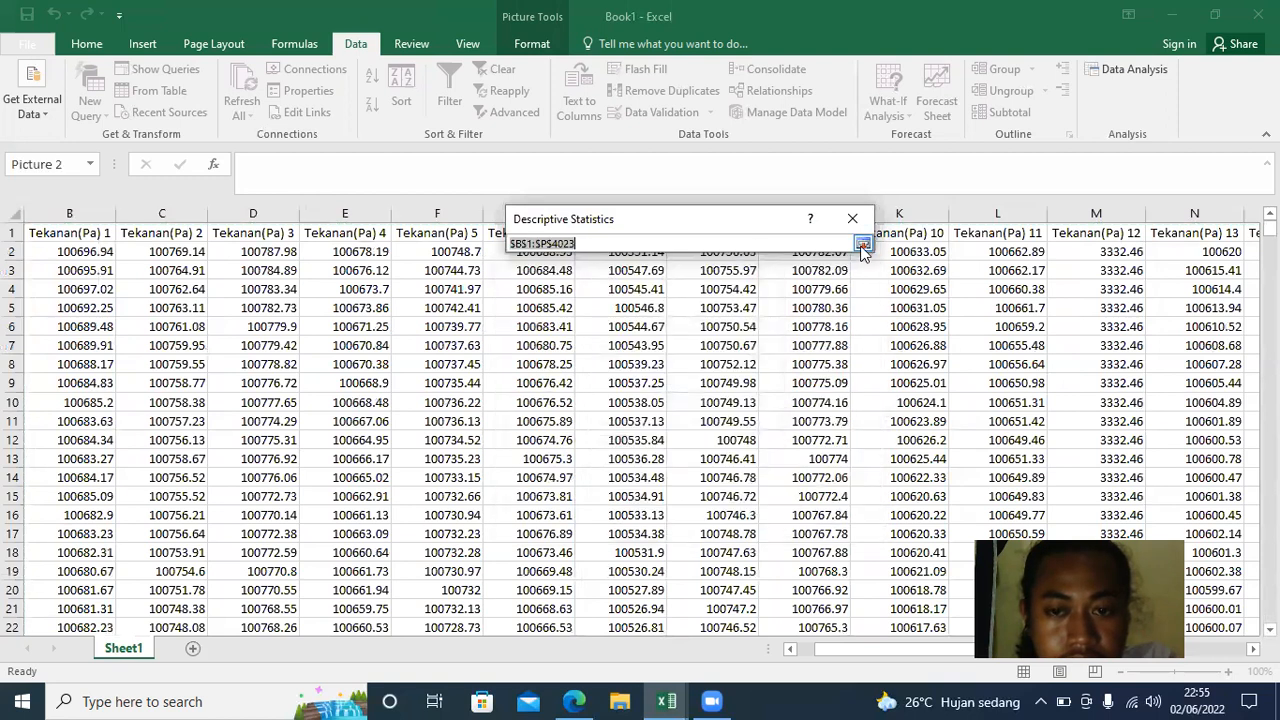
pyautogui.click(862, 243)
pyautogui.click(560, 319)
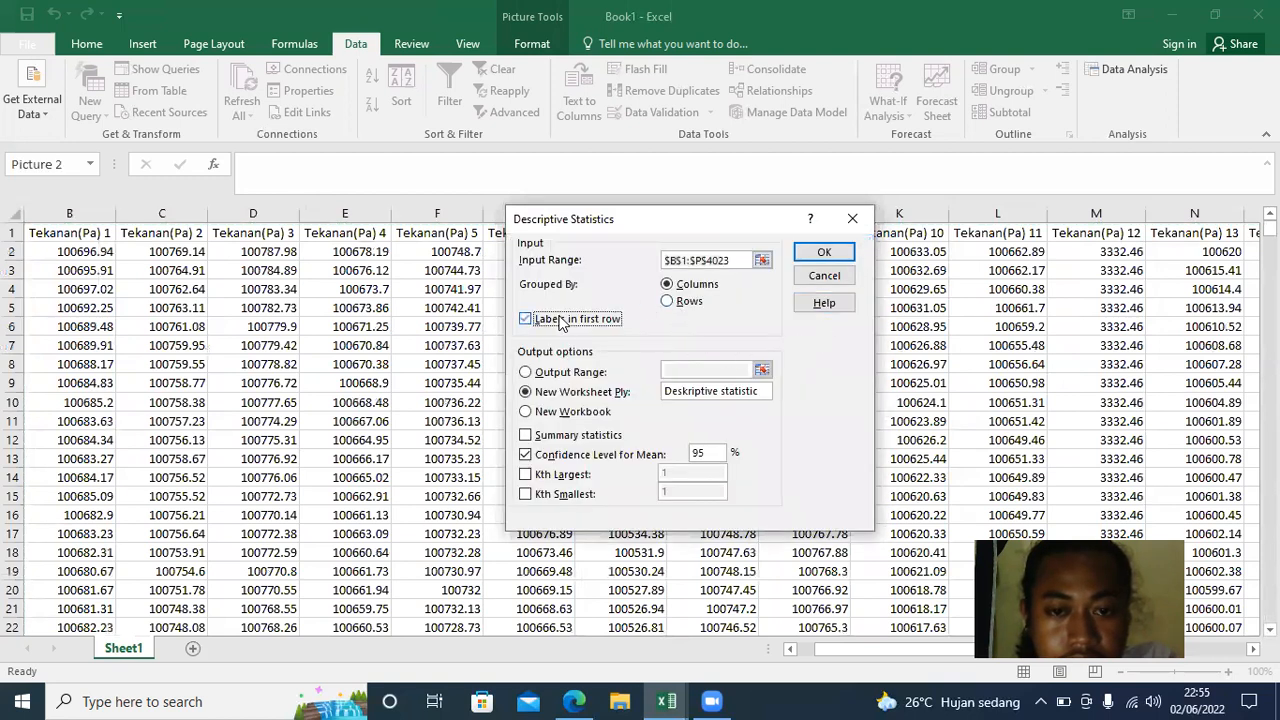
pyautogui.click(840, 256)
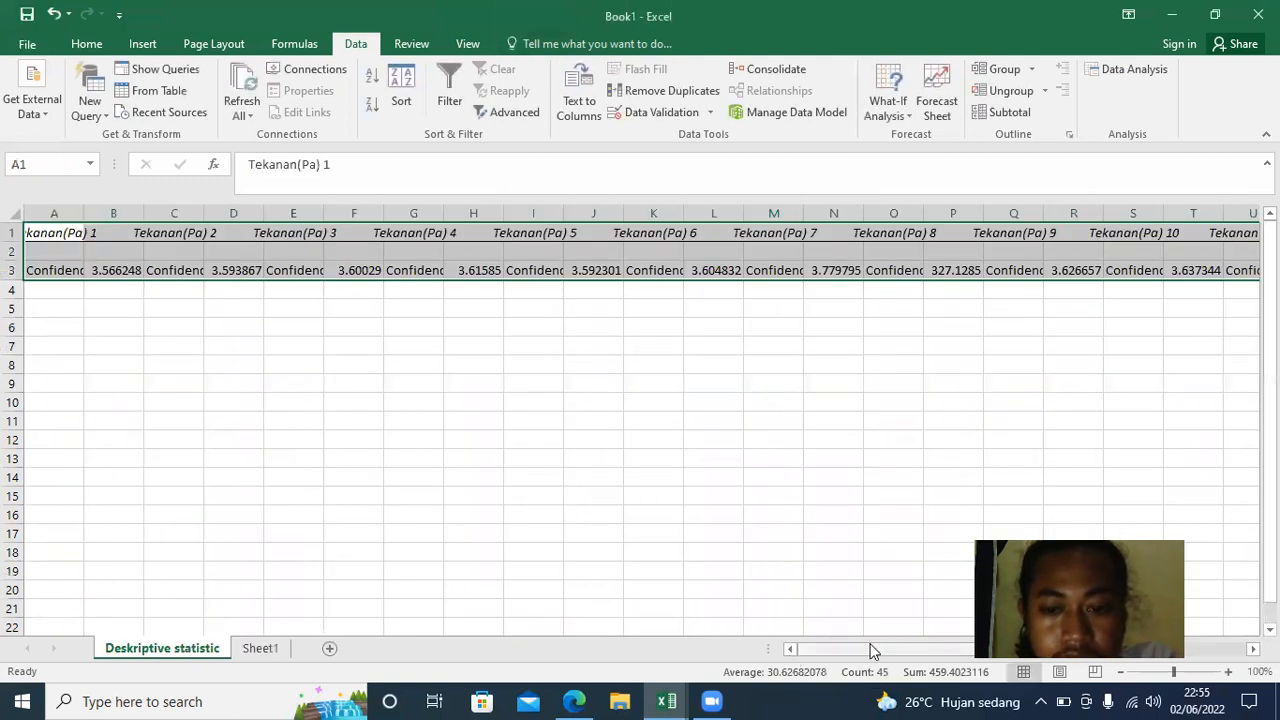
# - Undo the output's last formatting change and delete the Deskriptive statistic worksheet
pyautogui.moveTo(814, 651); pyautogui.dragTo(737, 648)
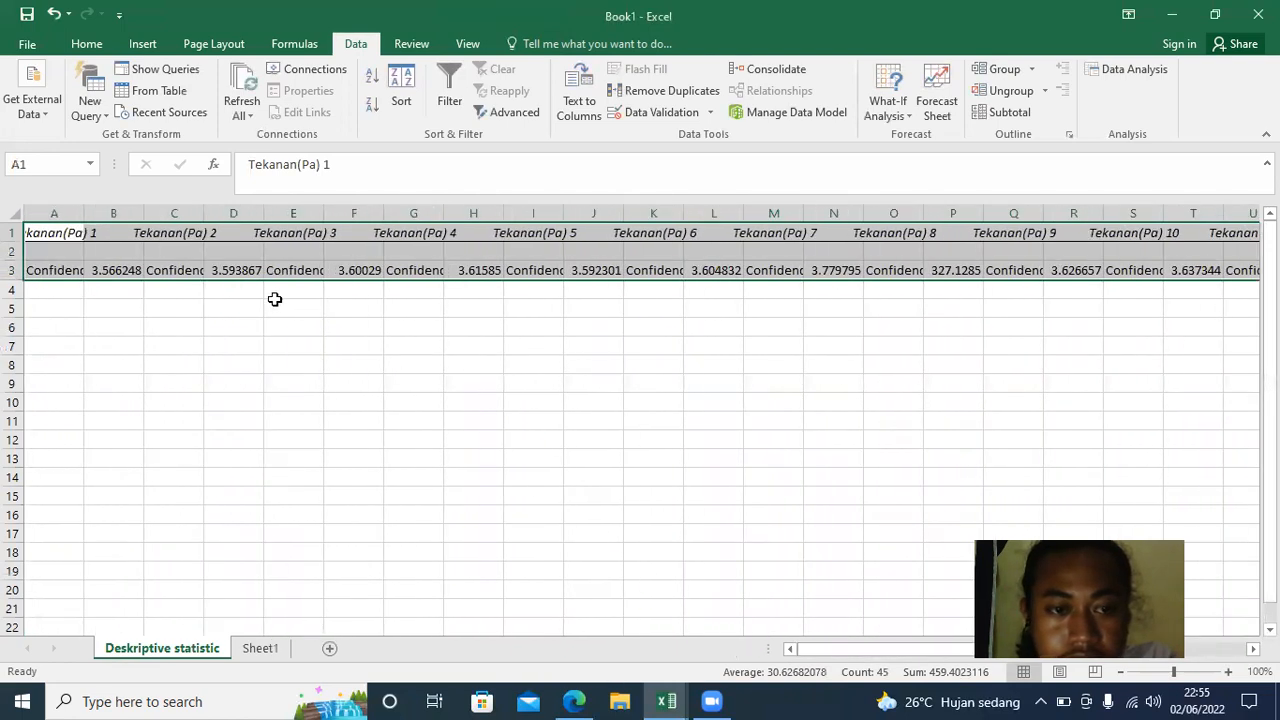
pyautogui.click(196, 271)
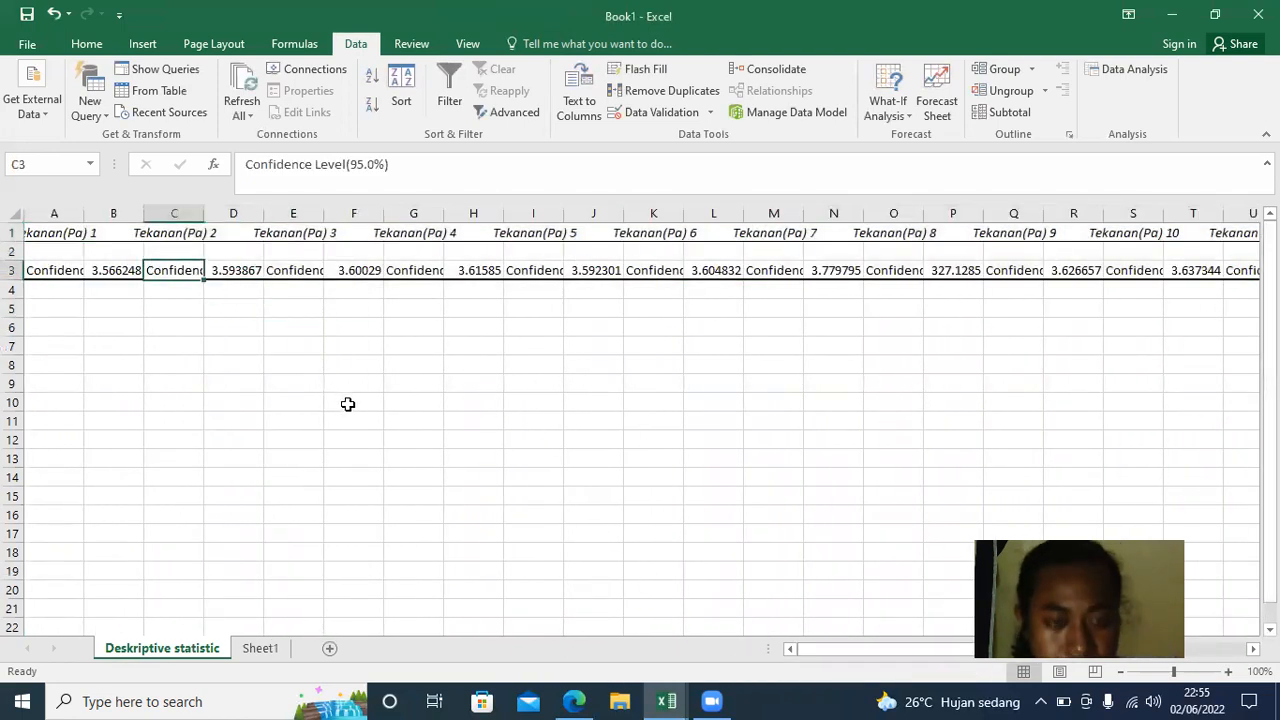
pyautogui.hotkey('ctrl', 'z')
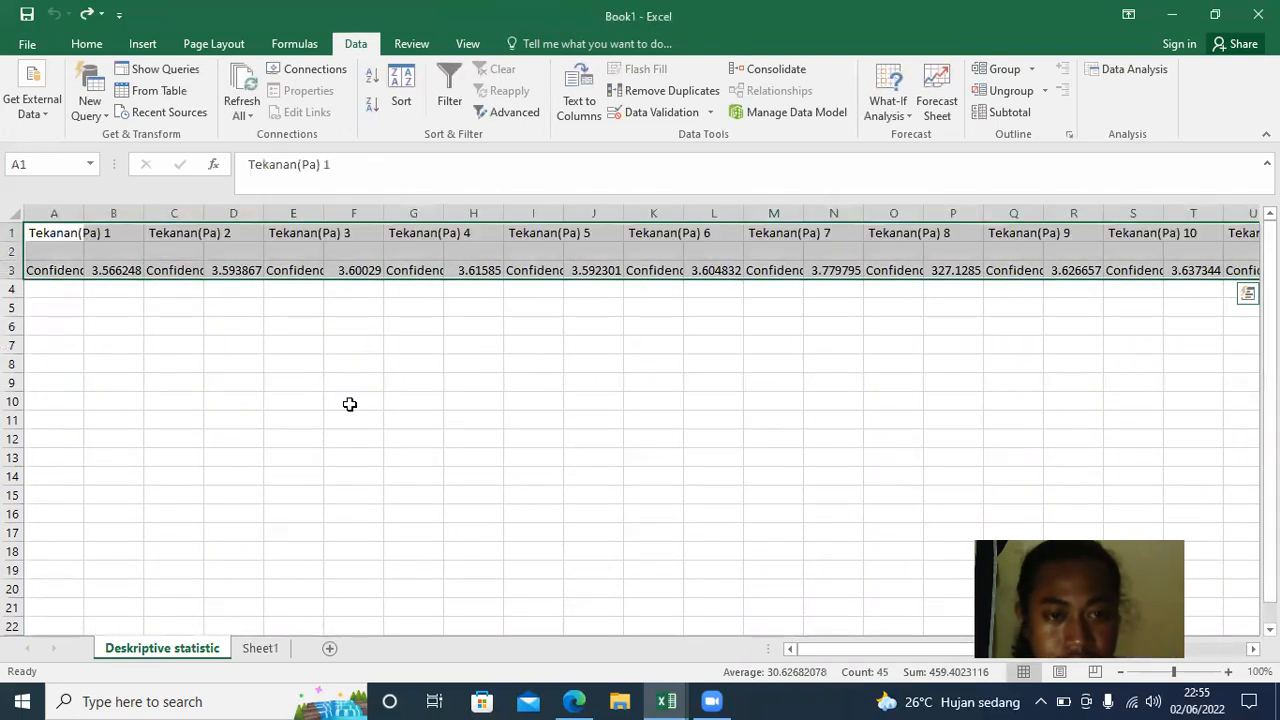
pyautogui.click(240, 652)
pyautogui.click(214, 647)
pyautogui.rightClick(218, 648)
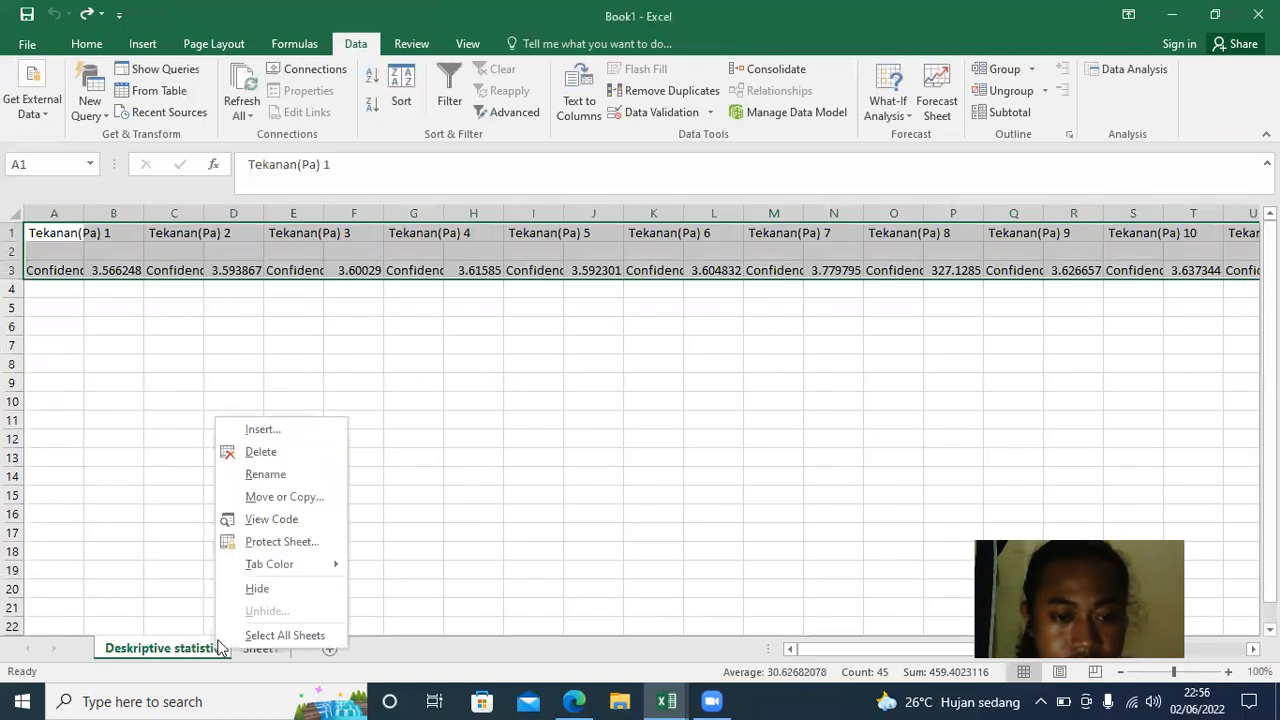
pyautogui.click(303, 452)
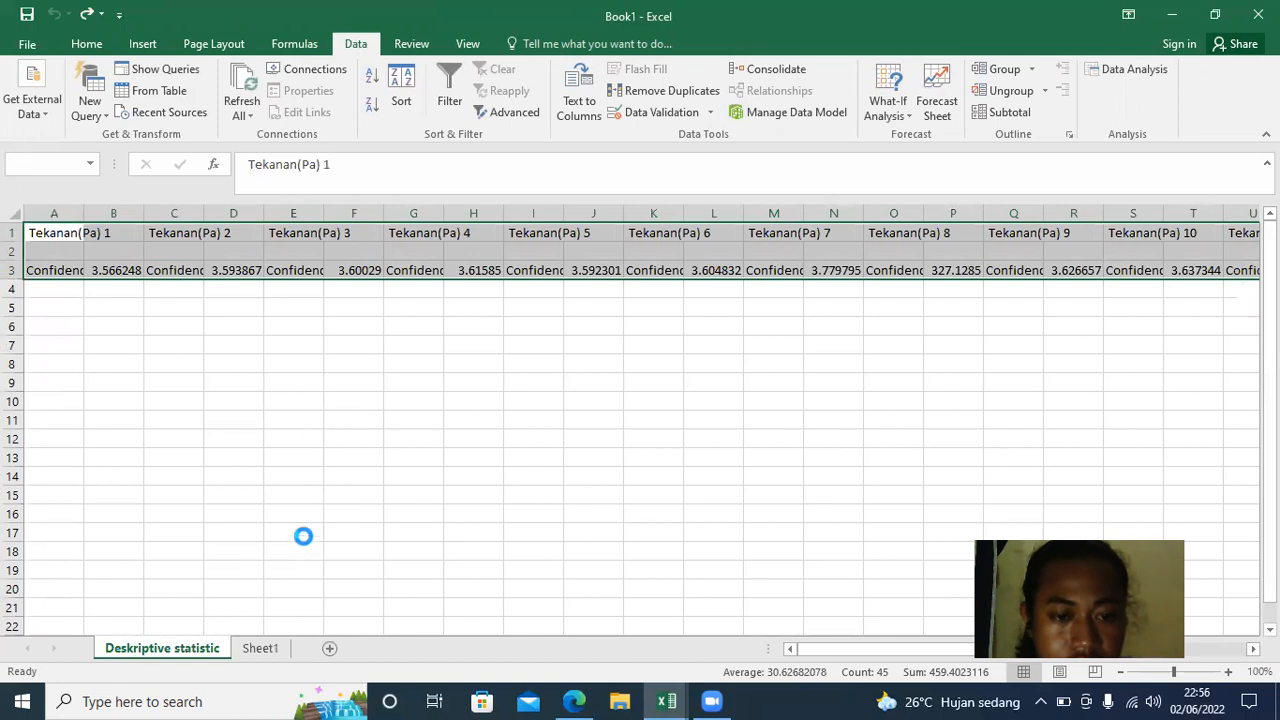
pyautogui.click(605, 404)
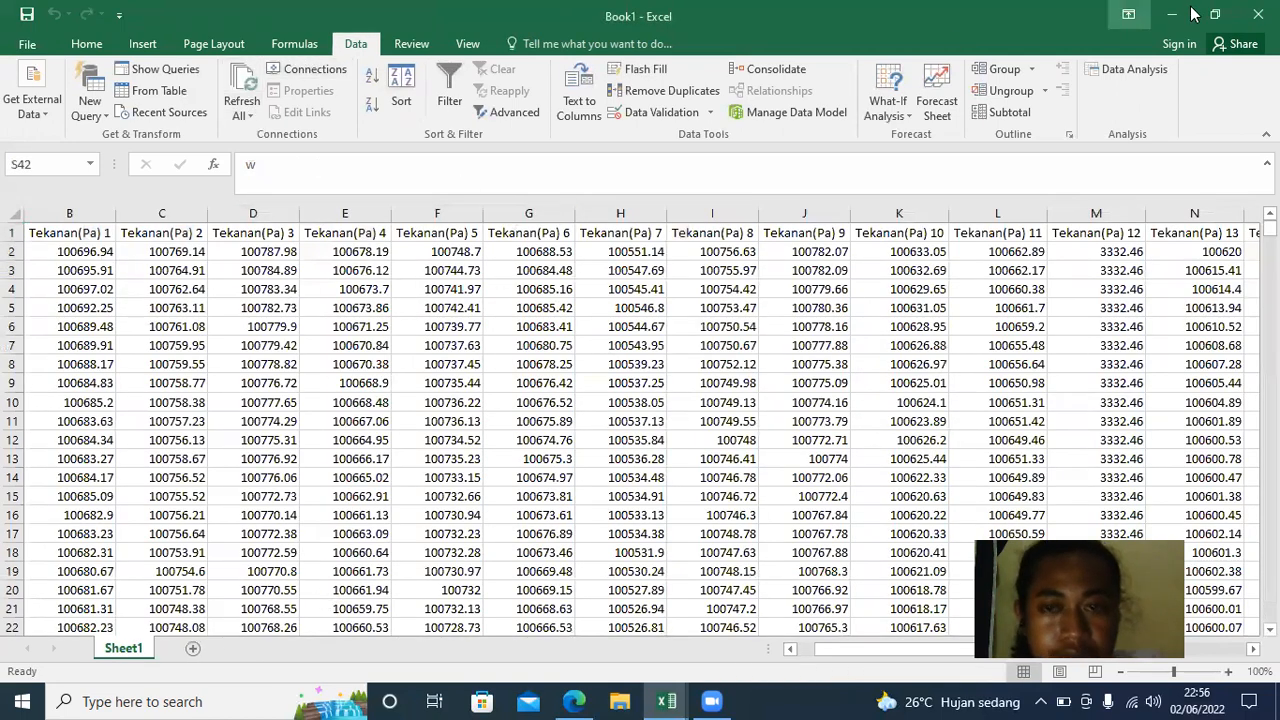
# - Rerun Descriptive Statistics for $B$1:$P$4023 with summary statistics and the 95% confidence level, output to a new Deskriptive statistic worksheet
pyautogui.click(1128, 69)
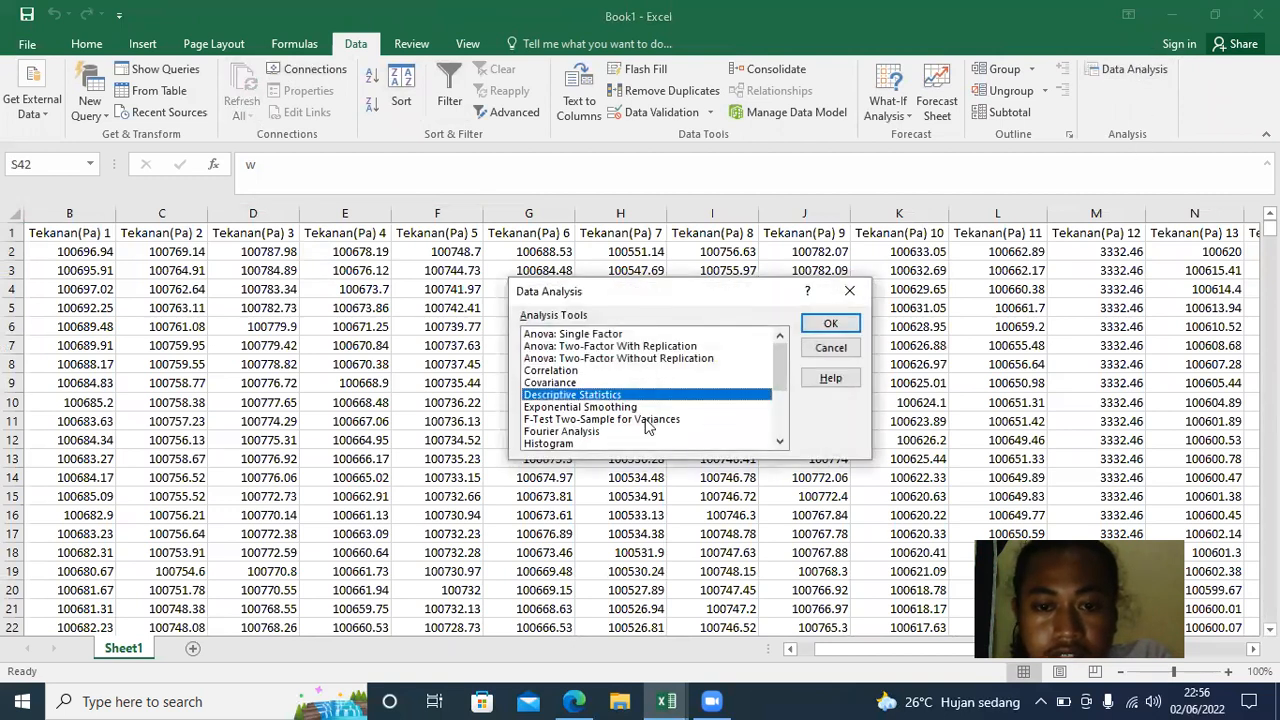
pyautogui.click(829, 323)
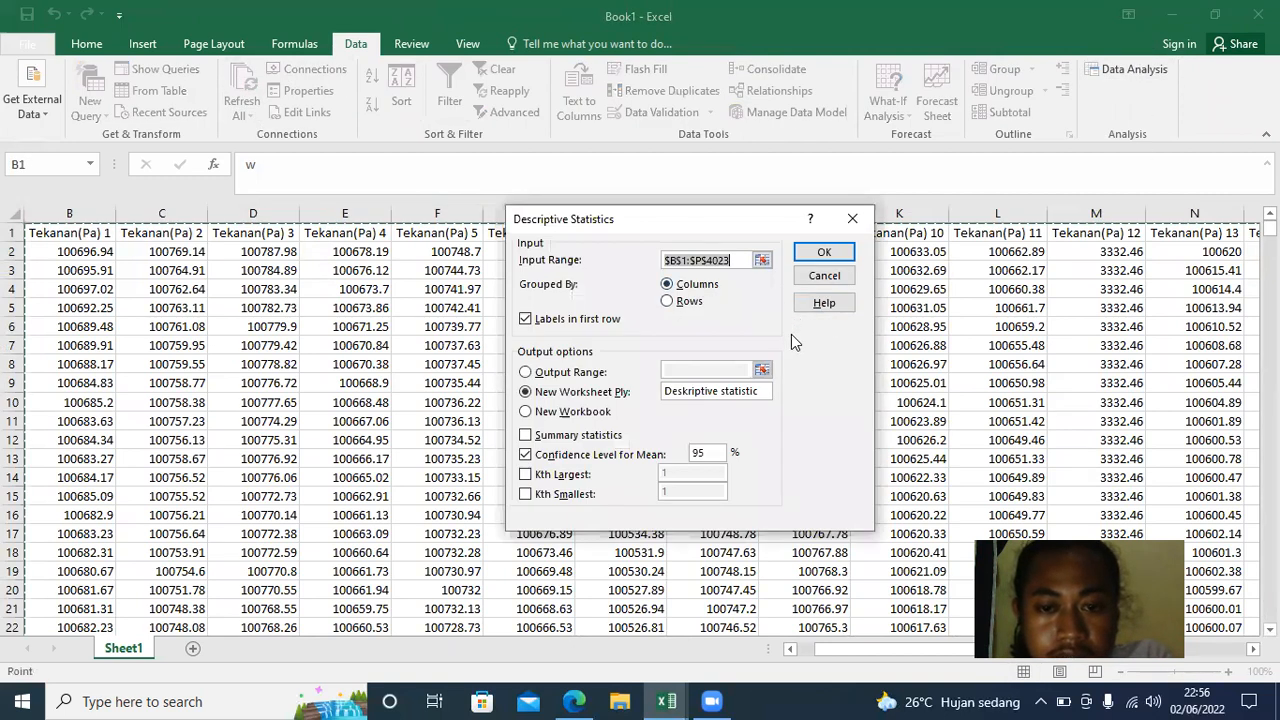
pyautogui.click(759, 372)
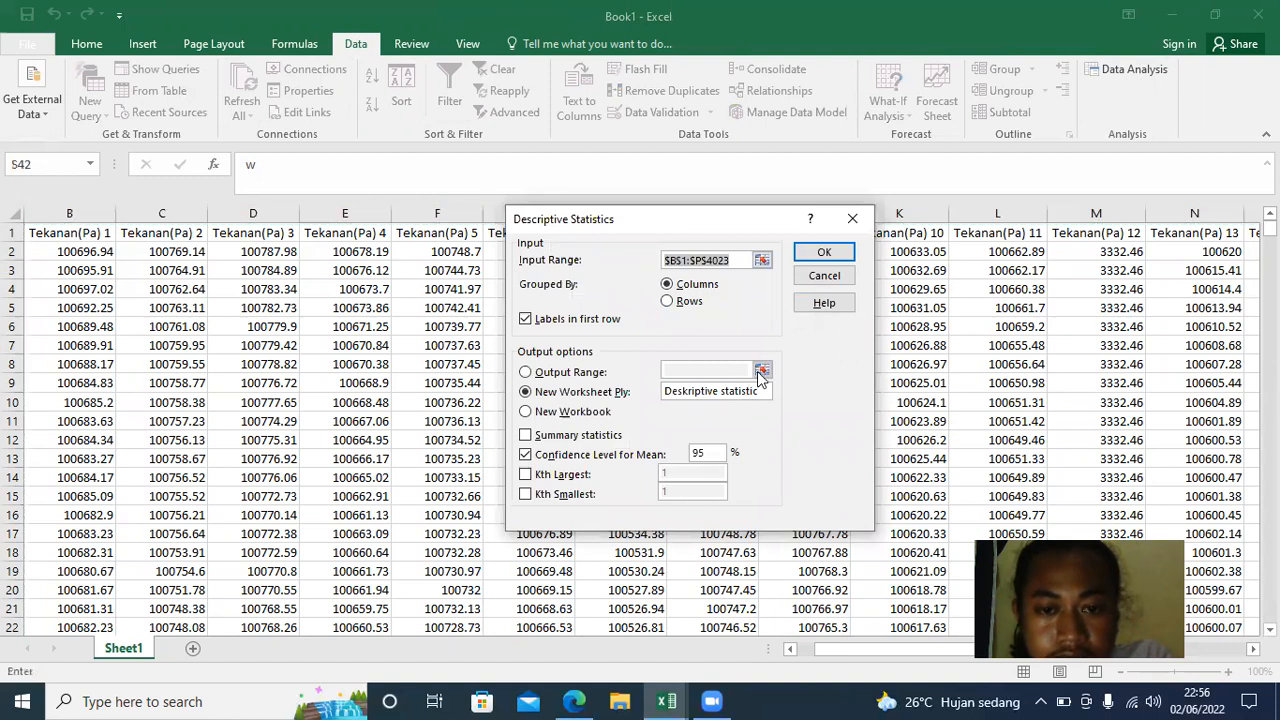
pyautogui.click(521, 456)
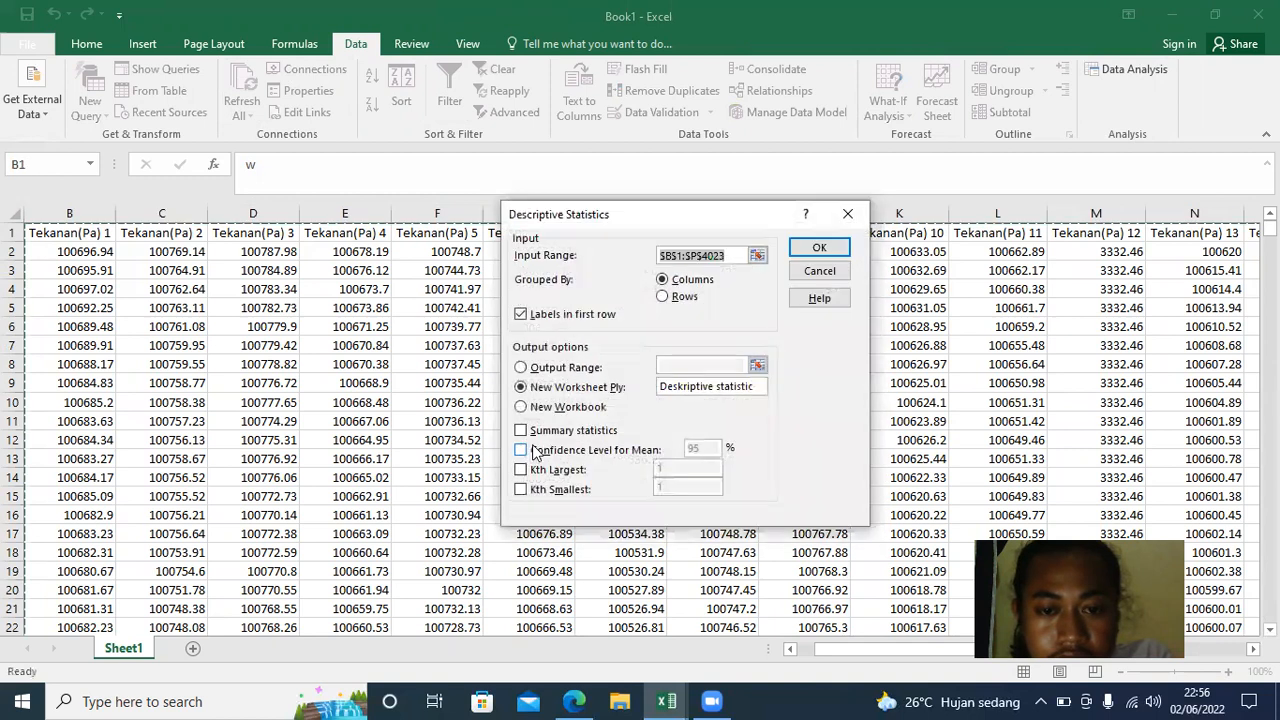
pyautogui.click(526, 450)
pyautogui.click(517, 425)
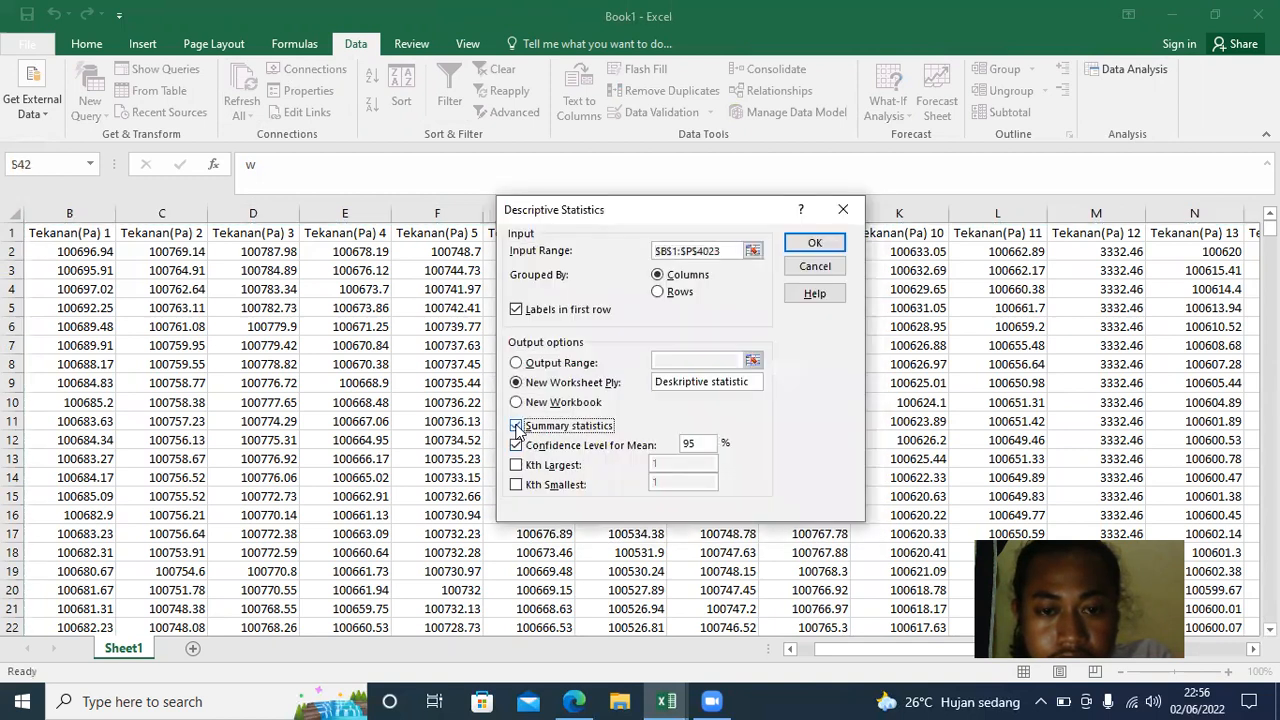
pyautogui.click(818, 243)
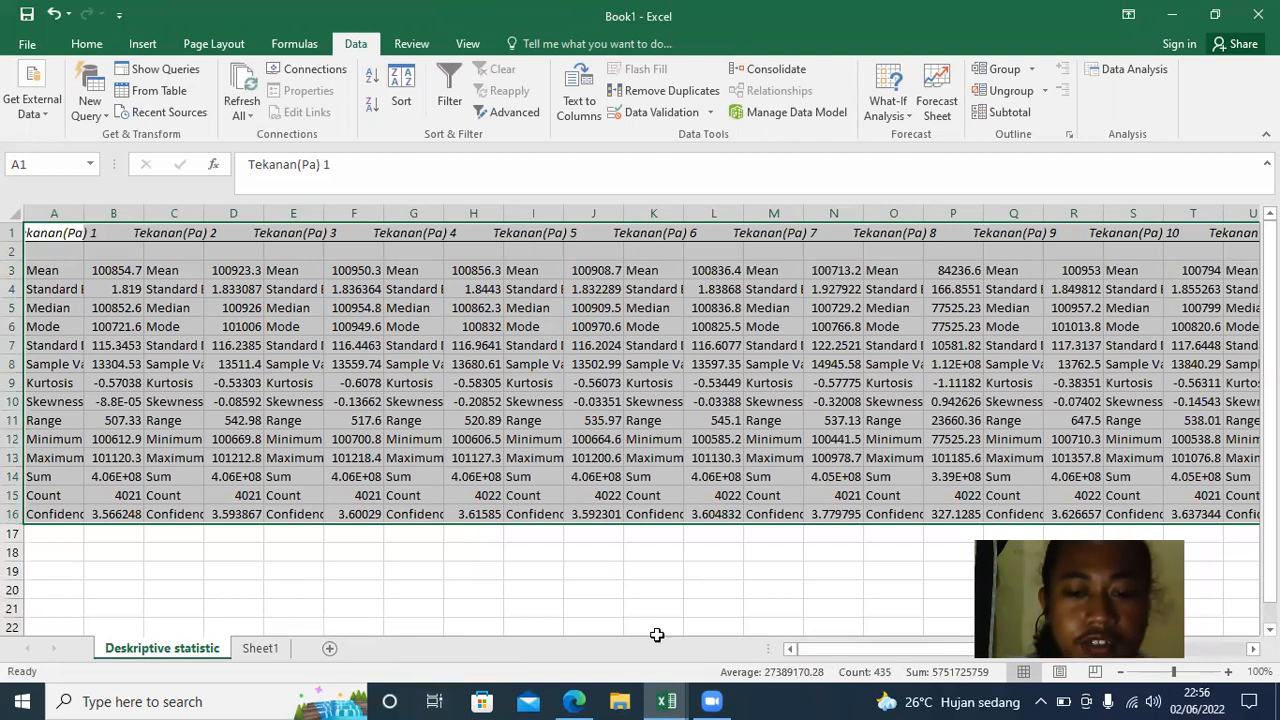
# - Move the Deskriptive statistic worksheet behind Sheet1
pyautogui.click(260, 648)
pyautogui.moveTo(185, 658); pyautogui.dragTo(294, 652)
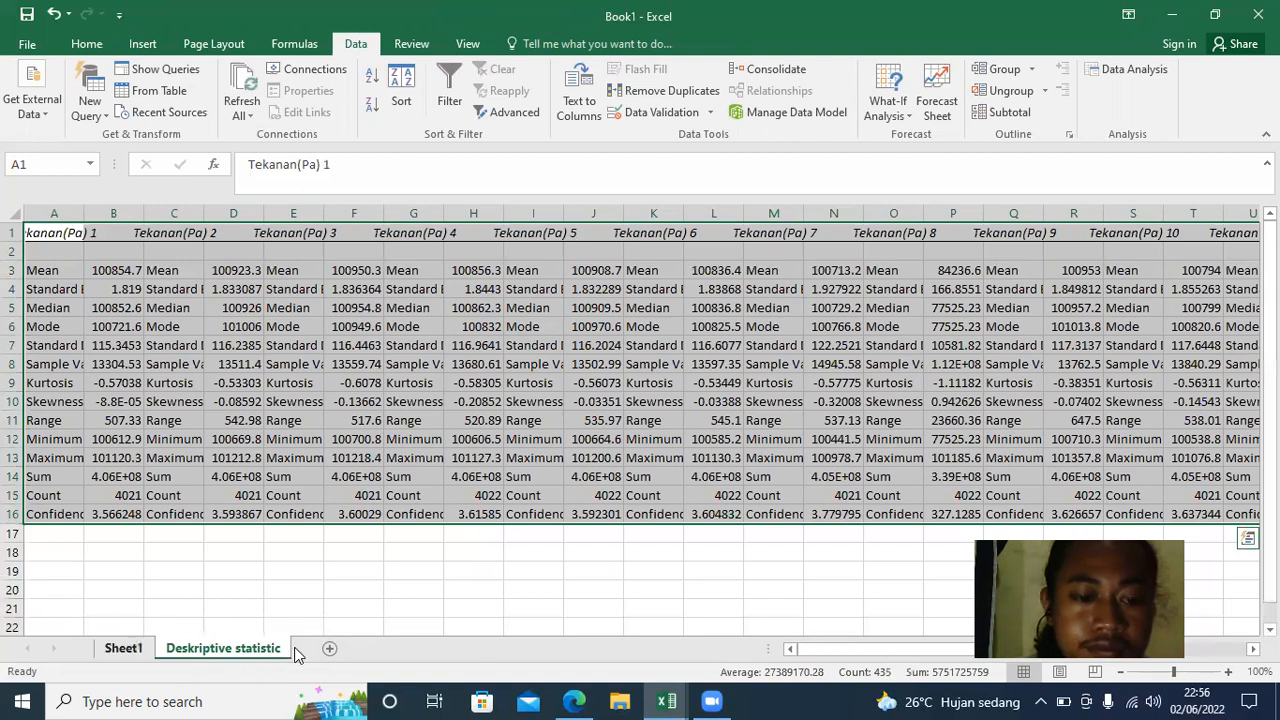
pyautogui.click(216, 358)
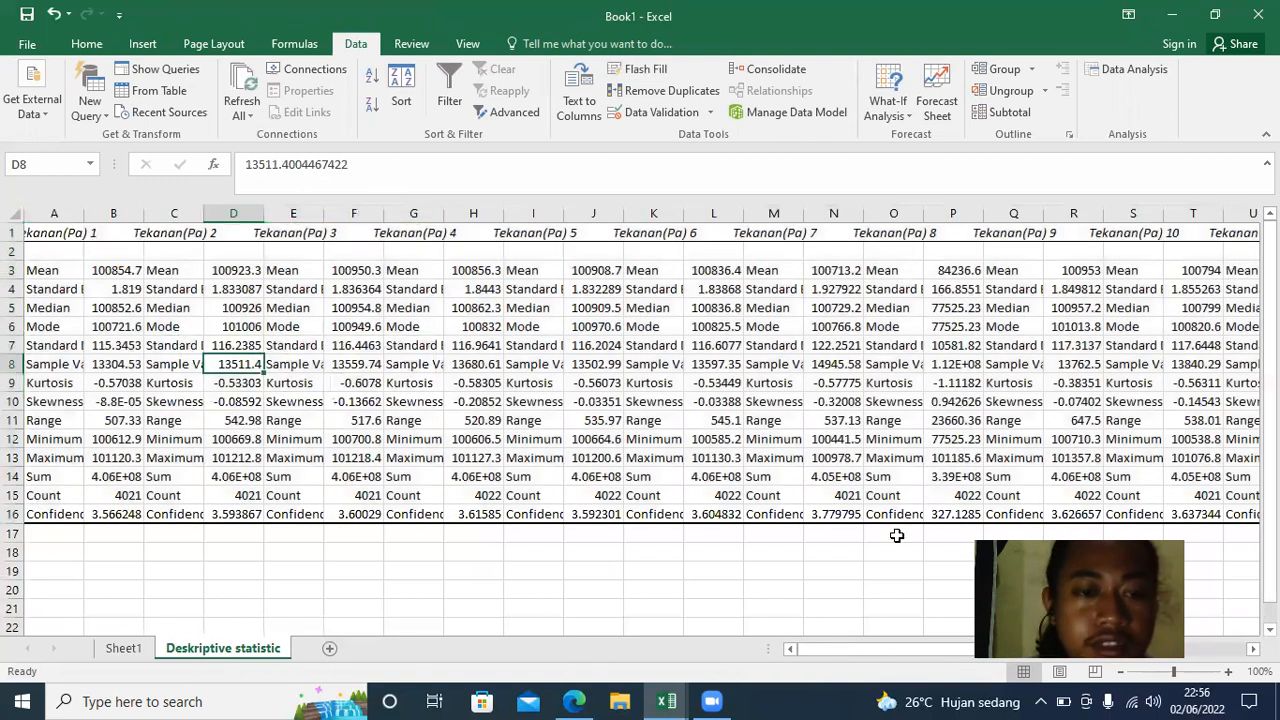
# - AutoFit the column widths of the whole descriptive statistics table, from Tekanan(Pa) 1 through Tekanan(Pa) 15
pyautogui.click(53, 230)
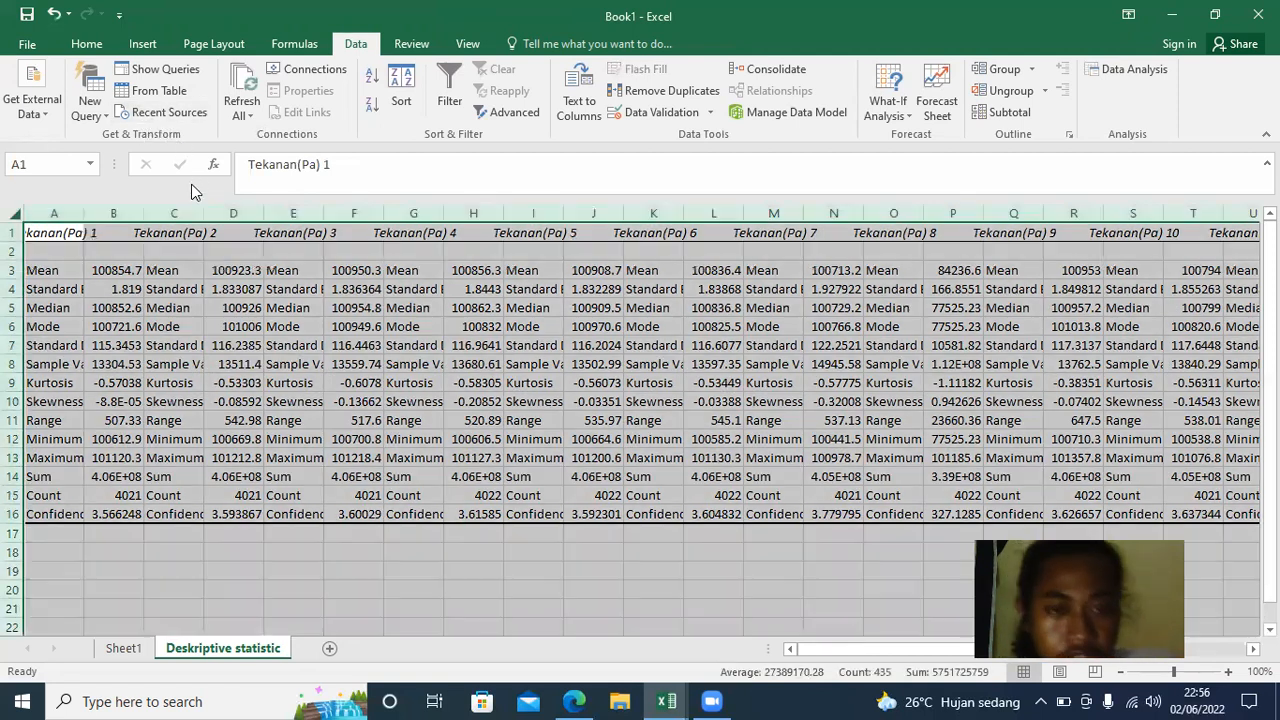
pyautogui.hotkey('ctrl', 'a')
pyautogui.click(234, 290)
pyautogui.click(53, 234)
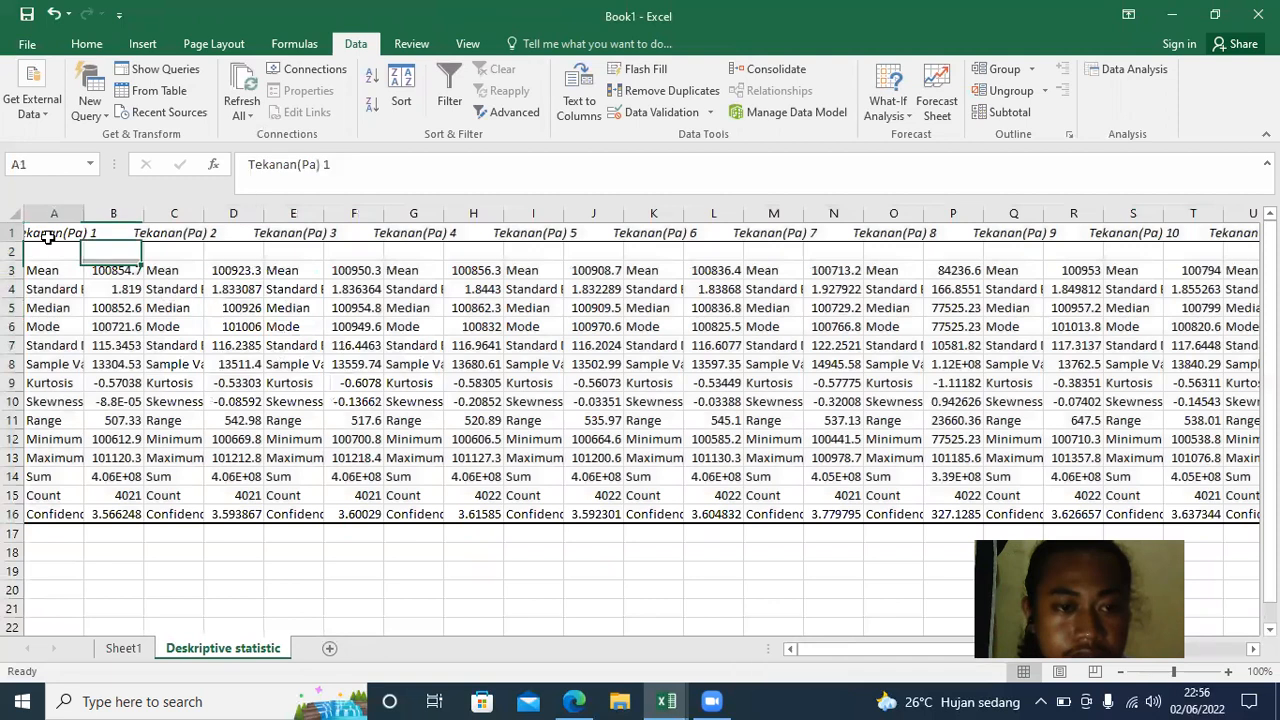
pyautogui.hotkey('shift', 'Right')
pyautogui.hotkey('shift', 'Right')
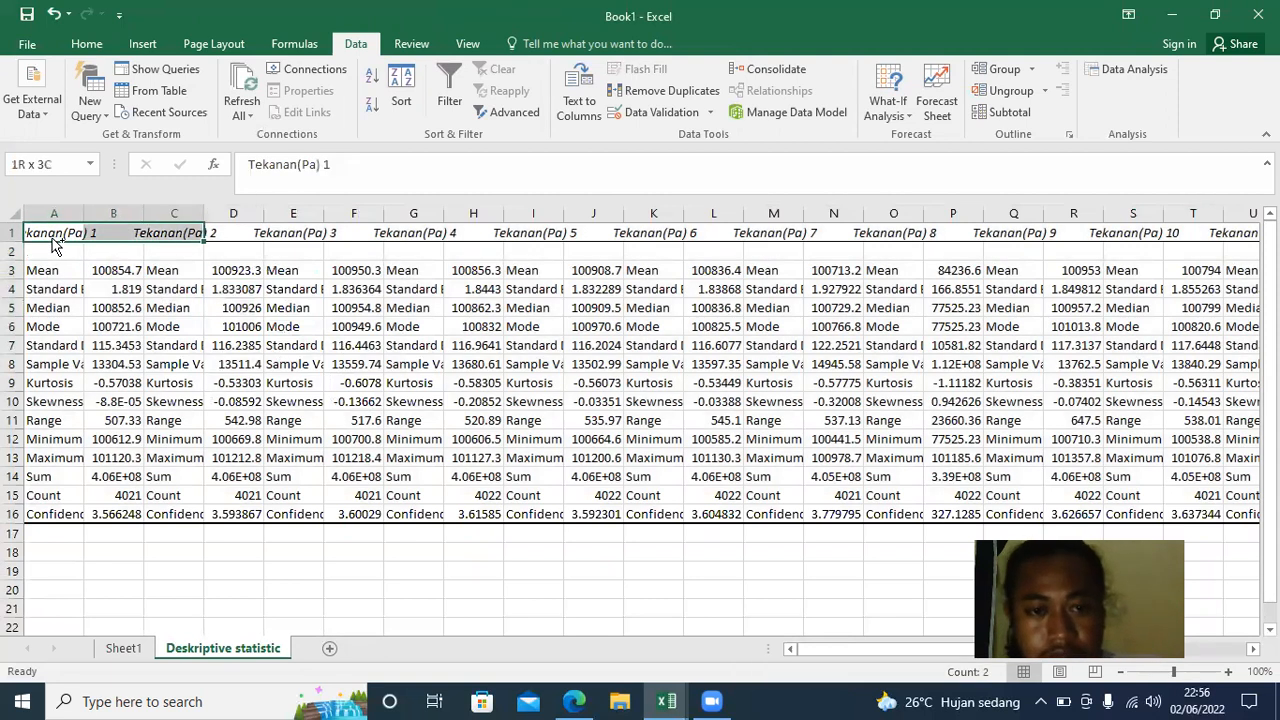
pyautogui.hotkey('ctrl', 'shift', 'Right')
pyautogui.hotkey('ctrl', 'shift', 'Right')
pyautogui.hotkey('ctrl', 'shift', 'Right')
pyautogui.hotkey('ctrl', 'shift', 'Right')
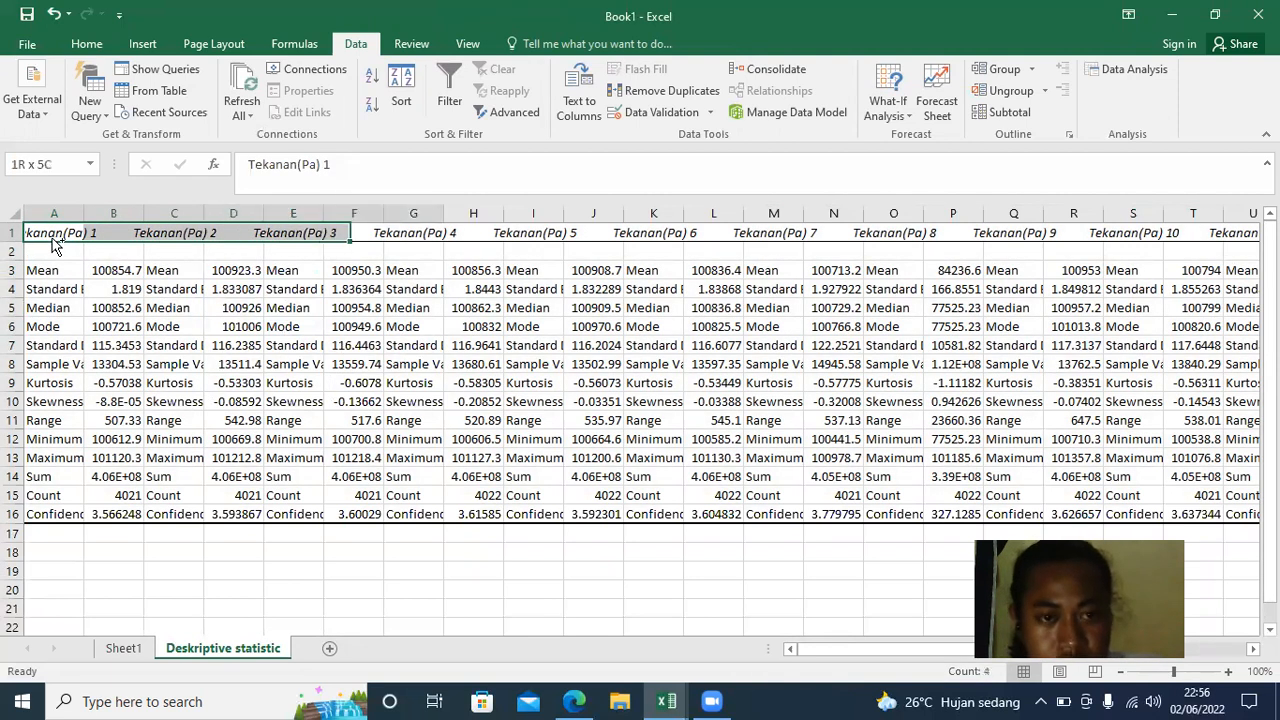
pyautogui.hotkey('ctrl', 'shift', 'Down')
pyautogui.hotkey('ctrl', 'shift', 'Down')
pyautogui.hotkey('ctrl', 'shift', 'Down')
pyautogui.hotkey('ctrl', 'shift', 'Up')
pyautogui.hotkey('ctrl', 'shift', 'Up')
pyautogui.hotkey('ctrl', 'shift', 'Down')
pyautogui.hotkey('shift', 'Right')
pyautogui.hotkey('shift', 'Right')
pyautogui.hotkey('shift', 'Right')
pyautogui.hotkey('shift', 'Right')
pyautogui.hotkey('shift', 'Right')
pyautogui.hotkey('shift', 'Right')
pyautogui.hotkey('shift', 'Right')
pyautogui.hotkey('shift', 'Right')
pyautogui.hotkey('shift', 'Right')
pyautogui.hotkey('shift', 'Right')
pyautogui.hotkey('shift', 'Right')
pyautogui.hotkey('shift', 'Right')
pyautogui.hotkey('shift', 'Right')
pyautogui.hotkey('shift', 'Right')
pyautogui.hotkey('shift', 'Right')
pyautogui.hotkey('shift', 'Right')
pyautogui.hotkey('shift', 'Right')
pyautogui.hotkey('shift', 'Right')
pyautogui.hotkey('shift', 'Right')
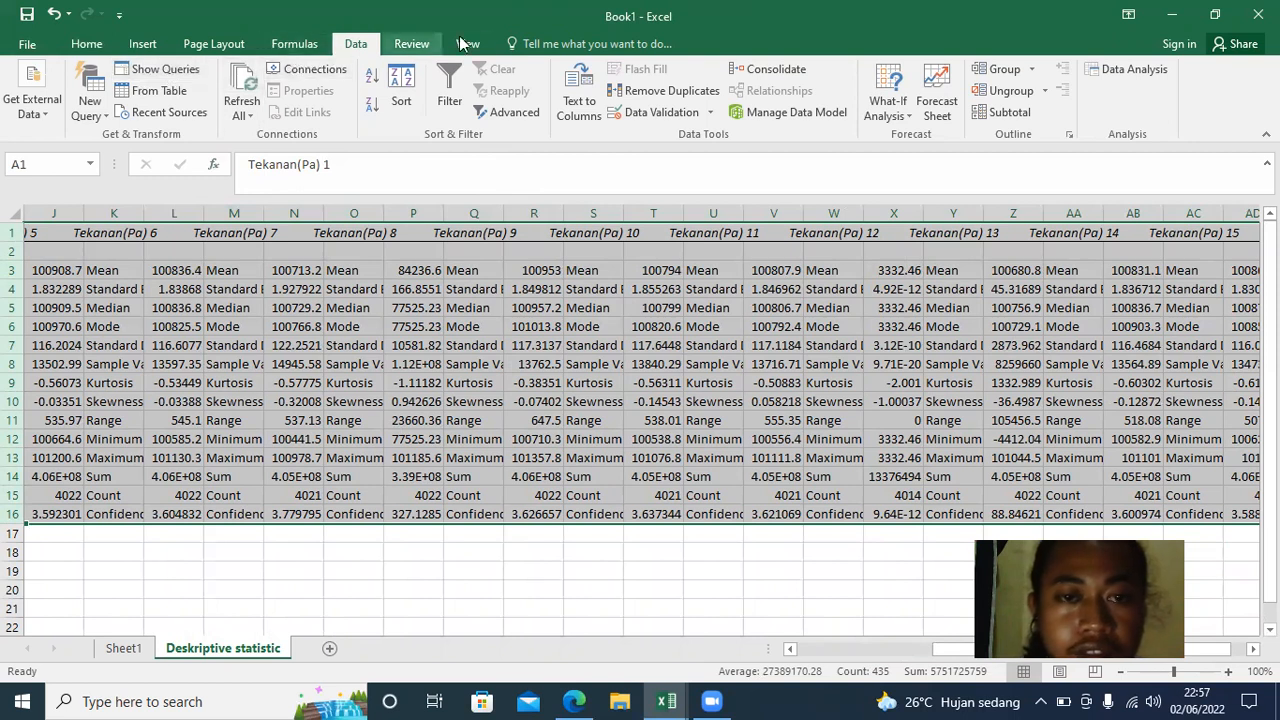
pyautogui.click(86, 44)
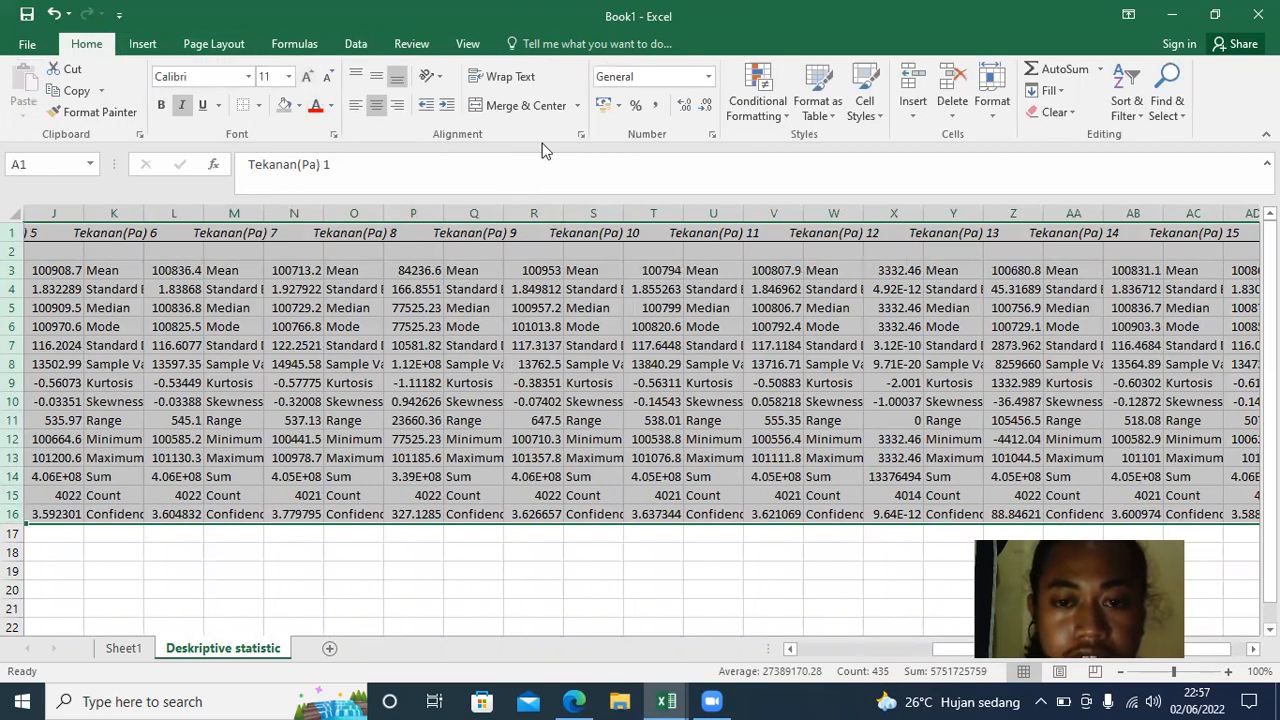
pyautogui.click(992, 100)
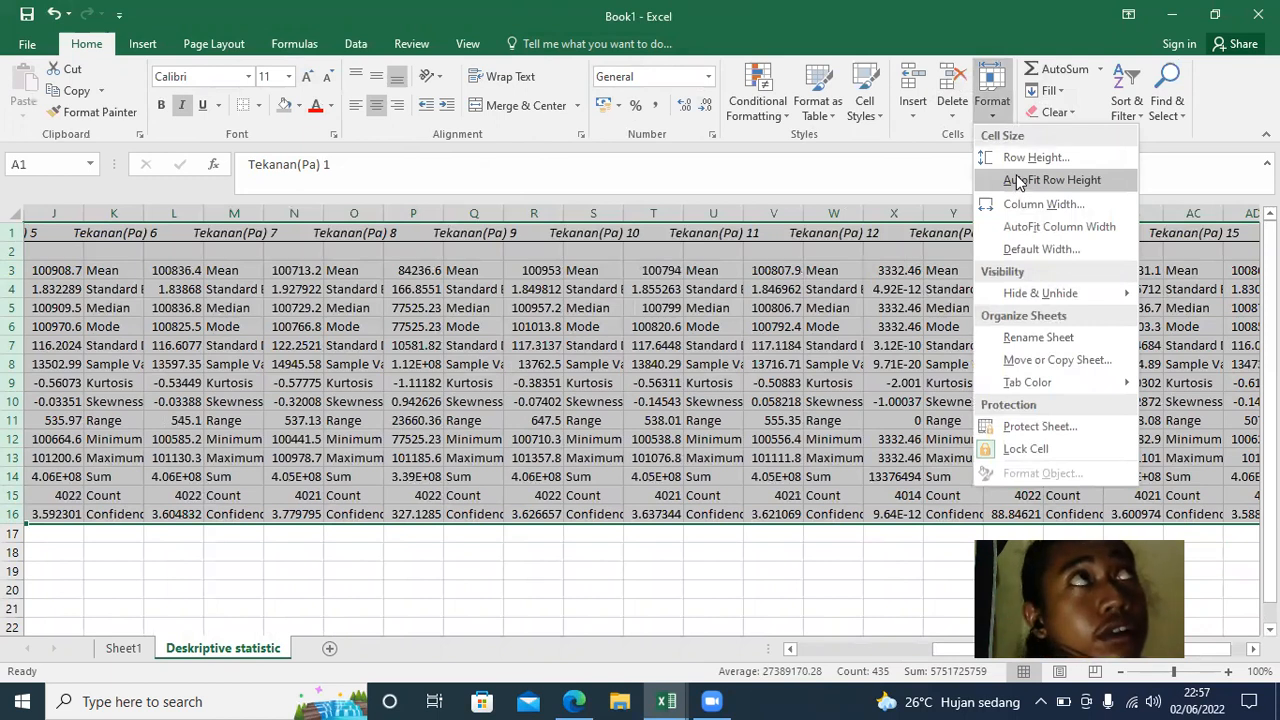
pyautogui.click(1033, 230)
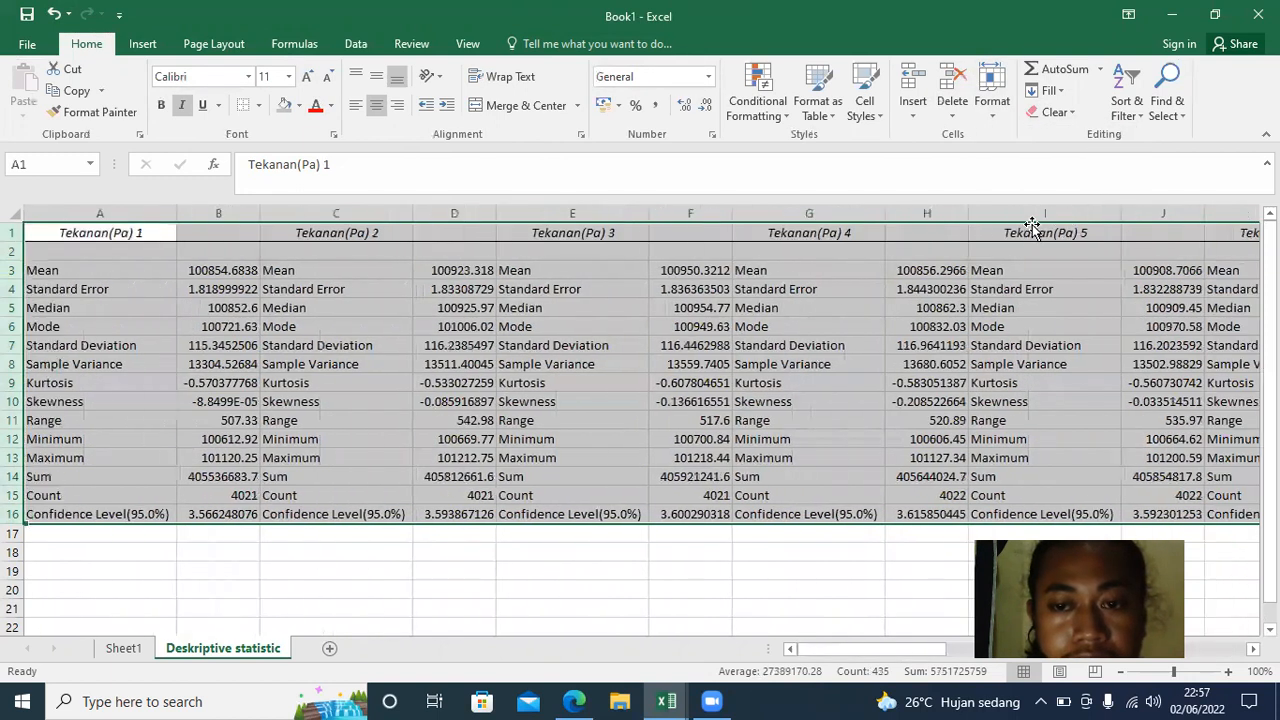
# - Delete the empty row 2 beneath the Tekanan(Pa) headings
pyautogui.click(688, 344)
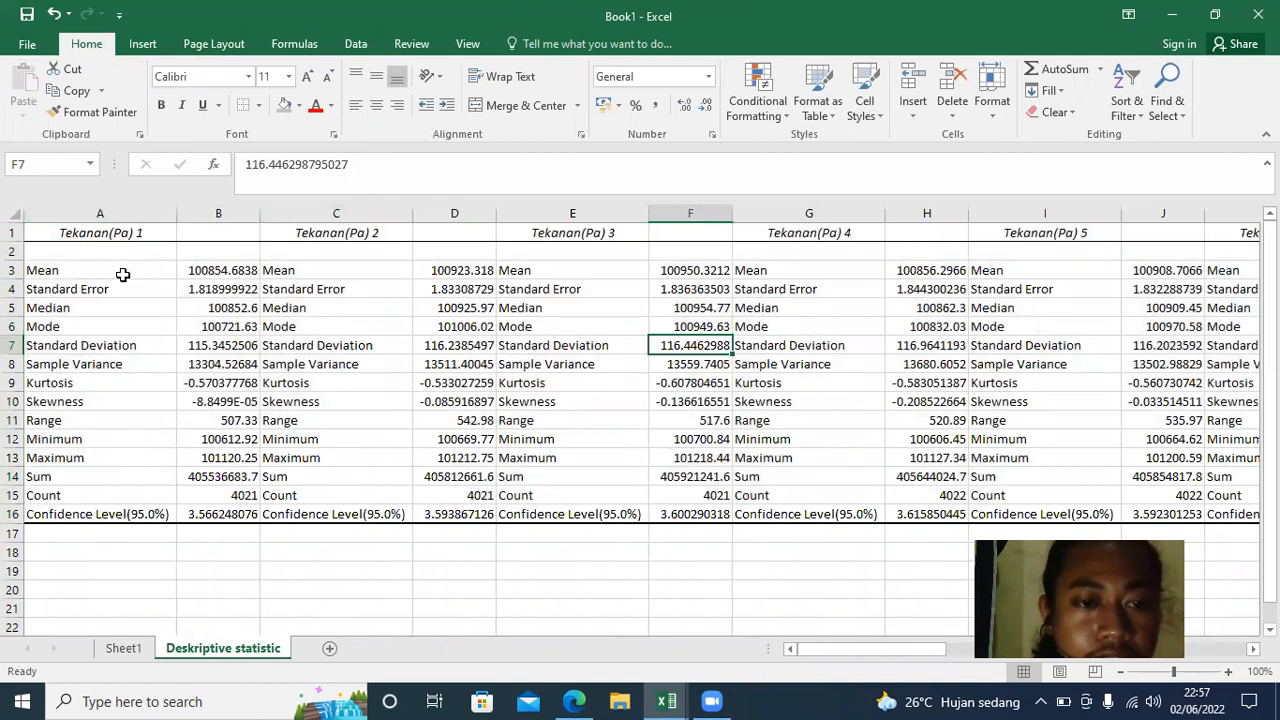
pyautogui.click(13, 251)
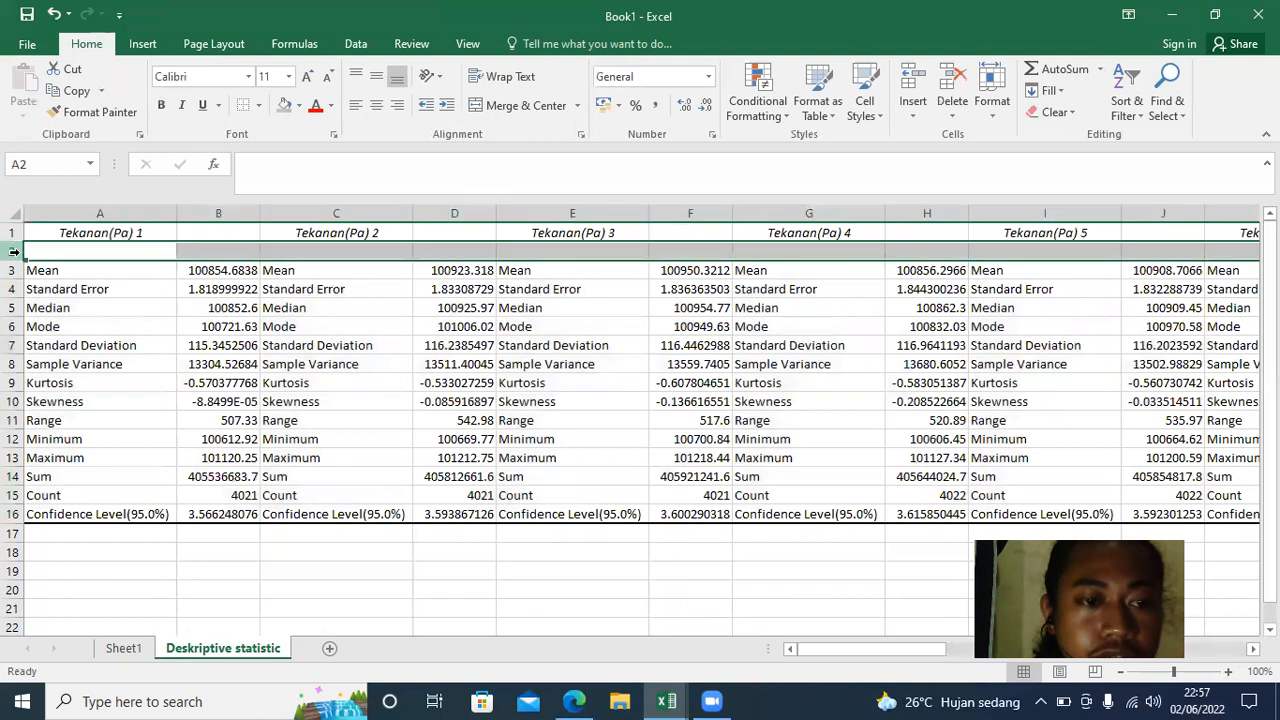
pyautogui.click(951, 80)
pyautogui.click(454, 345)
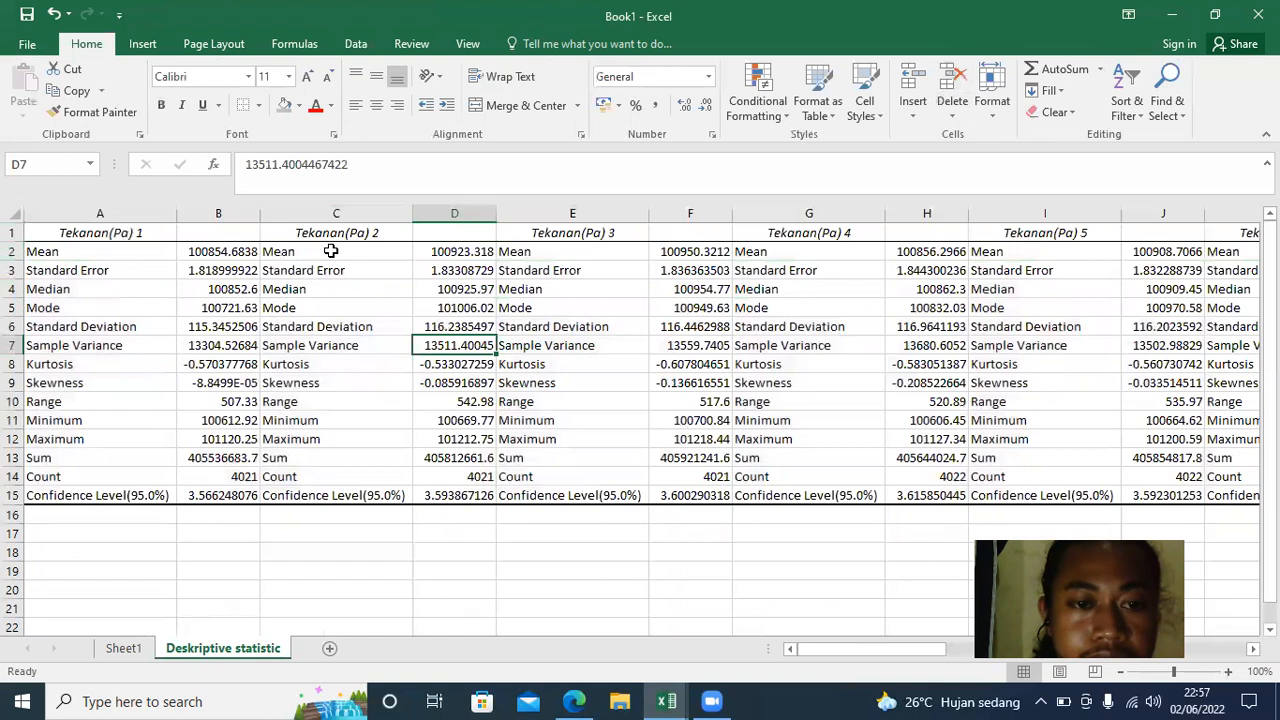
pyautogui.click(316, 208)
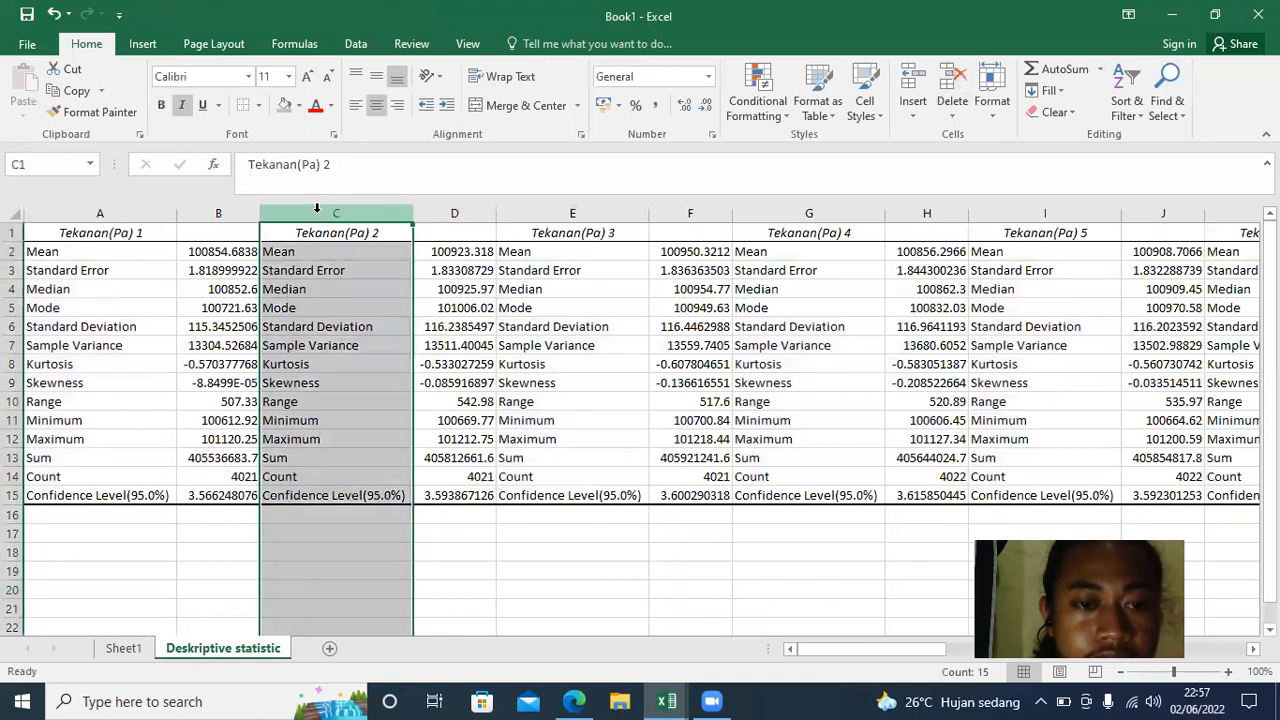
pyautogui.click(355, 302)
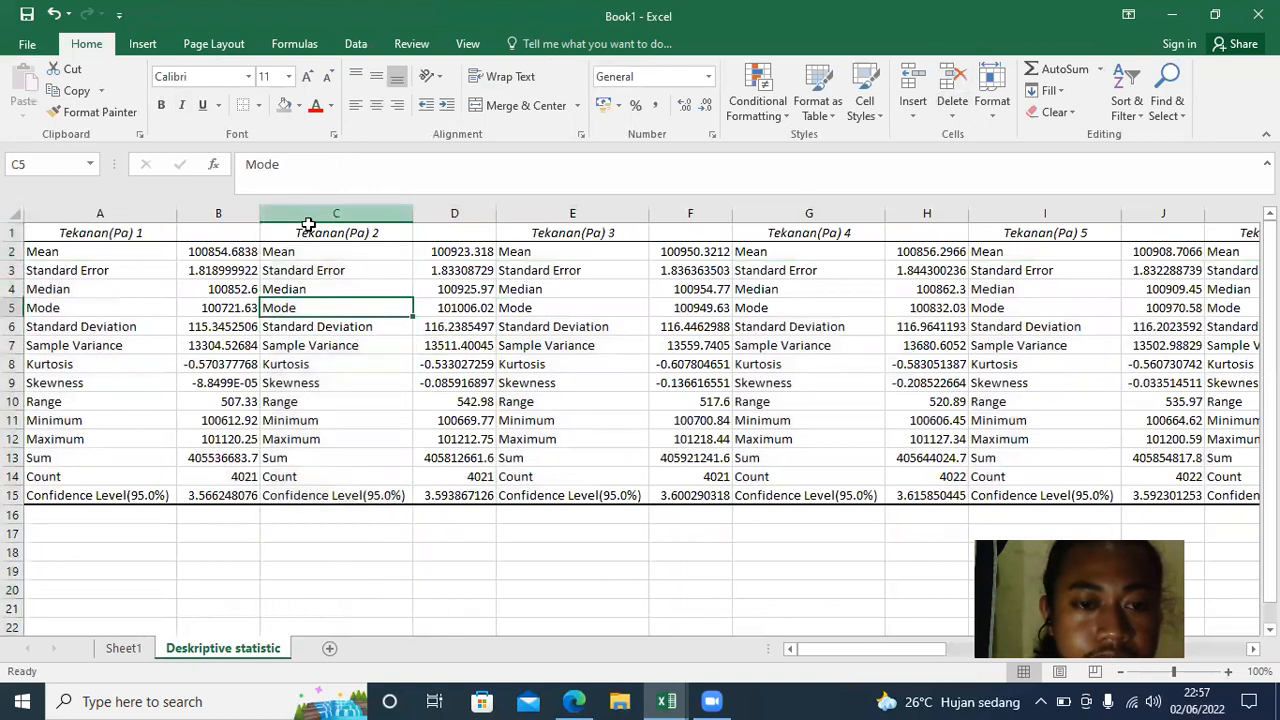
pyautogui.click(304, 232)
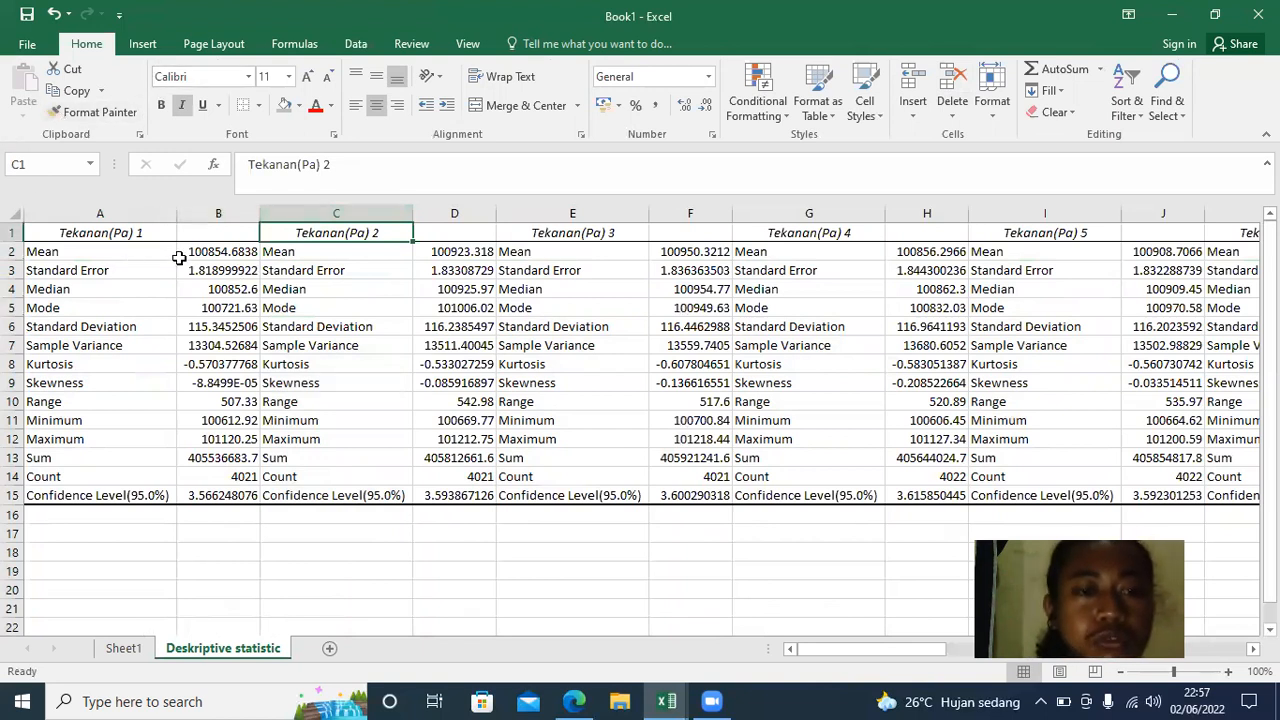
pyautogui.click(225, 254)
pyautogui.click(520, 254)
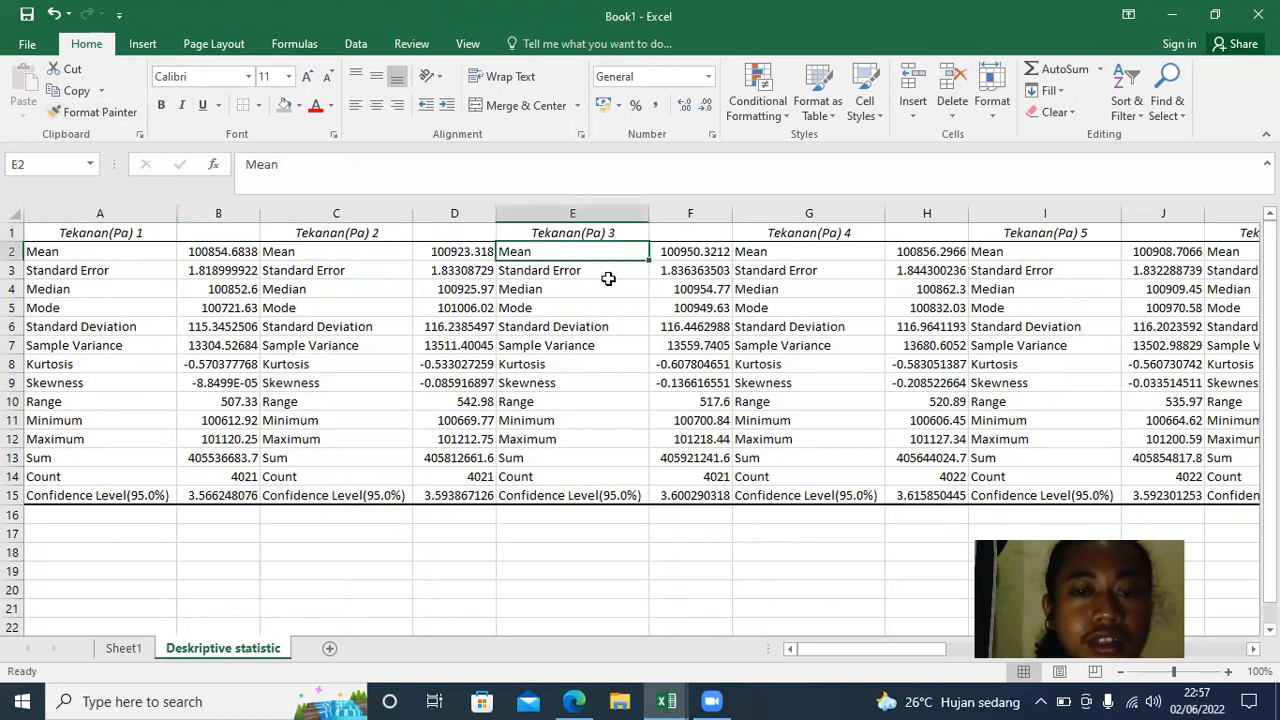
pyautogui.click(217, 251)
pyautogui.click(466, 250)
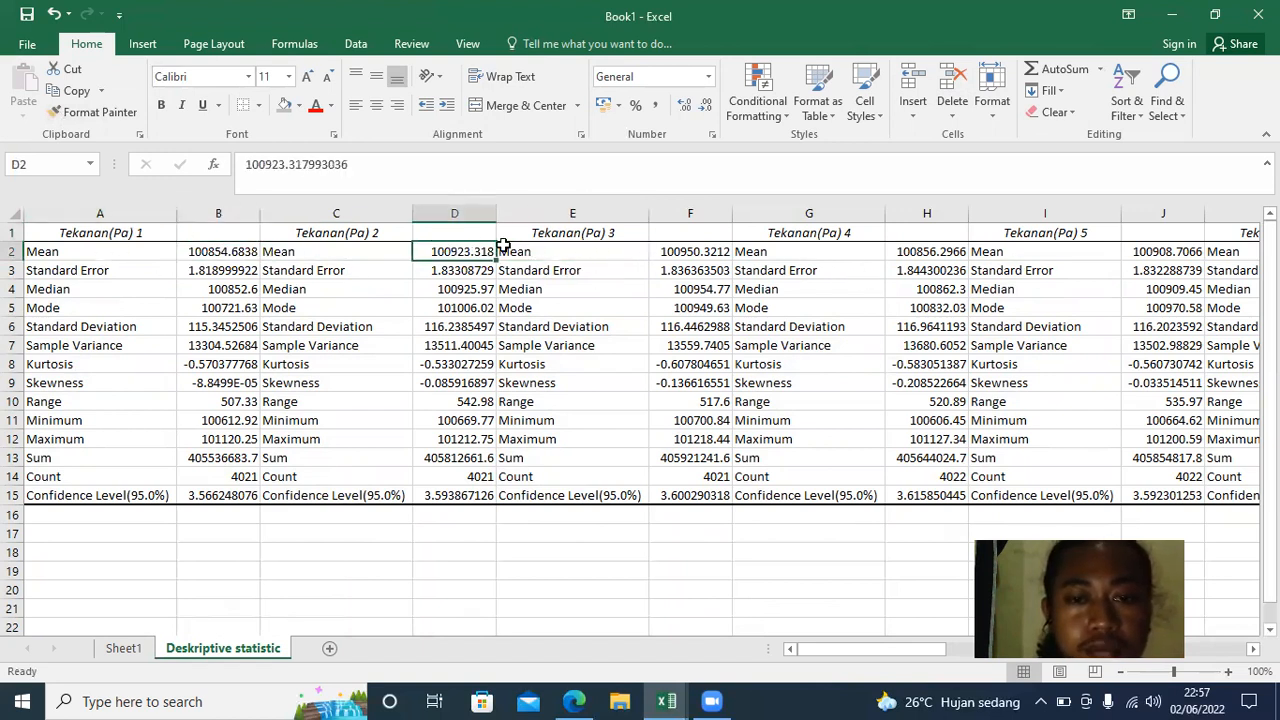
pyautogui.click(321, 232)
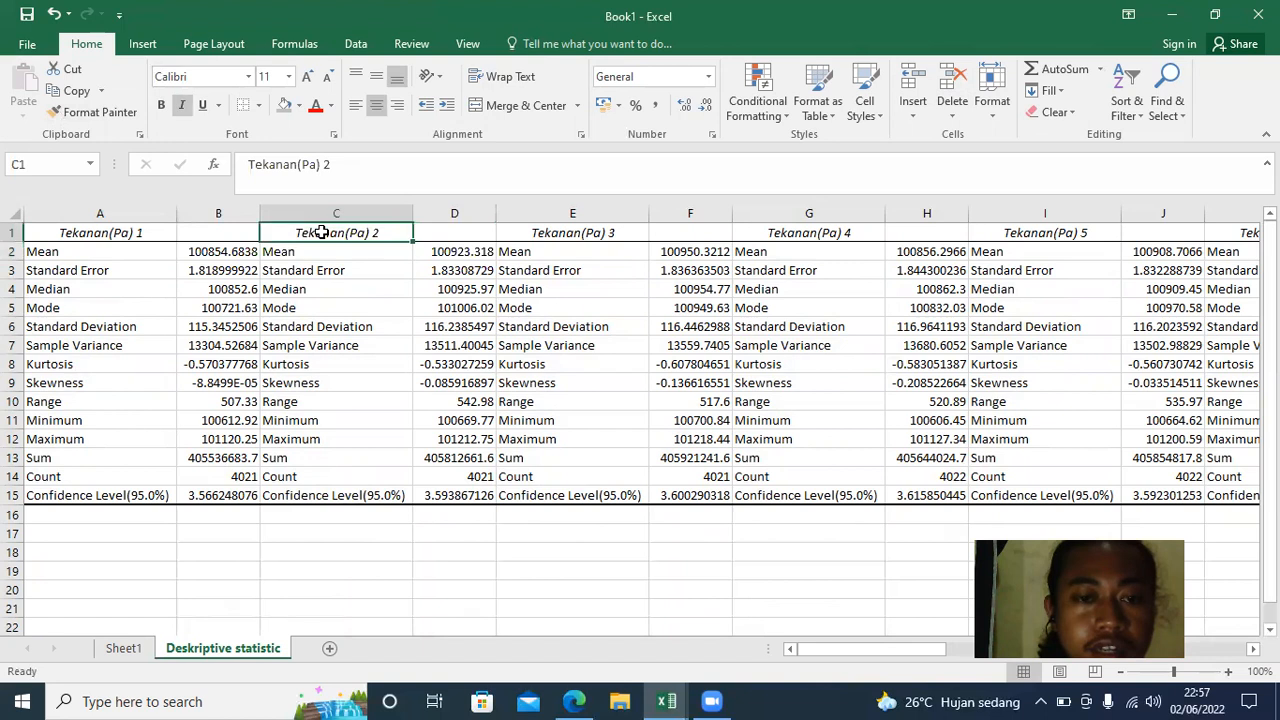
pyautogui.click(338, 287)
pyautogui.click(313, 254)
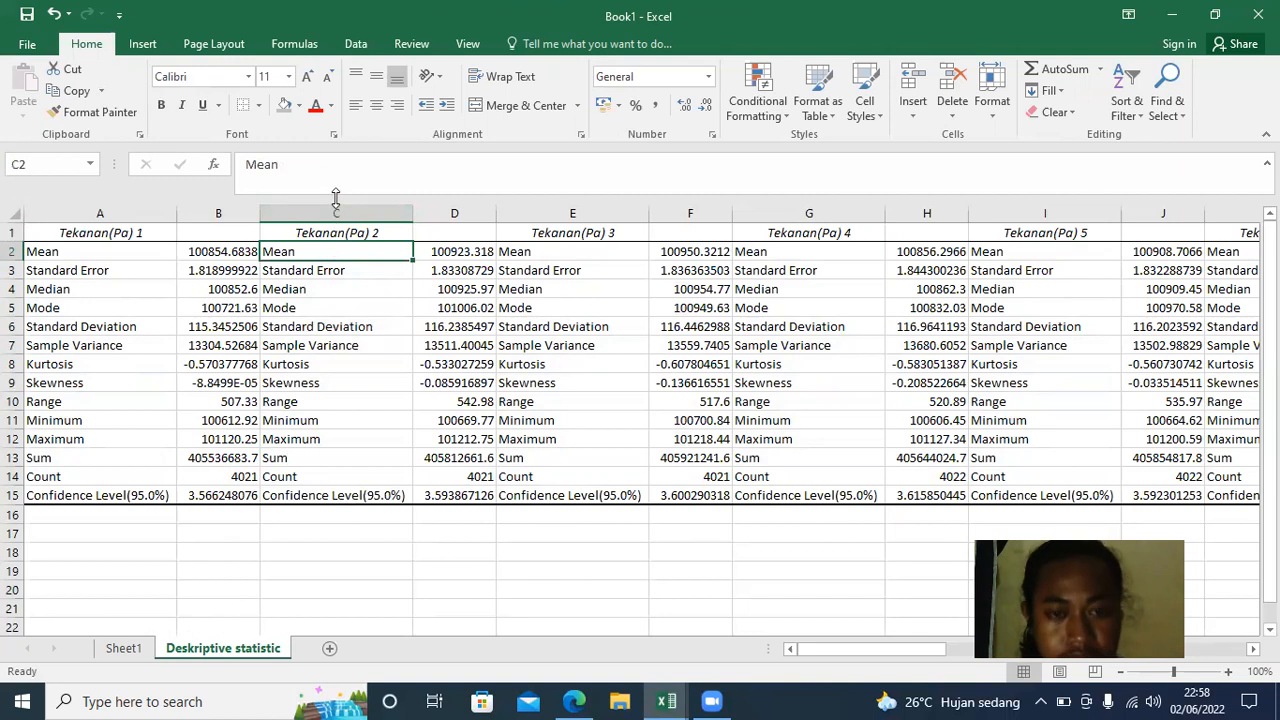
pyautogui.hotkey('ctrl', 'shift', 'Down')
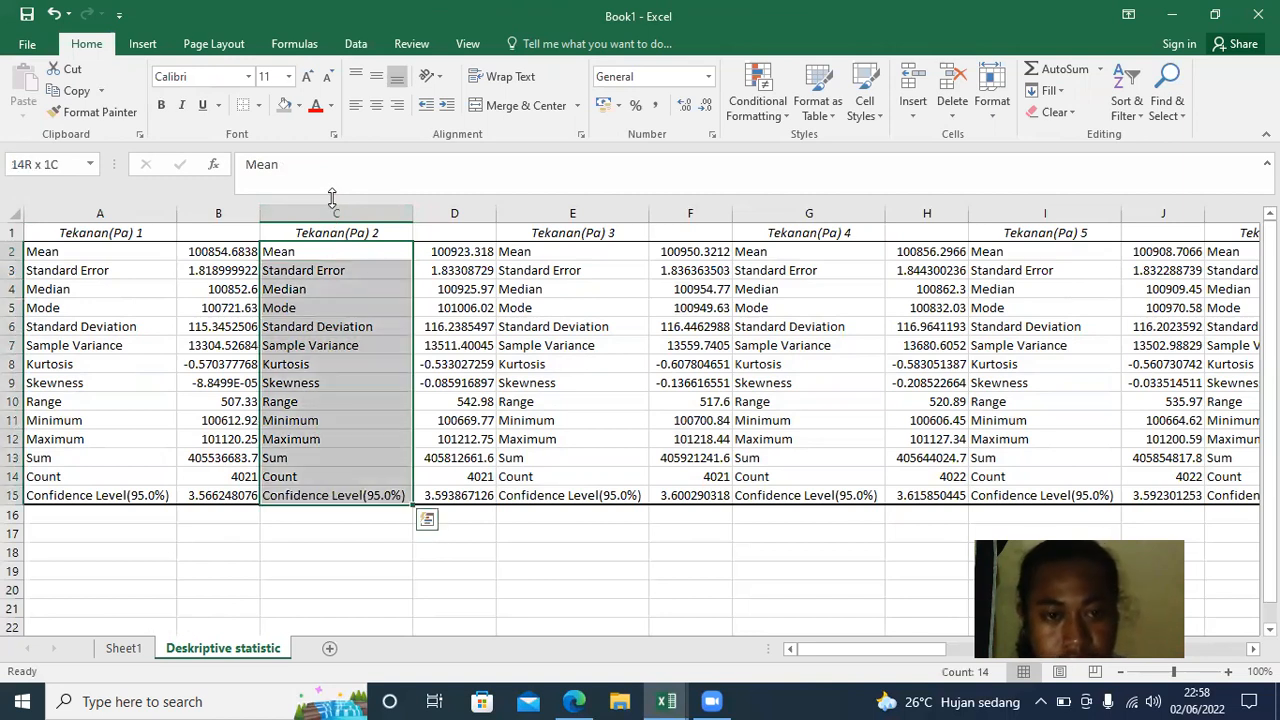
pyautogui.click(514, 249)
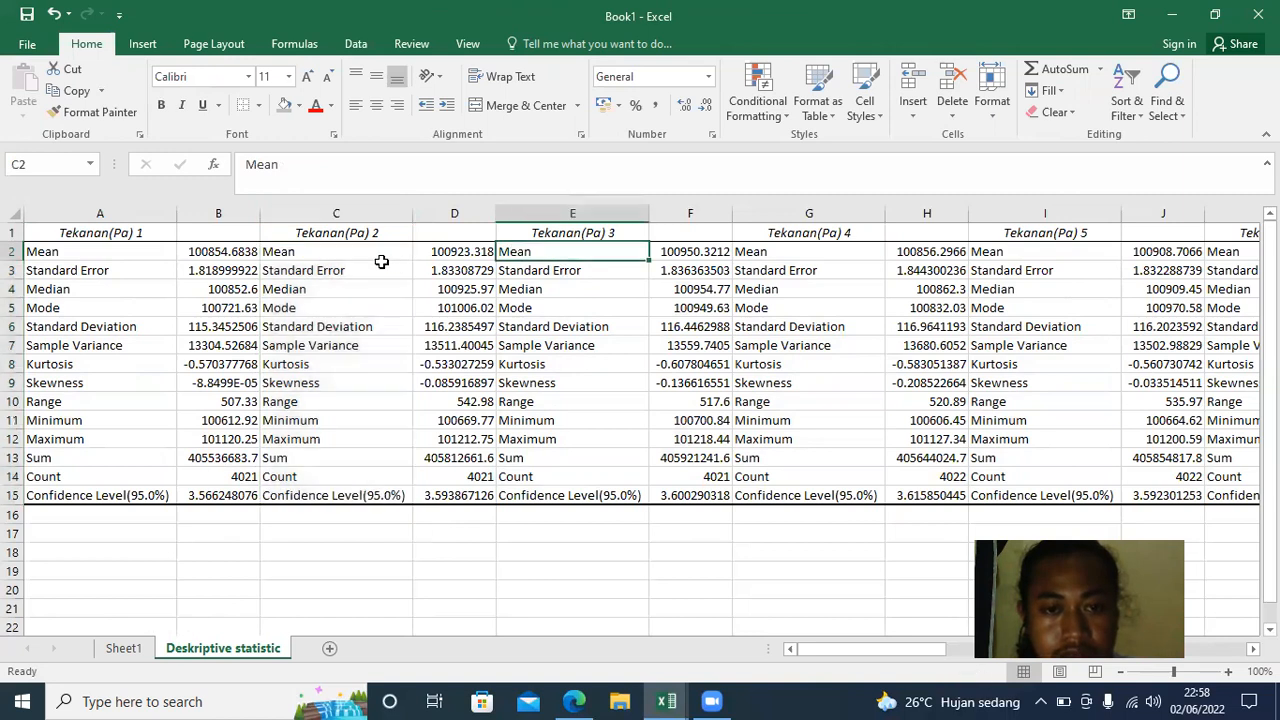
pyautogui.doubleClick(331, 249)
pyautogui.click(328, 210)
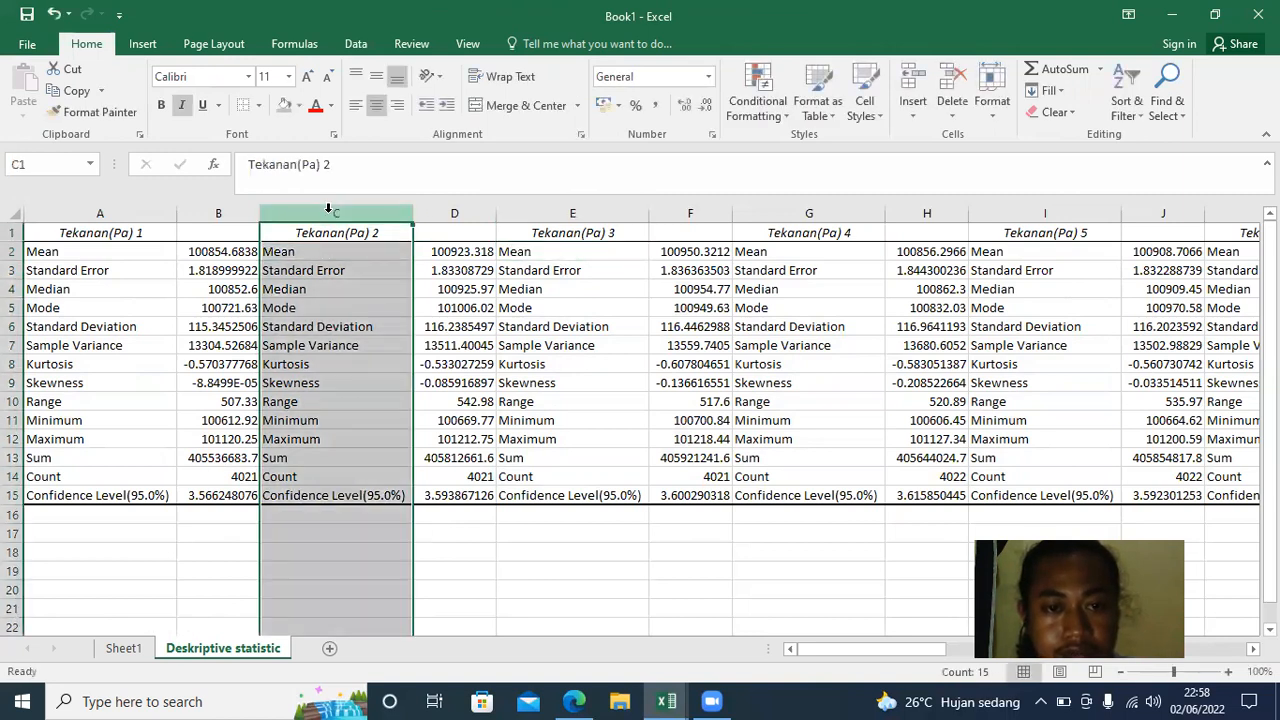
pyautogui.keyDown('ctrl'); pyautogui.click(445, 316); pyautogui.keyUp('ctrl')
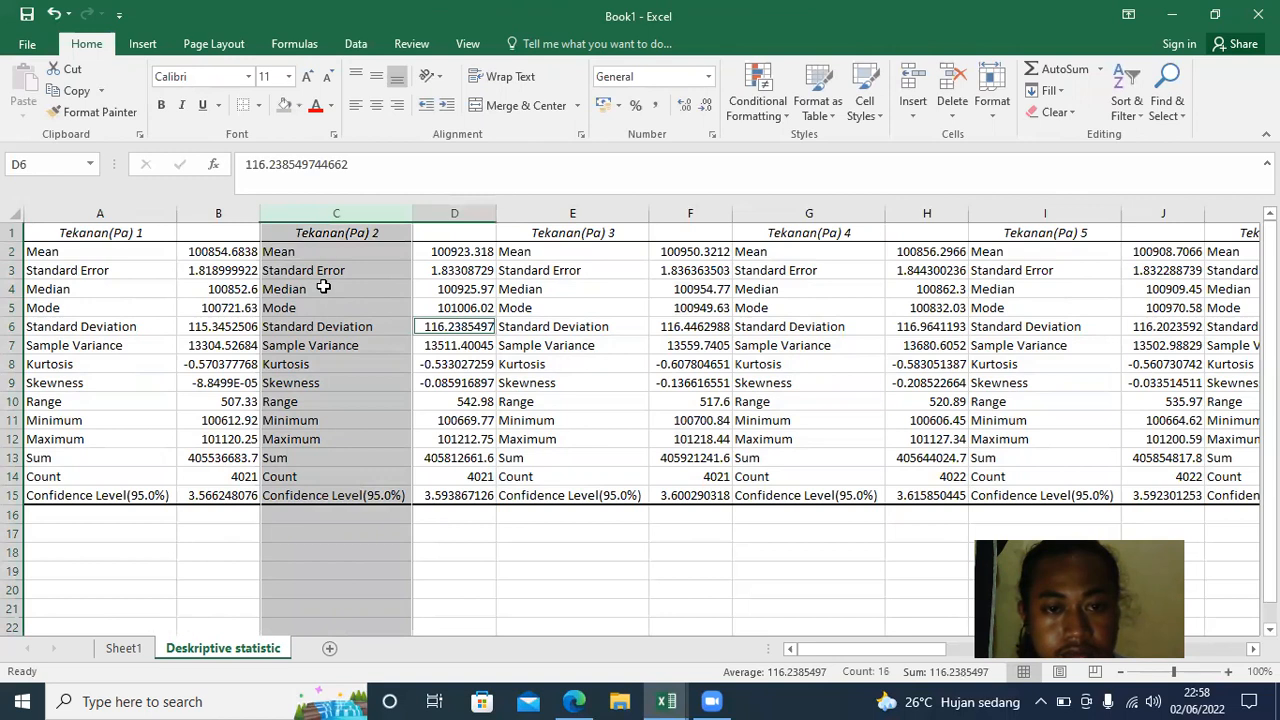
pyautogui.click(323, 287)
pyautogui.click(318, 210)
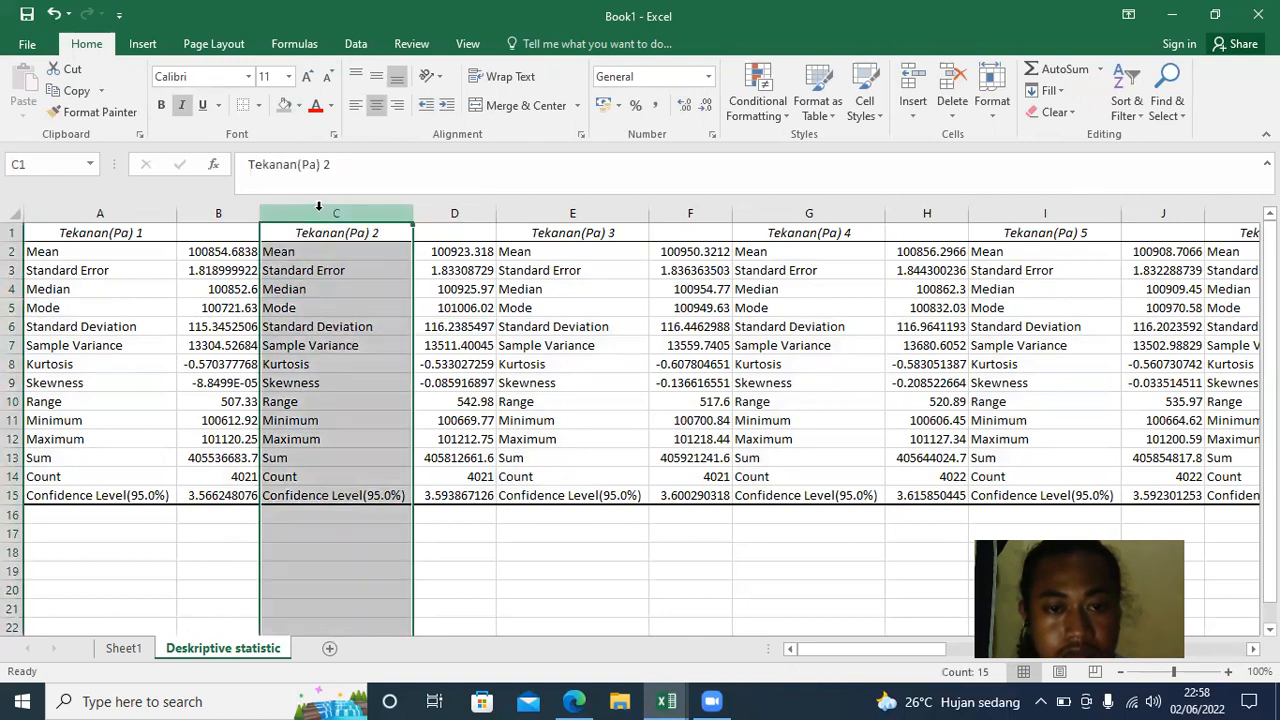
pyautogui.click(360, 268)
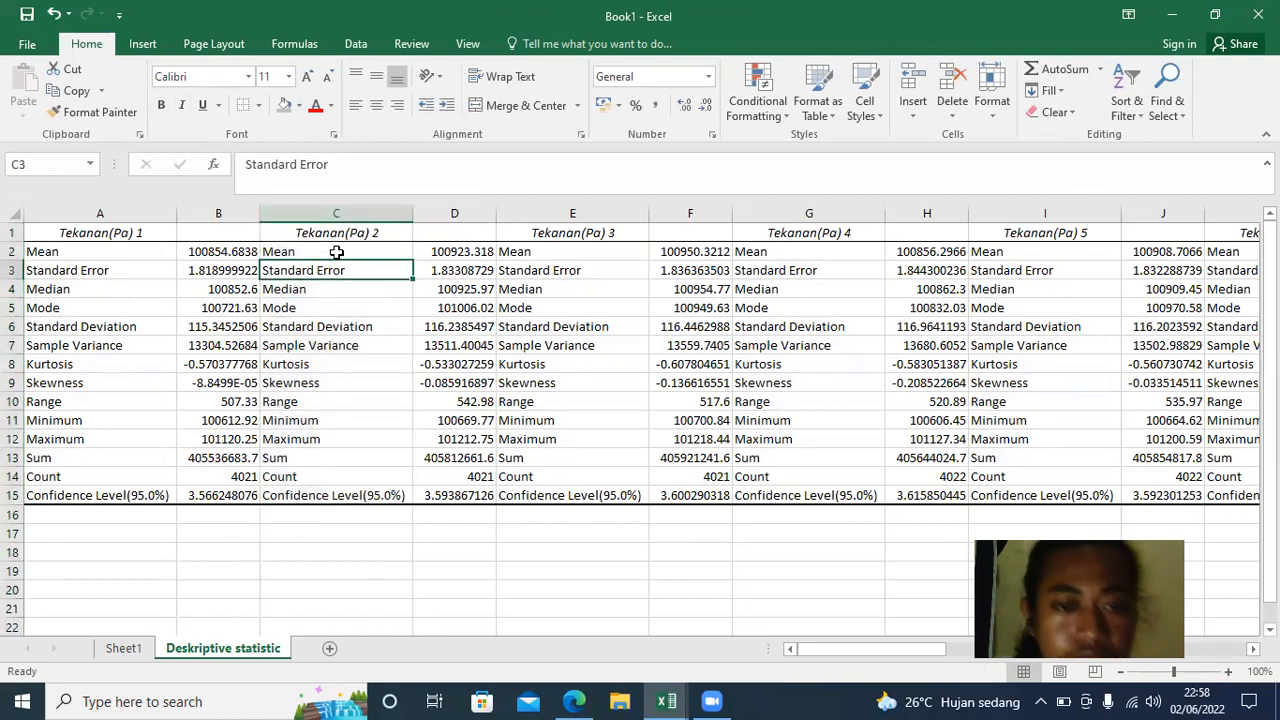
# - Delete the repeated statistic labels in C2:C15 under Tekanan(Pa) 2, shifting the cells beside them left
pyautogui.click(320, 249)
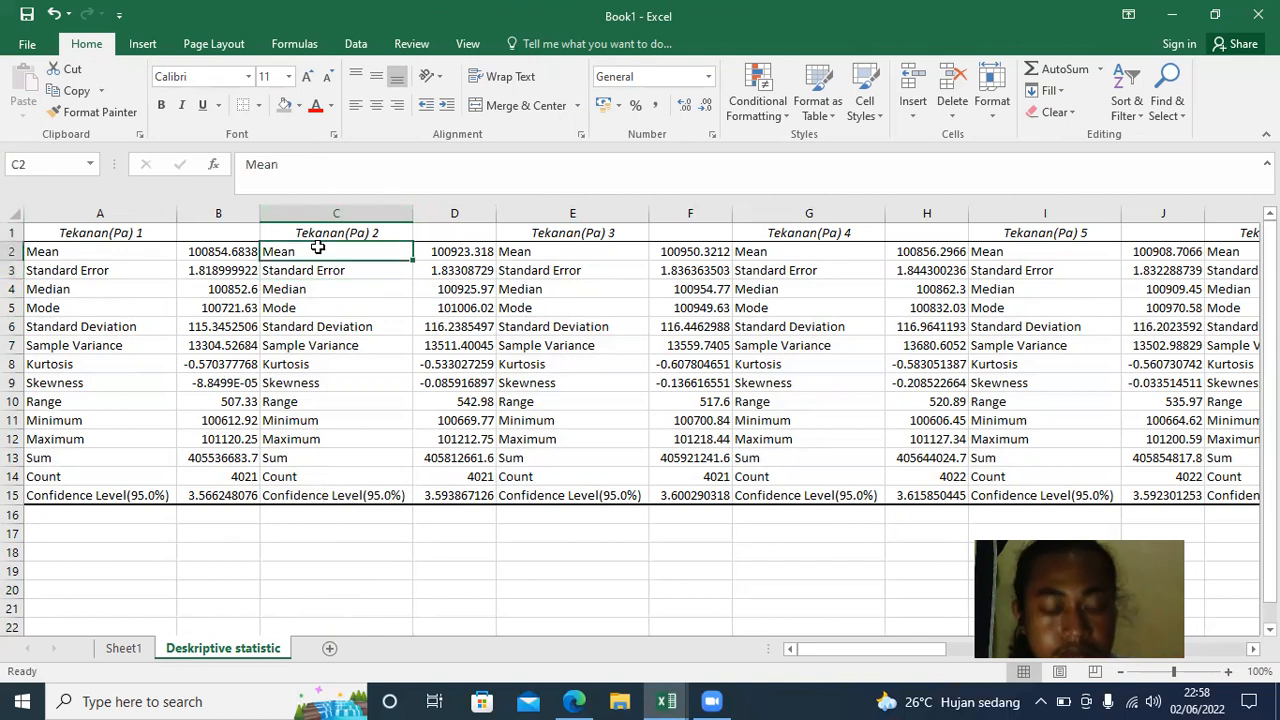
pyautogui.hotkey('ctrl', 'shift', 'Down')
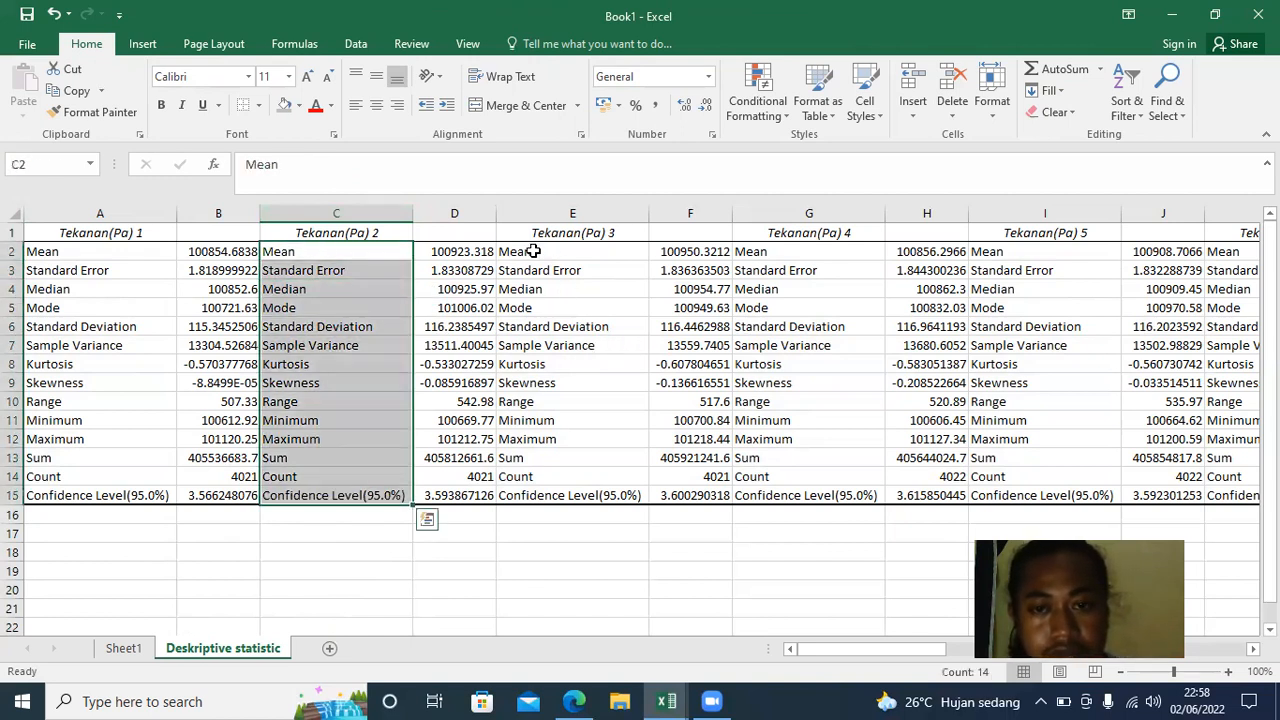
pyautogui.click(952, 80)
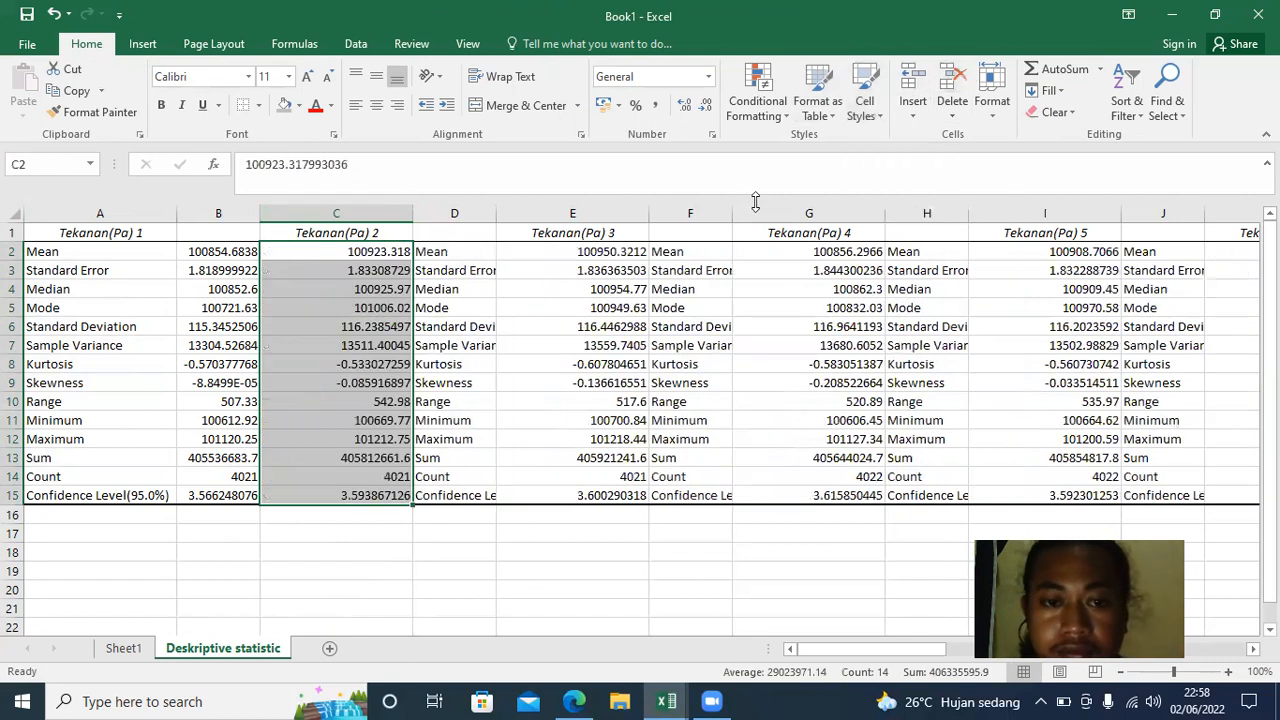
pyautogui.click(470, 249)
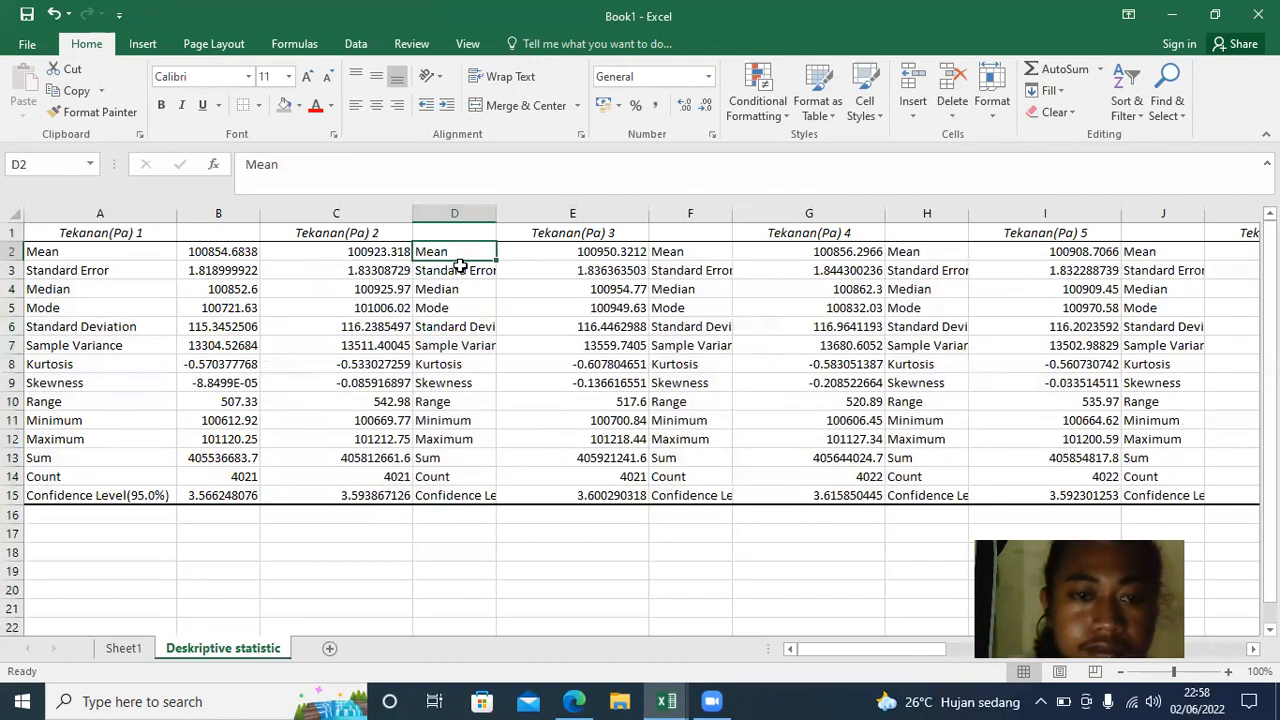
pyautogui.click(458, 207)
pyautogui.click(443, 250)
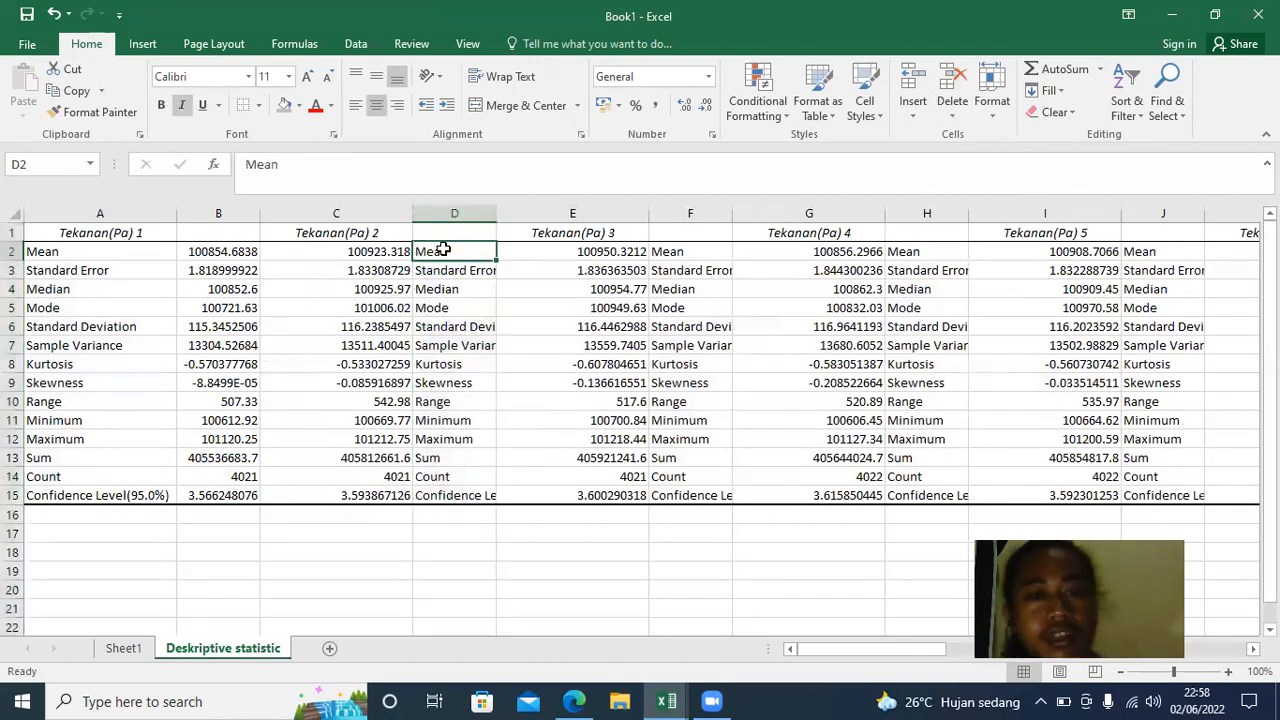
pyautogui.click(445, 227)
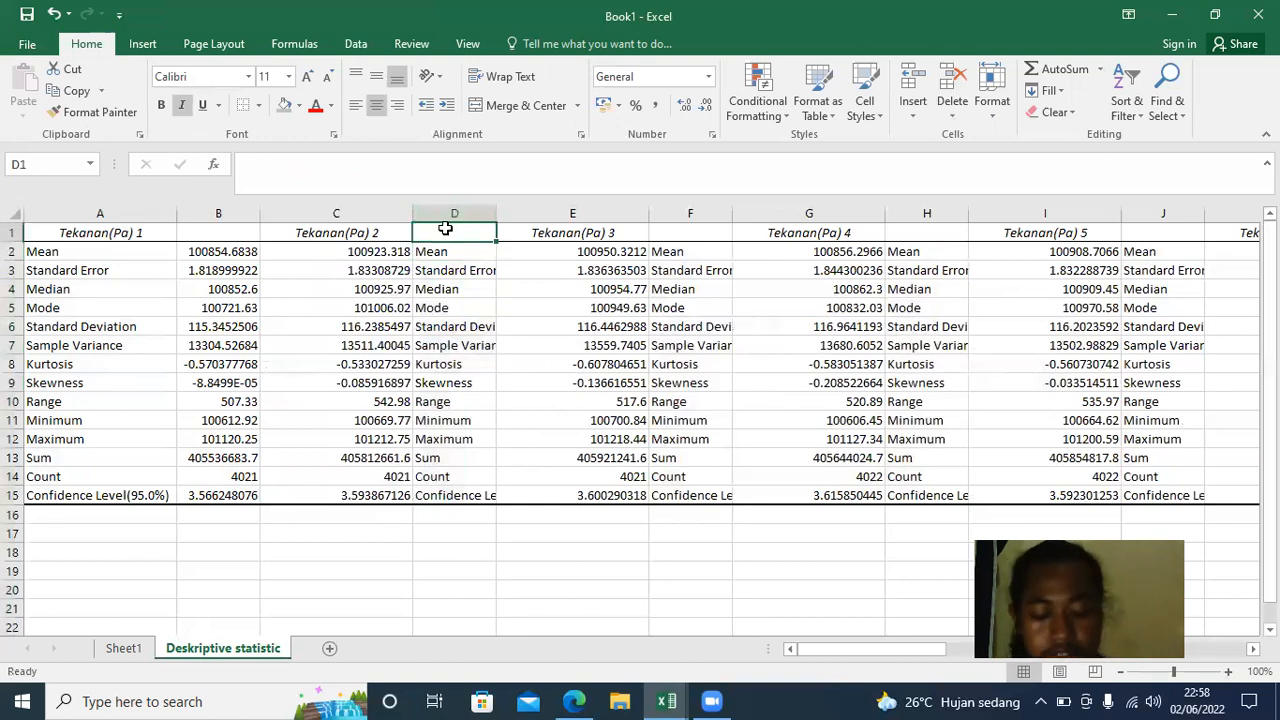
pyautogui.click(446, 247)
pyautogui.click(451, 286)
pyautogui.click(447, 257)
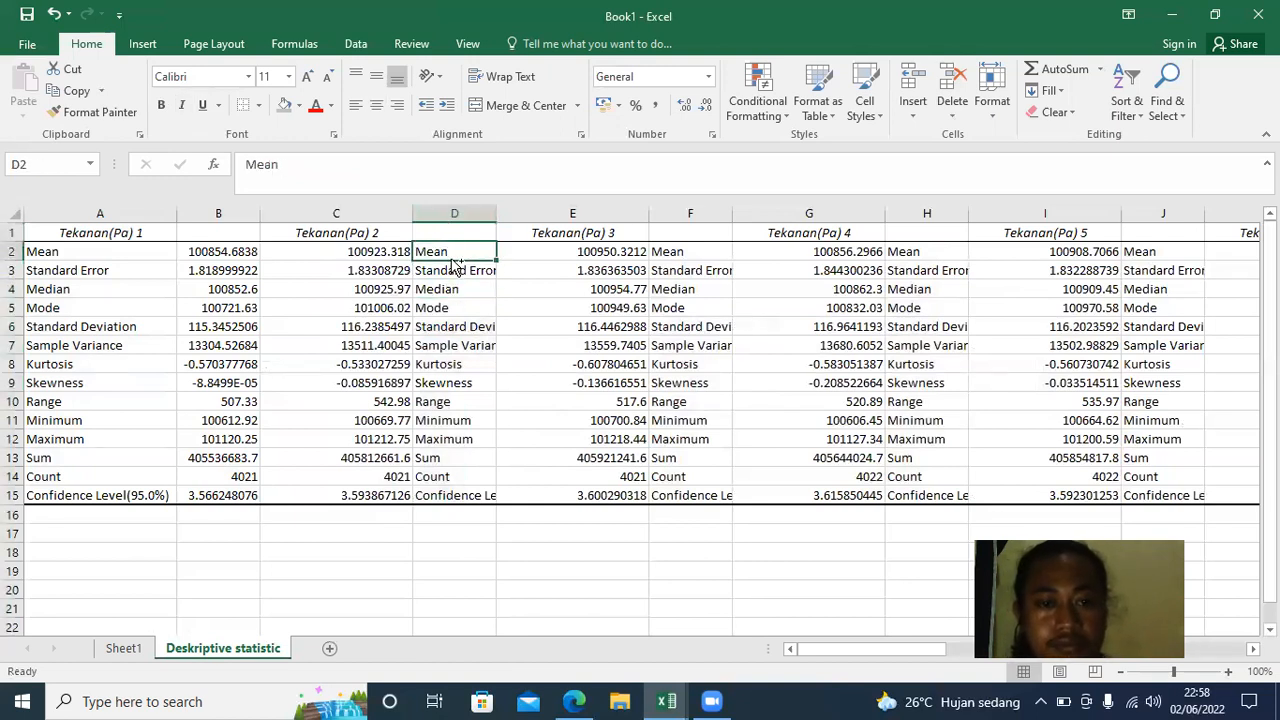
pyautogui.click(455, 210)
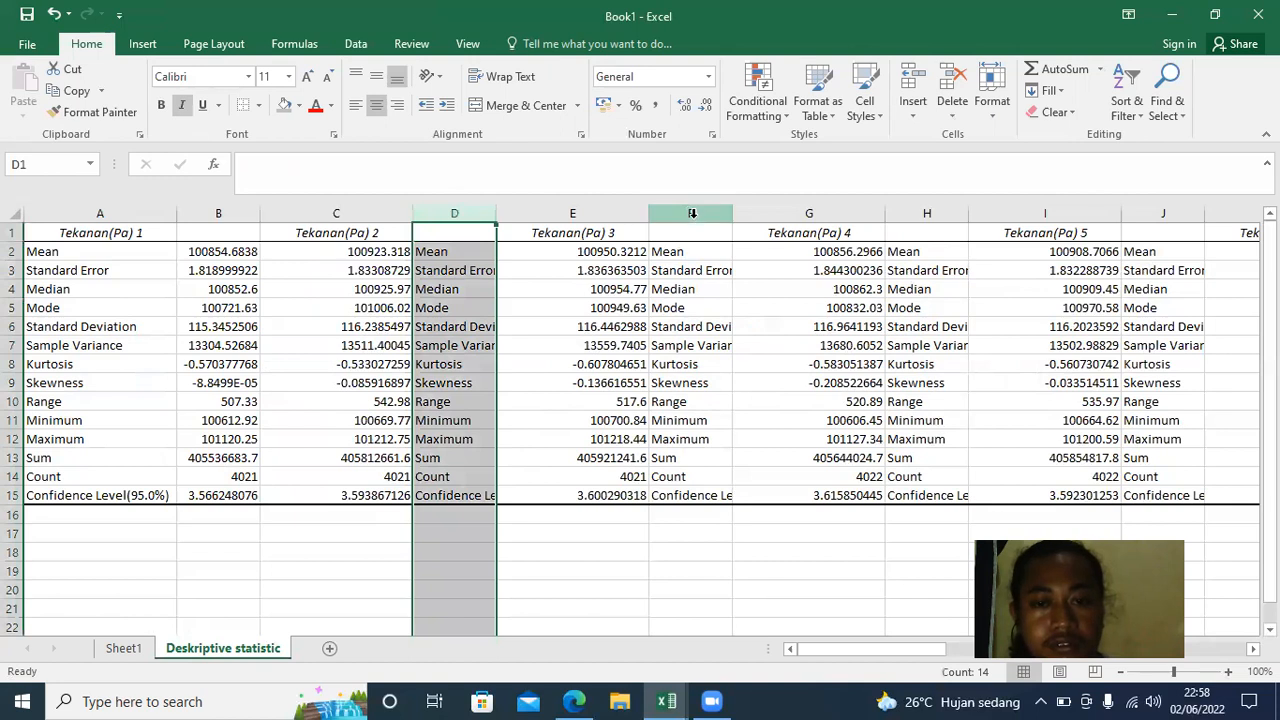
pyautogui.click(692, 213)
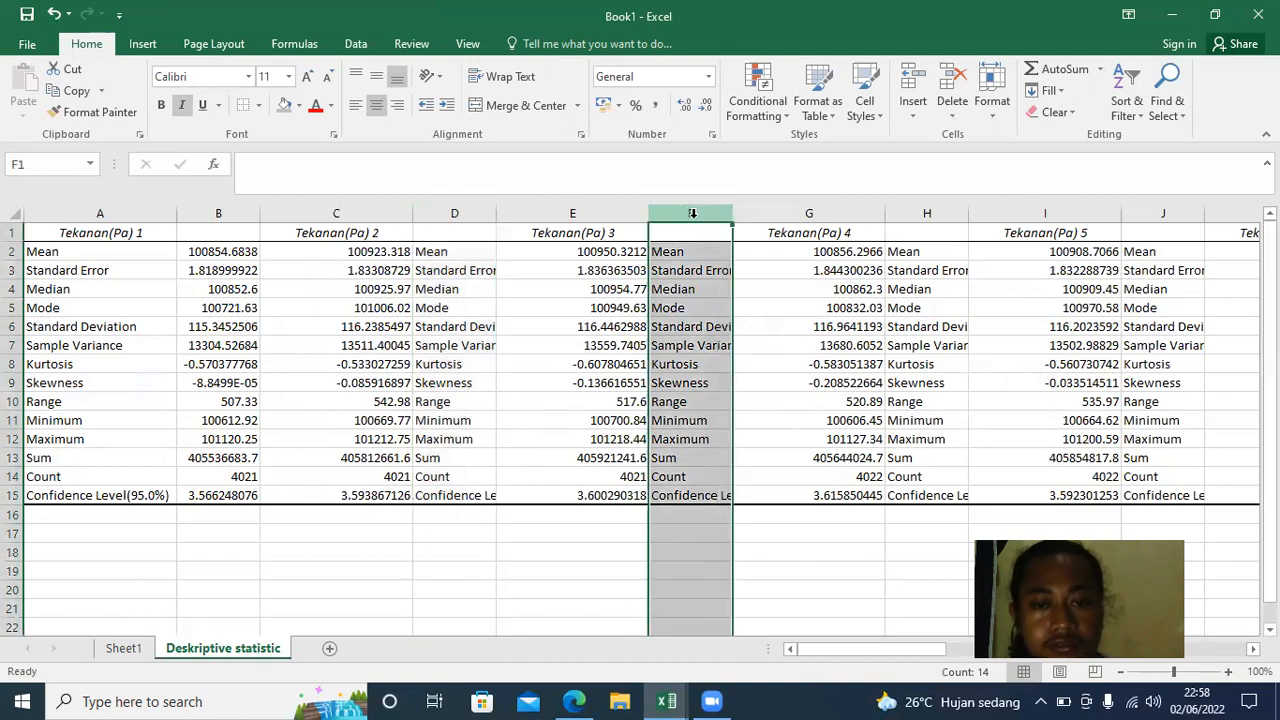
pyautogui.click(467, 218)
pyautogui.click(683, 289)
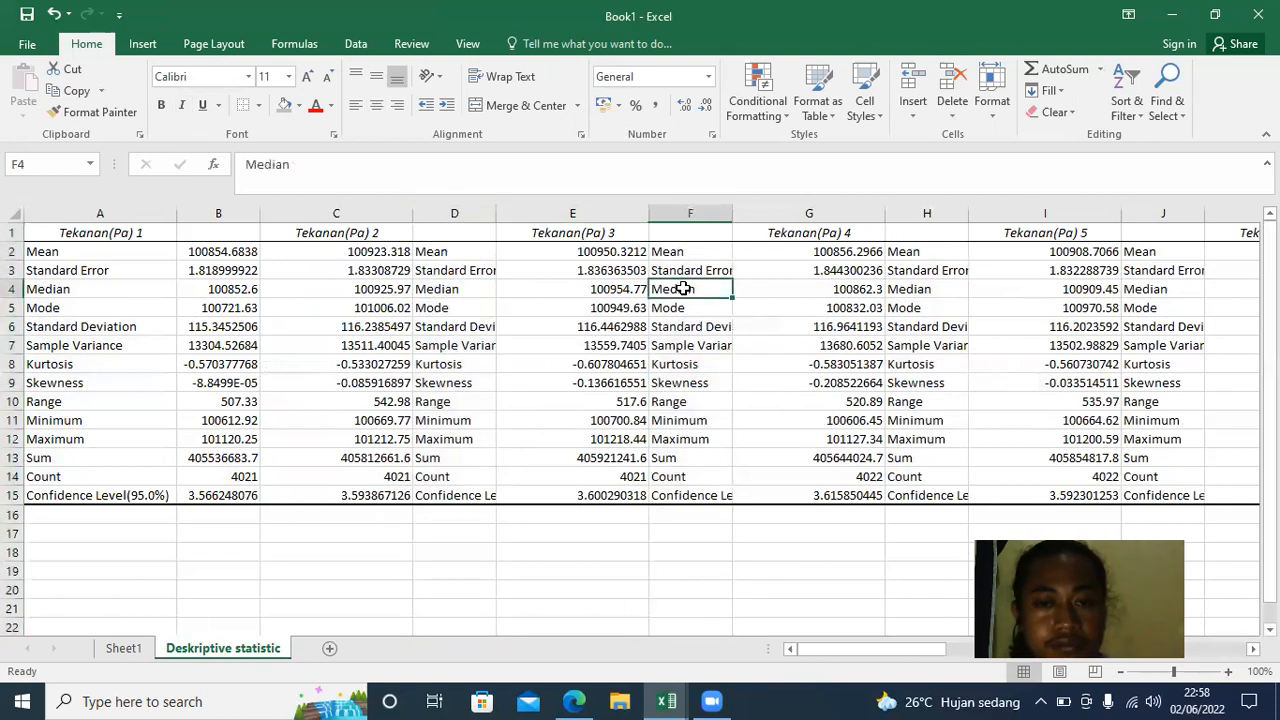
pyautogui.keyDown('ctrl'); pyautogui.click(428, 210); pyautogui.keyUp('ctrl')
pyautogui.keyDown('ctrl'); pyautogui.click(681, 210); pyautogui.keyUp('ctrl')
pyautogui.moveTo(766, 362); pyautogui.dragTo(748, 350)
pyautogui.click(439, 241)
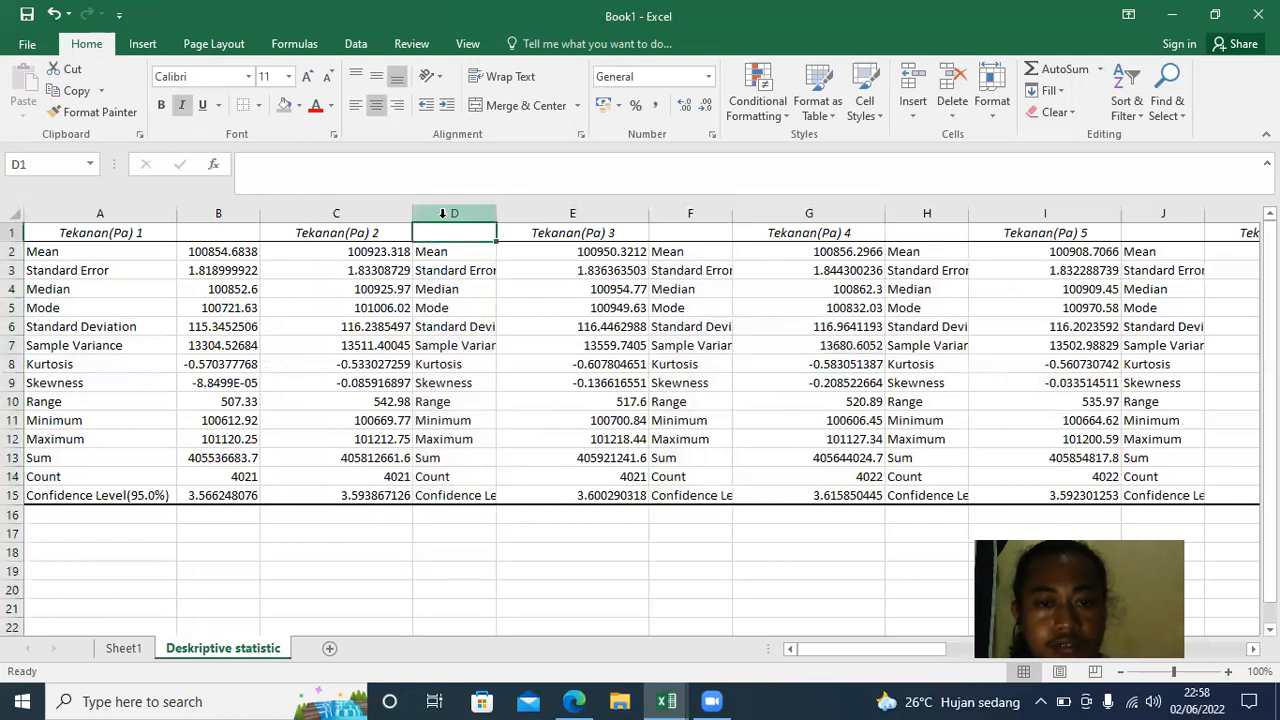
pyautogui.click(322, 236)
pyautogui.keyDown('ctrl'); pyautogui.click(452, 212); pyautogui.keyUp('ctrl')
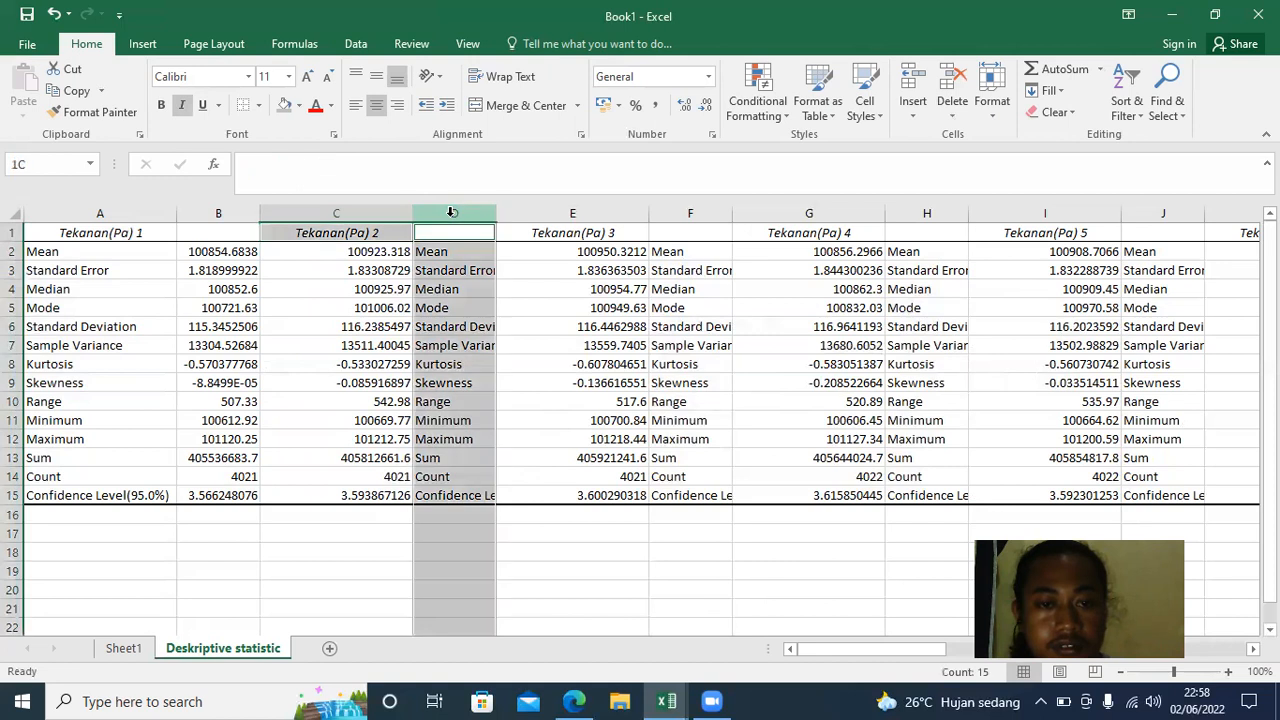
pyautogui.click(452, 226)
# - Try to delete the repeated label columns D, F, H and J together
pyautogui.click(451, 210)
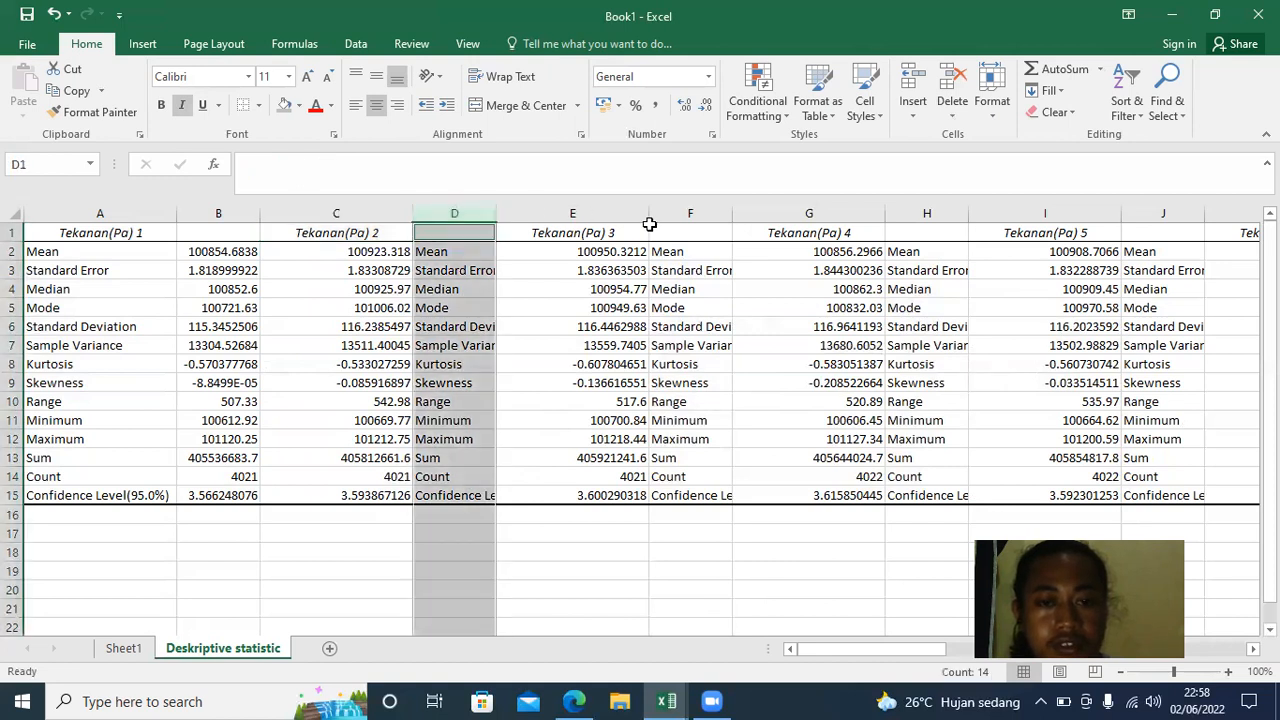
pyautogui.keyDown('ctrl'); pyautogui.click(695, 209); pyautogui.keyUp('ctrl')
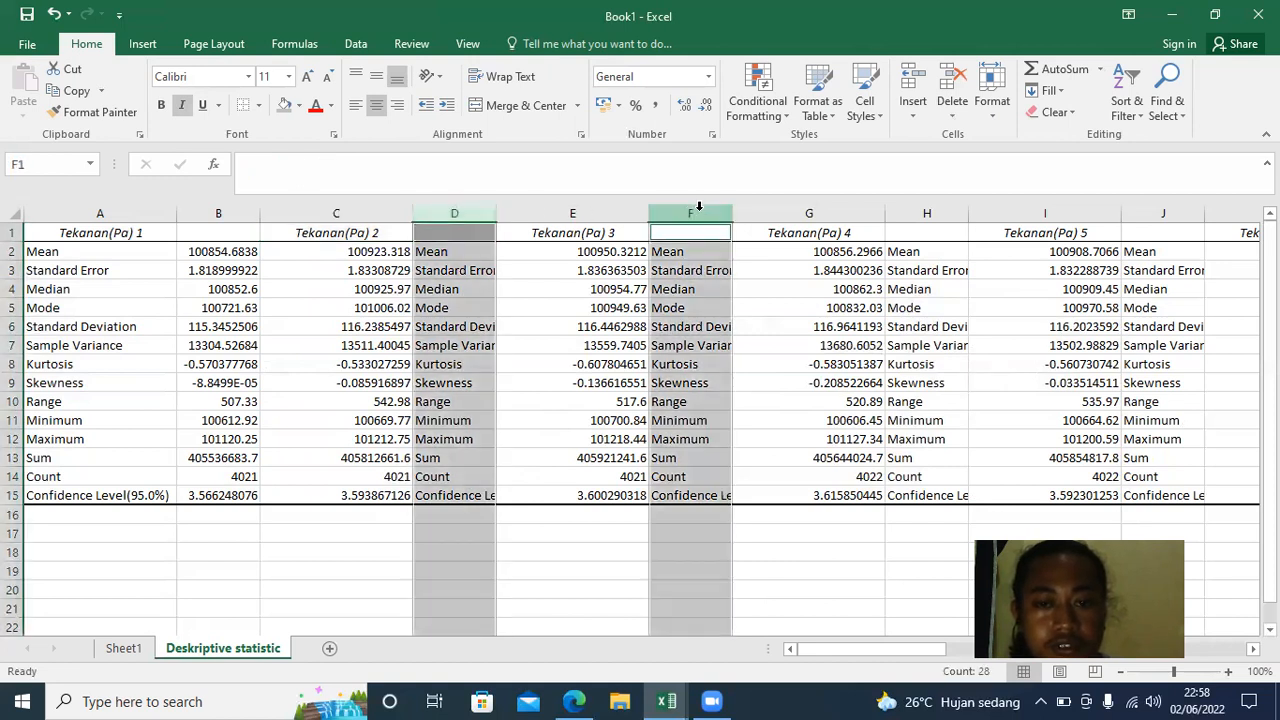
pyautogui.keyDown('ctrl'); pyautogui.click(914, 209); pyautogui.keyUp('ctrl')
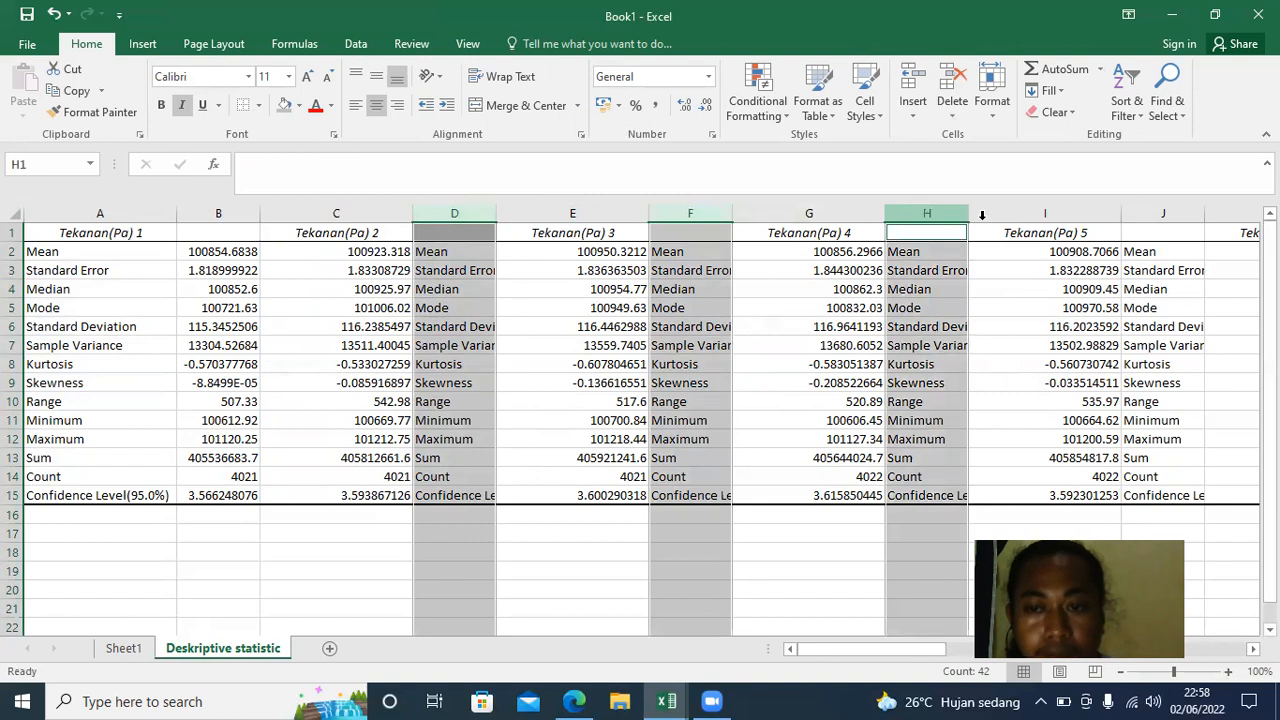
pyautogui.keyDown('ctrl'); pyautogui.click(1145, 209); pyautogui.keyUp('ctrl')
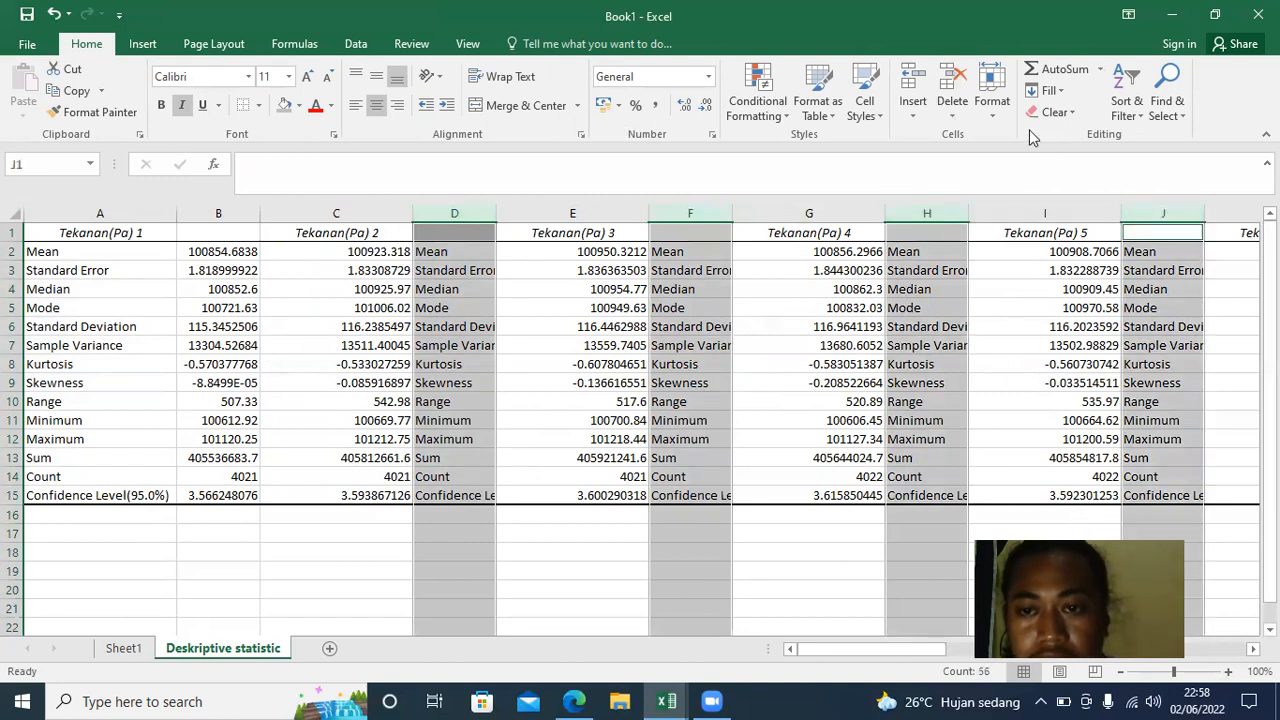
pyautogui.click(951, 88)
pyautogui.click(672, 399)
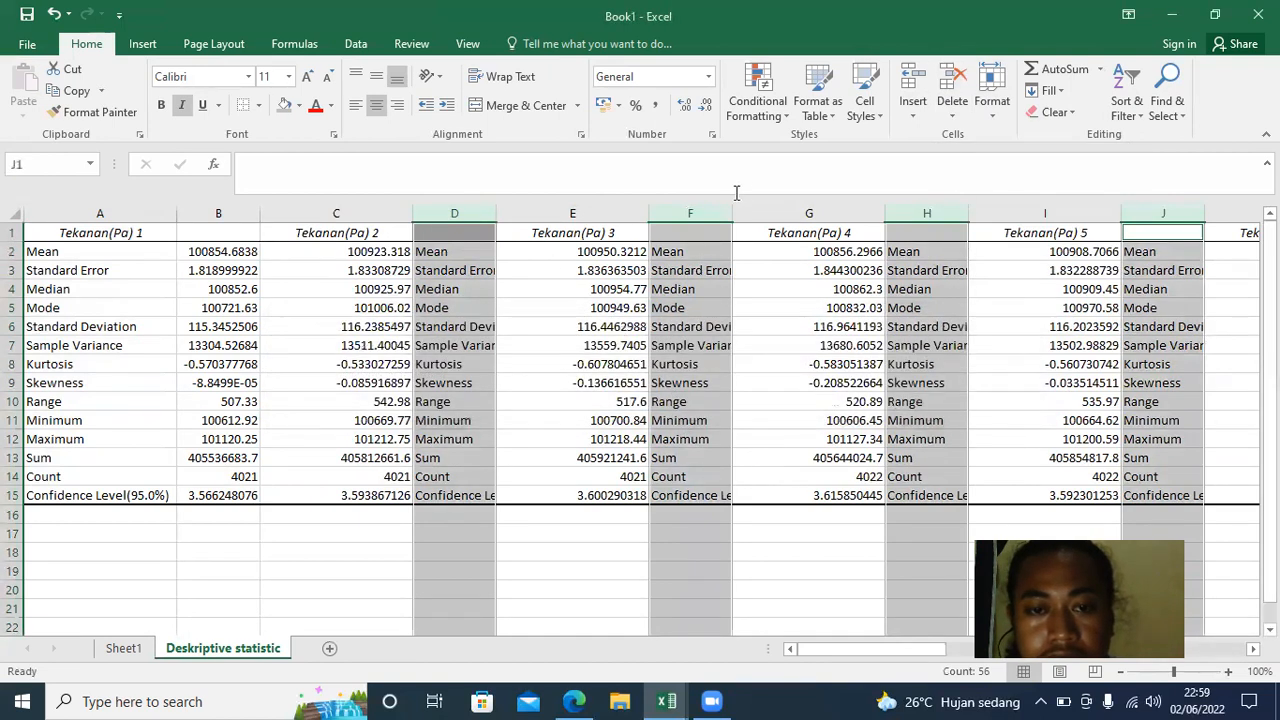
pyautogui.click(634, 40)
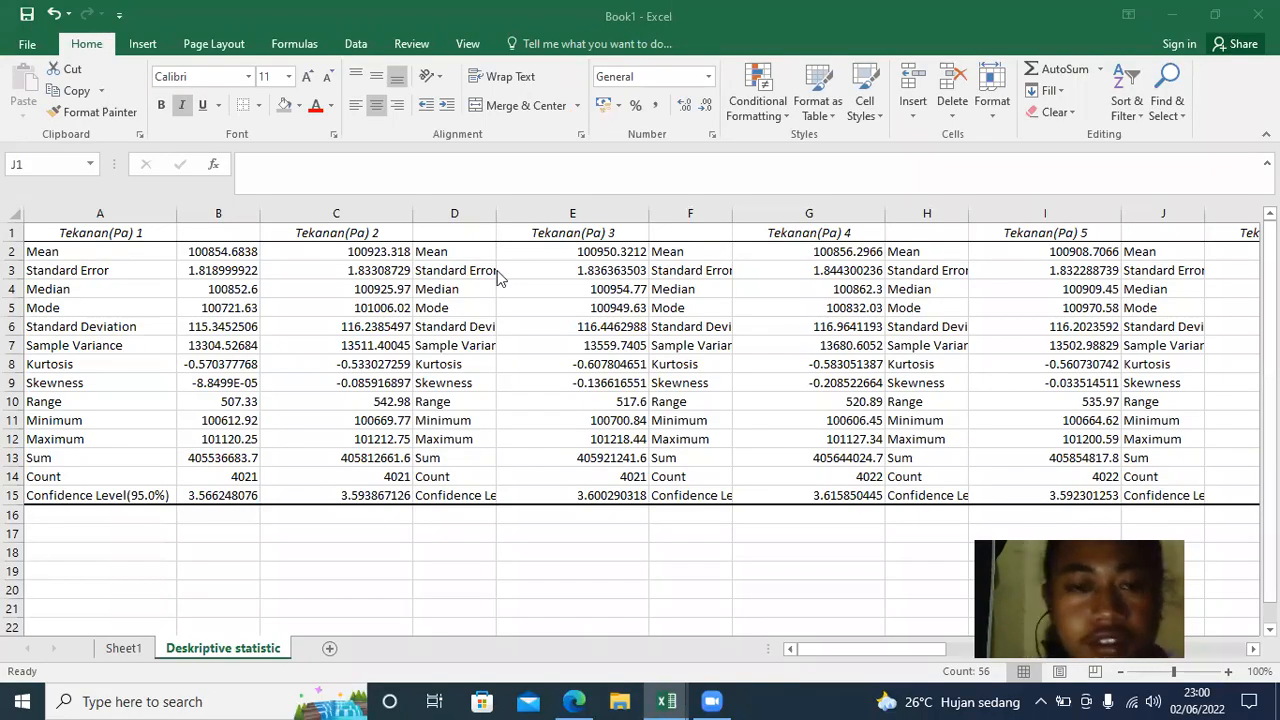
# - Delete the repeated label columns D and F, on either side of the Tekanan(Pa) 3 column, in one operation
pyautogui.click(438, 204)
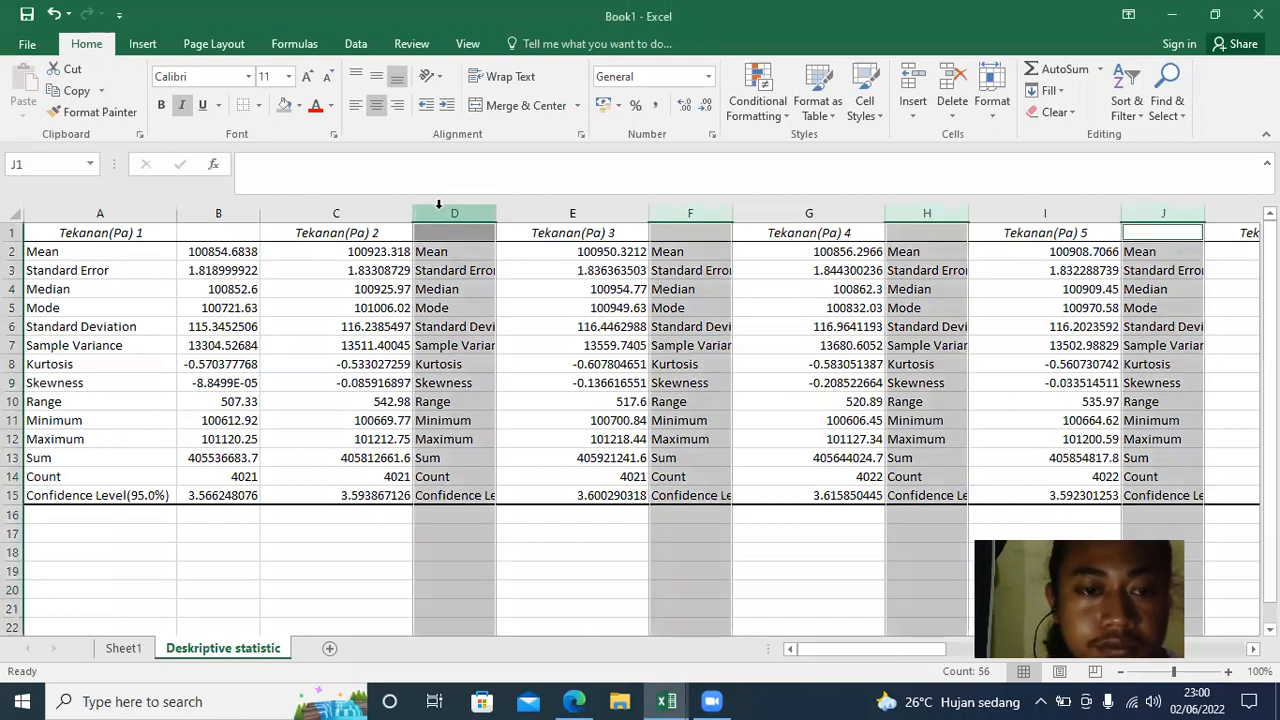
pyautogui.click(456, 207)
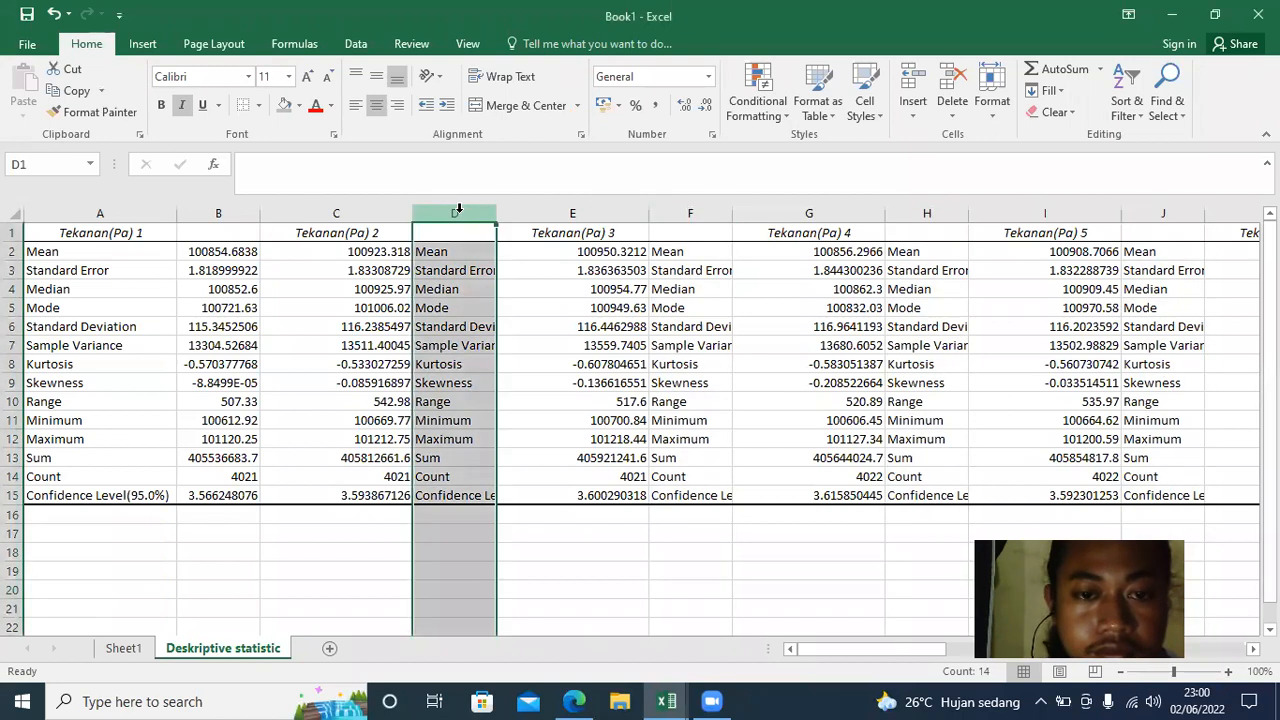
pyautogui.click(719, 214)
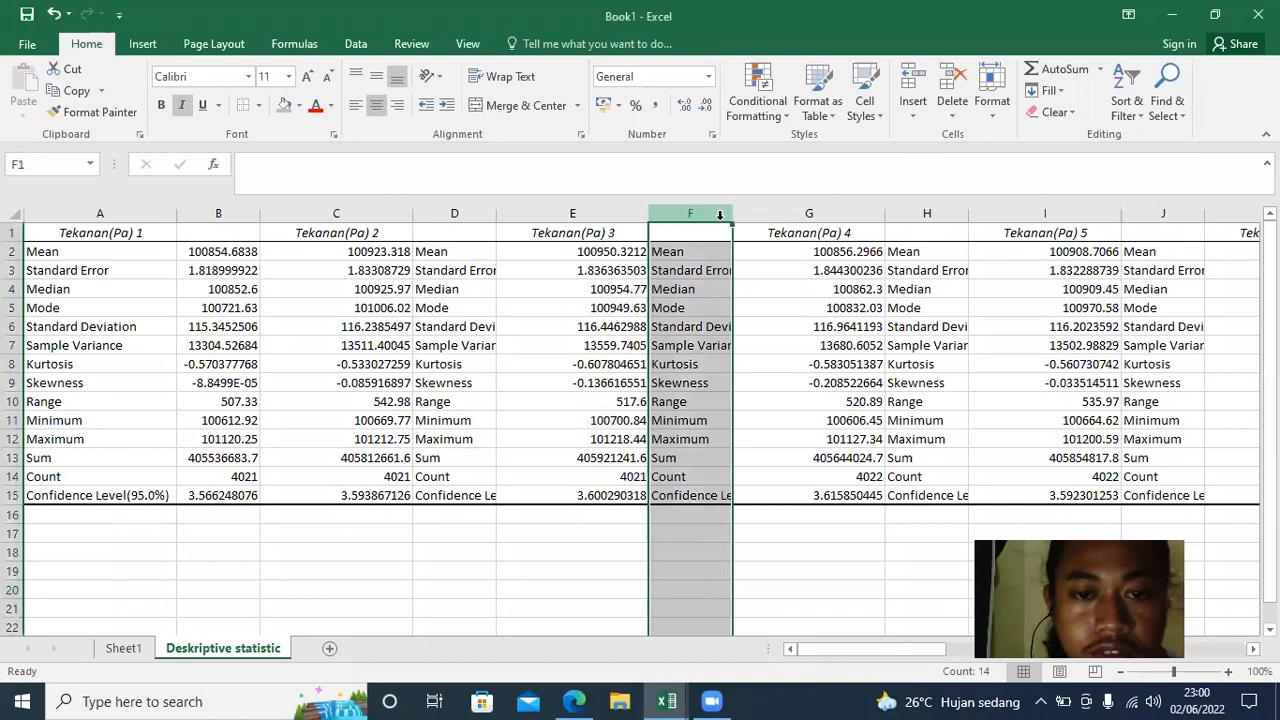
pyautogui.keyDown('ctrl'); pyautogui.click(452, 212); pyautogui.keyUp('ctrl')
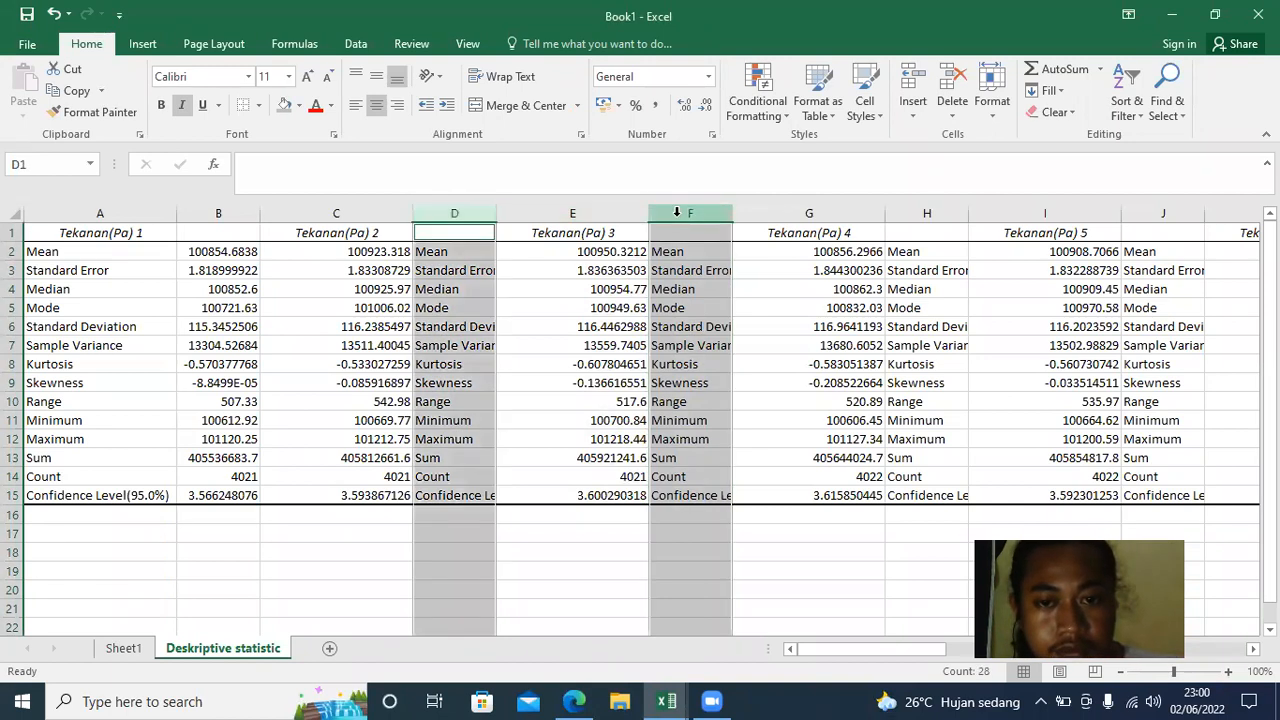
pyautogui.click(956, 93)
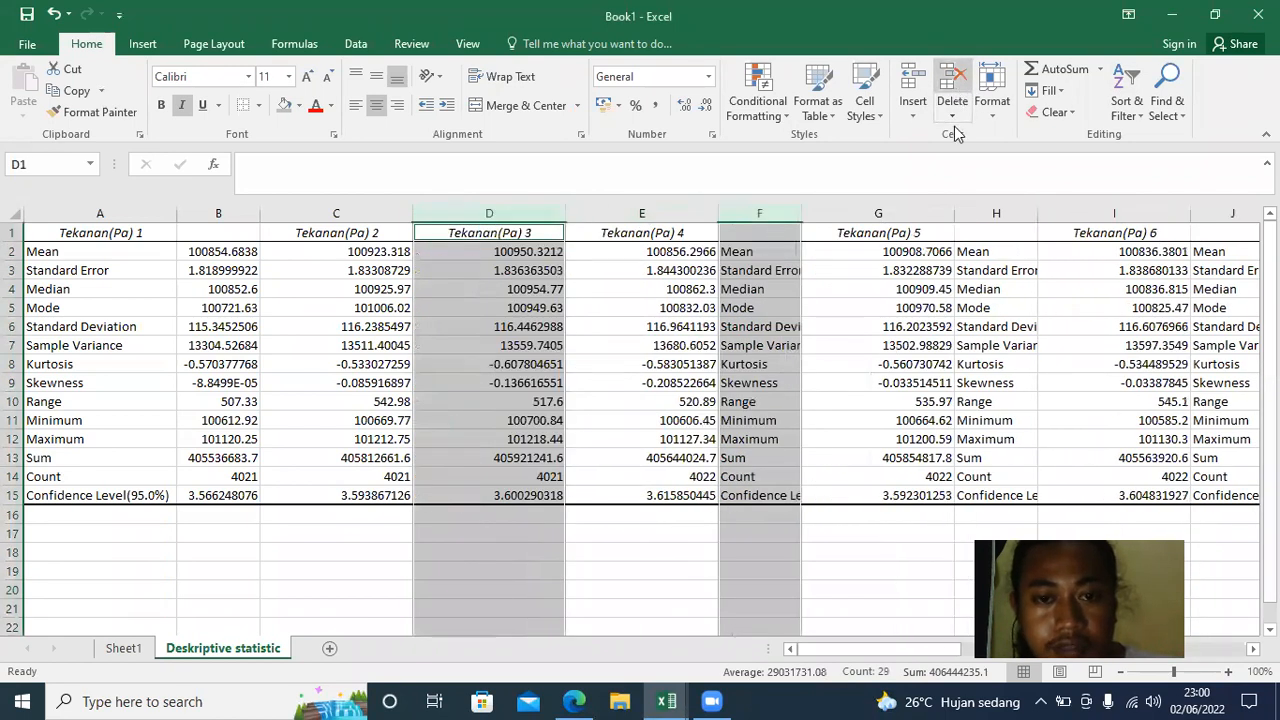
# - Delete the repeated label columns F, H and J, beside the Tekanan(Pa) 5 and Tekanan(Pa) 6 values, in one operation
pyautogui.click(772, 207)
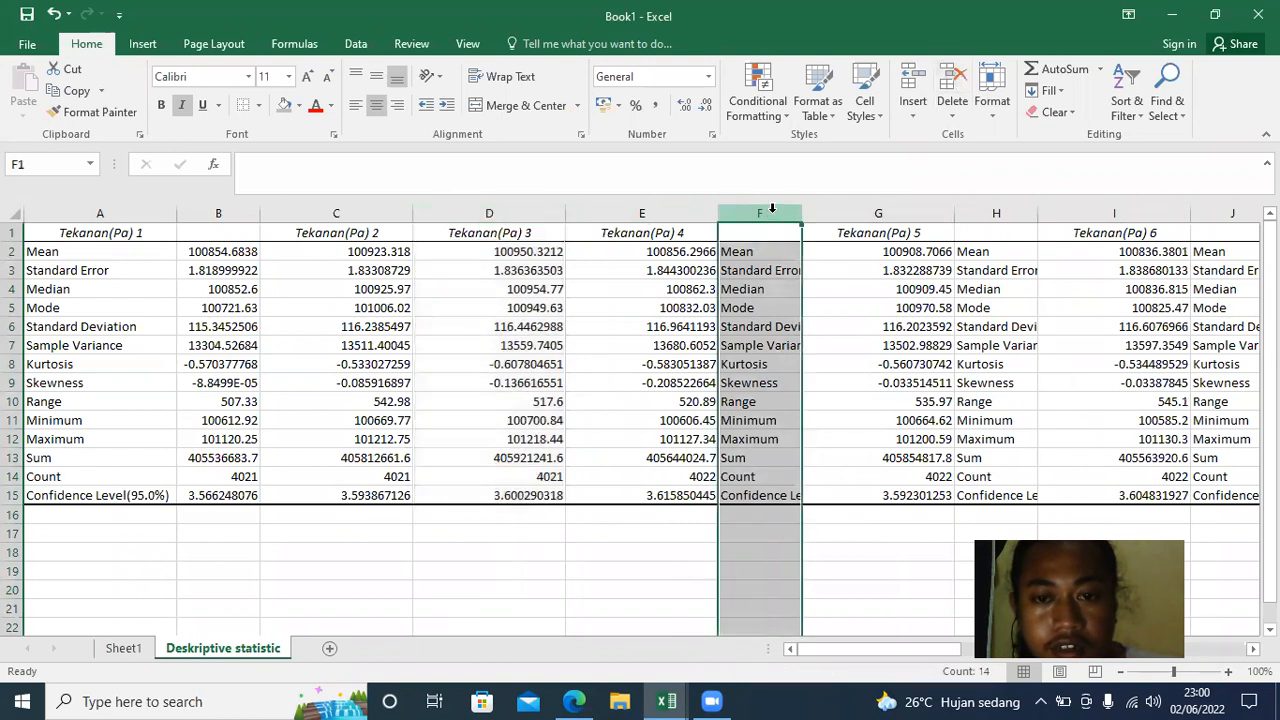
pyautogui.keyDown('ctrl'); pyautogui.click(980, 210); pyautogui.keyUp('ctrl')
pyautogui.moveTo(920, 655); pyautogui.dragTo(968, 652)
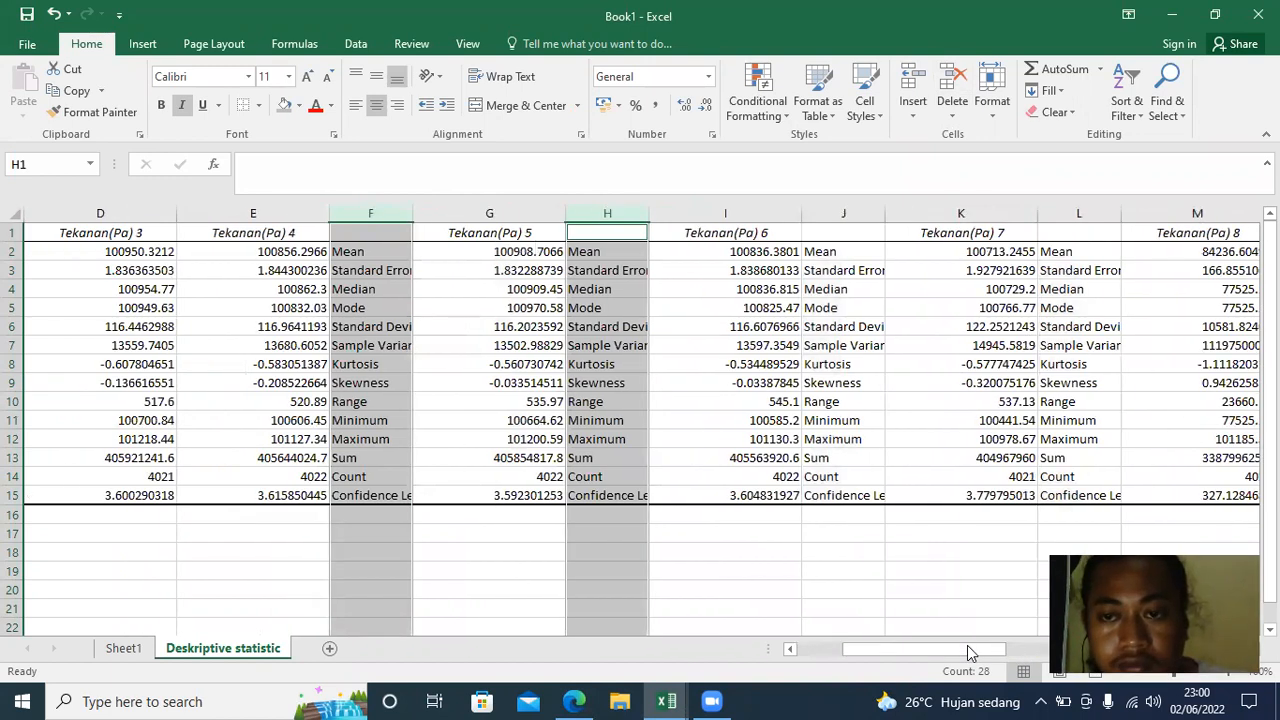
pyautogui.click(484, 257)
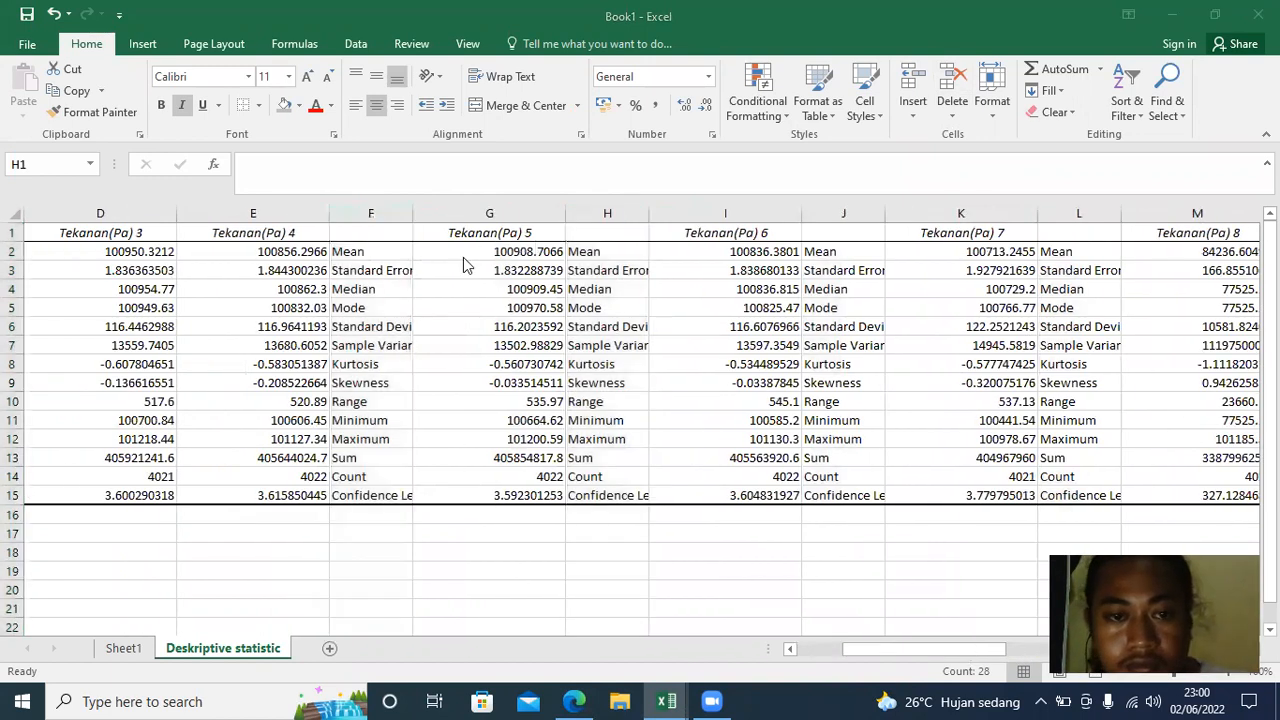
pyautogui.click(363, 202)
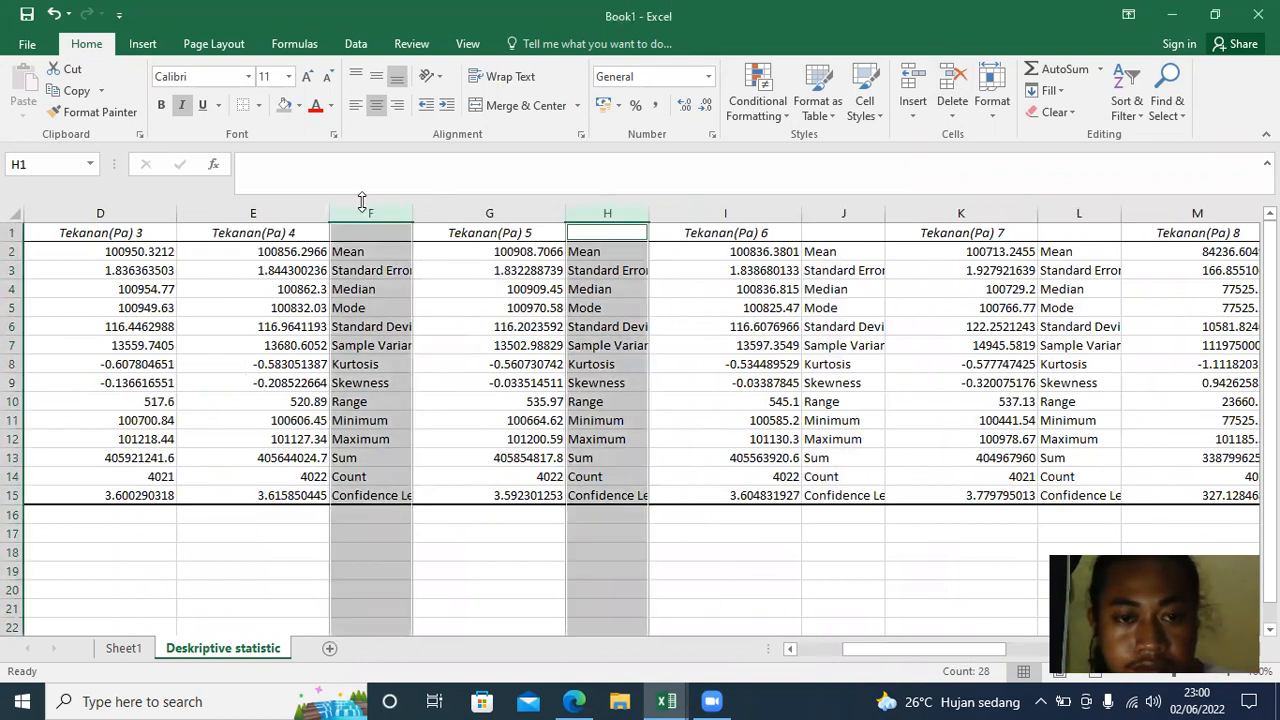
pyautogui.keyDown('ctrl'); pyautogui.click(838, 208); pyautogui.keyUp('ctrl')
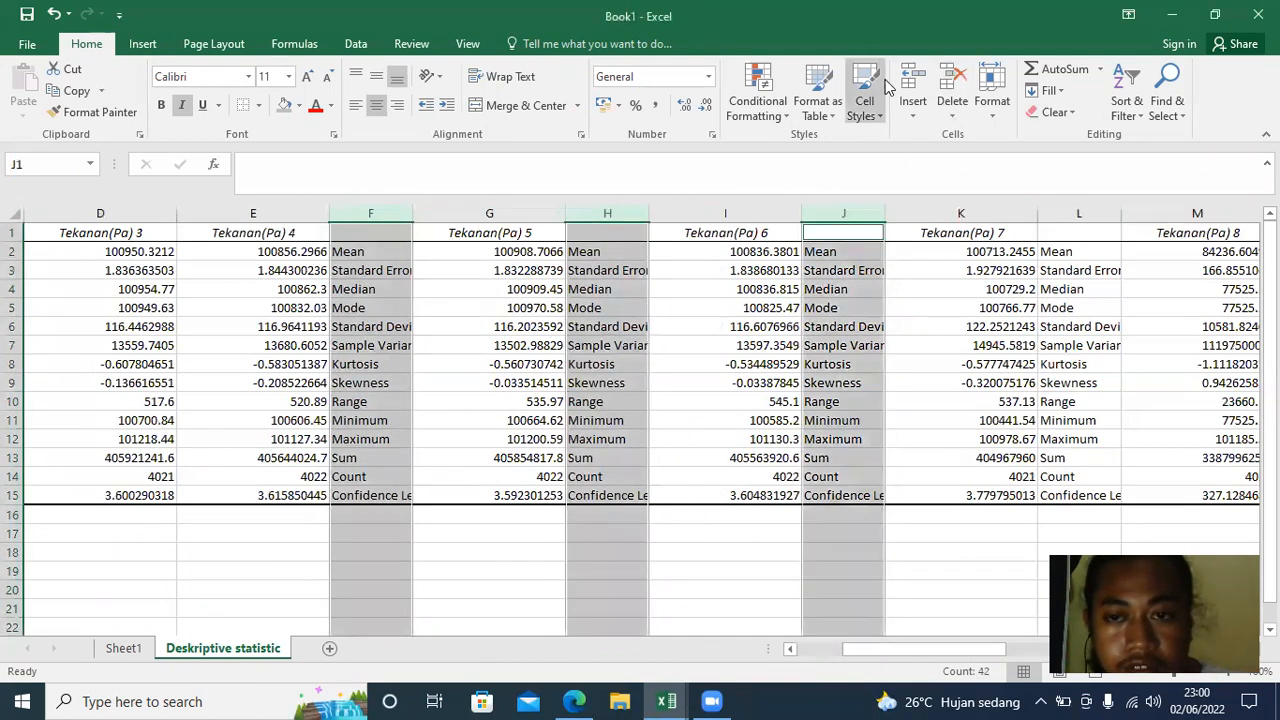
pyautogui.click(958, 90)
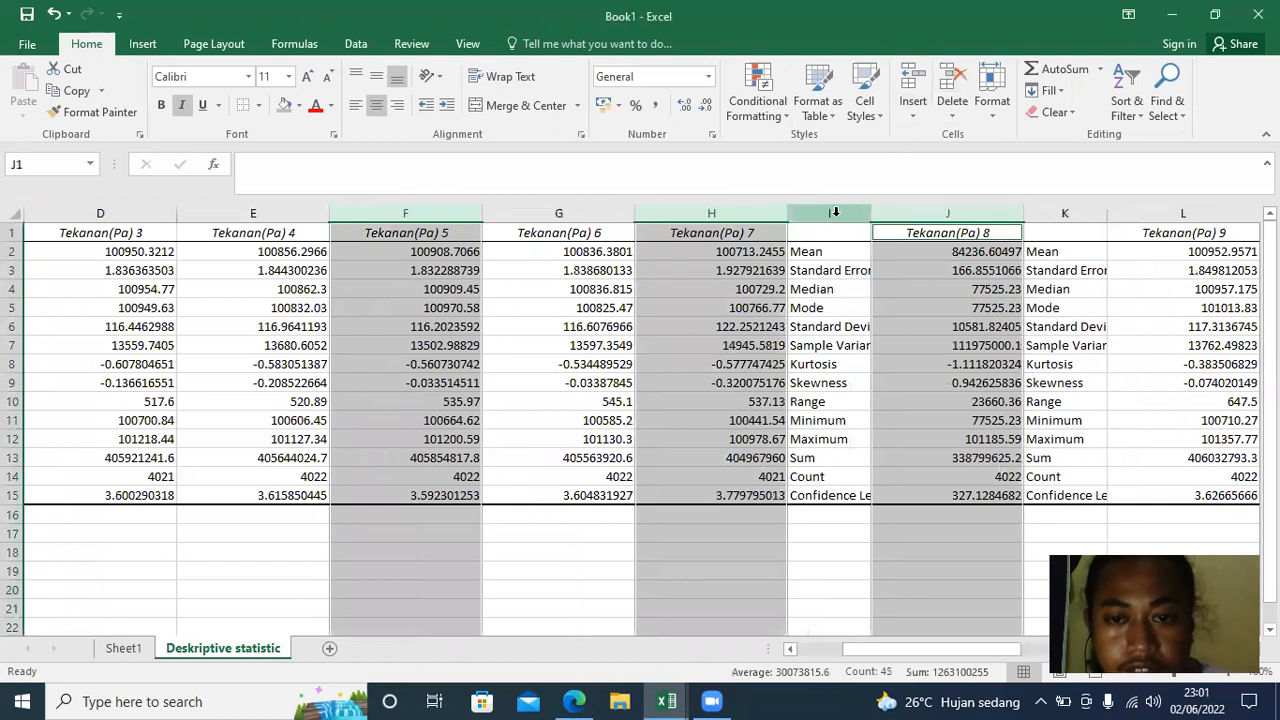
pyautogui.keyDown('ctrl'); pyautogui.click(835, 212); pyautogui.keyUp('ctrl')
pyautogui.click(938, 264)
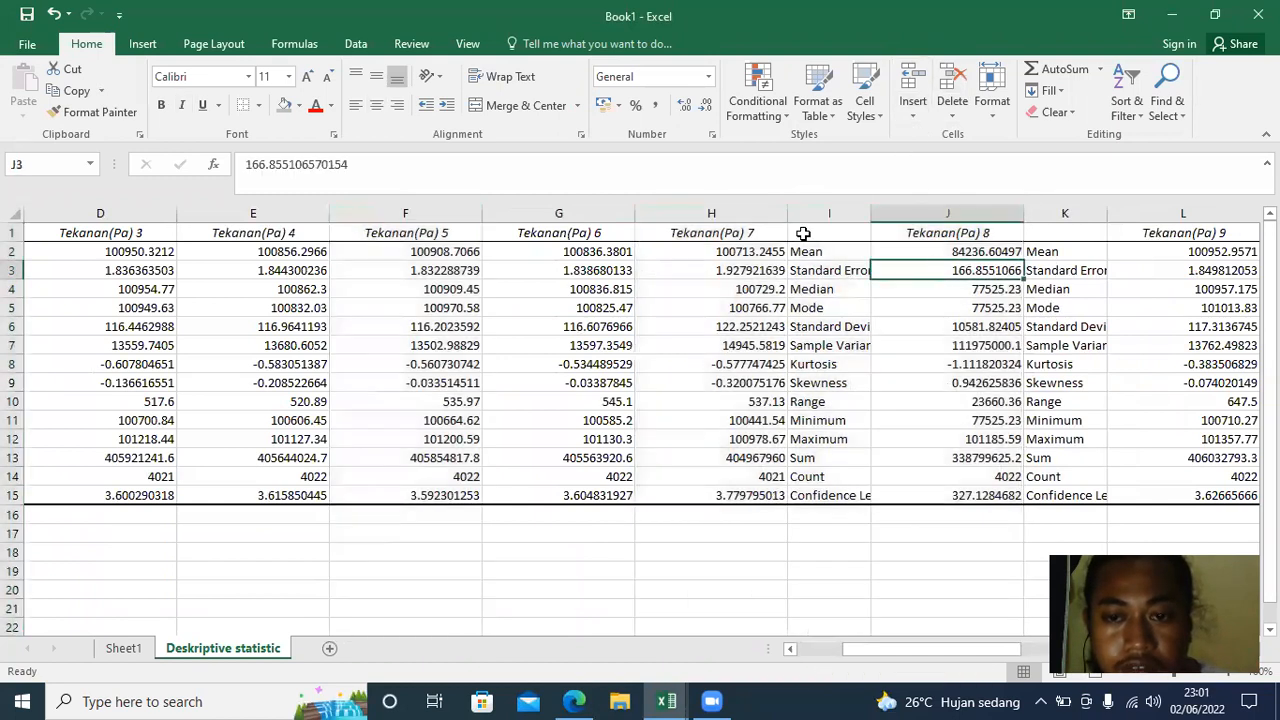
pyautogui.keyDown('ctrl'); pyautogui.click(836, 209); pyautogui.keyUp('ctrl')
pyautogui.doubleClick(938, 231)
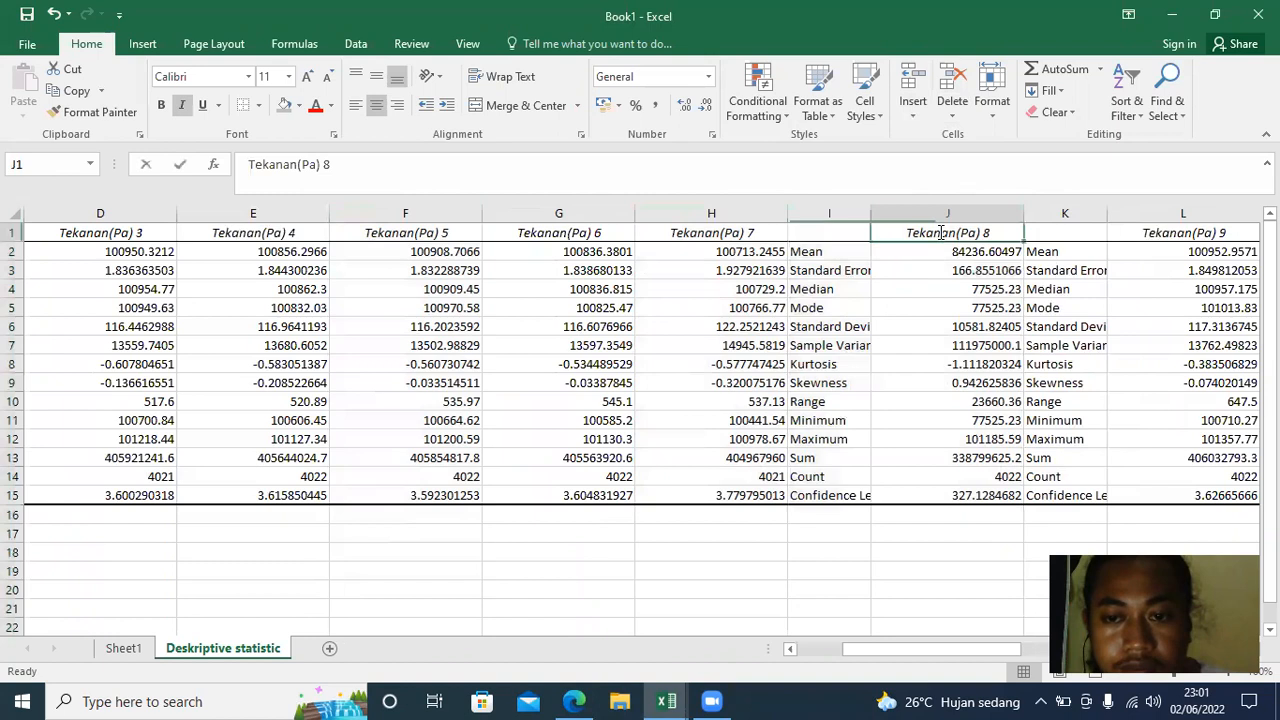
# - Delete the remaining repeated label columns I, K, M, O, Q, S, U and W together in one operation
pyautogui.click(823, 209)
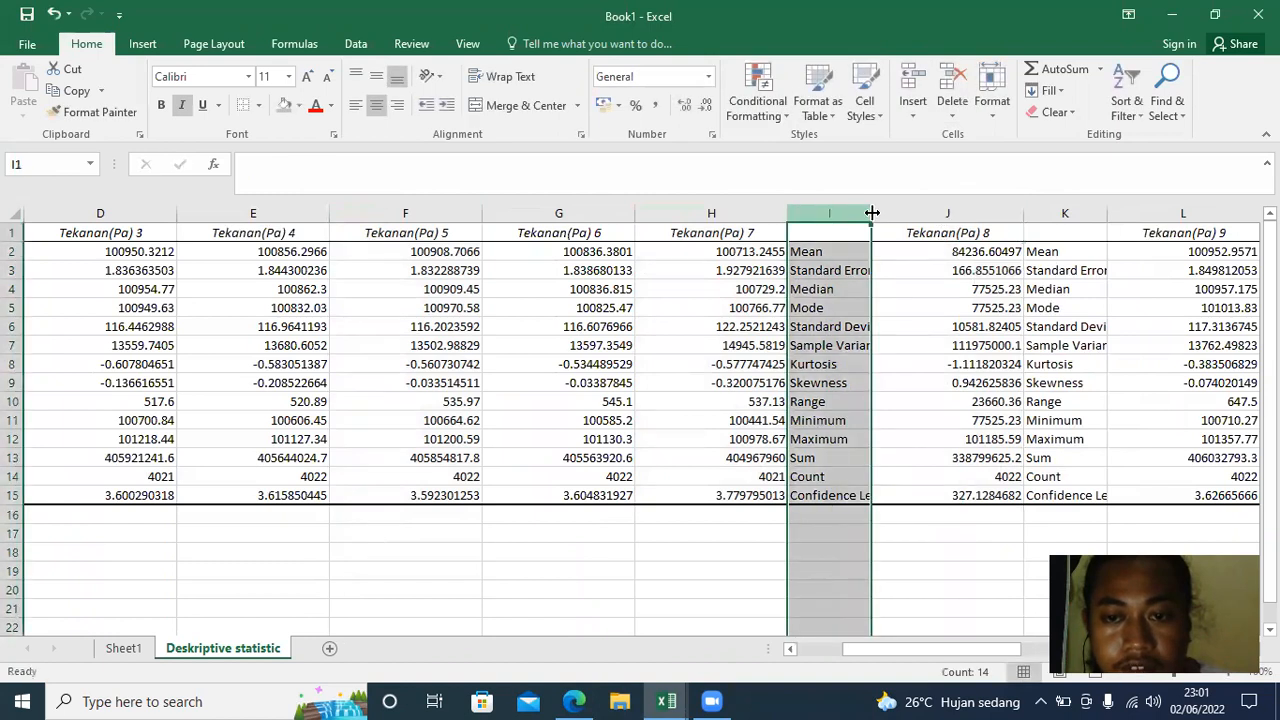
pyautogui.keyDown('ctrl'); pyautogui.click(1056, 214); pyautogui.keyUp('ctrl')
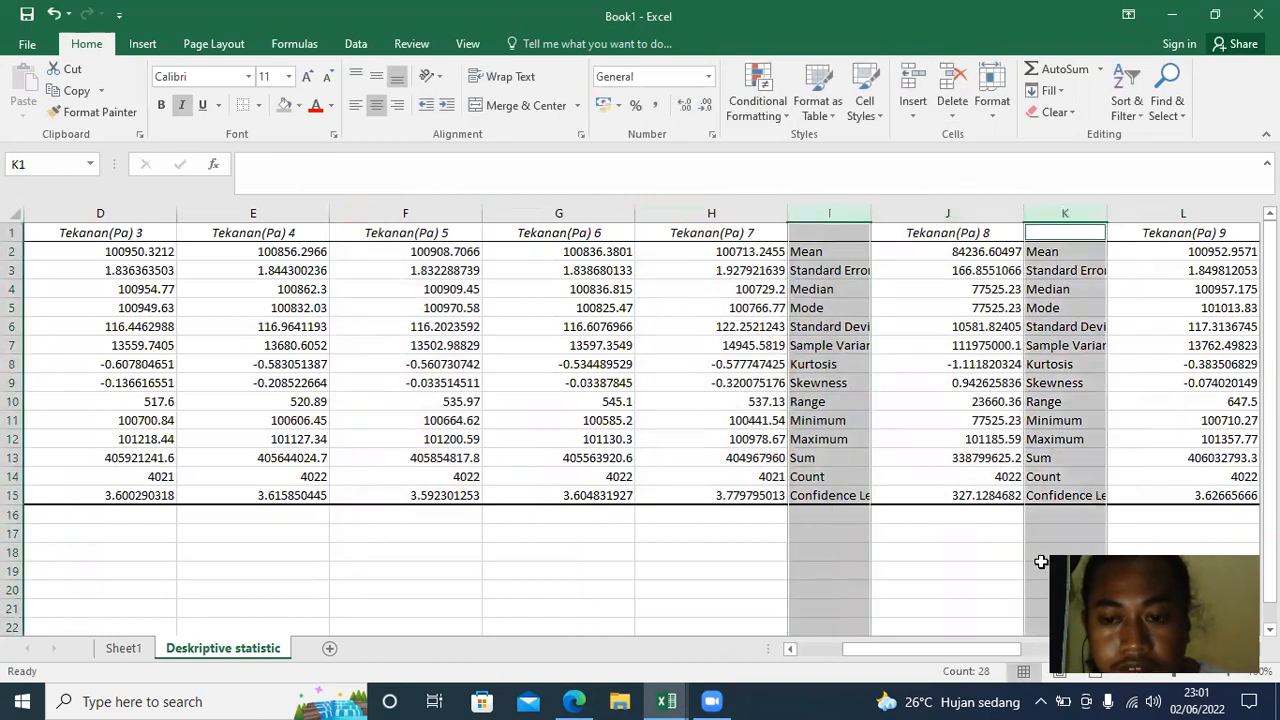
pyautogui.moveTo(1000, 648); pyautogui.dragTo(1090, 648)
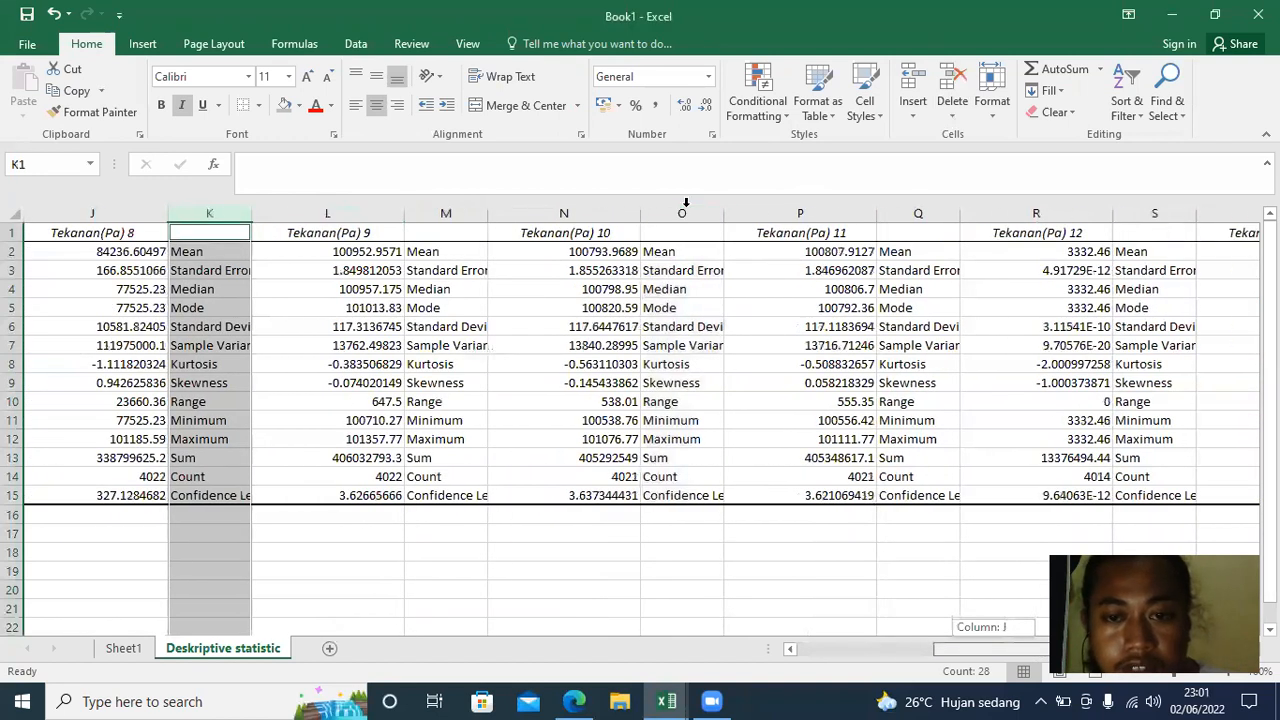
pyautogui.keyDown('ctrl'); pyautogui.click(446, 213); pyautogui.keyUp('ctrl')
pyautogui.keyDown('ctrl'); pyautogui.click(682, 213); pyautogui.keyUp('ctrl')
pyautogui.keyDown('ctrl'); pyautogui.click(928, 213); pyautogui.keyUp('ctrl')
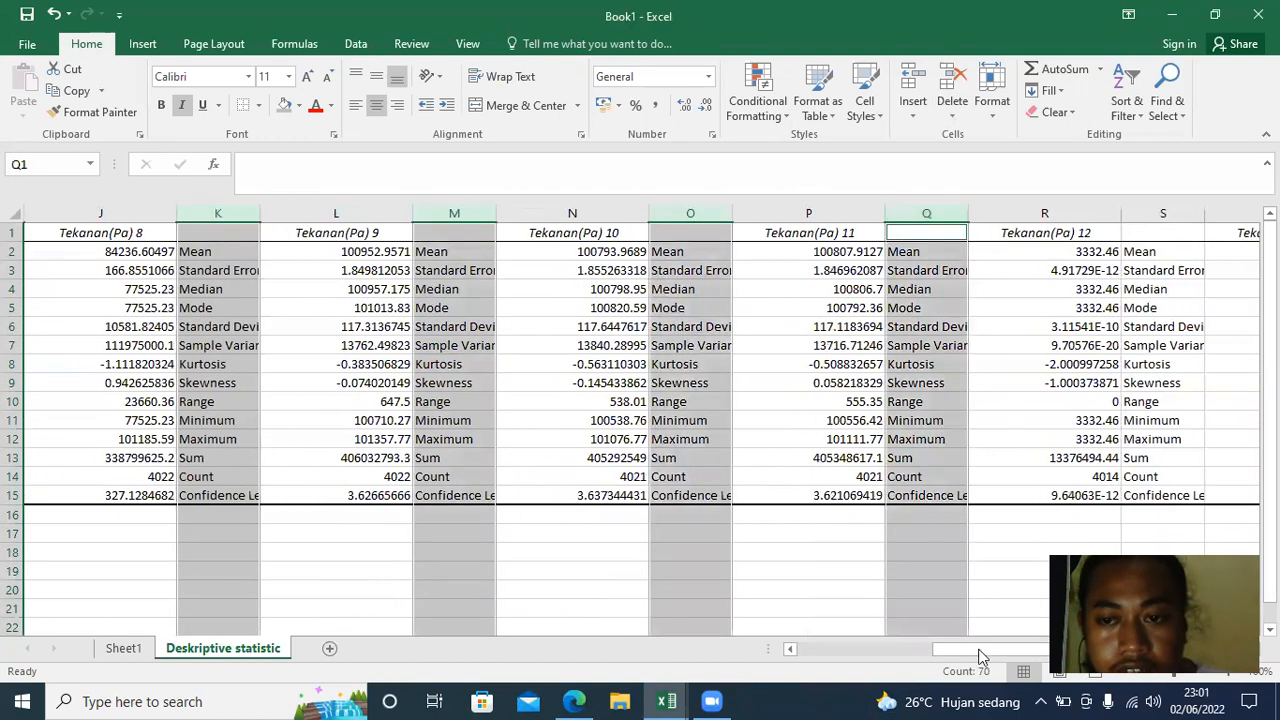
pyautogui.moveTo(982, 648); pyautogui.dragTo(1017, 648)
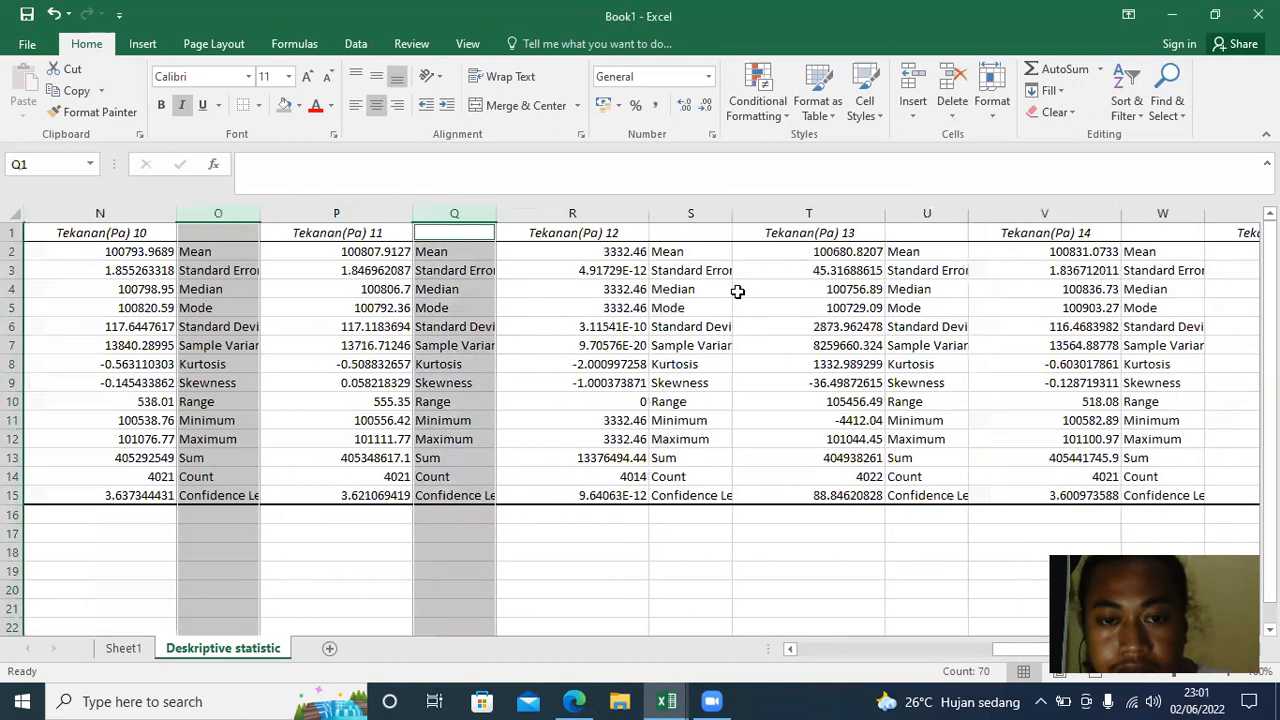
pyautogui.keyDown('ctrl'); pyautogui.click(697, 212); pyautogui.keyUp('ctrl')
pyautogui.keyDown('ctrl'); pyautogui.click(903, 212); pyautogui.keyUp('ctrl')
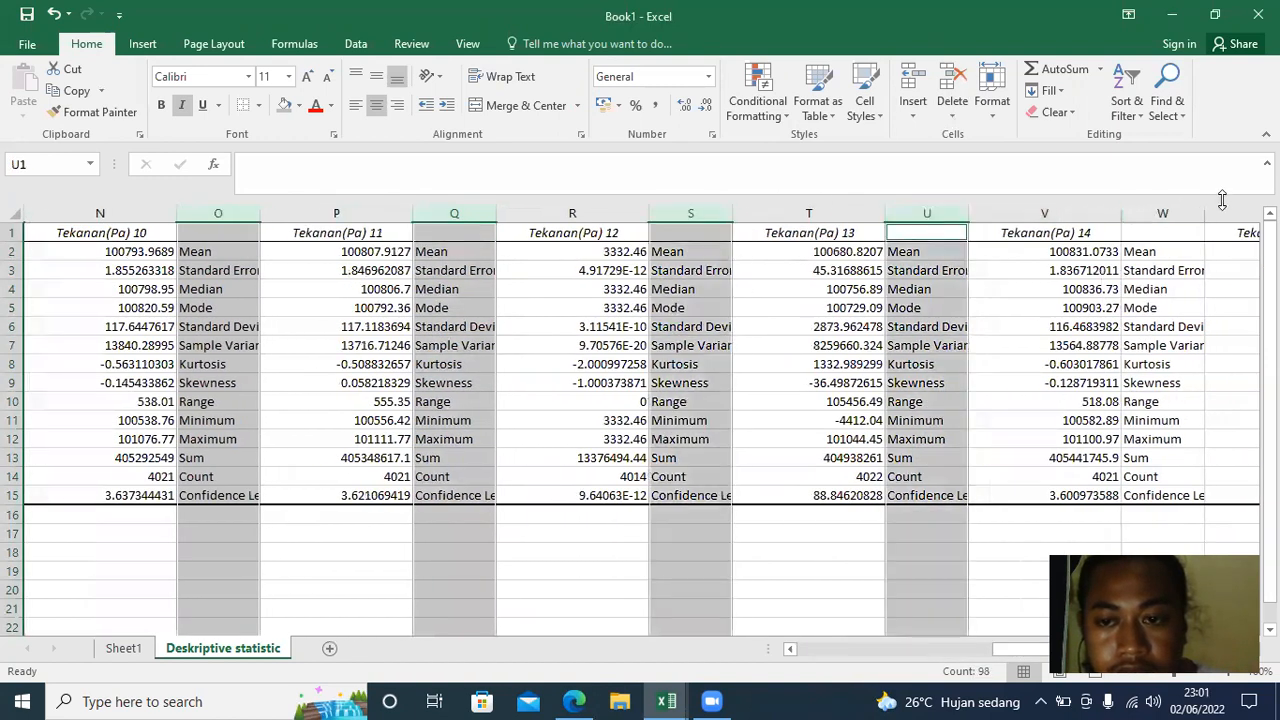
pyautogui.keyDown('ctrl'); pyautogui.click(1165, 212); pyautogui.keyUp('ctrl')
pyautogui.moveTo(1018, 650); pyautogui.dragTo(1036, 652)
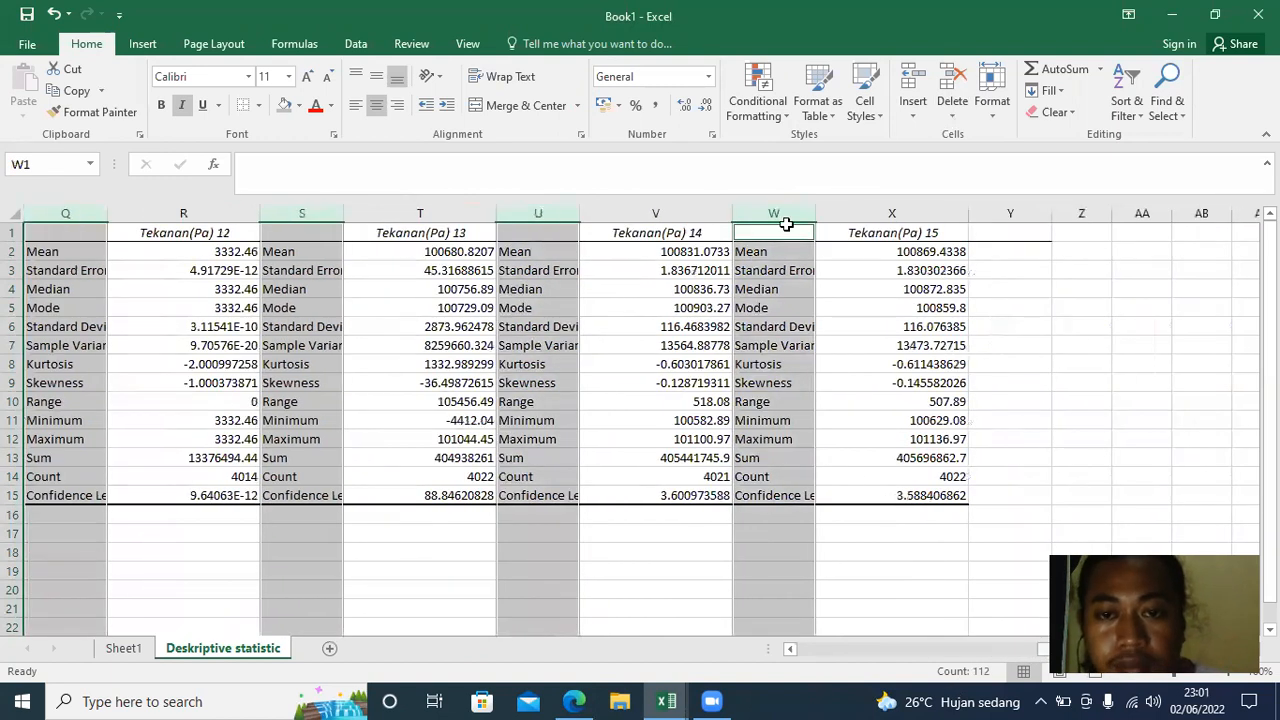
pyautogui.click(948, 84)
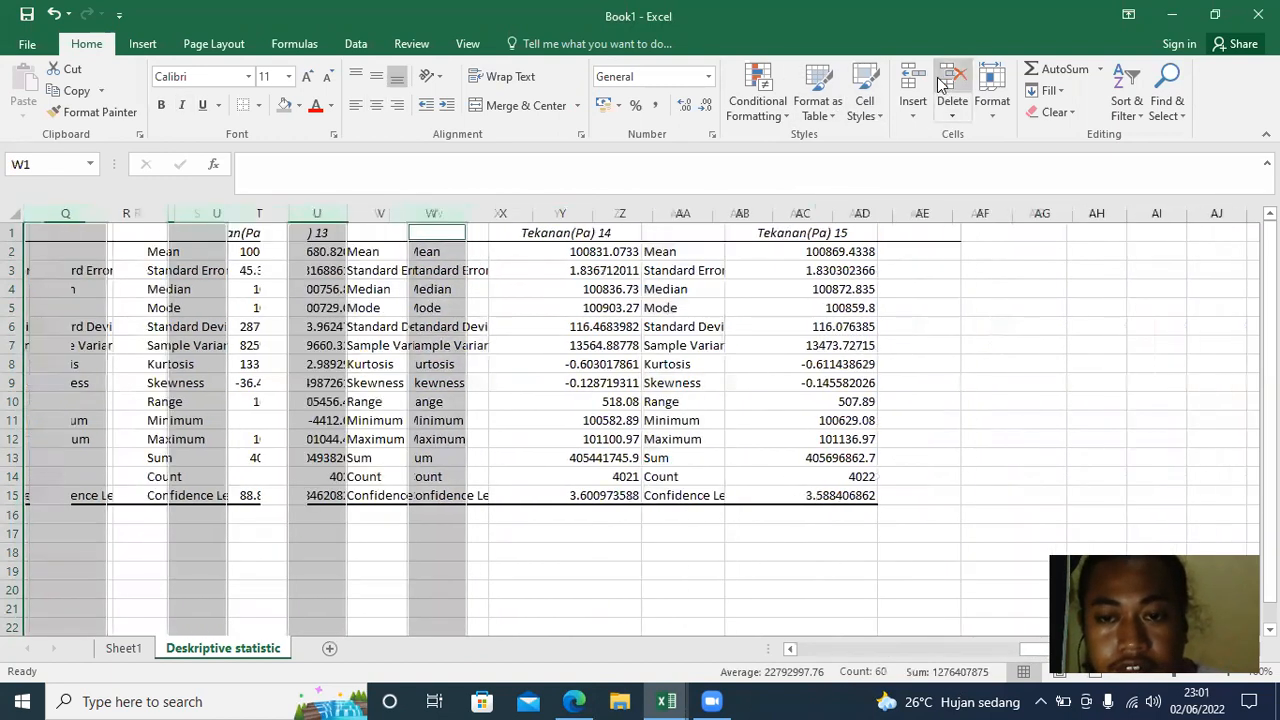
# - AutoFit the column widths of the whole statistics table, from Tekanan(Pa) 1 through Tekanan(Pa) 15
pyautogui.moveTo(1025, 652); pyautogui.dragTo(773, 672)
pyautogui.click(392, 460)
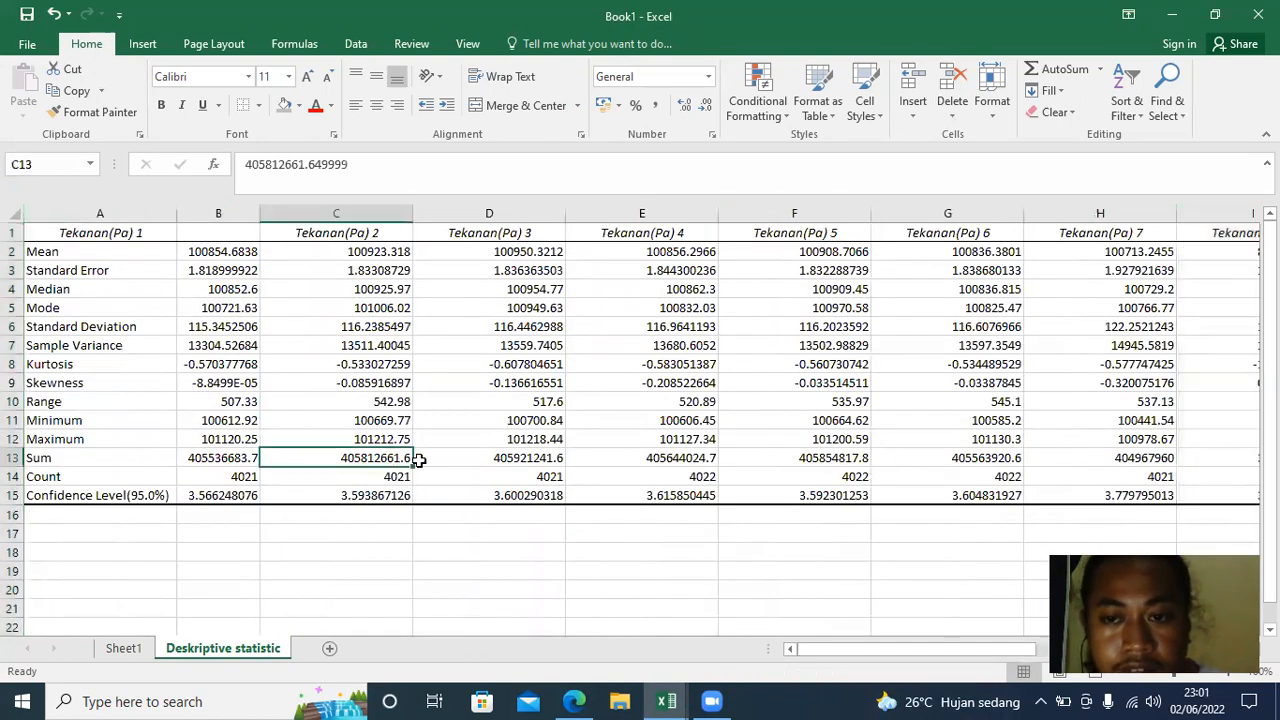
pyautogui.moveTo(885, 656); pyautogui.dragTo(790, 651)
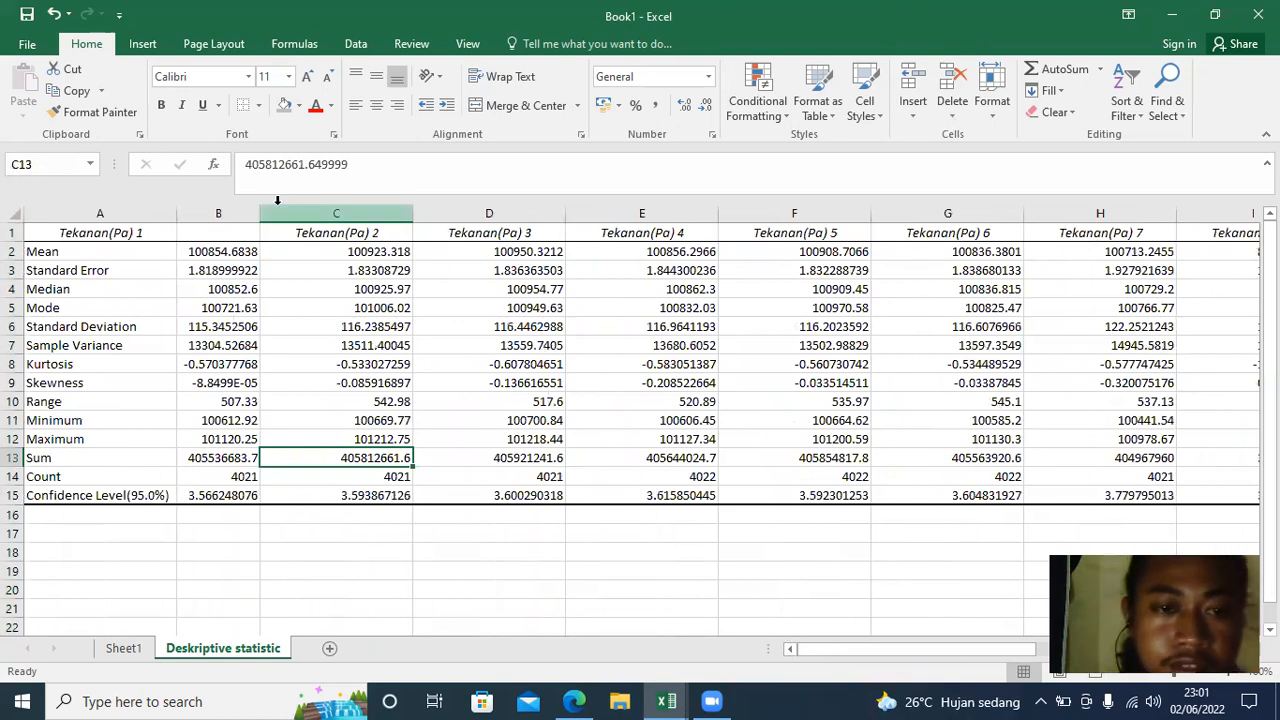
pyautogui.click(103, 229)
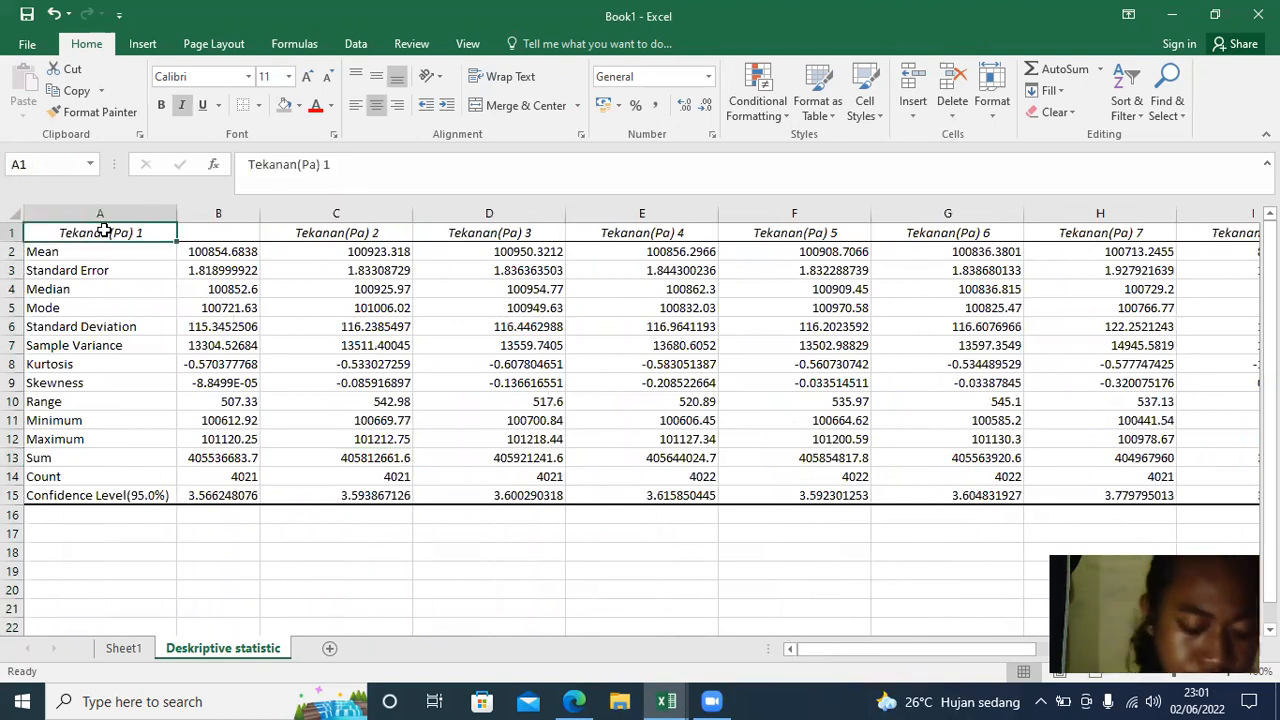
pyautogui.hotkey('ctrl', 'shift', 'End')
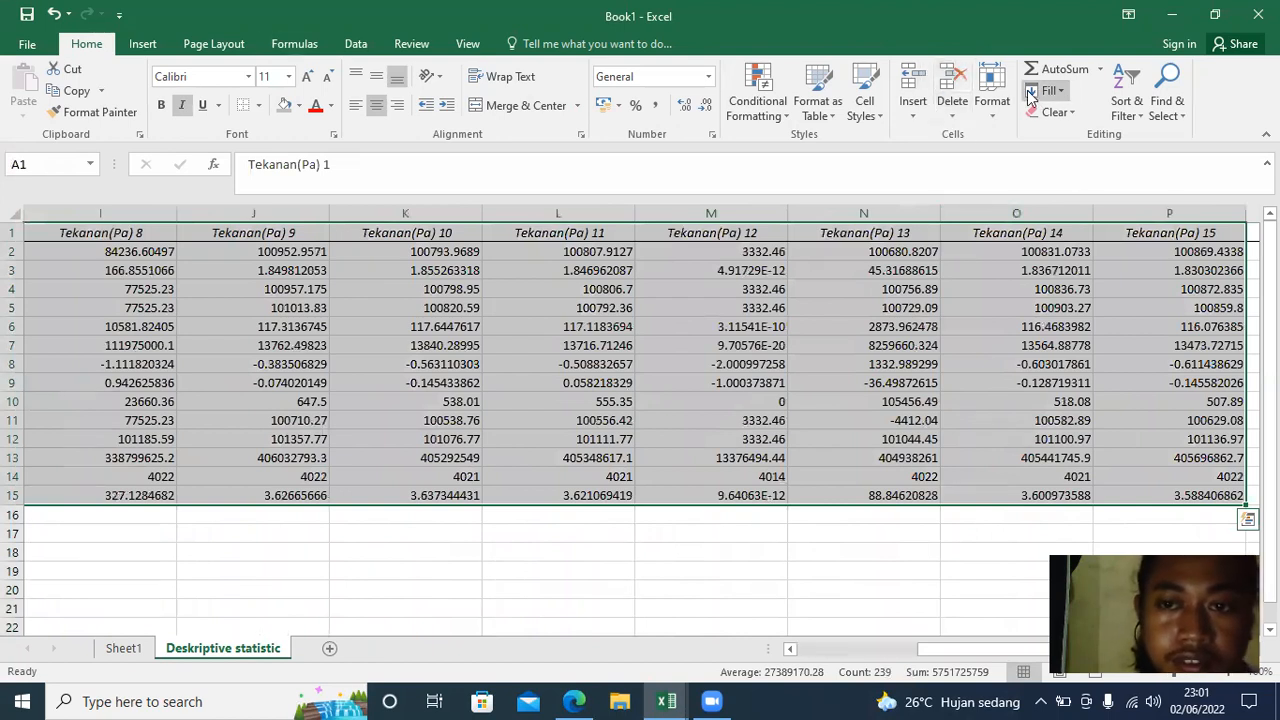
pyautogui.click(995, 108)
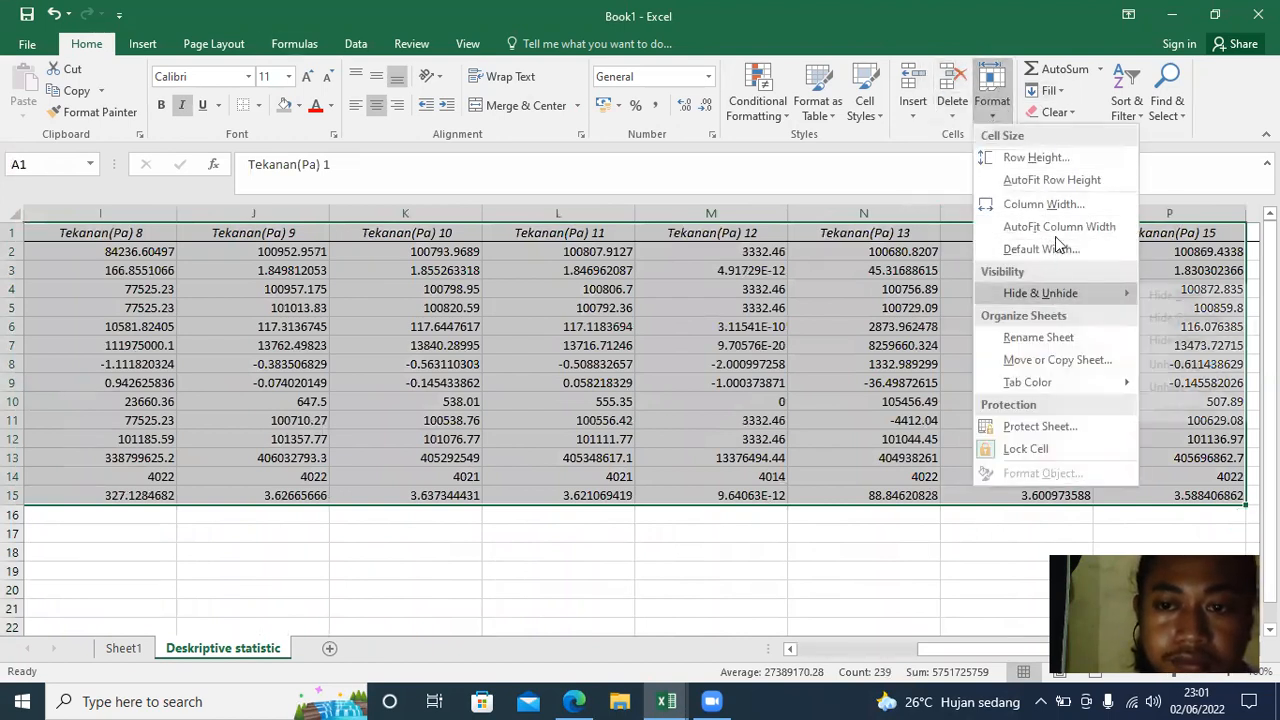
pyautogui.click(1050, 226)
pyautogui.click(813, 383)
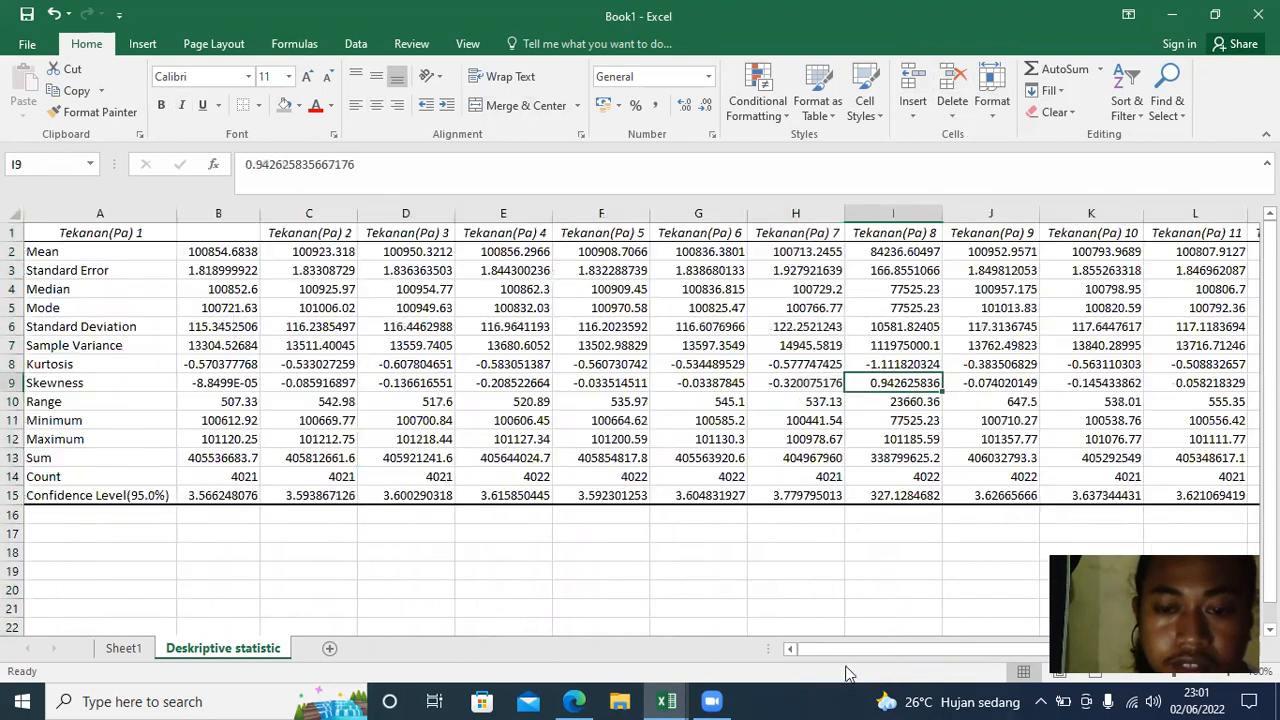
pyautogui.moveTo(855, 655)
pyautogui.mouseDown()
pyautogui.moveTo(932, 655)
pyautogui.moveTo(843, 659)
pyautogui.mouseUp()
pyautogui.click(793, 650)
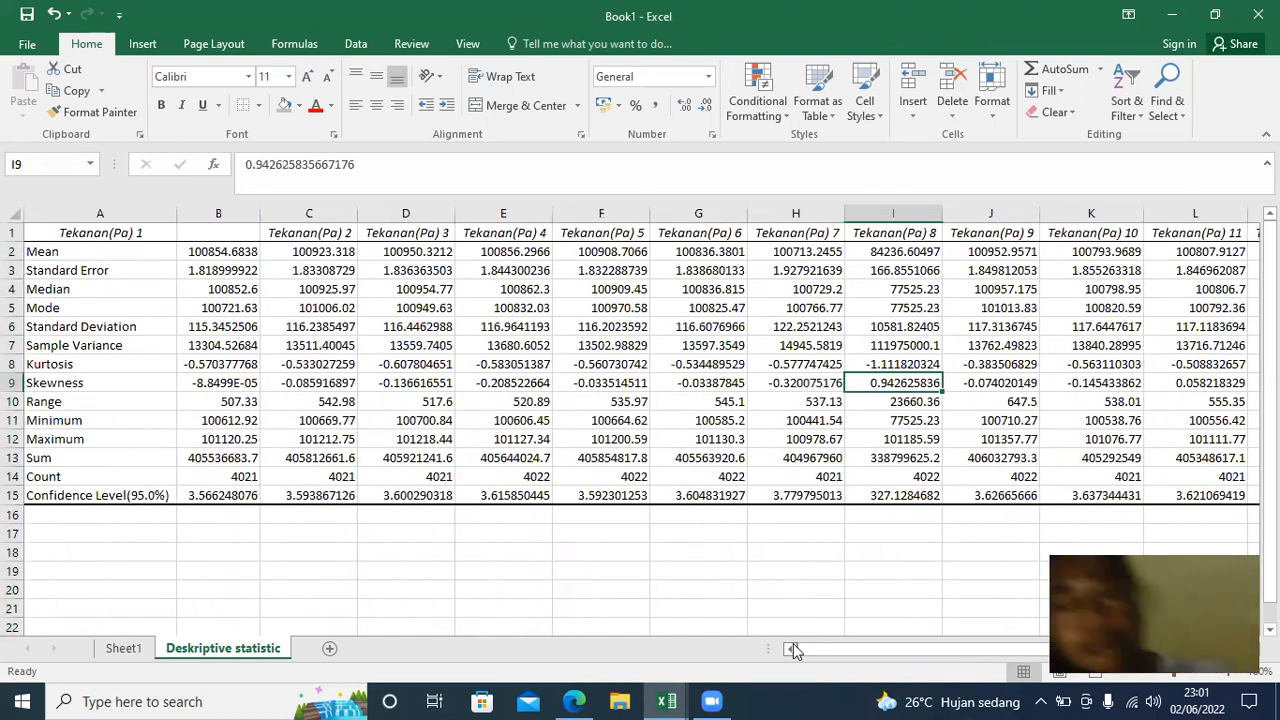
pyautogui.click(68, 232)
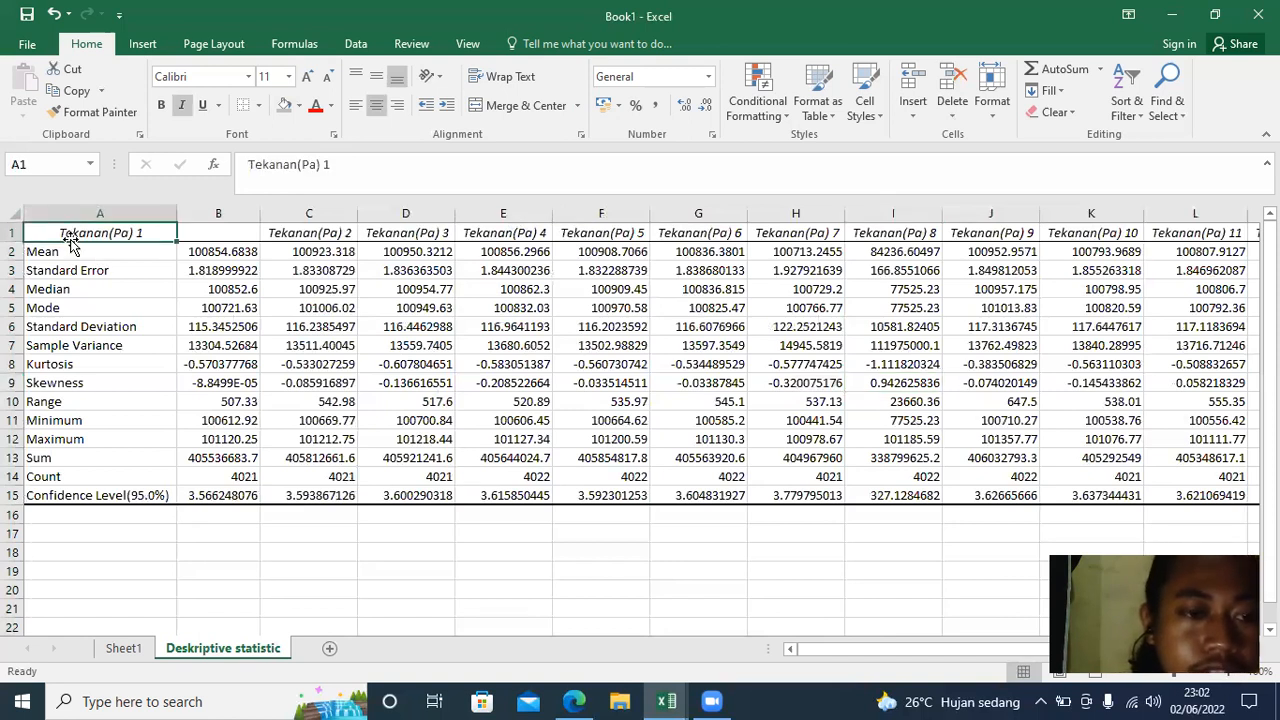
pyautogui.moveTo(100, 232); pyautogui.dragTo(566, 256)
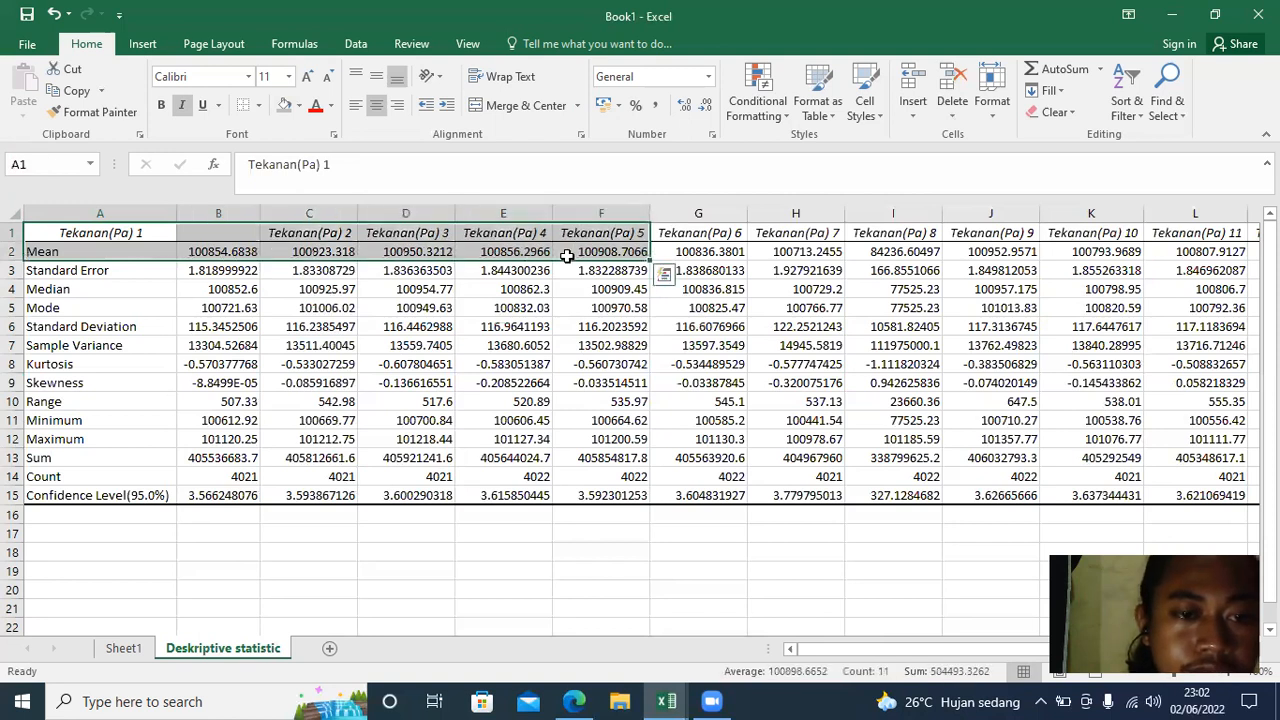
pyautogui.click(566, 256)
# - Move the Tekanan(Pa) 1 heading from A1 to B1, above its own values
pyautogui.click(80, 238)
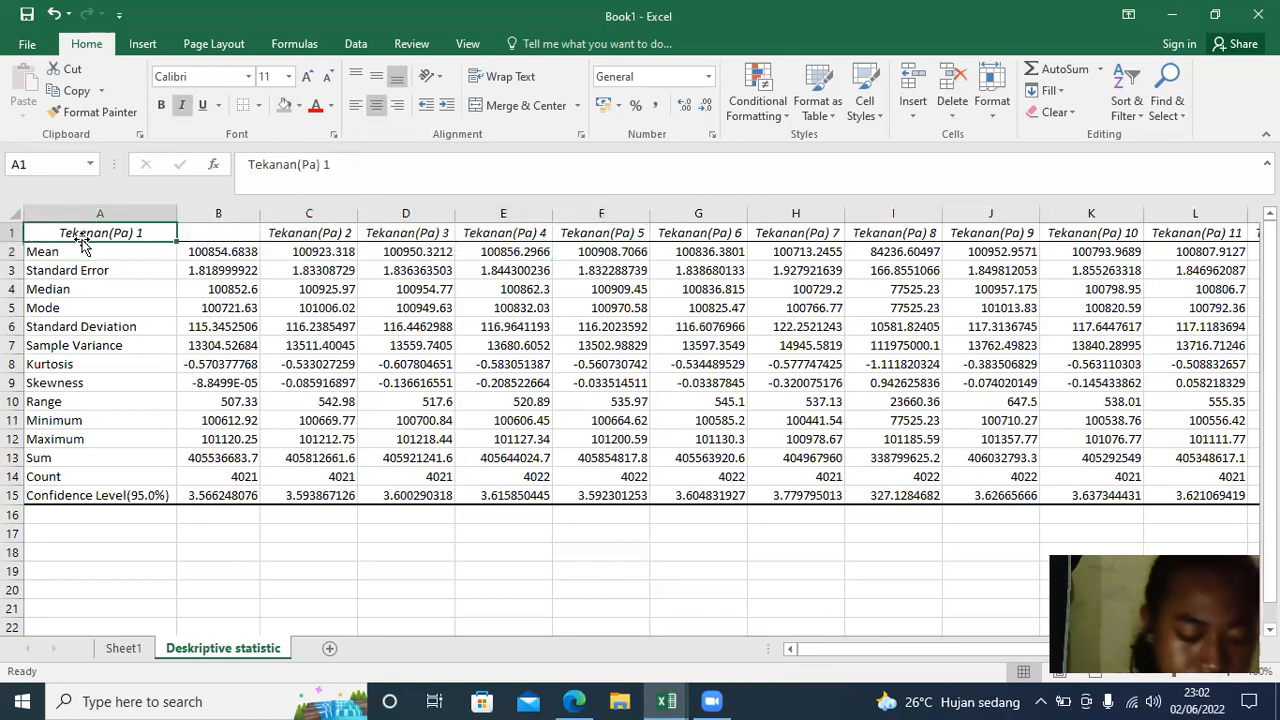
pyautogui.hotkey('ctrl', 'c')
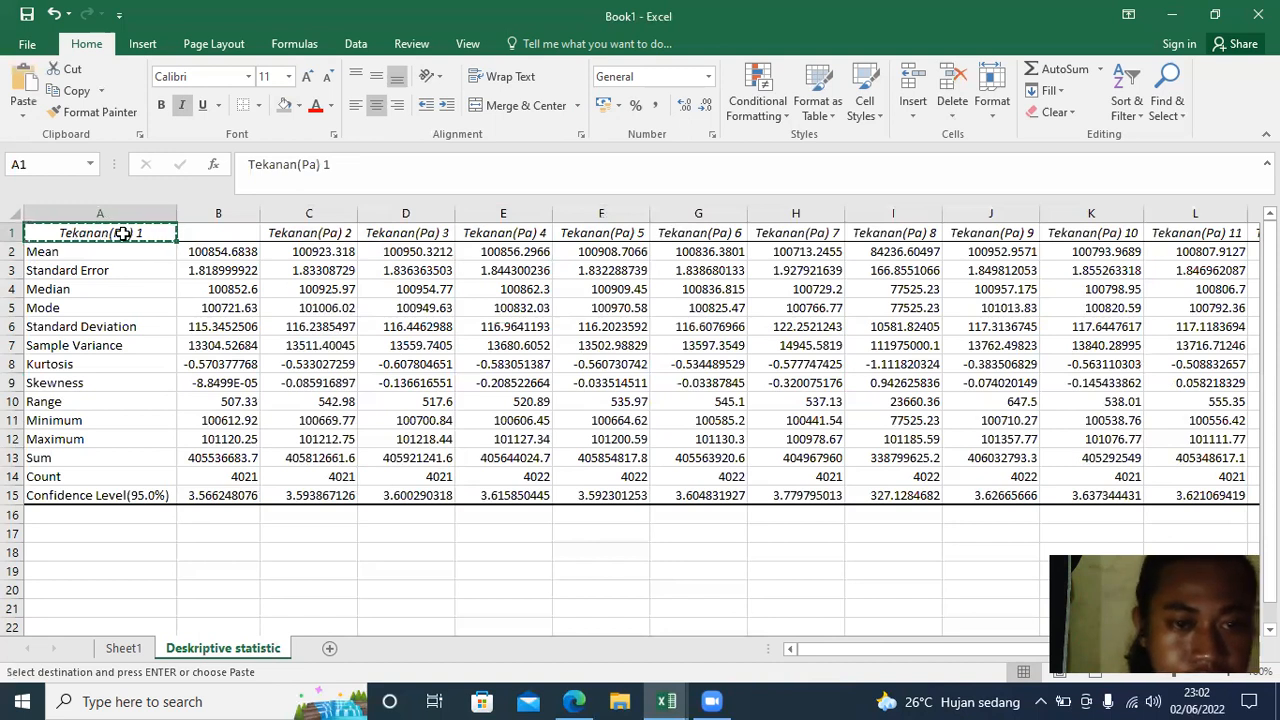
pyautogui.click(198, 230)
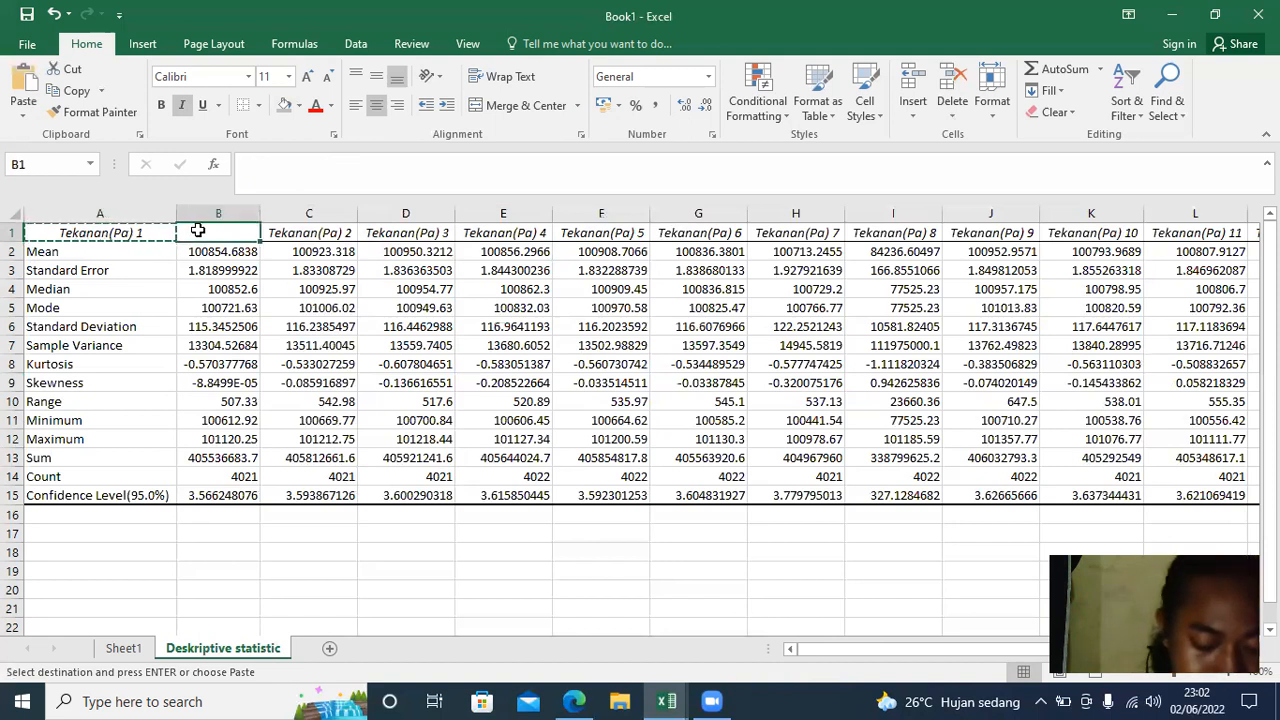
pyautogui.hotkey('ctrl', 'v')
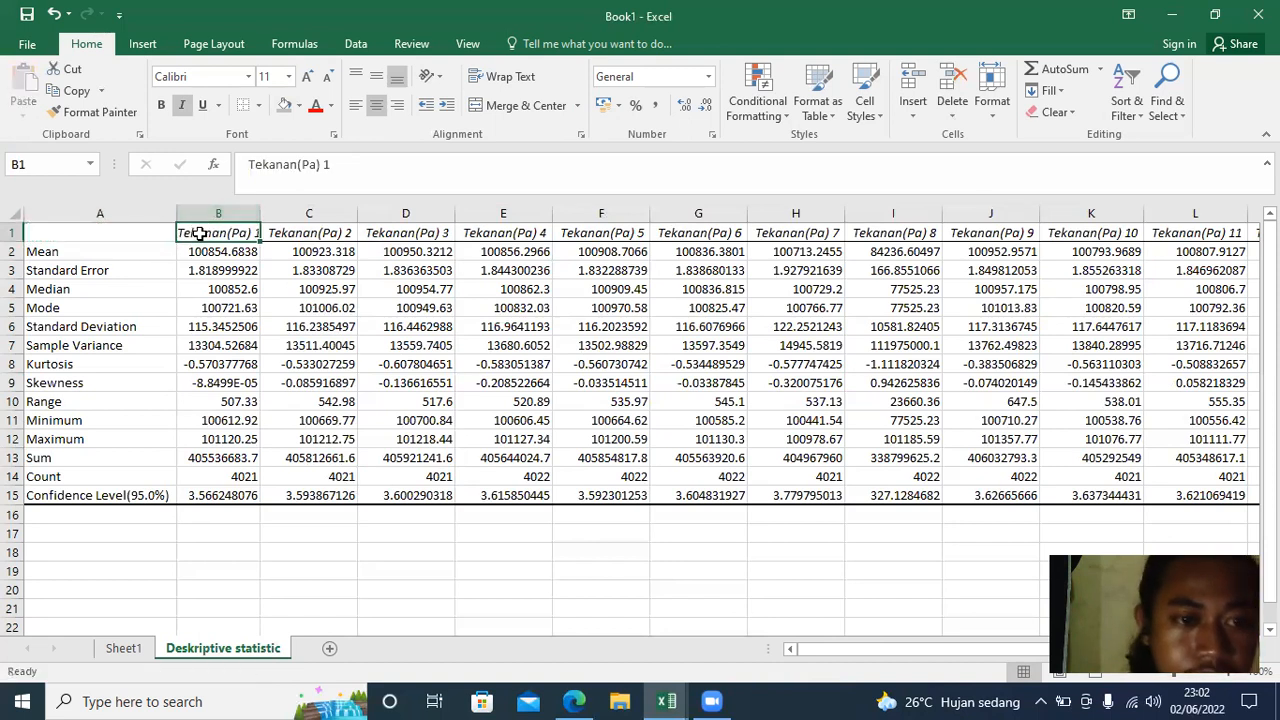
pyautogui.click(117, 229)
pyautogui.click(185, 232)
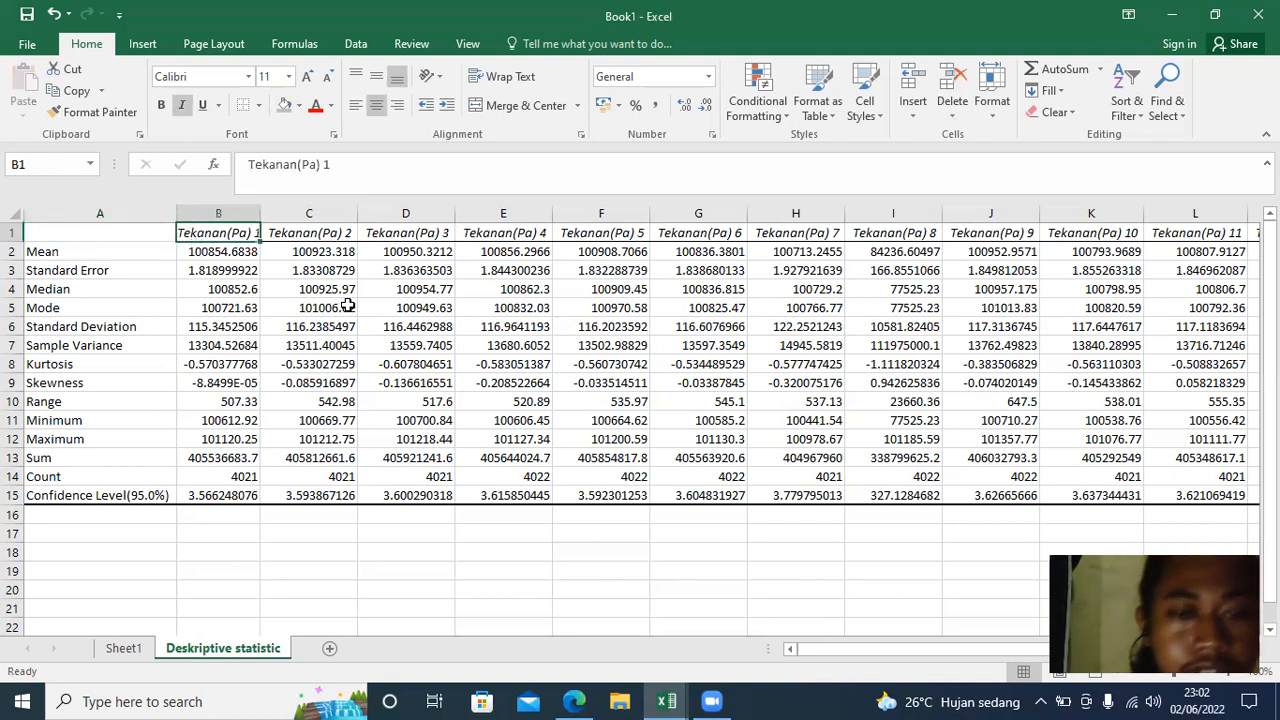
# - Copy the heading row and the Mean row across all the datasets, range A1:P2
pyautogui.moveTo(809, 651); pyautogui.dragTo(744, 689)
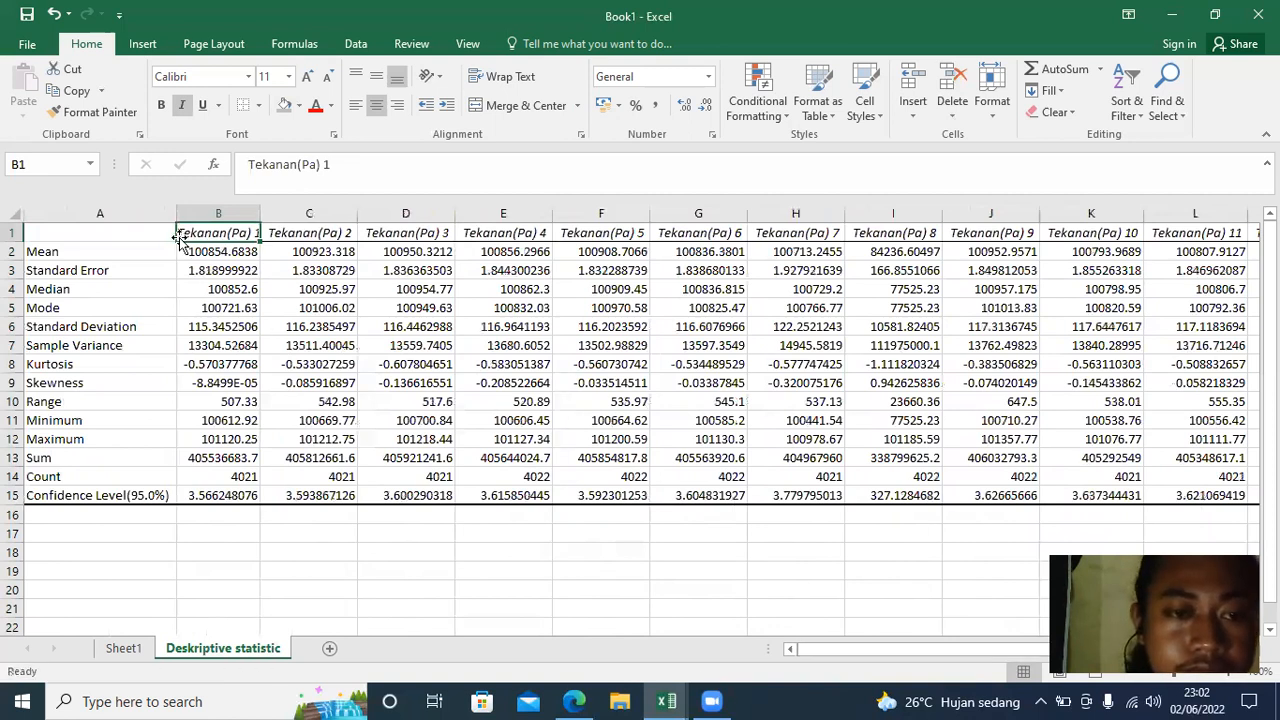
pyautogui.moveTo(112, 233); pyautogui.dragTo(250, 275)
pyautogui.click(112, 230)
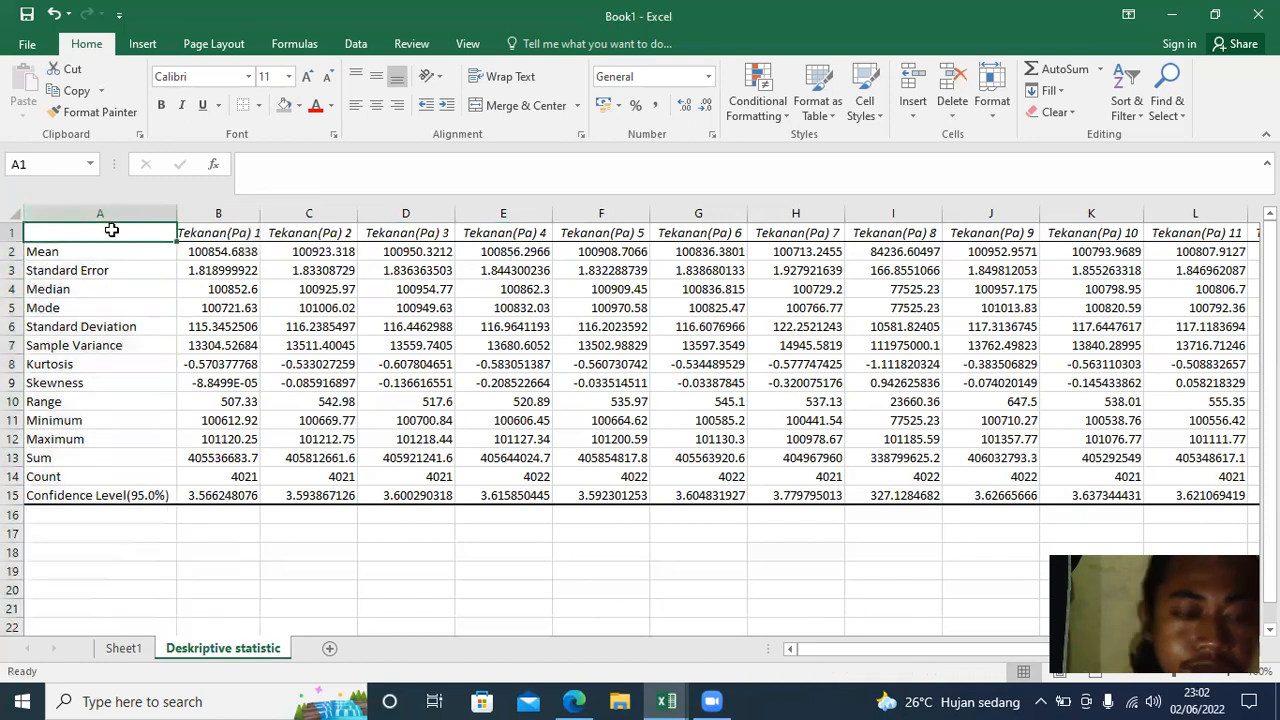
pyautogui.hotkey('shift', 'Right')
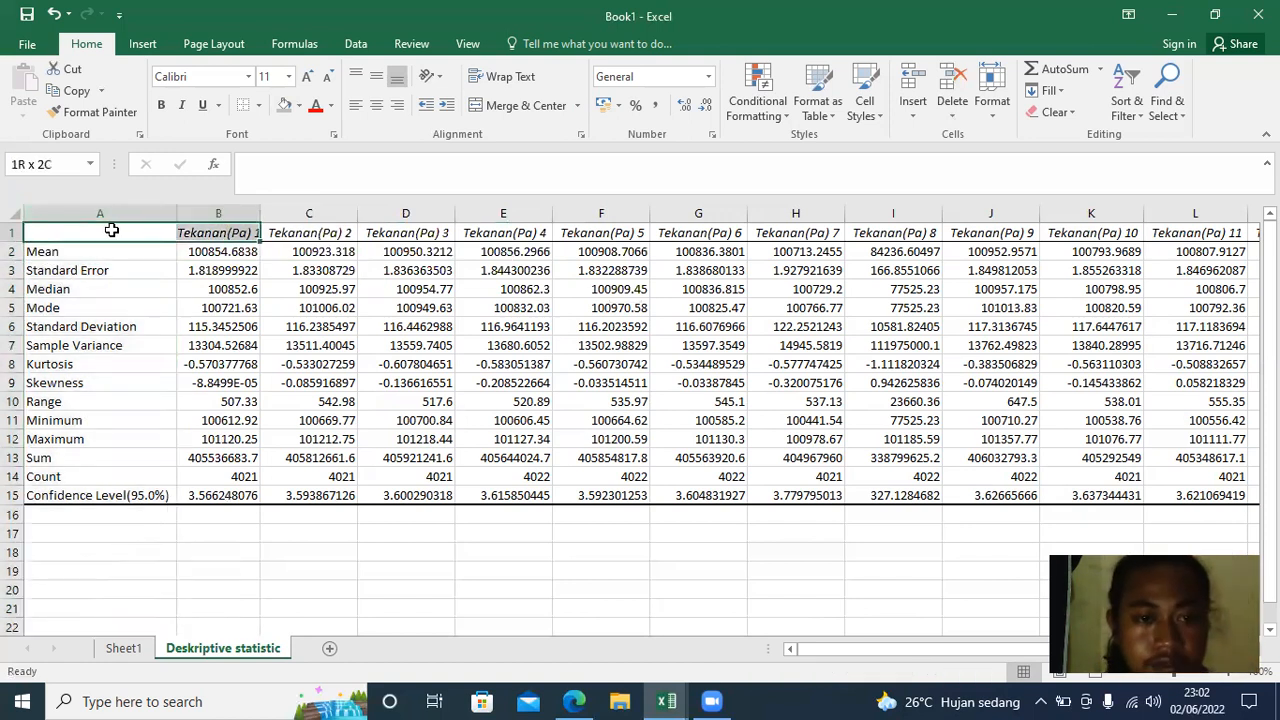
pyautogui.hotkey('ctrl', 'shift', 'Right')
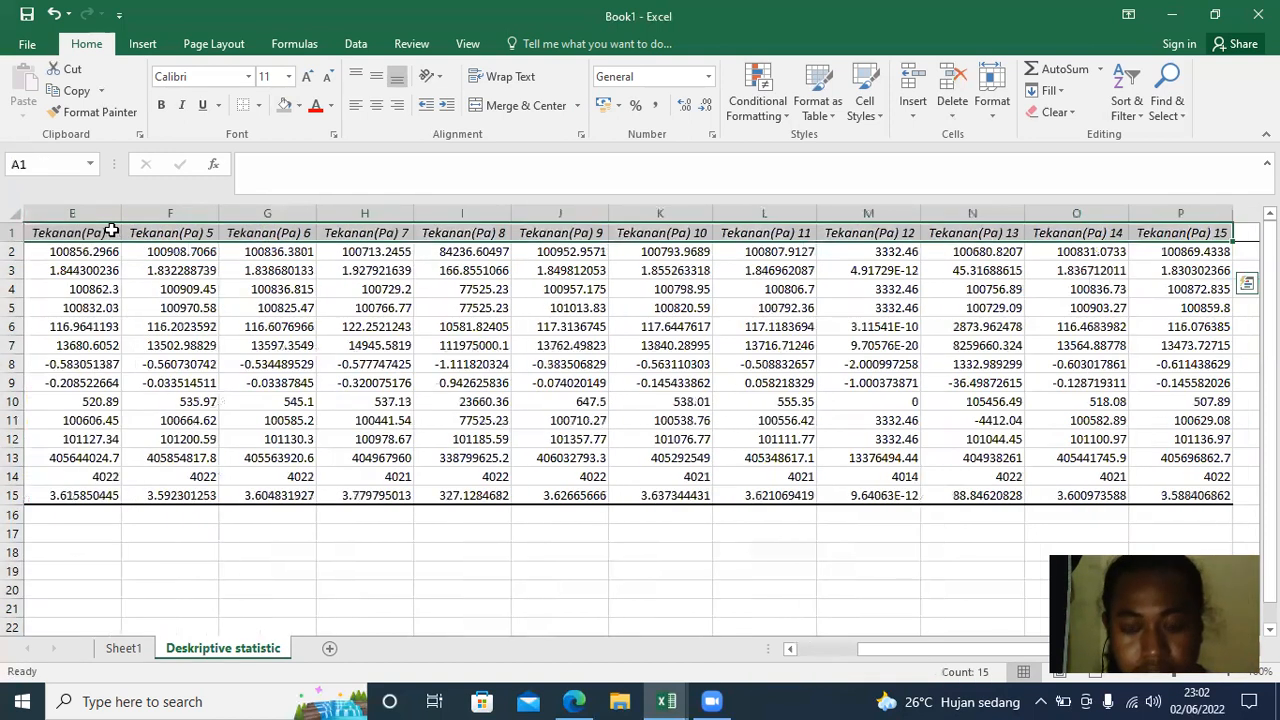
pyautogui.hotkey('shift', 'Down')
pyautogui.hotkey('ctrl', 'c')
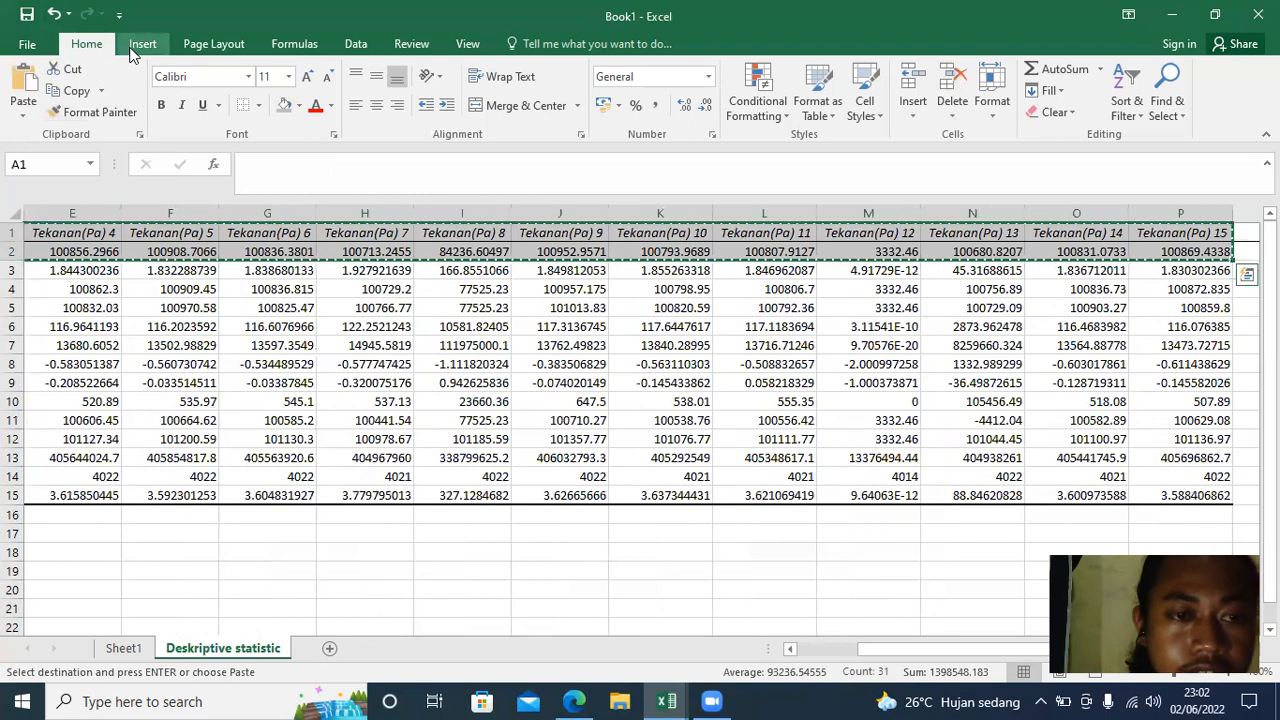
# - Add a new worksheet for the copied heading and Mean rows and select cell A4 in it
pyautogui.click(329, 648)
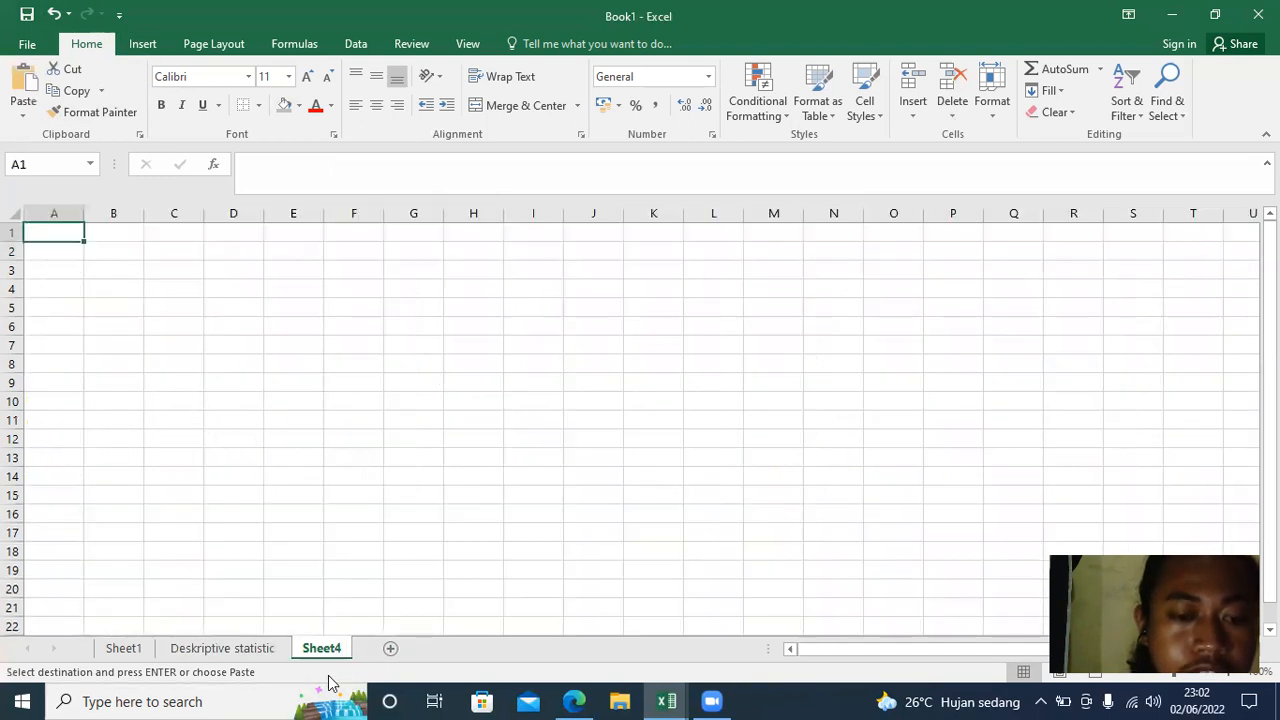
pyautogui.click(70, 288)
pyautogui.click(91, 288)
pyautogui.click(66, 293)
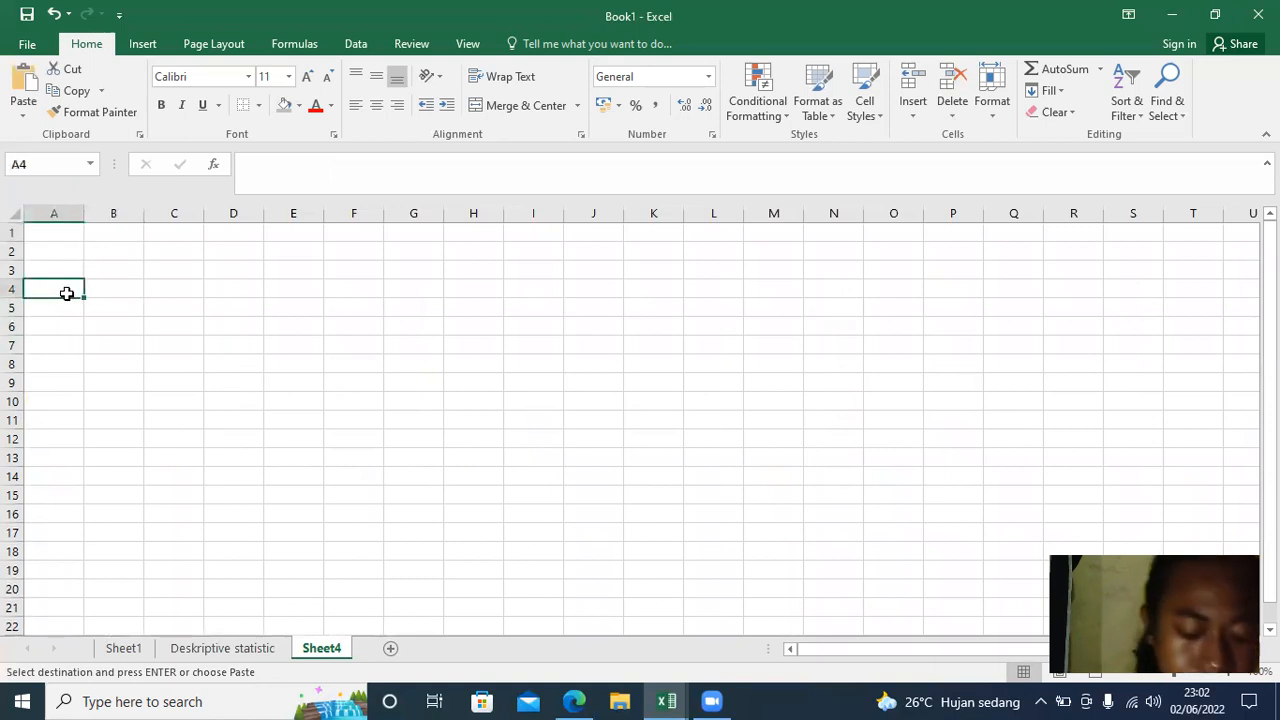
# - Try pasting the copied heading and Mean rows horizontally at A4, and undo the paste
pyautogui.hotkey('ctrl', 'v')
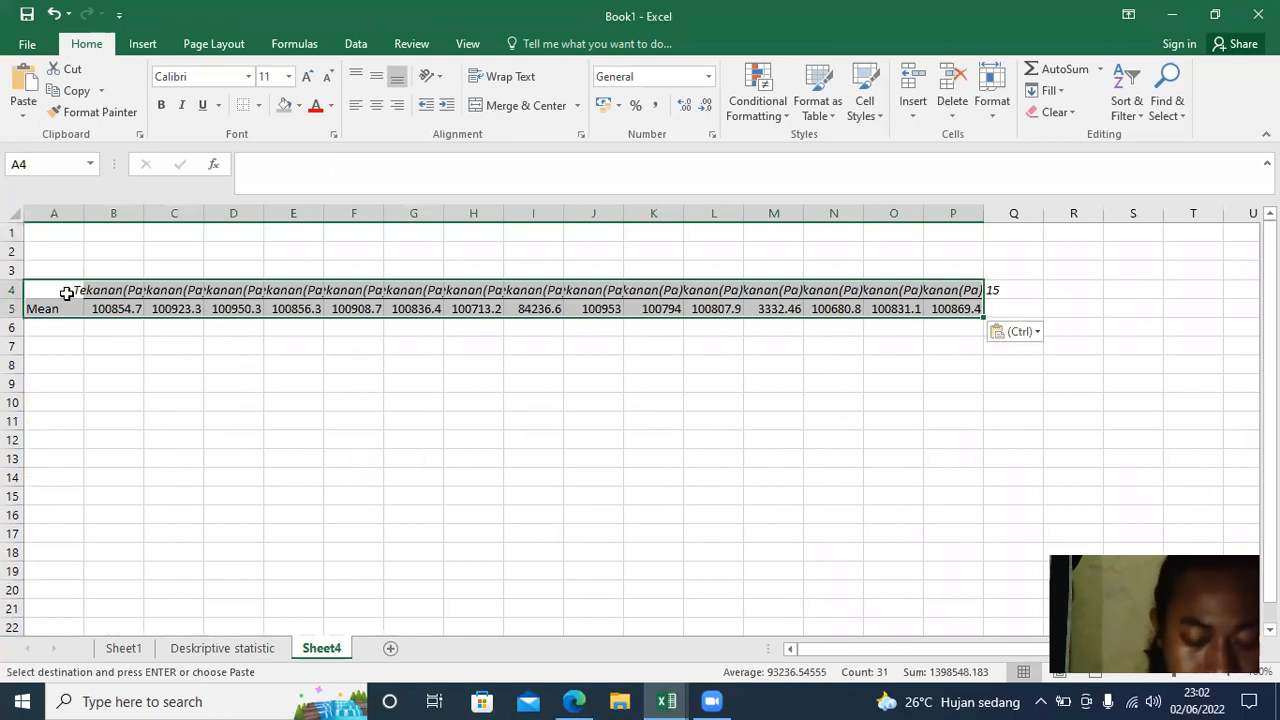
pyautogui.hotkey('ctrl', 'z')
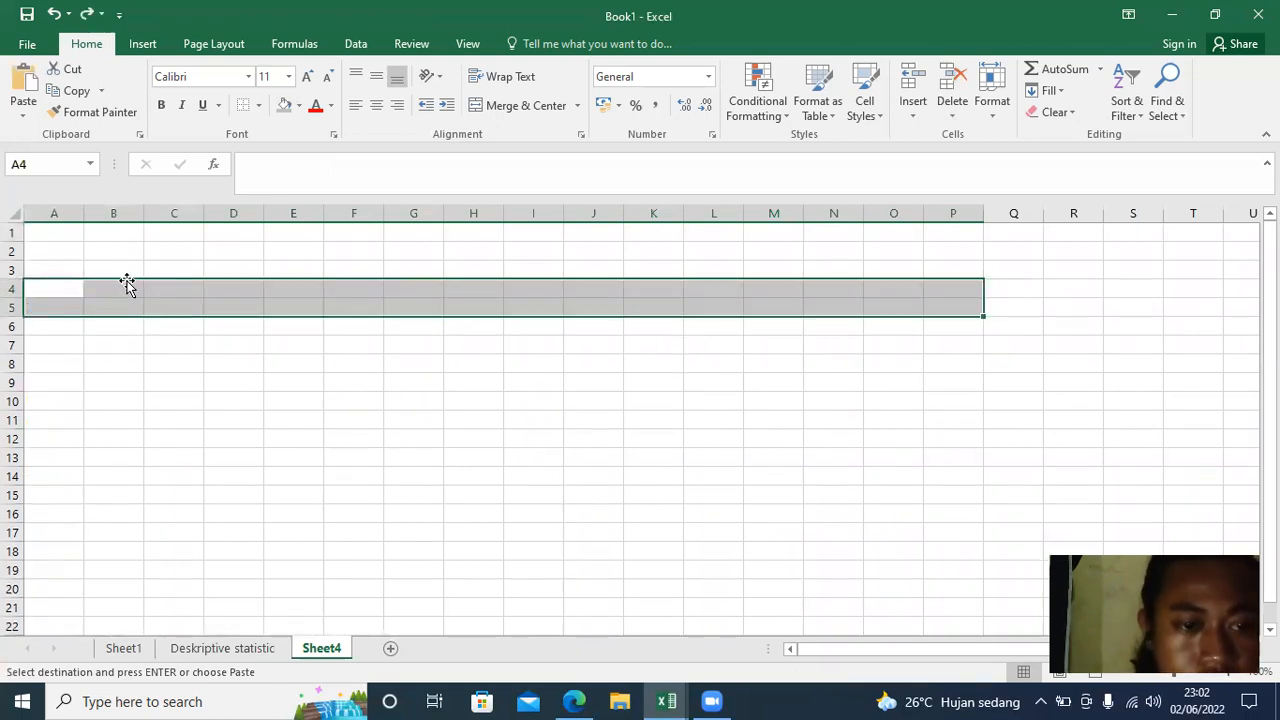
pyautogui.rightClick(117, 286)
pyautogui.click(70, 295)
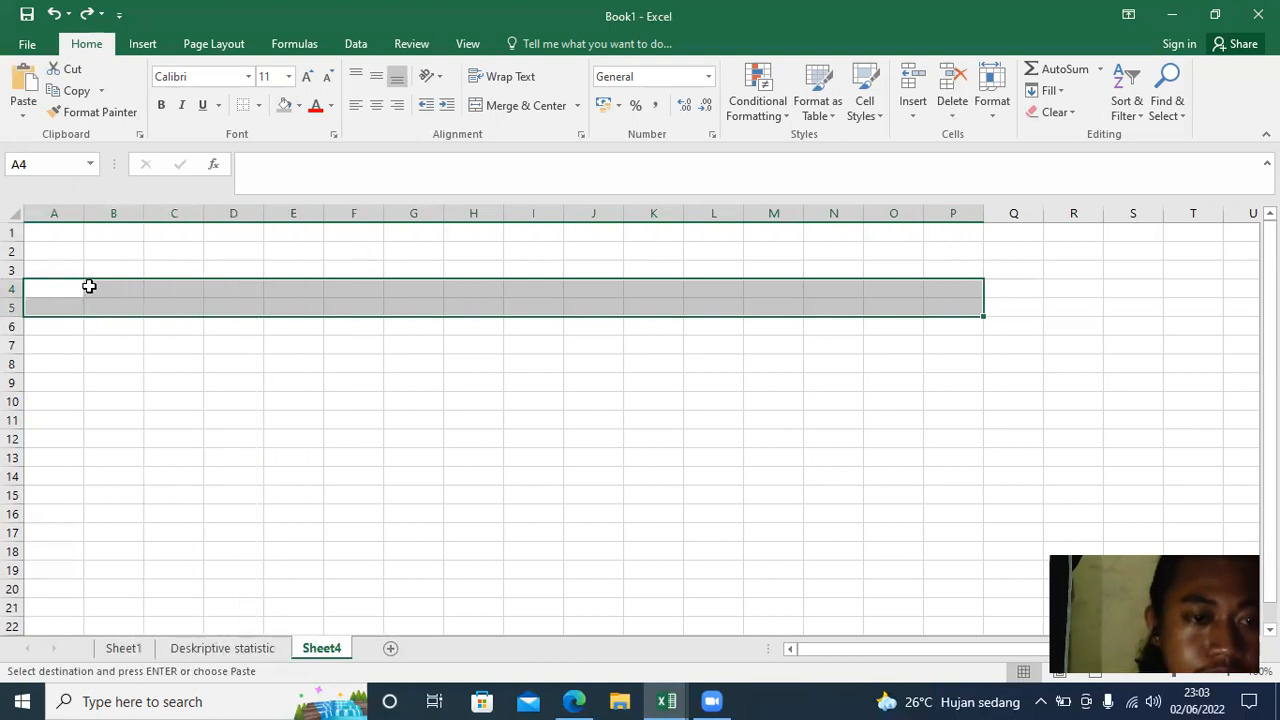
pyautogui.rightClick(89, 286)
pyautogui.click(40, 343)
pyautogui.click(72, 295)
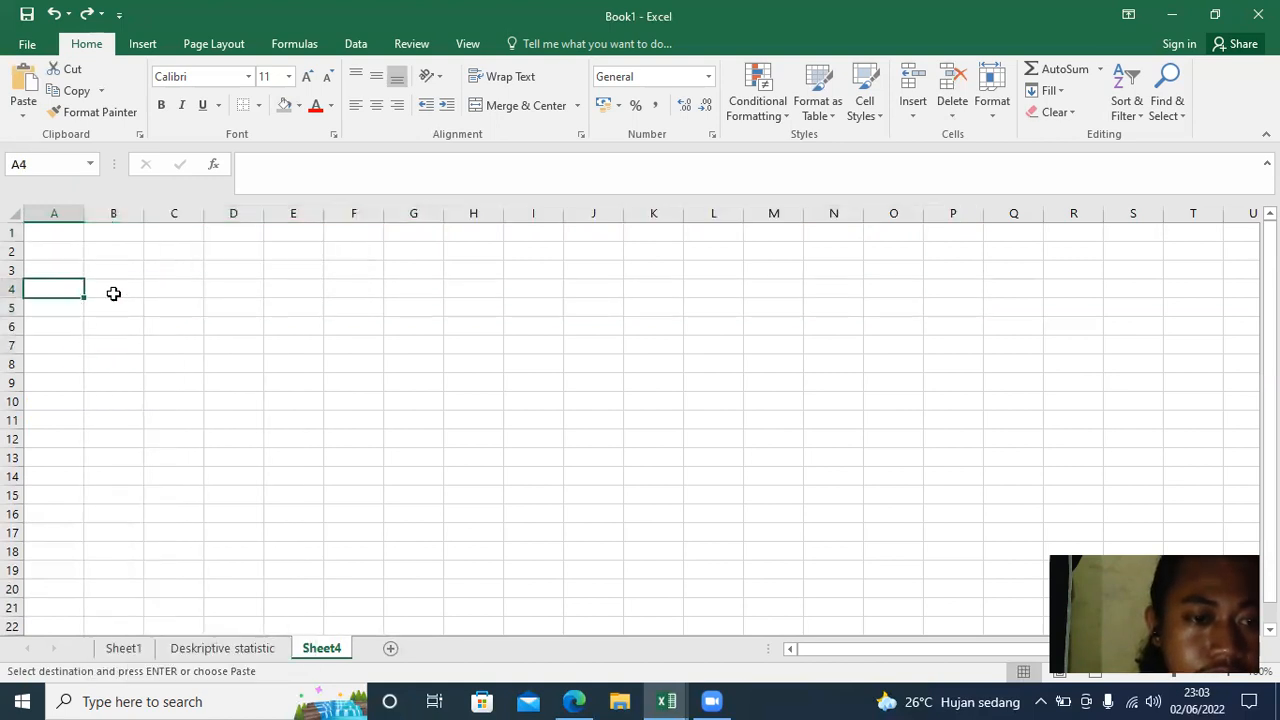
# - Paste the copied heading and Mean rows transposed into columns, starting at cell B4
pyautogui.rightClick(112, 292)
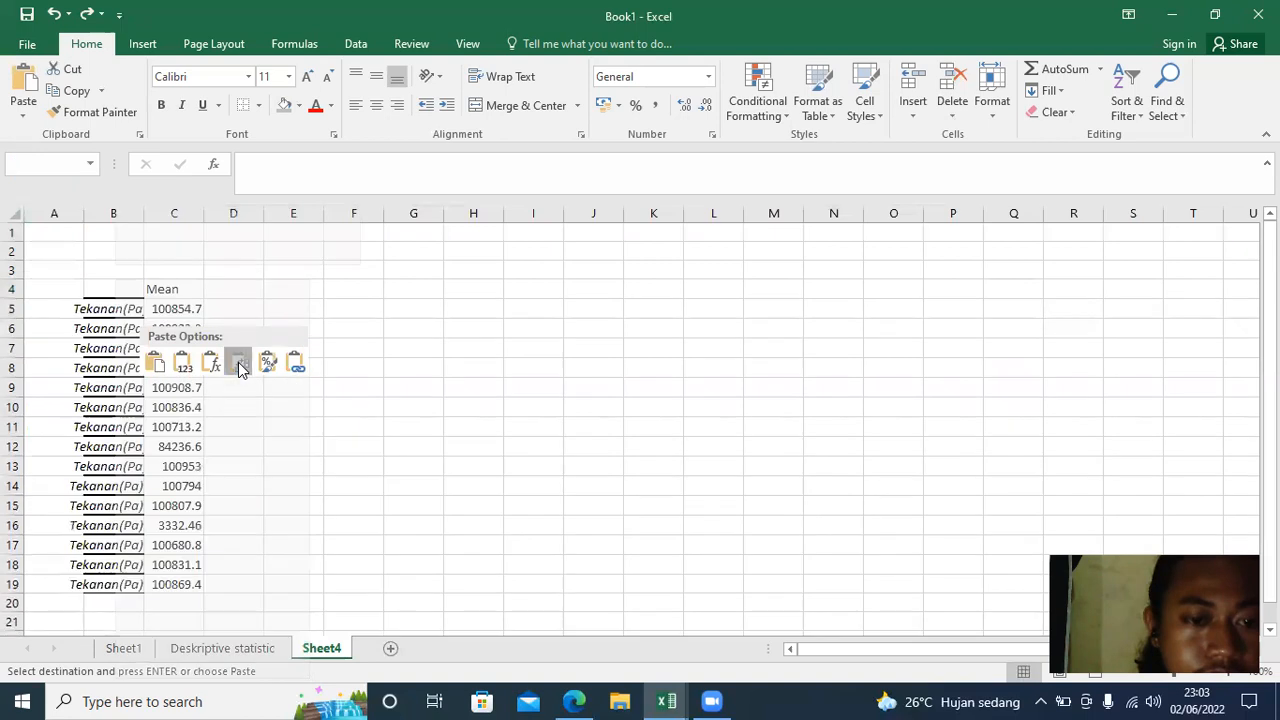
pyautogui.click(239, 362)
pyautogui.click(228, 364)
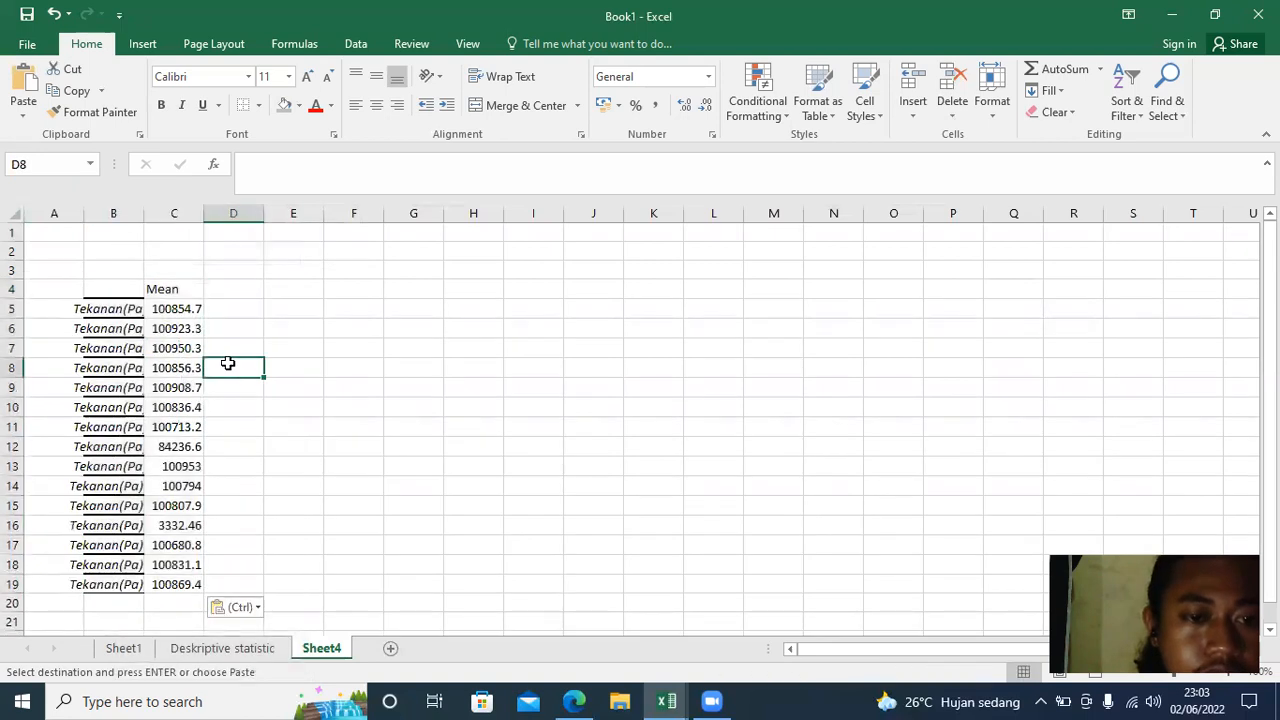
pyautogui.click(188, 289)
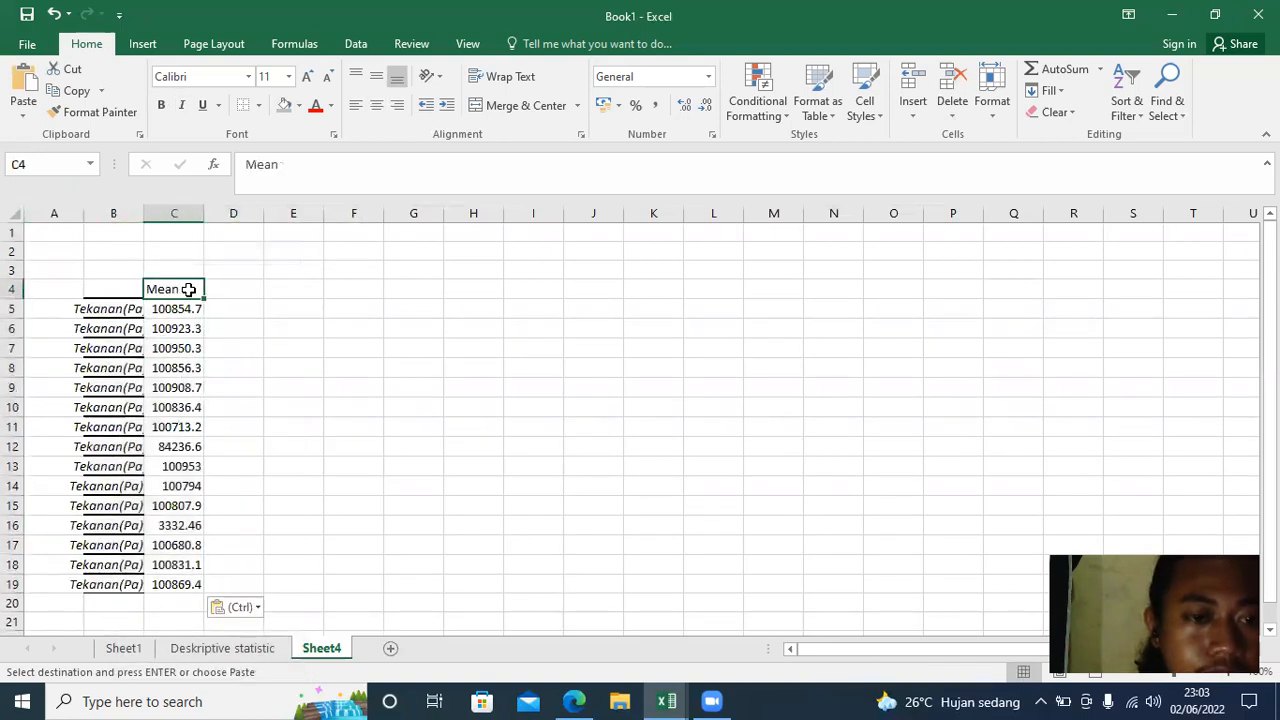
# - AutoFit the widths of columns B and C to their labels and mean values
pyautogui.click(106, 273)
pyautogui.doubleClick(143, 221)
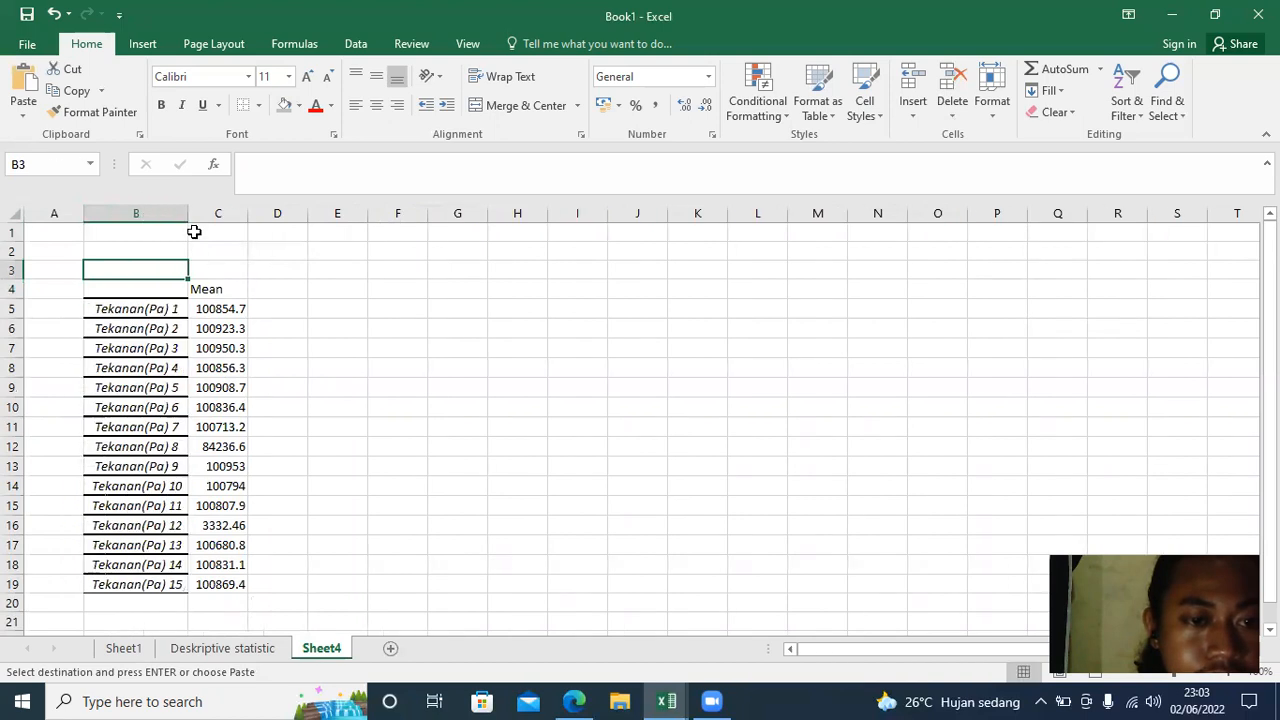
pyautogui.doubleClick(244, 221)
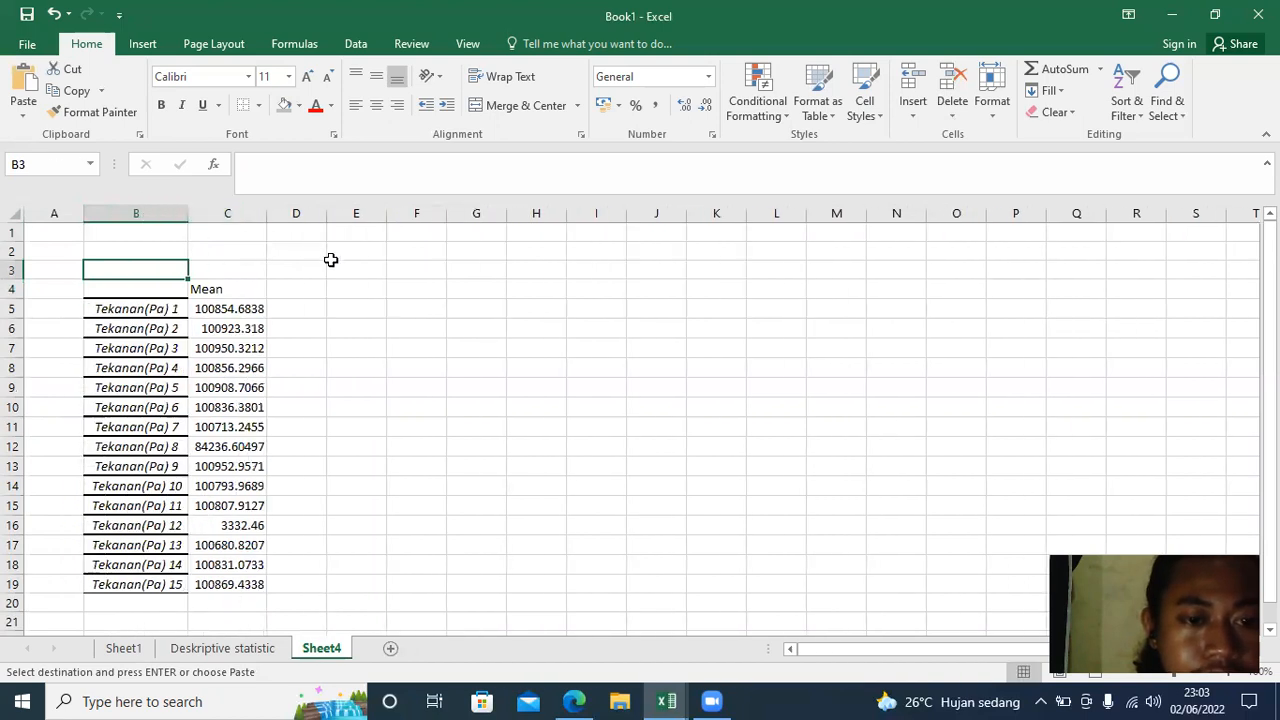
# - Merge and center the Mean heading across cells B4:C4
pyautogui.click(240, 289)
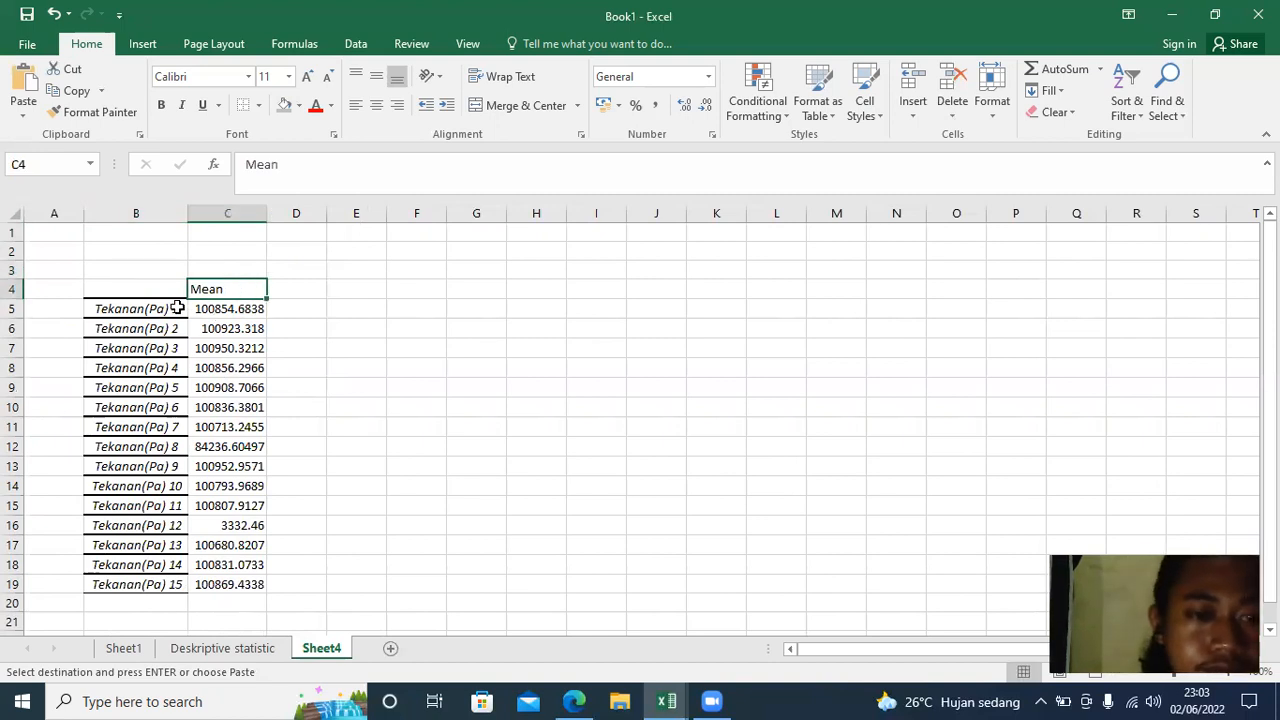
pyautogui.click(132, 287)
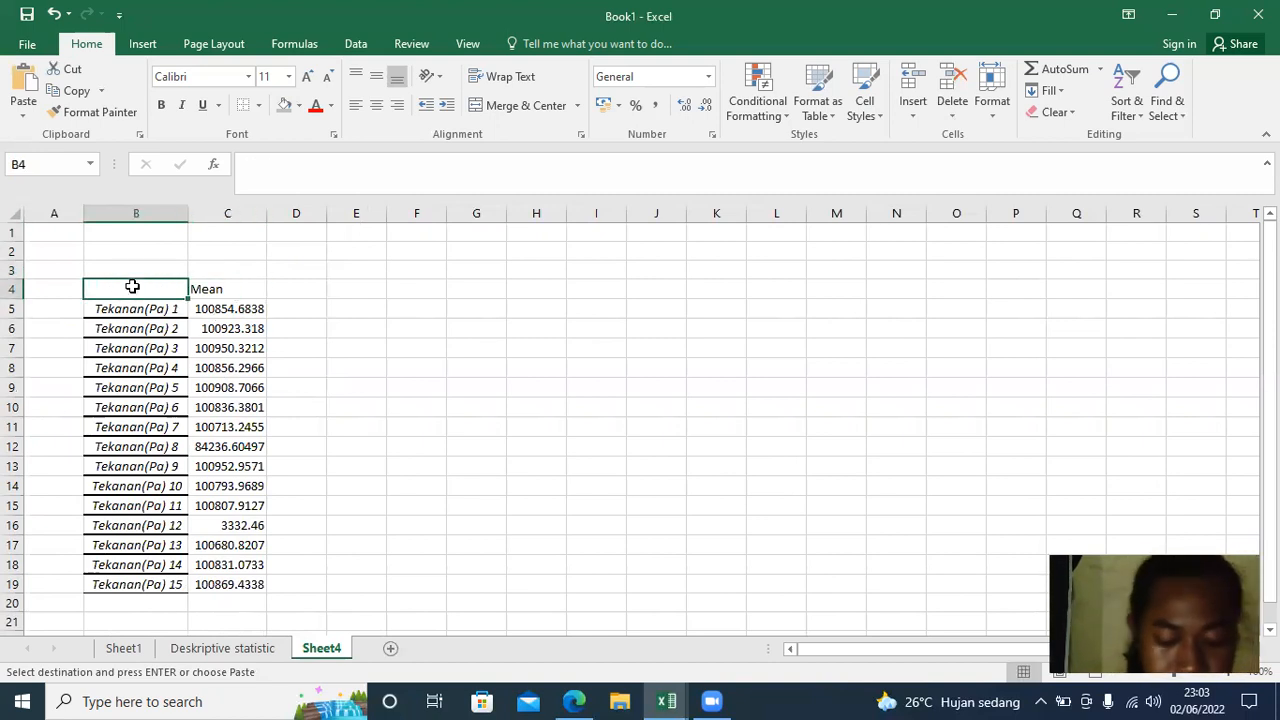
pyautogui.hotkey('shift', 'Right')
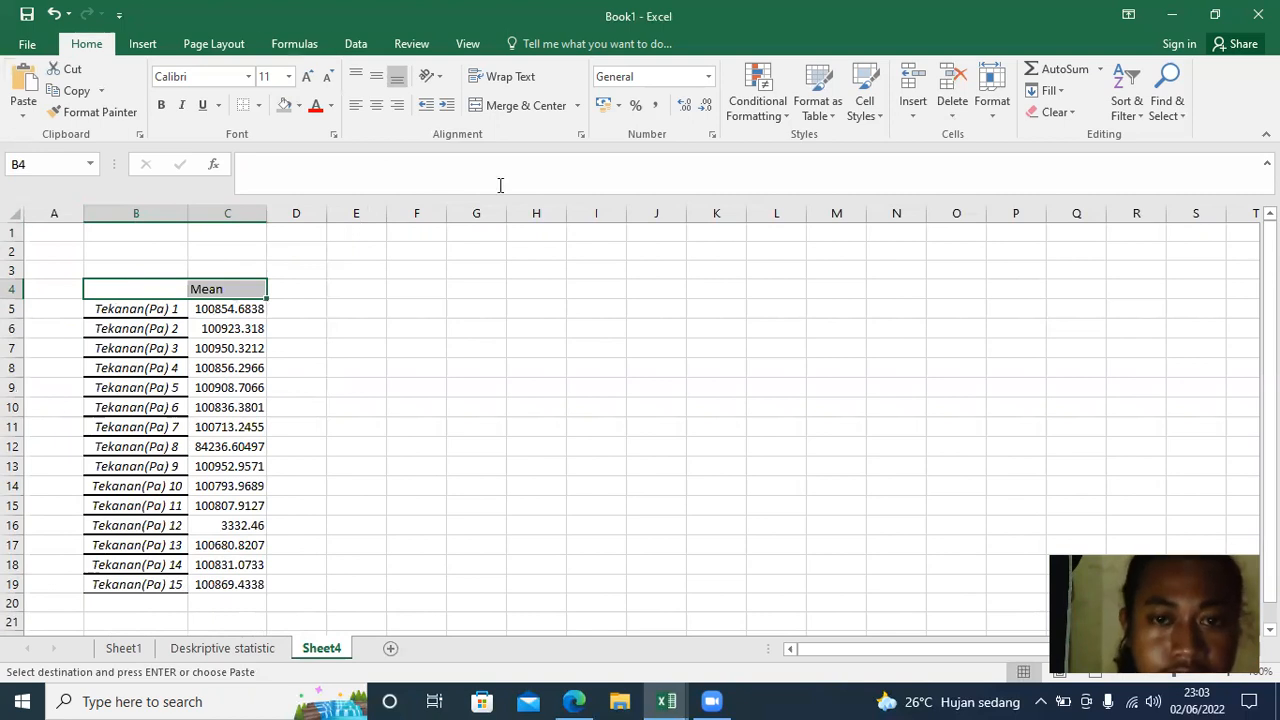
pyautogui.click(498, 105)
pyautogui.click(305, 387)
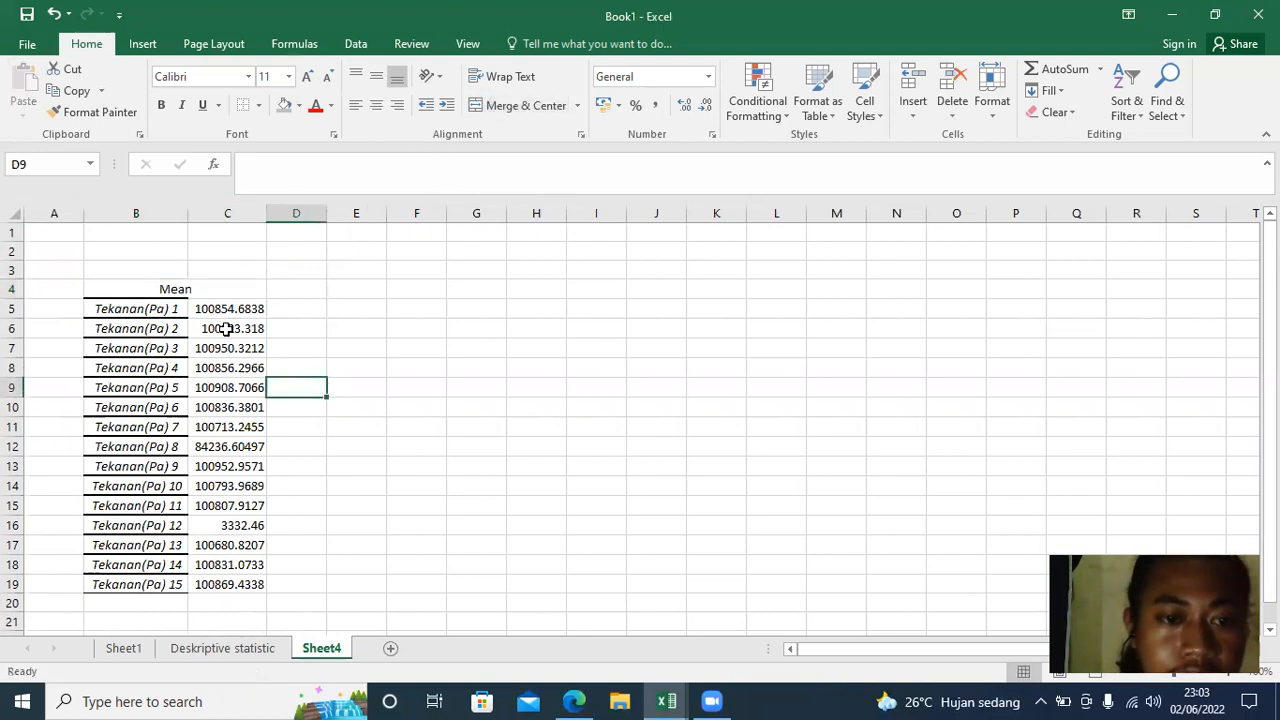
pyautogui.click(234, 309)
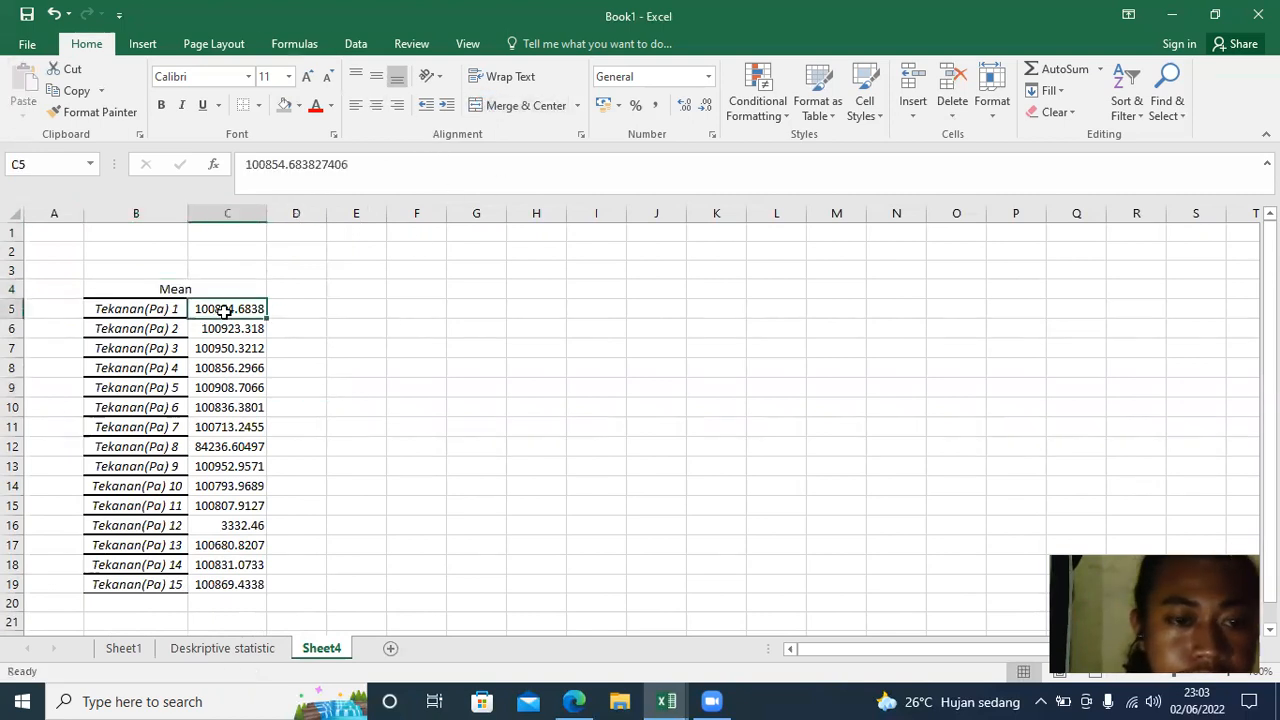
pyautogui.click(143, 309)
pyautogui.click(229, 309)
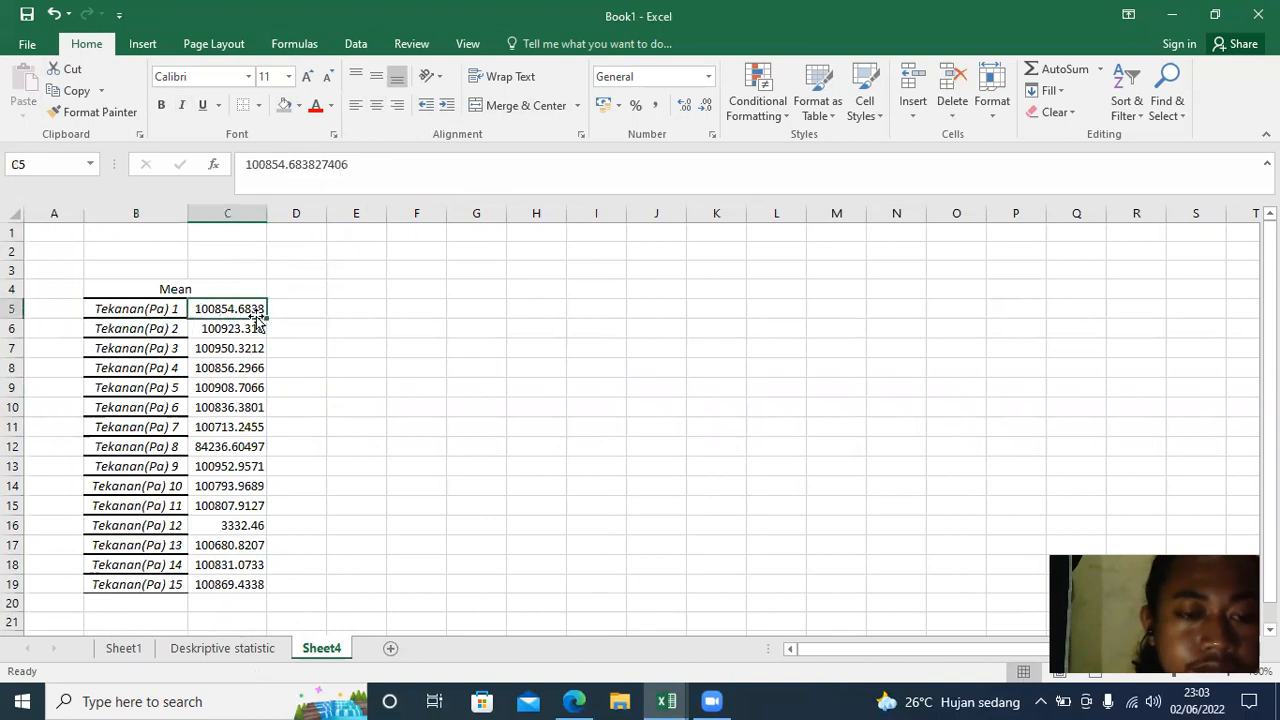
pyautogui.click(136, 312)
pyautogui.click(250, 312)
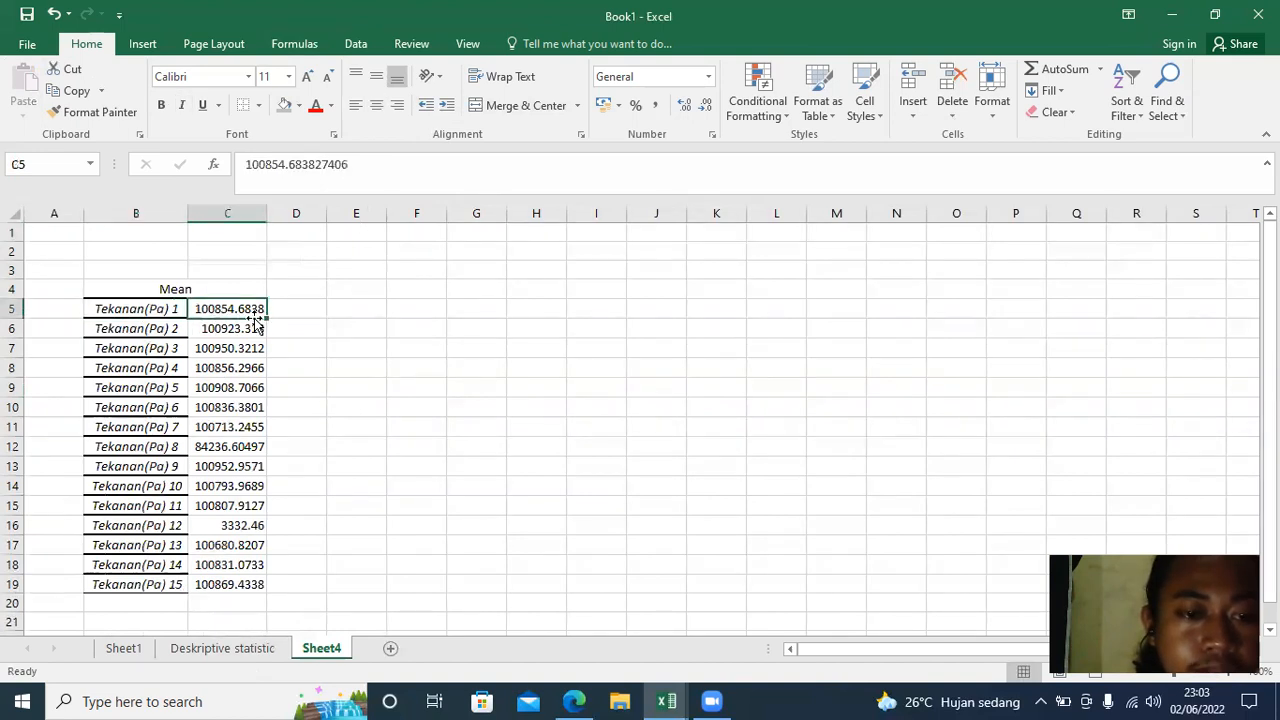
pyautogui.click(146, 311)
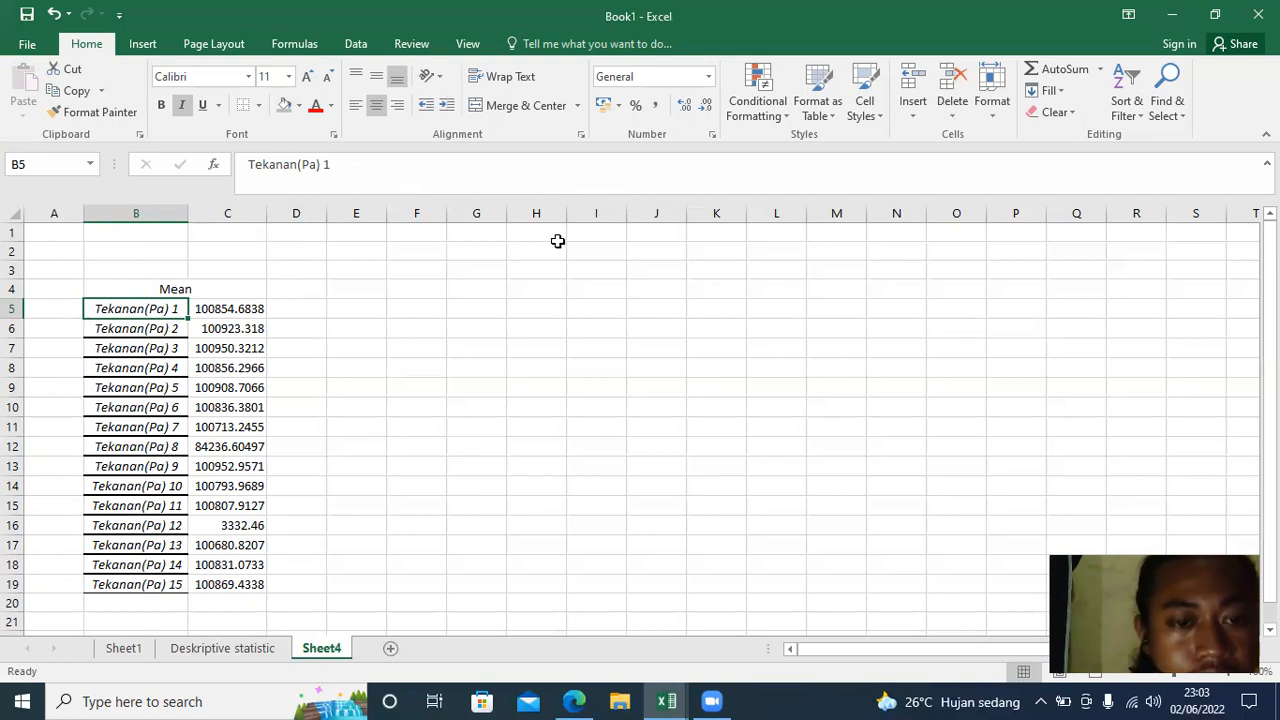
# - Sort the mean values in C5:C19 from smallest to largest, expanding the selection to include the Tekanan(Pa) labels
pyautogui.click(256, 313)
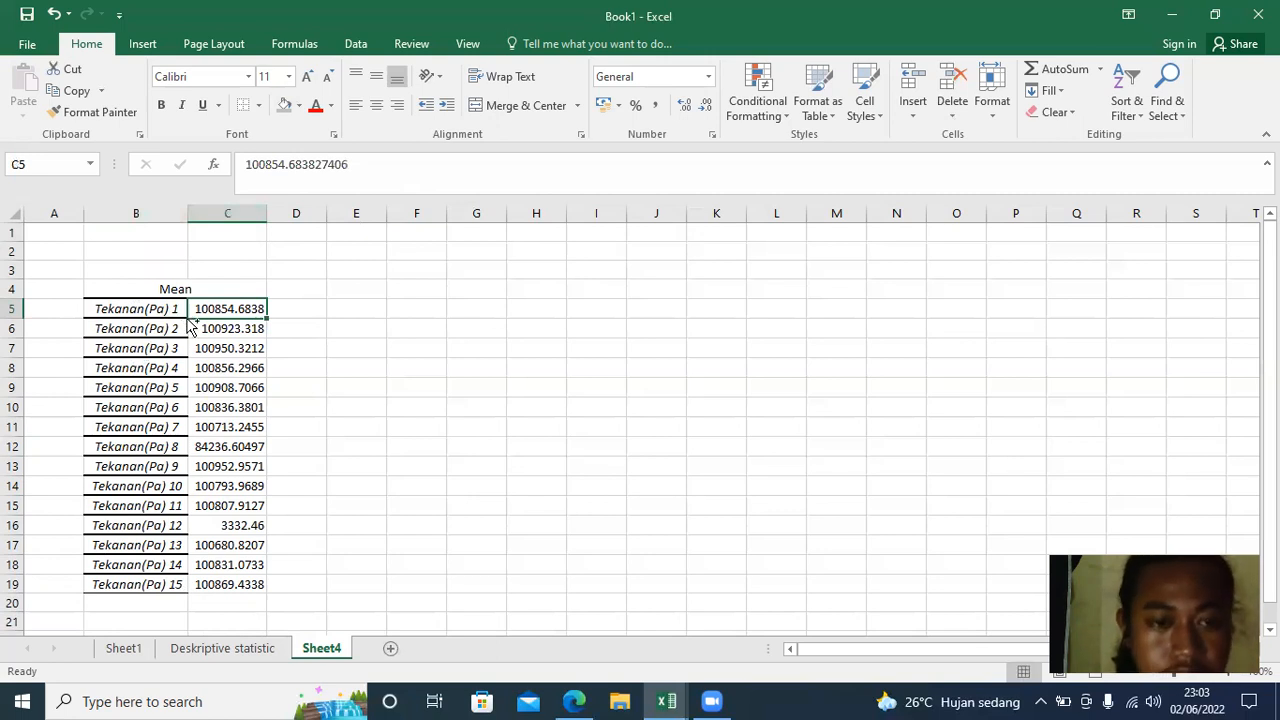
pyautogui.hotkey('ctrl', 'shift', 'Down')
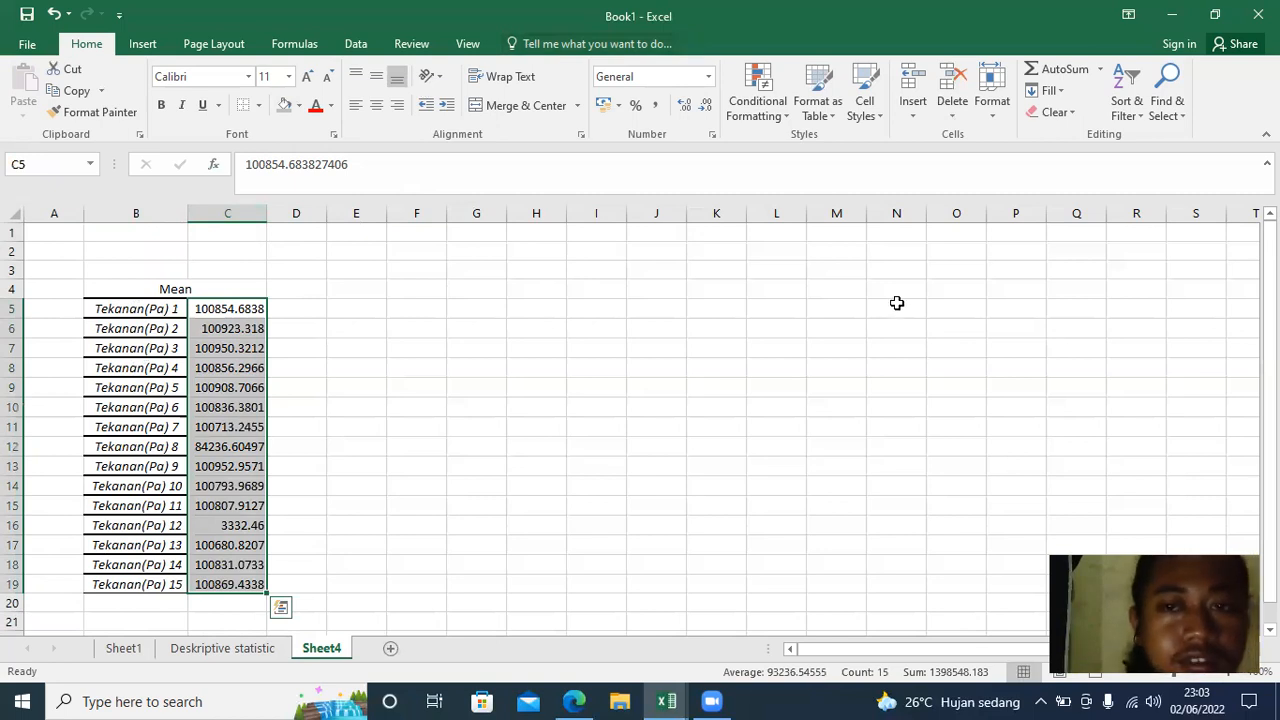
pyautogui.click(992, 125)
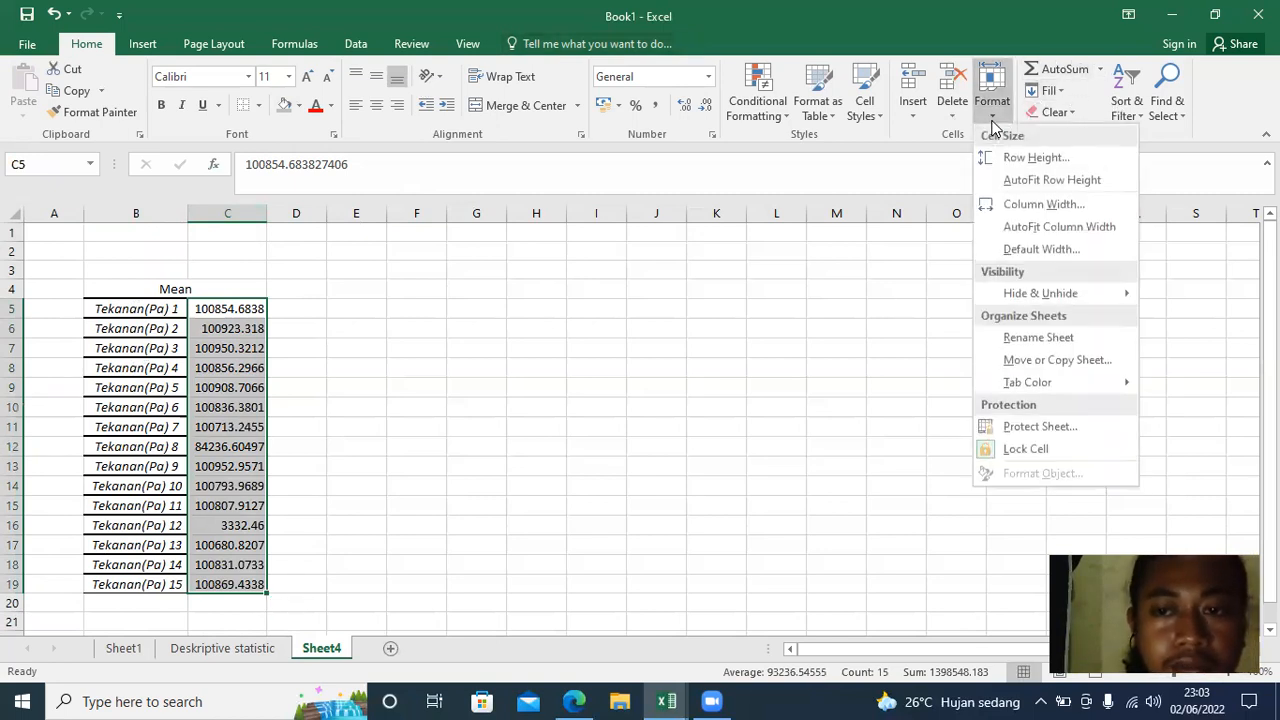
pyautogui.click(912, 118)
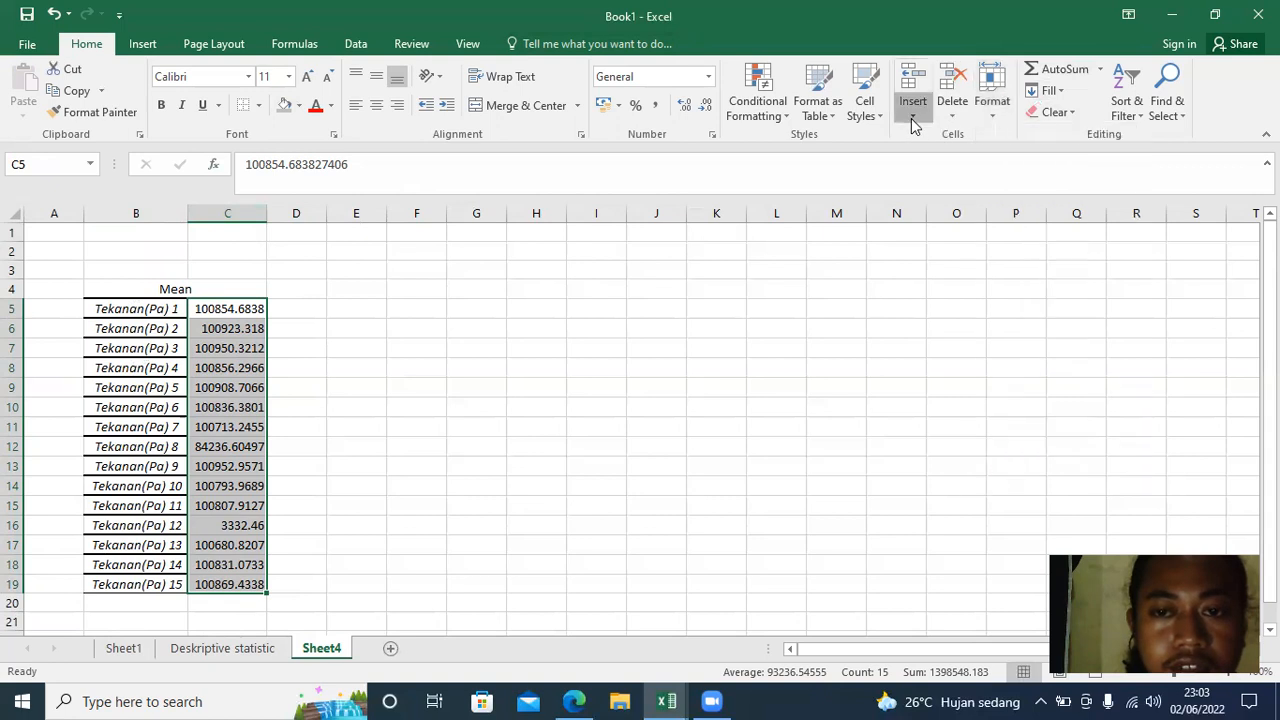
pyautogui.click(1126, 112)
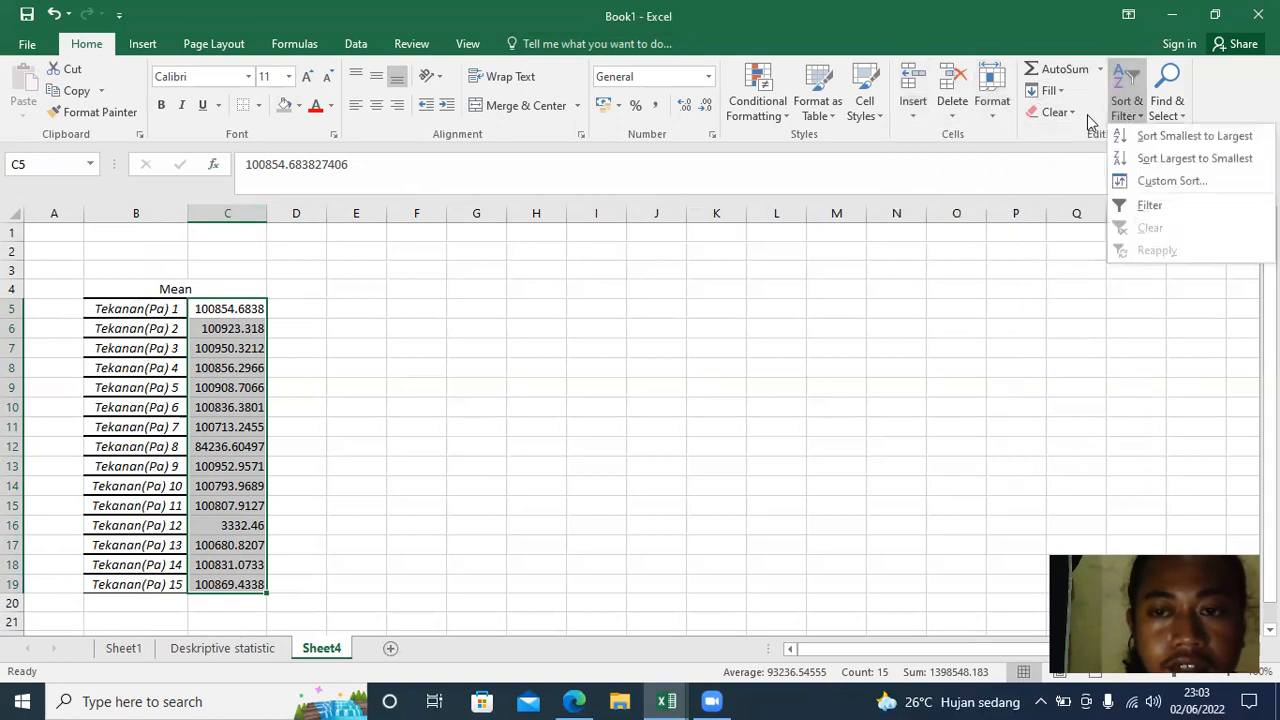
pyautogui.click(1182, 140)
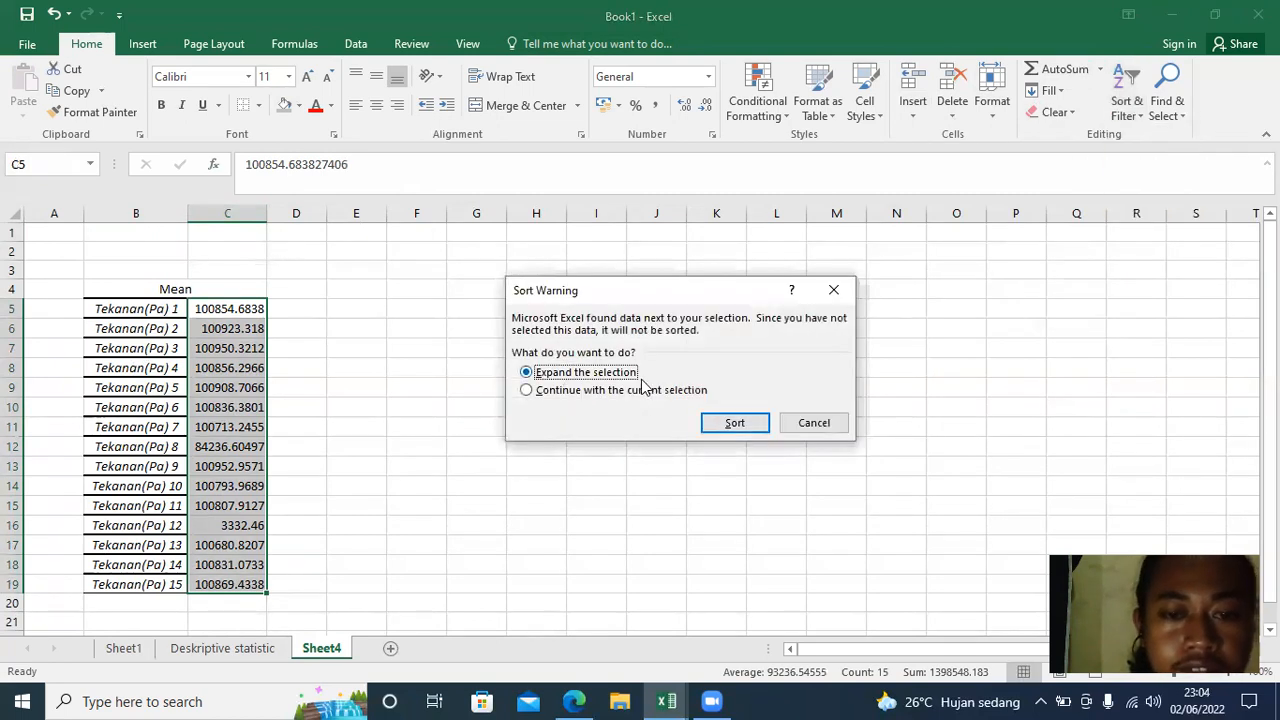
pyautogui.click(722, 423)
pyautogui.click(276, 352)
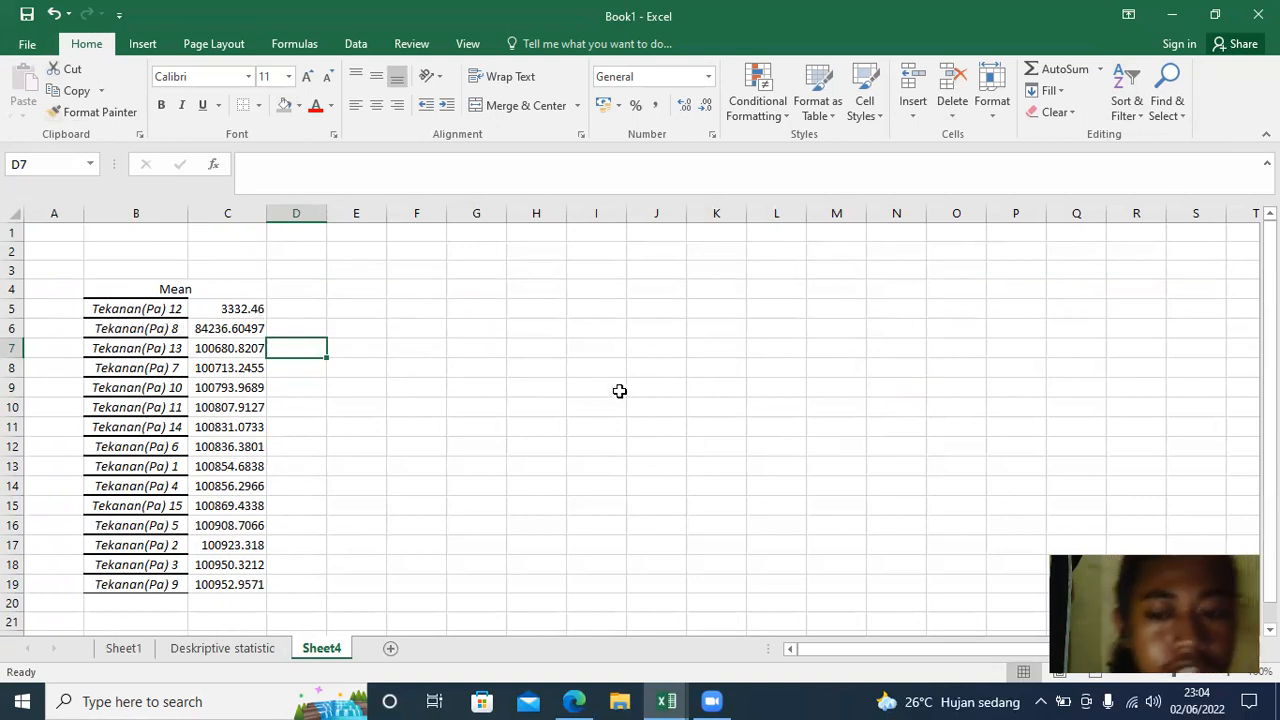
# - Remove the borders from the Tekanan(Pa) labels in B5:B19
pyautogui.click(95, 308)
pyautogui.click(231, 347)
pyautogui.click(121, 315)
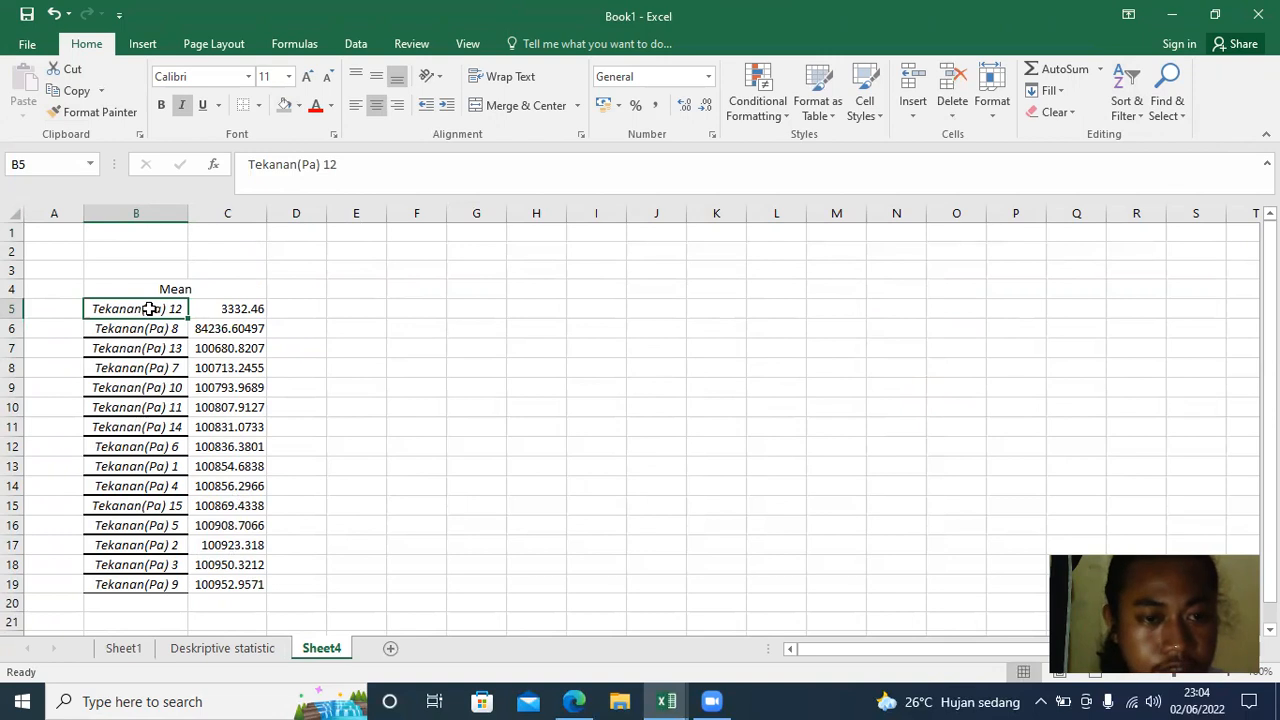
pyautogui.hotkey('shift', 'Down')
pyautogui.hotkey('shift', 'Down')
pyautogui.hotkey('shift', 'Down')
pyautogui.hotkey('shift', 'Down')
pyautogui.hotkey('shift', 'Down')
pyautogui.hotkey('shift', 'Down')
pyautogui.hotkey('shift', 'Down')
pyautogui.hotkey('shift', 'Down')
pyautogui.hotkey('shift', 'Down')
pyautogui.hotkey('shift', 'Down')
pyautogui.hotkey('shift', 'Down')
pyautogui.hotkey('shift', 'Down')
pyautogui.hotkey('shift', 'Down')
pyautogui.hotkey('shift', 'Down')
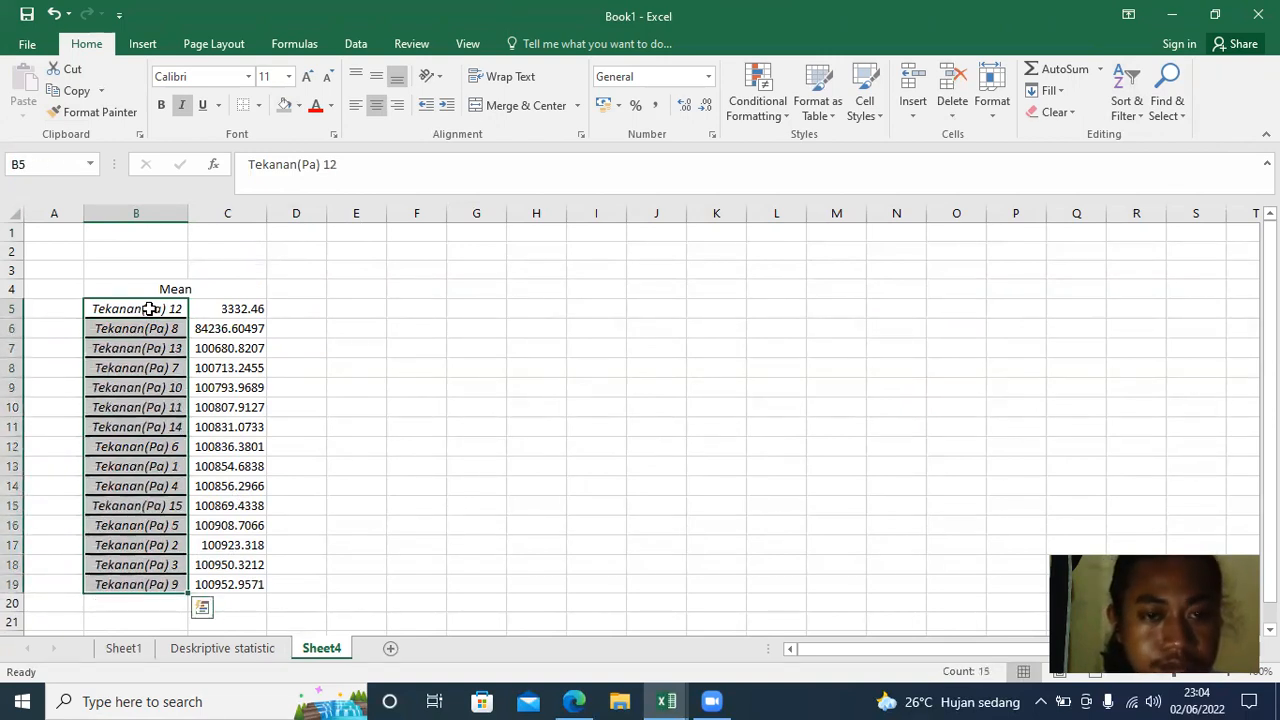
pyautogui.click(243, 106)
pyautogui.click(243, 403)
# - Copy the Tekanan(Pa) labels and means in B5:C19 and paste them transposed starting at cell D3
pyautogui.moveTo(138, 313); pyautogui.dragTo(240, 567)
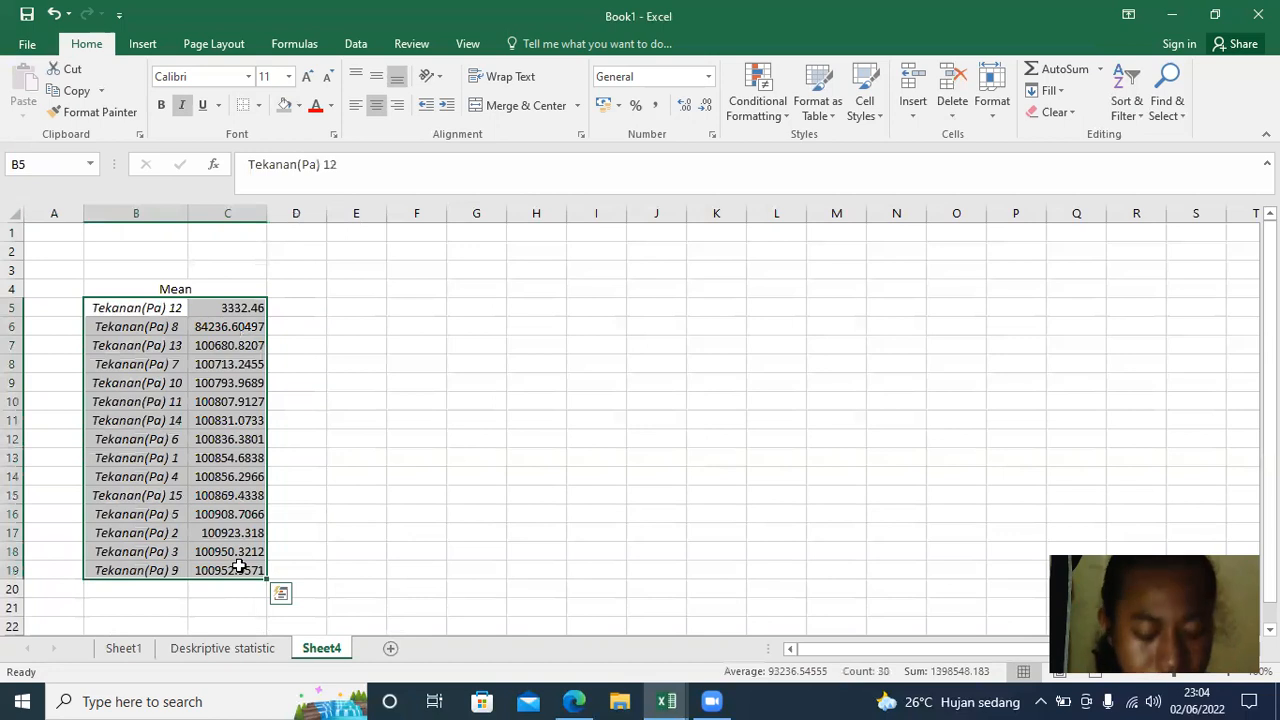
pyautogui.hotkey('ctrl', 'c')
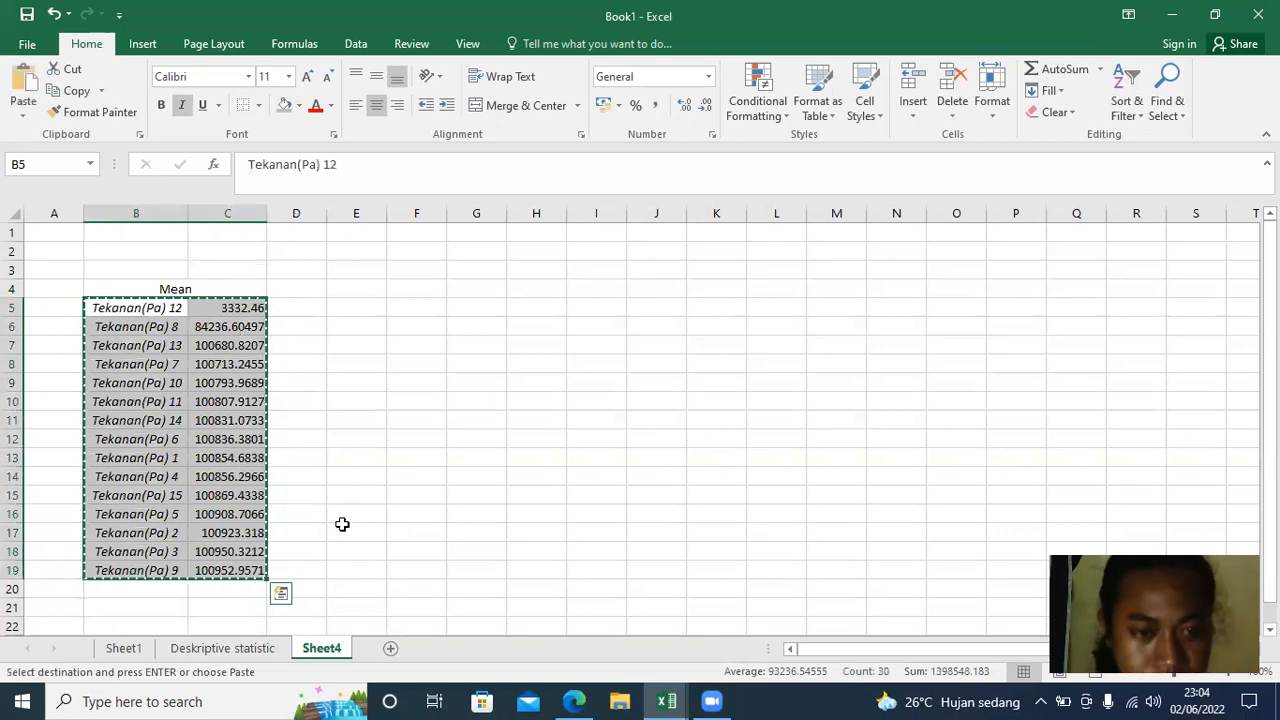
pyautogui.click(348, 311)
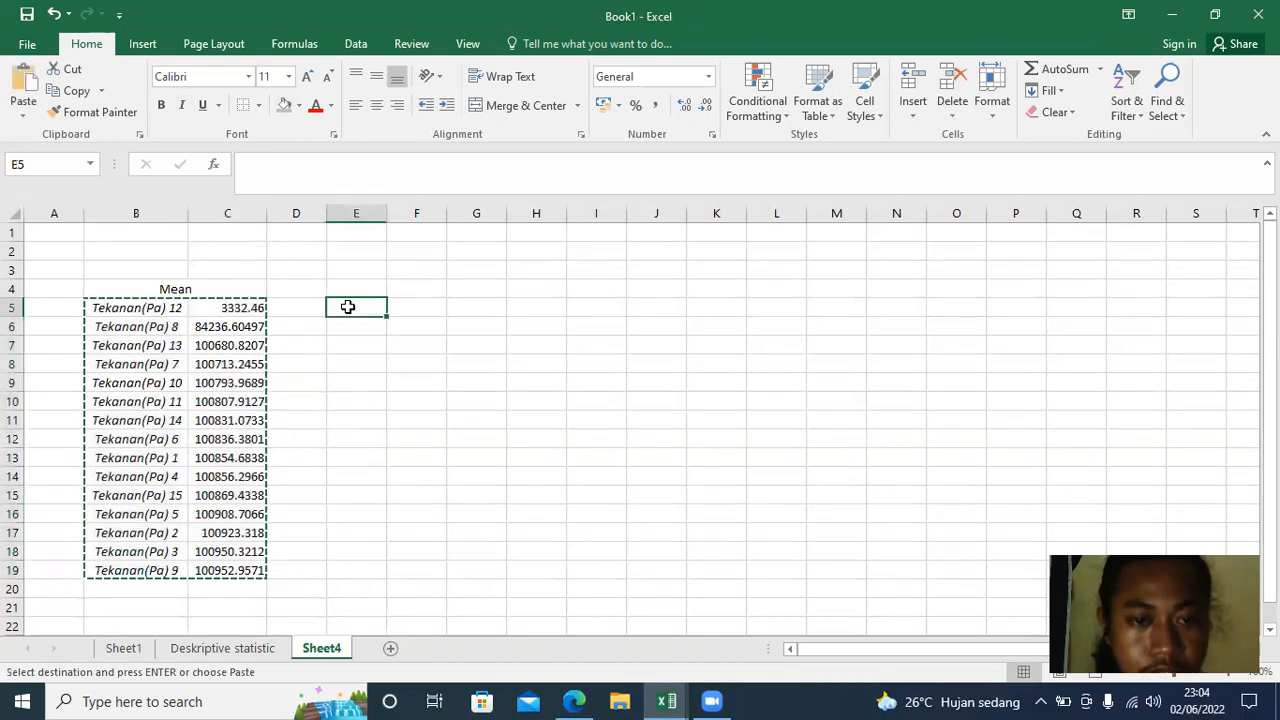
pyautogui.click(412, 314)
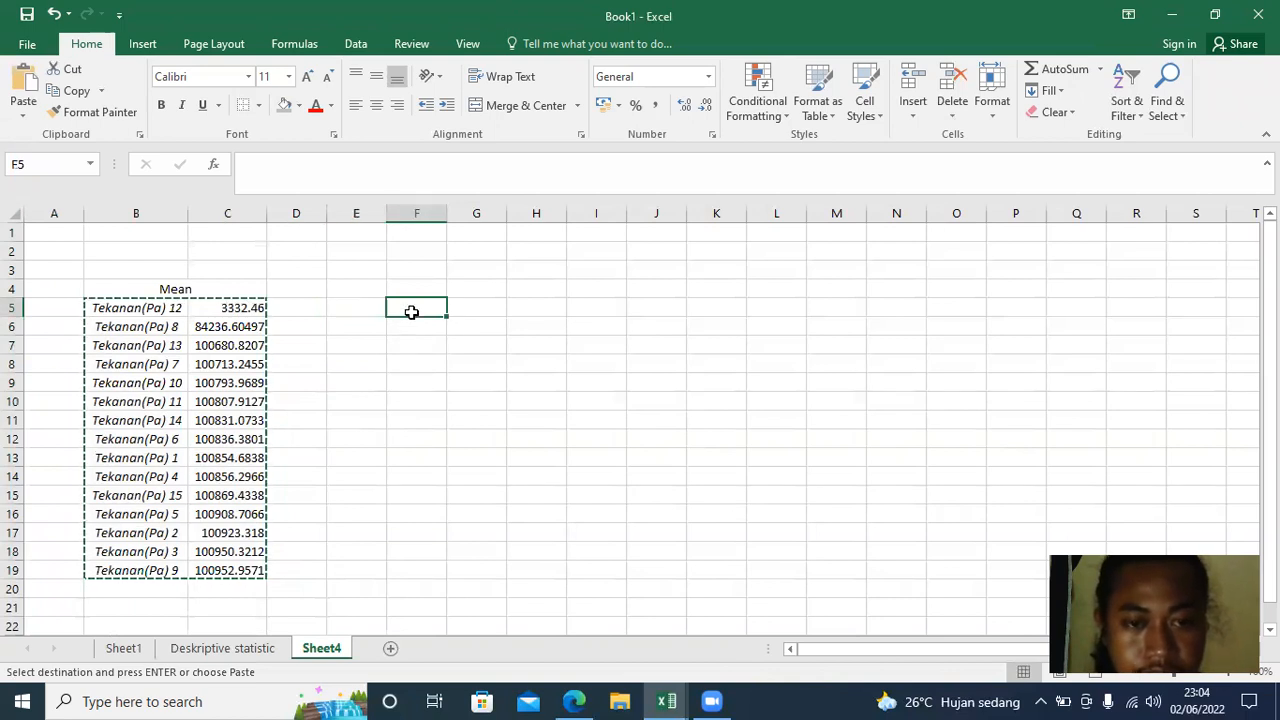
pyautogui.click(296, 291)
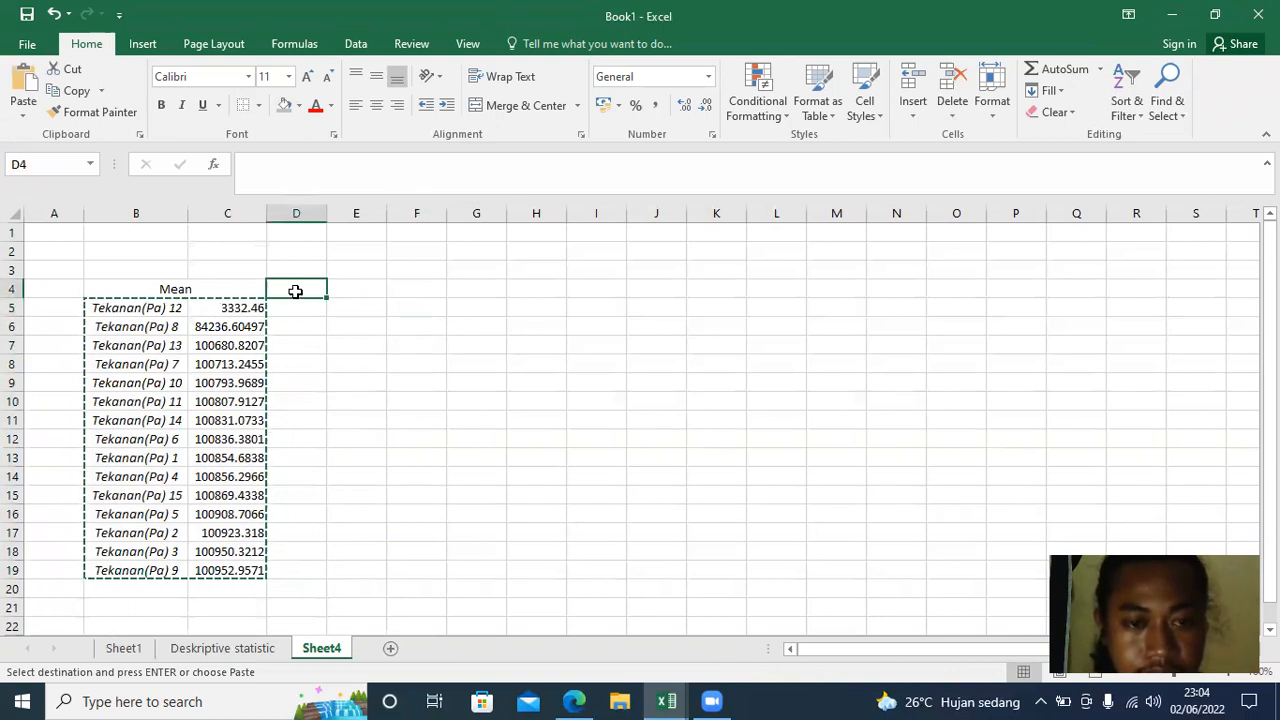
pyautogui.click(289, 272)
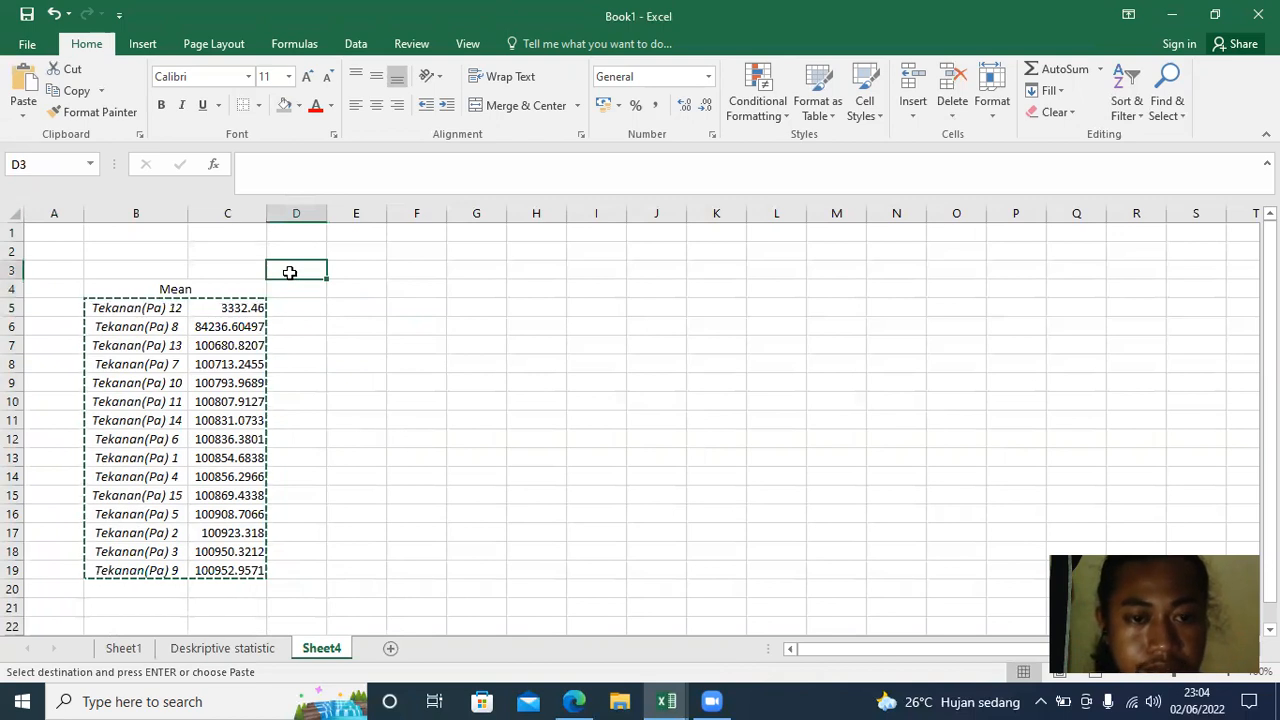
pyautogui.rightClick(289, 272)
pyautogui.moveTo(400, 374)
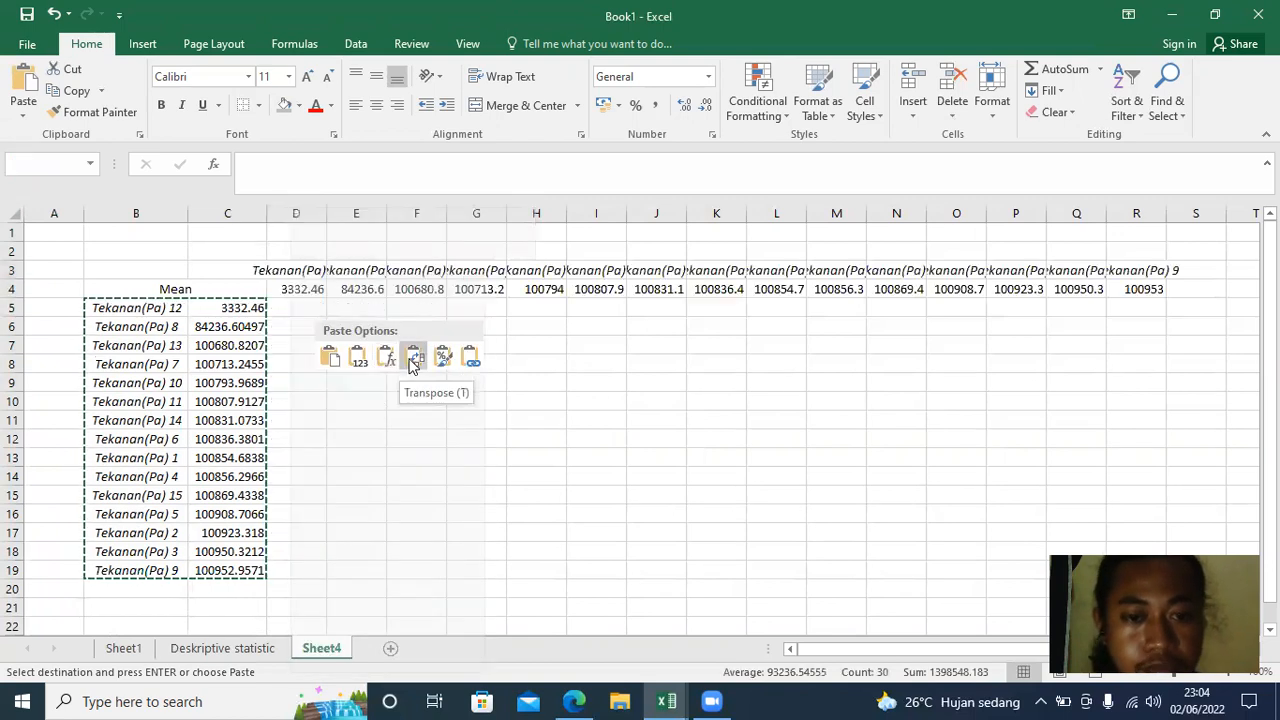
pyautogui.click(412, 360)
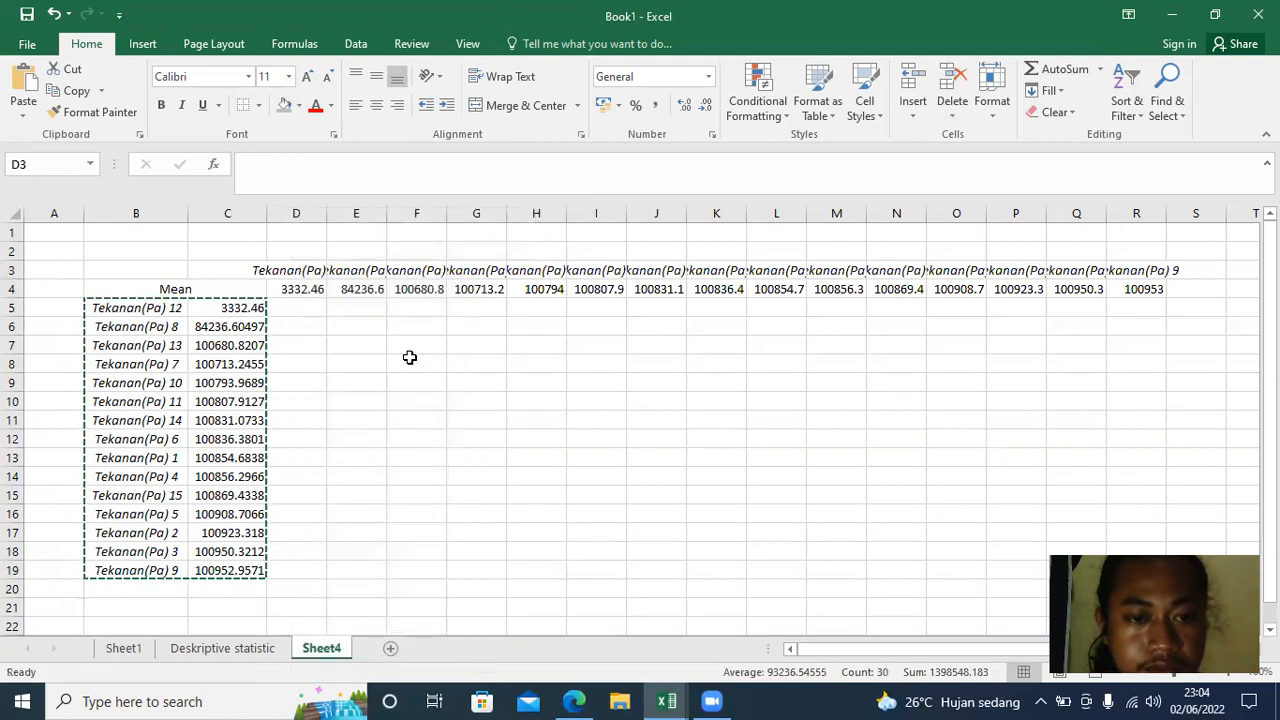
pyautogui.click(410, 362)
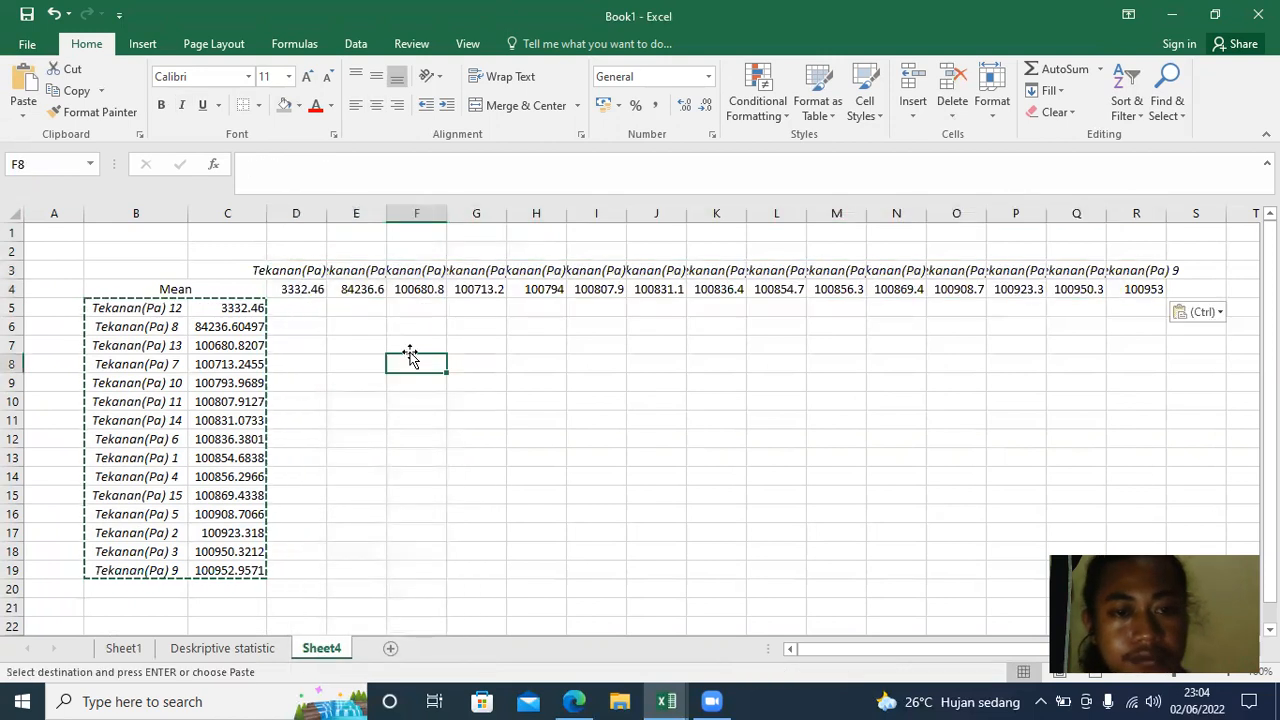
# - AutoFit the widths of columns D through R to the transposed Tekanan(Pa) labels and mean values
pyautogui.doubleClick(326, 218)
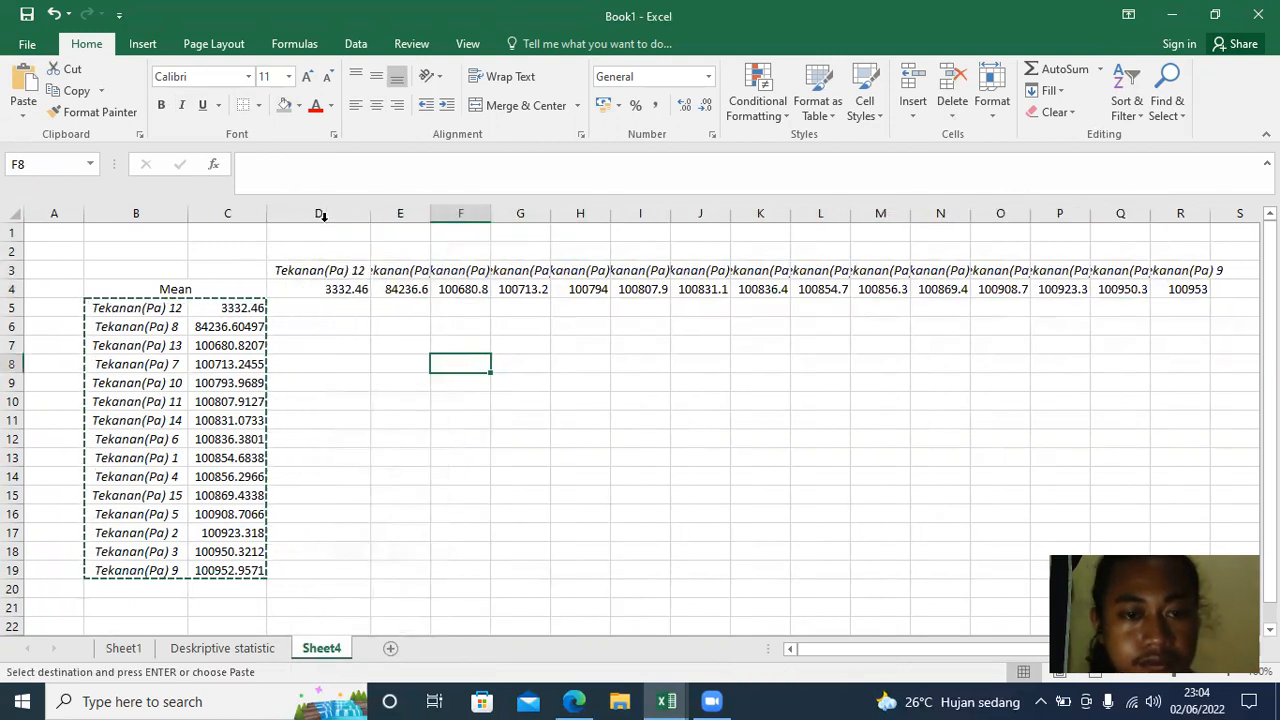
pyautogui.click(430, 230)
pyautogui.doubleClick(429, 214)
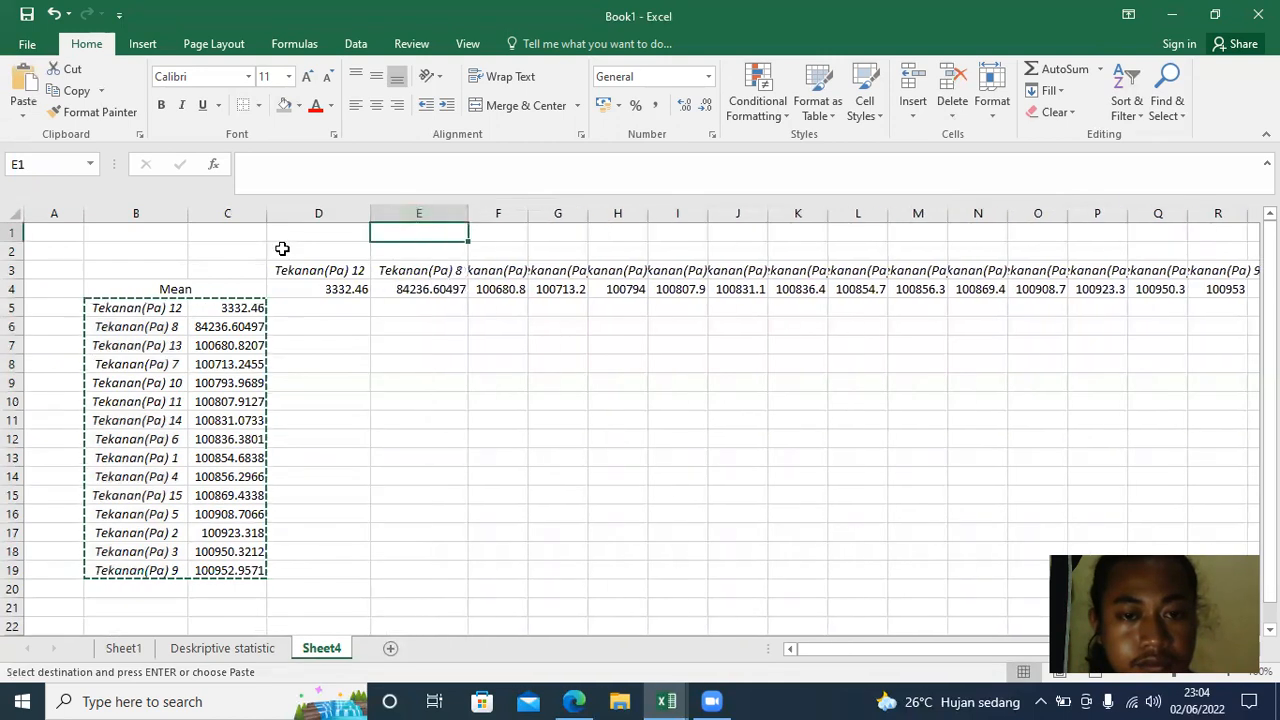
pyautogui.click(300, 270)
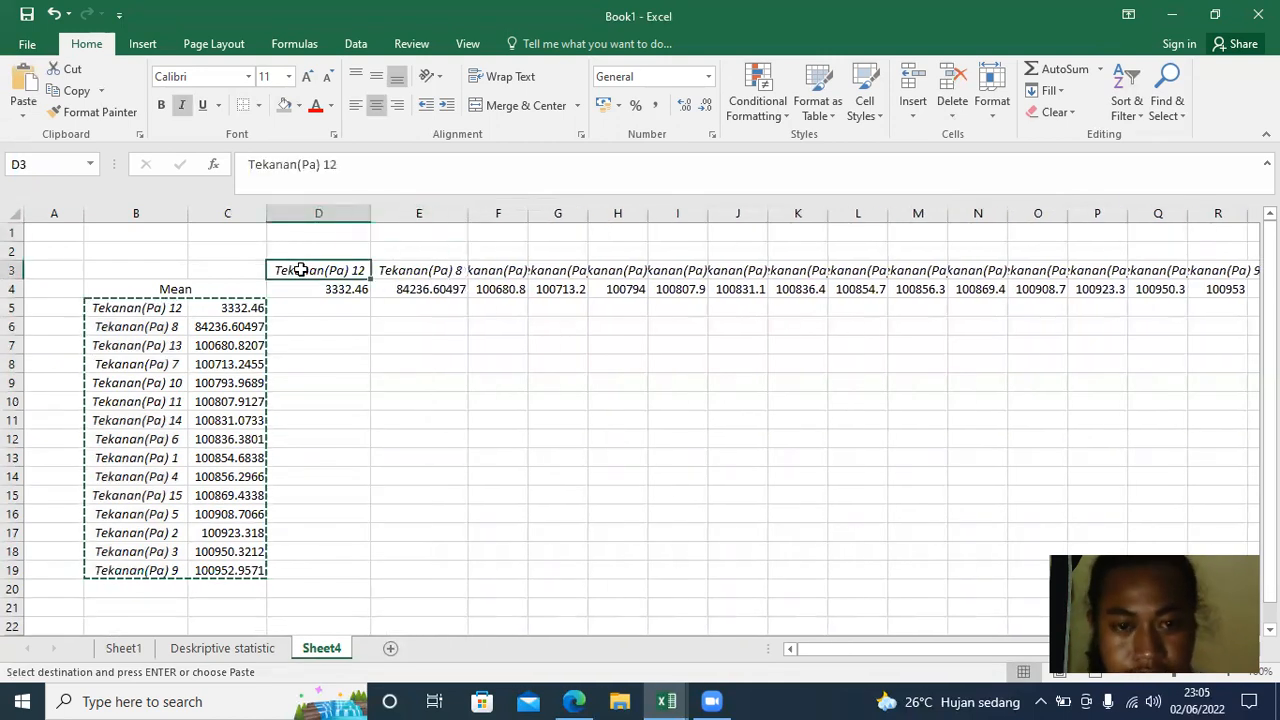
pyautogui.hotkey('ctrl', 'shift', 'Right')
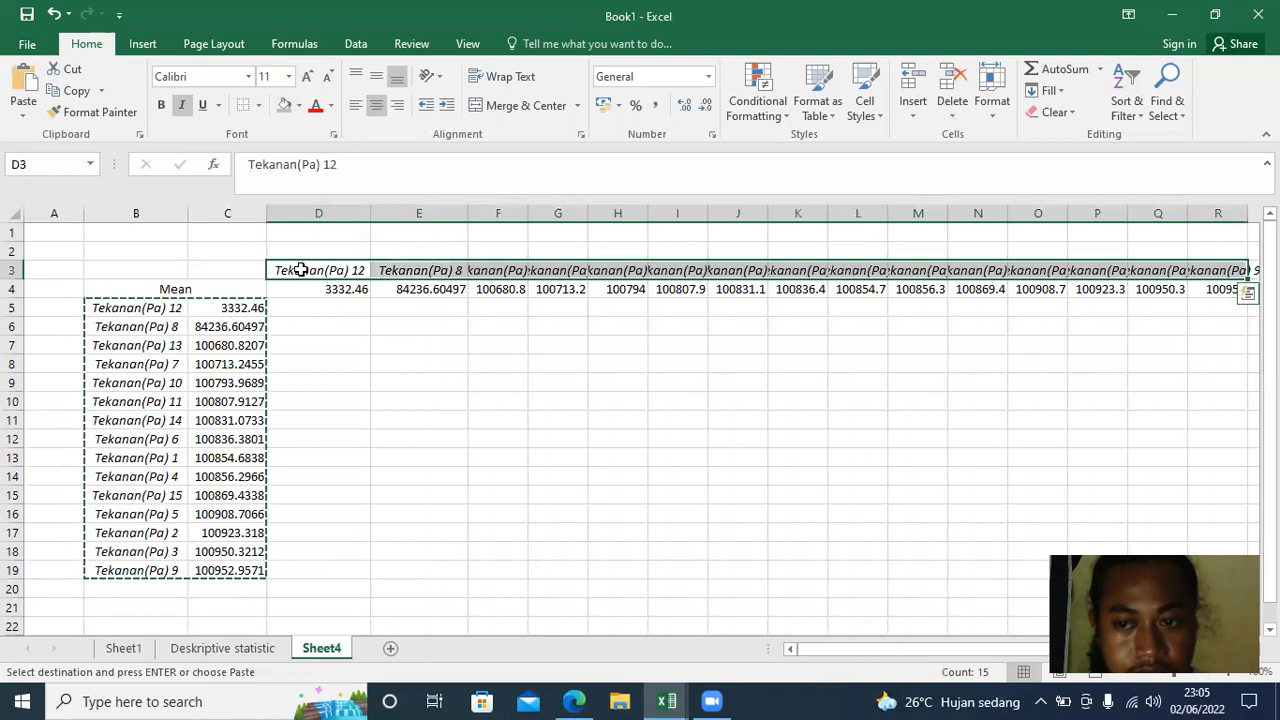
pyautogui.hotkey('shift', 'Down')
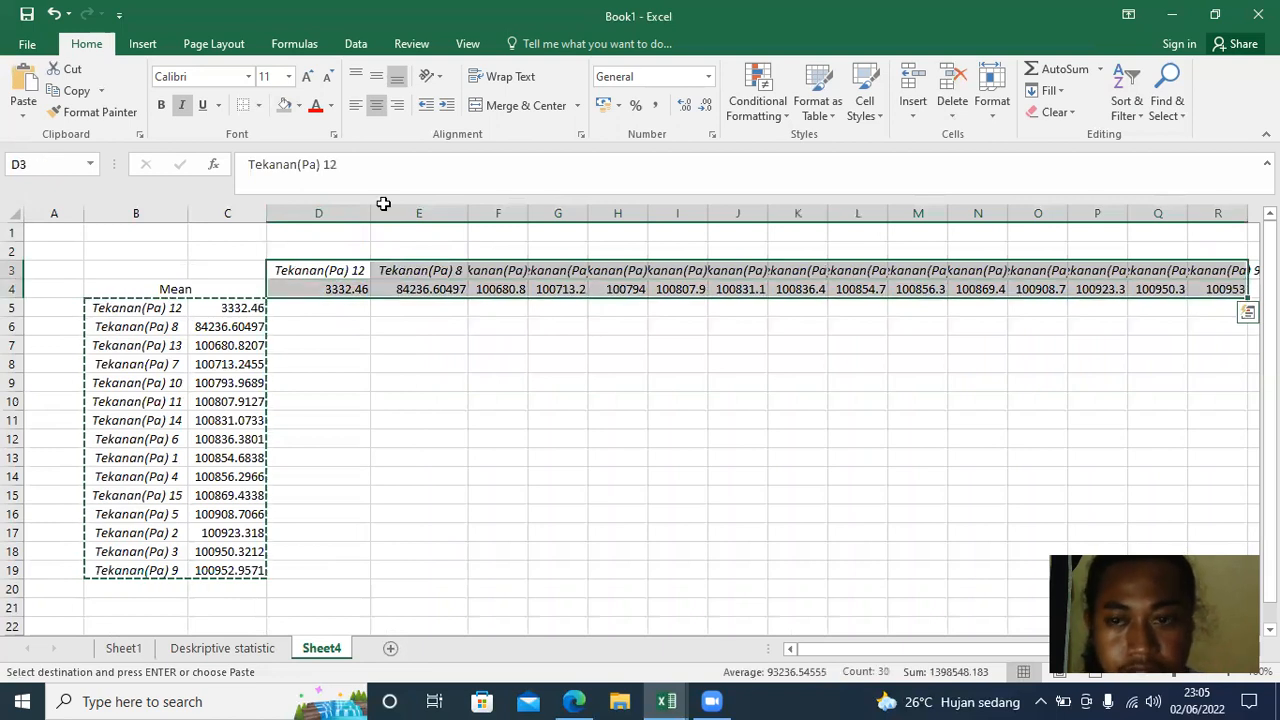
pyautogui.click(993, 108)
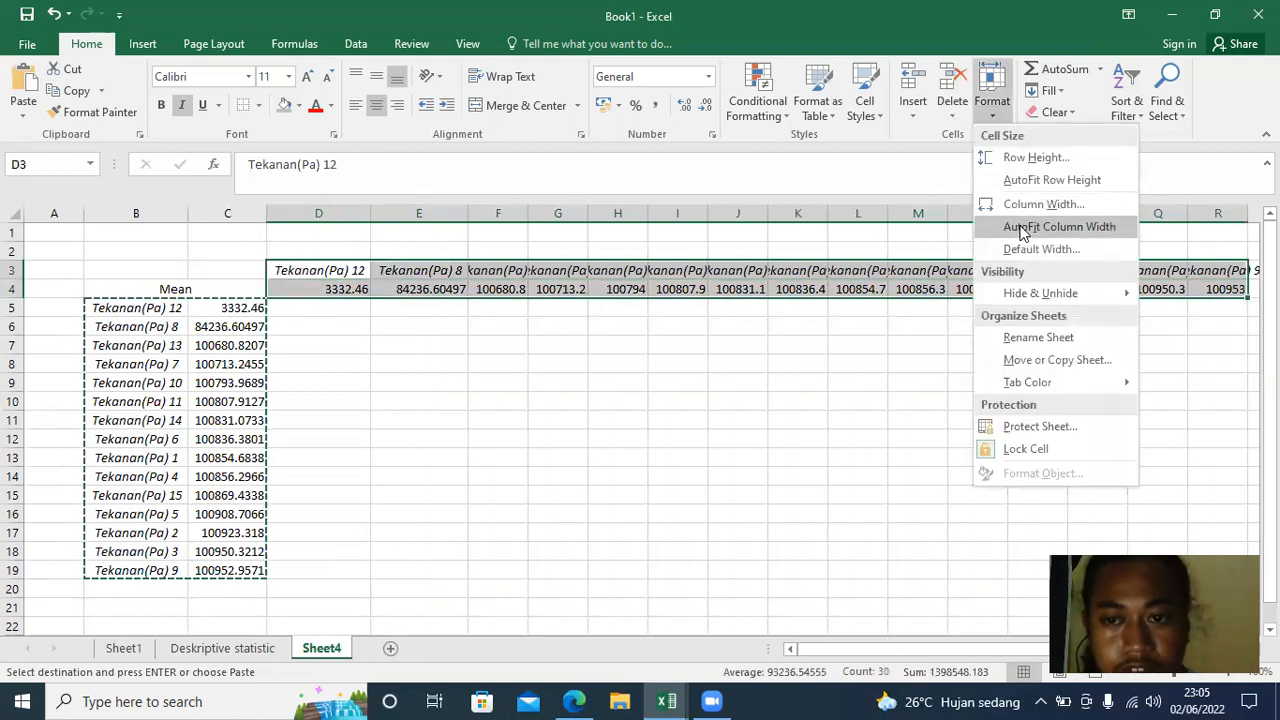
pyautogui.click(1020, 224)
pyautogui.click(971, 381)
pyautogui.moveTo(854, 649); pyautogui.dragTo(875, 652)
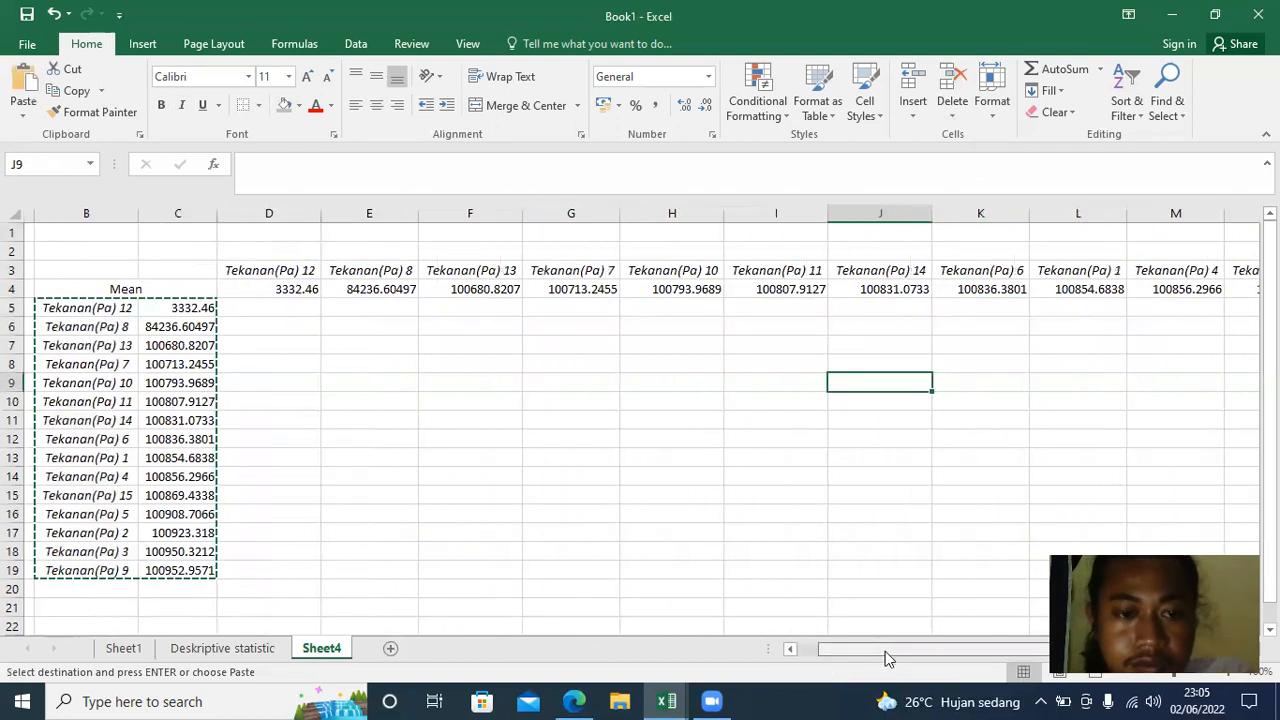
pyautogui.click(400, 302)
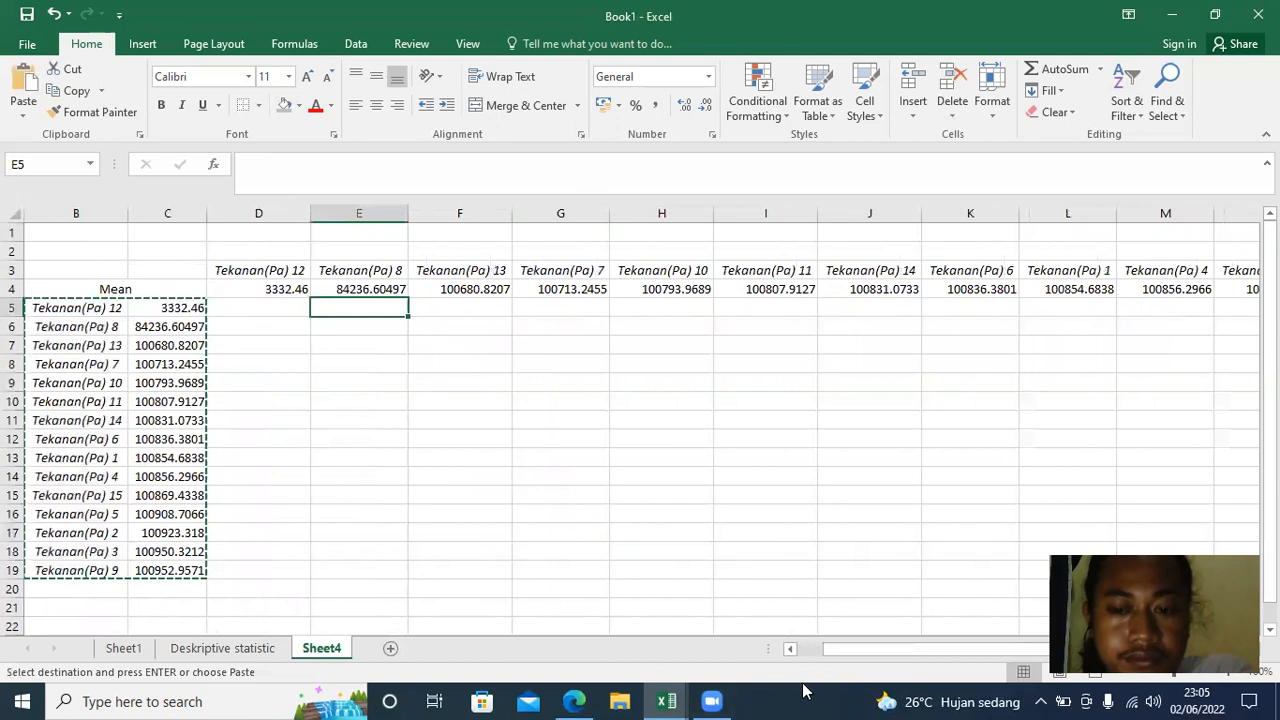
pyautogui.moveTo(853, 651)
pyautogui.mouseDown()
pyautogui.moveTo(877, 655)
pyautogui.moveTo(855, 649)
pyautogui.mouseUp()
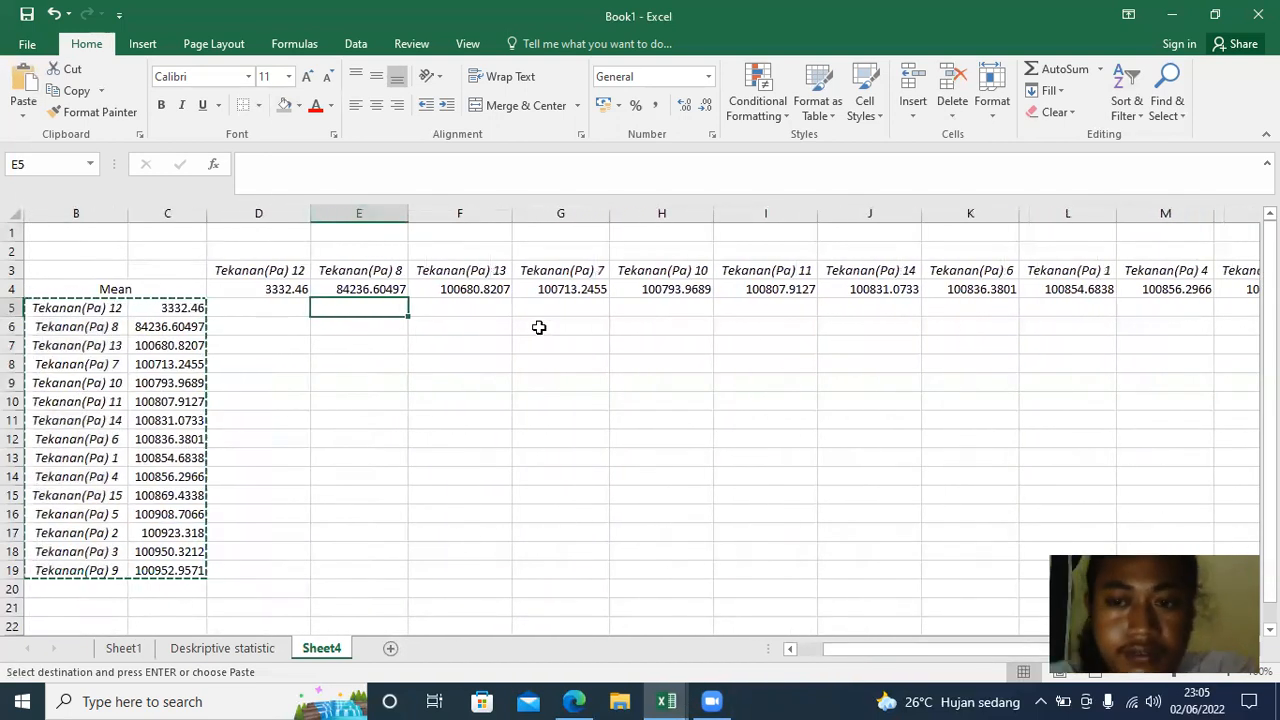
pyautogui.click(258, 319)
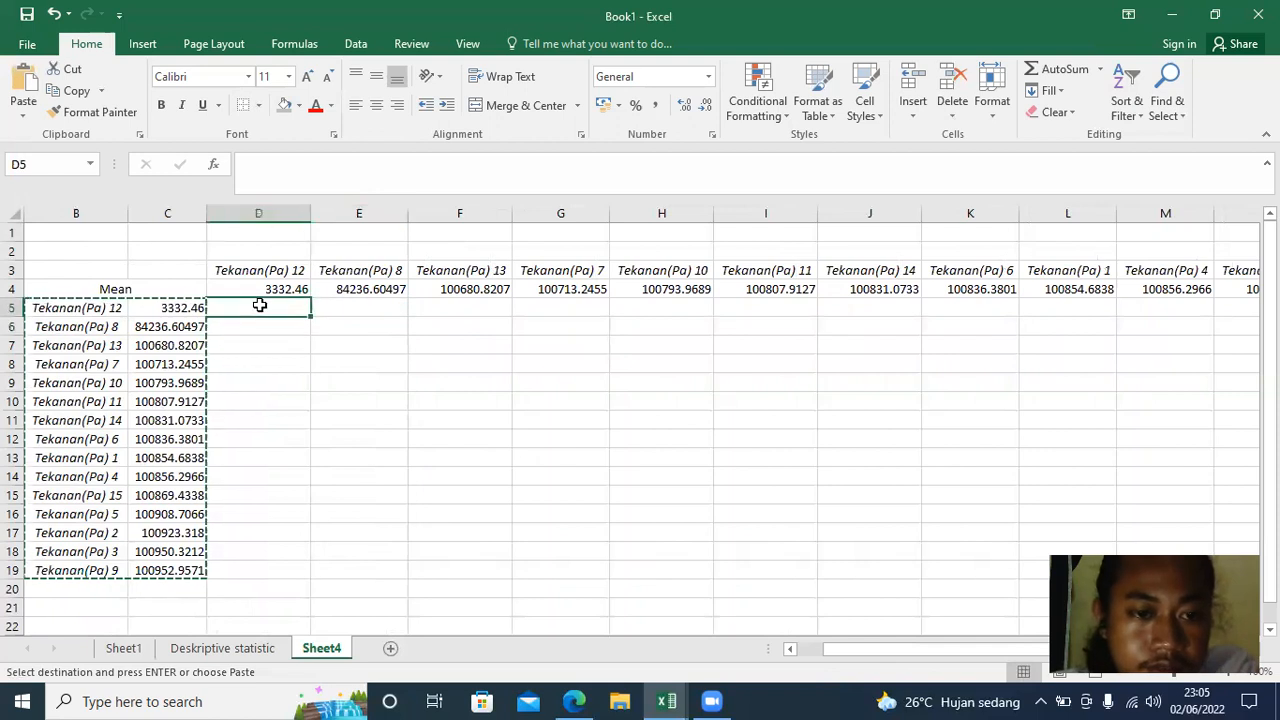
pyautogui.click(322, 316)
pyautogui.click(272, 321)
pyautogui.press('Escape')
pyautogui.click(107, 289)
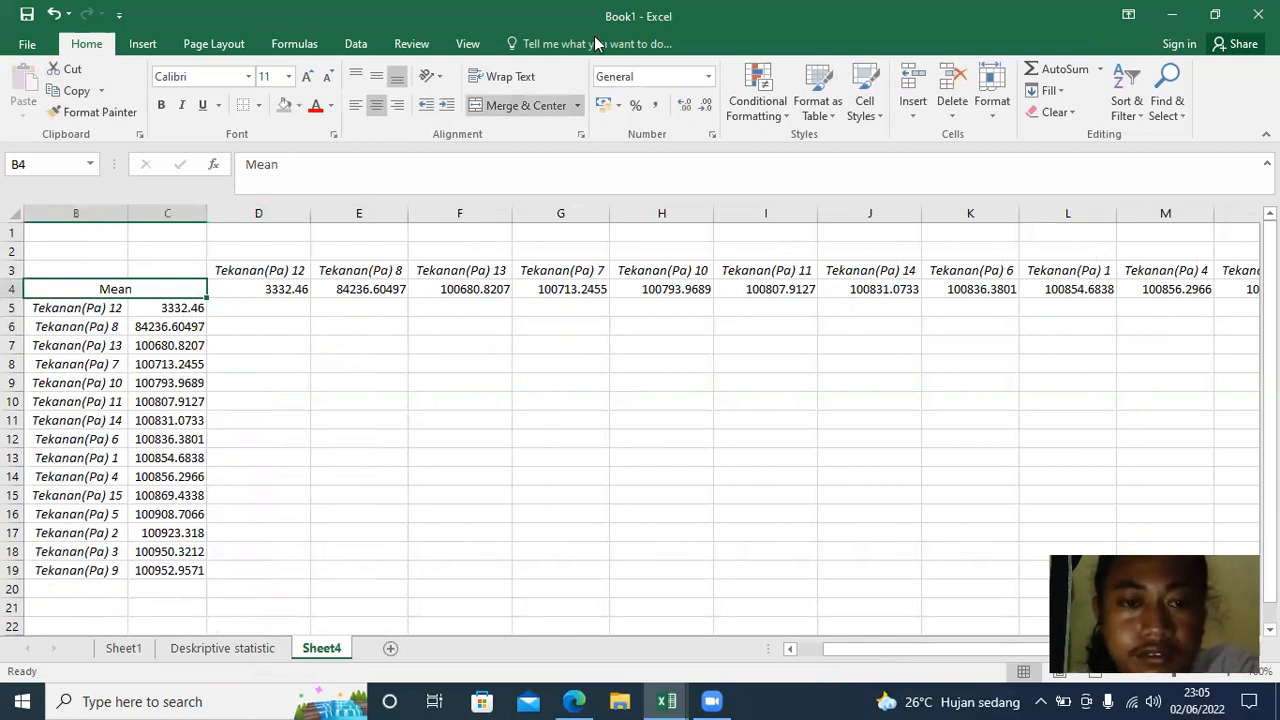
pyautogui.click(303, 310)
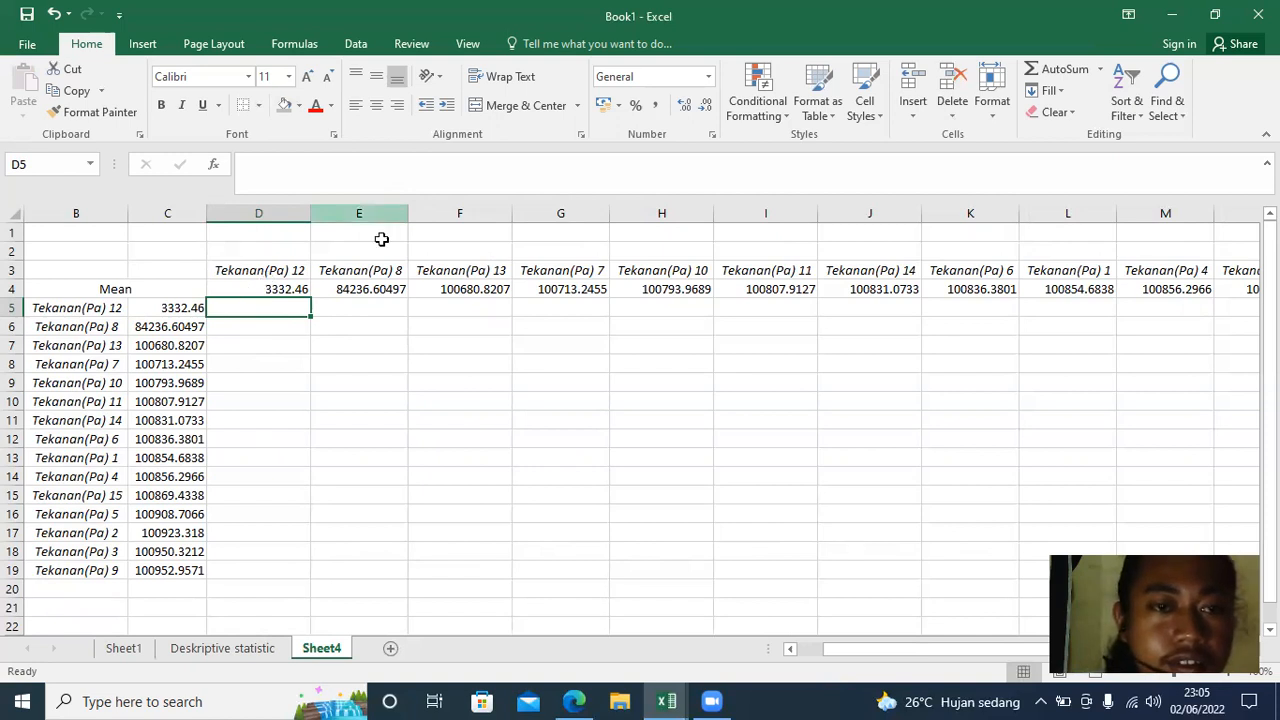
pyautogui.click(268, 284)
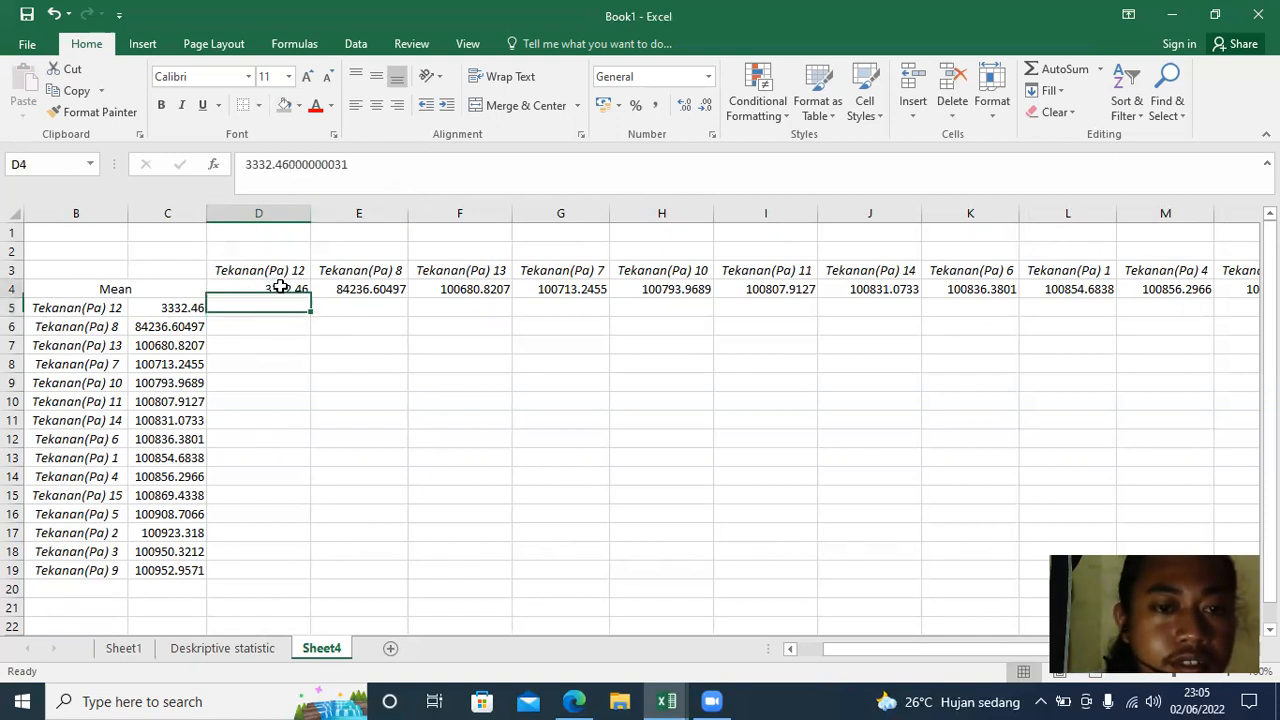
pyautogui.click(164, 312)
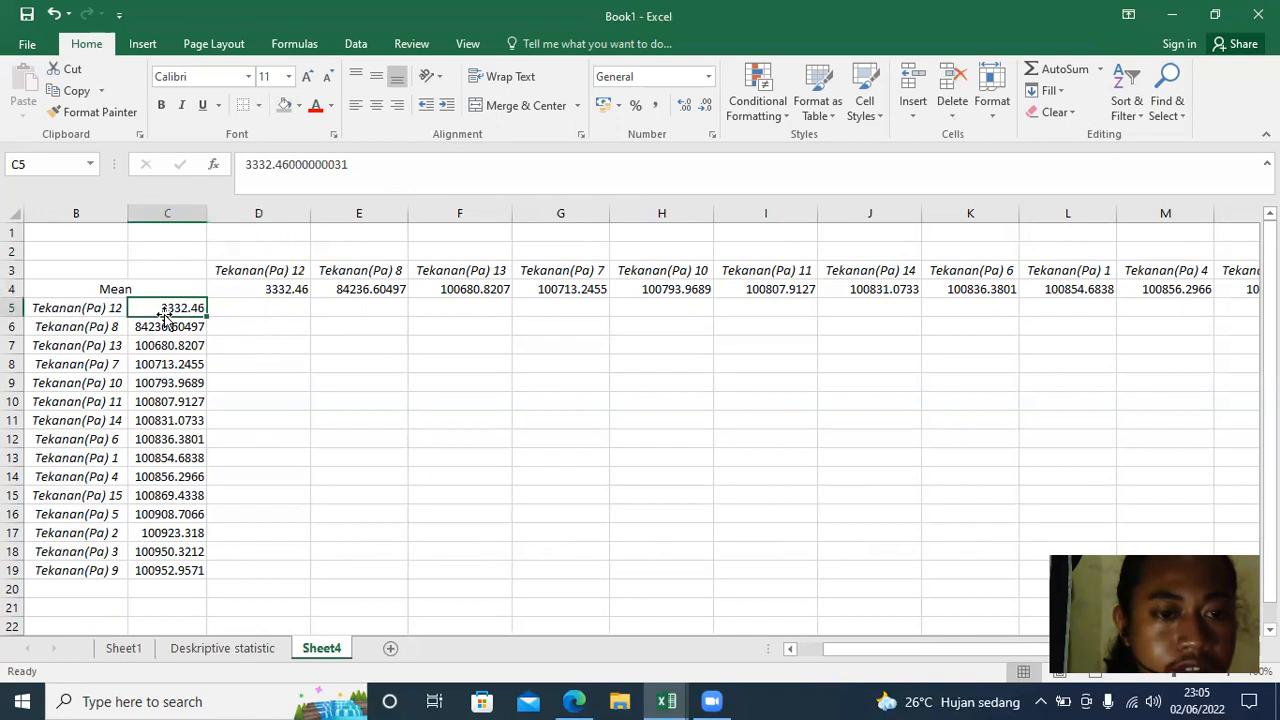
pyautogui.click(242, 312)
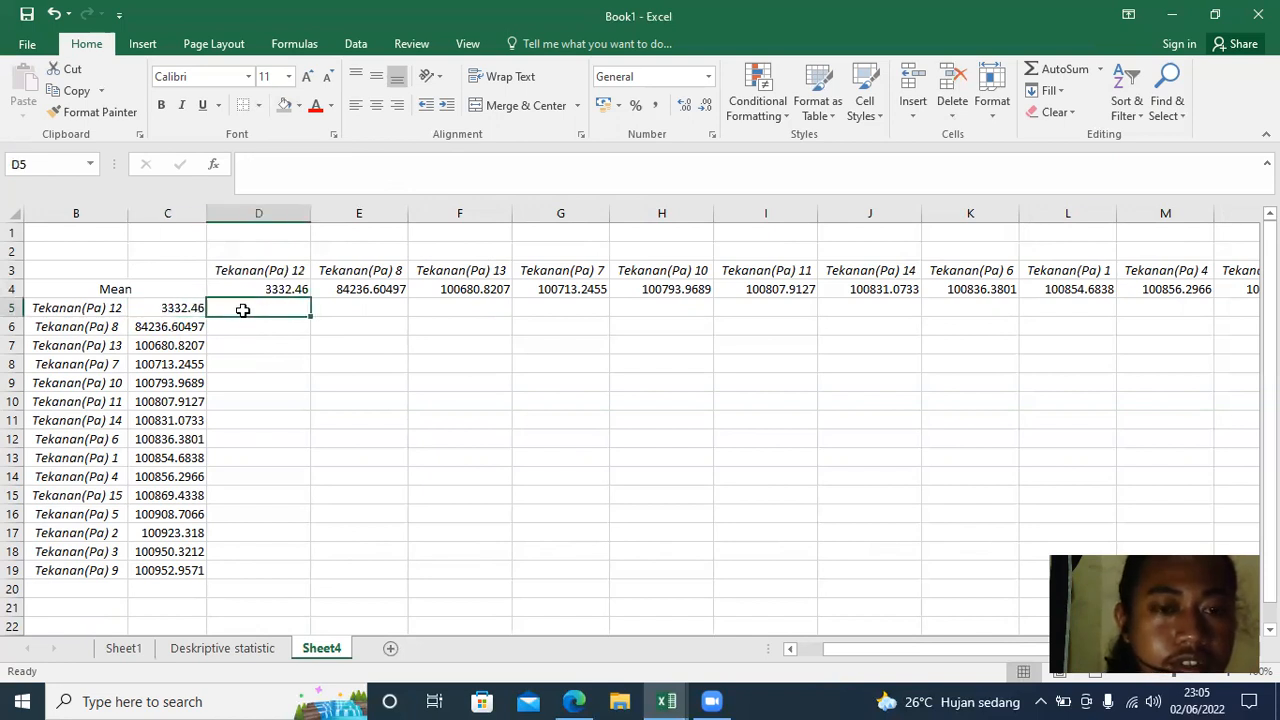
pyautogui.click(330, 106)
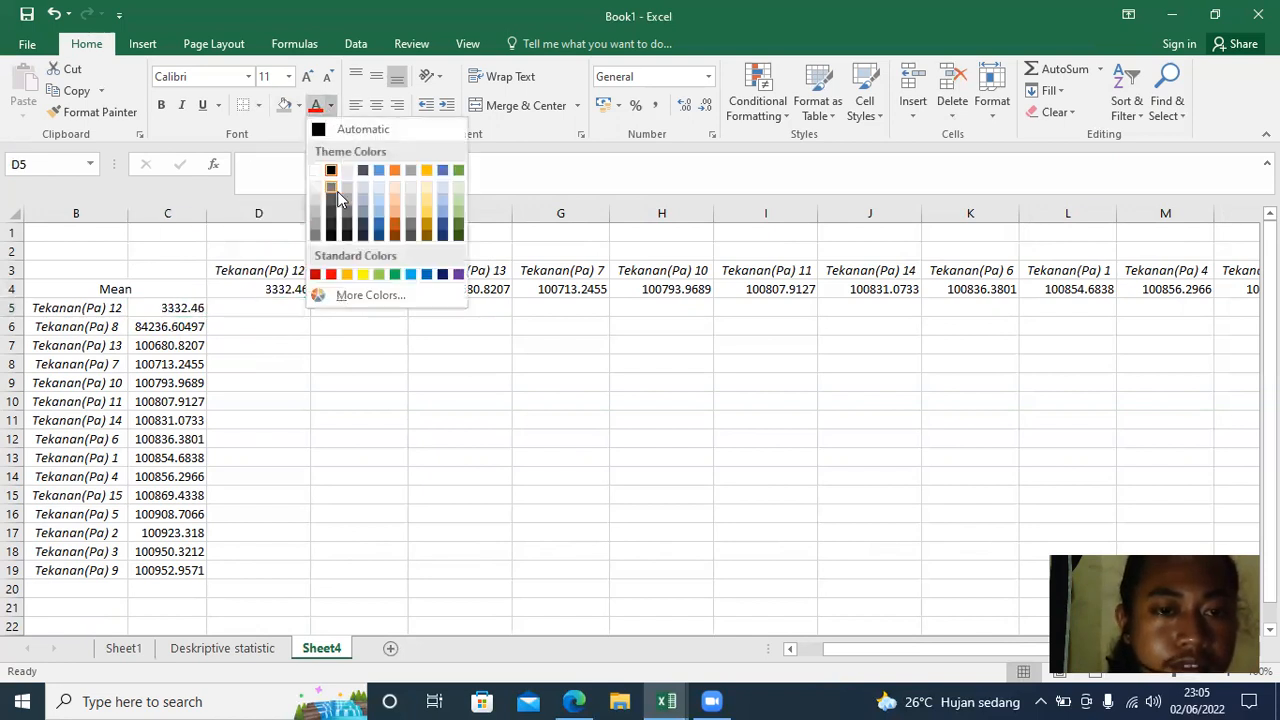
pyautogui.click(330, 275)
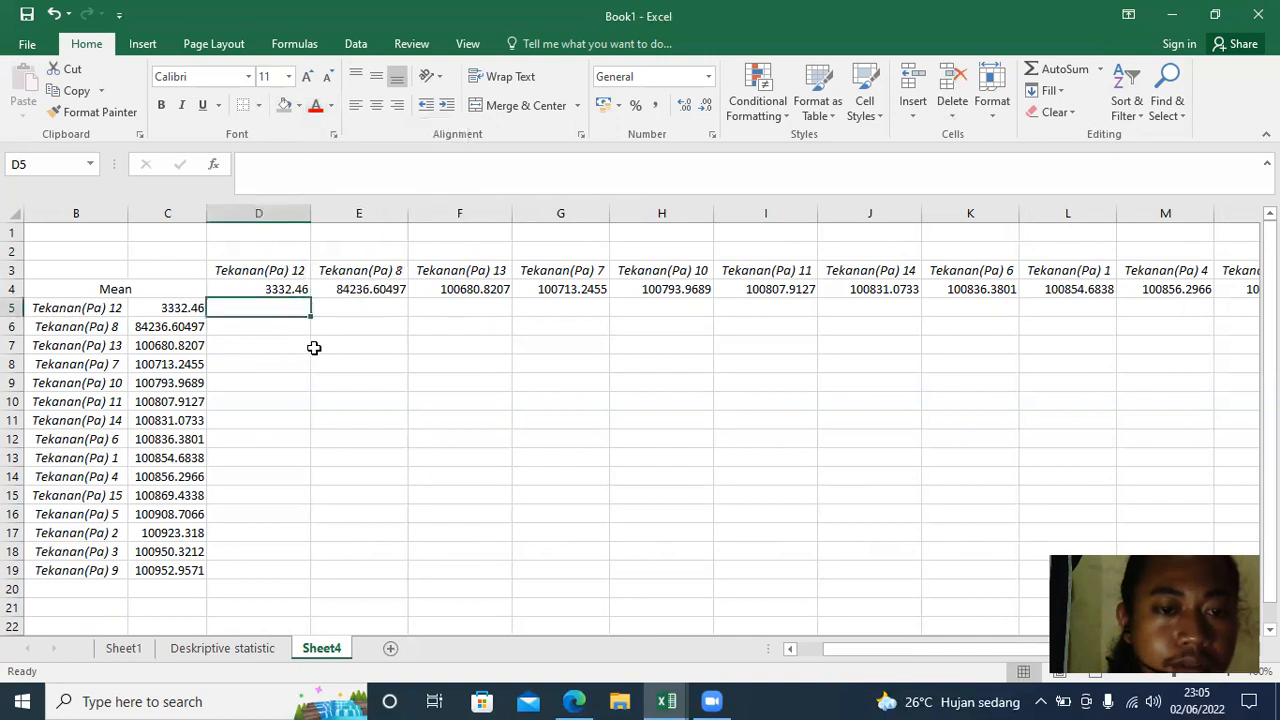
pyautogui.click(331, 106)
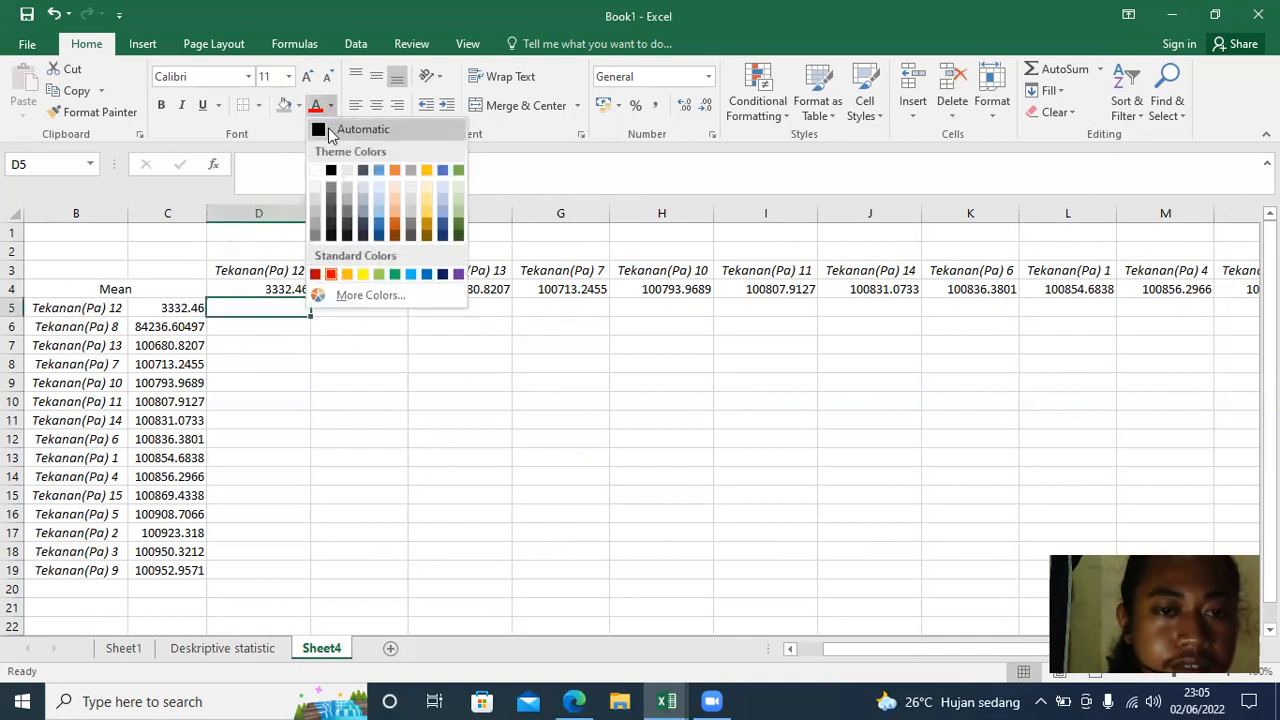
pyautogui.click(330, 130)
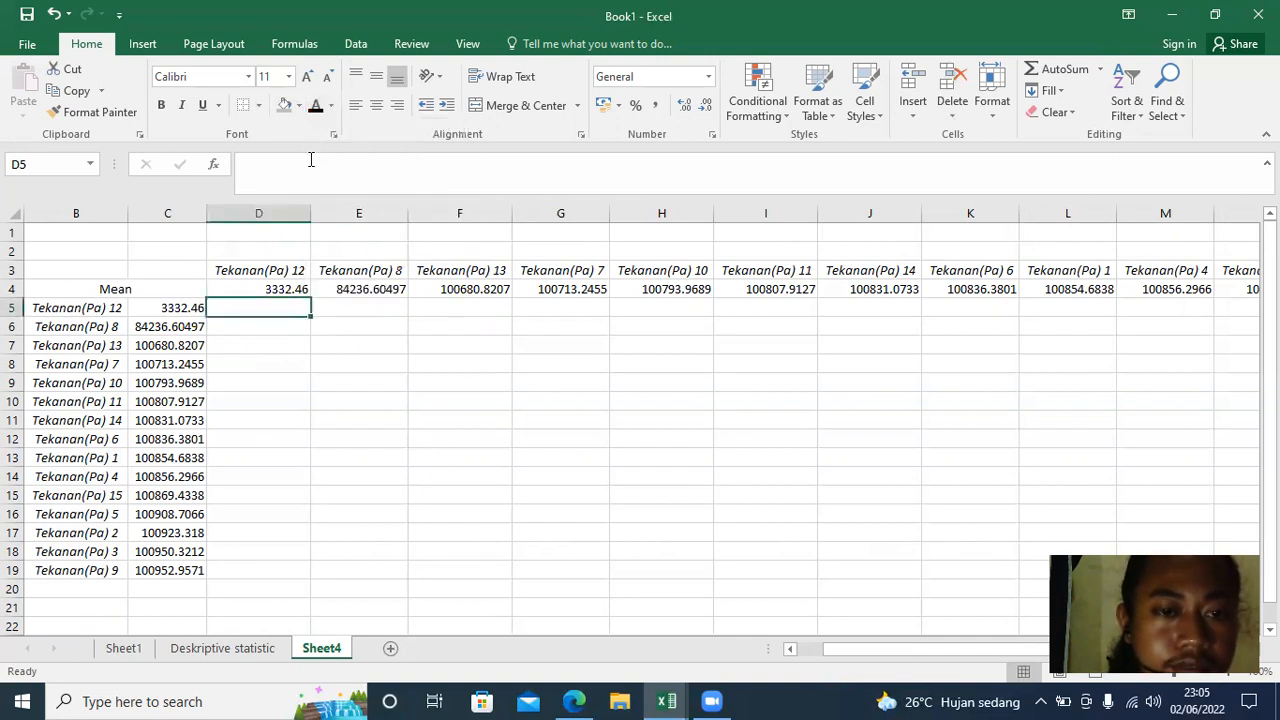
pyautogui.click(331, 106)
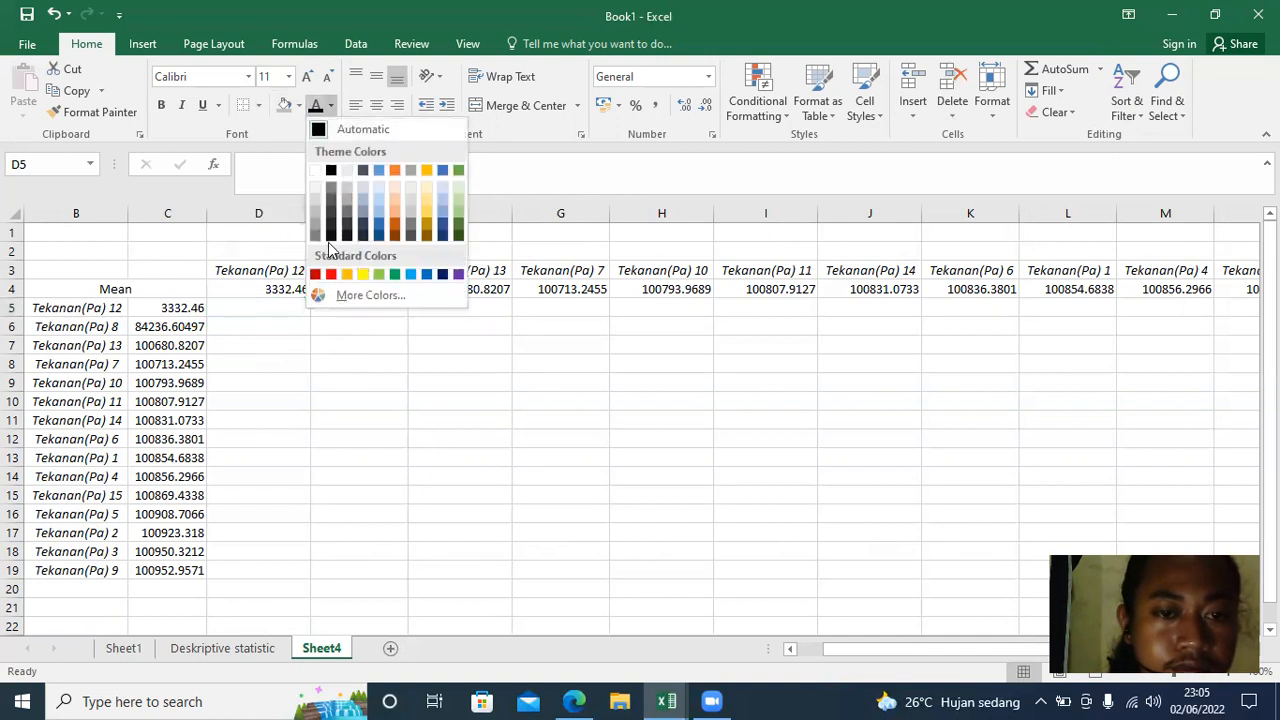
pyautogui.click(278, 136)
# - Fill the first six diagonal cells of the matrix, D5, E6, F7, G8, H9 and I10, with standard red
pyautogui.click(296, 106)
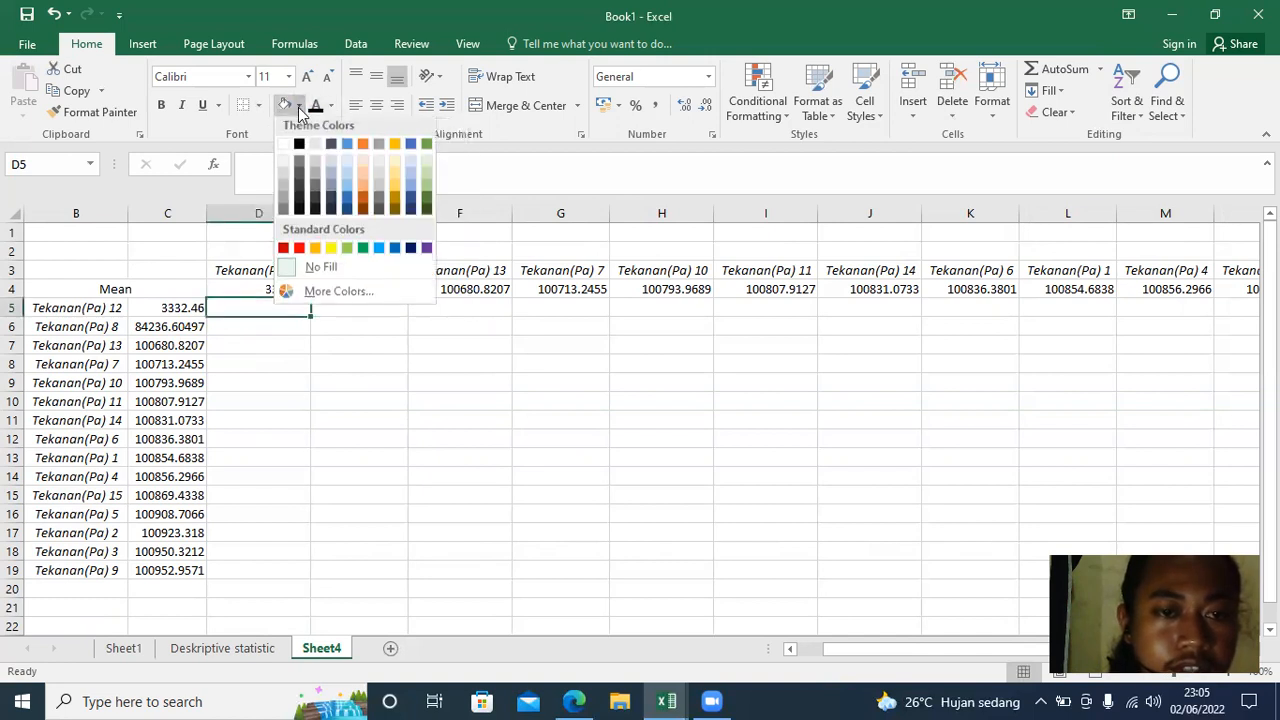
pyautogui.click(300, 252)
pyautogui.click(329, 324)
pyautogui.click(285, 106)
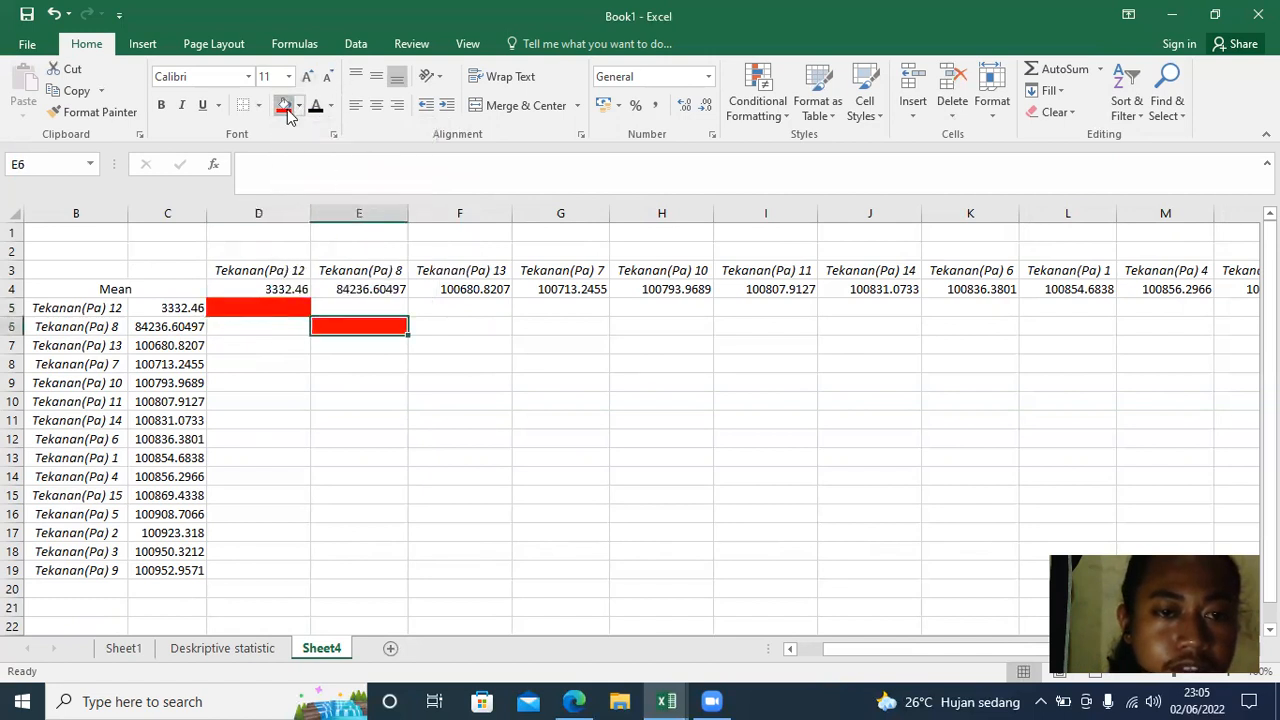
pyautogui.click(446, 343)
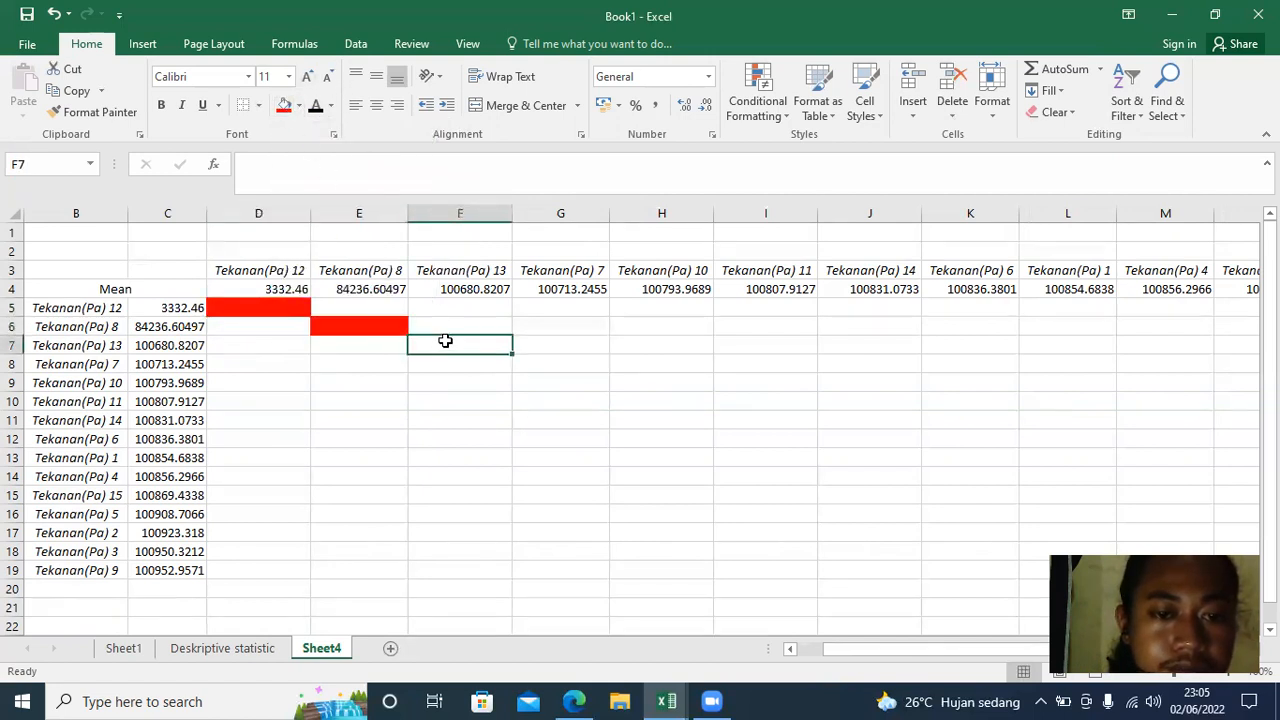
pyautogui.click(285, 106)
pyautogui.click(535, 363)
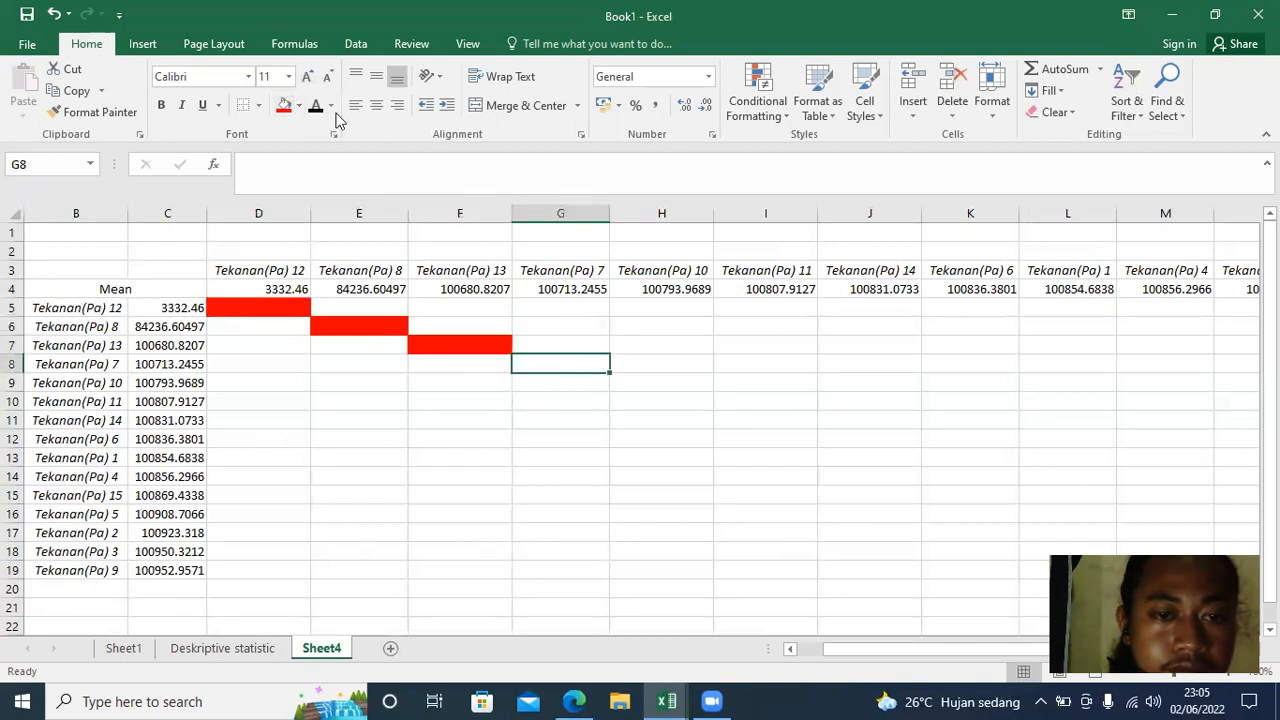
pyautogui.click(285, 106)
pyautogui.click(674, 387)
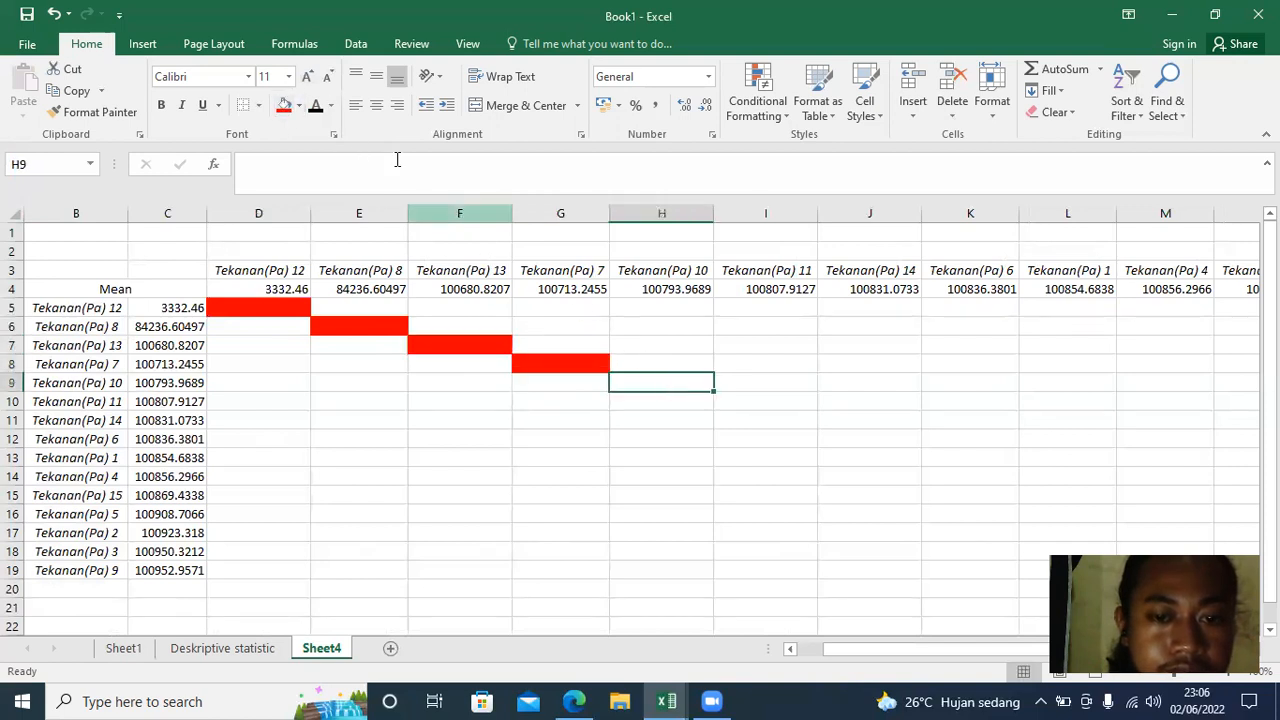
pyautogui.click(285, 106)
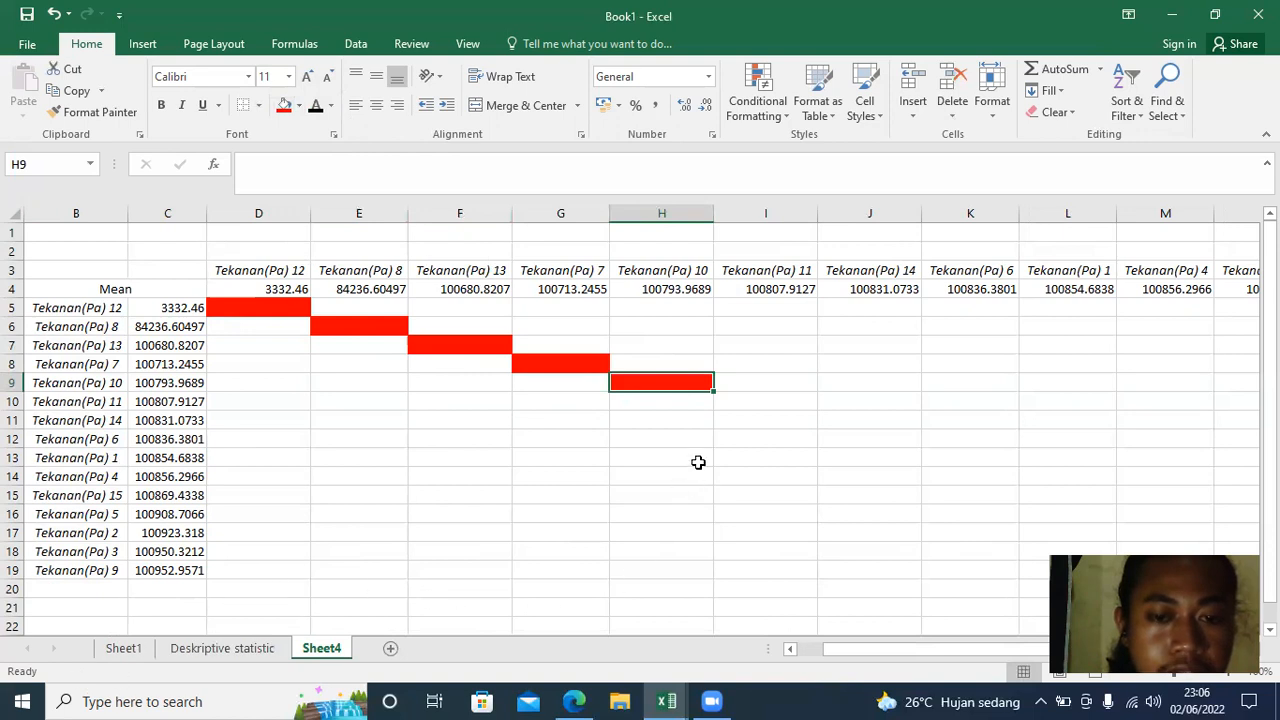
pyautogui.click(748, 398)
pyautogui.click(284, 106)
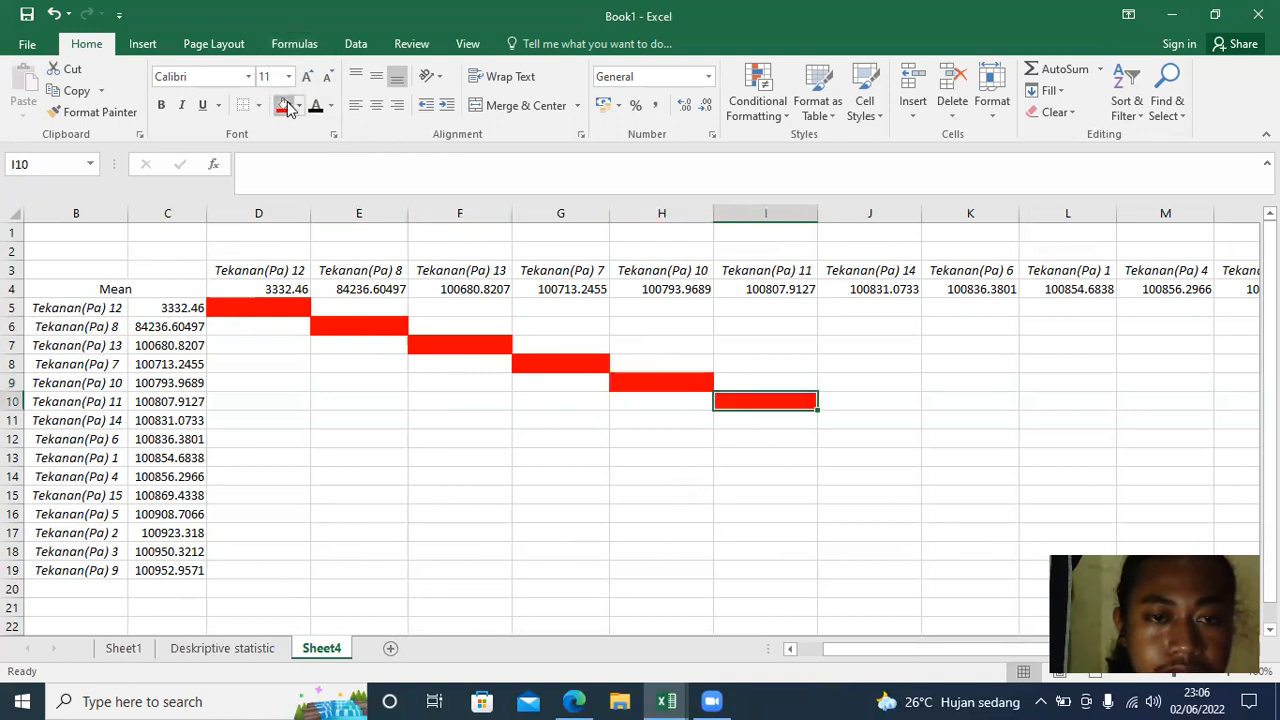
# - Continue the red diagonal by filling cells J11, K12, L13 and M14
pyautogui.click(409, 50)
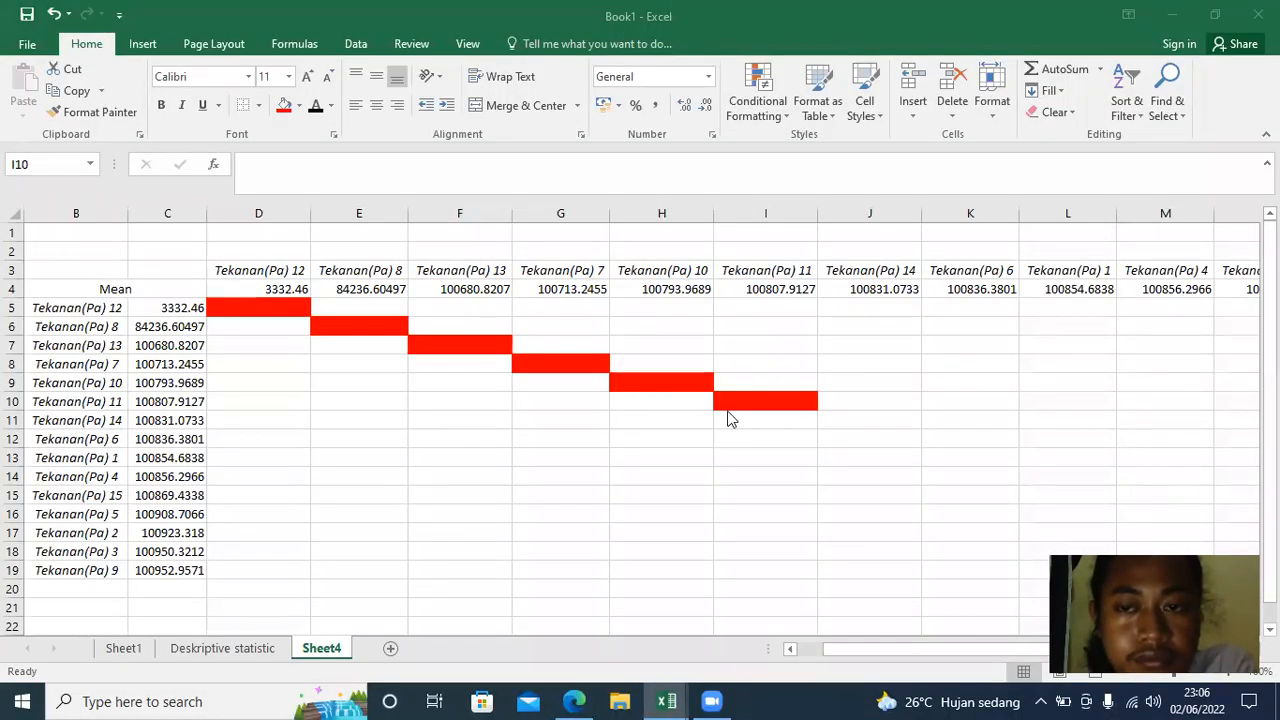
pyautogui.click(853, 421)
pyautogui.click(284, 106)
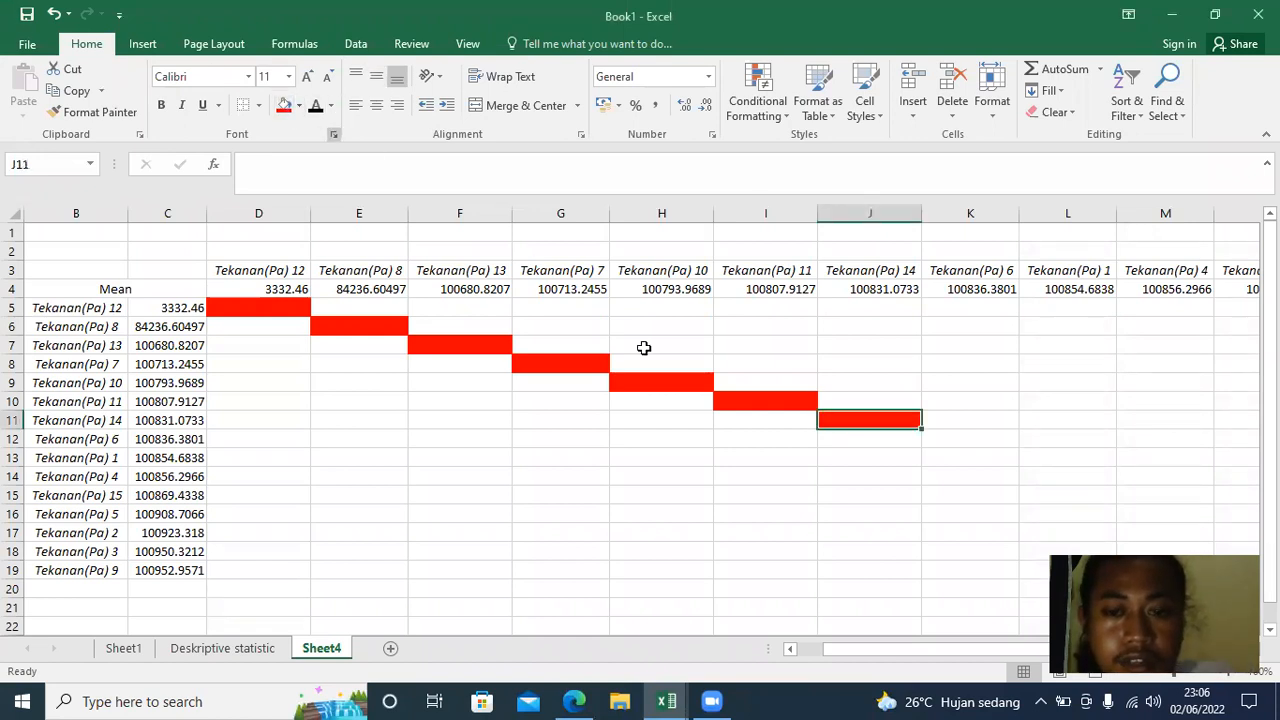
pyautogui.click(940, 443)
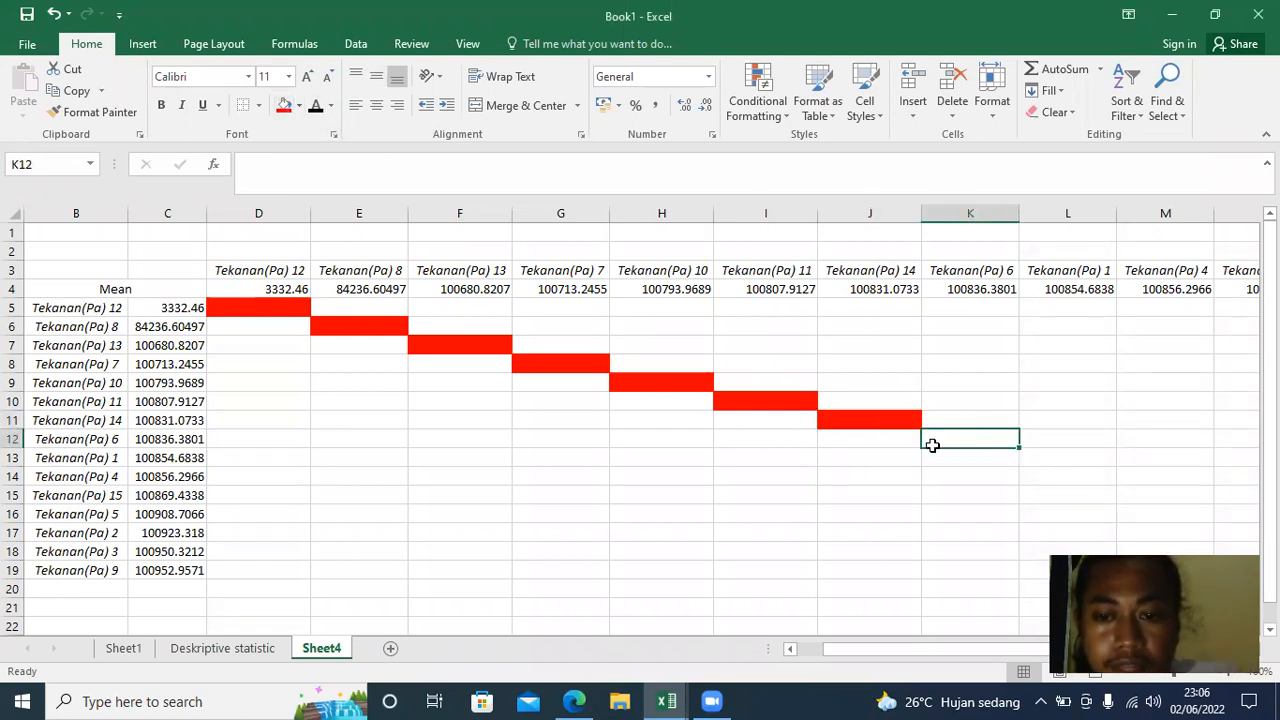
pyautogui.click(284, 106)
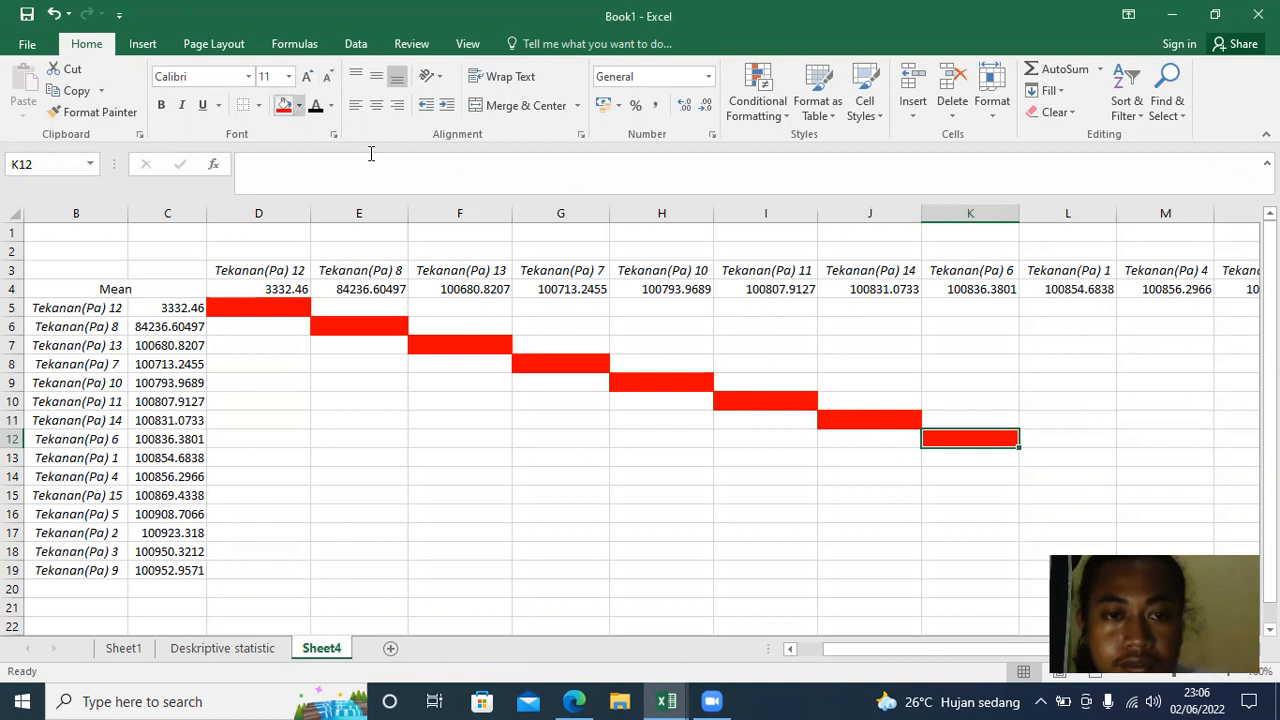
pyautogui.click(1031, 451)
pyautogui.hscroll(2, 997, 654)
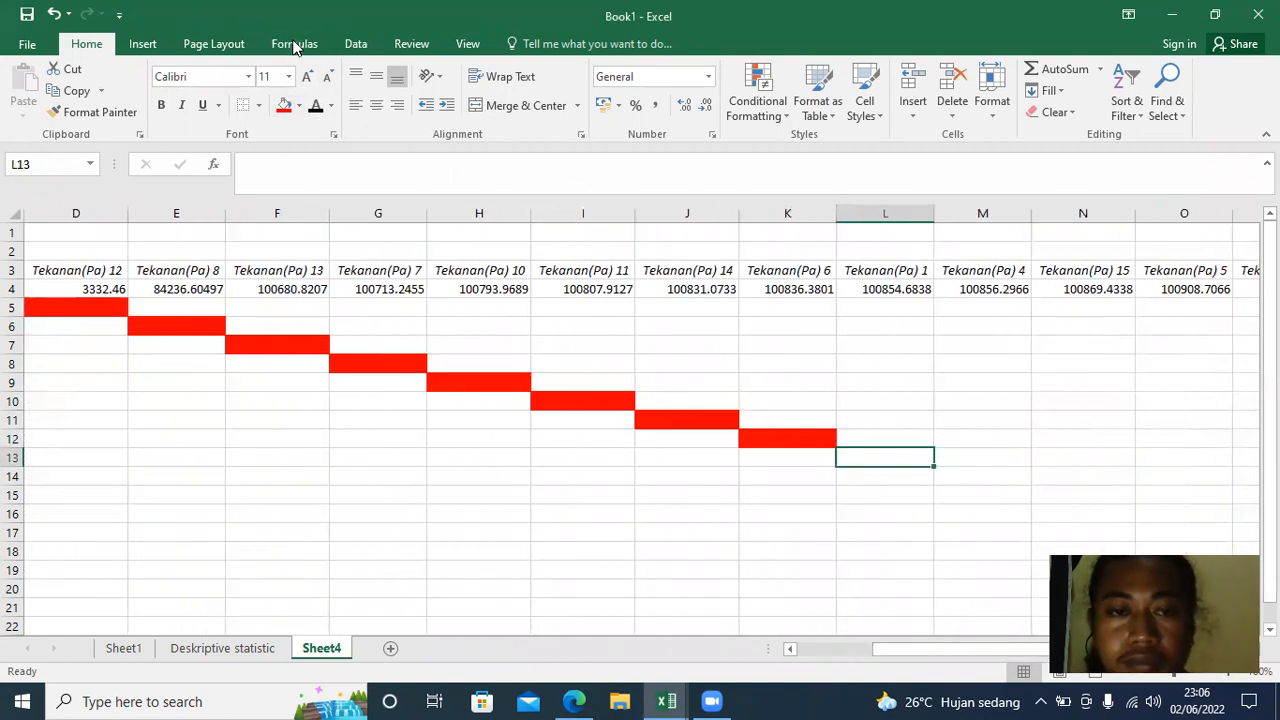
pyautogui.click(286, 106)
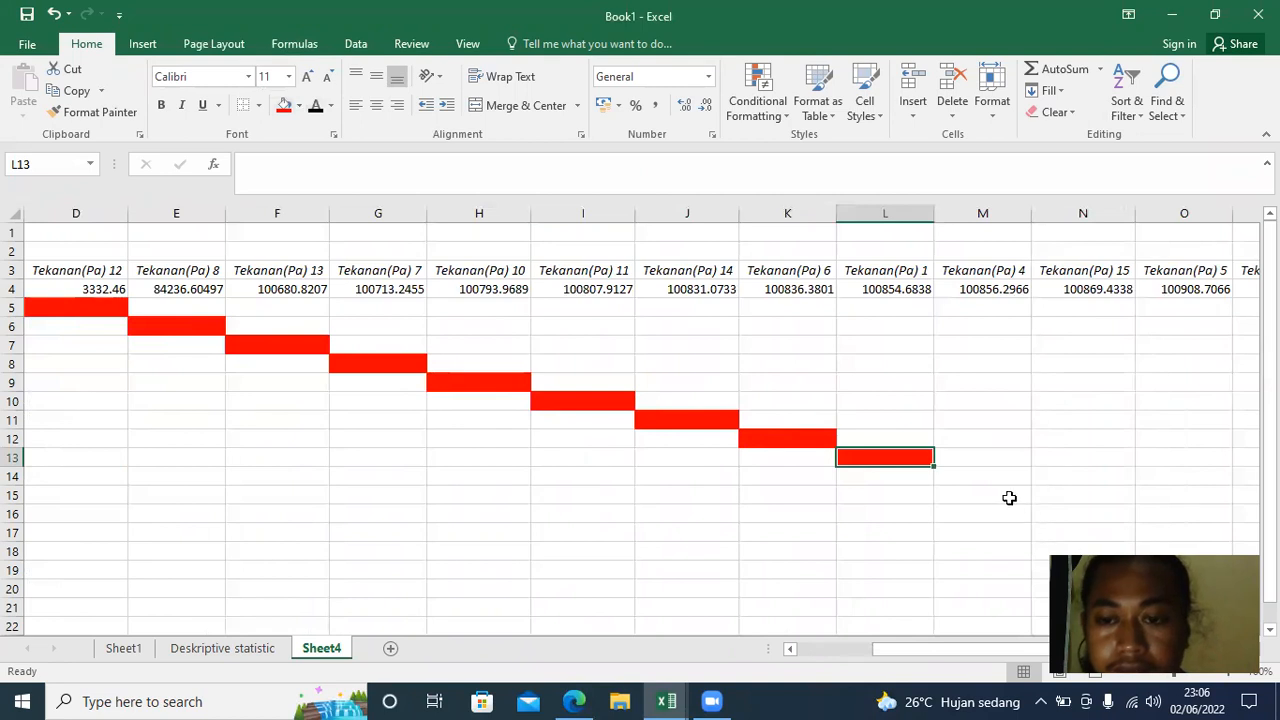
pyautogui.click(977, 476)
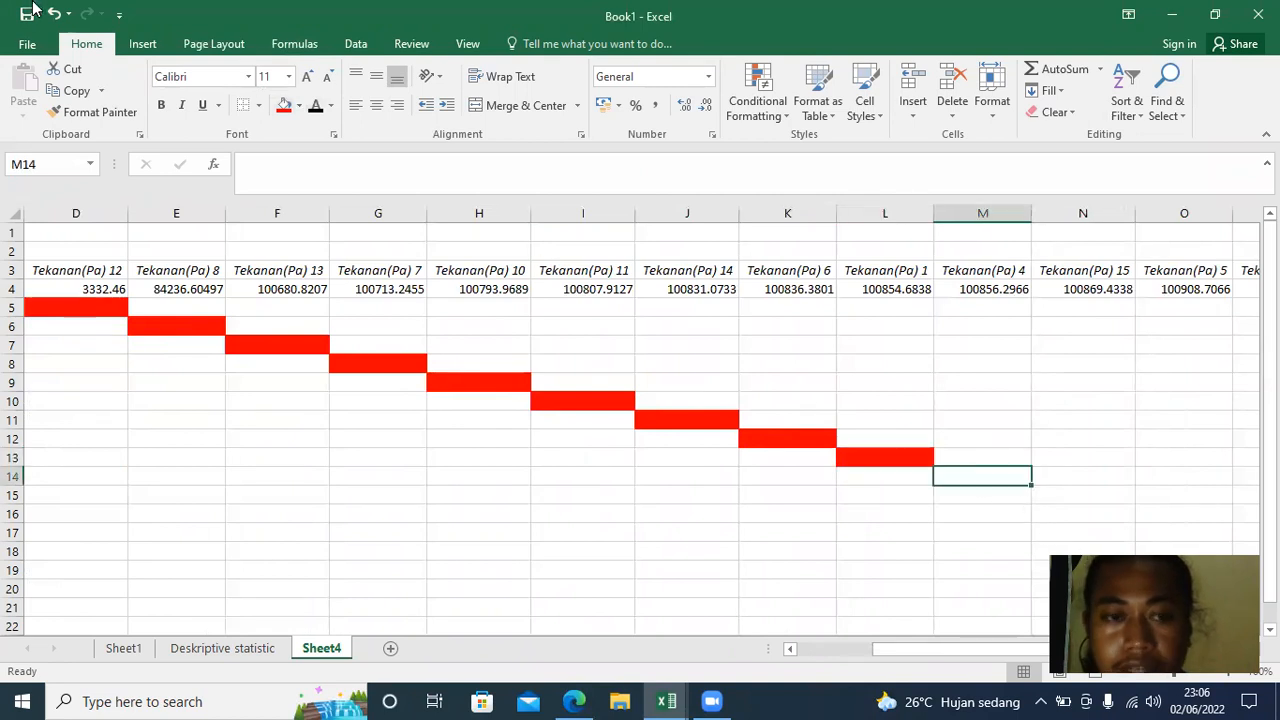
pyautogui.click(286, 106)
# - Extend the red diagonal fill through cells N15, O16, P17 and Q18
pyautogui.hscroll(3, 868, 654)
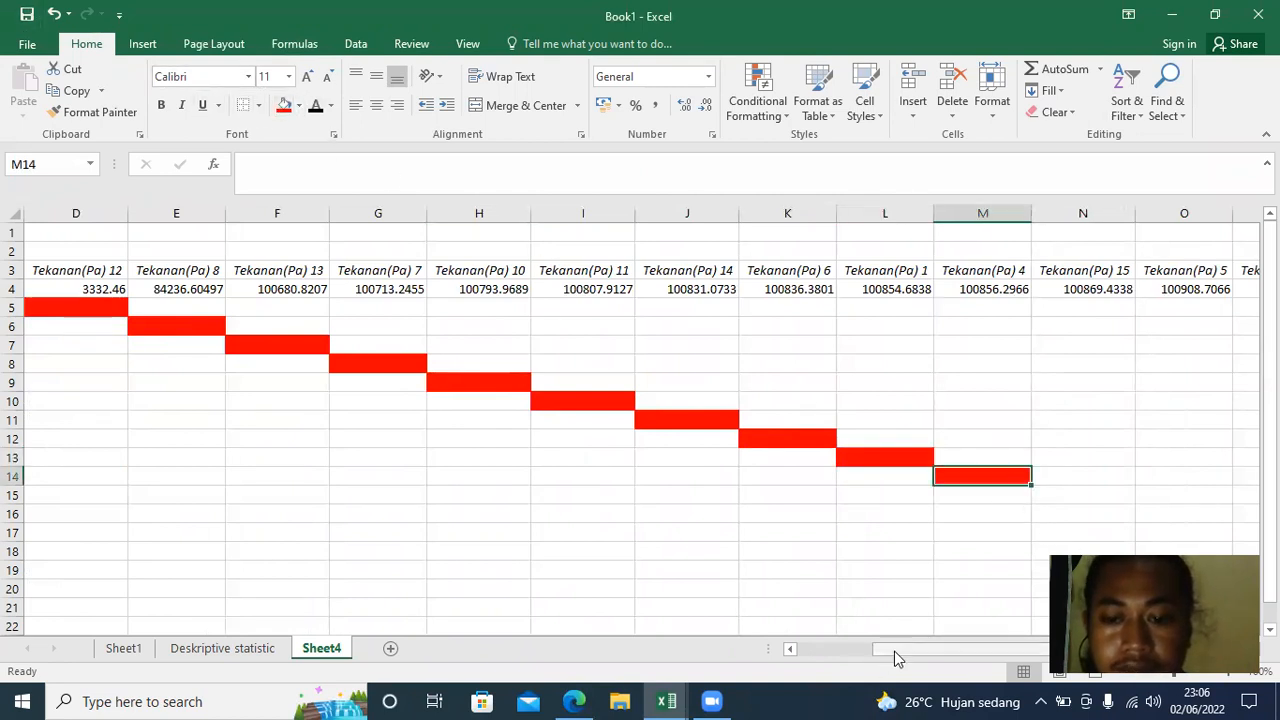
pyautogui.click(774, 507)
pyautogui.click(771, 497)
pyautogui.click(286, 106)
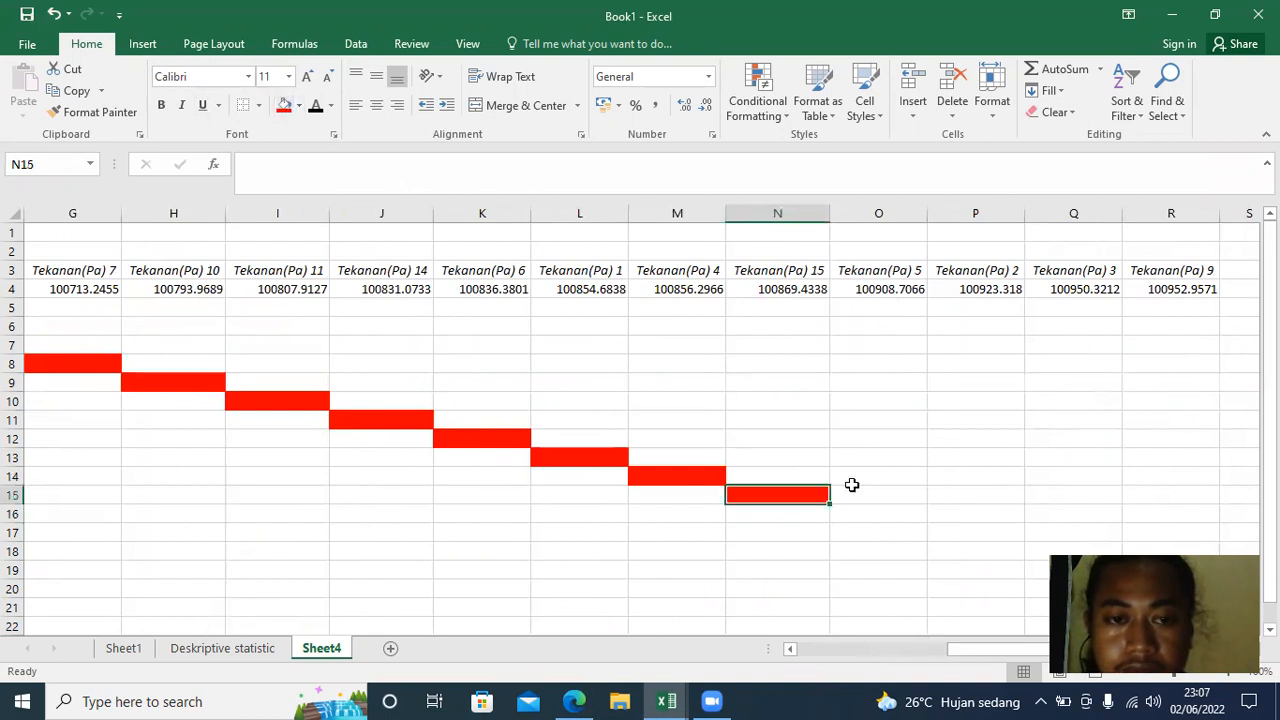
pyautogui.click(891, 515)
pyautogui.click(286, 106)
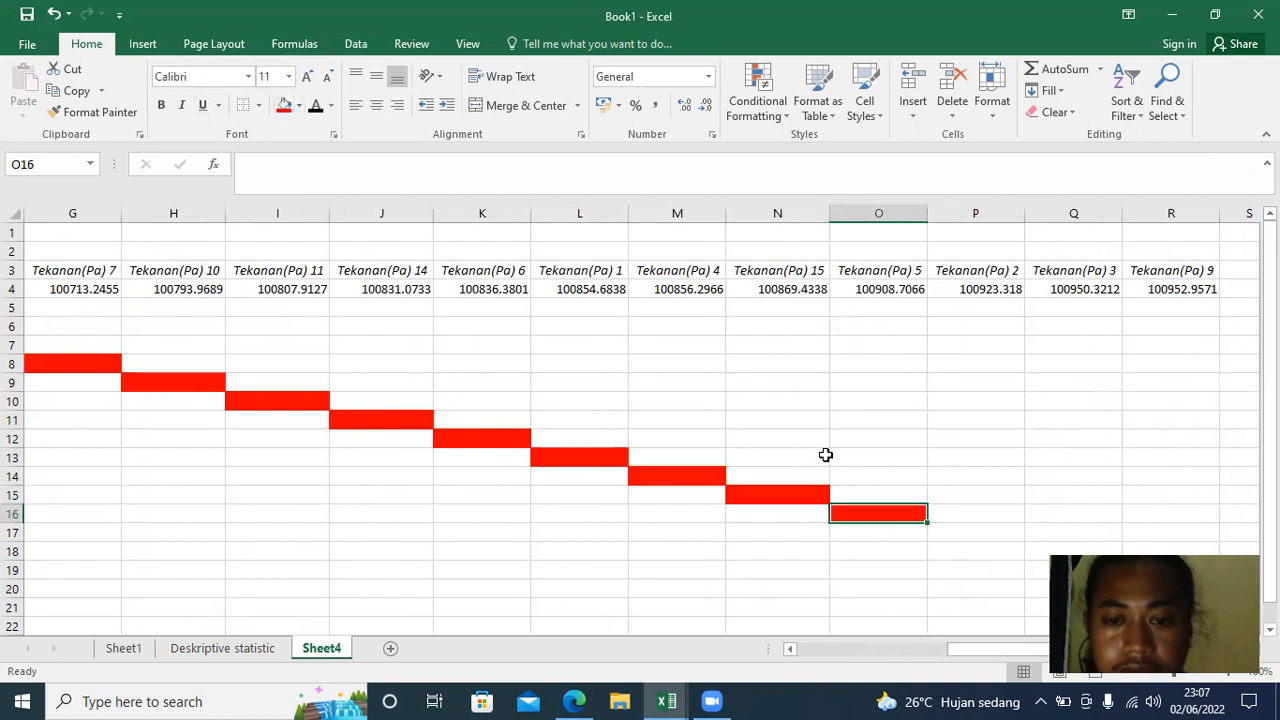
pyautogui.click(970, 532)
pyautogui.click(286, 106)
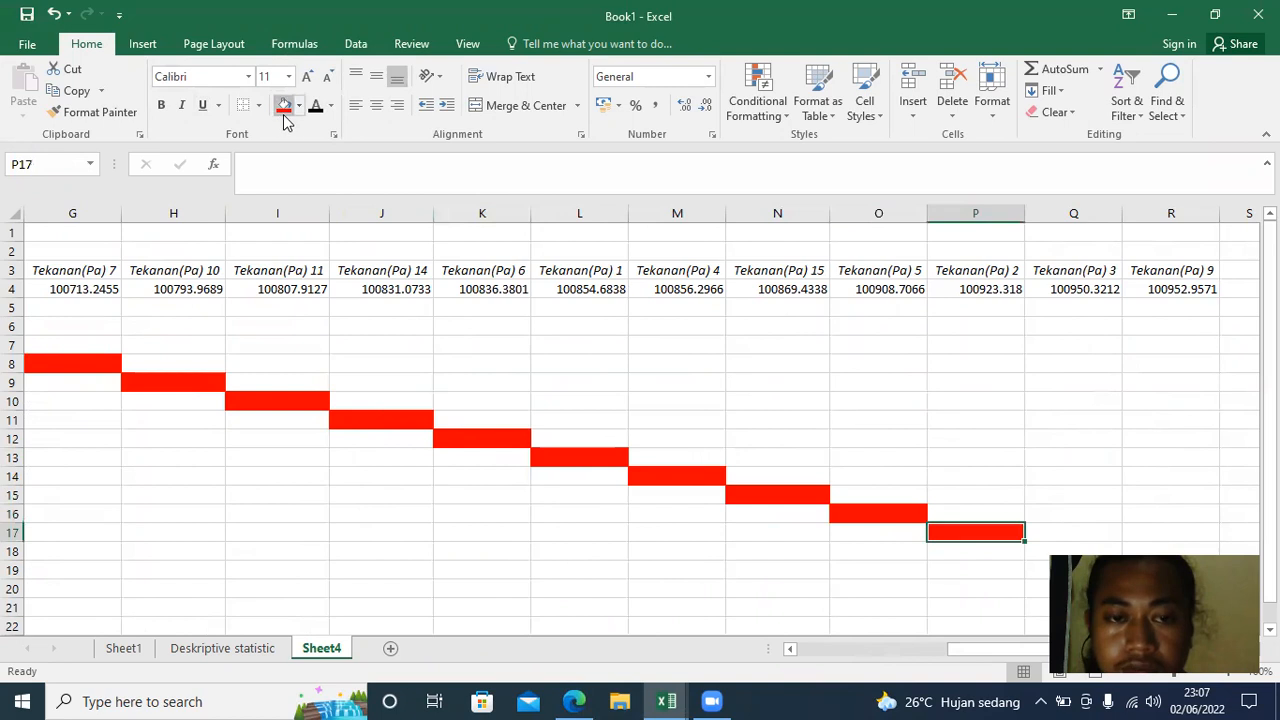
pyautogui.click(1031, 551)
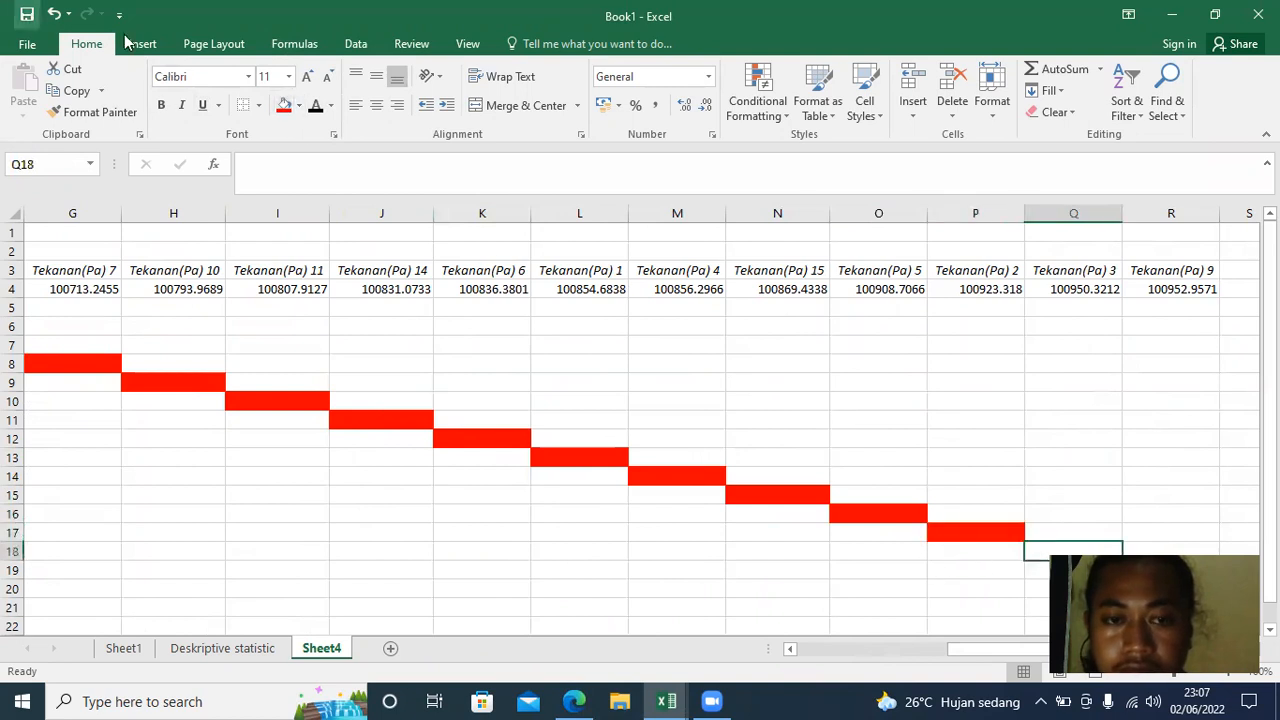
pyautogui.click(285, 110)
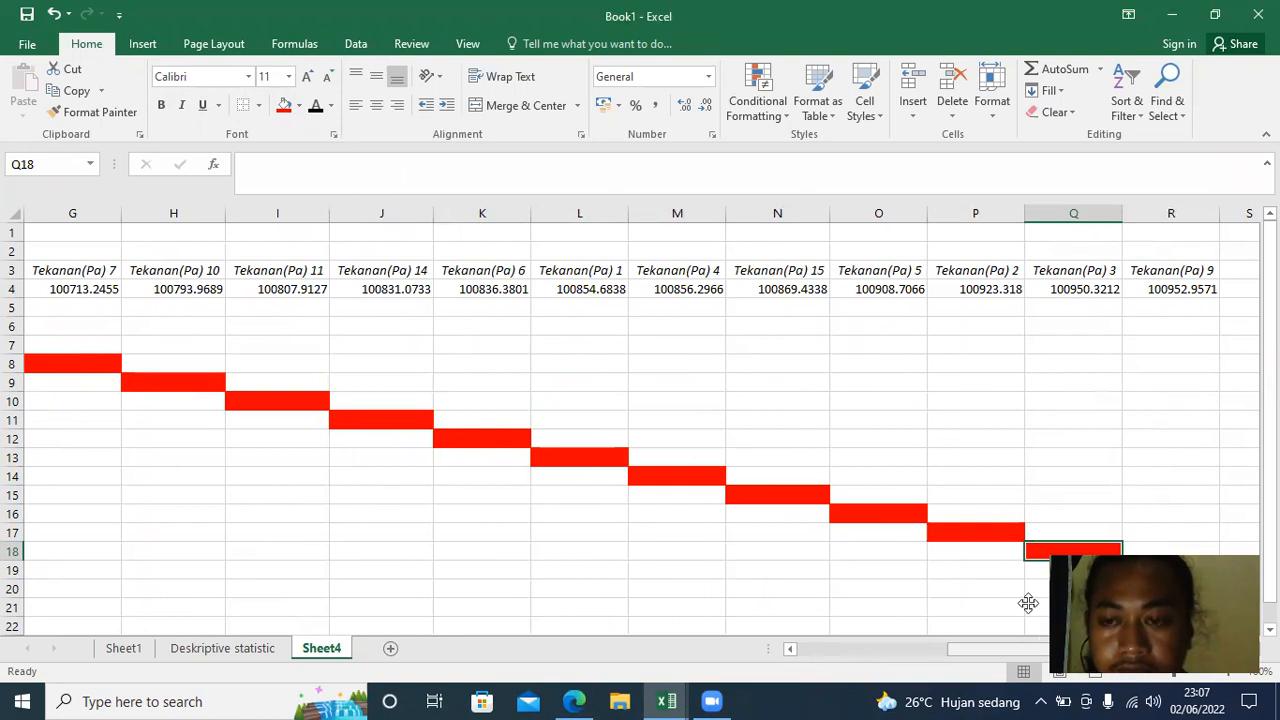
pyautogui.click(1137, 550)
pyautogui.click(285, 105)
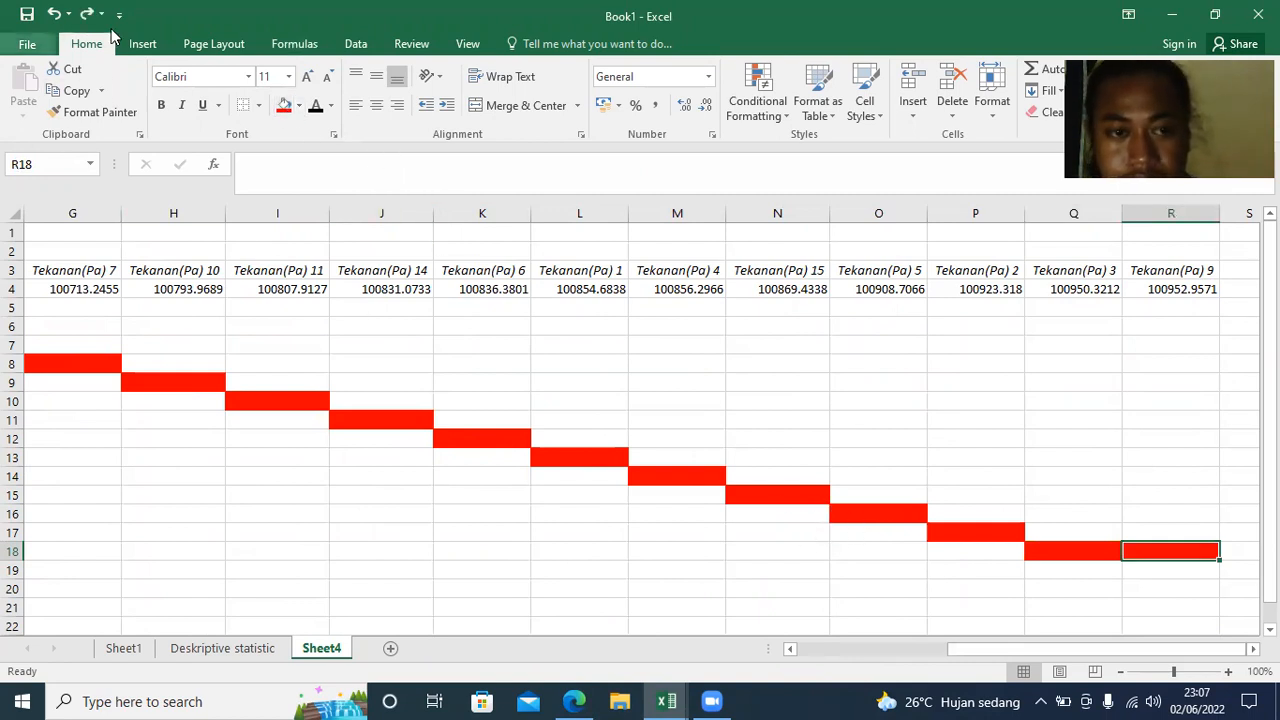
pyautogui.hotkey('ctrl', 'z')
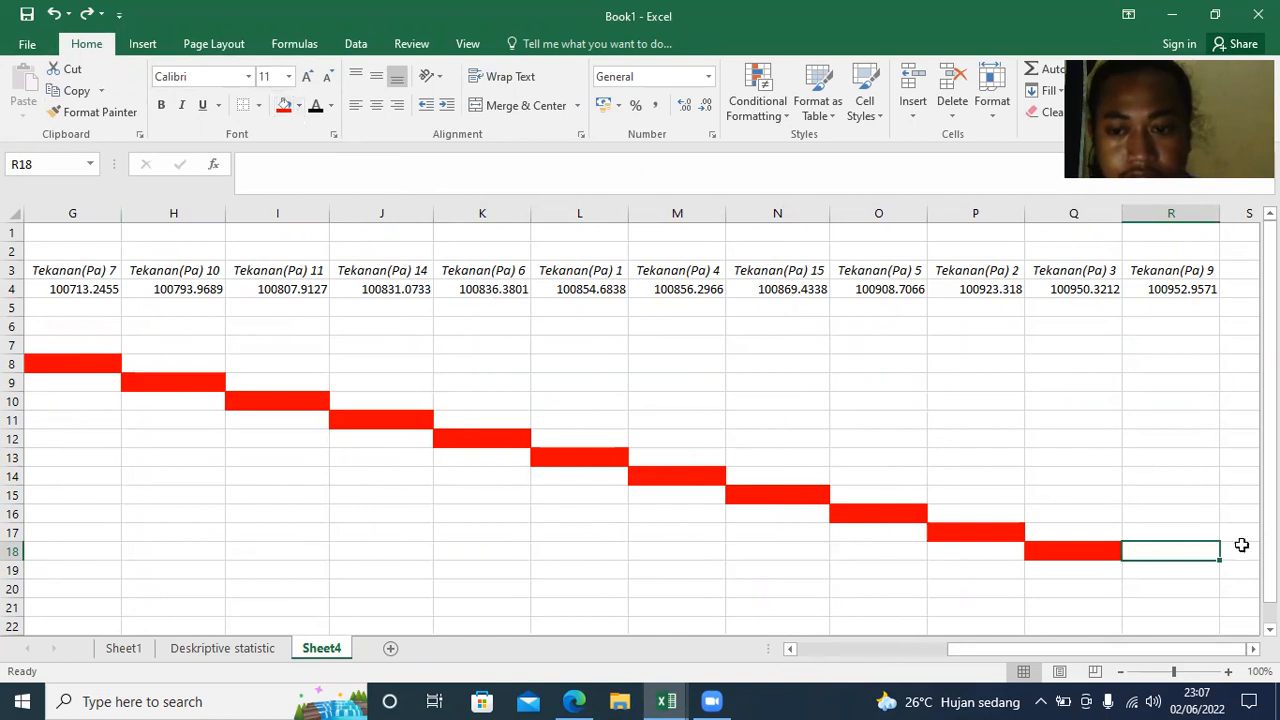
# - Fill the last diagonal cell, R19, with red to complete the matrix diagonal
pyautogui.click(1160, 566)
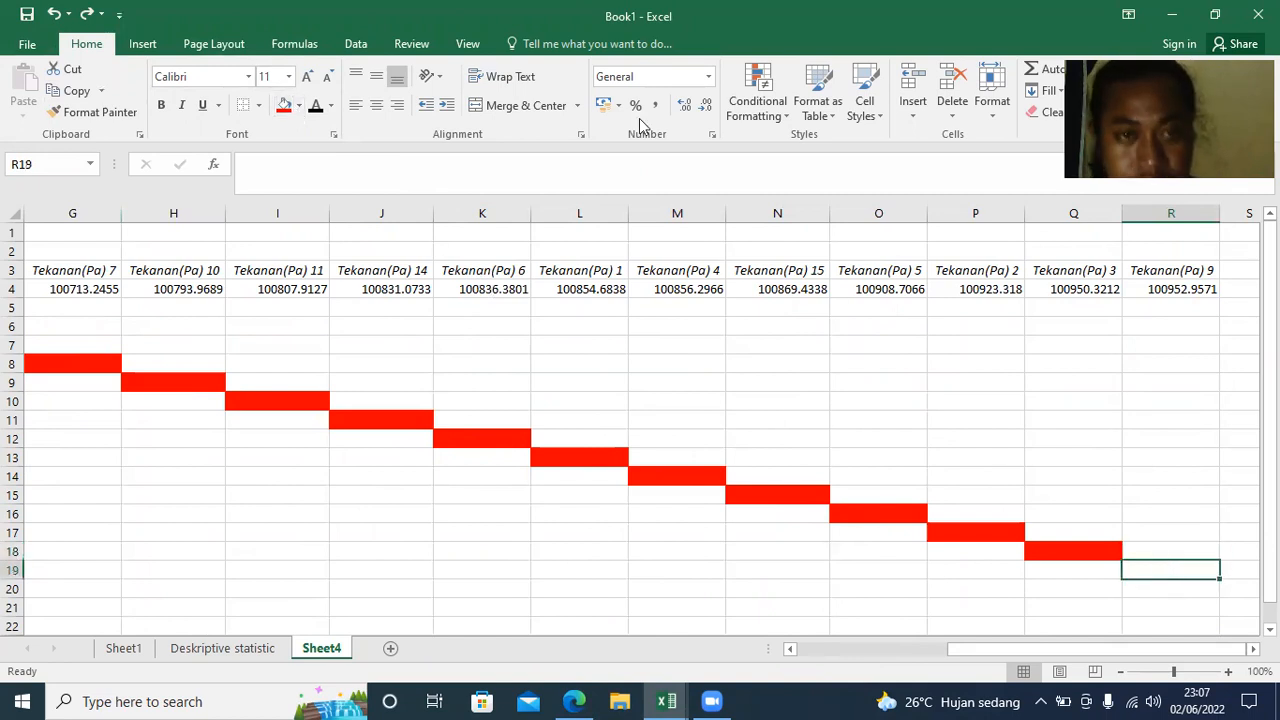
pyautogui.click(284, 105)
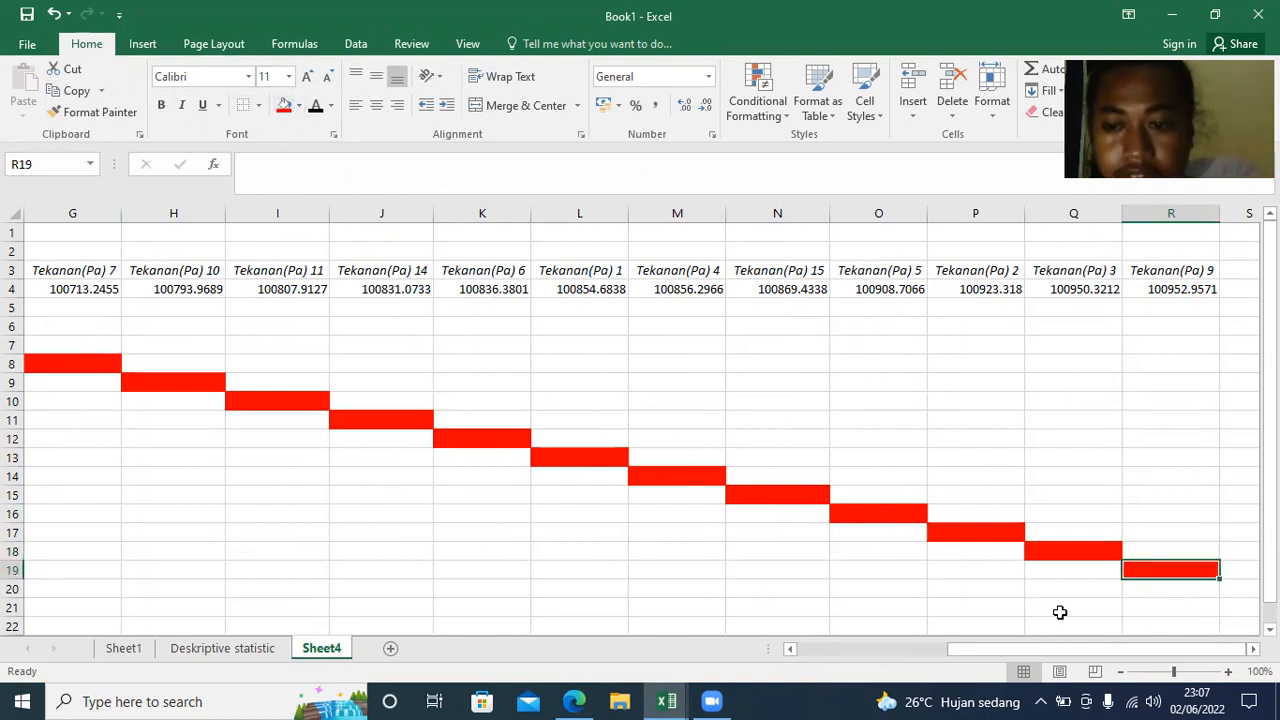
pyautogui.moveTo(1091, 647); pyautogui.dragTo(915, 660)
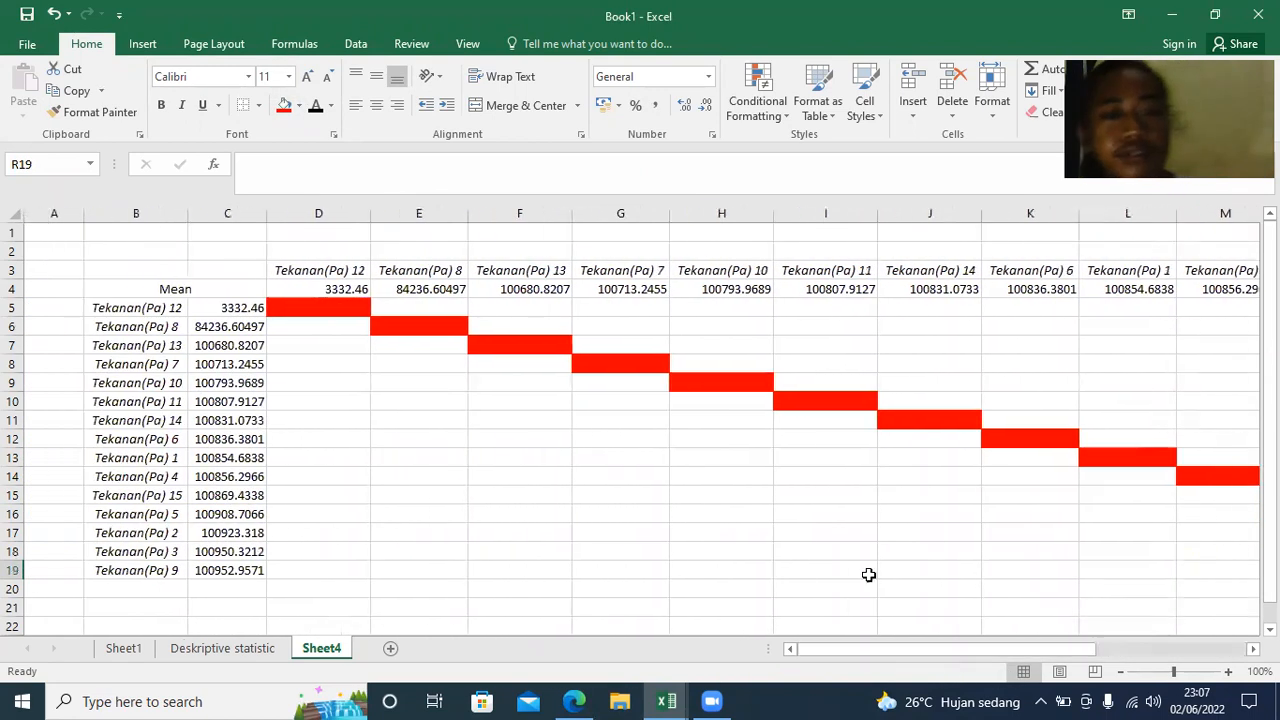
pyautogui.click(439, 303)
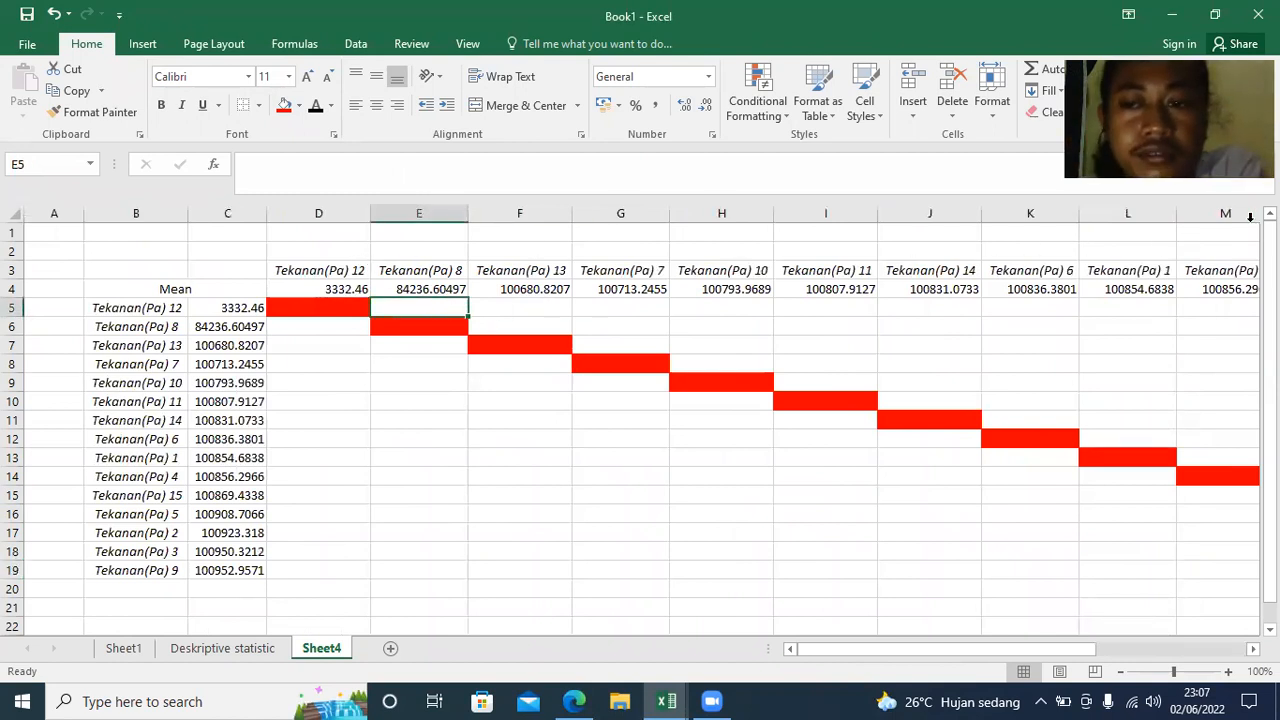
pyautogui.click(192, 255)
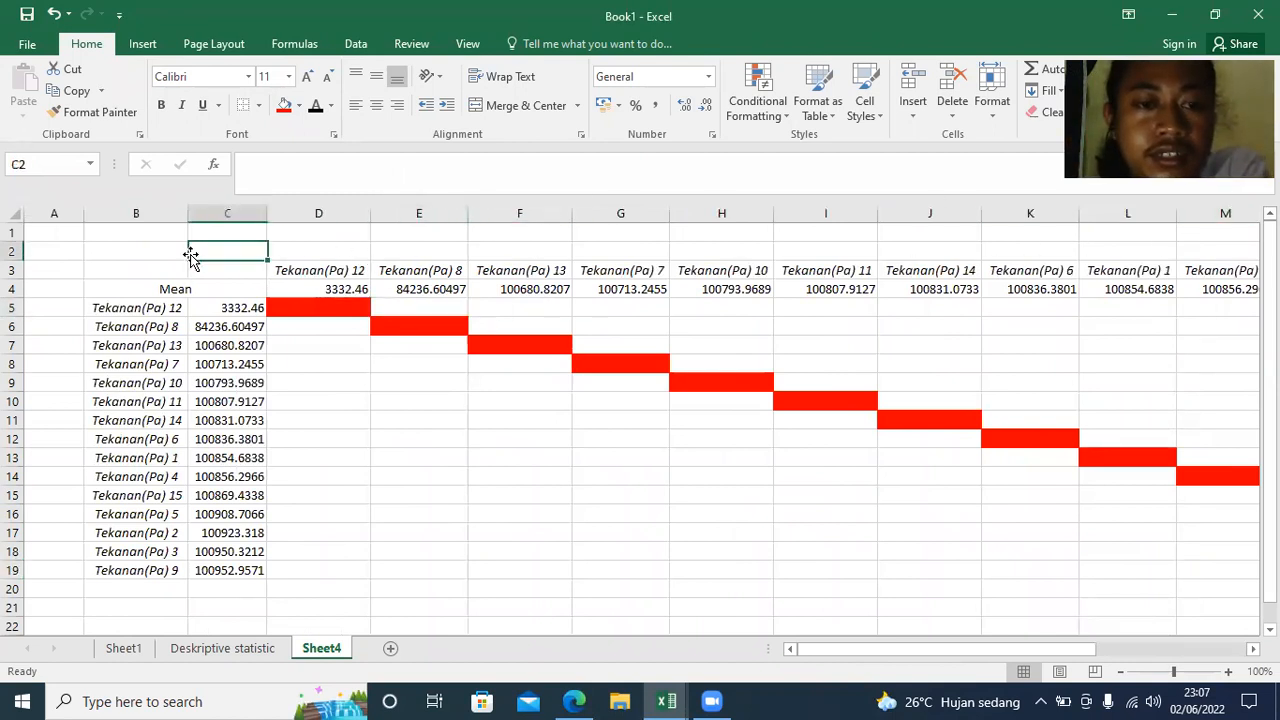
# - On Sheet1, move the paired-comparisons yardstick picture off the w calculation in columns S and T, over columns M to R
pyautogui.click(238, 652)
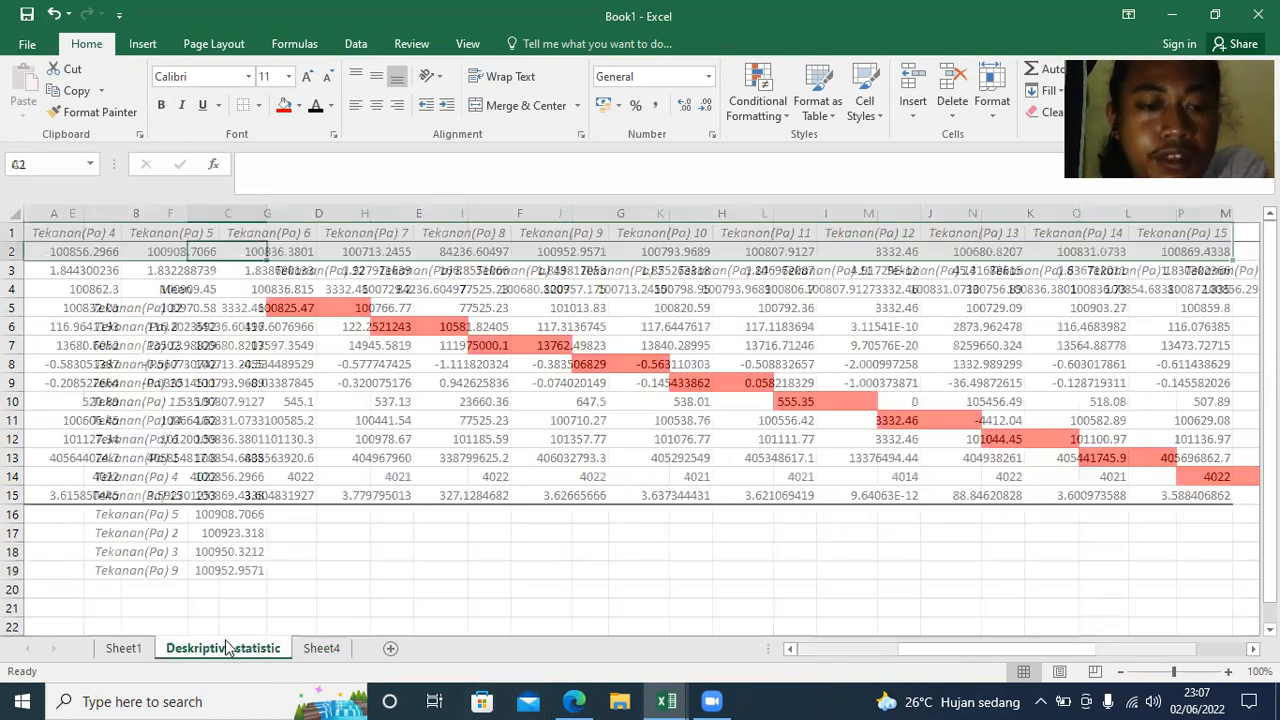
pyautogui.click(126, 649)
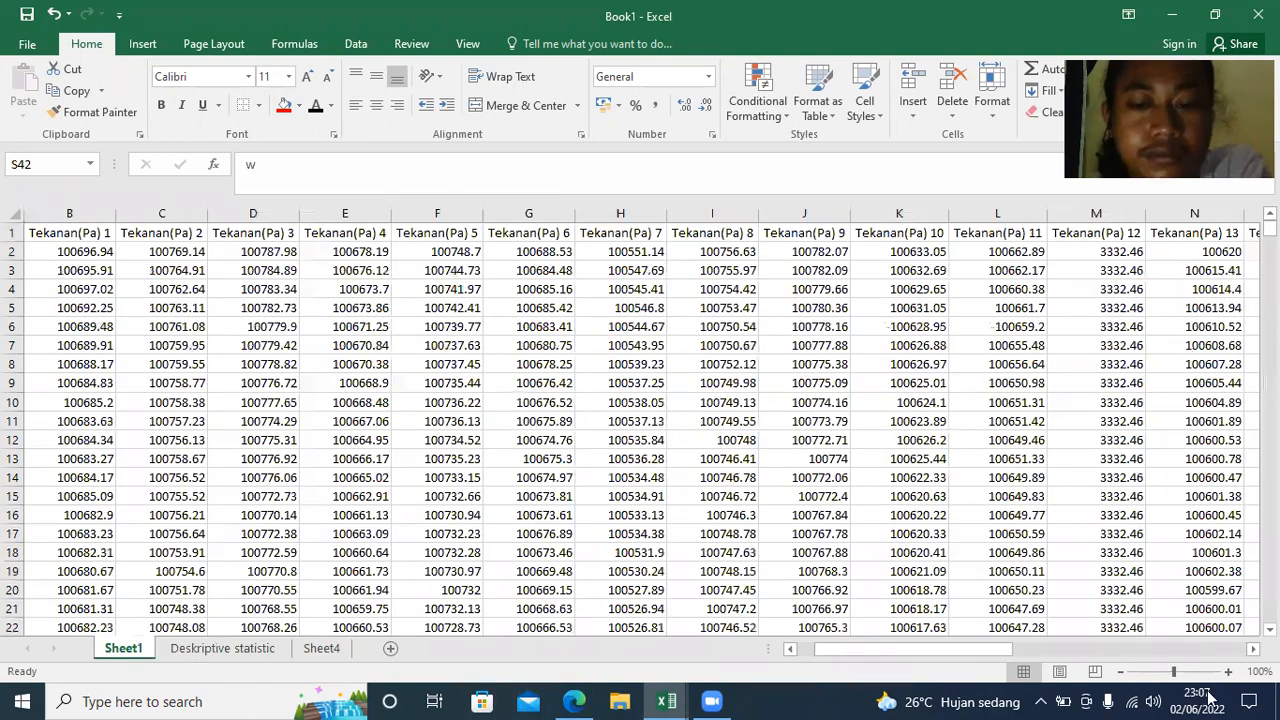
pyautogui.moveTo(930, 648); pyautogui.dragTo(1147, 648)
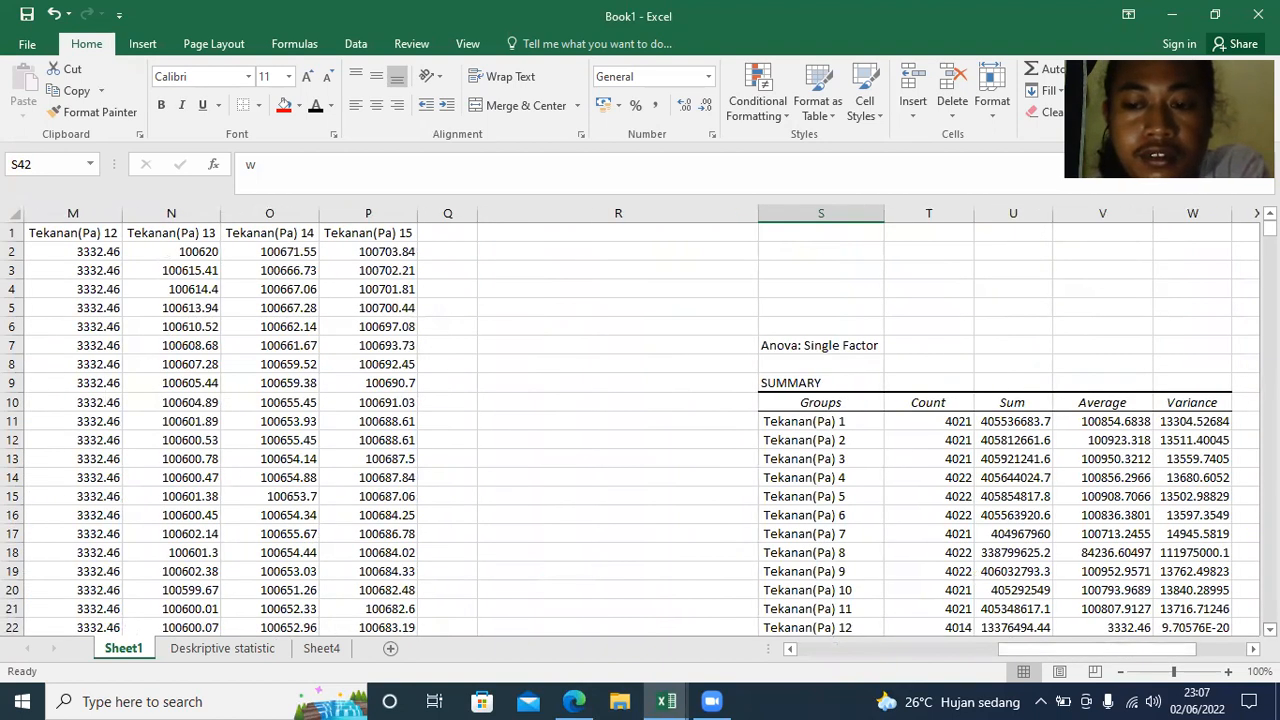
pyautogui.scroll(-20, 1172, 316)
pyautogui.scroll(9, 631, 430)
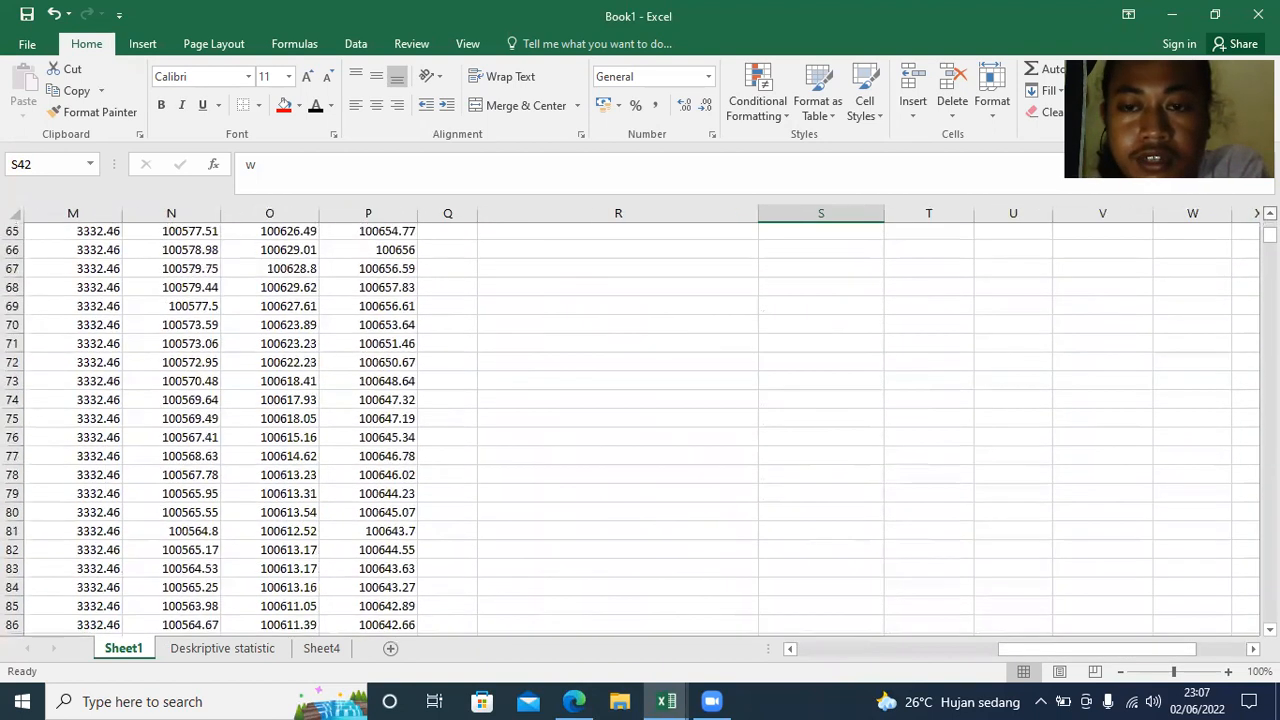
pyautogui.scroll(3, 1089, 323)
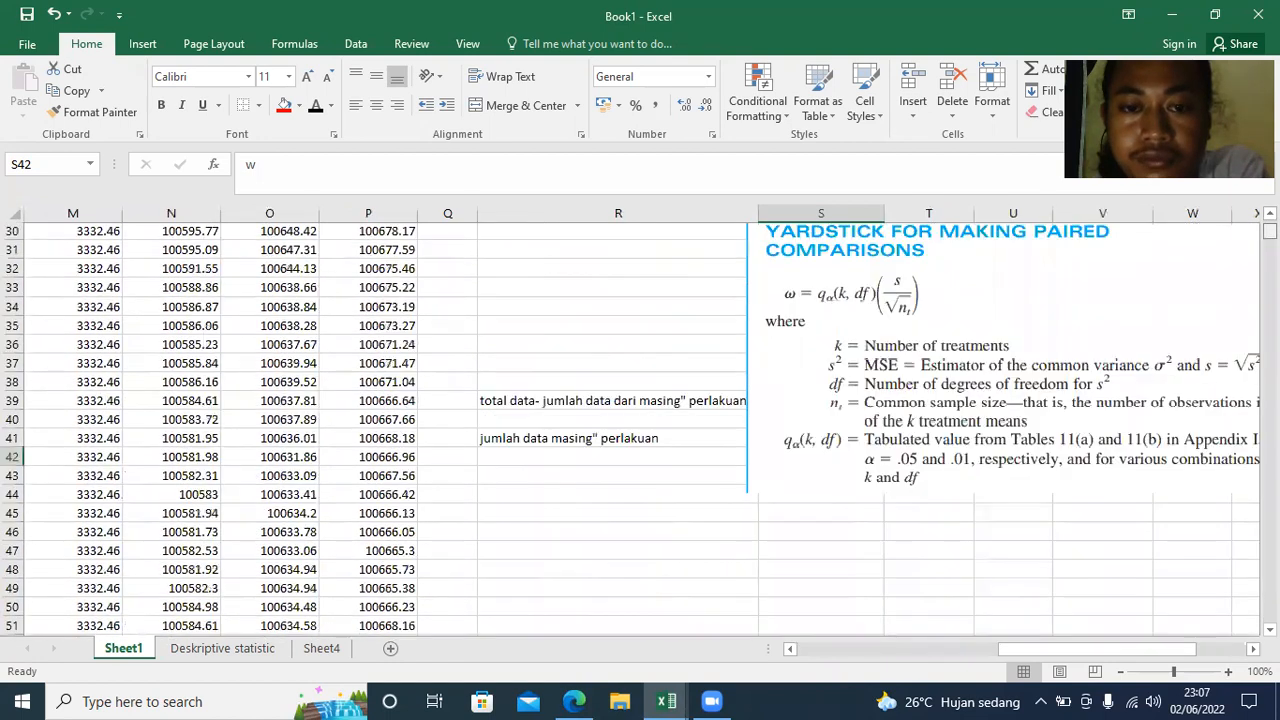
pyautogui.moveTo(1089, 323); pyautogui.dragTo(452, 275)
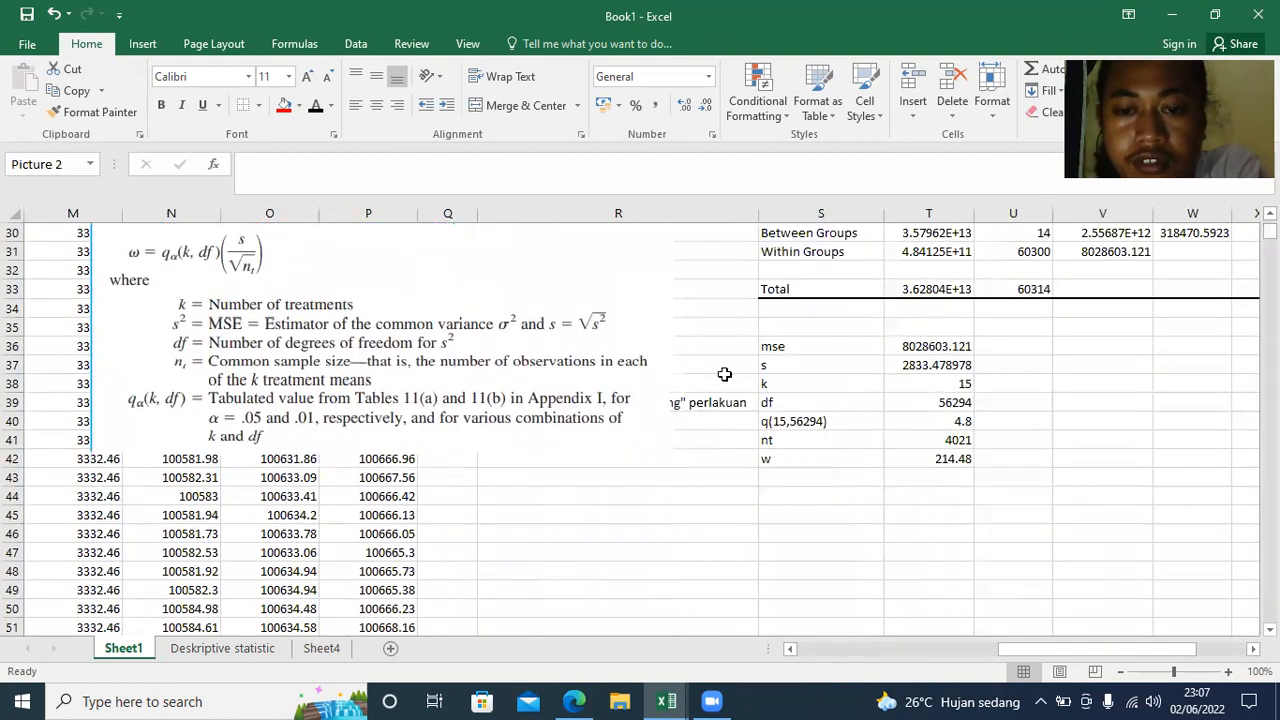
# - Examine the formula of w in cell T42 and leave it unchanged
pyautogui.doubleClick(937, 458)
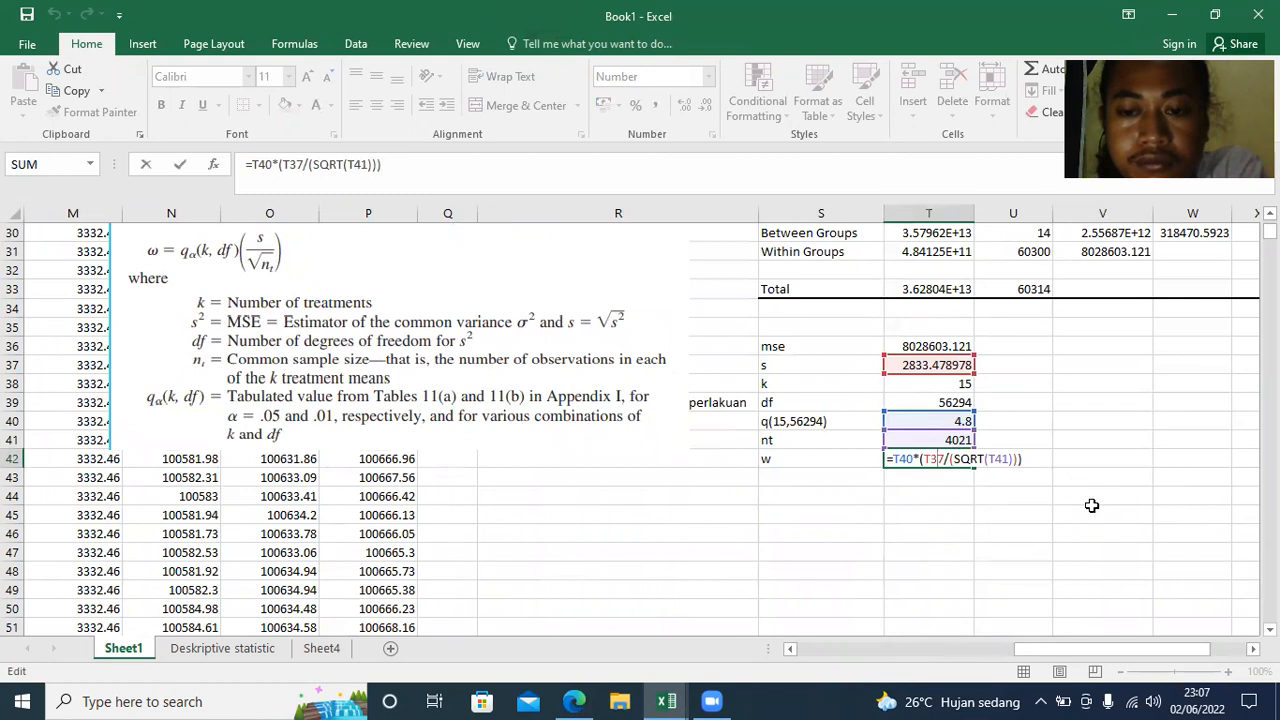
pyautogui.hotkey('ctrl', 'Return')
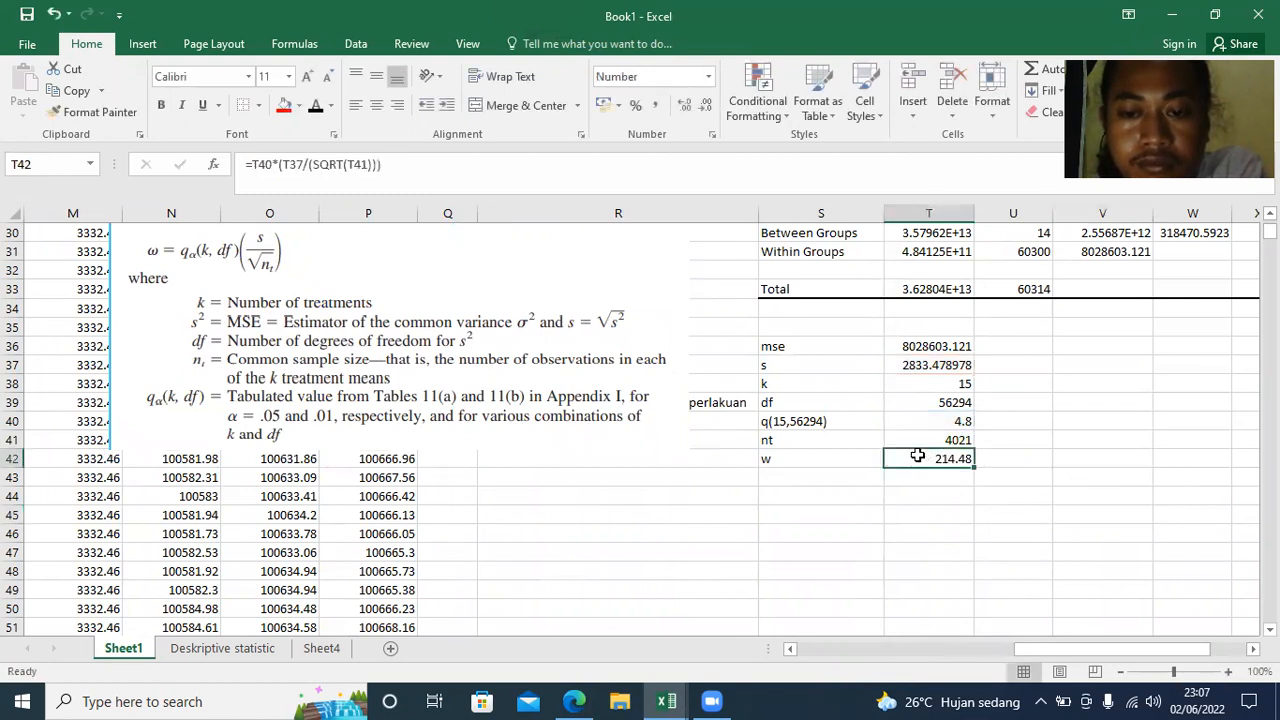
# - On Sheet4, label cell B2 as w and enter Sheet1's w value, 214.48, in C2
pyautogui.hotkey('ctrl', 'c')
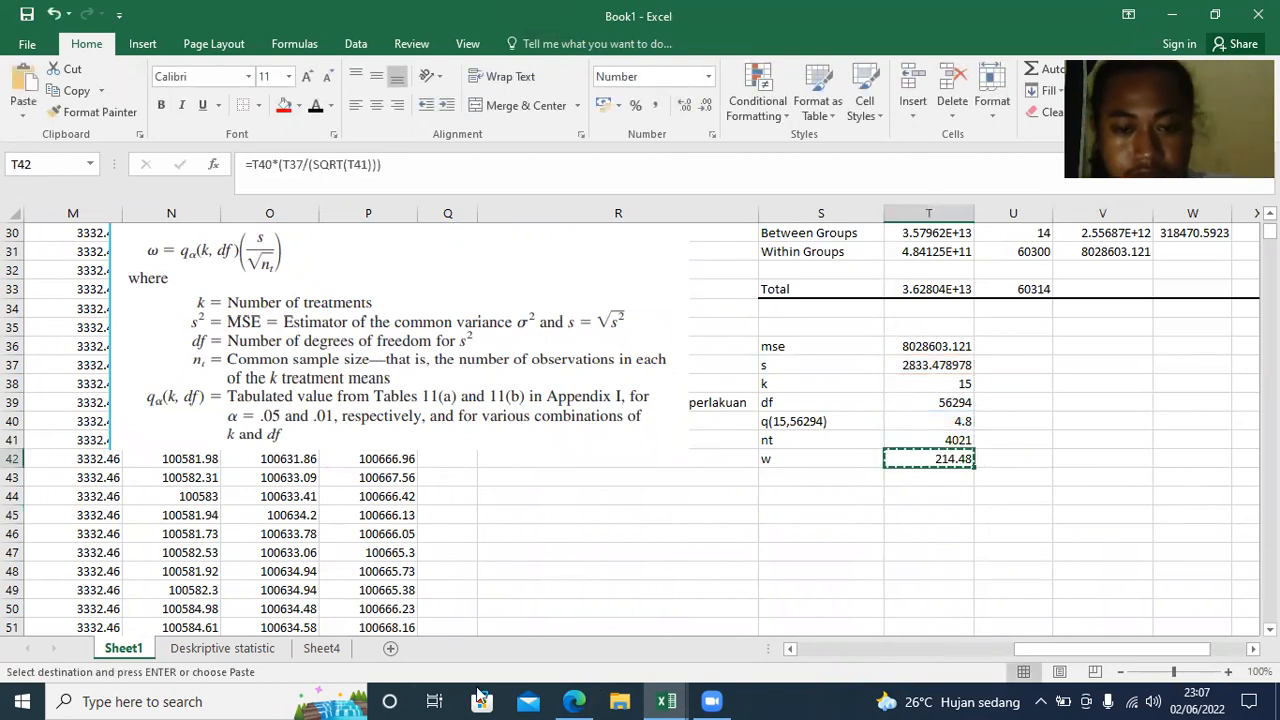
pyautogui.click(322, 648)
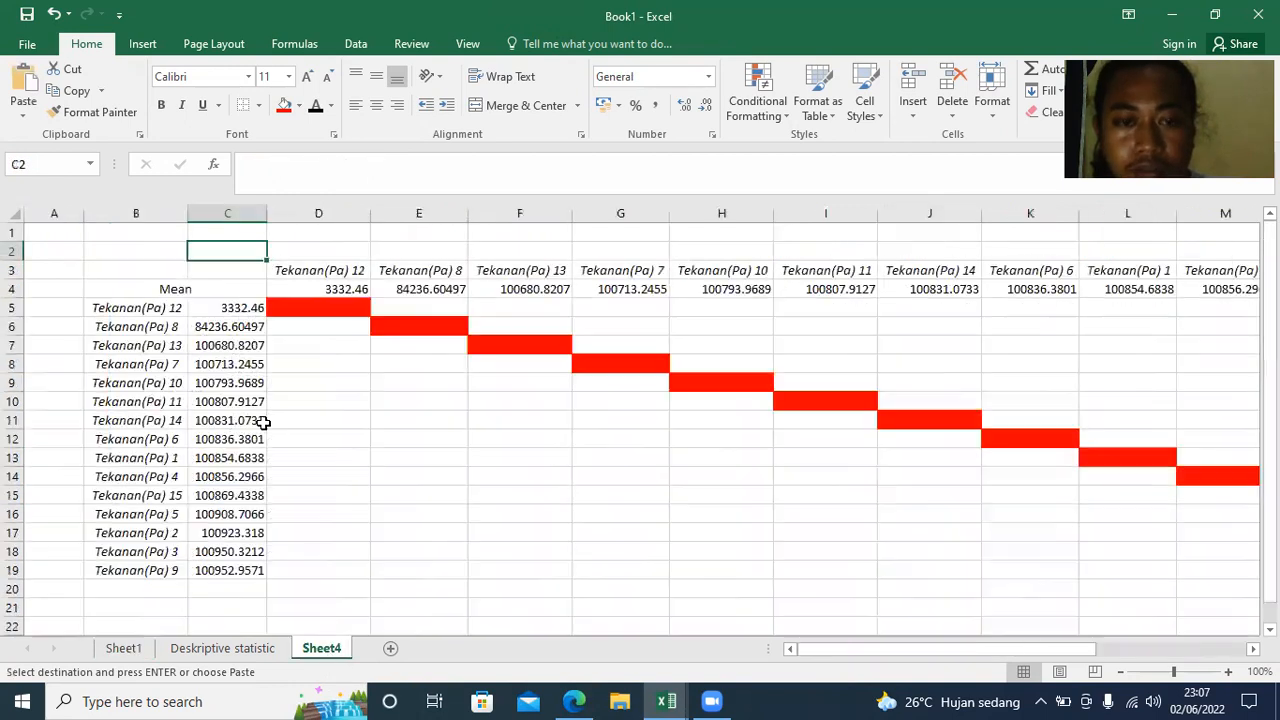
pyautogui.click(170, 249)
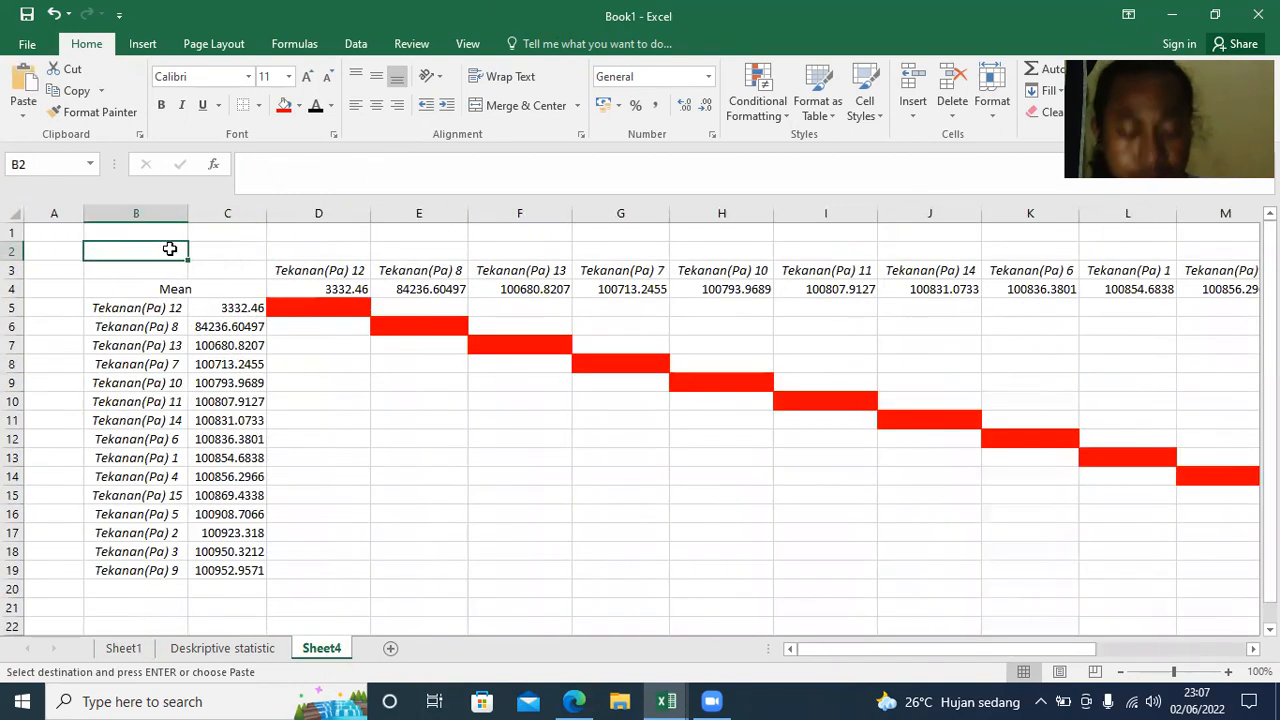
pyautogui.write('w')
pyautogui.click(224, 249)
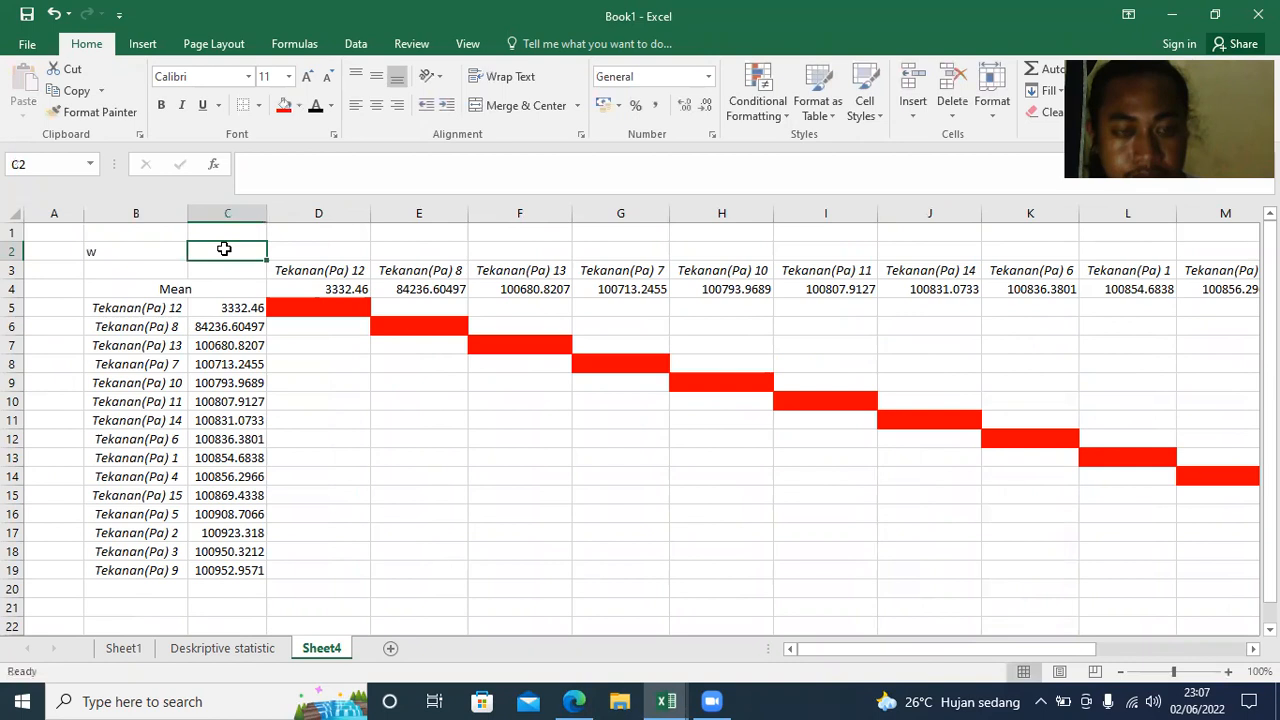
pyautogui.doubleClick(245, 252)
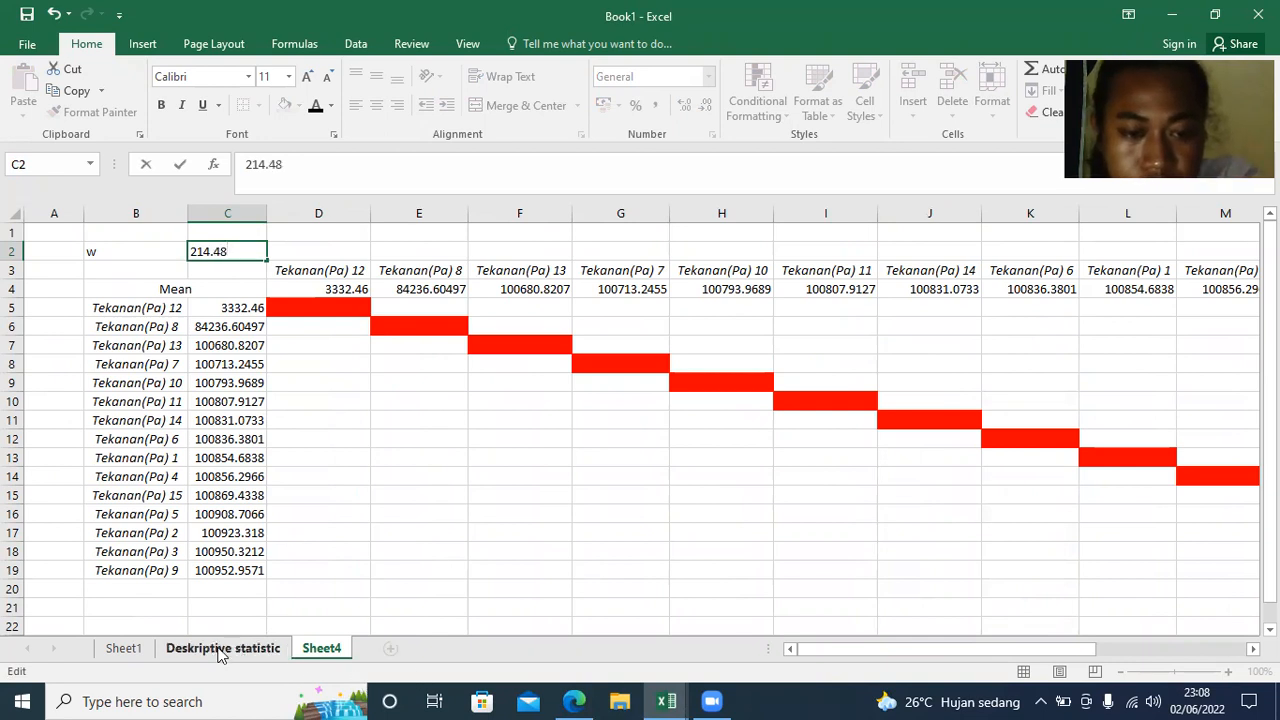
pyautogui.click(123, 648)
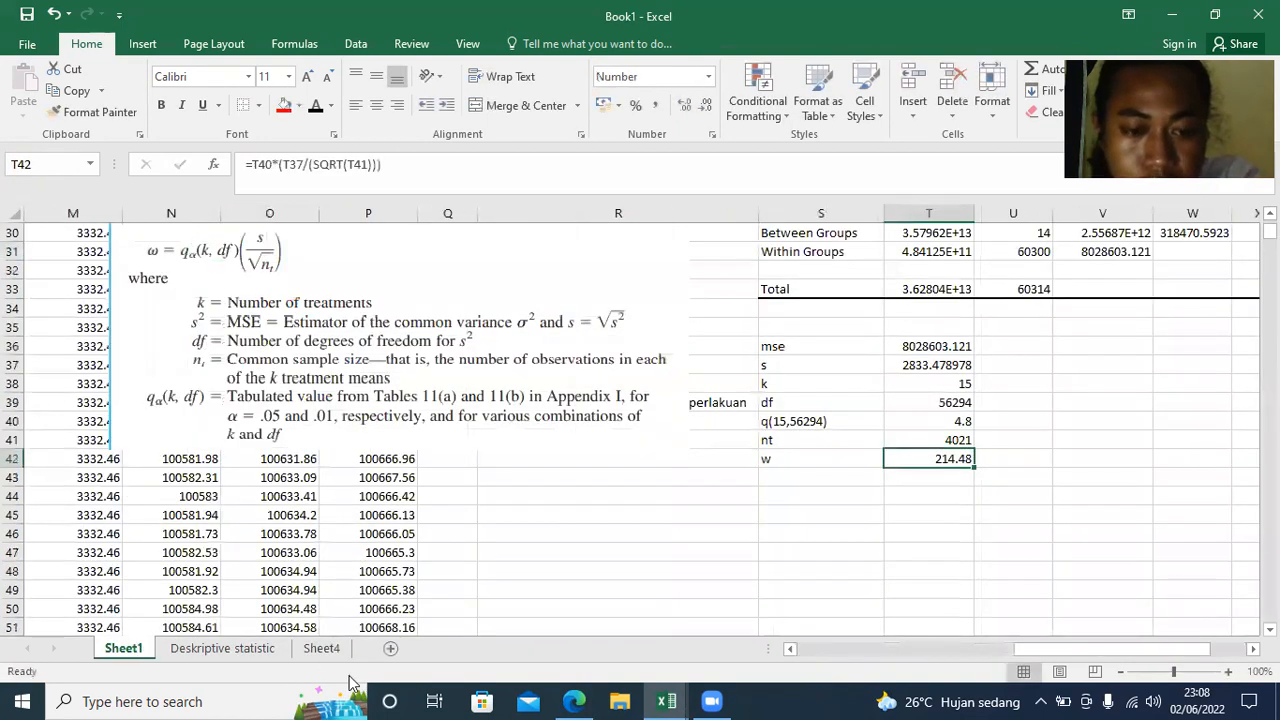
pyautogui.click(328, 650)
# - In E5, subtract the Tekanan(Pa) 12 row mean from the Tekanan(Pa) 8 column mean with =E4-$C$5
pyautogui.click(397, 370)
pyautogui.click(405, 307)
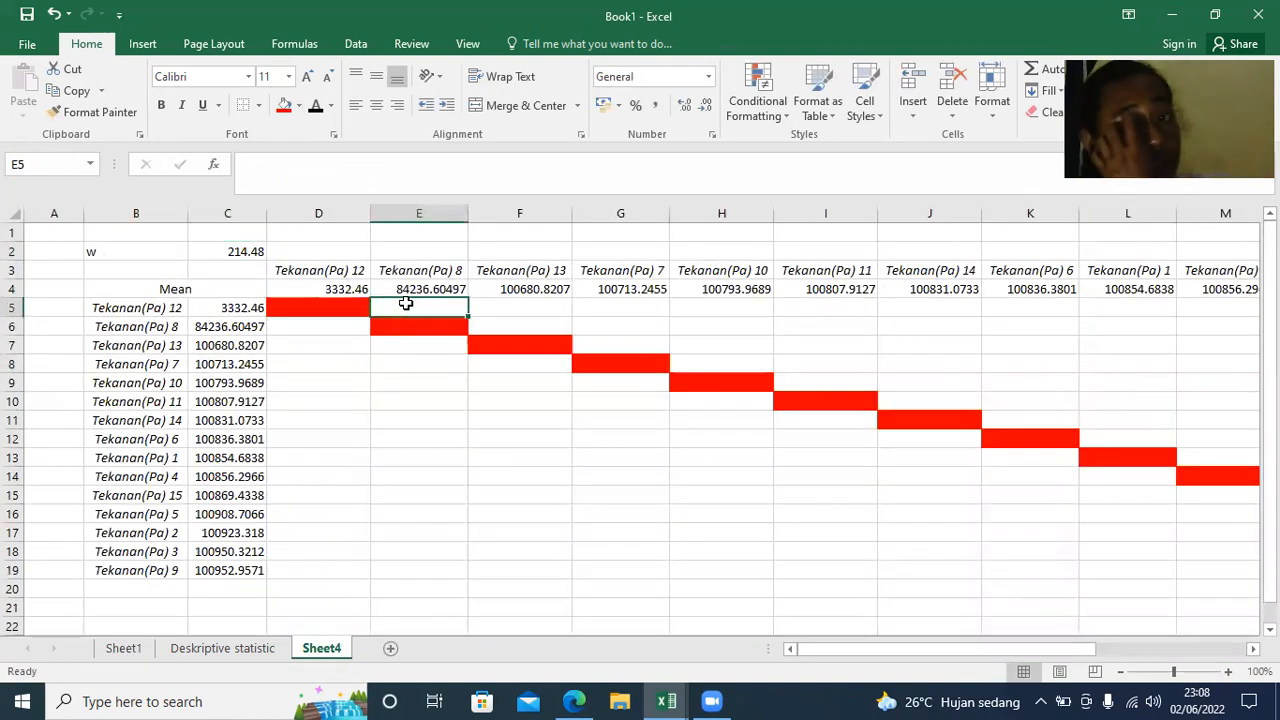
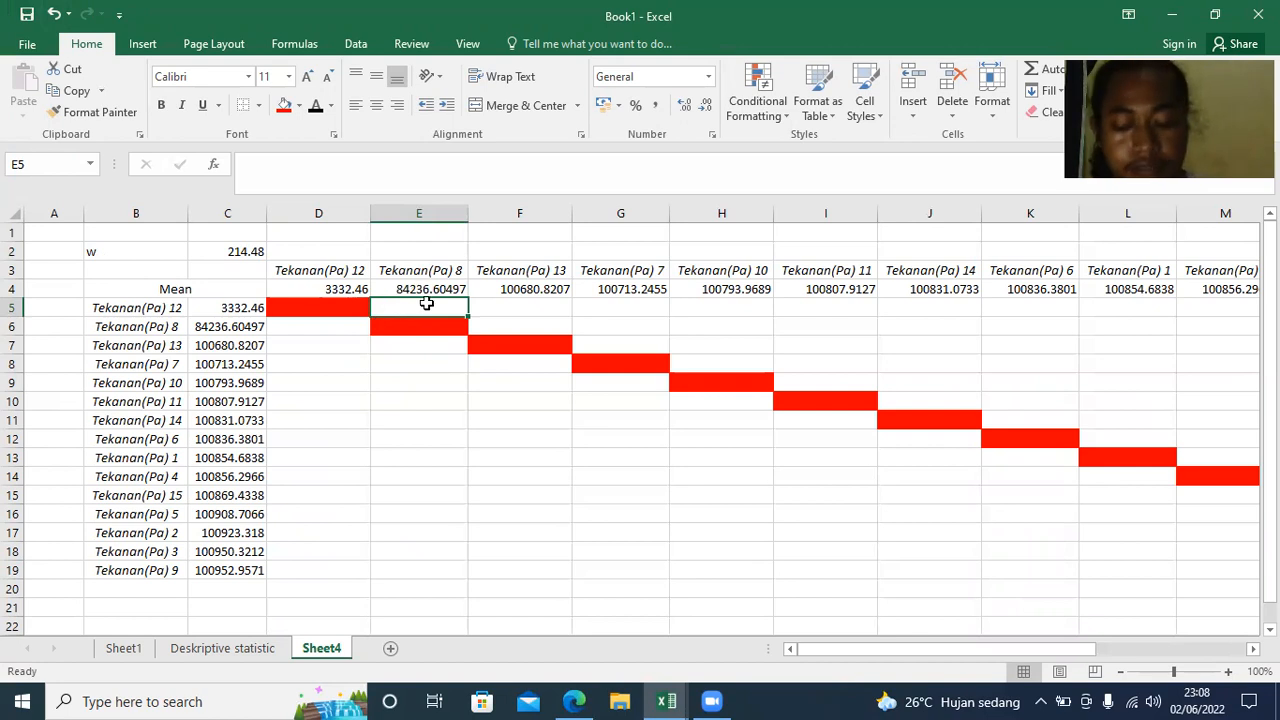
pyautogui.write('=')
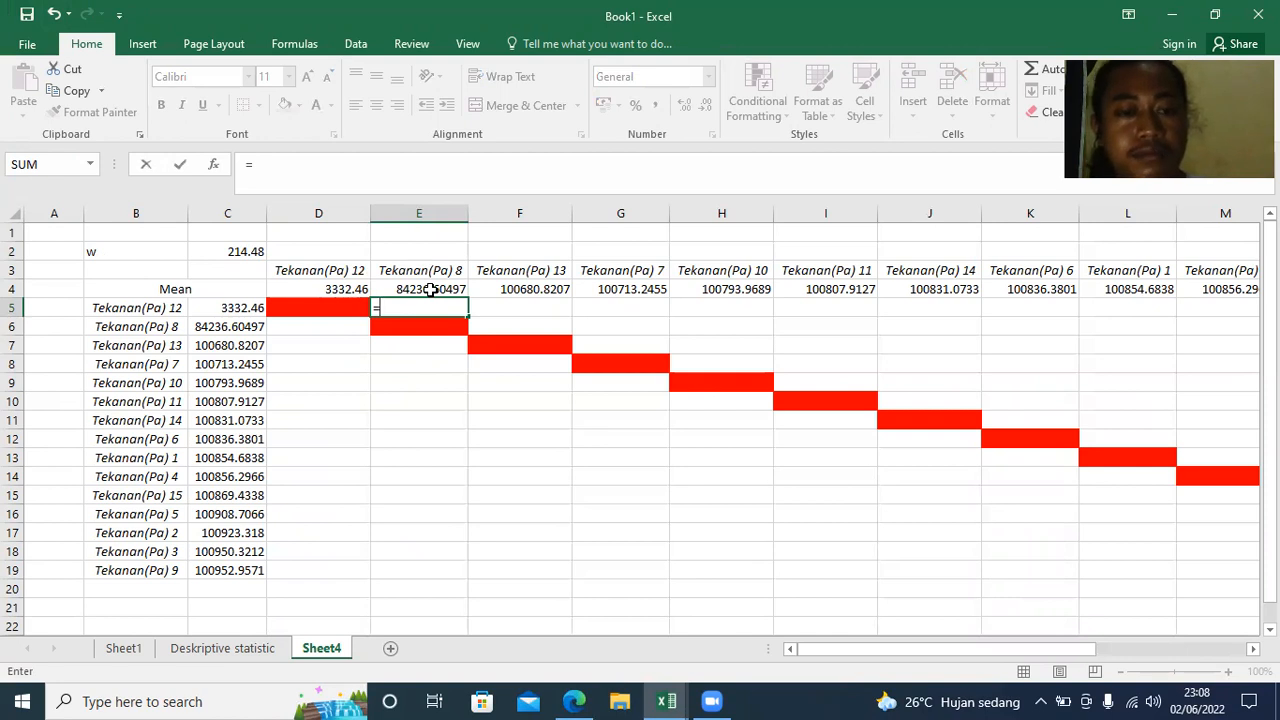
pyautogui.click(430, 290)
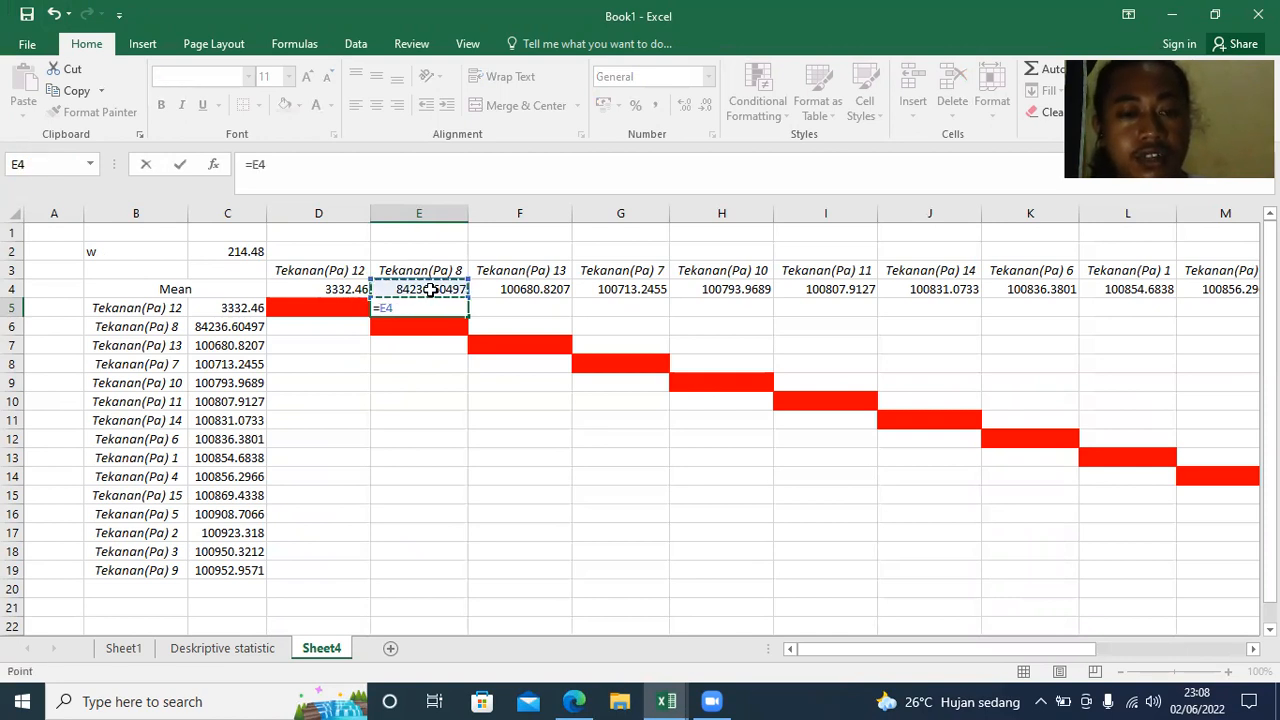
pyautogui.write('-')
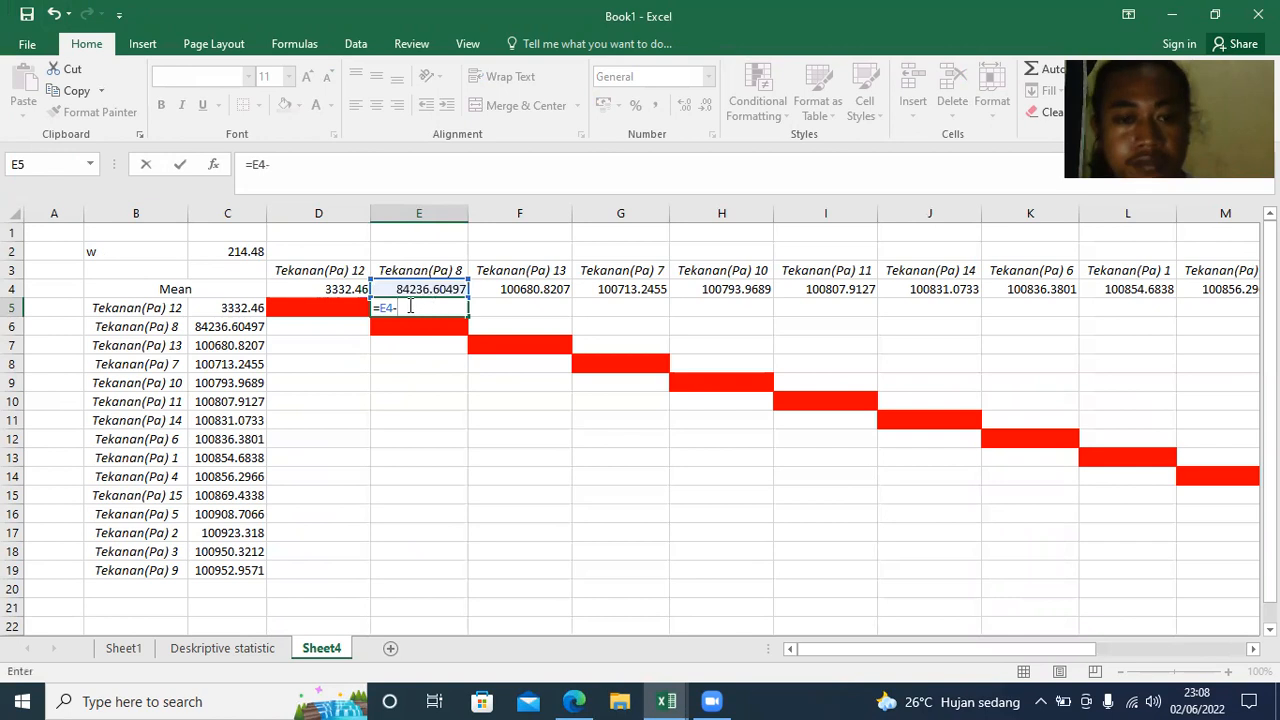
pyautogui.click(229, 310)
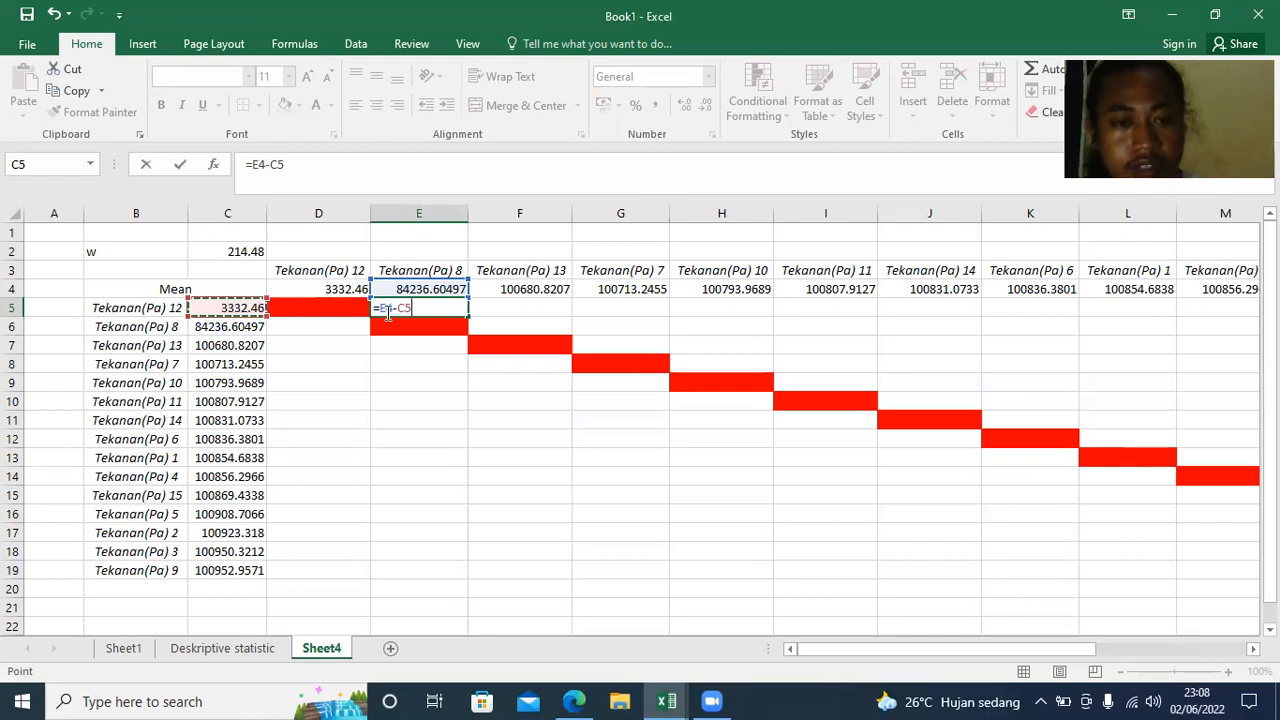
pyautogui.click(410, 308)
pyautogui.press('F4')
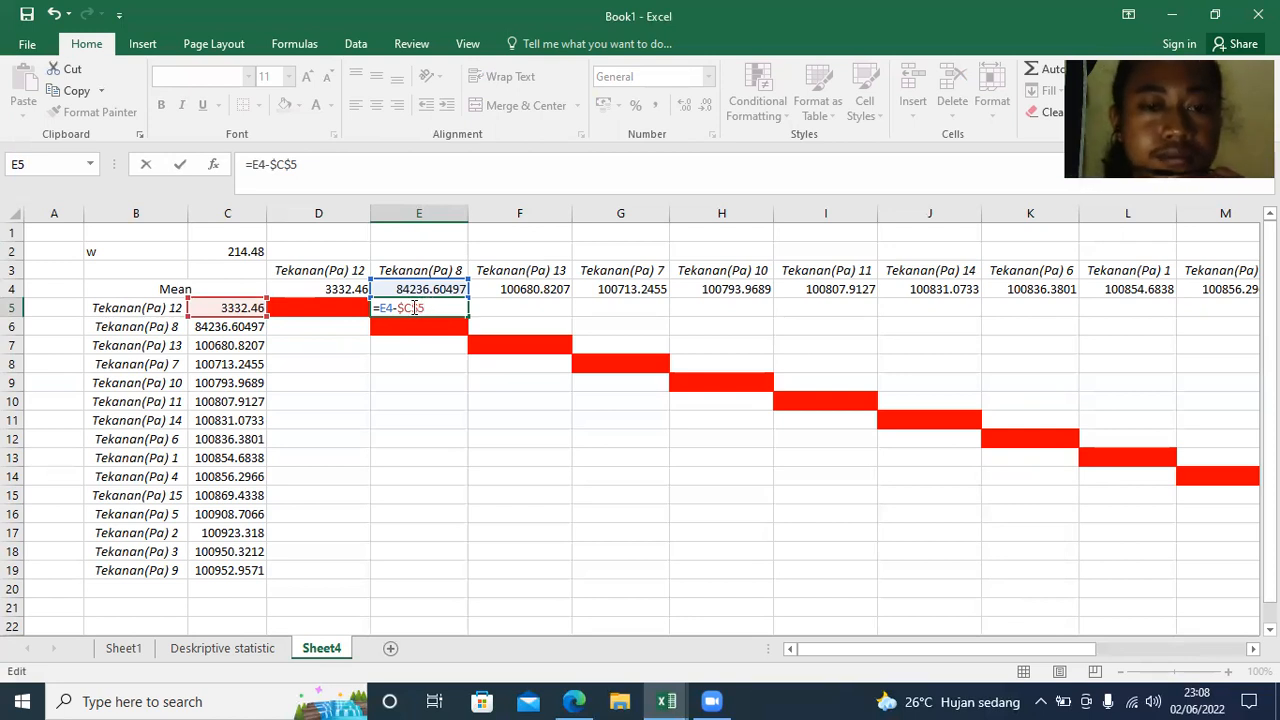
pyautogui.press('Return')
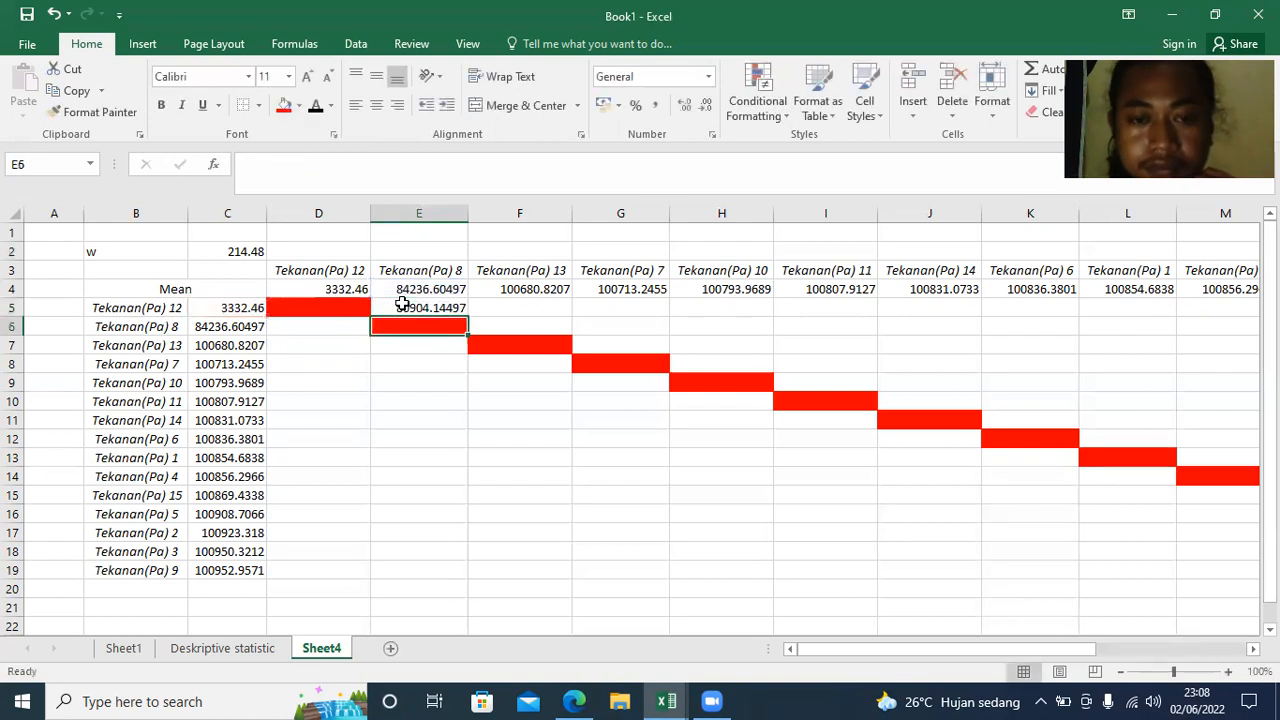
# - Fill the difference formula in E5 across row 5 through R5, the Tekanan(Pa) 9 column
pyautogui.click(425, 312)
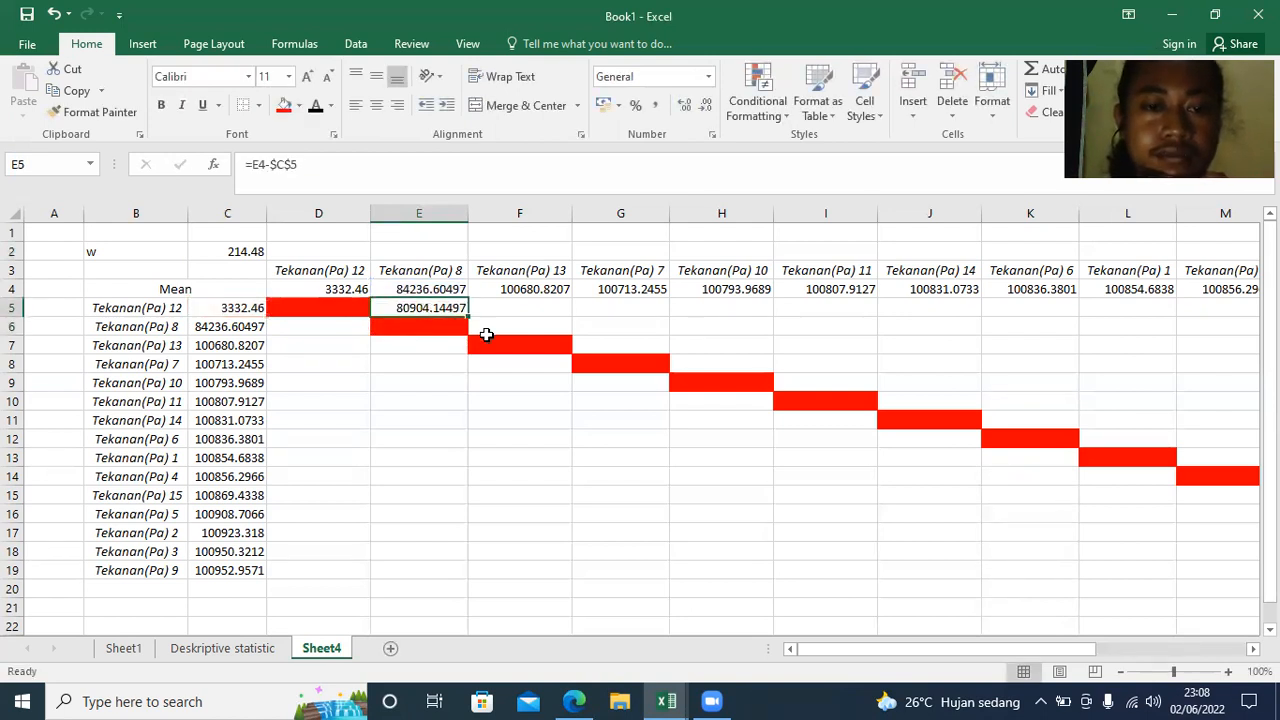
pyautogui.moveTo(470, 314); pyautogui.dragTo(1074, 314)
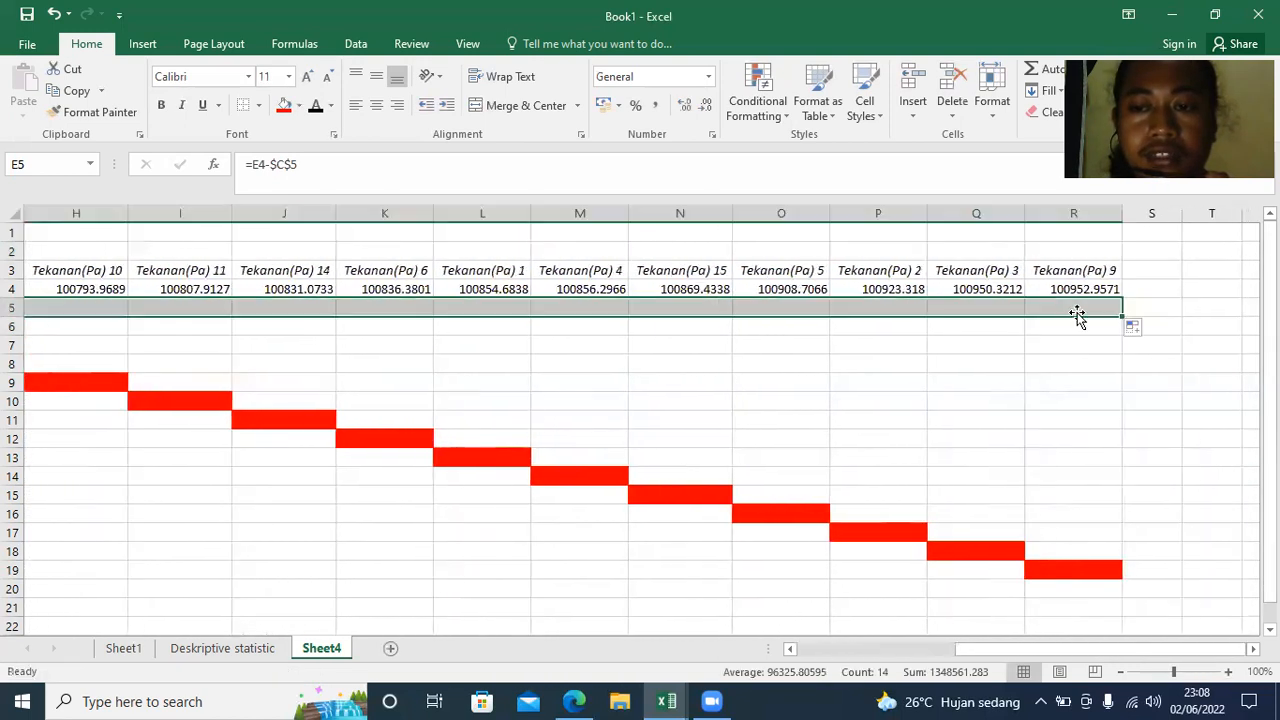
pyautogui.click(945, 425)
# - In F6, subtract the Tekanan(Pa) 8 row mean from the Tekanan(Pa) 13 column mean with =F4-$C$6
pyautogui.moveTo(1076, 651); pyautogui.dragTo(885, 660)
pyautogui.doubleClick(510, 325)
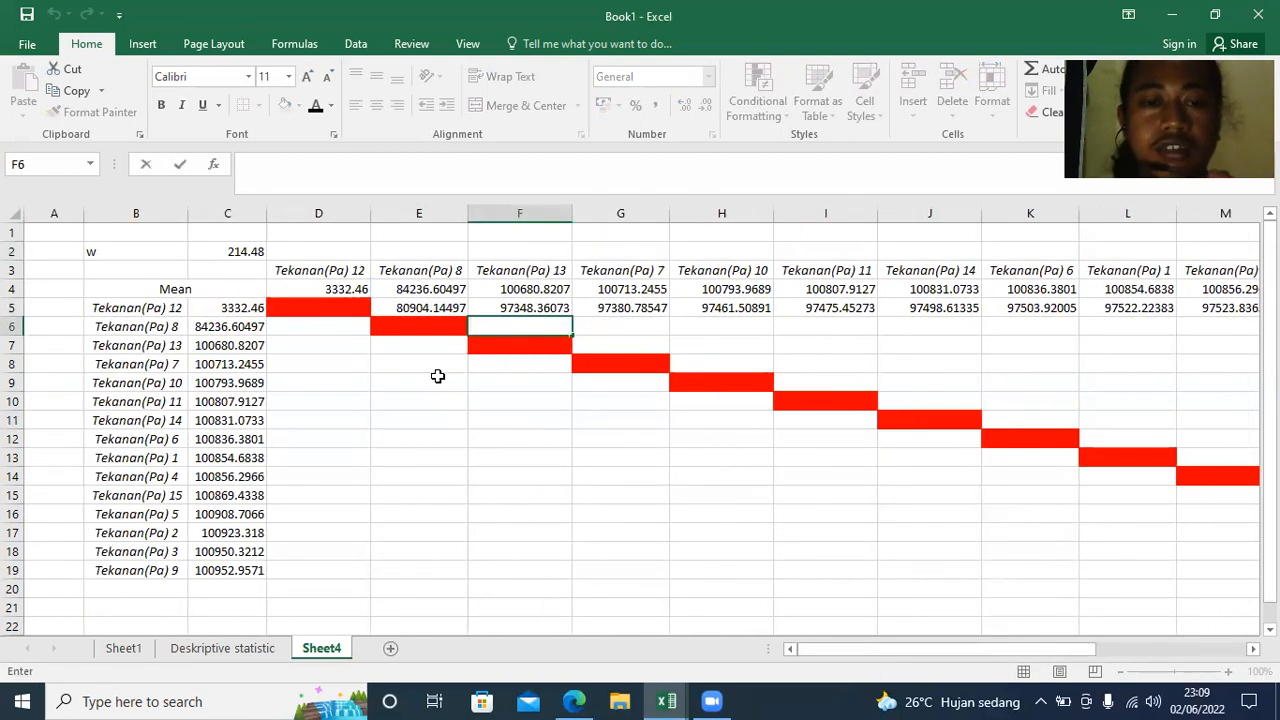
pyautogui.click(517, 287)
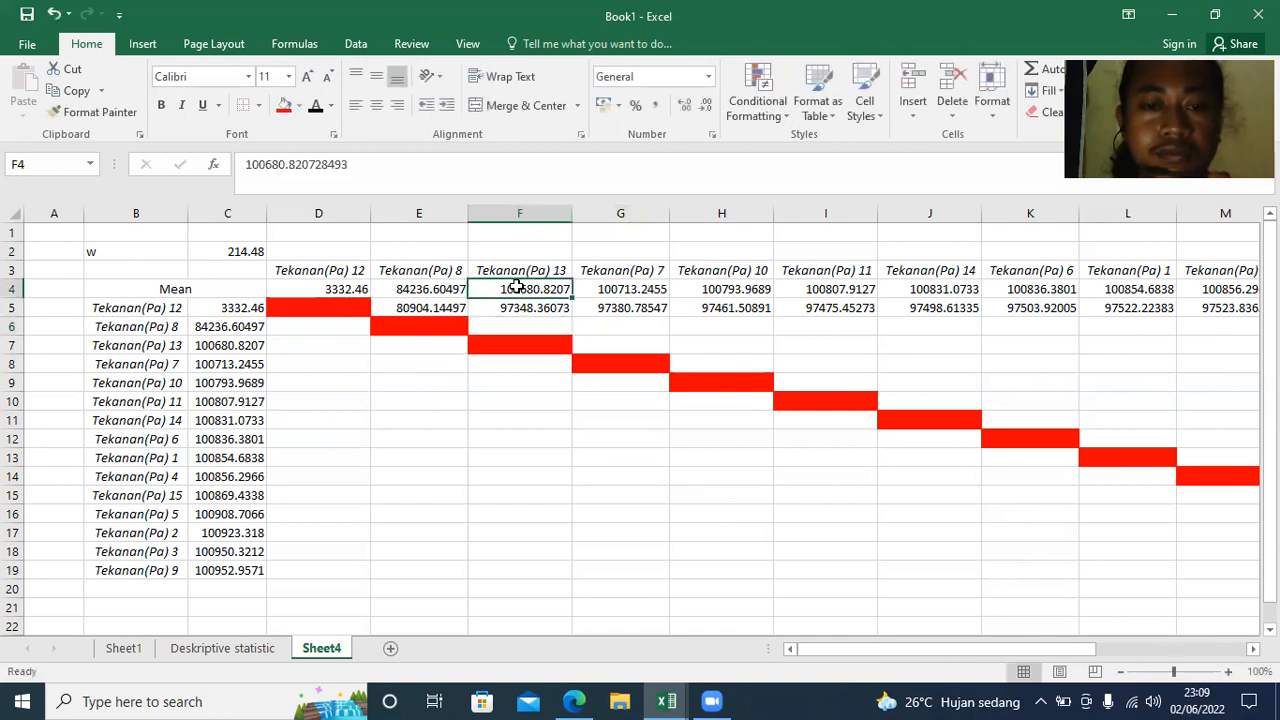
pyautogui.click(518, 327)
pyautogui.doubleClick(518, 327)
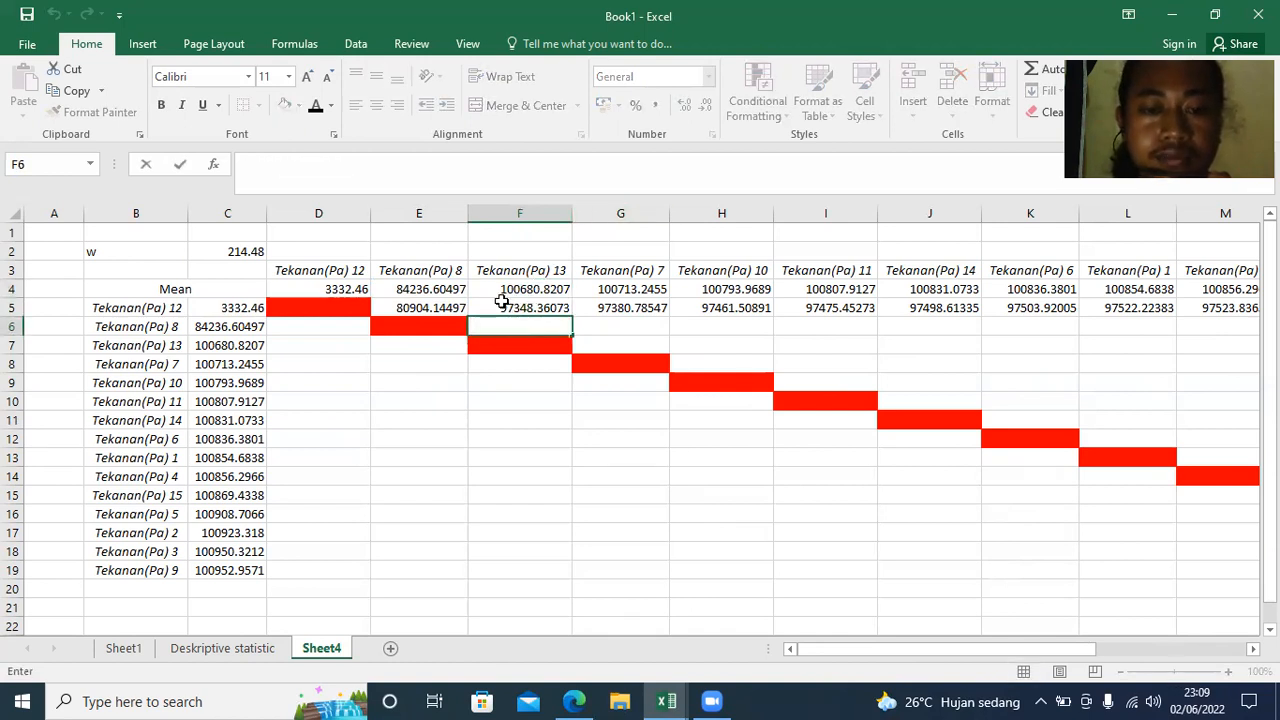
pyautogui.write('=')
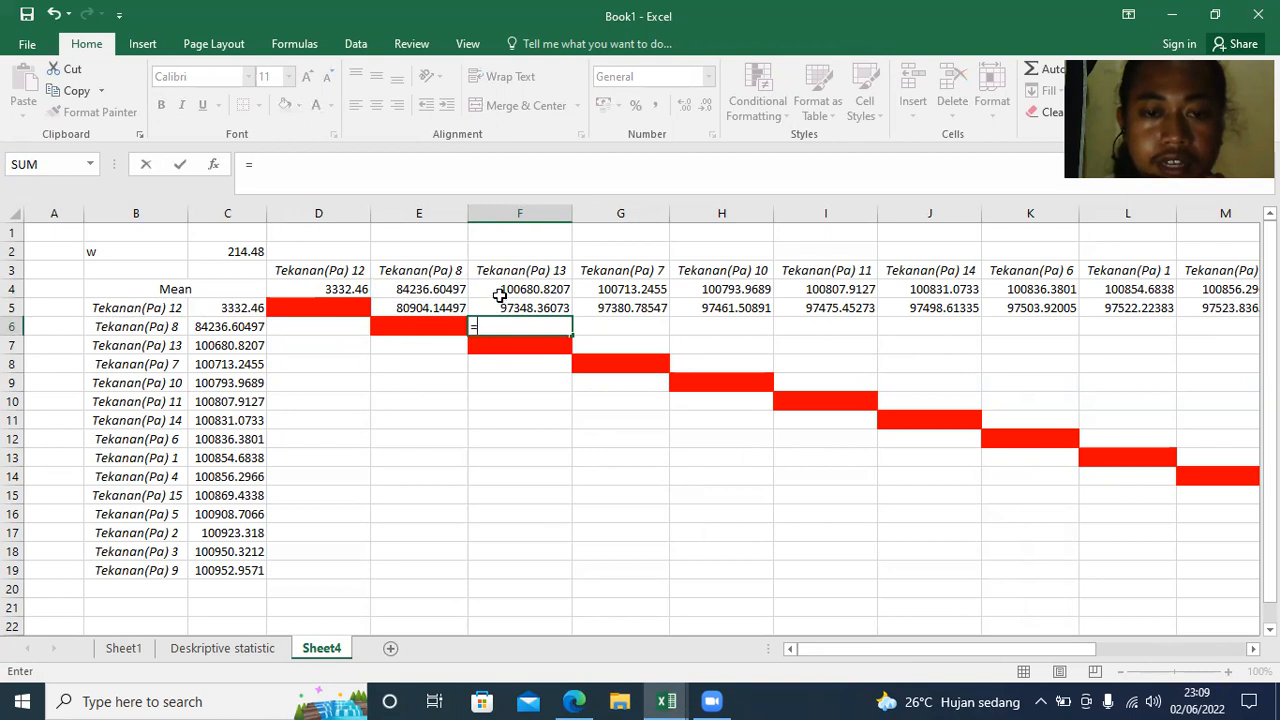
pyautogui.click(500, 290)
pyautogui.write('-')
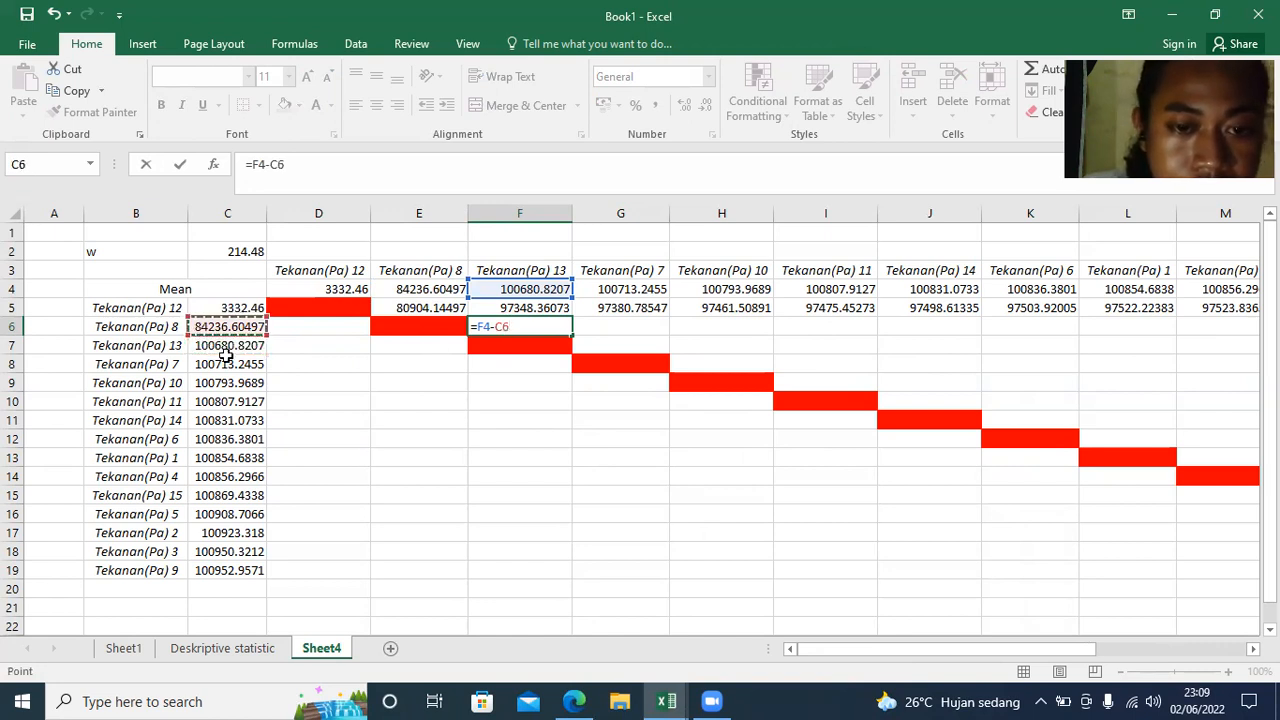
pyautogui.click(228, 362)
pyautogui.click(222, 330)
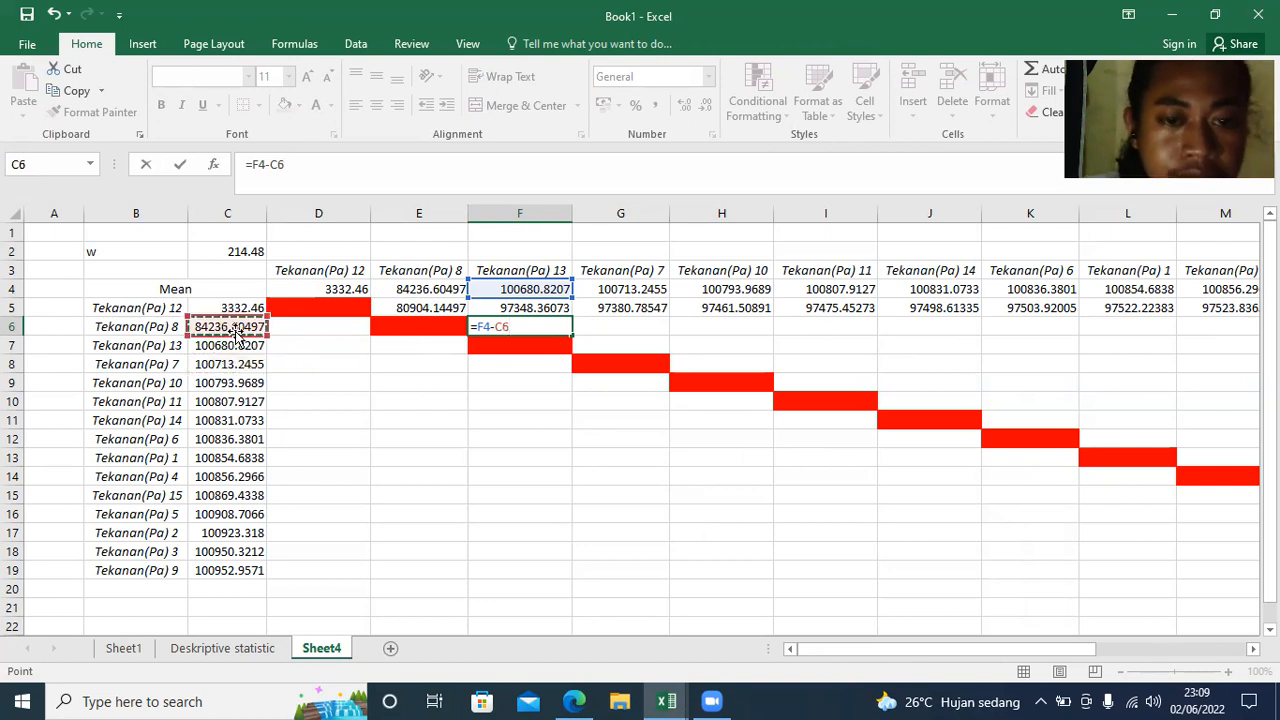
pyautogui.press('F4')
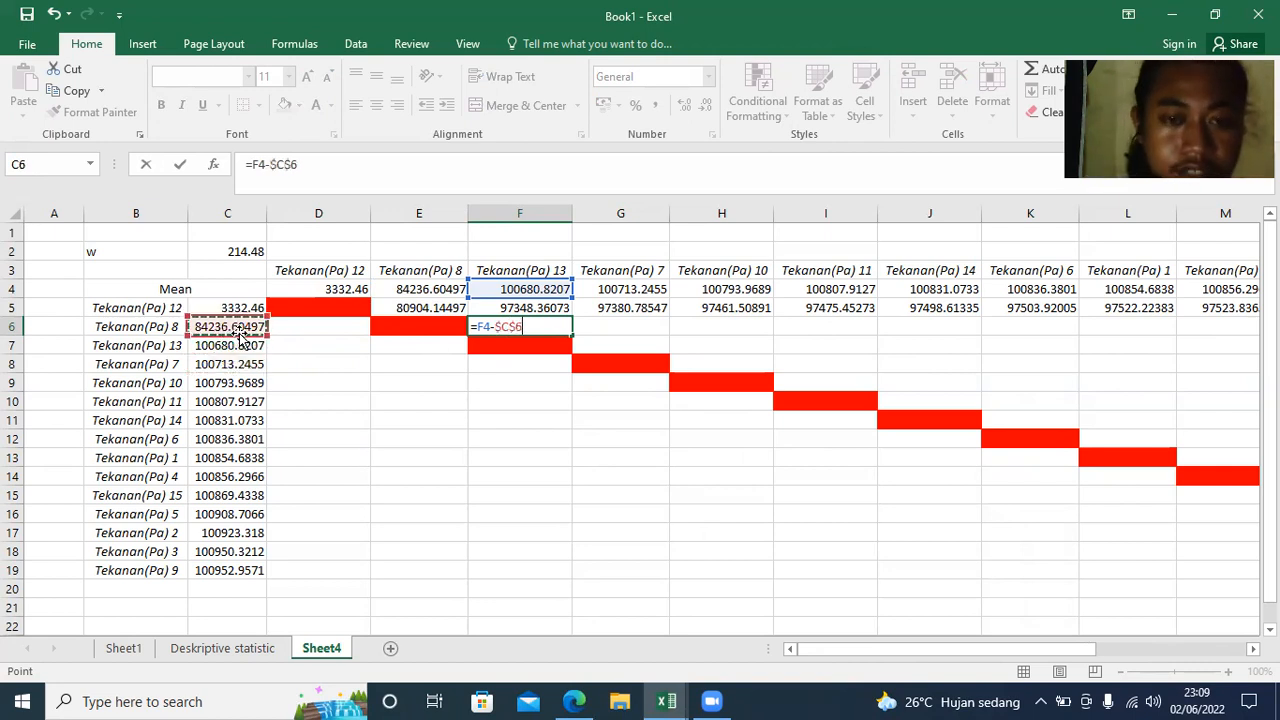
pyautogui.press('Return')
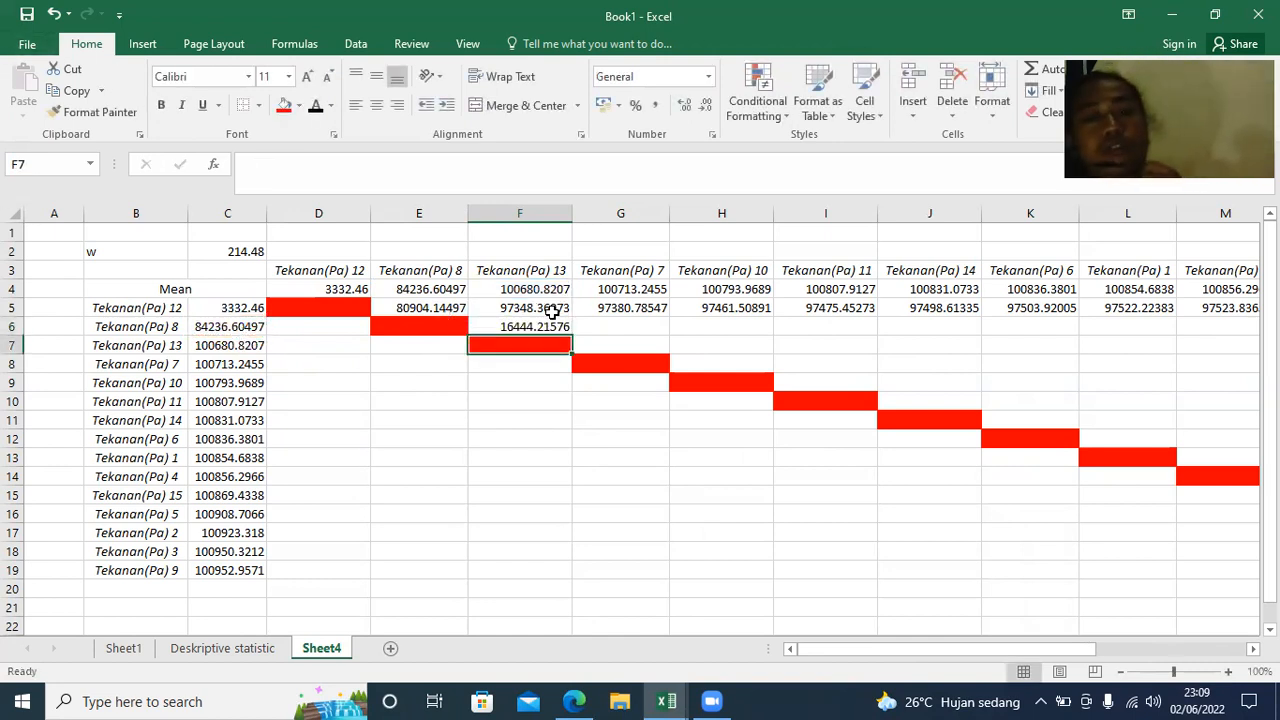
# - In G7, subtract the Tekanan(Pa) 13 row mean from the Tekanan(Pa) 7 column mean with =G4-$C$7
pyautogui.click(606, 339)
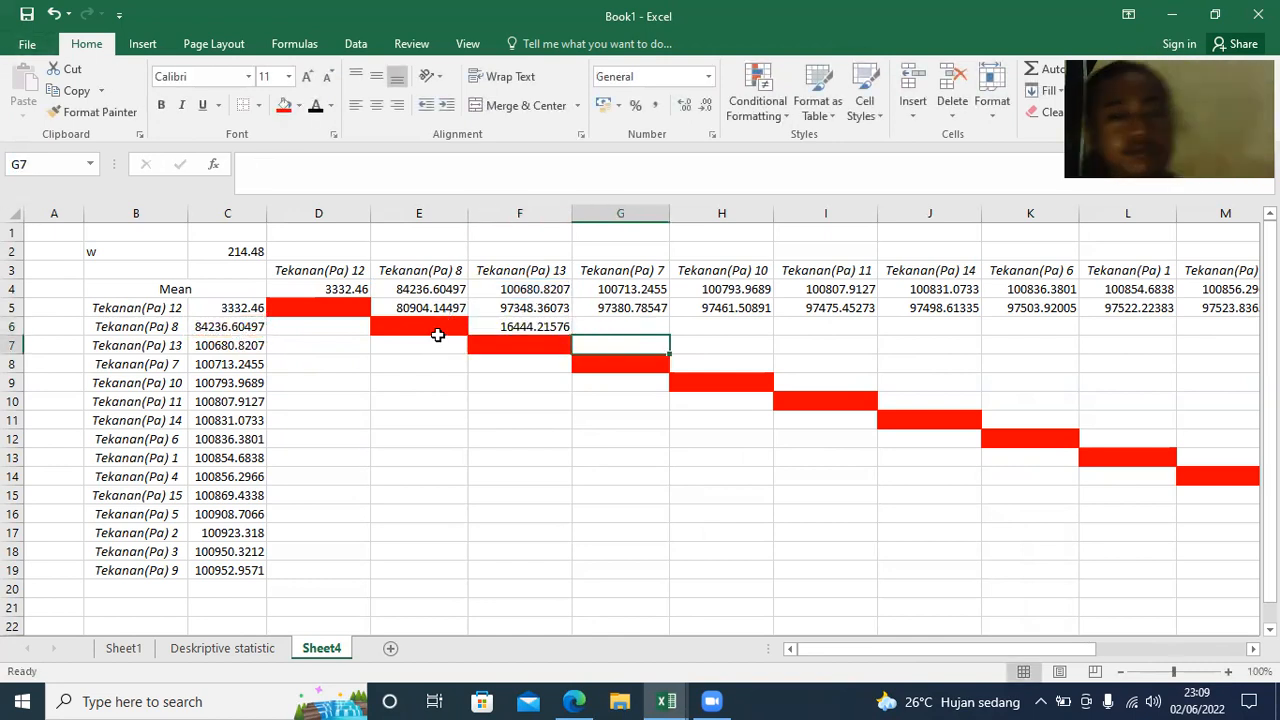
pyautogui.click(603, 287)
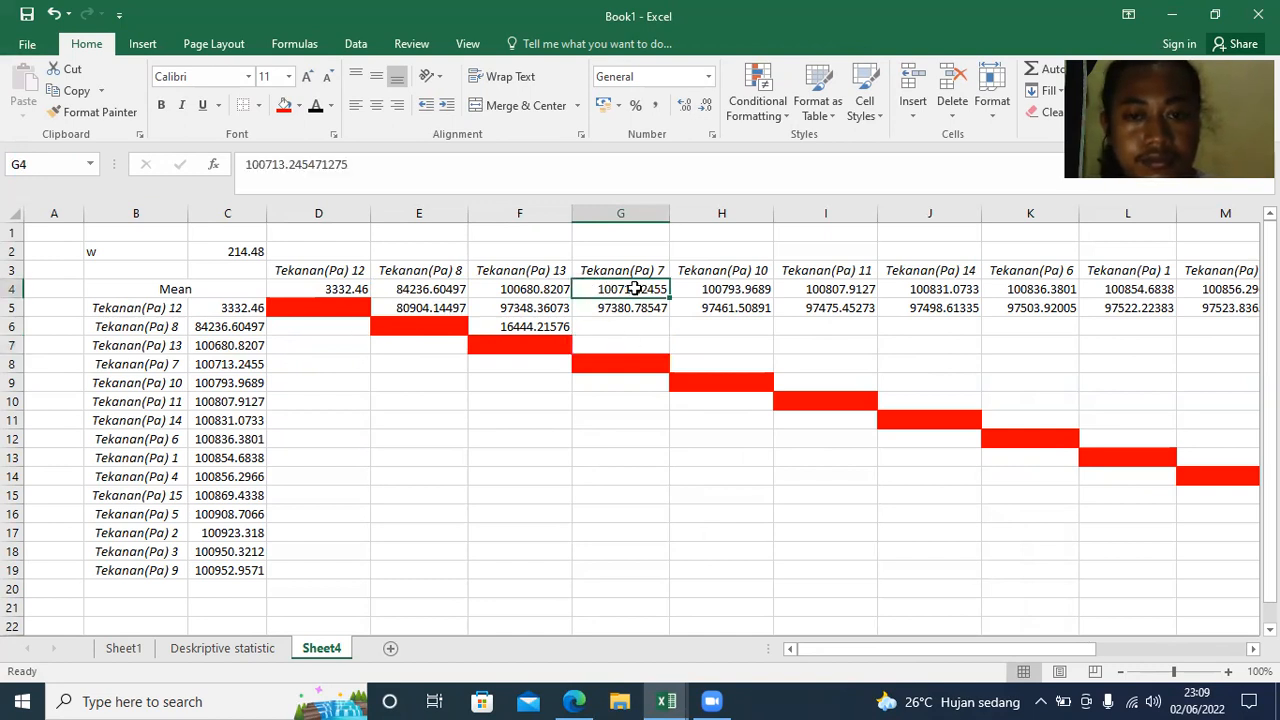
pyautogui.doubleClick(628, 290)
pyautogui.click(626, 347)
pyautogui.click(615, 289)
pyautogui.click(620, 345)
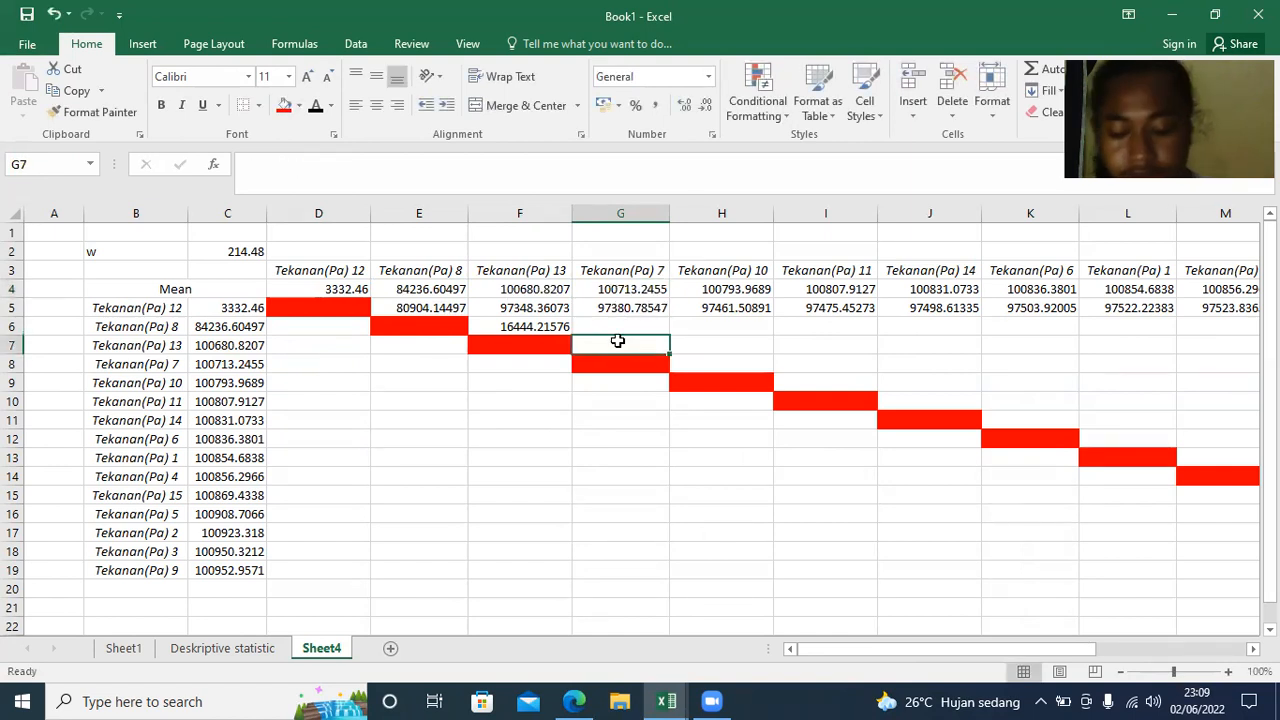
pyautogui.write('=')
pyautogui.click(614, 289)
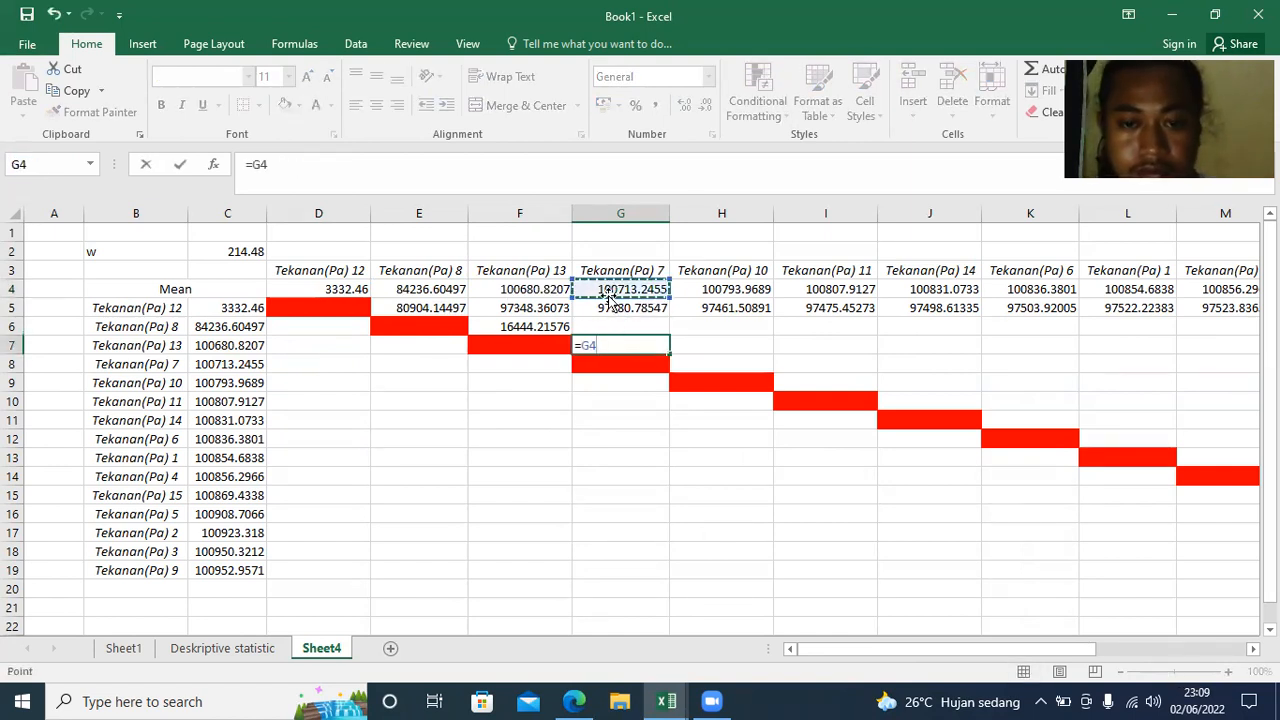
pyautogui.write('-')
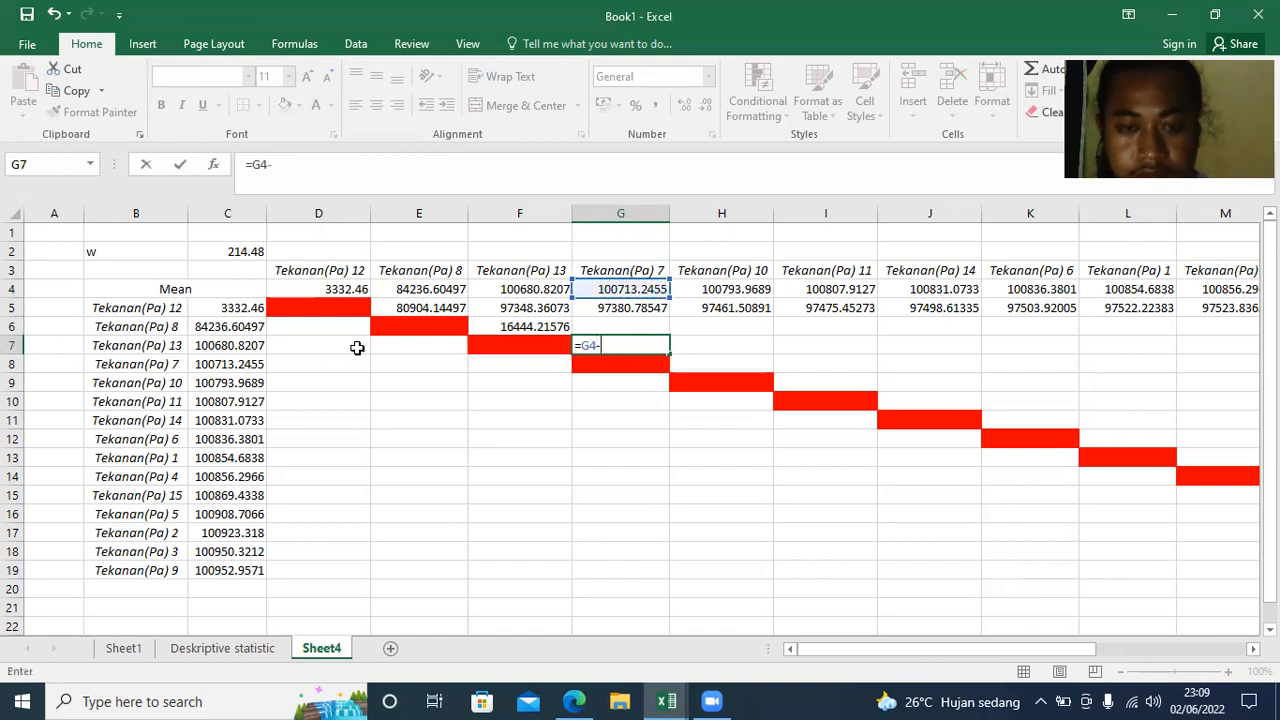
pyautogui.click(235, 346)
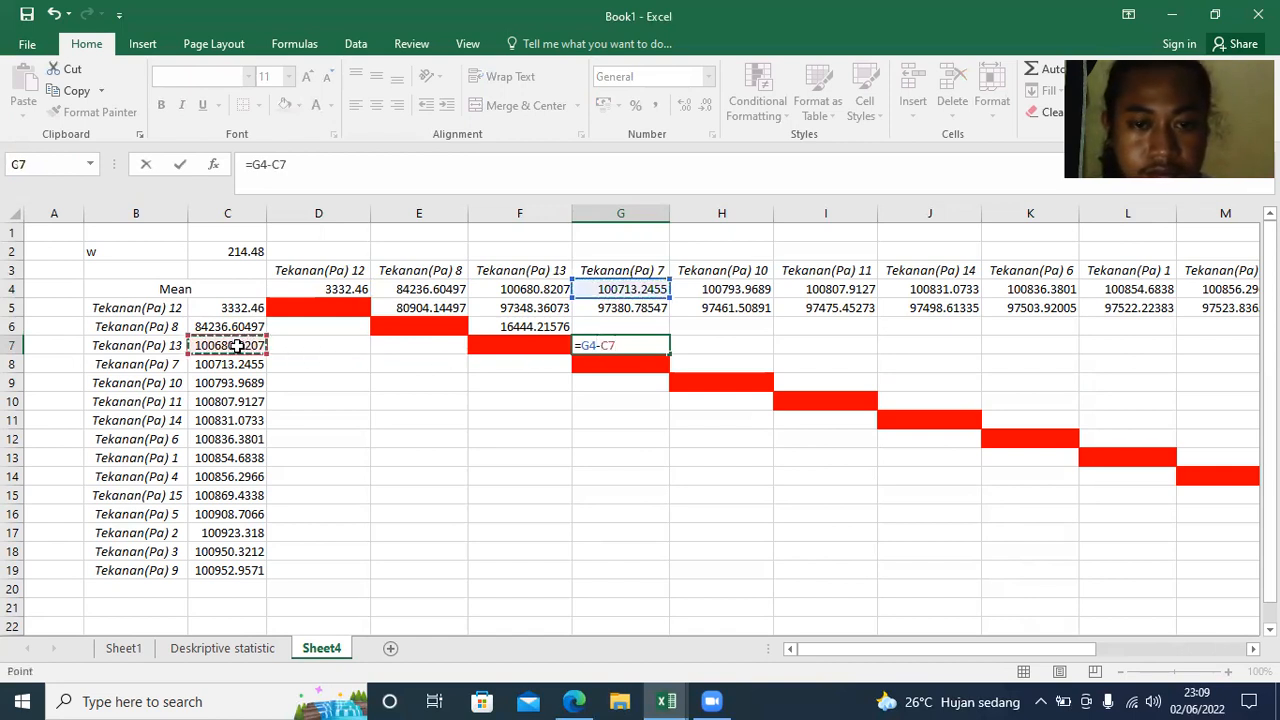
pyautogui.press('F4')
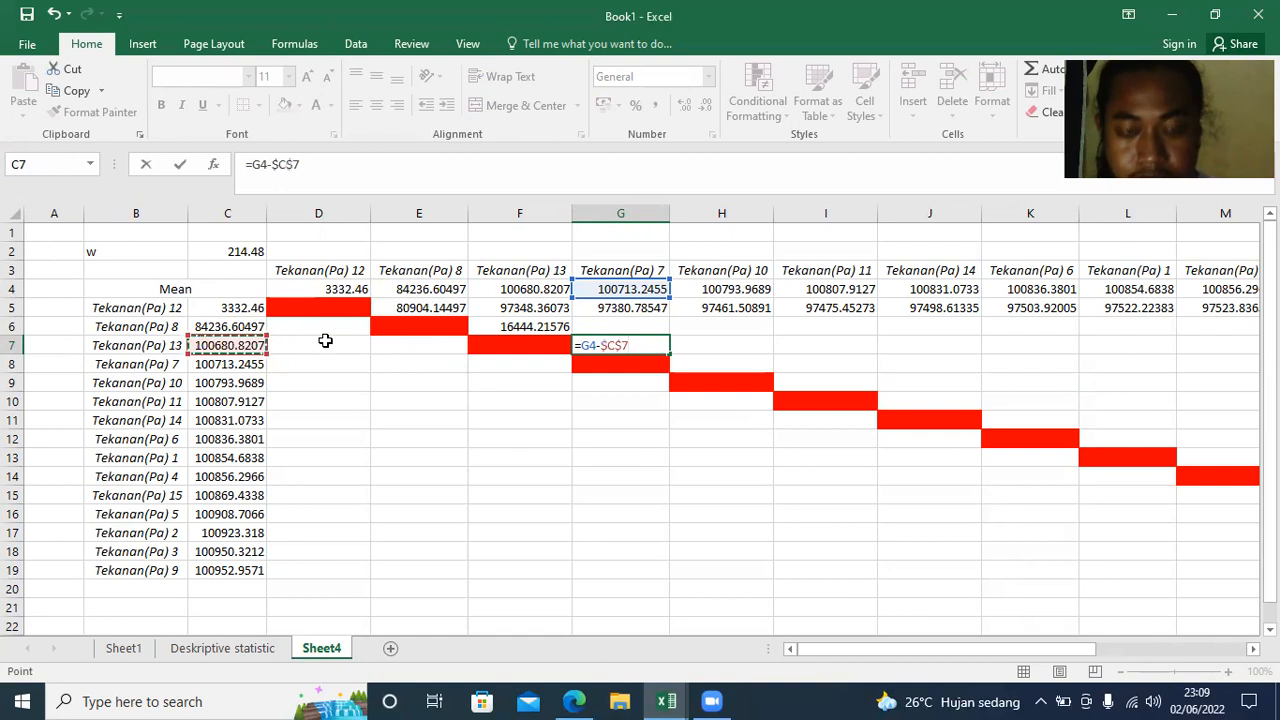
pyautogui.press('Return')
# - In H8, subtract the Tekanan(Pa) 7 row mean from the Tekanan(Pa) 10 column mean with =H4-$C$8
pyautogui.click(709, 362)
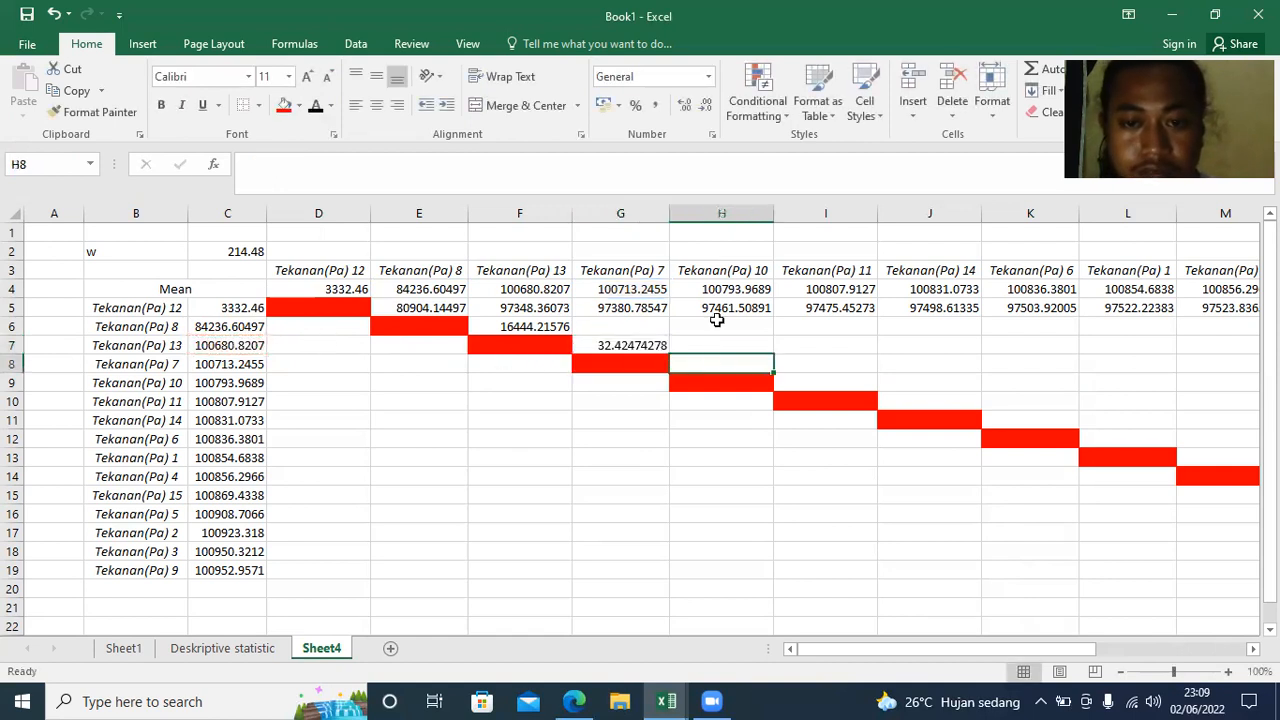
pyautogui.click(738, 288)
pyautogui.click(748, 361)
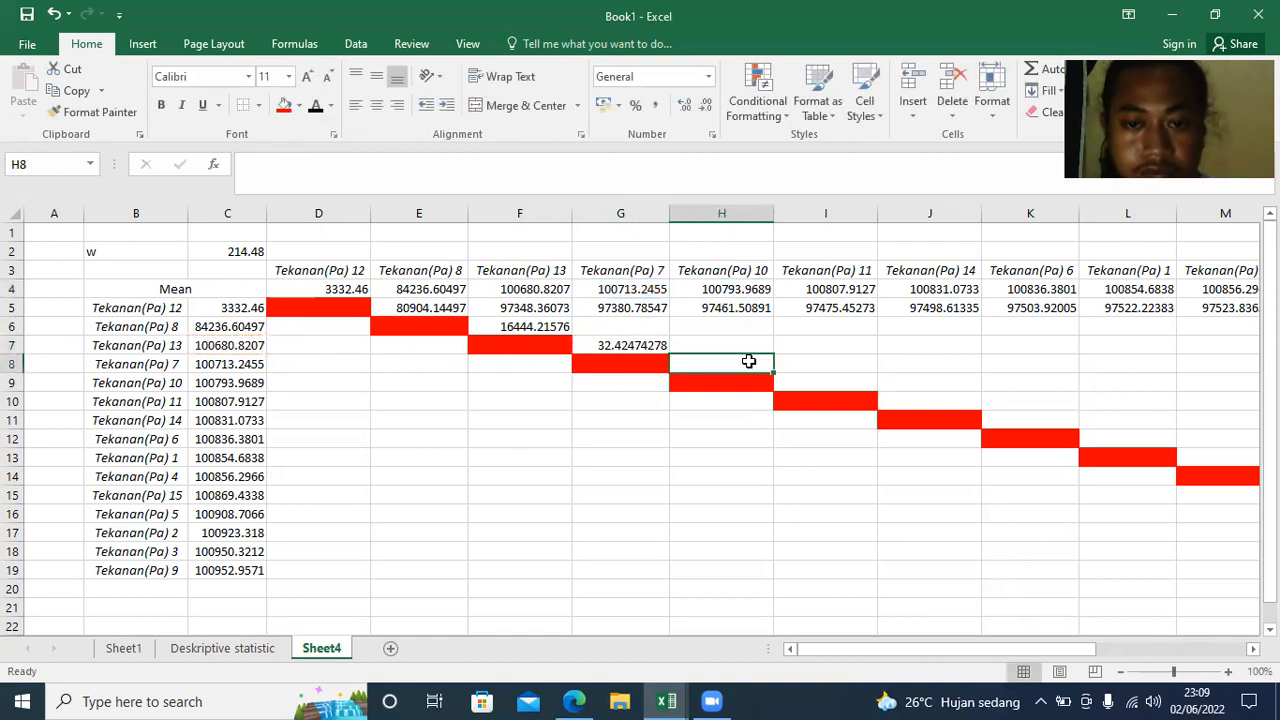
pyautogui.write('=')
pyautogui.click(724, 283)
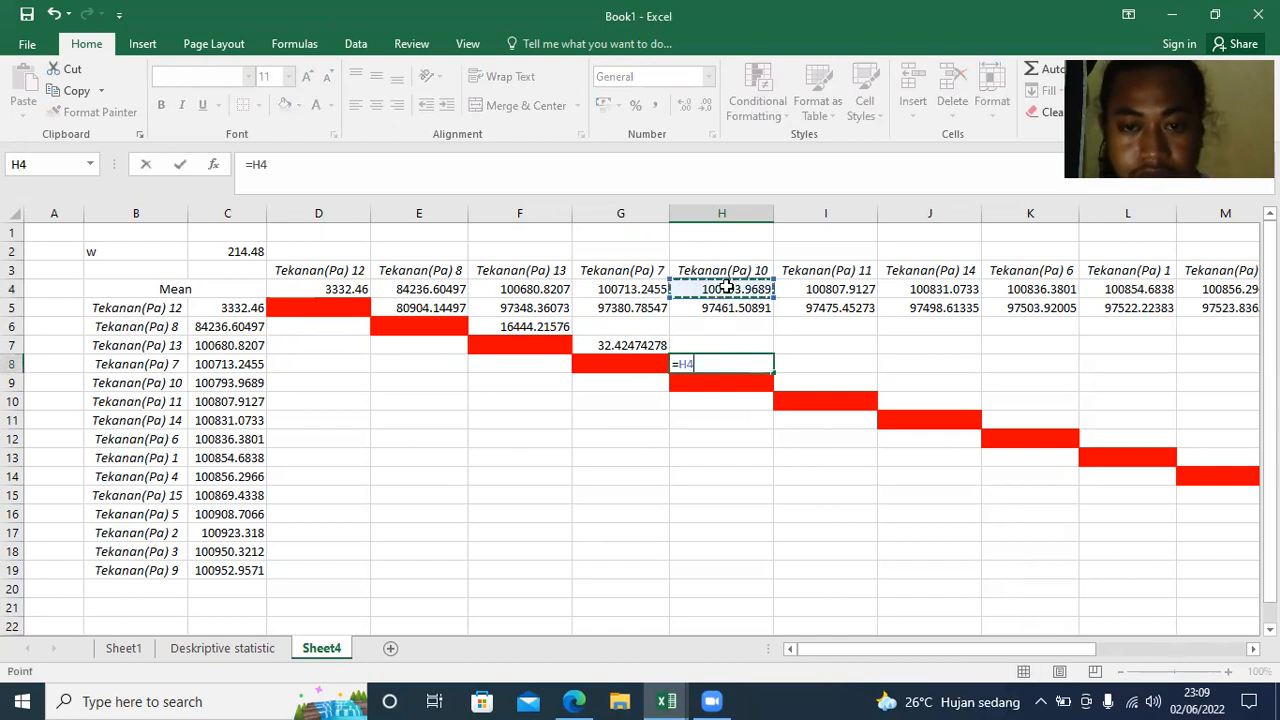
pyautogui.write('-')
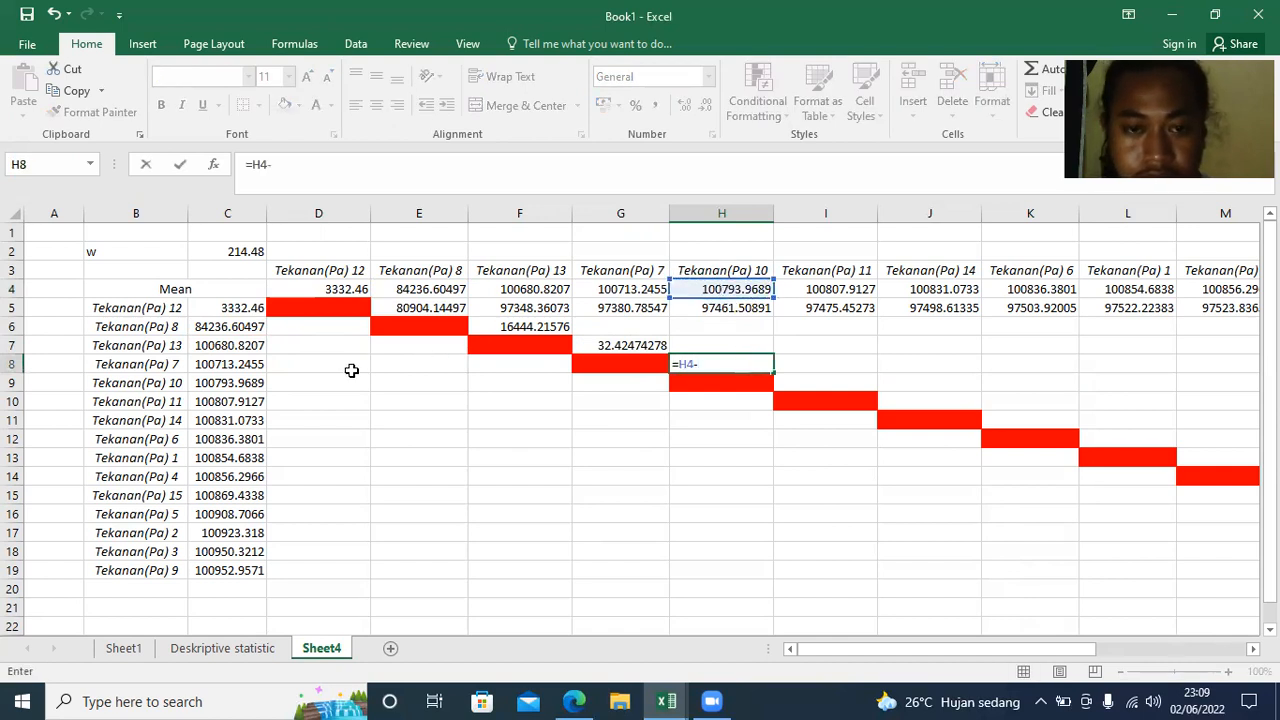
pyautogui.click(228, 365)
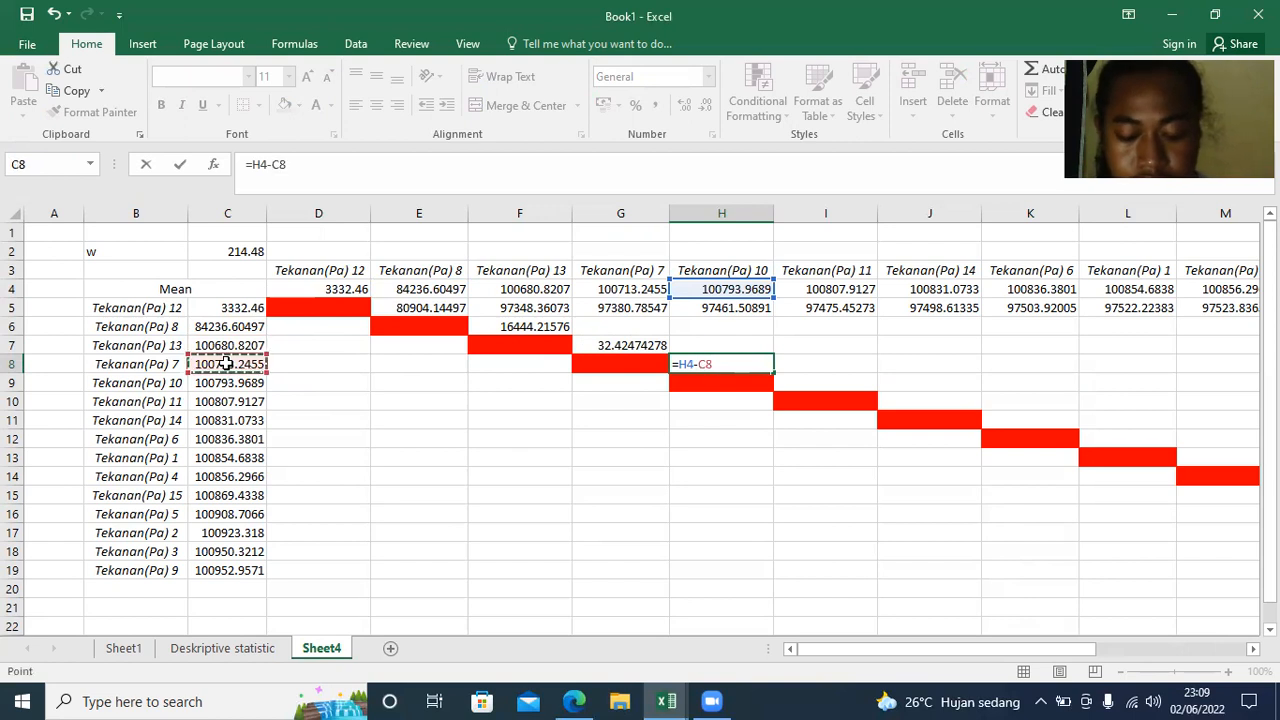
pyautogui.press('F4')
pyautogui.press('Return')
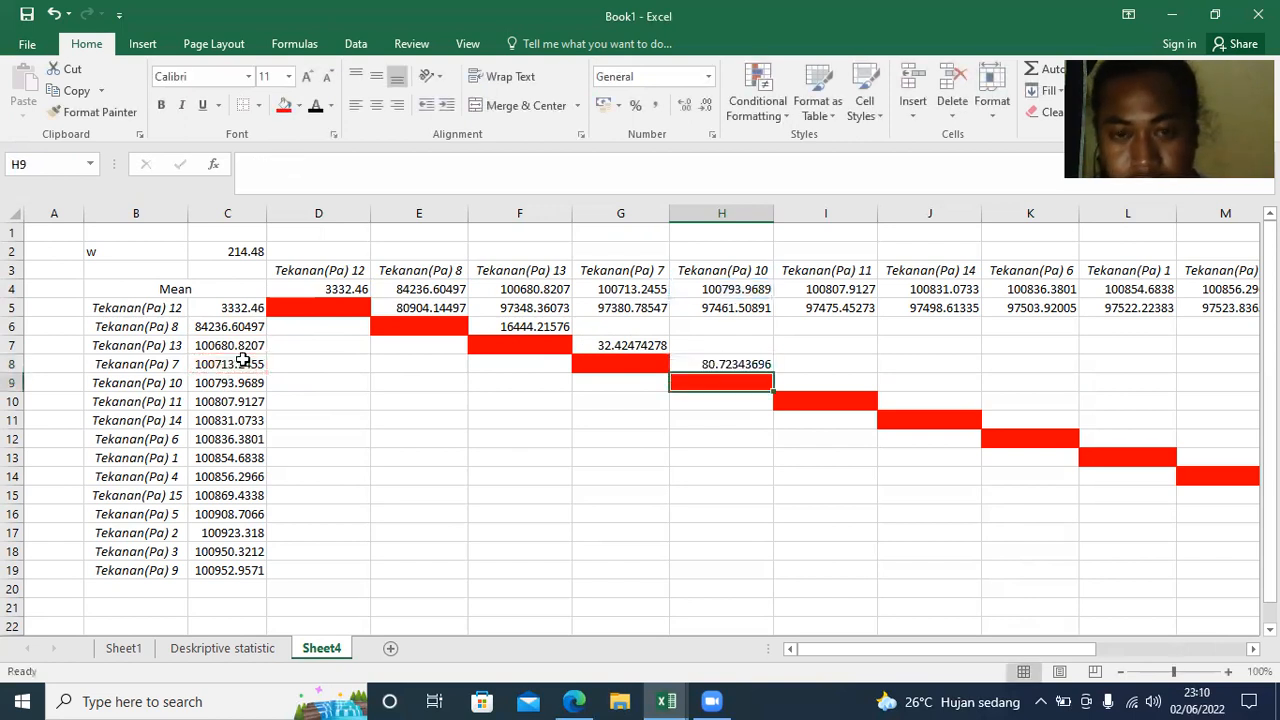
pyautogui.click(509, 329)
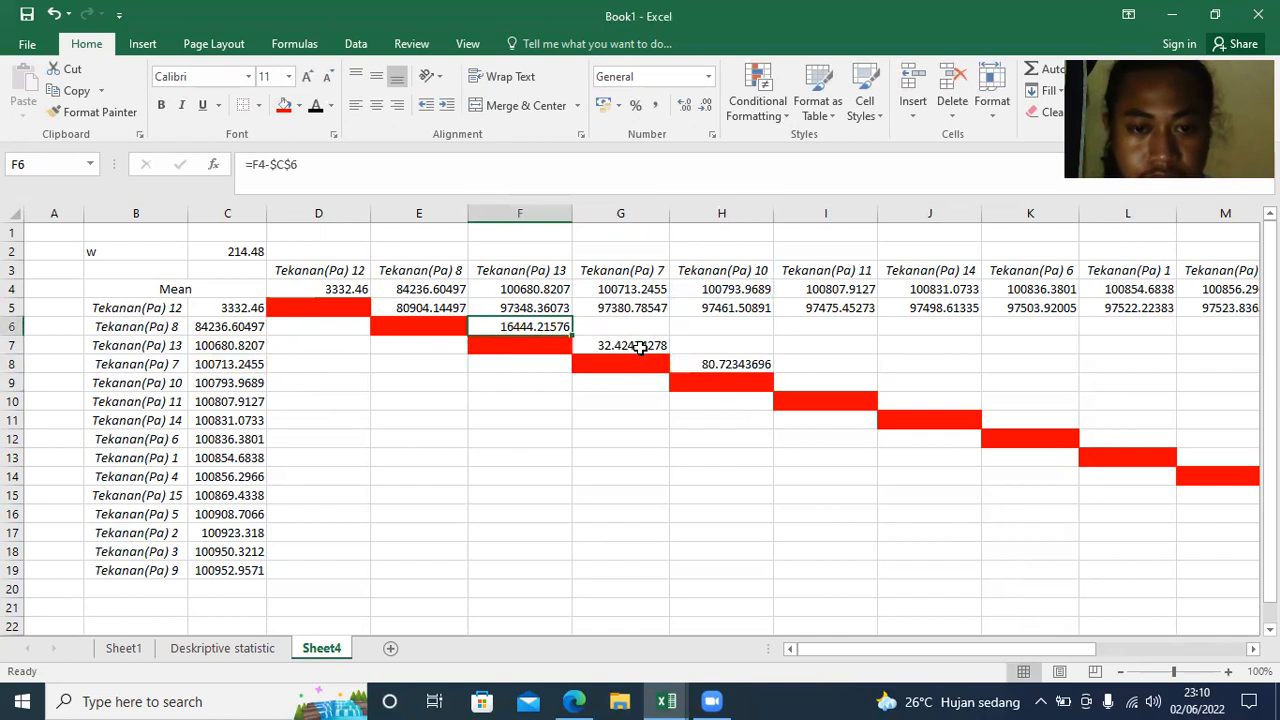
pyautogui.click(639, 349)
pyautogui.doubleClick(535, 325)
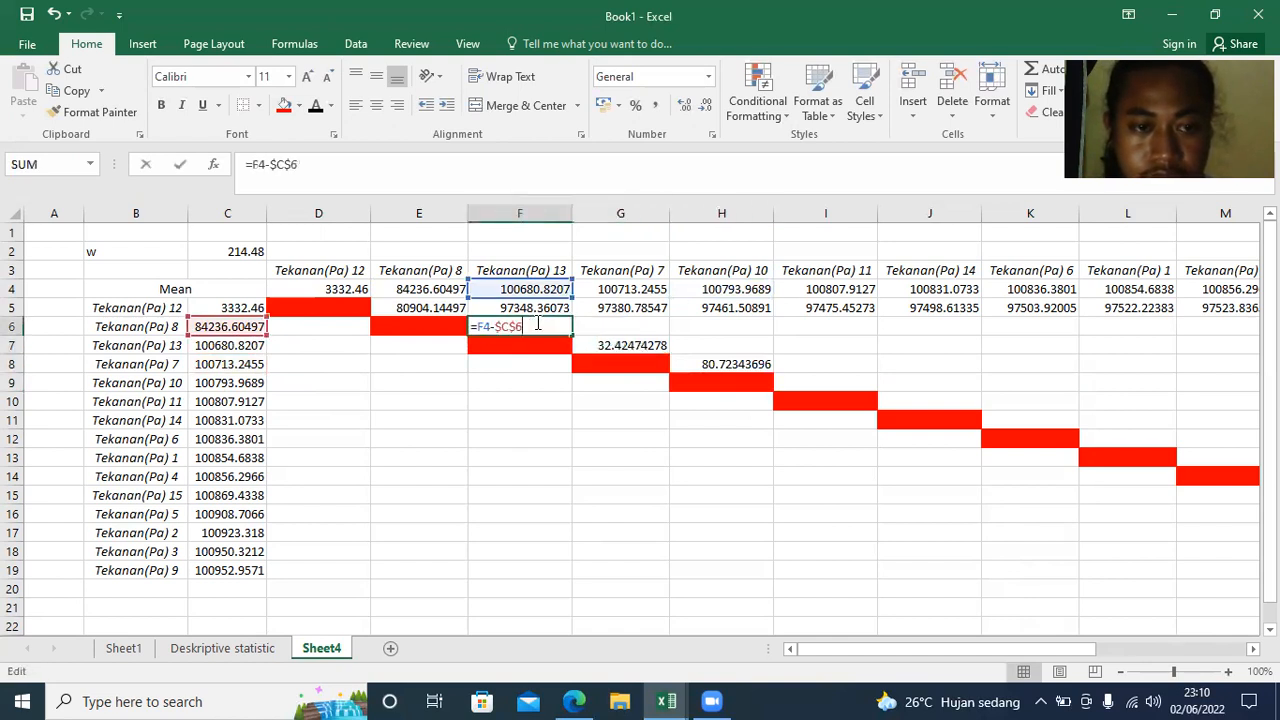
pyautogui.doubleClick(640, 349)
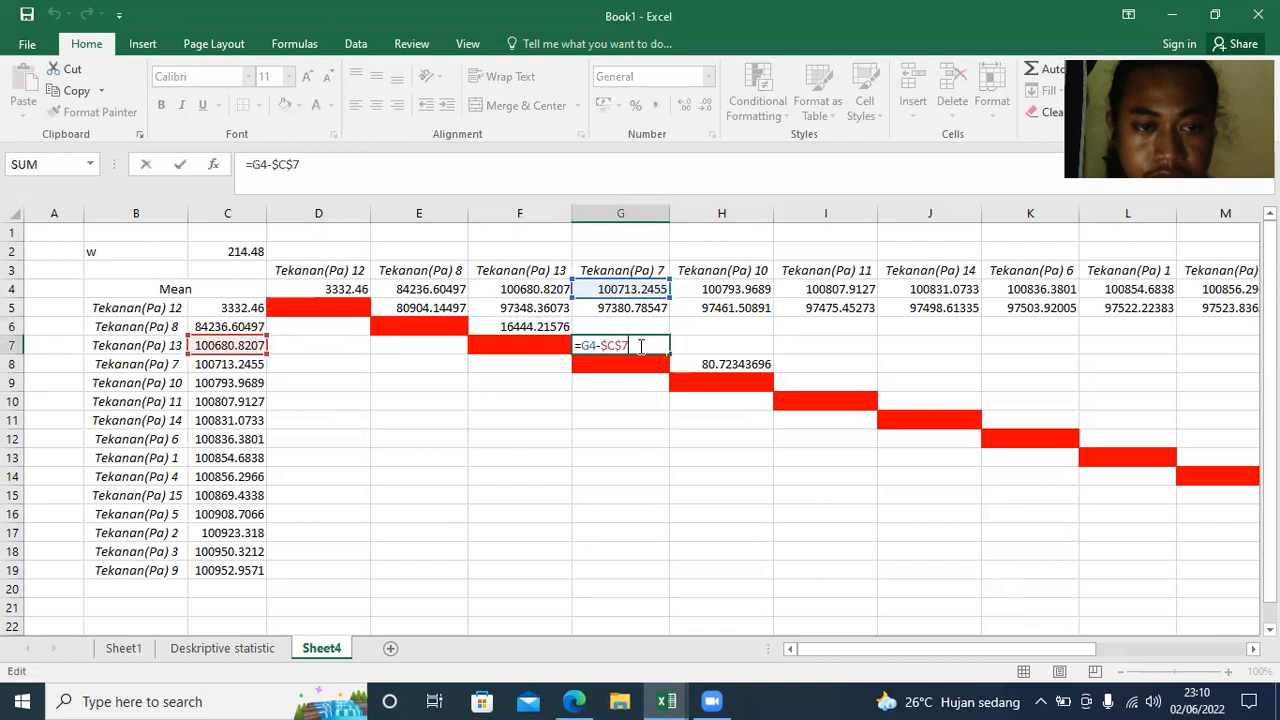
pyautogui.click(538, 333)
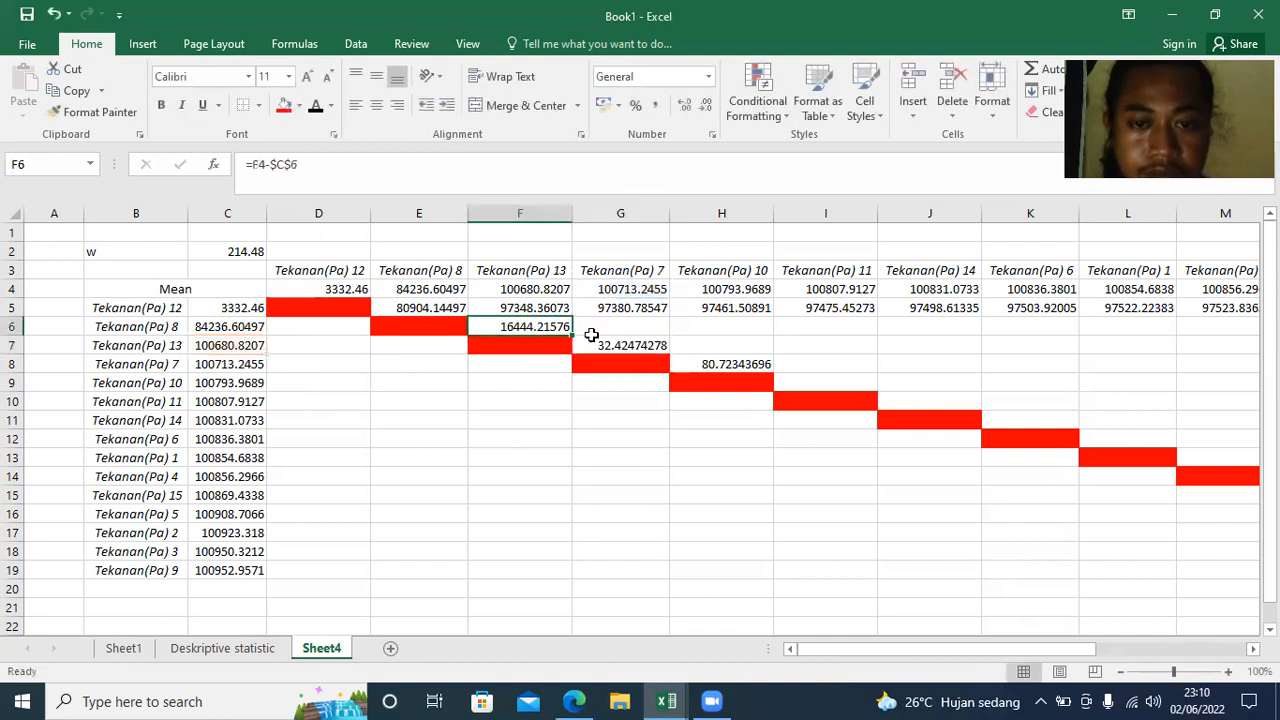
pyautogui.moveTo(569, 336); pyautogui.dragTo(965, 338)
pyautogui.click(997, 346)
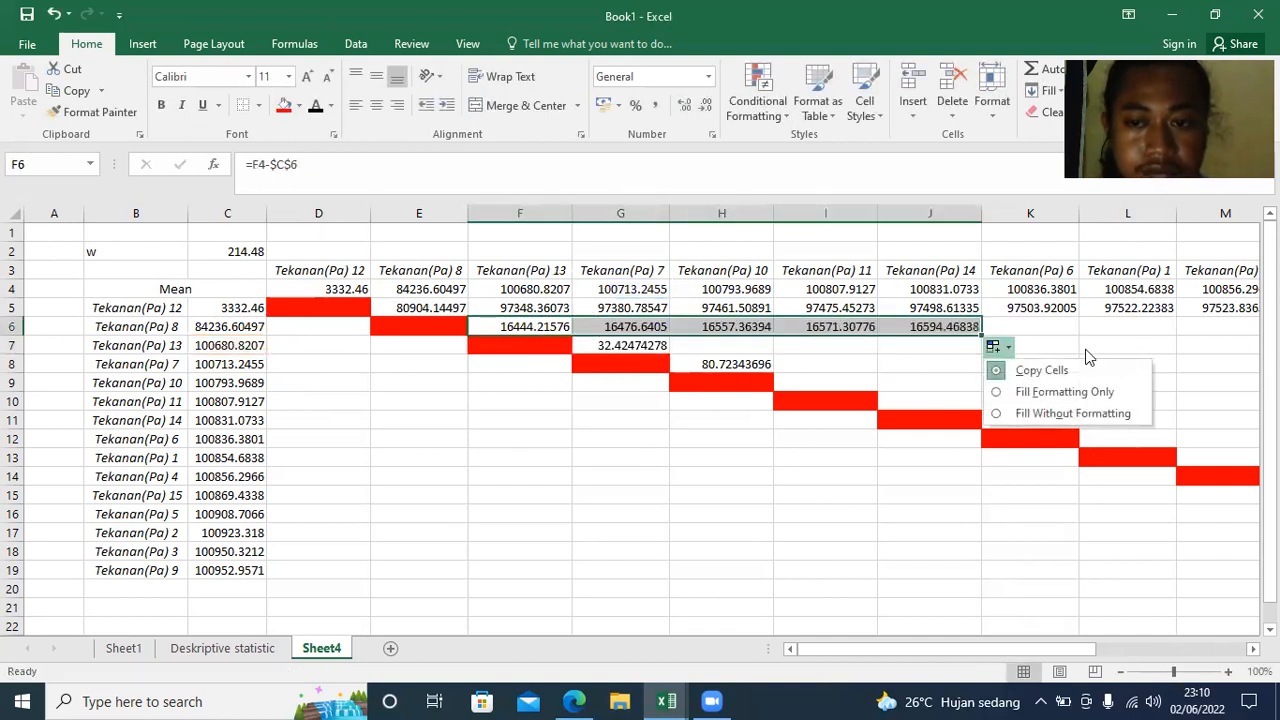
pyautogui.click(1082, 333)
pyautogui.click(565, 327)
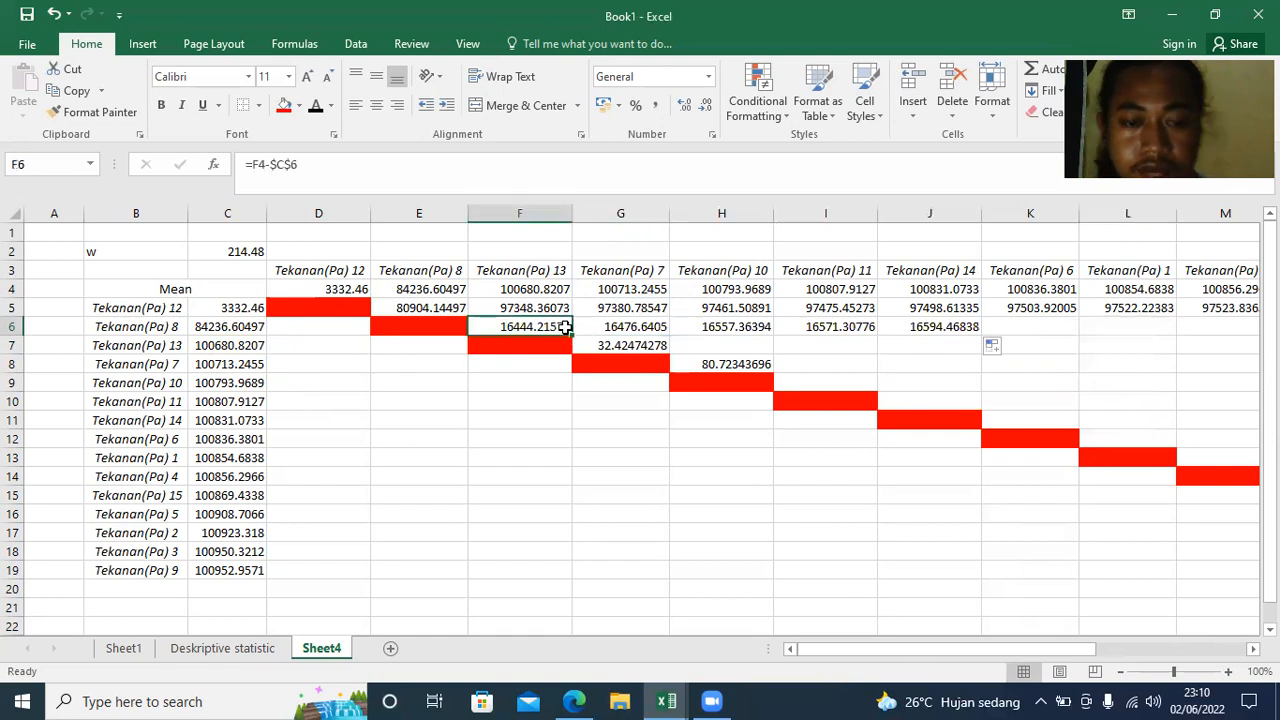
pyautogui.hotkey('ctrl', 'z')
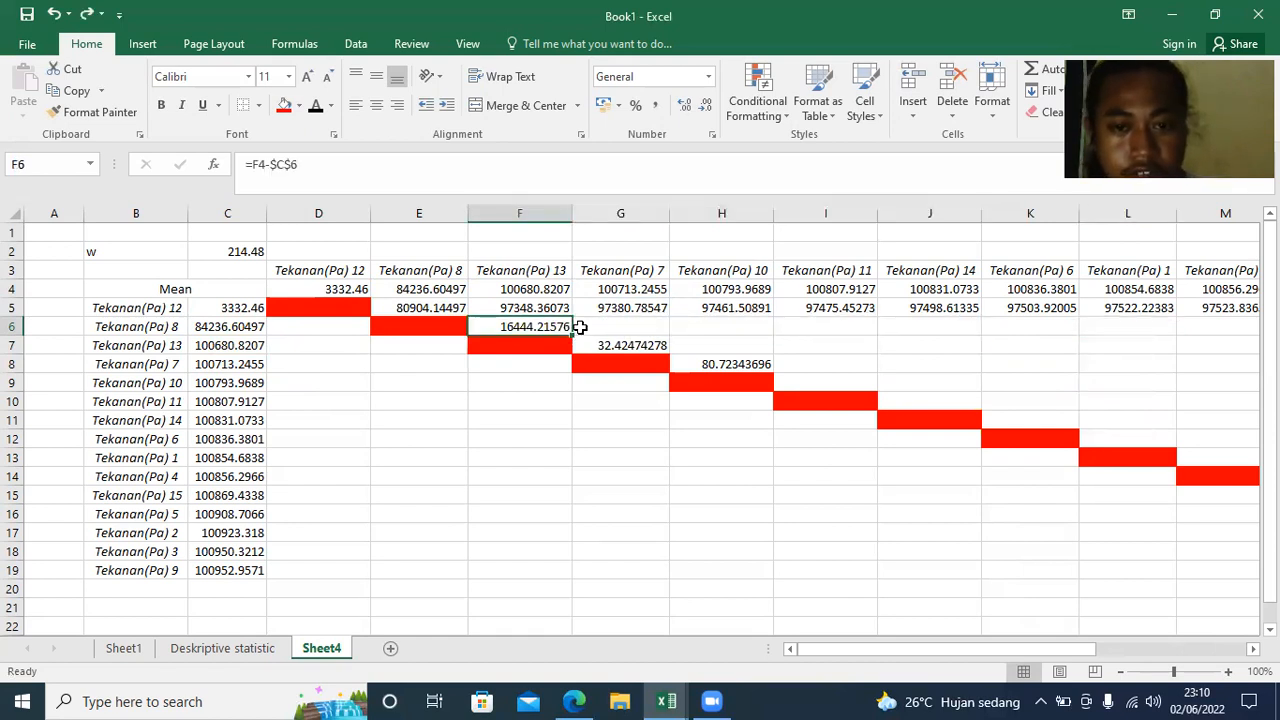
# - Fill the difference formulas in F6 and H8 across rows 6 and 8, each through column R, the Tekanan(Pa) 9 column
pyautogui.moveTo(573, 333); pyautogui.dragTo(1120, 335)
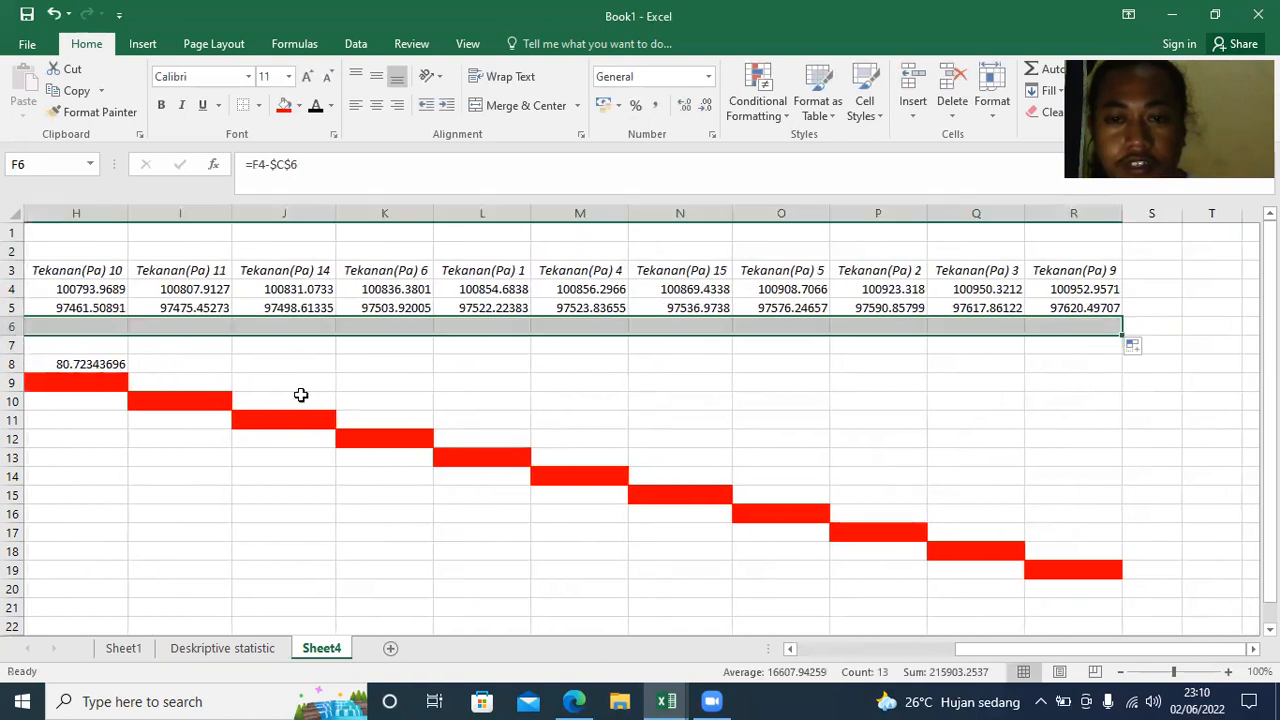
pyautogui.click(100, 363)
pyautogui.moveTo(129, 375); pyautogui.dragTo(1120, 385)
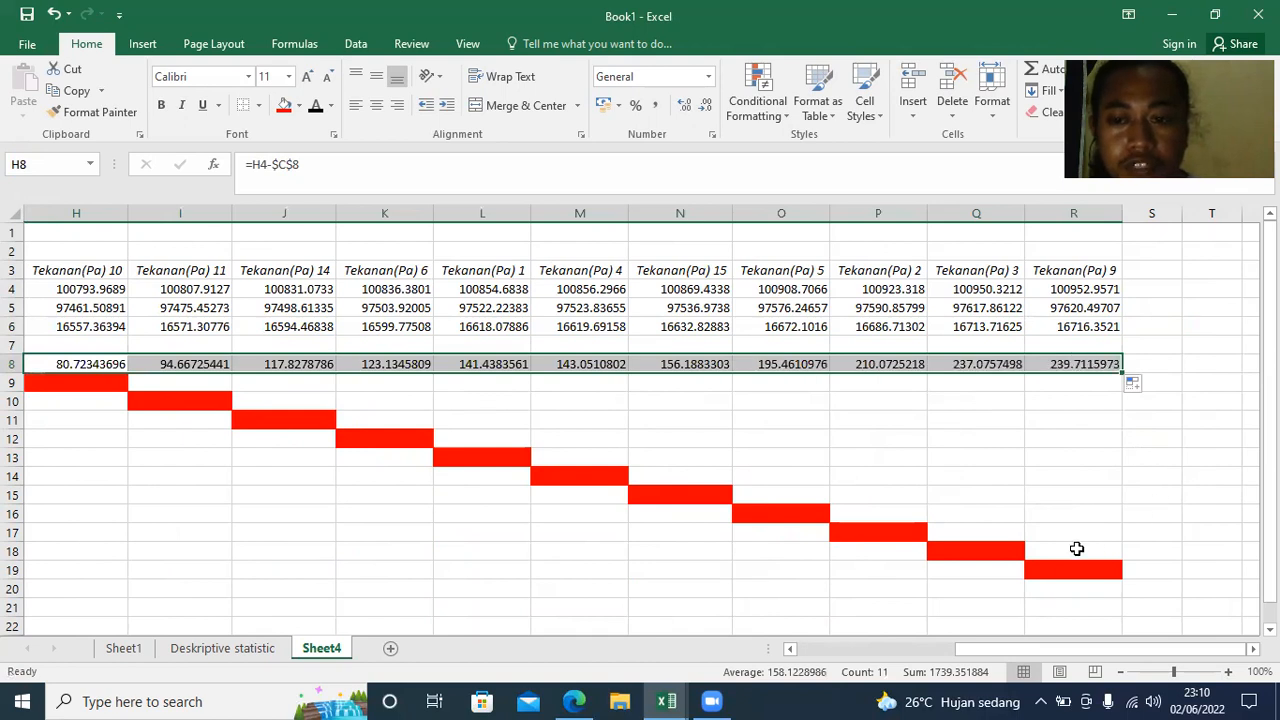
# - In R18, subtract the Tekanan(Pa) 3 row mean from the Tekanan(Pa) 9 column mean with =R4-$C$18
pyautogui.click(1076, 547)
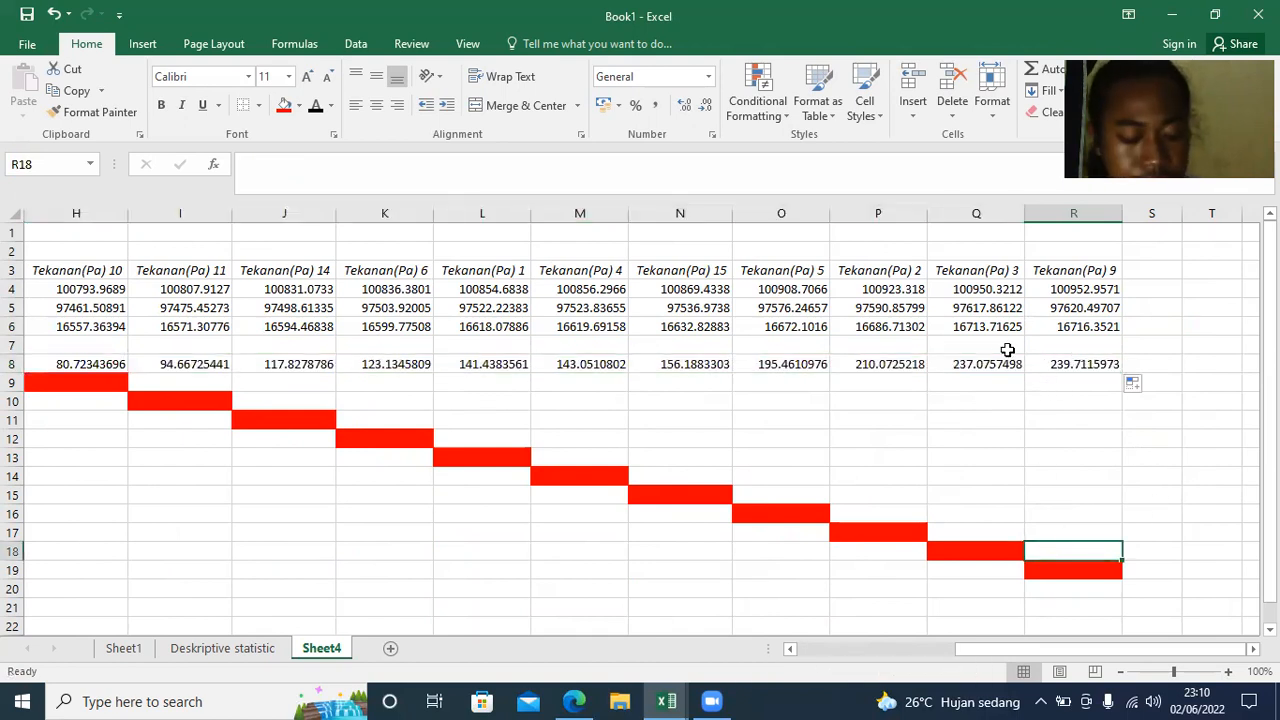
pyautogui.click(1073, 287)
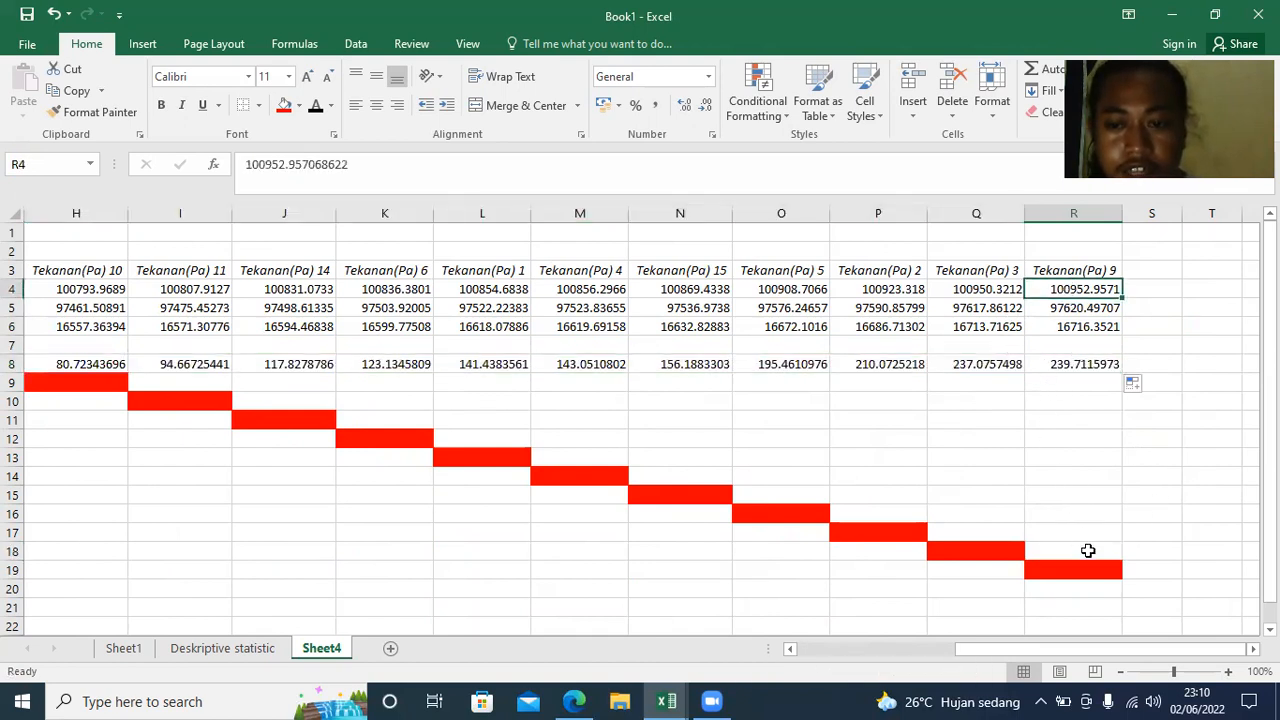
pyautogui.click(1088, 551)
pyautogui.click(1079, 285)
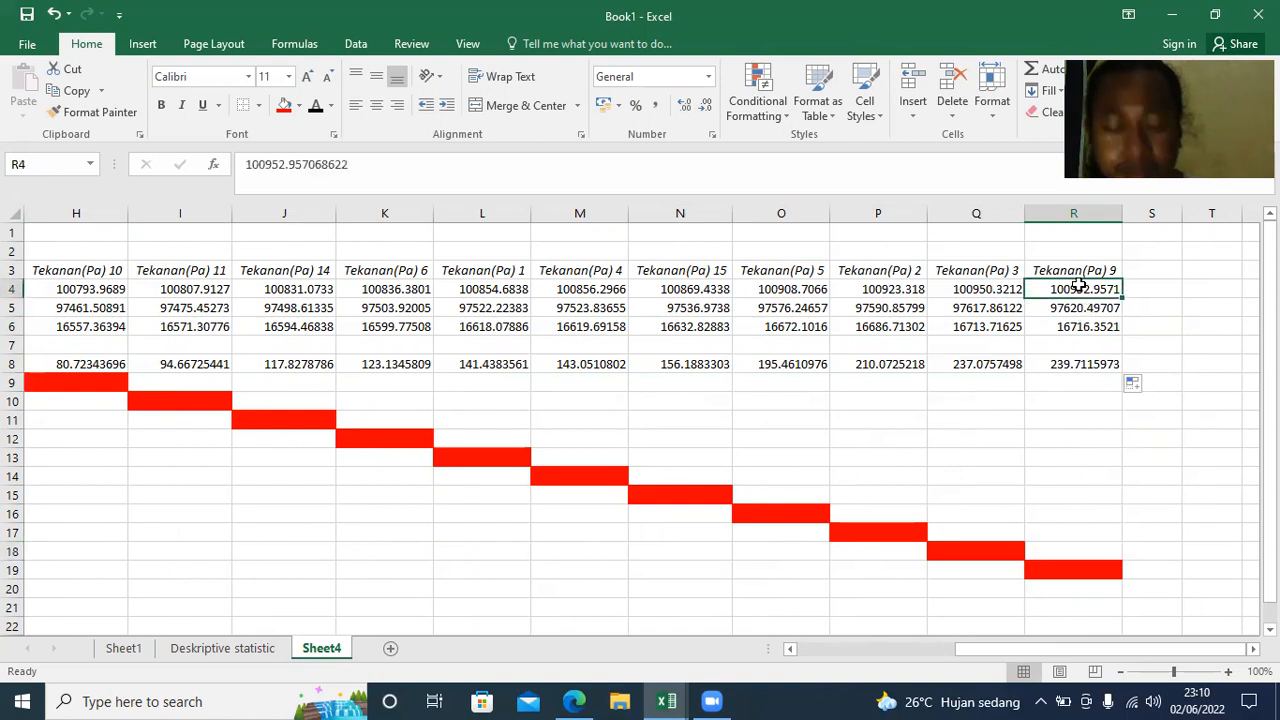
pyautogui.click(1098, 545)
pyautogui.write('=')
pyautogui.click(1062, 289)
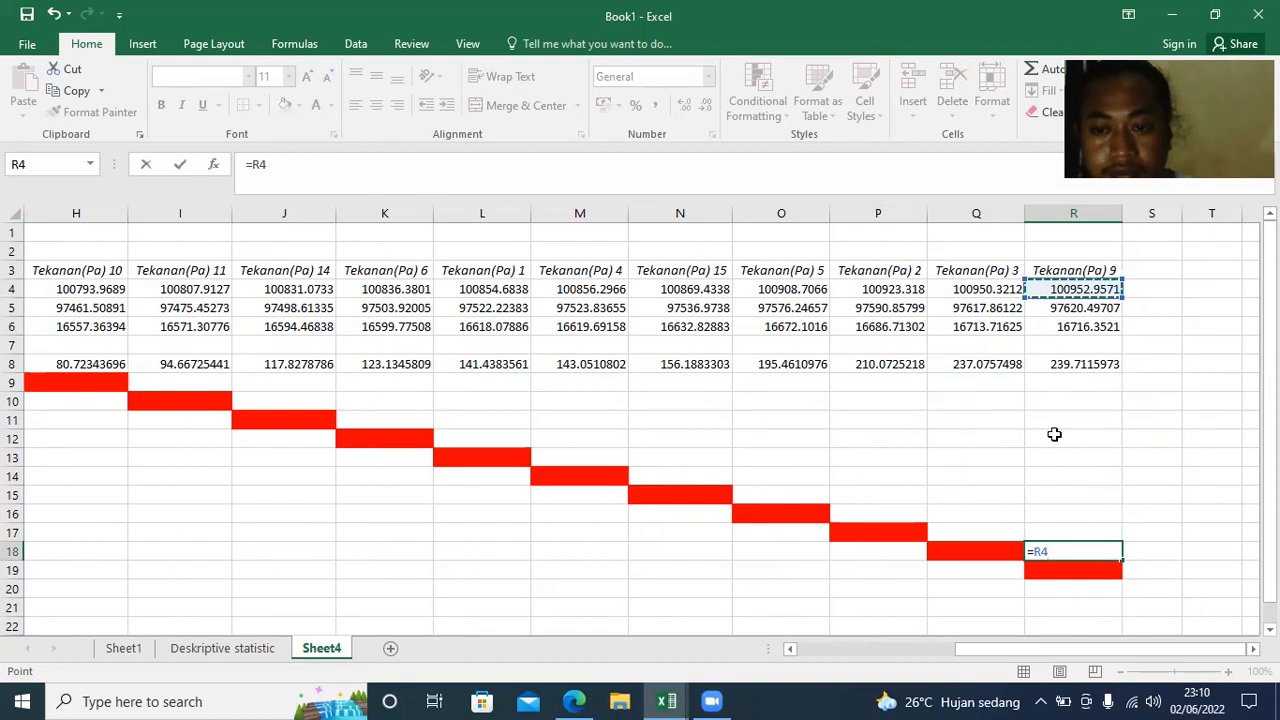
pyautogui.write('-')
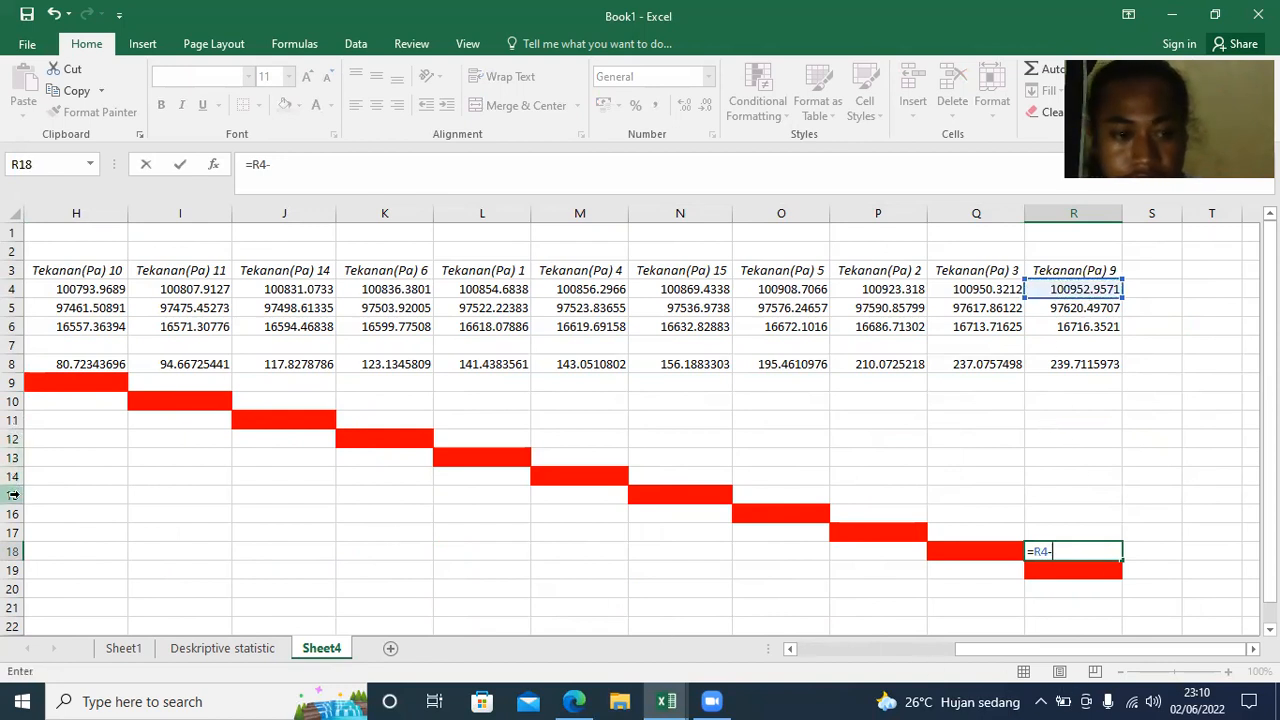
pyautogui.moveTo(988, 648); pyautogui.dragTo(842, 658)
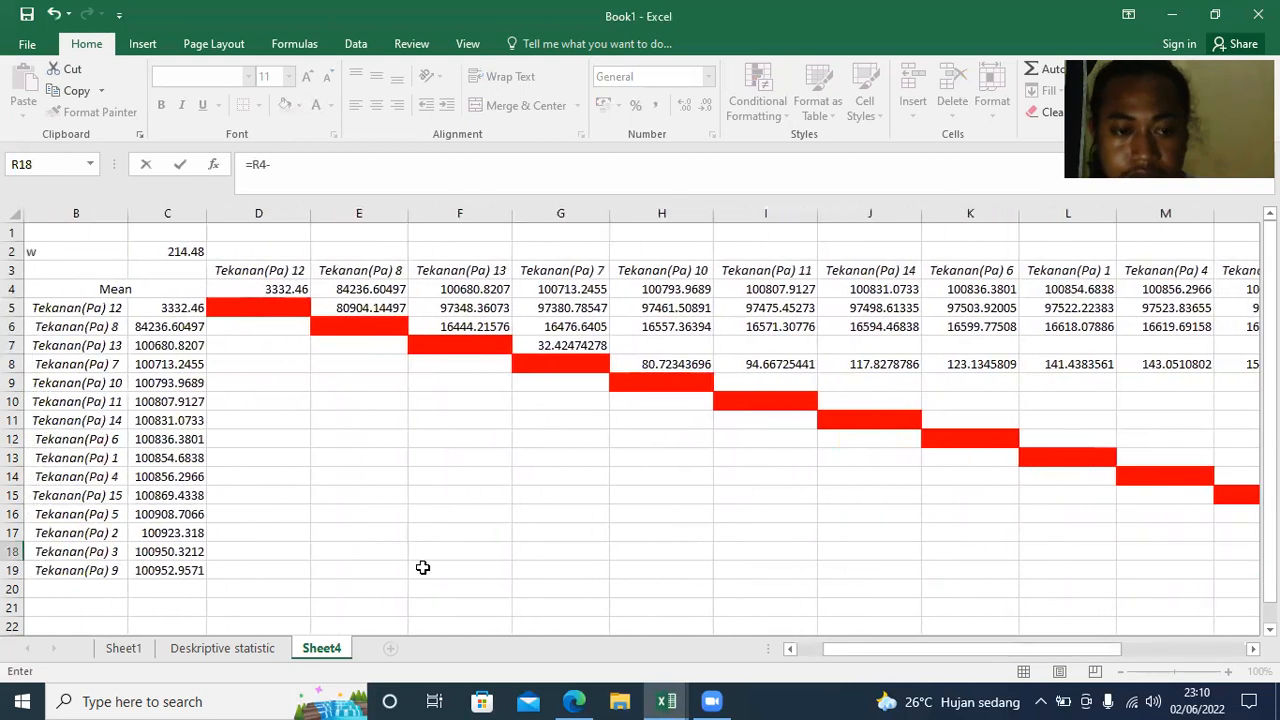
pyautogui.click(183, 557)
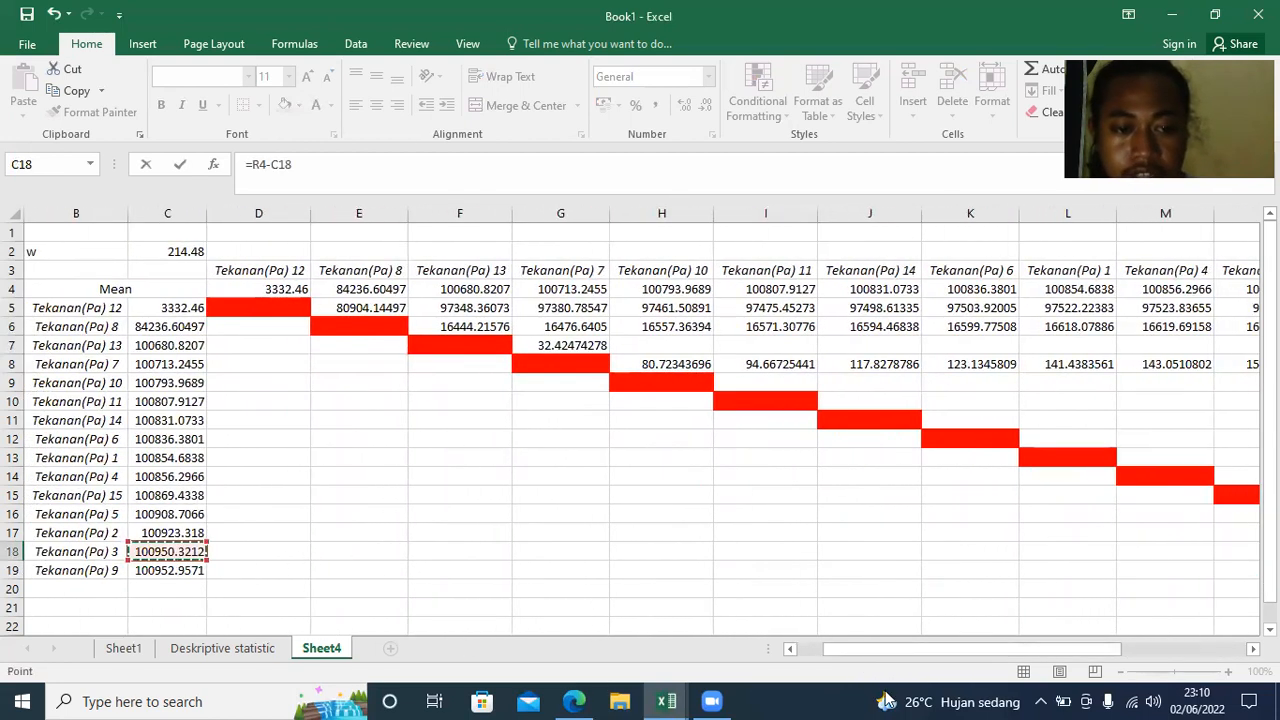
pyautogui.moveTo(1093, 652); pyautogui.dragTo(1223, 645)
pyautogui.press('F4')
pyautogui.press('Return')
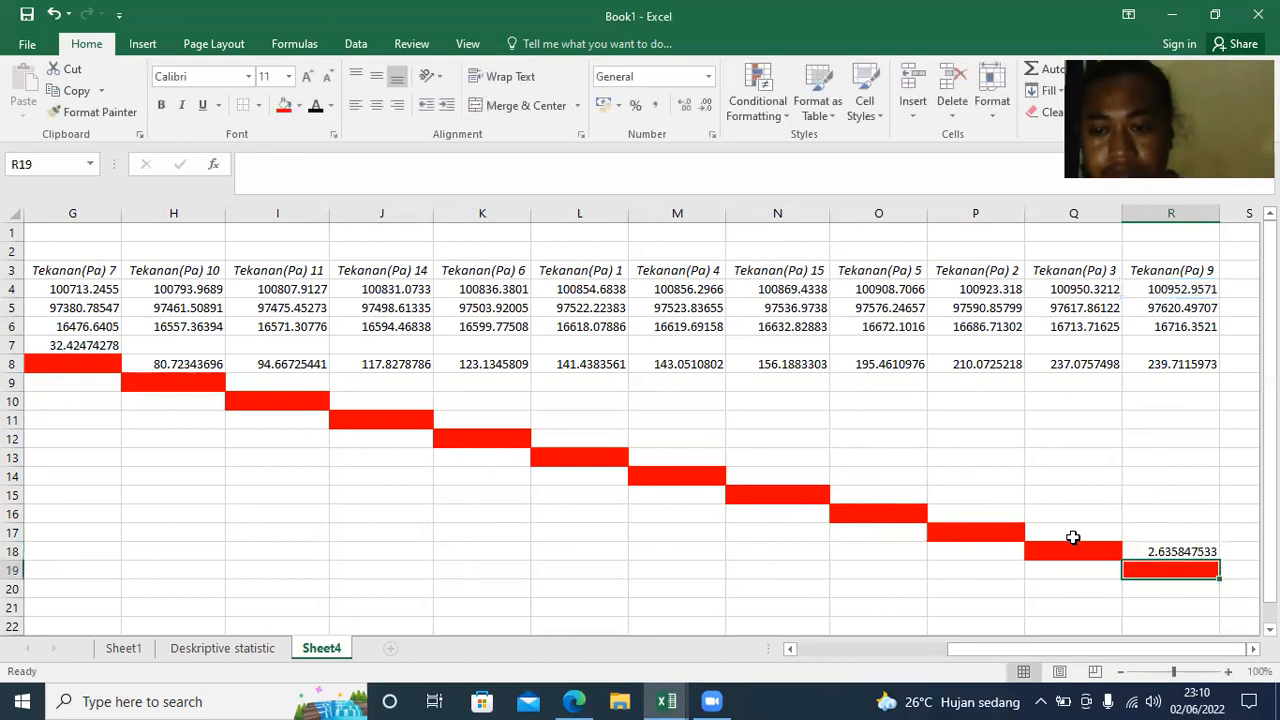
# - Fill the difference formula in G7 across row 7 through R7, the Tekanan(Pa) 9 column
pyautogui.click(1084, 528)
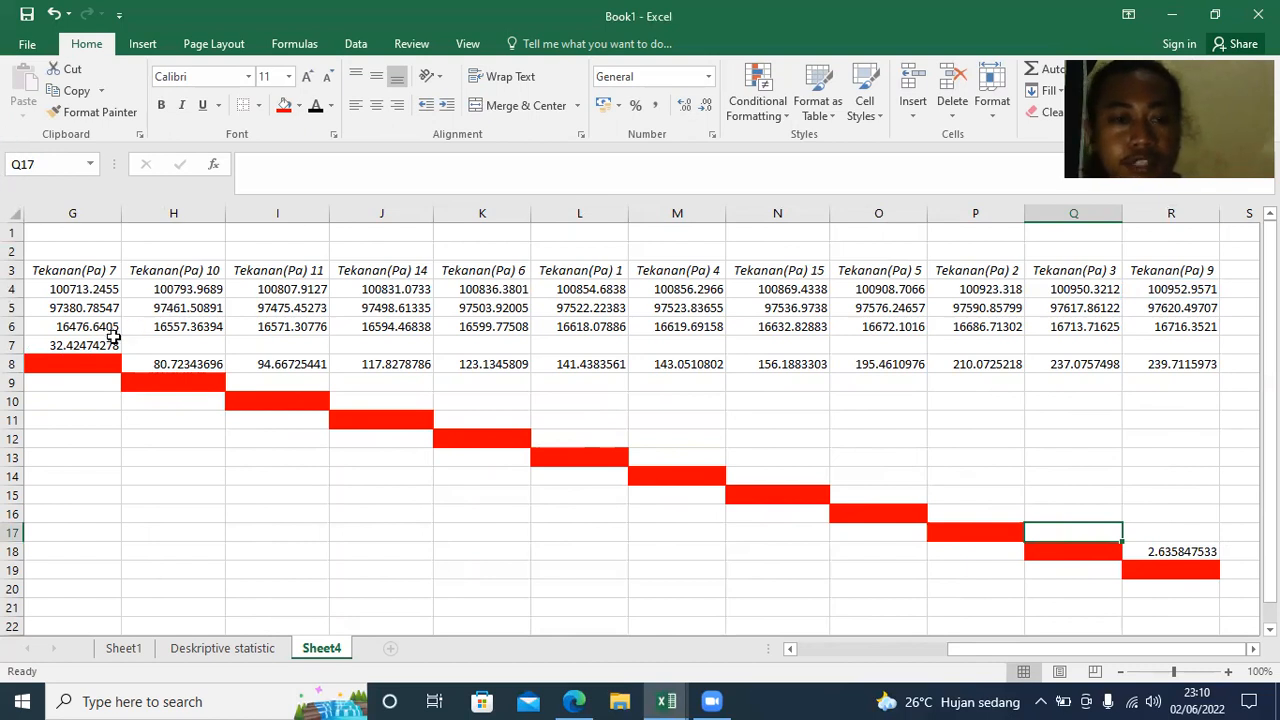
pyautogui.click(120, 344)
pyautogui.moveTo(120, 350); pyautogui.dragTo(1225, 372)
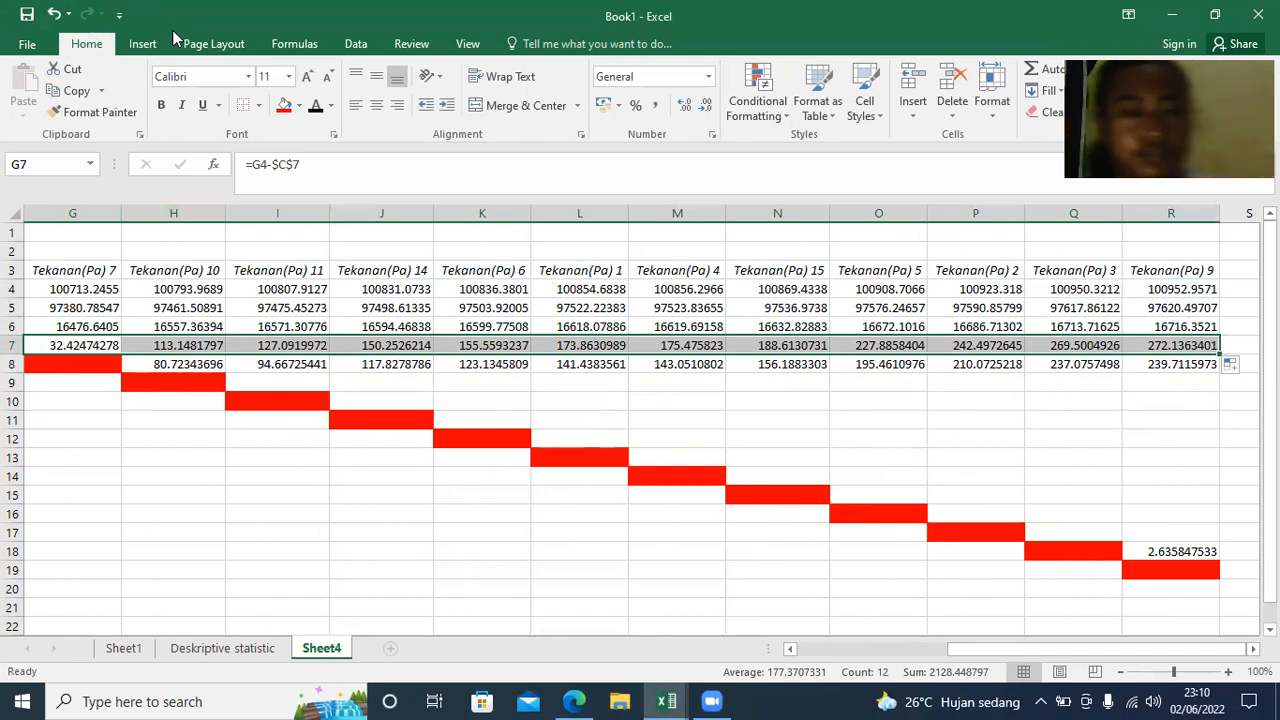
pyautogui.click(268, 288)
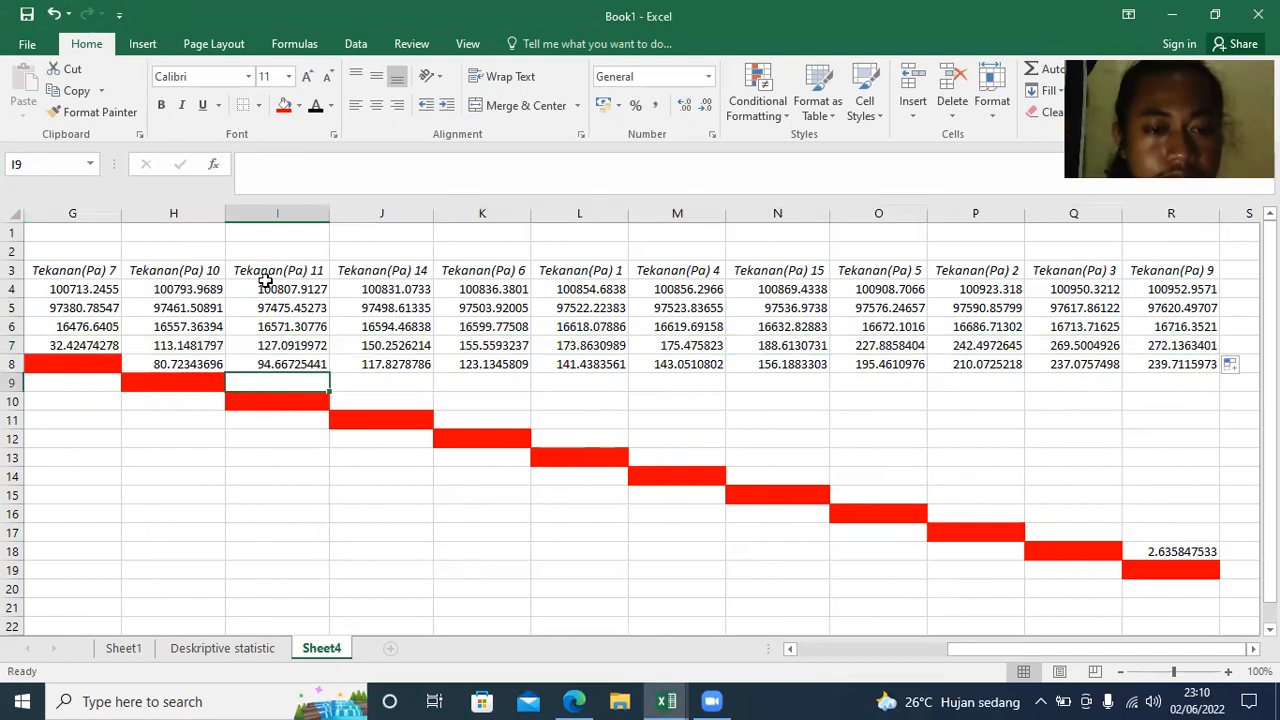
pyautogui.moveTo(958, 658); pyautogui.dragTo(816, 658)
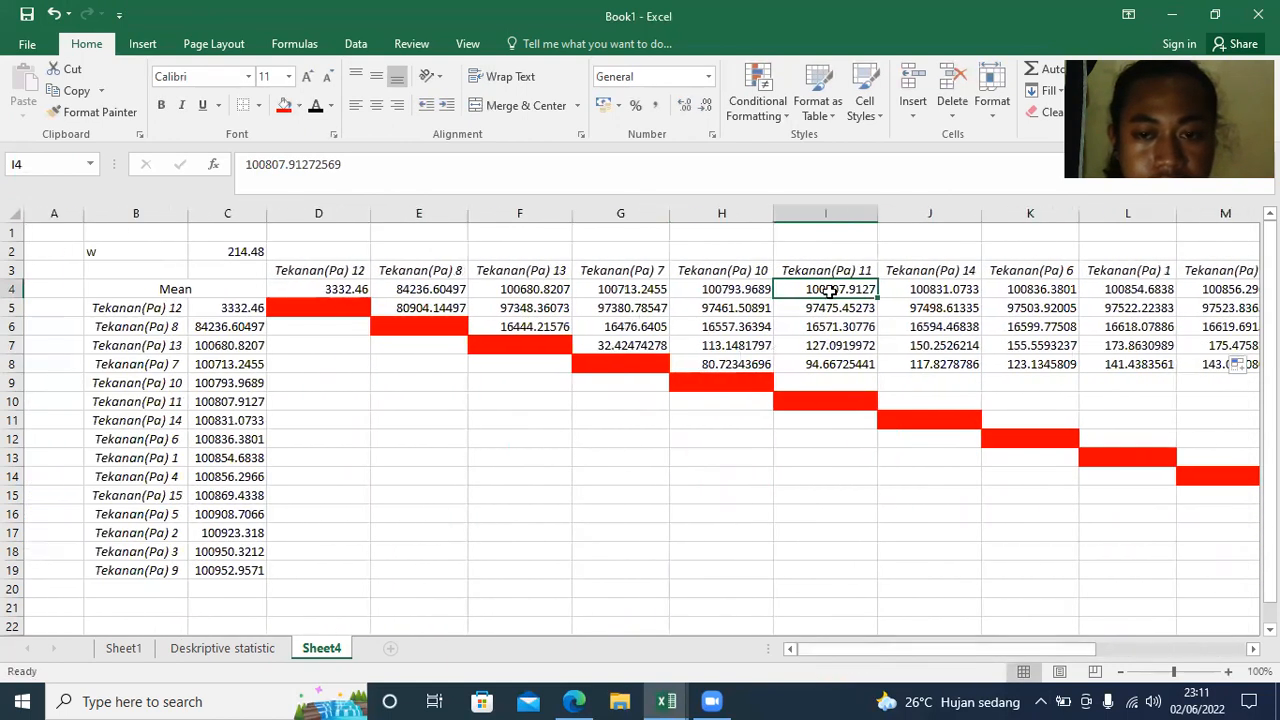
pyautogui.click(830, 384)
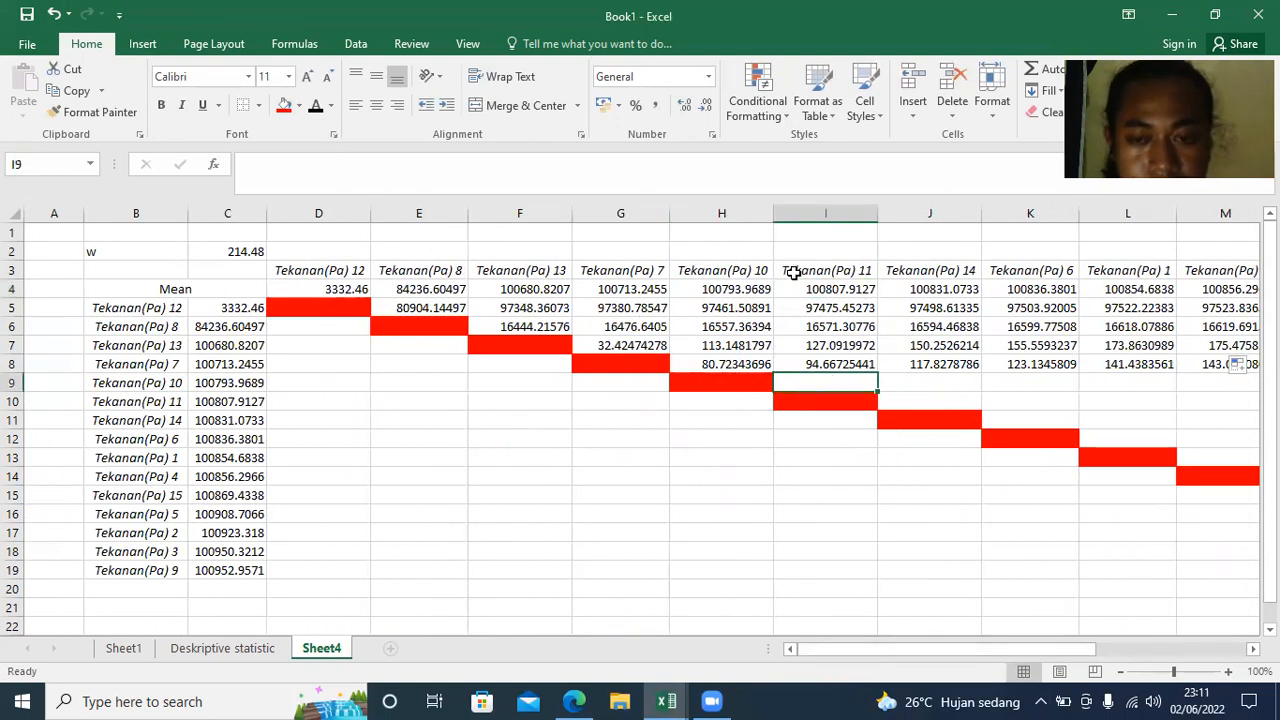
pyautogui.click(816, 292)
pyautogui.doubleClick(829, 366)
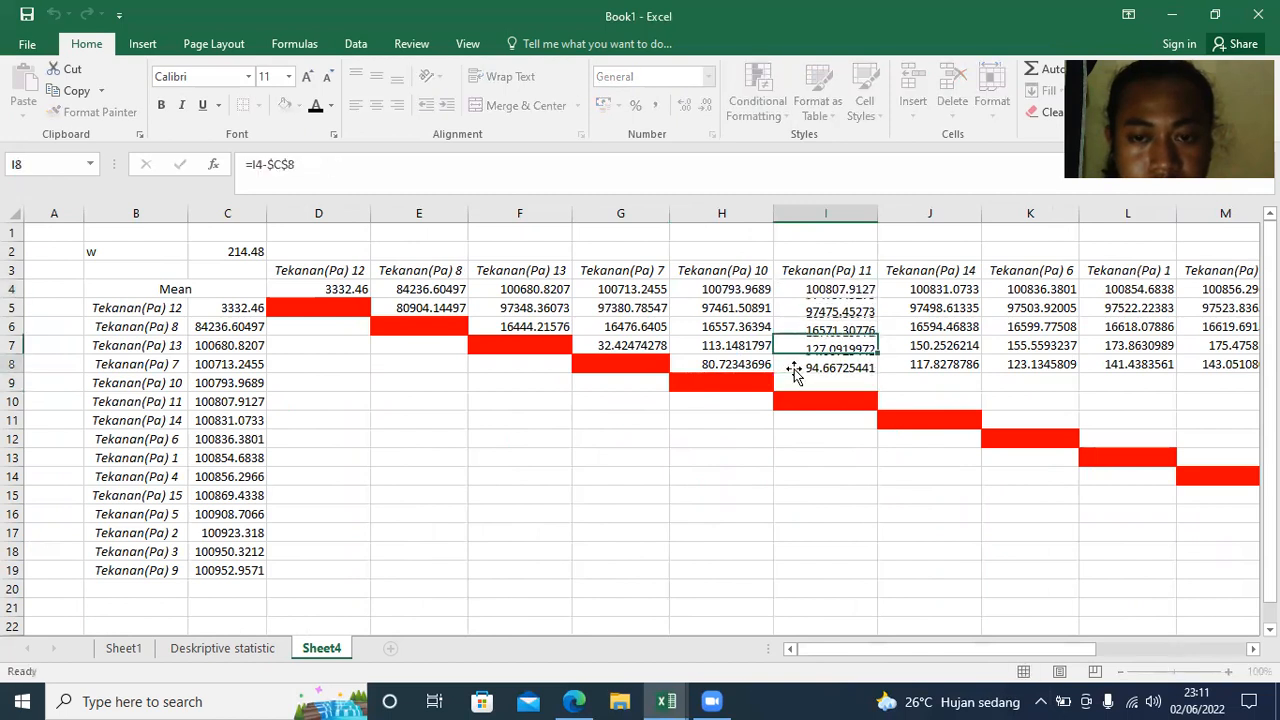
pyautogui.press('Escape')
pyautogui.click(806, 390)
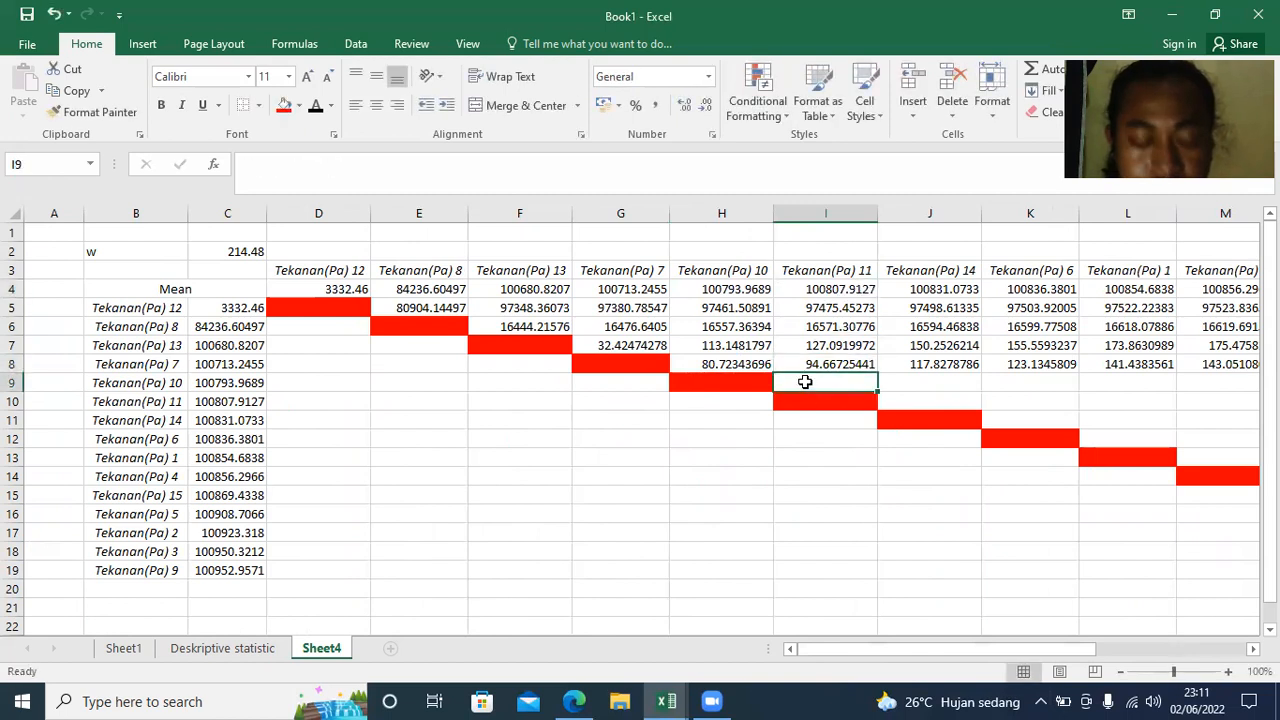
pyautogui.press('Up')
pyautogui.press('Up')
pyautogui.press('Up')
pyautogui.press('Up')
pyautogui.press('Up')
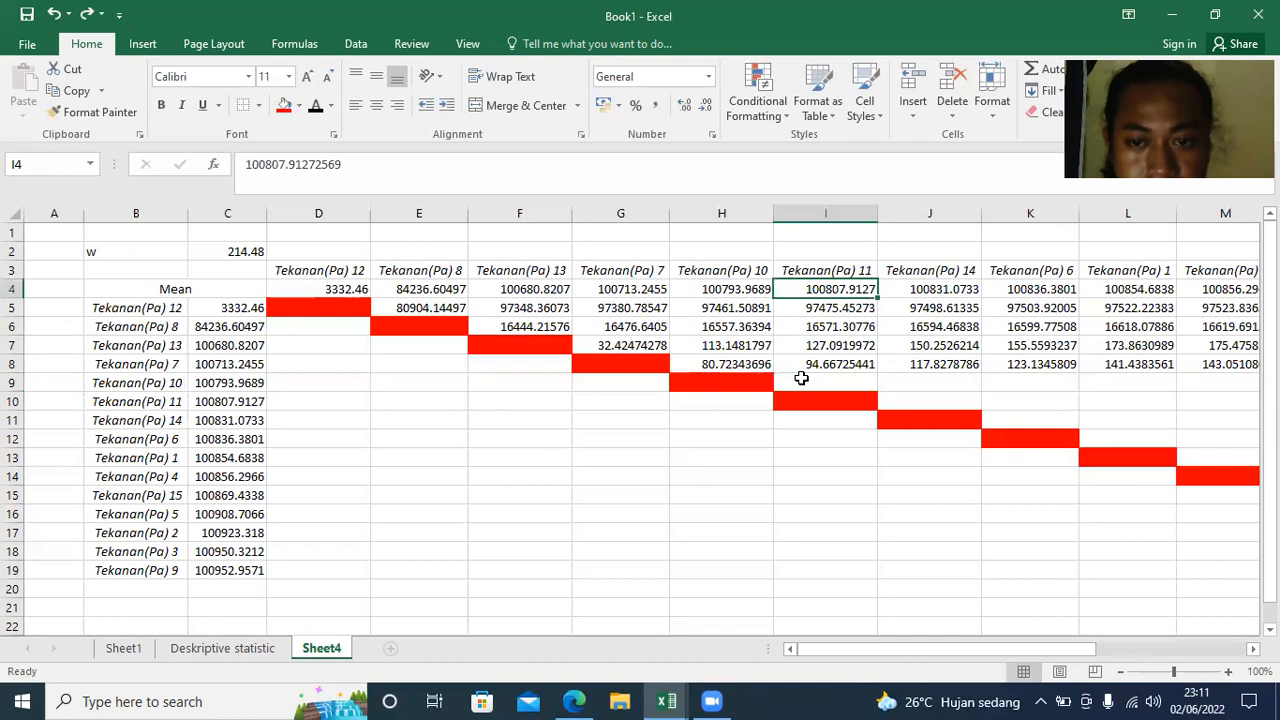
pyautogui.hotkey('ctrl', 'z')
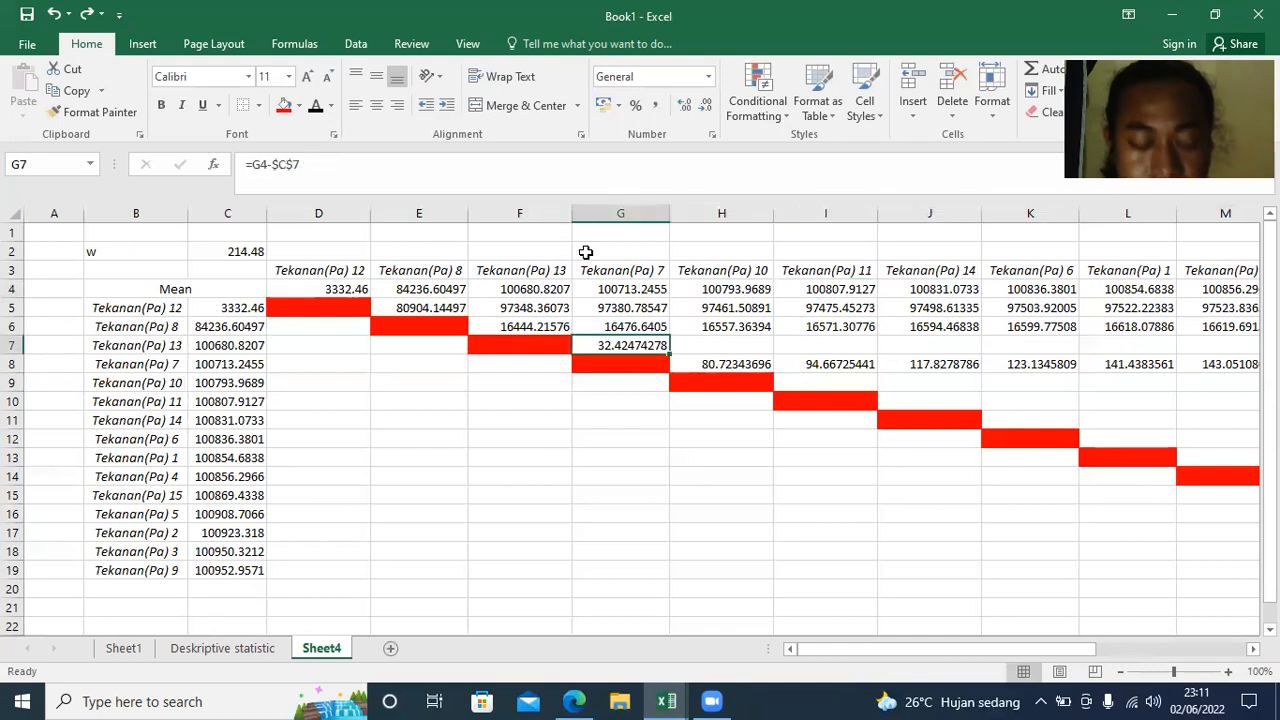
pyautogui.click(87, 14)
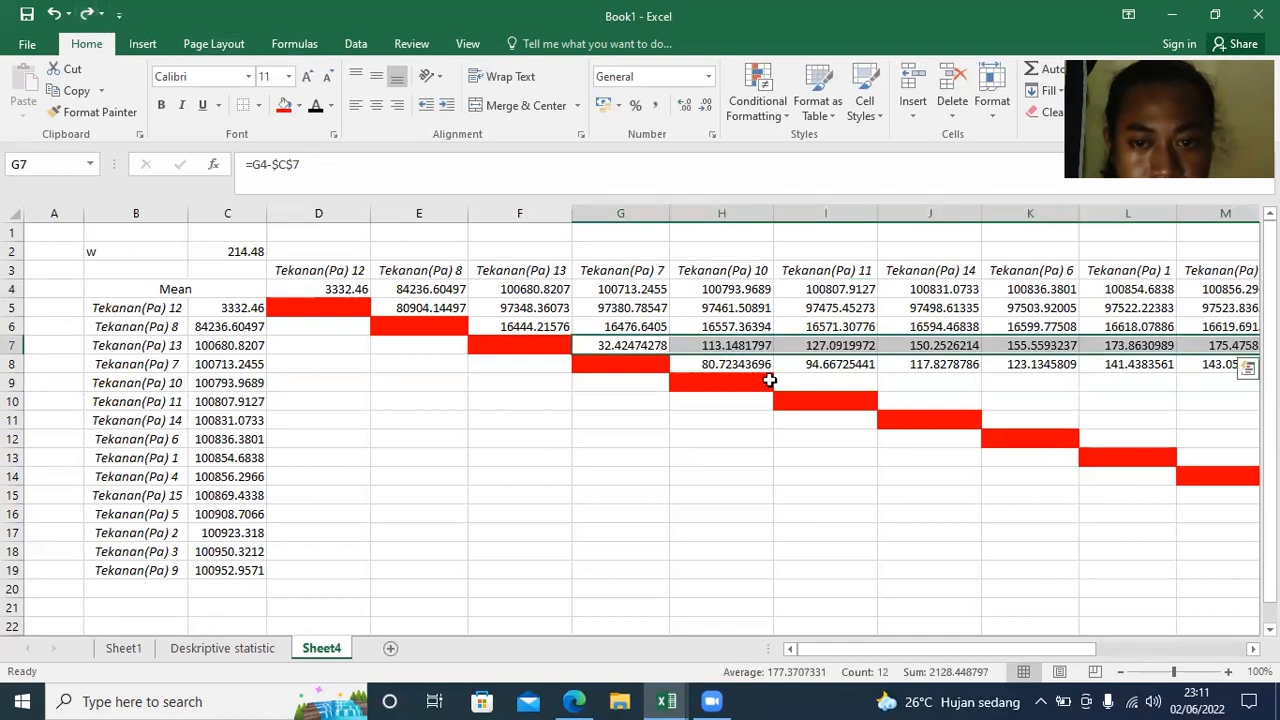
# - In I9, subtract the Tekanan(Pa) 10 row mean from the Tekanan(Pa) 11 column mean with =I4-$C$9
pyautogui.click(837, 380)
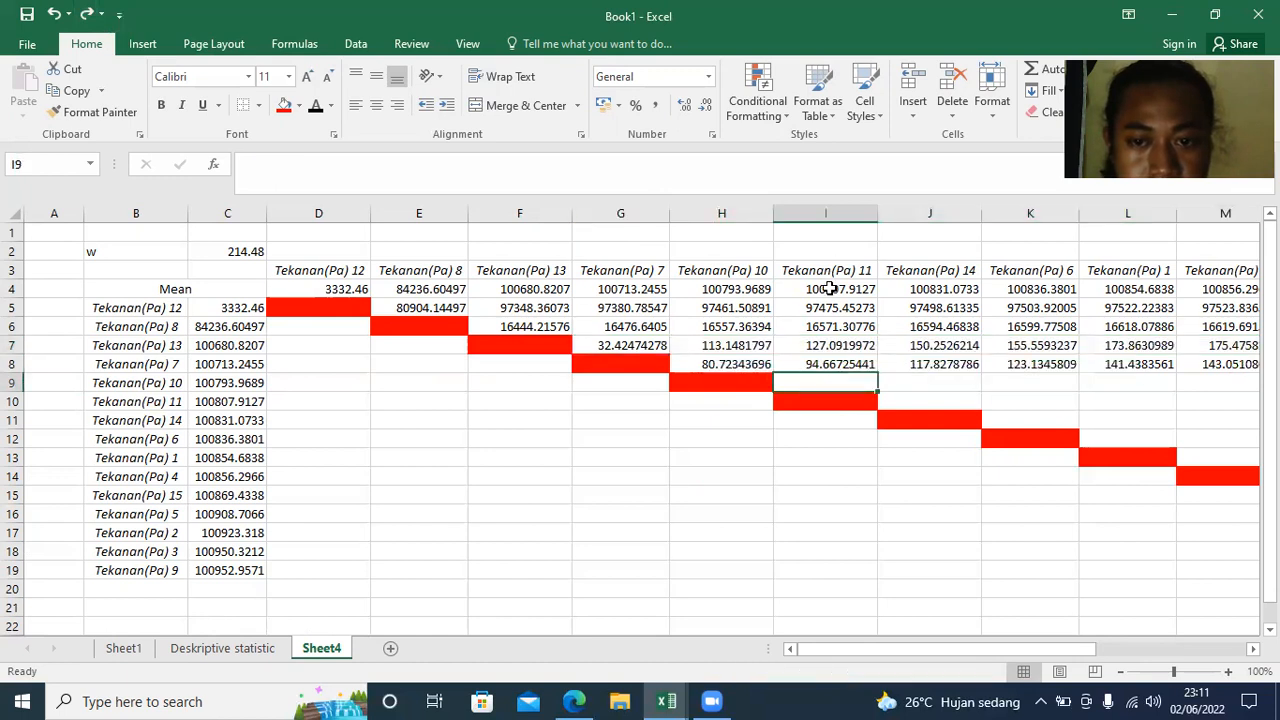
pyautogui.click(828, 288)
pyautogui.click(838, 384)
pyautogui.write('=')
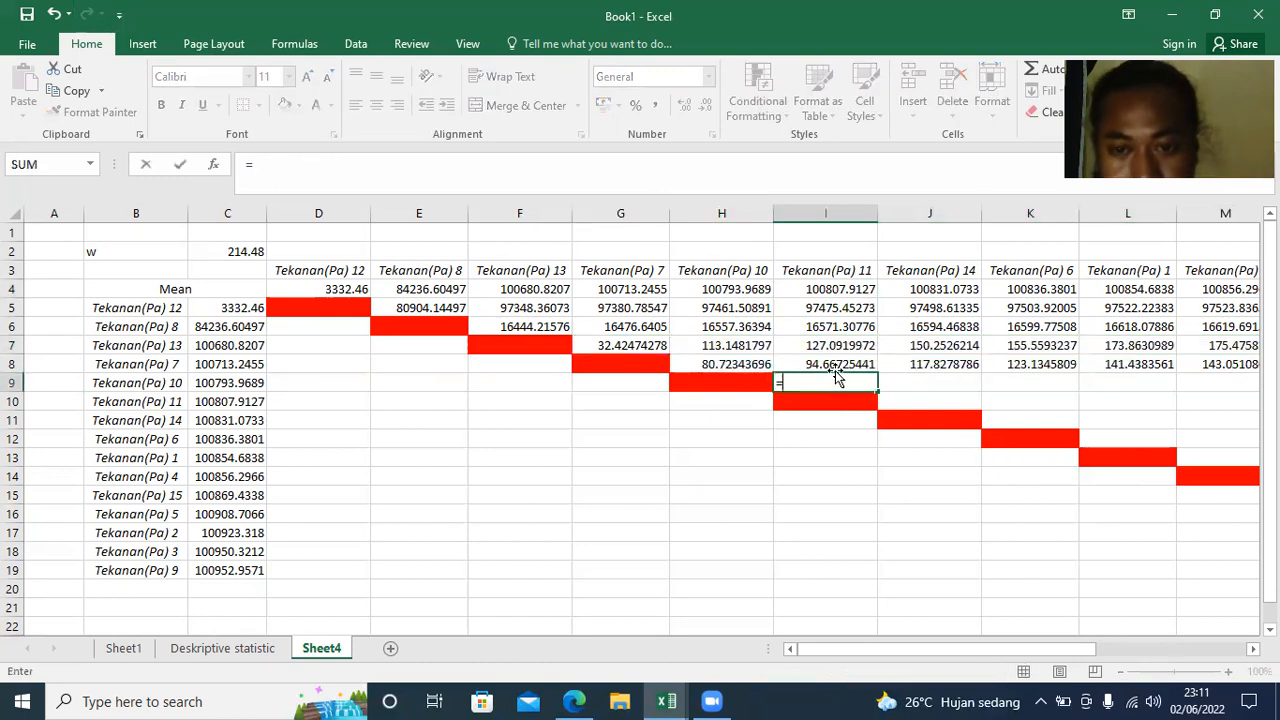
pyautogui.click(808, 288)
pyautogui.write('-')
pyautogui.click(202, 381)
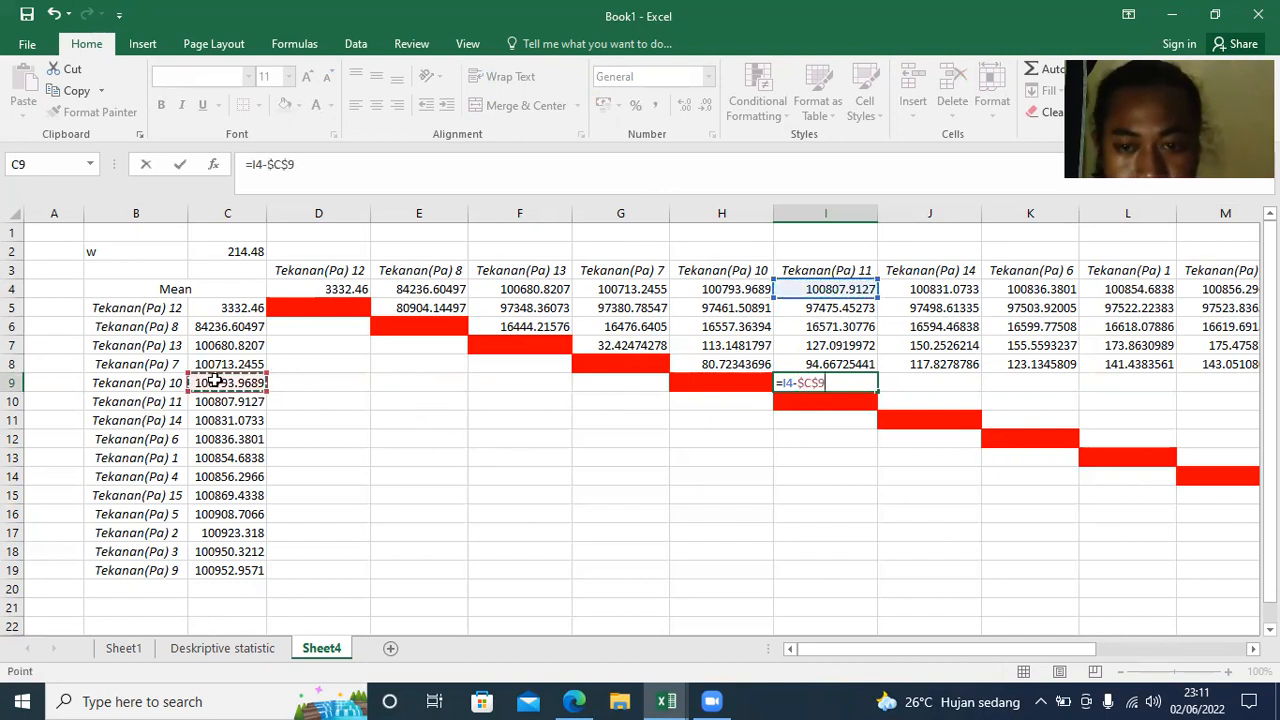
pyautogui.press('Return')
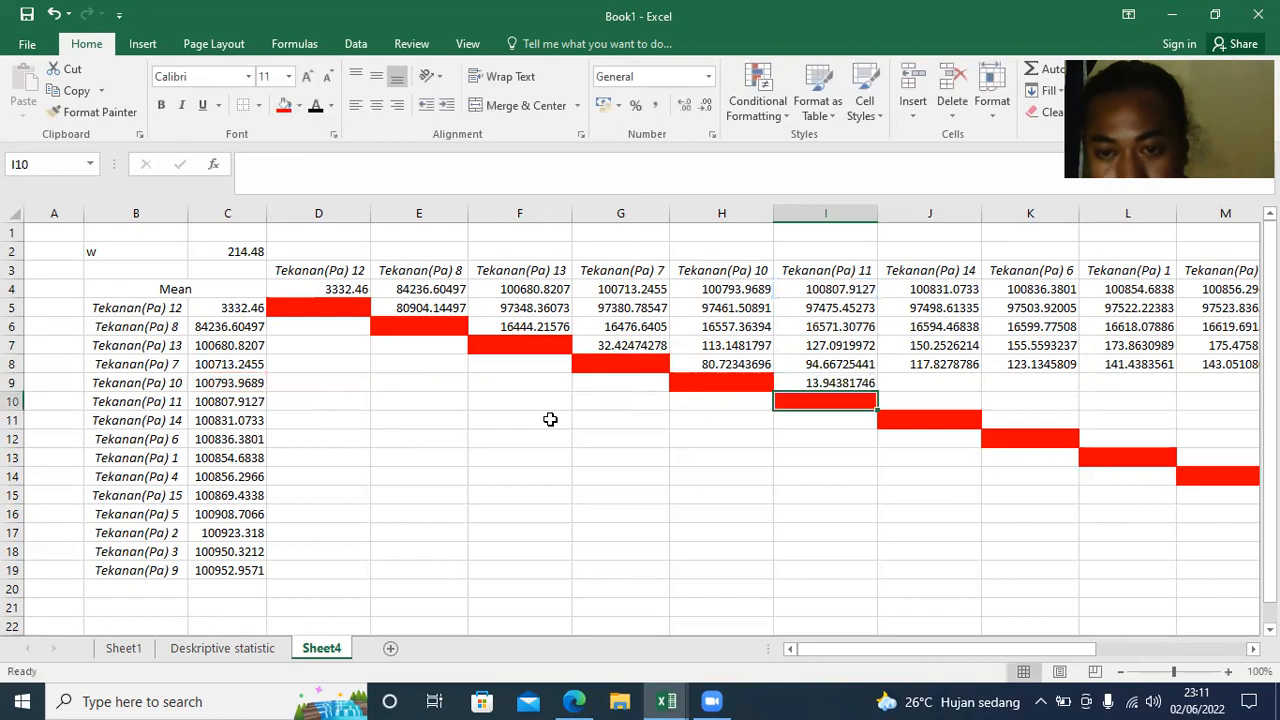
# - In J10, subtract the Tekanan(Pa) 11 row mean from the Tekanan(Pa) 14 column mean with =J4-$C$10
pyautogui.click(931, 402)
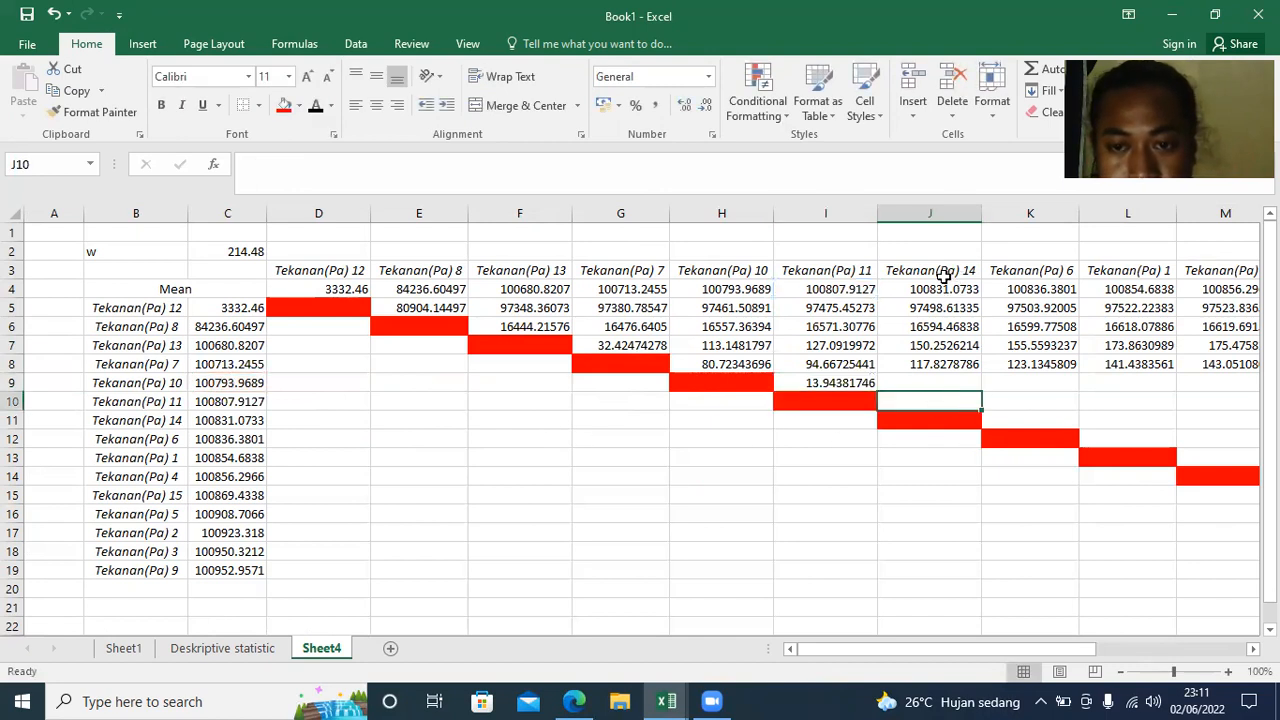
pyautogui.write('=')
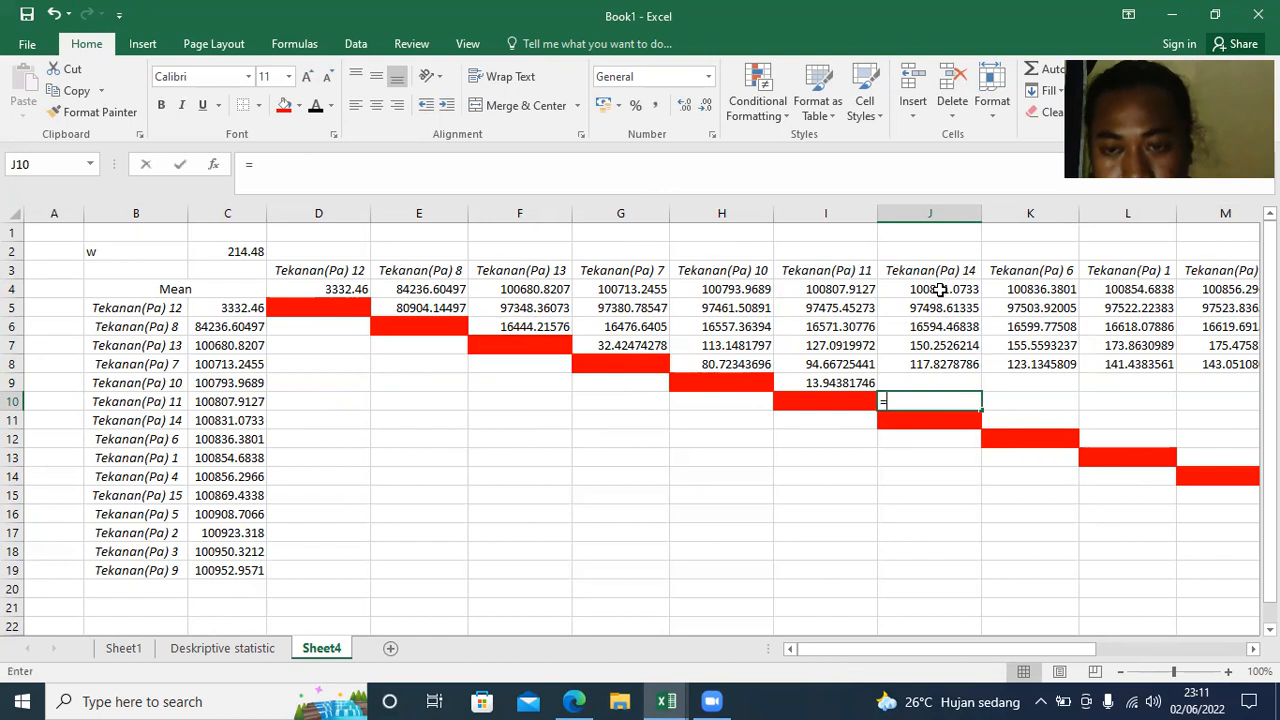
pyautogui.click(940, 289)
pyautogui.write('-')
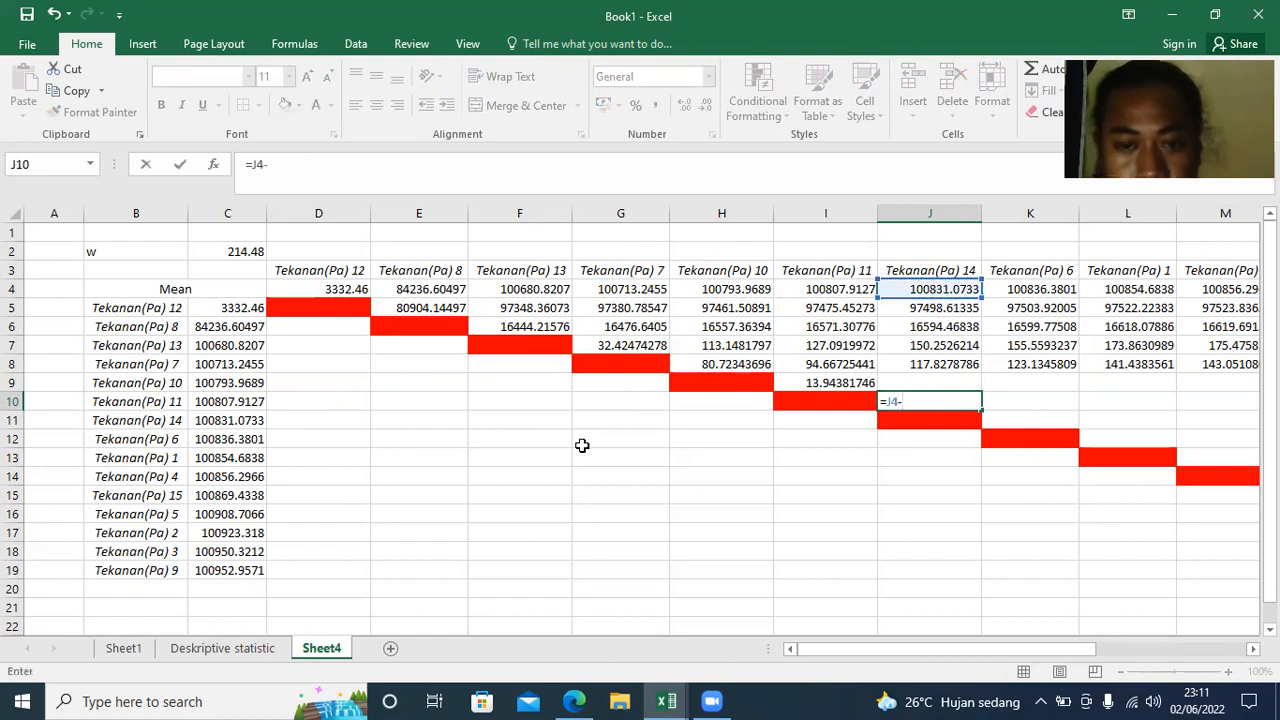
pyautogui.click(233, 401)
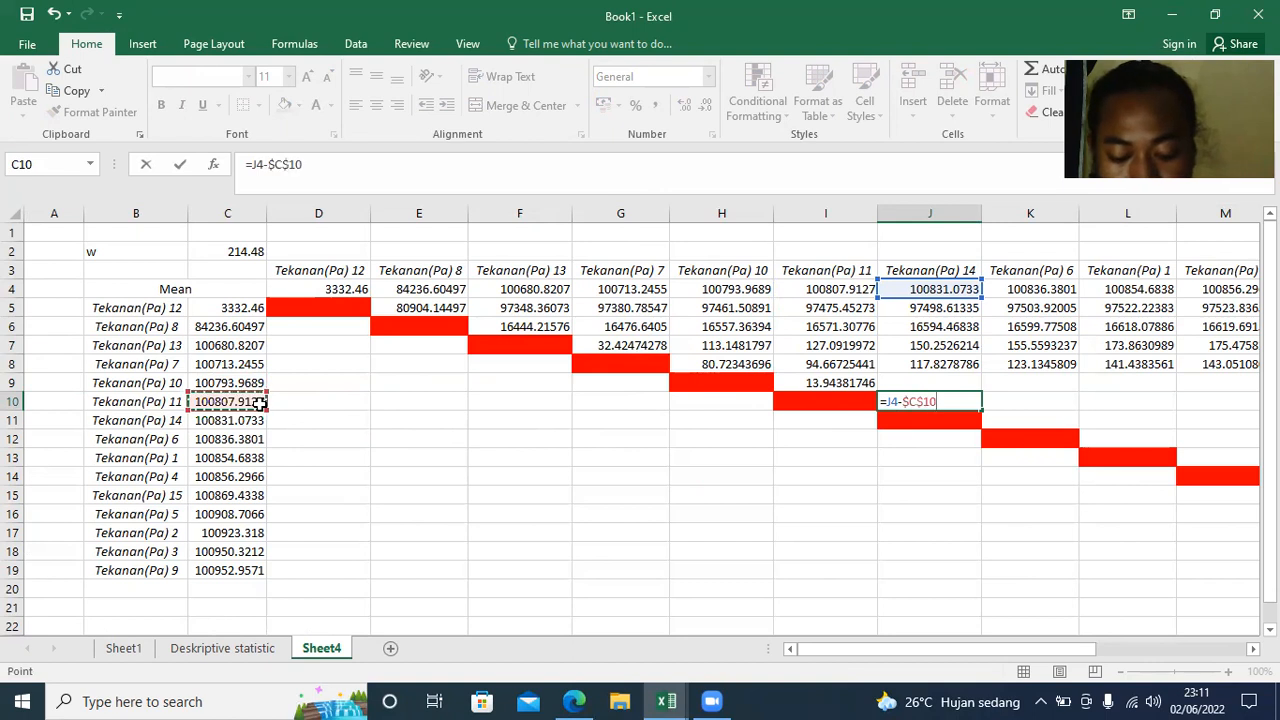
pyautogui.press('Return')
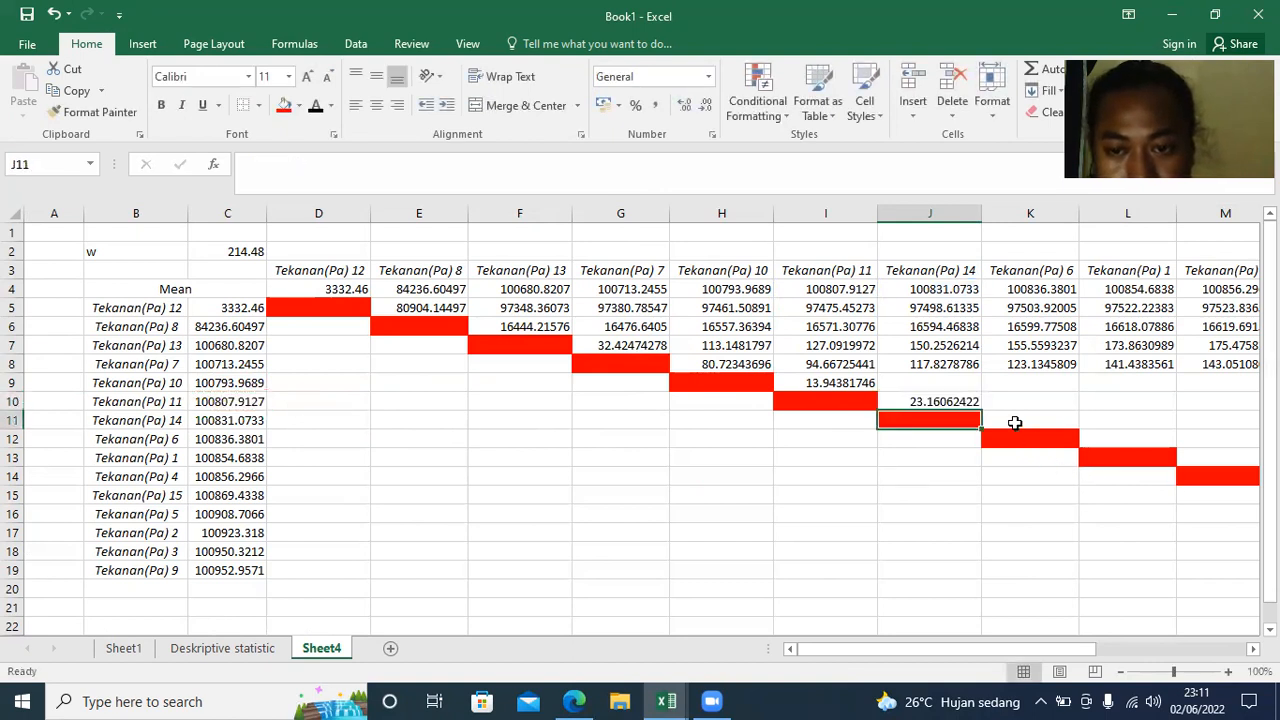
# - Fill the difference formulas in I9 and J10 across rows 9 and 10, each through column R, the Tekanan(Pa) 9 column
pyautogui.click(835, 385)
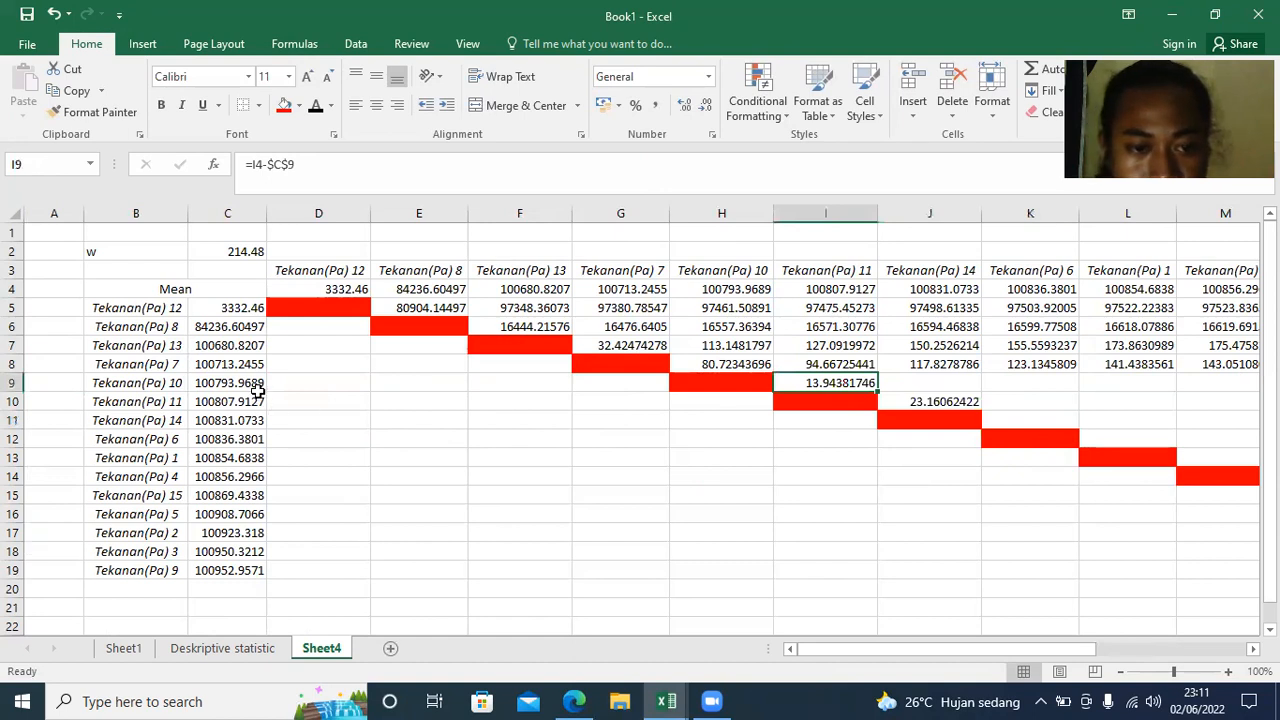
pyautogui.doubleClick(851, 385)
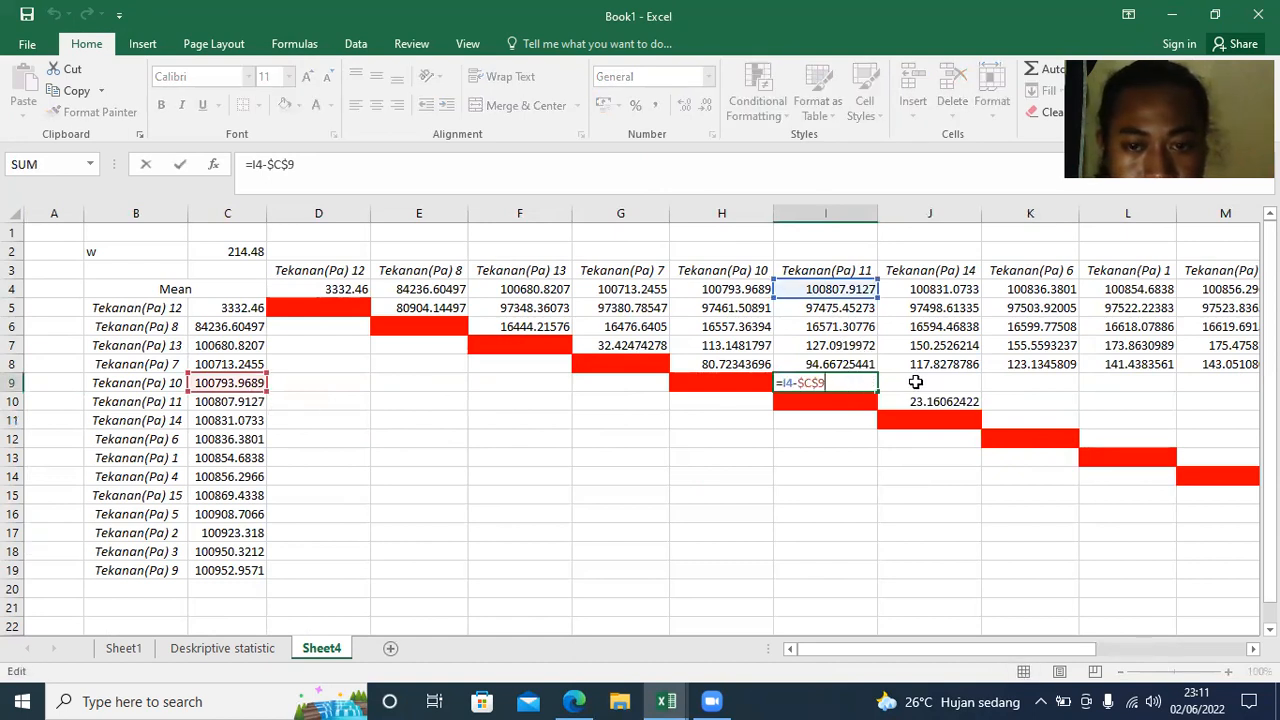
pyautogui.click(918, 382)
pyautogui.click(840, 382)
pyautogui.moveTo(877, 394); pyautogui.dragTo(1140, 396)
pyautogui.click(300, 404)
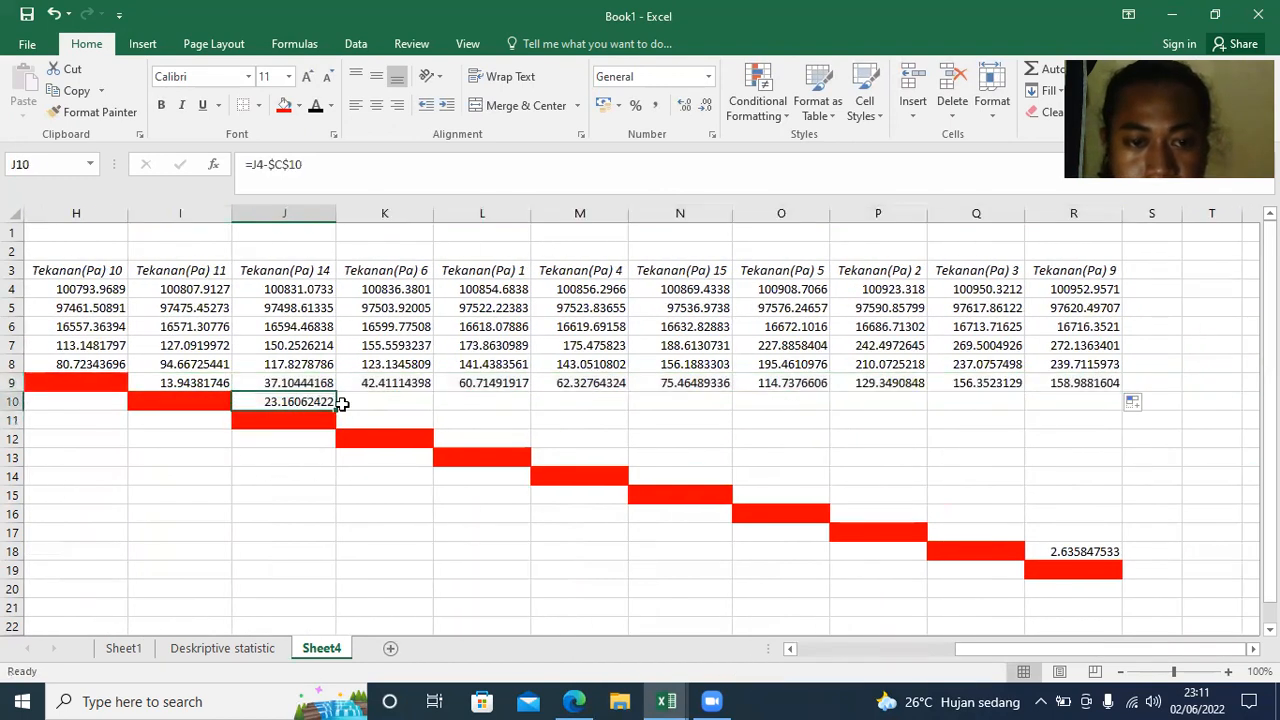
pyautogui.moveTo(336, 406); pyautogui.dragTo(1110, 410)
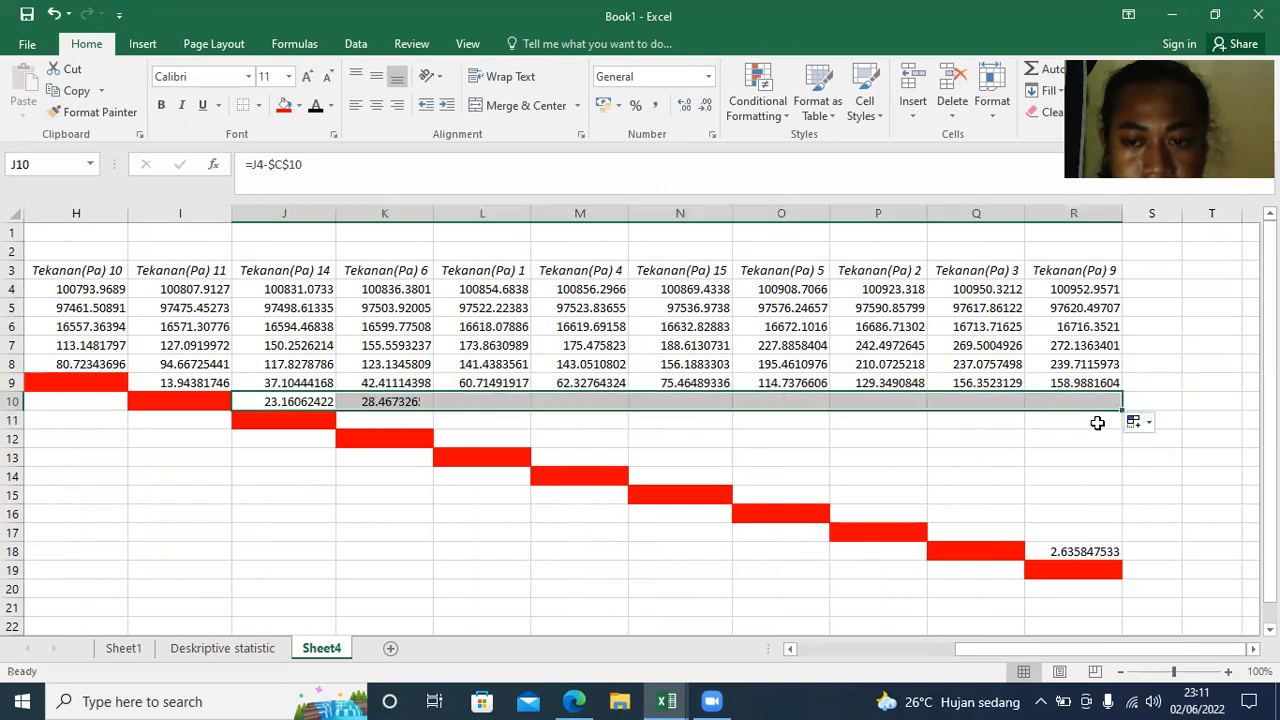
# - In K11, subtract the Tekanan(Pa) 14 row mean from the Tekanan(Pa) 6 column mean with =K4-$C$11
pyautogui.hscroll(-4, 1029, 647)
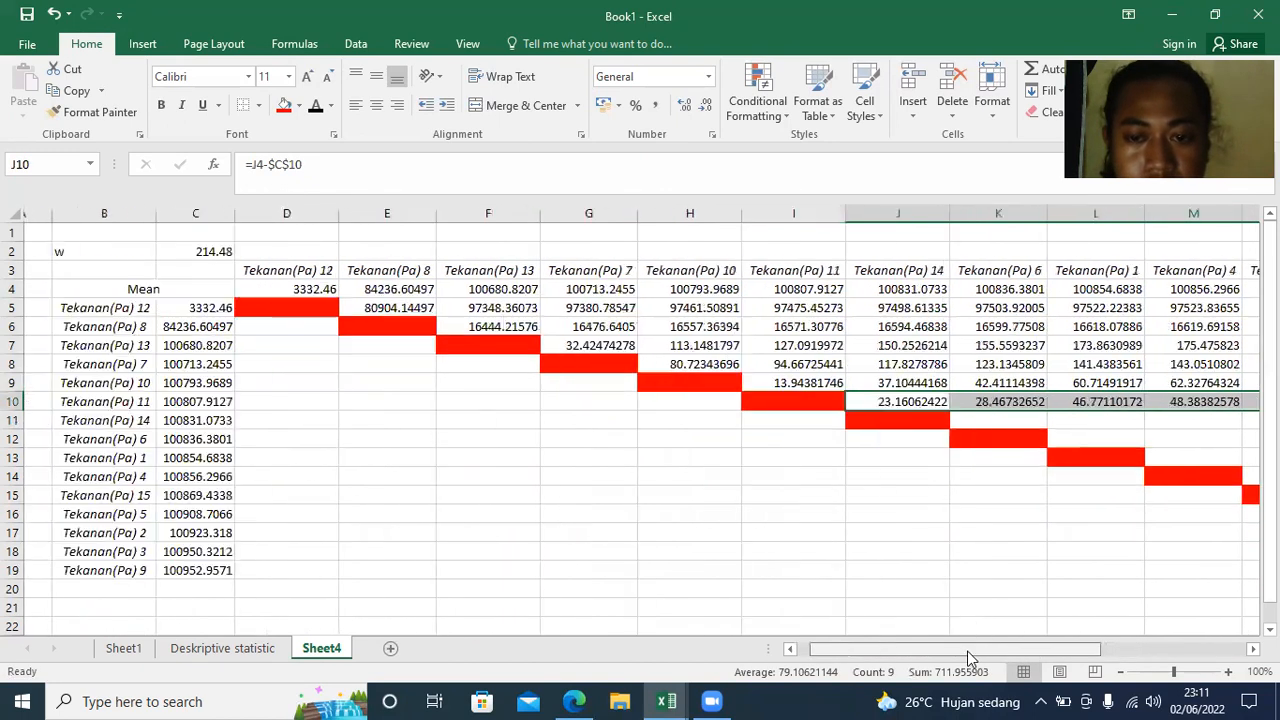
pyautogui.click(940, 420)
pyautogui.moveTo(1115, 652); pyautogui.dragTo(1050, 646)
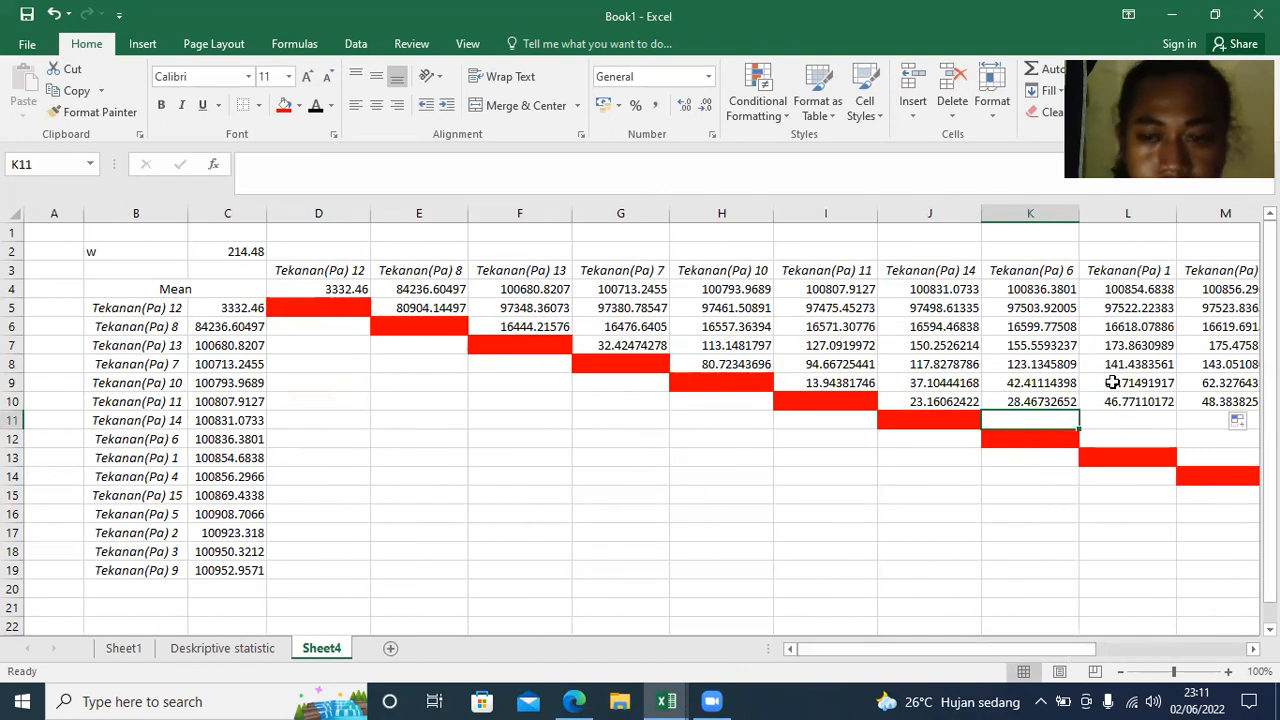
pyautogui.click(1040, 291)
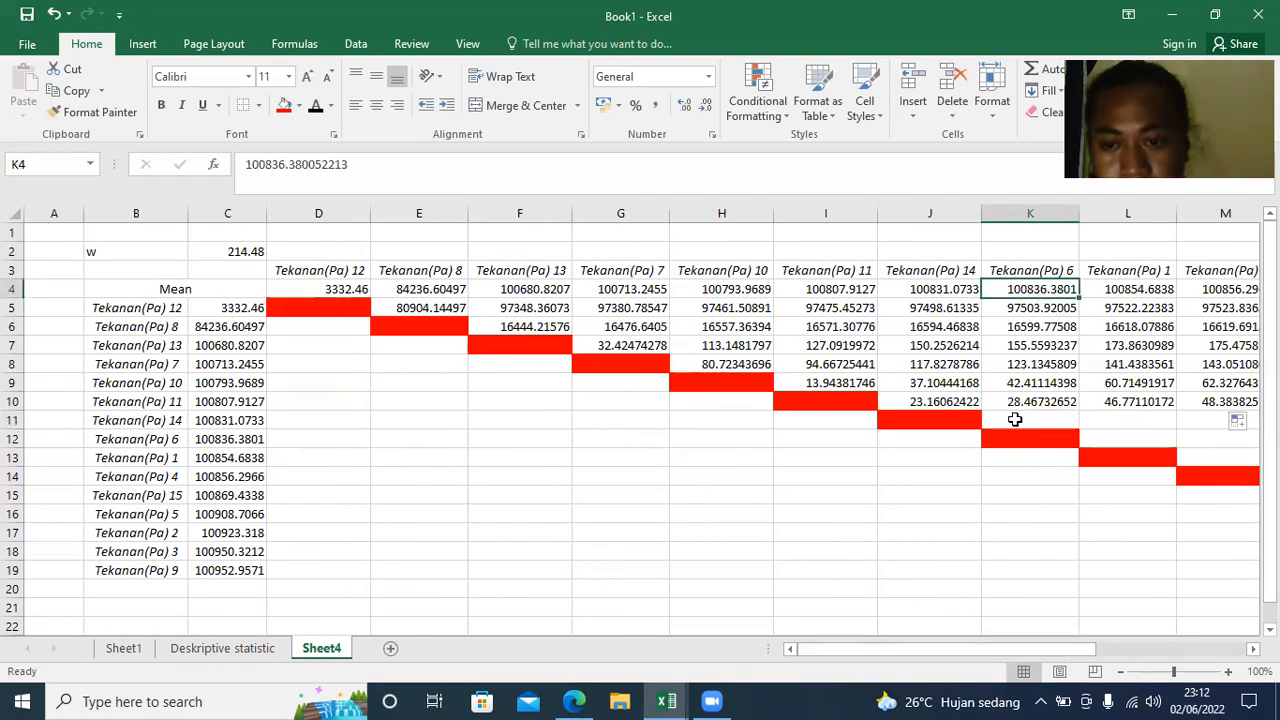
pyautogui.click(1015, 419)
pyautogui.write('=')
pyautogui.click(1036, 291)
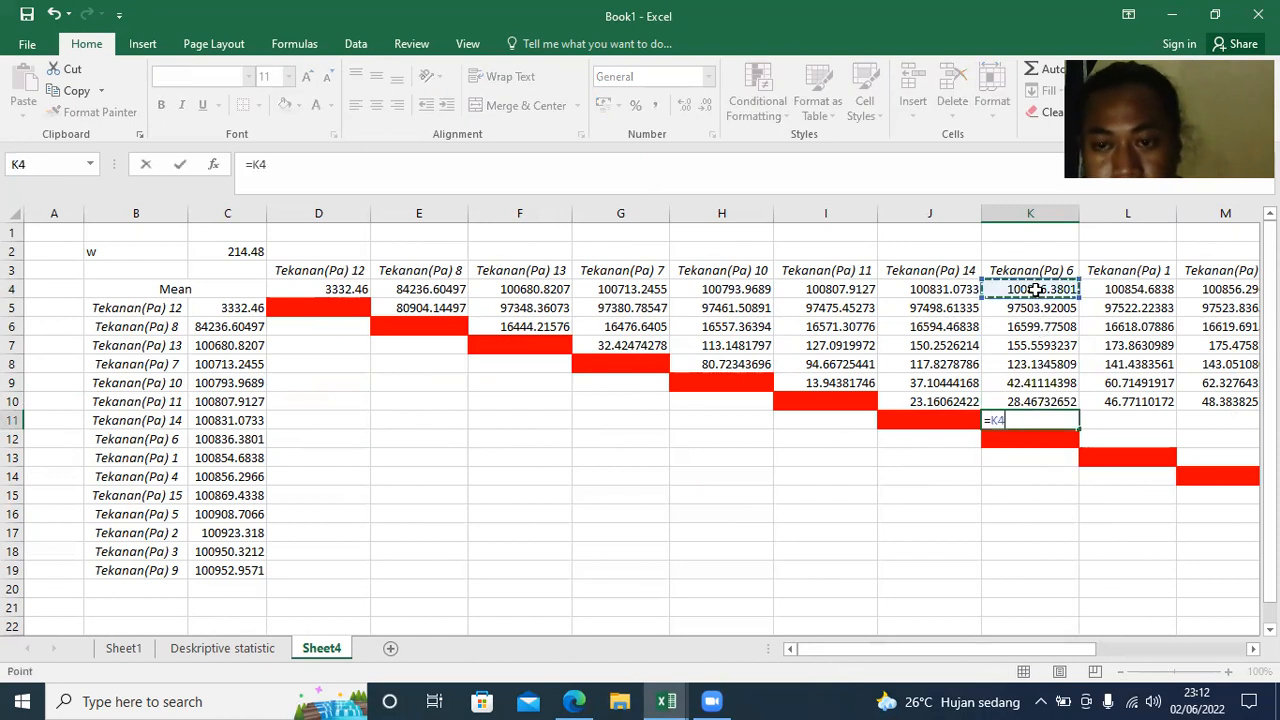
pyautogui.write('-')
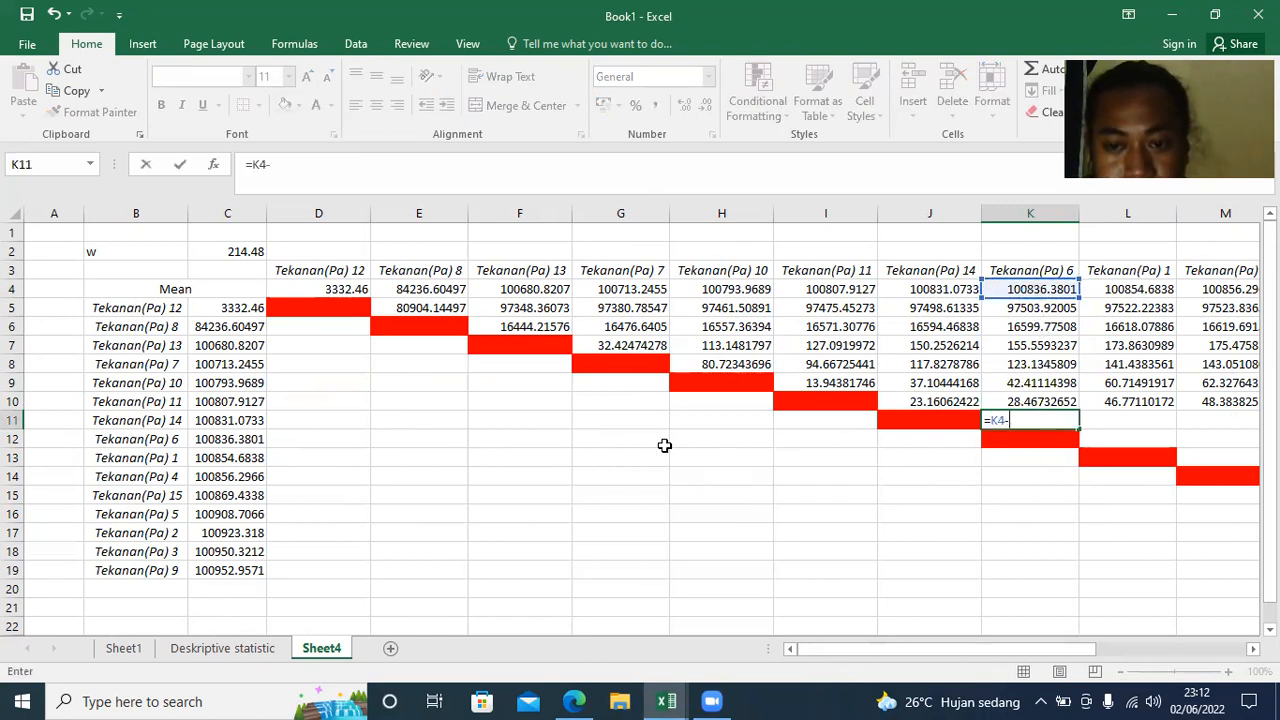
pyautogui.click(212, 421)
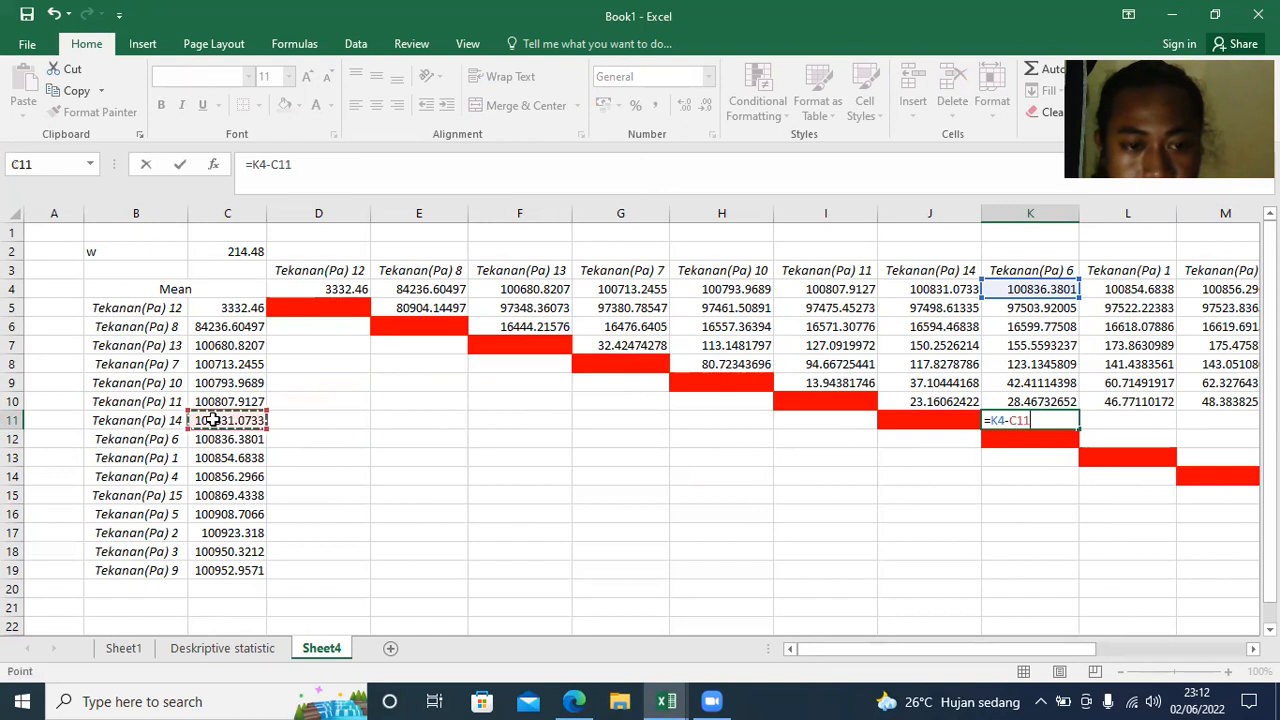
pyautogui.press('F5')
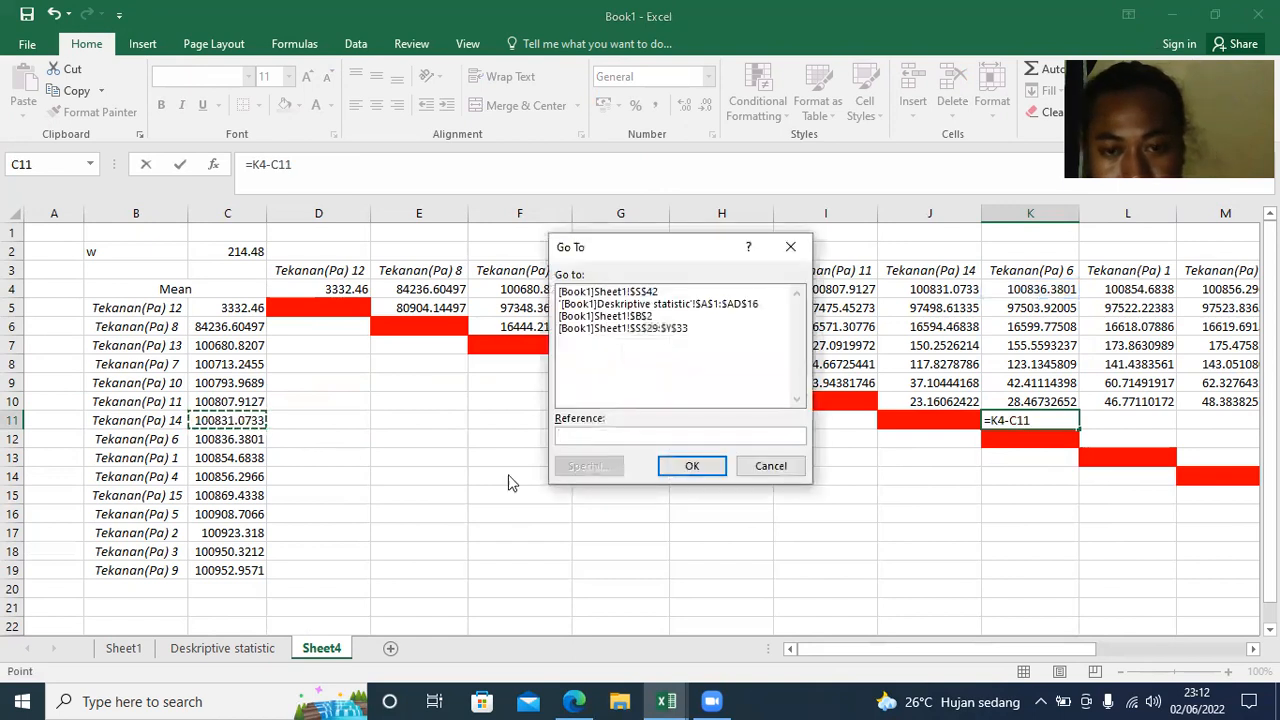
pyautogui.click(762, 463)
pyautogui.press('F4')
pyautogui.press('Return')
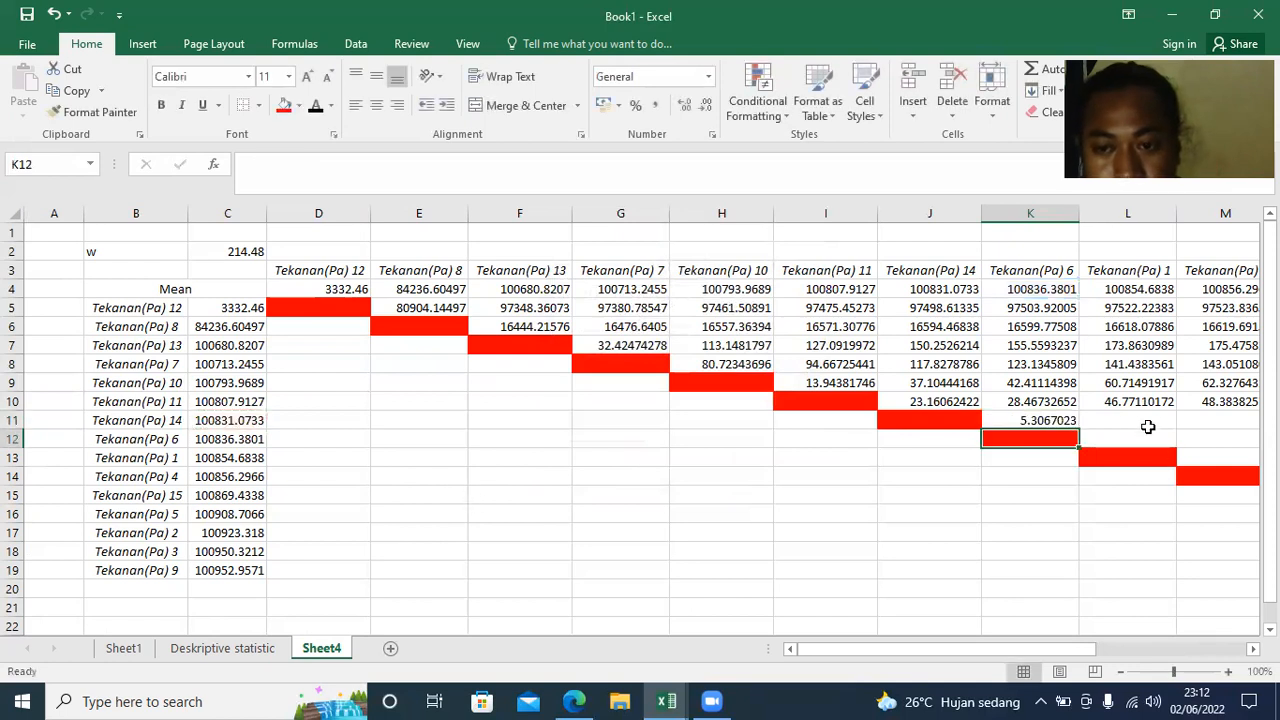
# - In L12, subtract the Tekanan(Pa) 6 row mean in C12 from the Tekanan(Pa) 1 column mean in L4
pyautogui.click(1119, 441)
pyautogui.click(1131, 289)
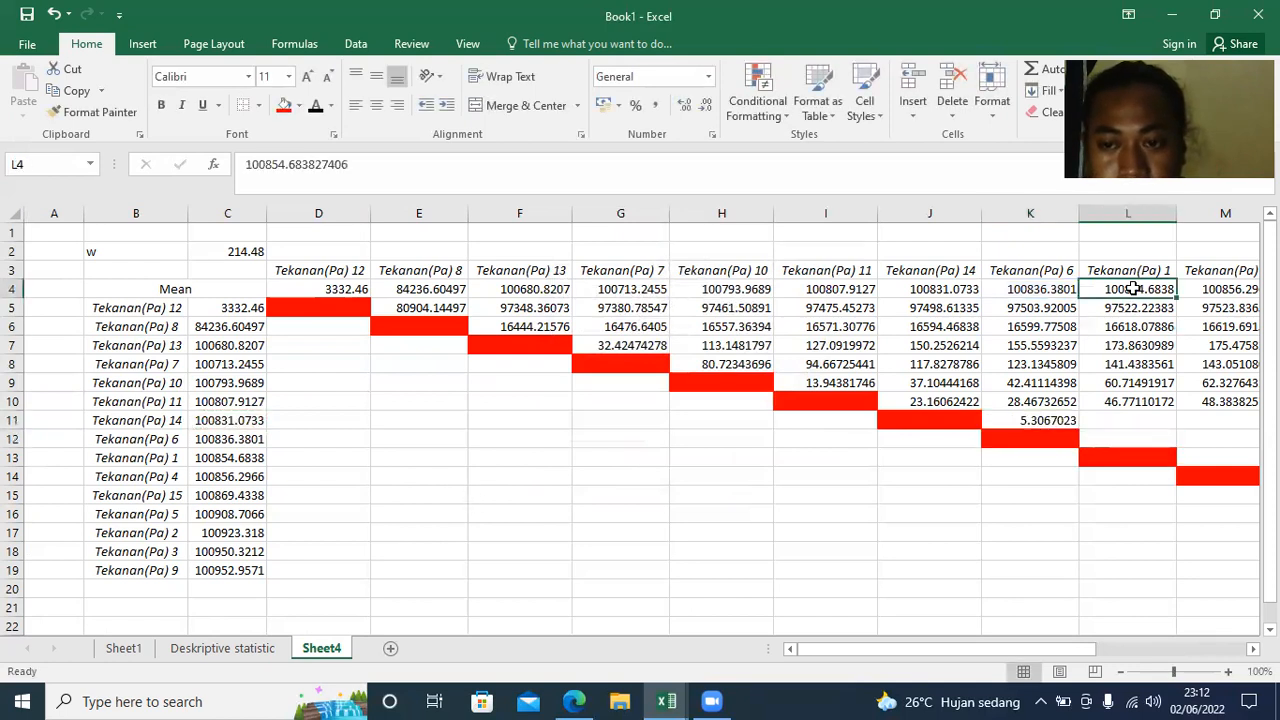
pyautogui.click(1108, 450)
pyautogui.click(1104, 438)
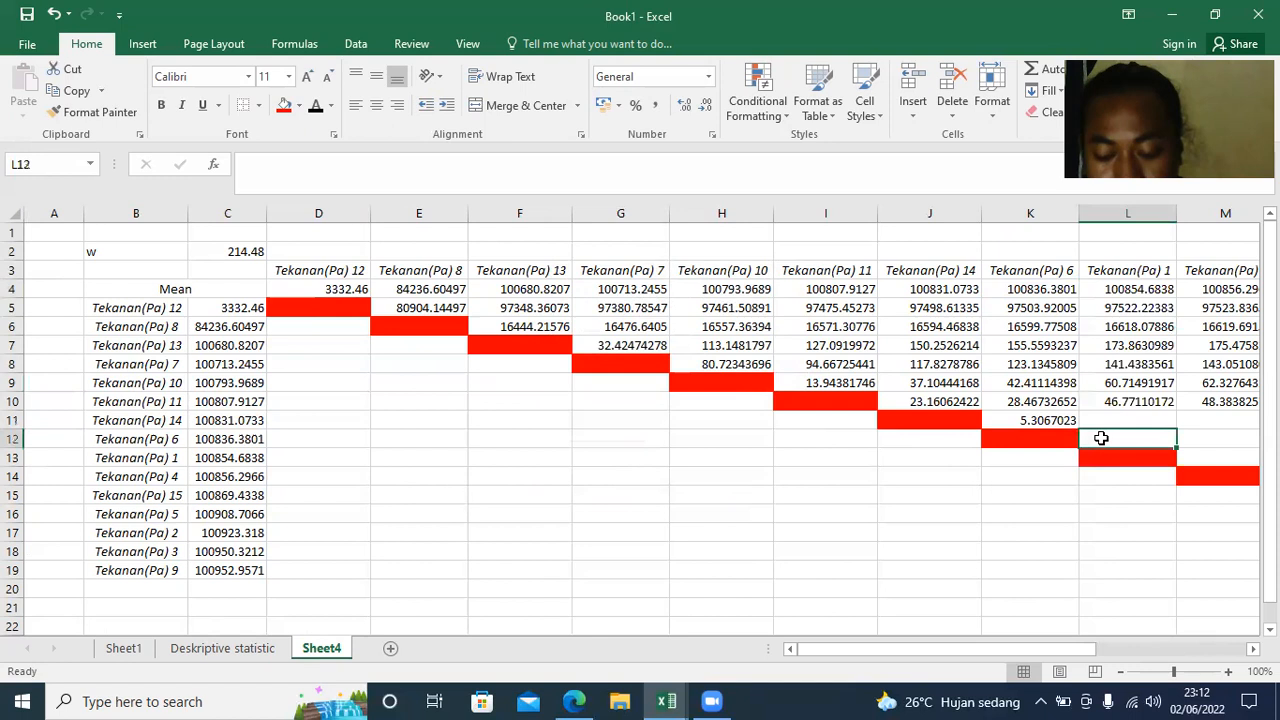
pyautogui.write('=')
pyautogui.click(1118, 291)
pyautogui.write('-')
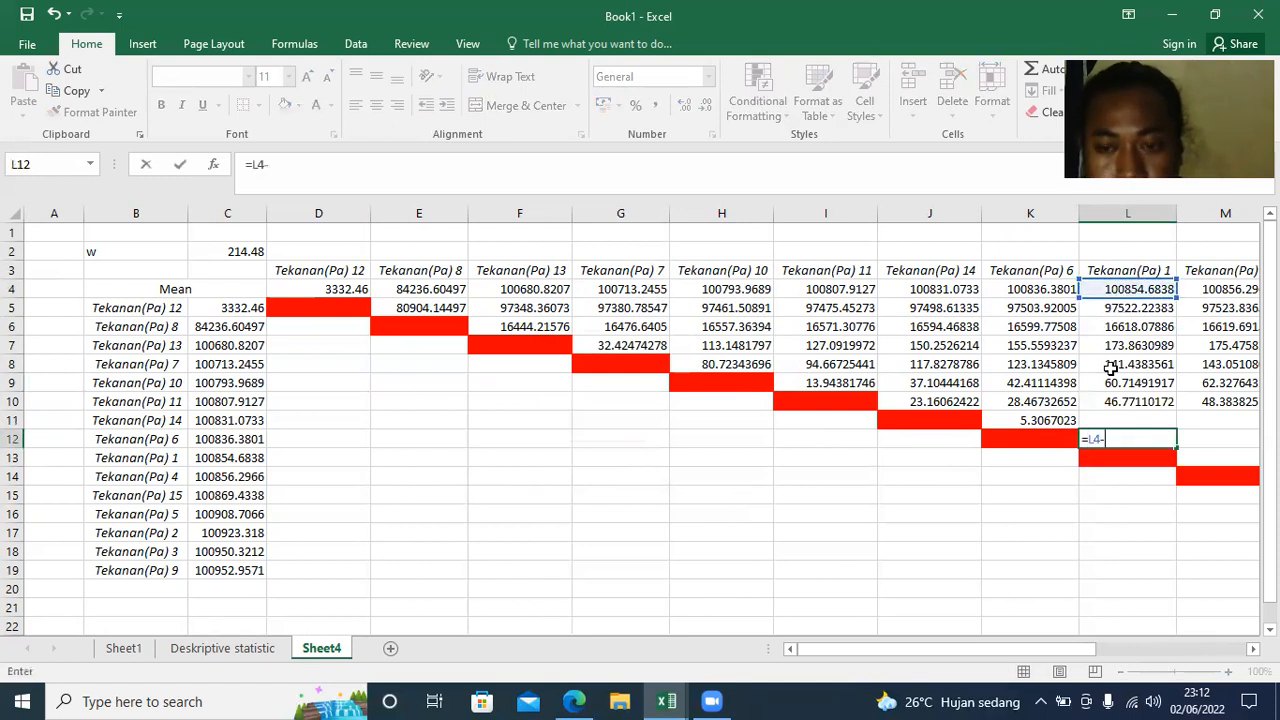
pyautogui.click(211, 439)
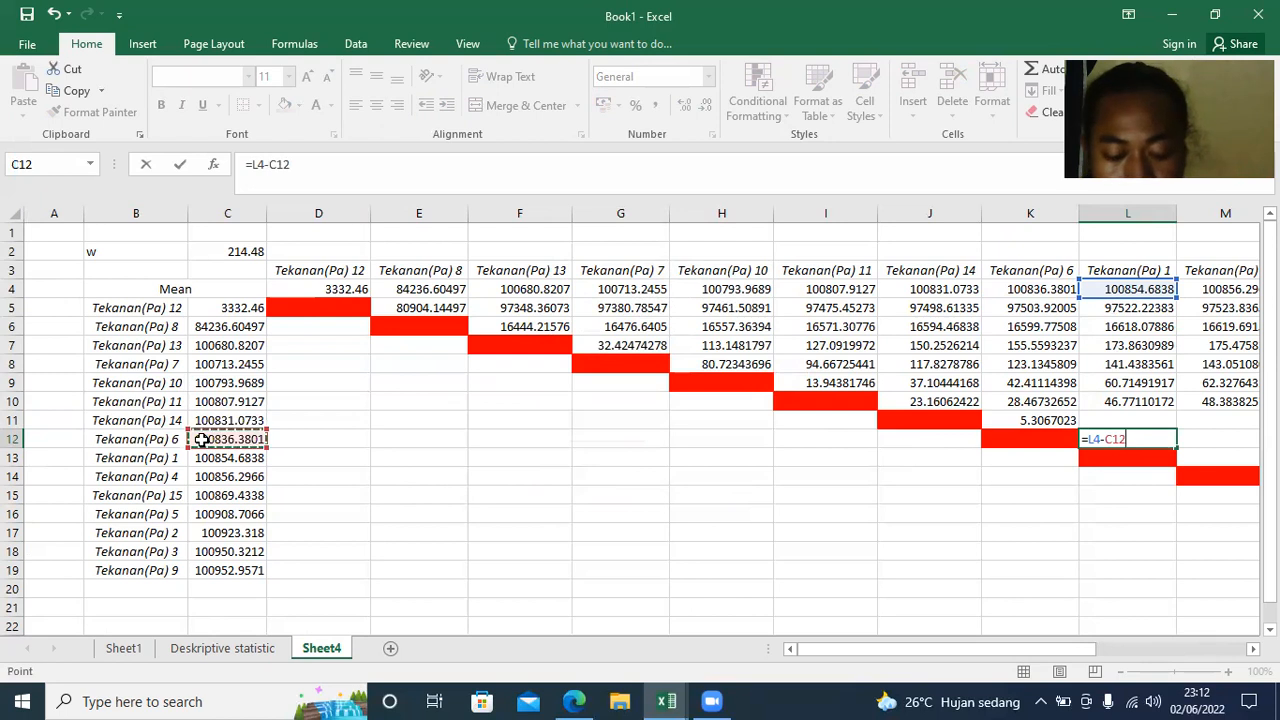
pyautogui.press('Return')
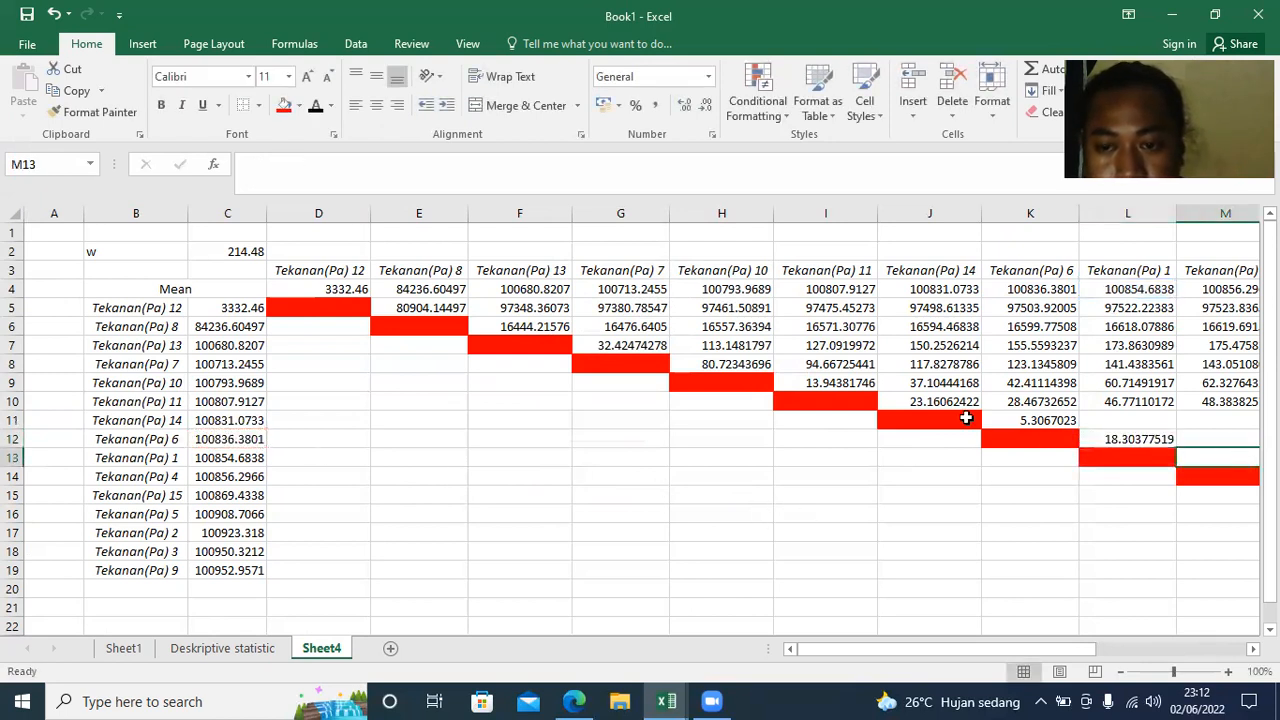
pyautogui.click(1010, 419)
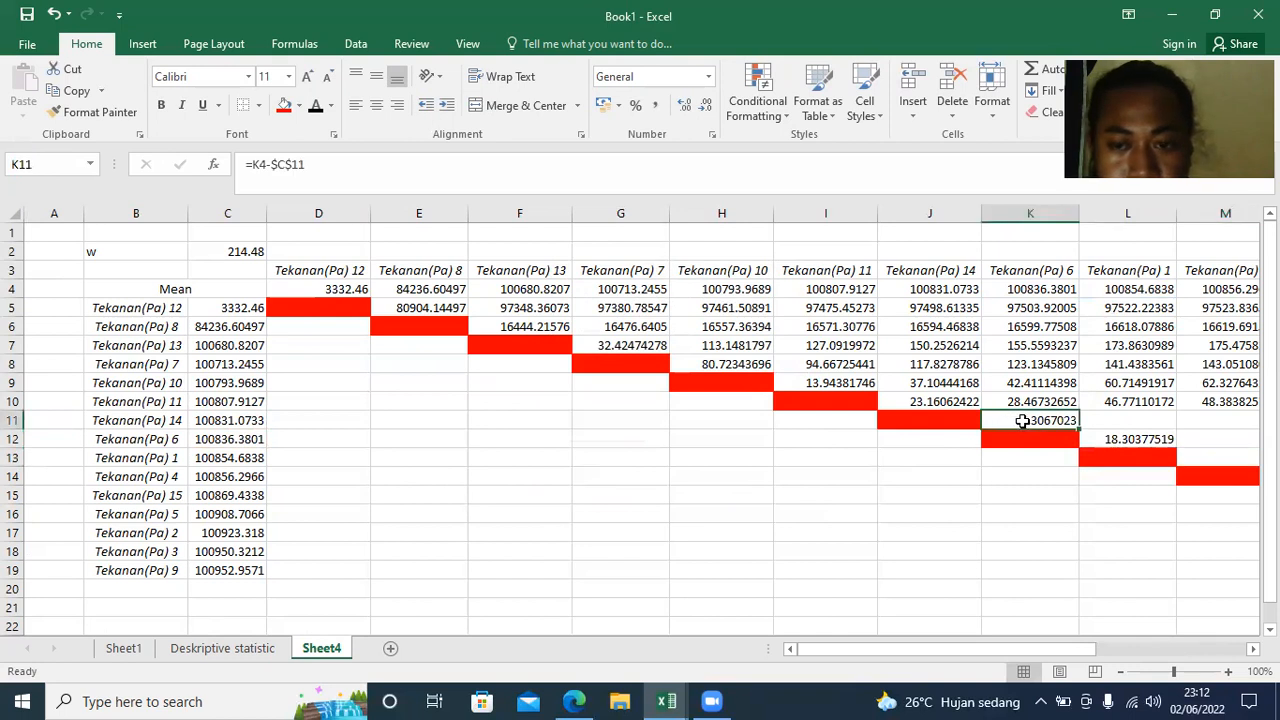
pyautogui.doubleClick(1037, 420)
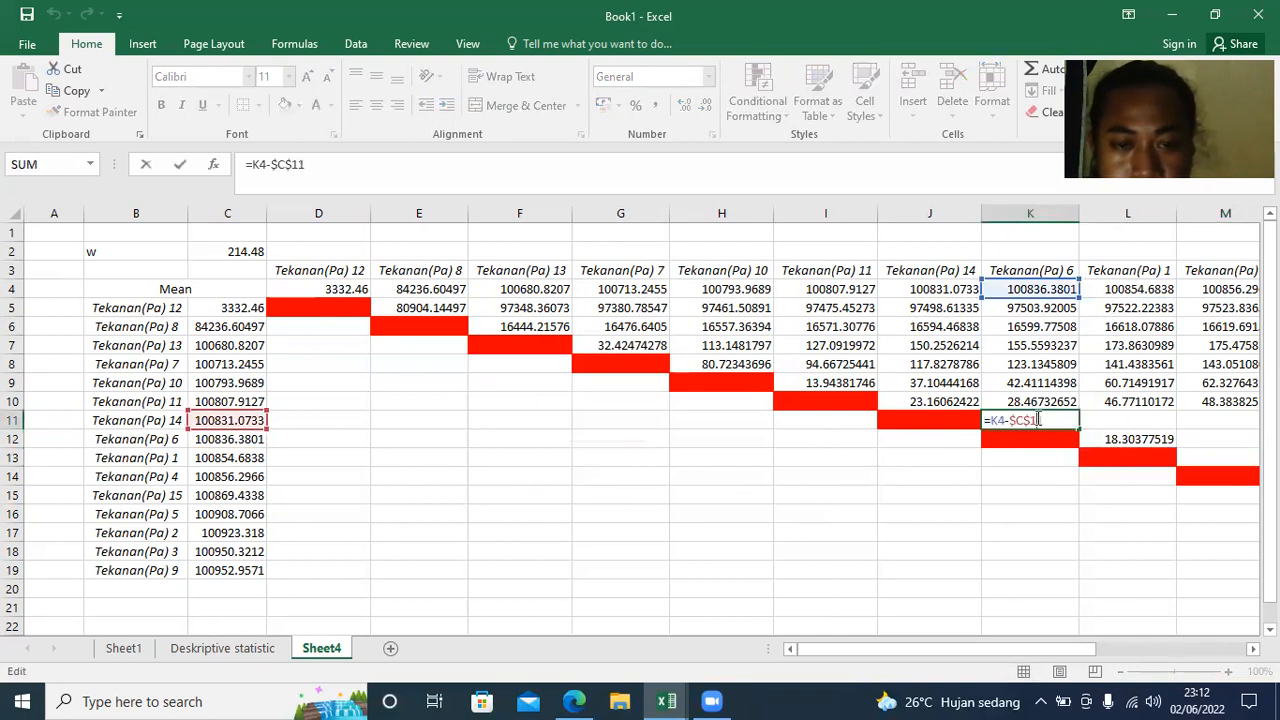
# - In M13, subtract the Tekanan(Pa) 1 row mean from the Tekanan(Pa) 4 column mean with =M4-$C$13
pyautogui.click(1218, 452)
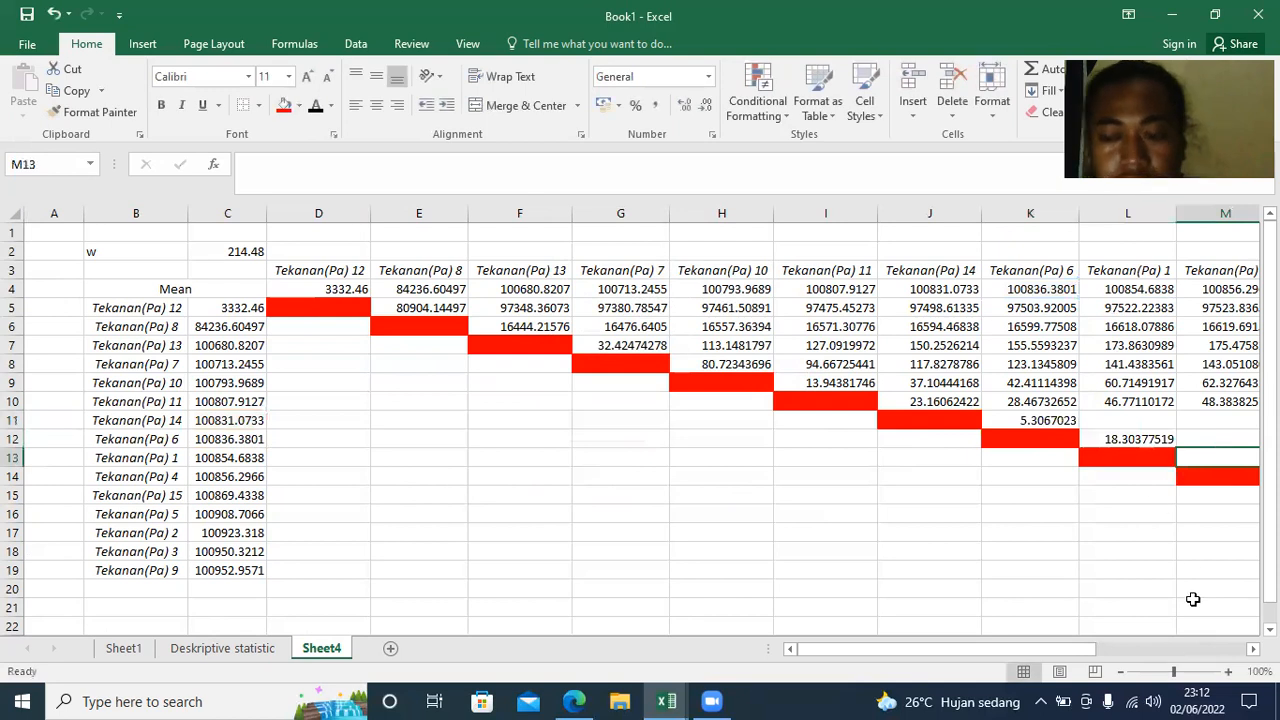
pyautogui.moveTo(1088, 647); pyautogui.dragTo(1186, 647)
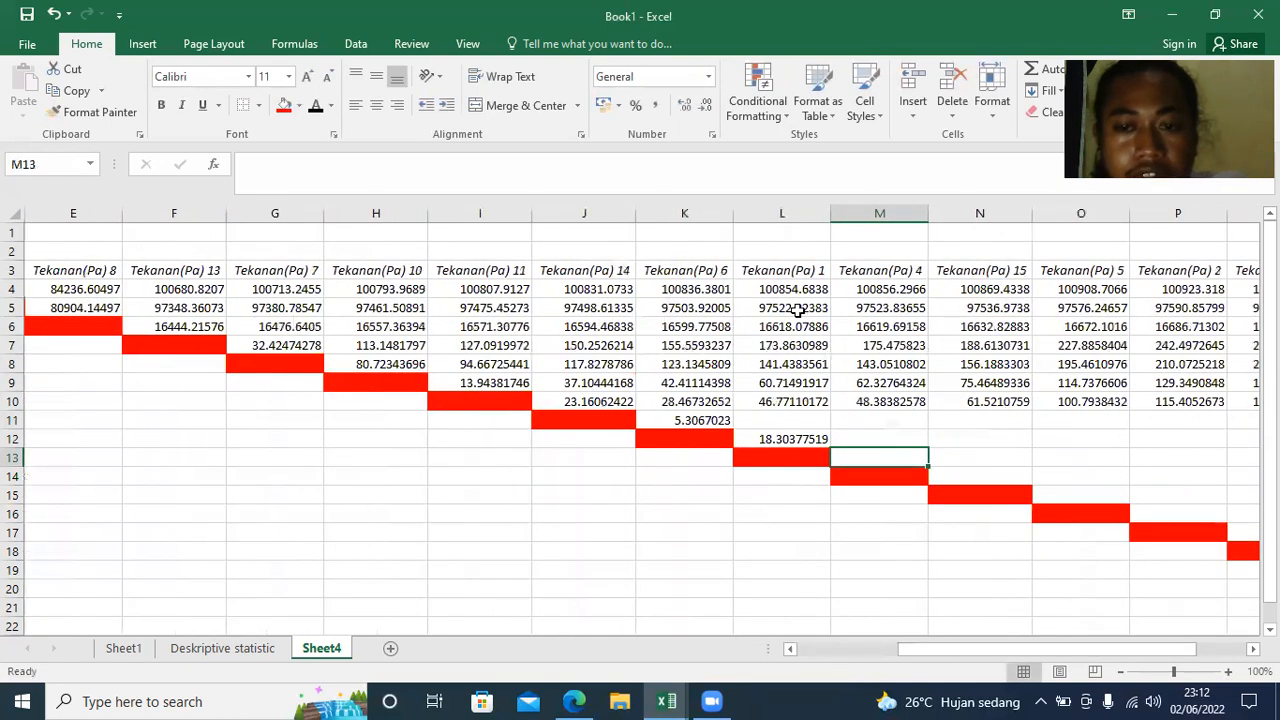
pyautogui.click(787, 268)
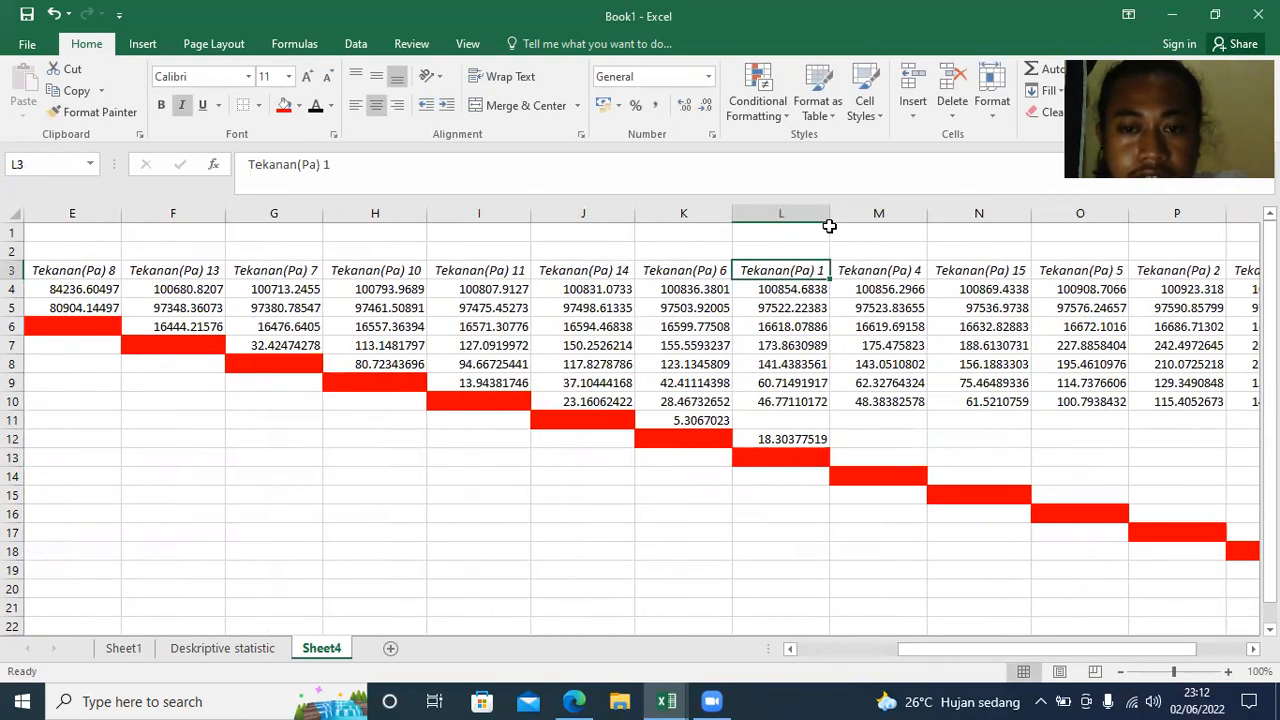
pyautogui.click(793, 289)
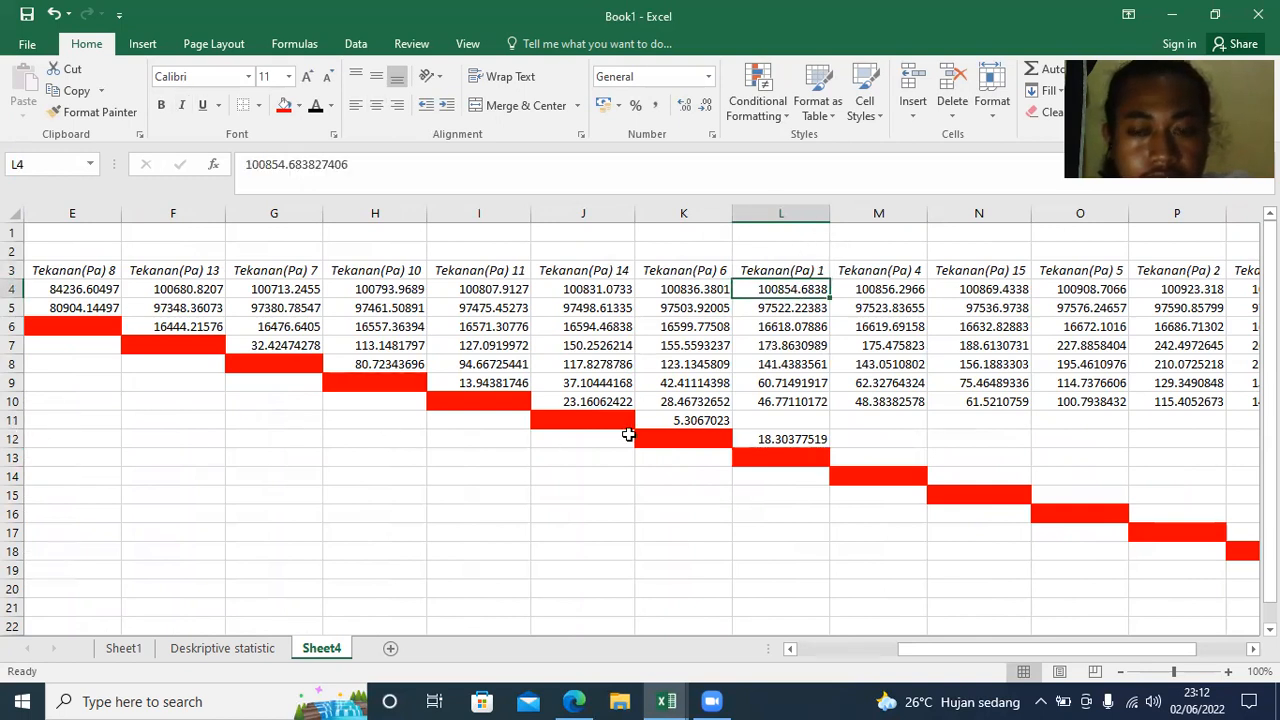
pyautogui.click(868, 456)
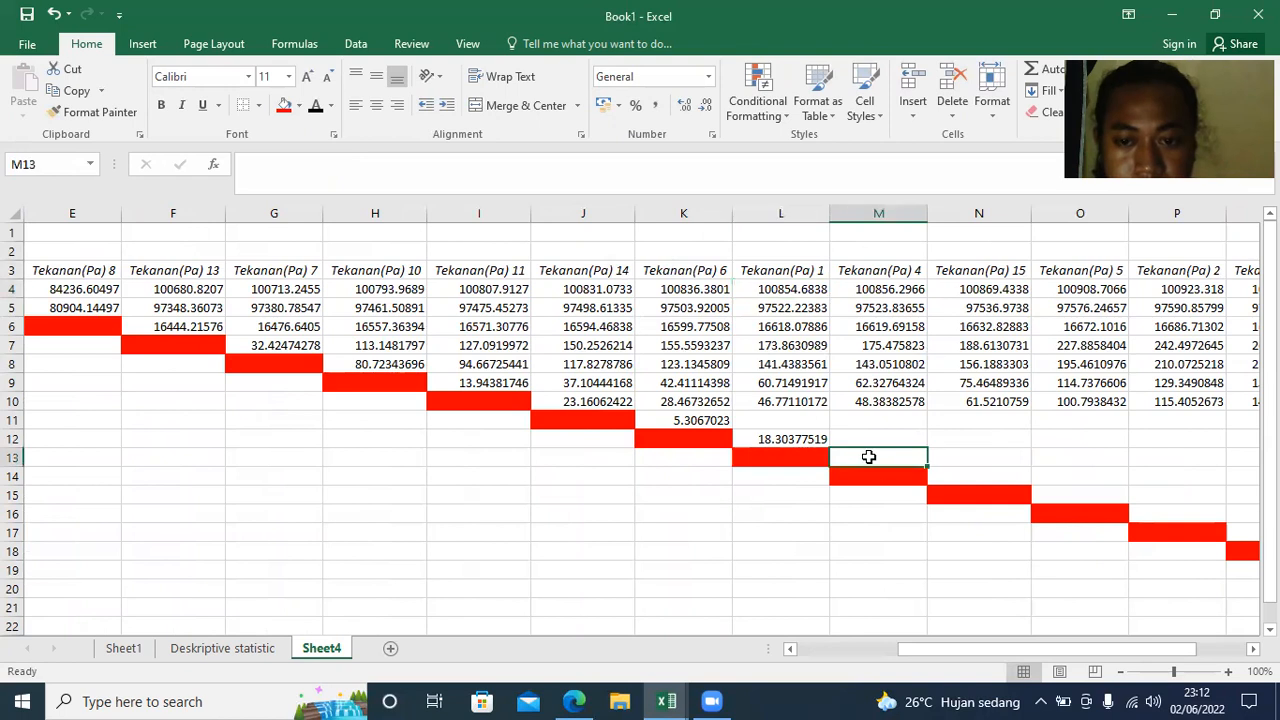
pyautogui.write('=')
pyautogui.click(893, 290)
pyautogui.write('-')
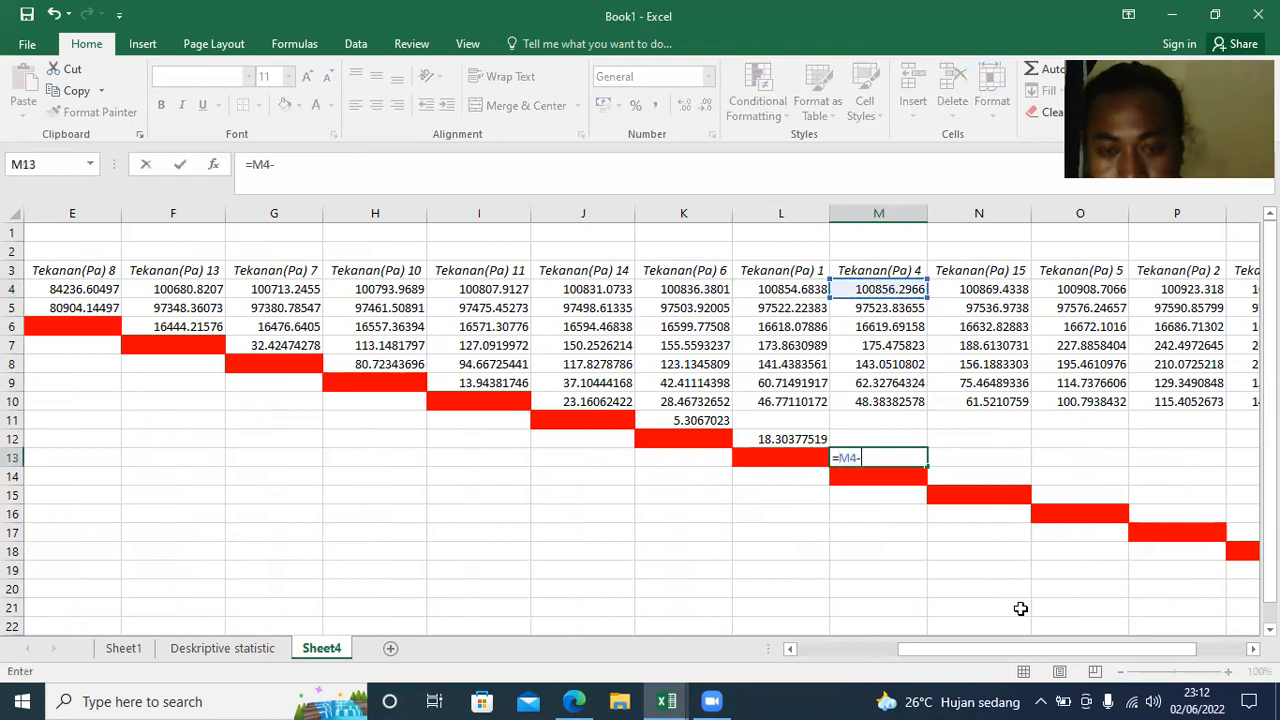
pyautogui.click(788, 651)
pyautogui.click(788, 651)
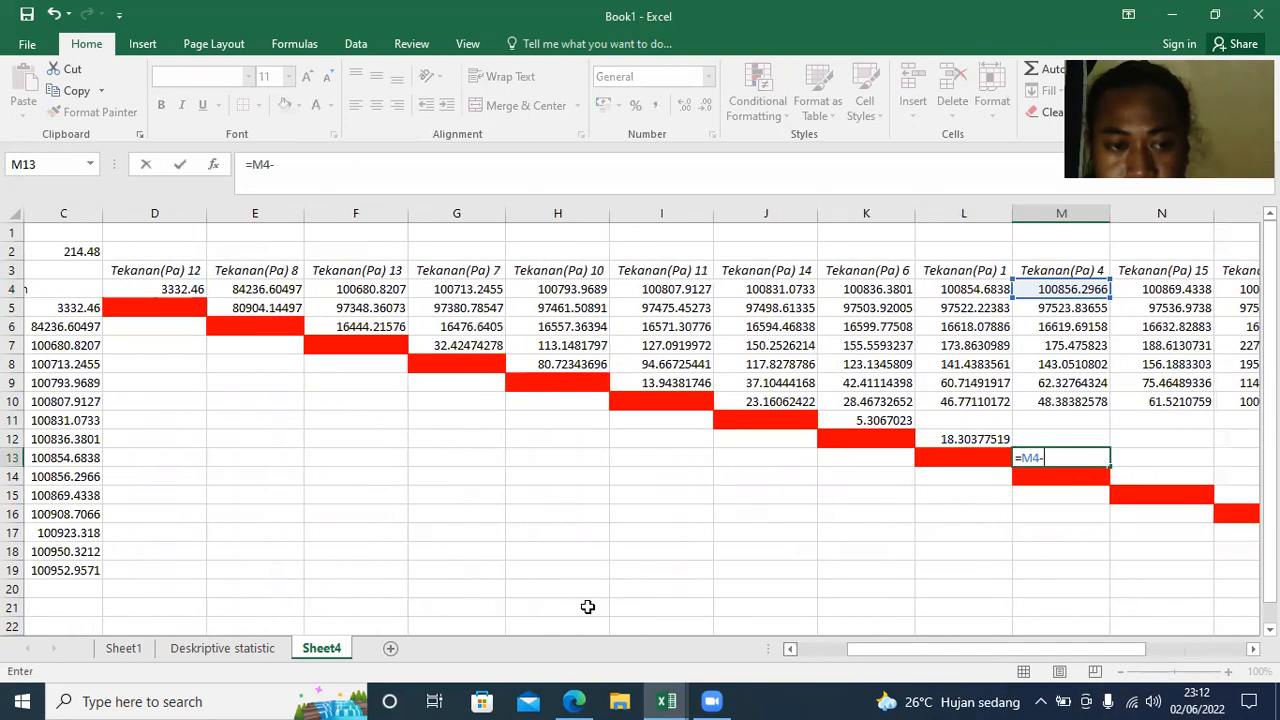
pyautogui.click(80, 462)
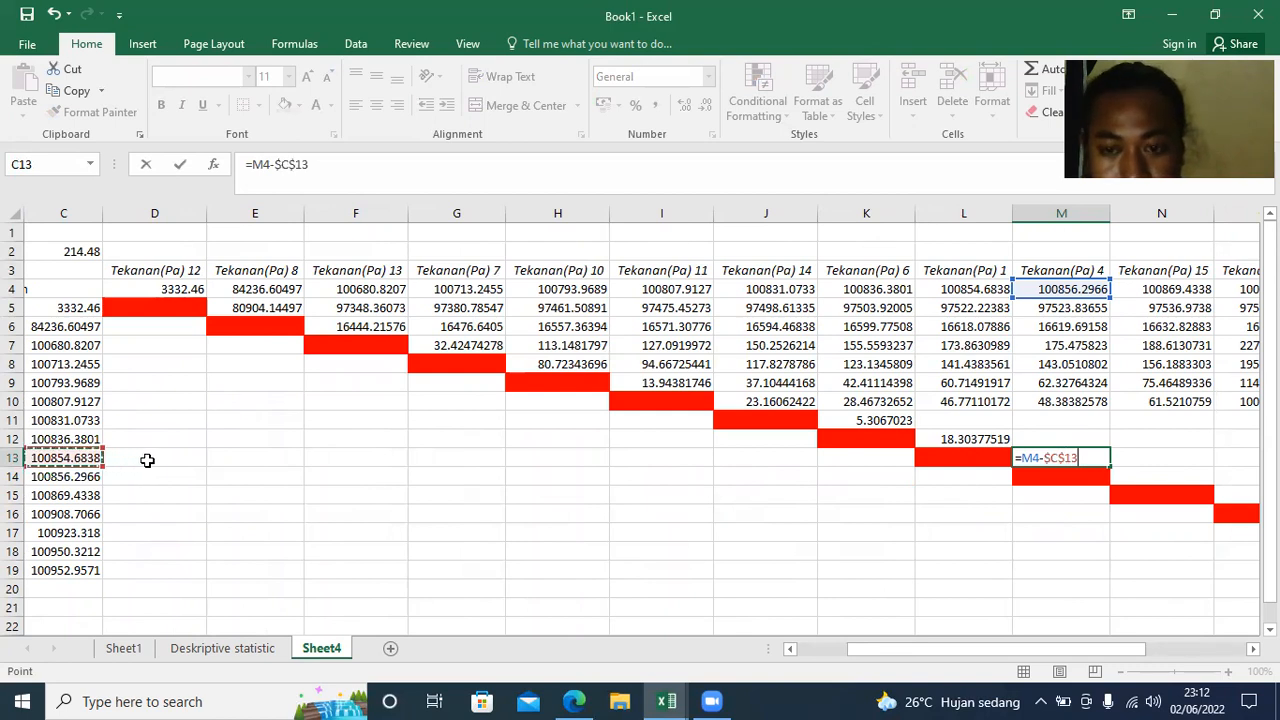
pyautogui.press('Return')
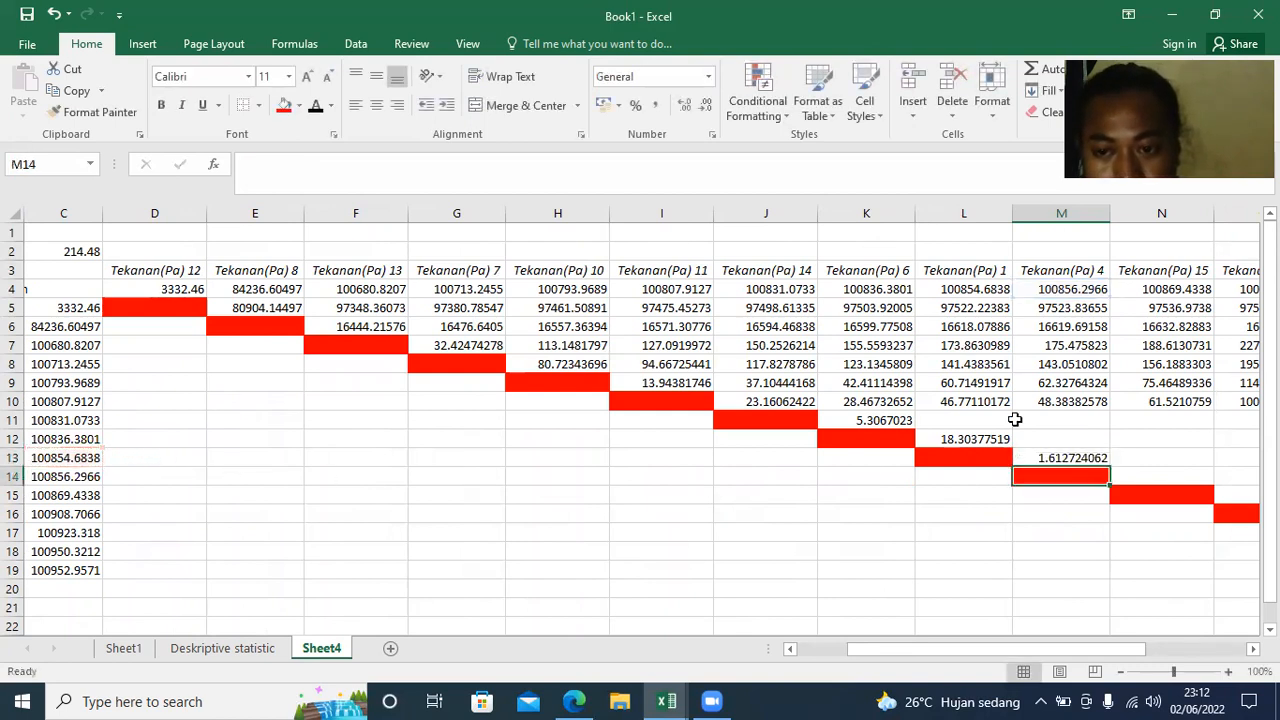
pyautogui.click(1168, 288)
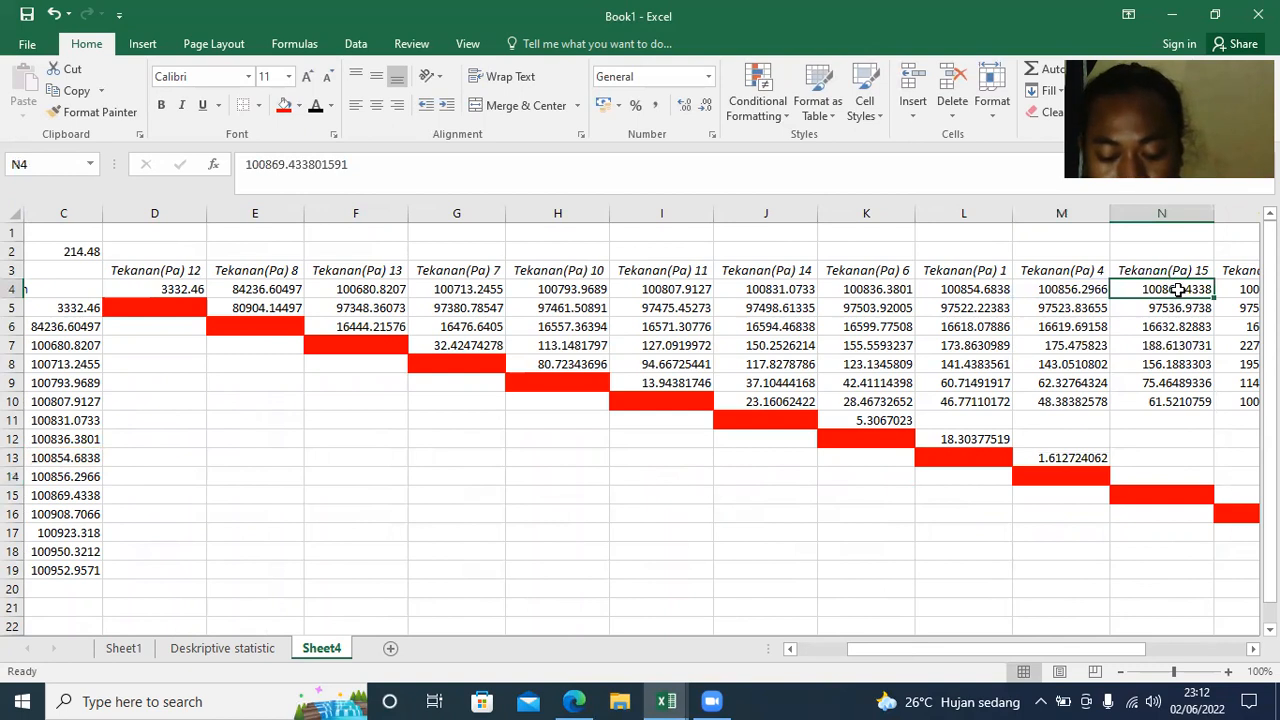
pyautogui.write('=')
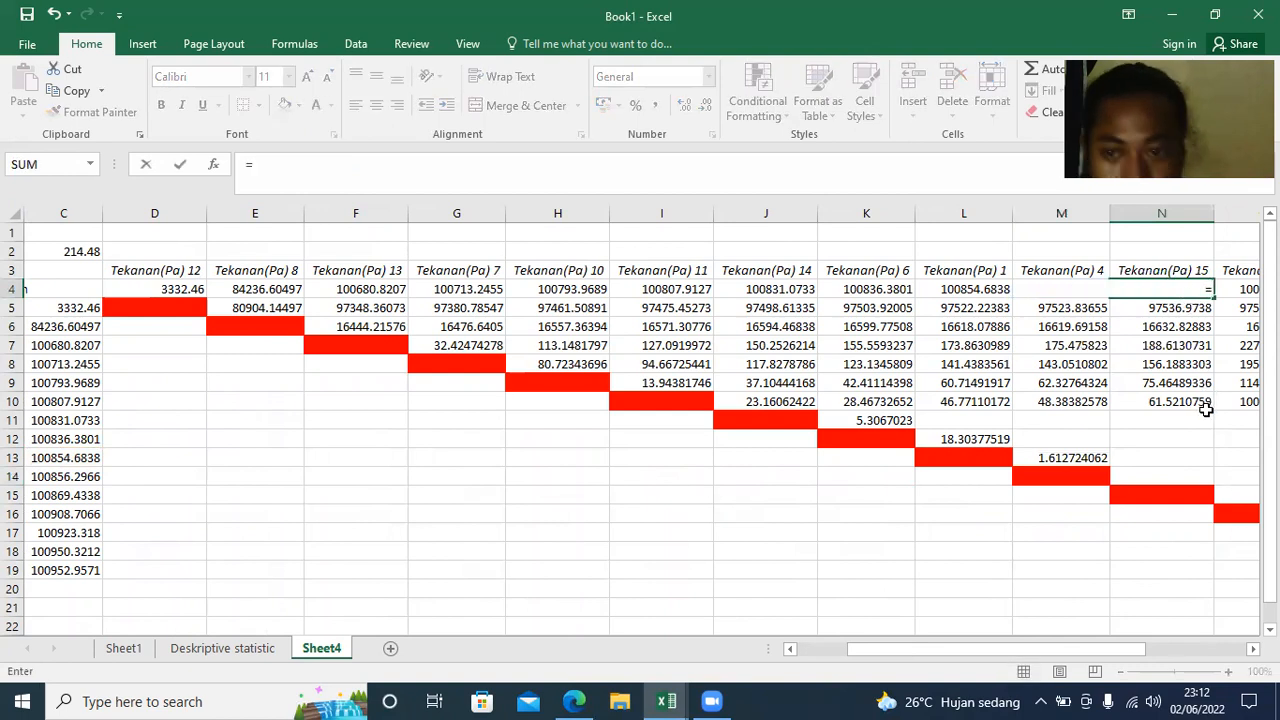
pyautogui.press('Escape')
# - In N14, subtract the Tekanan(Pa) 4 row mean from the Tekanan(Pa) 15 column mean with =N4-$C$14, and check the M13 and N14 formulas
pyautogui.click(1163, 455)
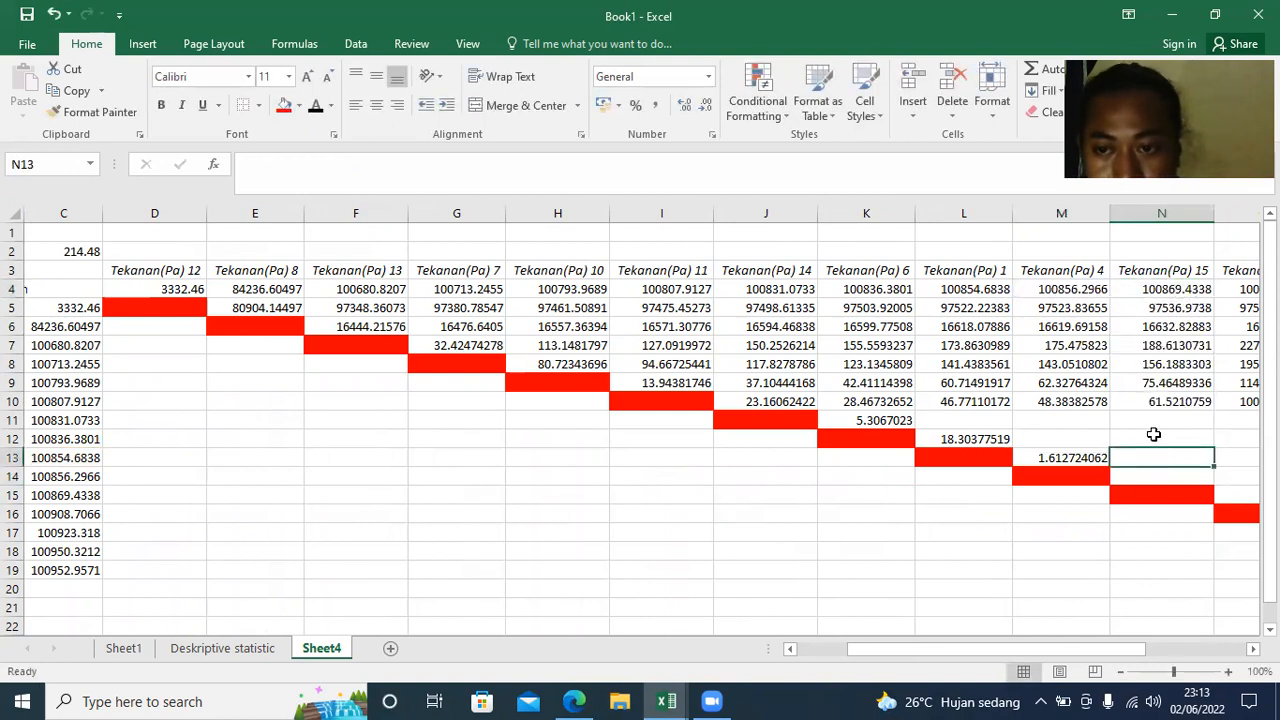
pyautogui.click(1152, 472)
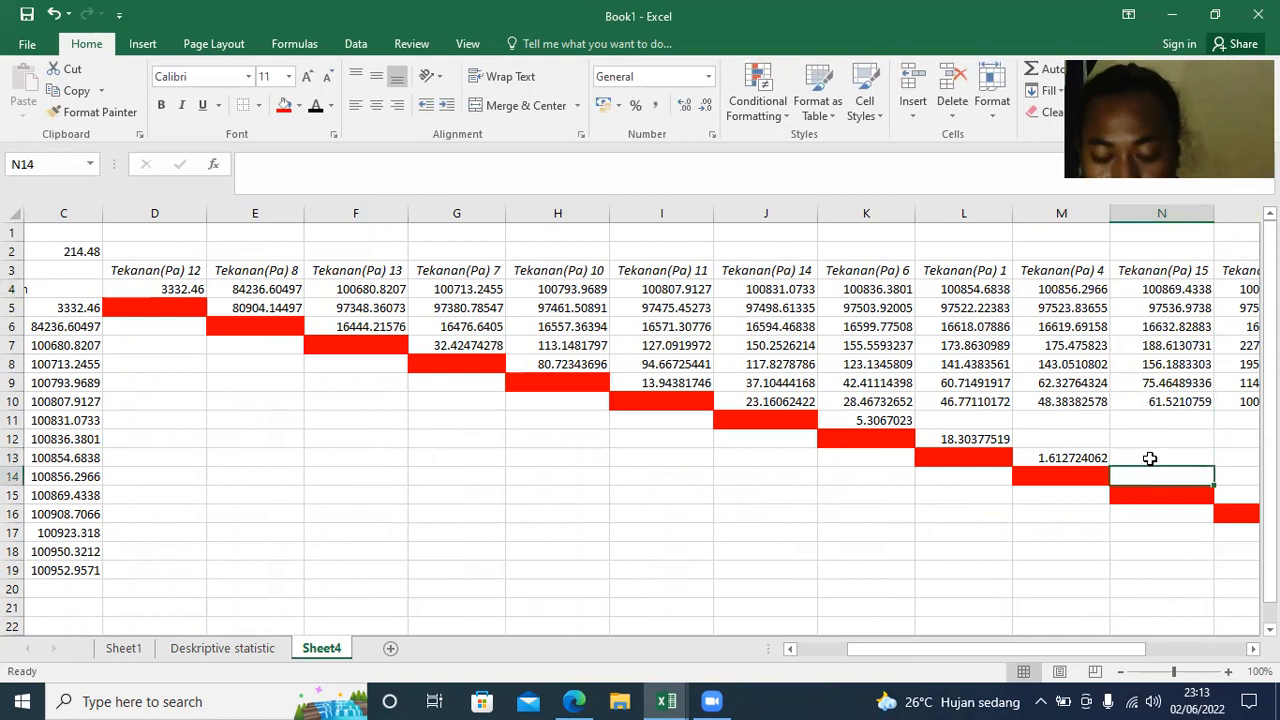
pyautogui.write('=')
pyautogui.click(1160, 289)
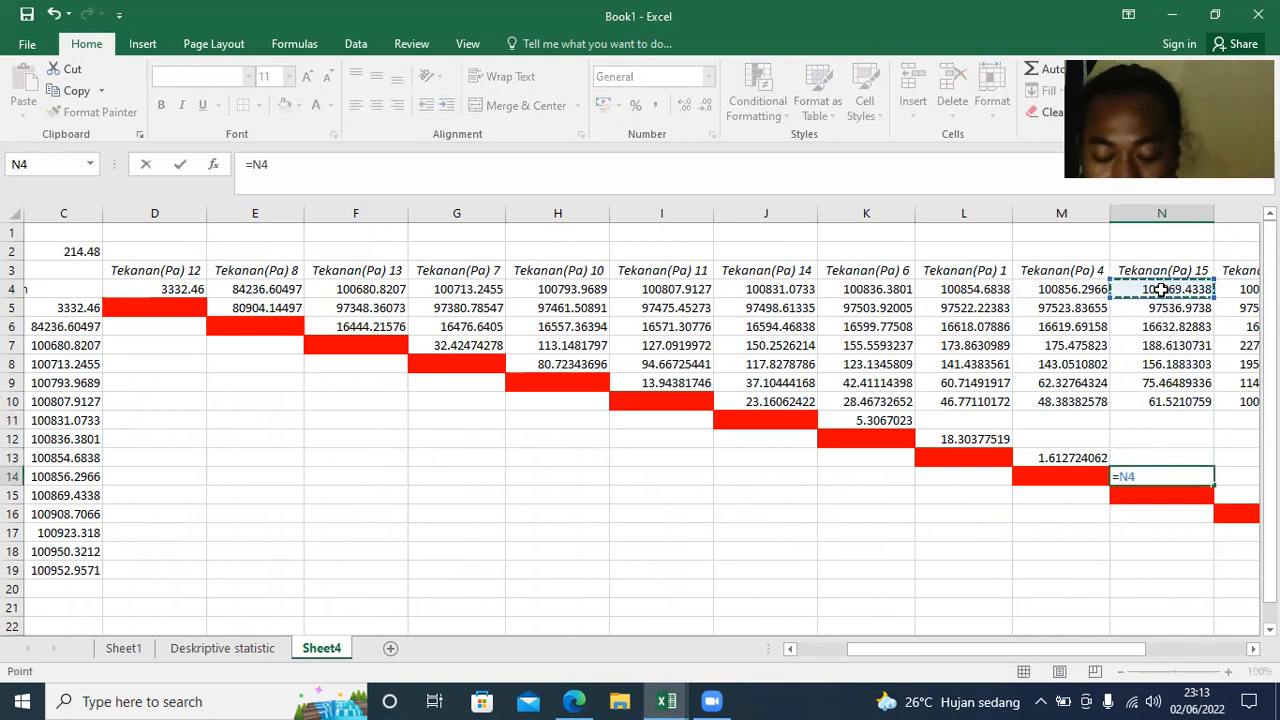
pyautogui.write('-')
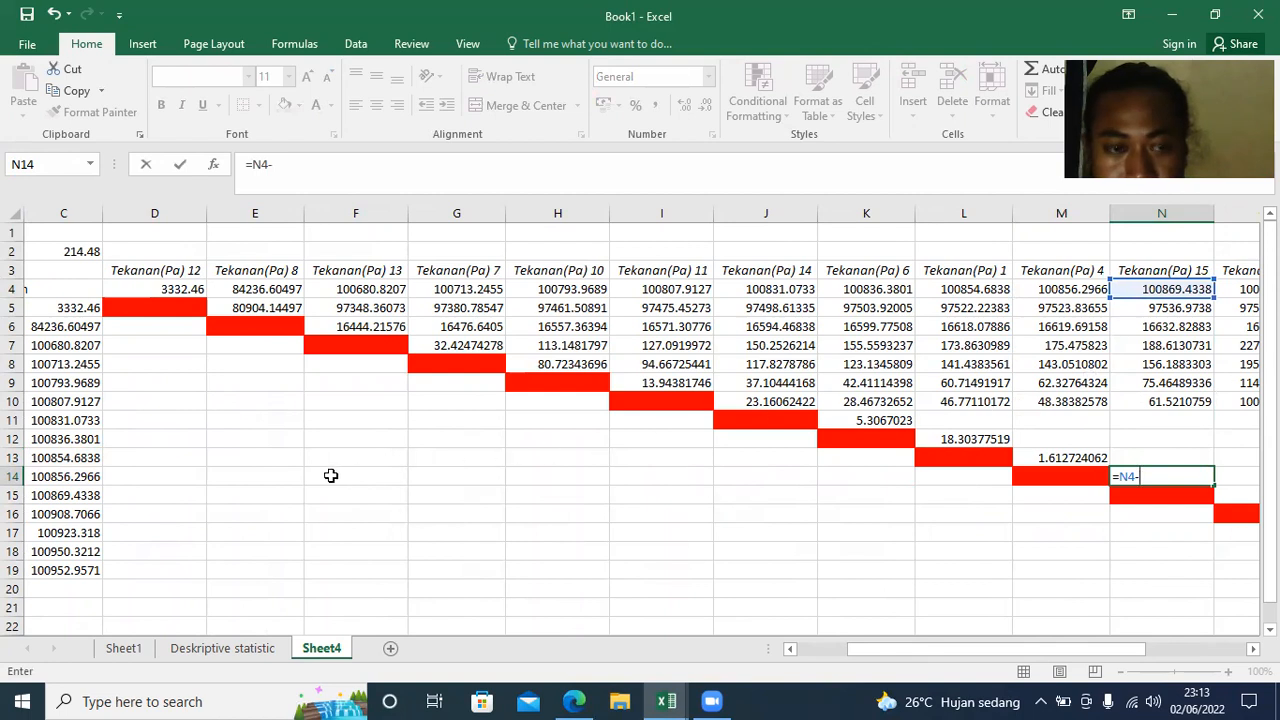
pyautogui.click(75, 477)
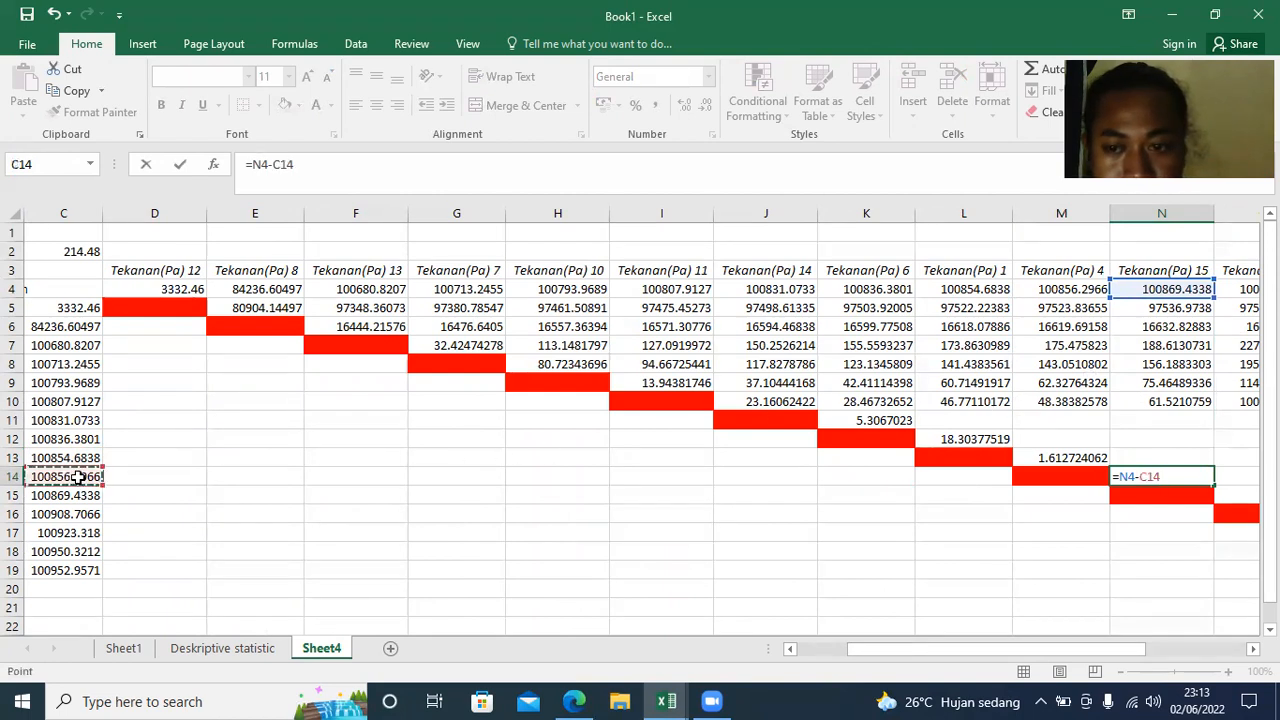
pyautogui.press('F4')
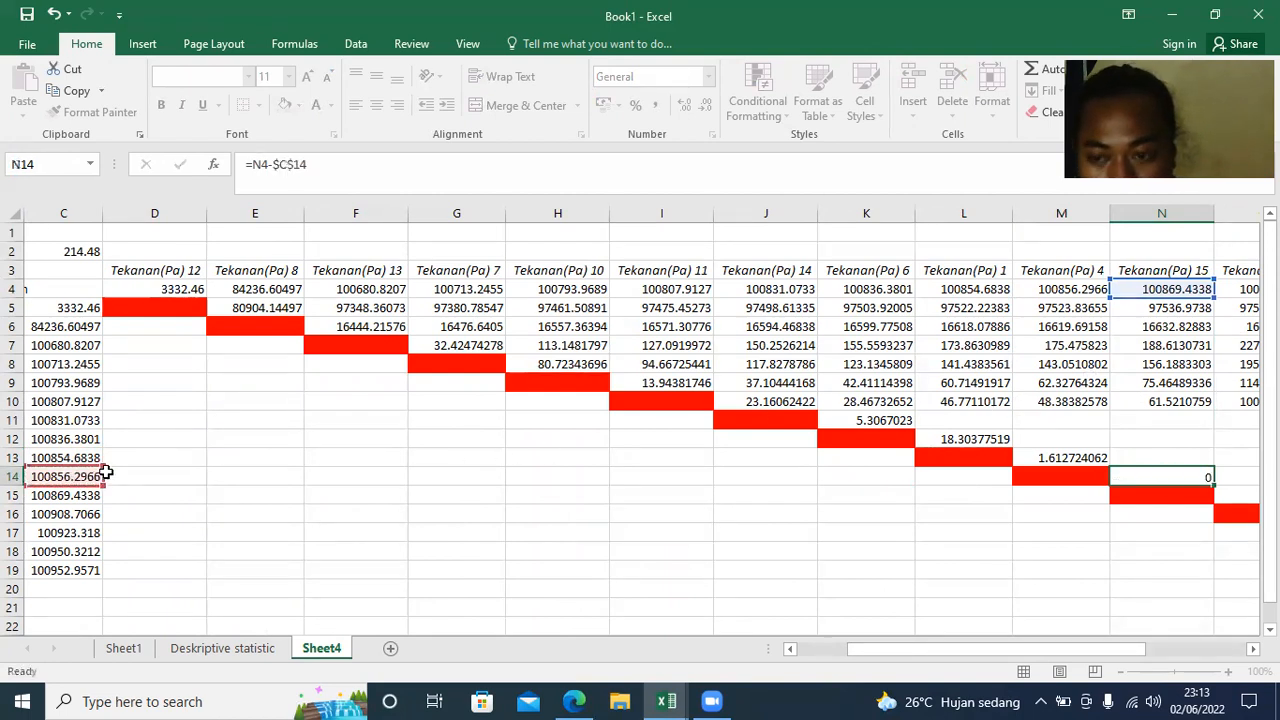
pyautogui.press('Return')
pyautogui.click(1037, 465)
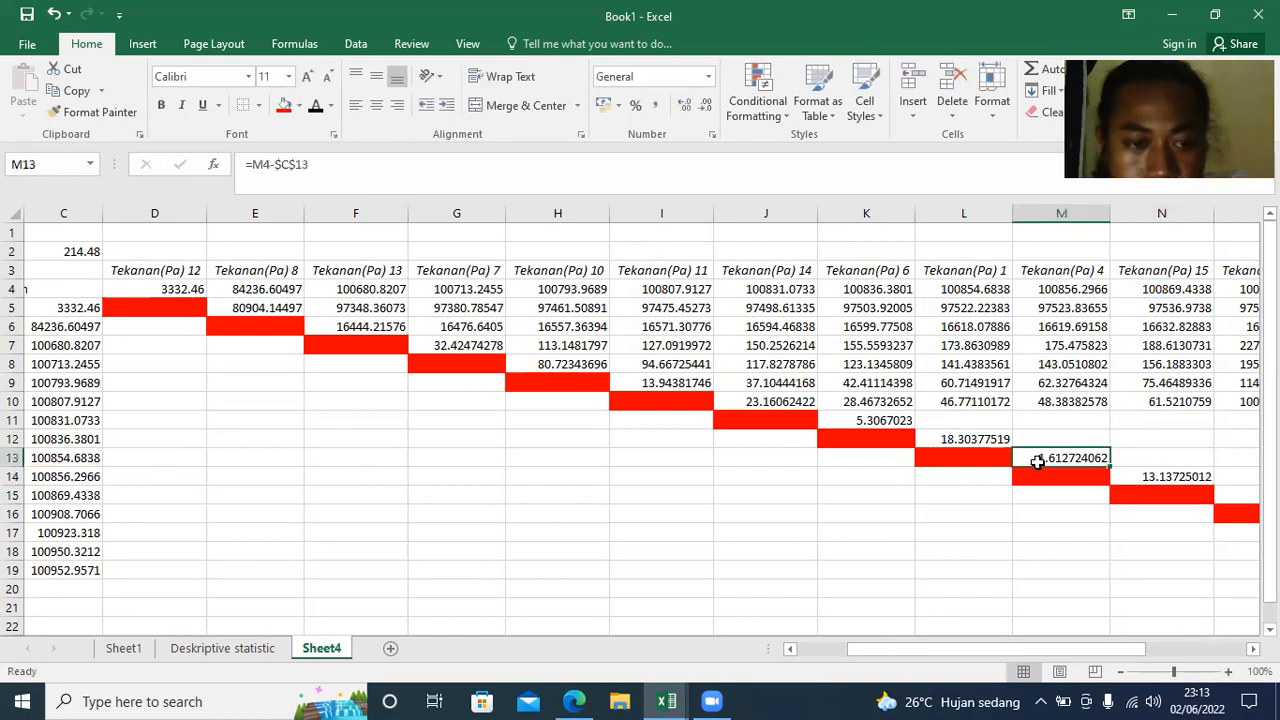
pyautogui.doubleClick(1037, 461)
pyautogui.click(1158, 481)
pyautogui.doubleClick(1160, 480)
# - In O15, subtract the Tekanan(Pa) 15 row mean from the Tekanan(Pa) 5 column mean with =O4-$C$15
pyautogui.click(1241, 500)
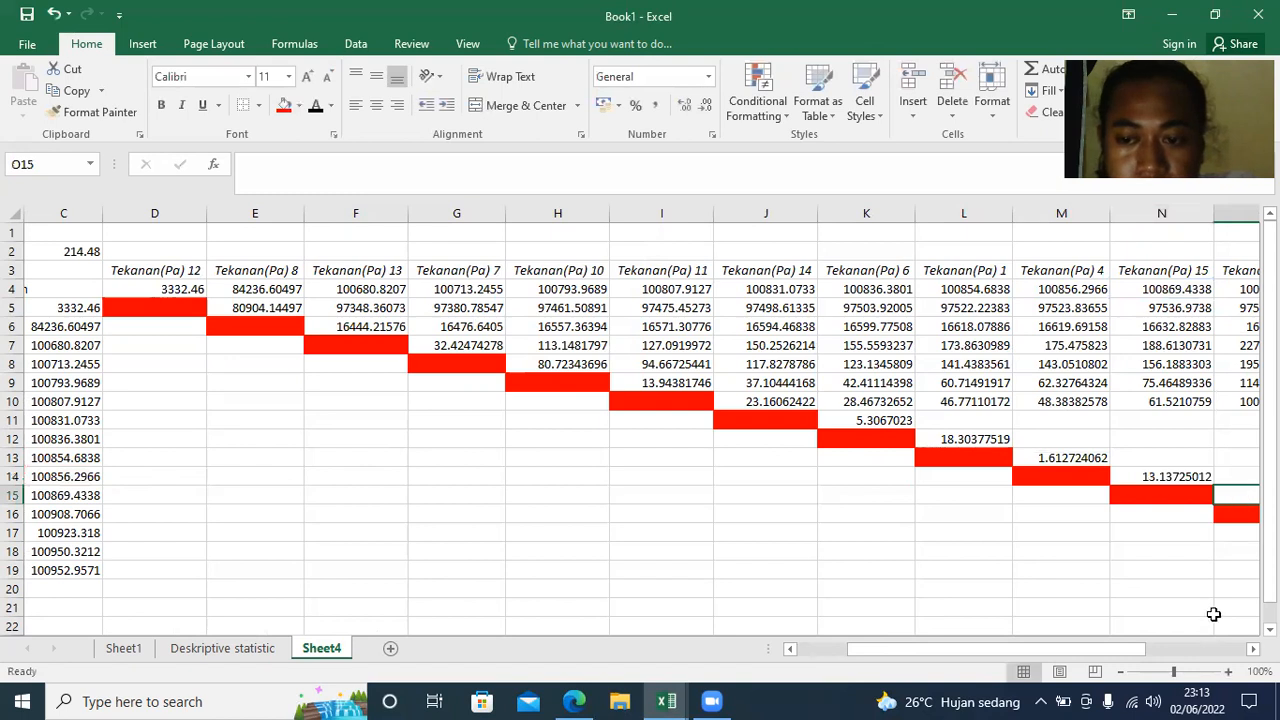
pyautogui.moveTo(1138, 652); pyautogui.dragTo(1218, 651)
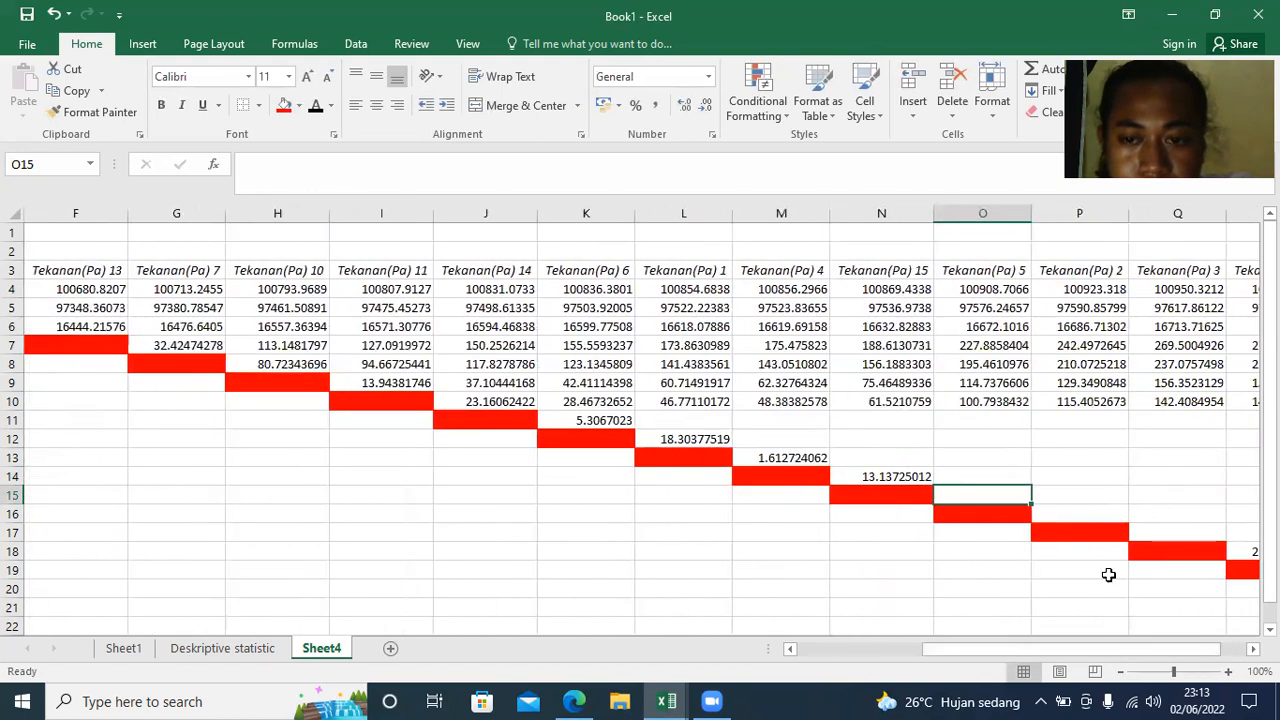
pyautogui.click(789, 650)
pyautogui.click(789, 650)
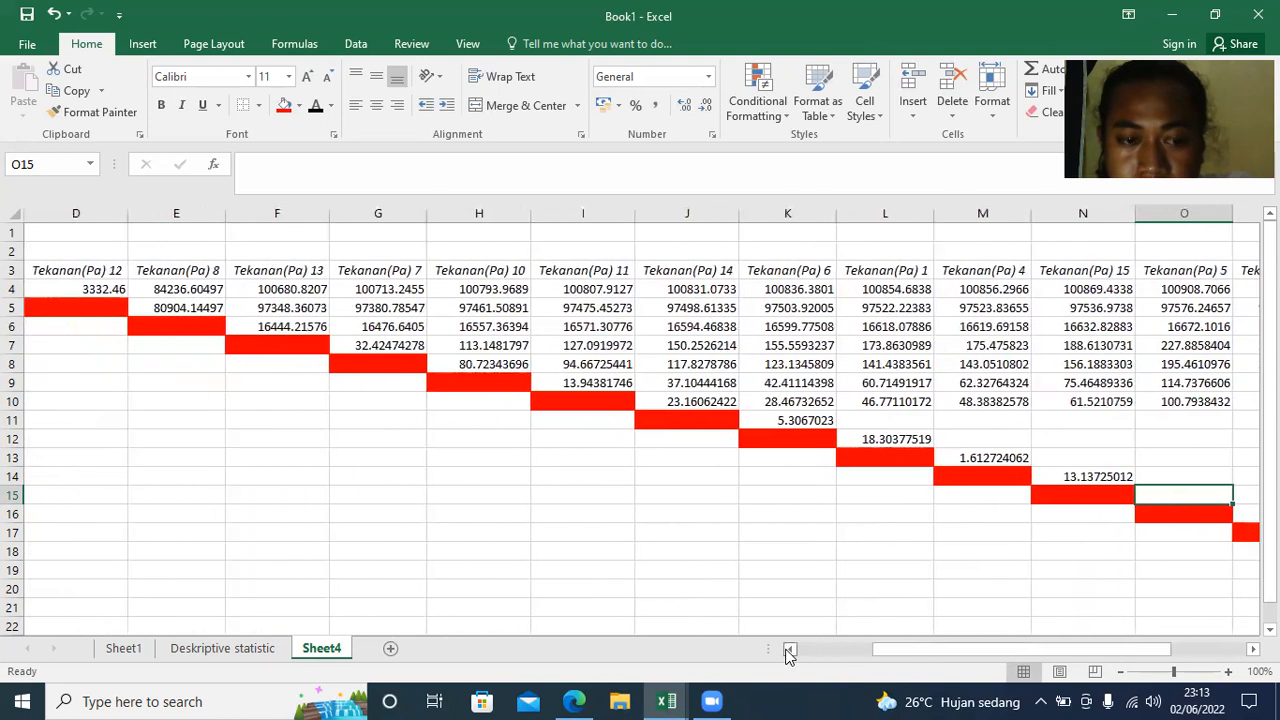
pyautogui.click(789, 650)
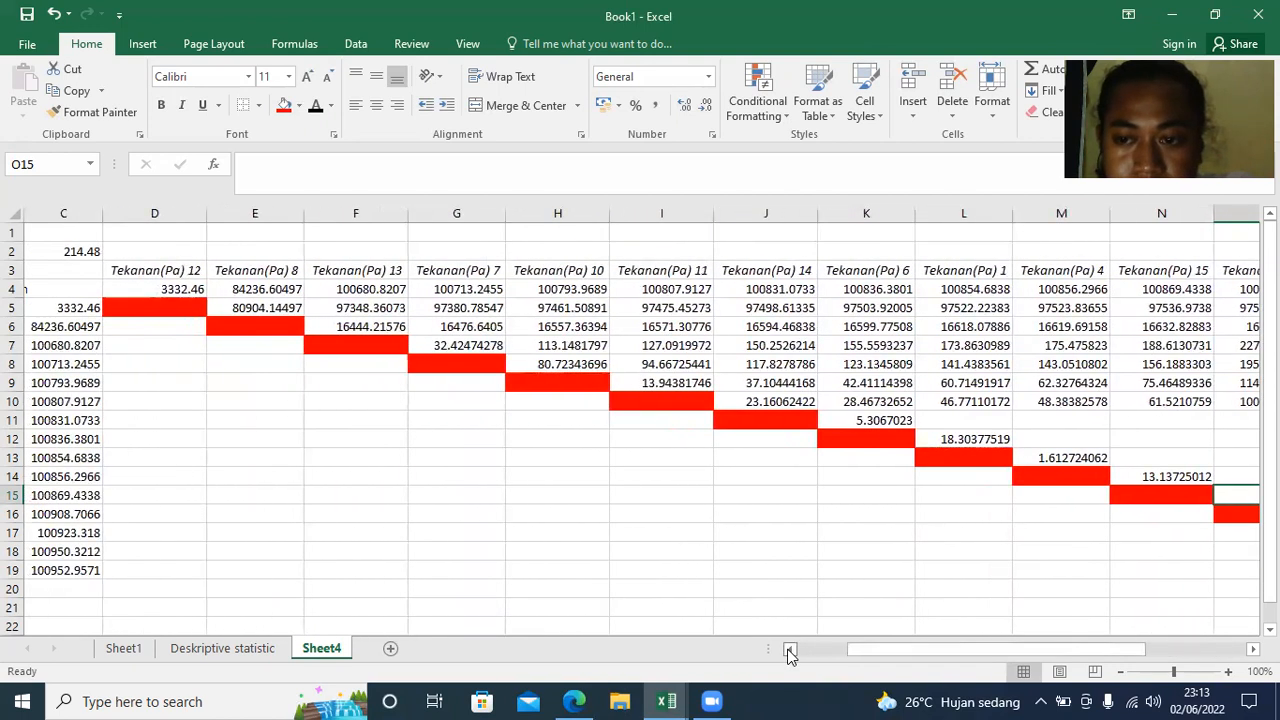
pyautogui.write('=')
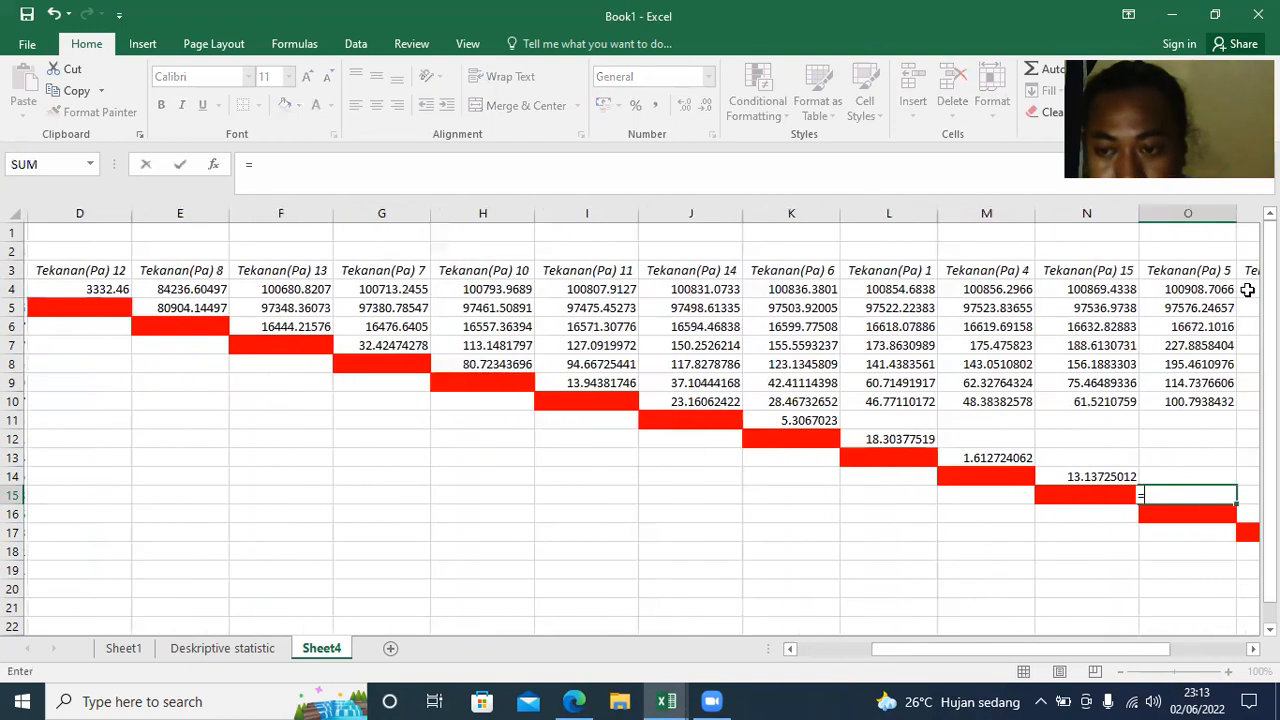
pyautogui.click(1198, 290)
pyautogui.write('-')
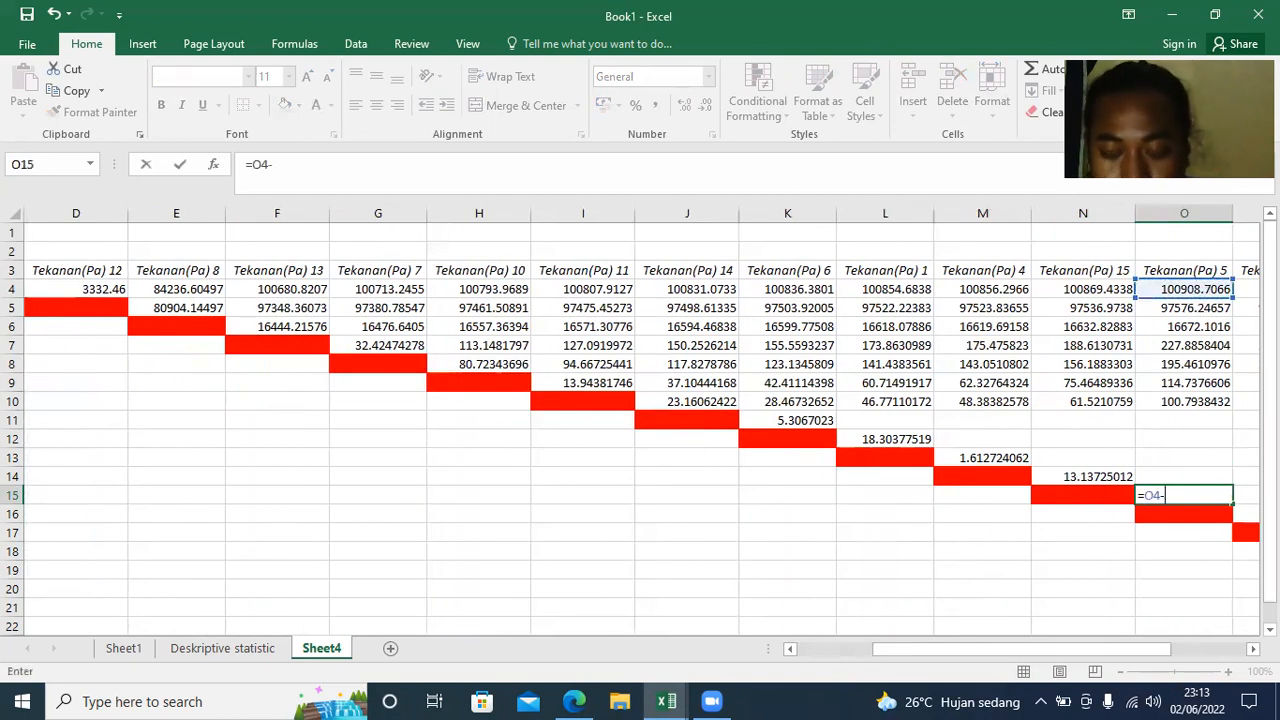
pyautogui.click(790, 649)
pyautogui.click(790, 649)
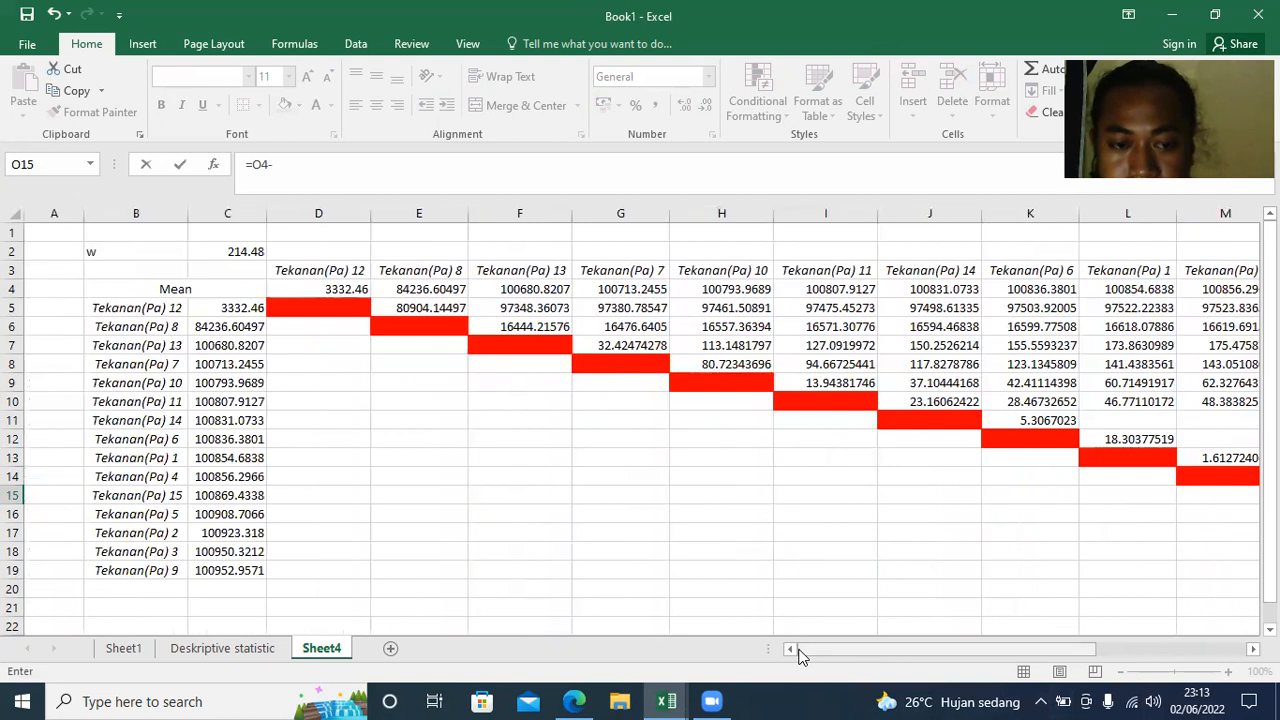
pyautogui.click(210, 497)
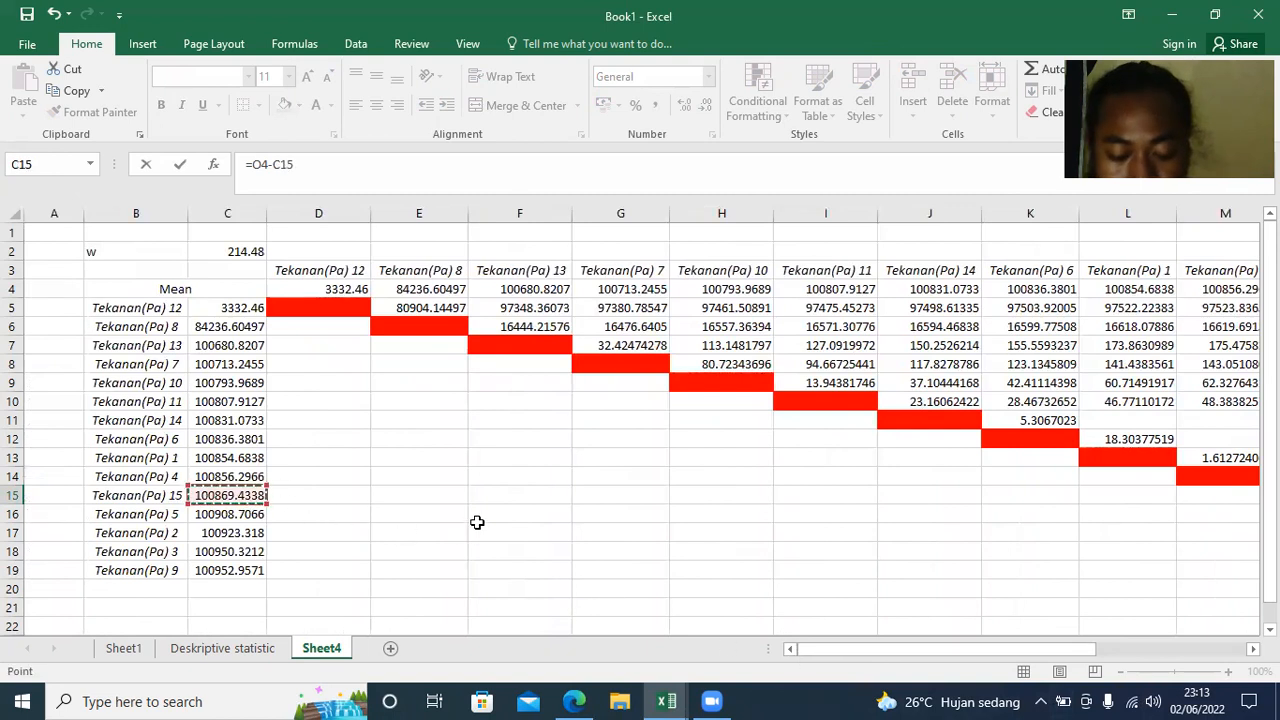
pyautogui.press('F4')
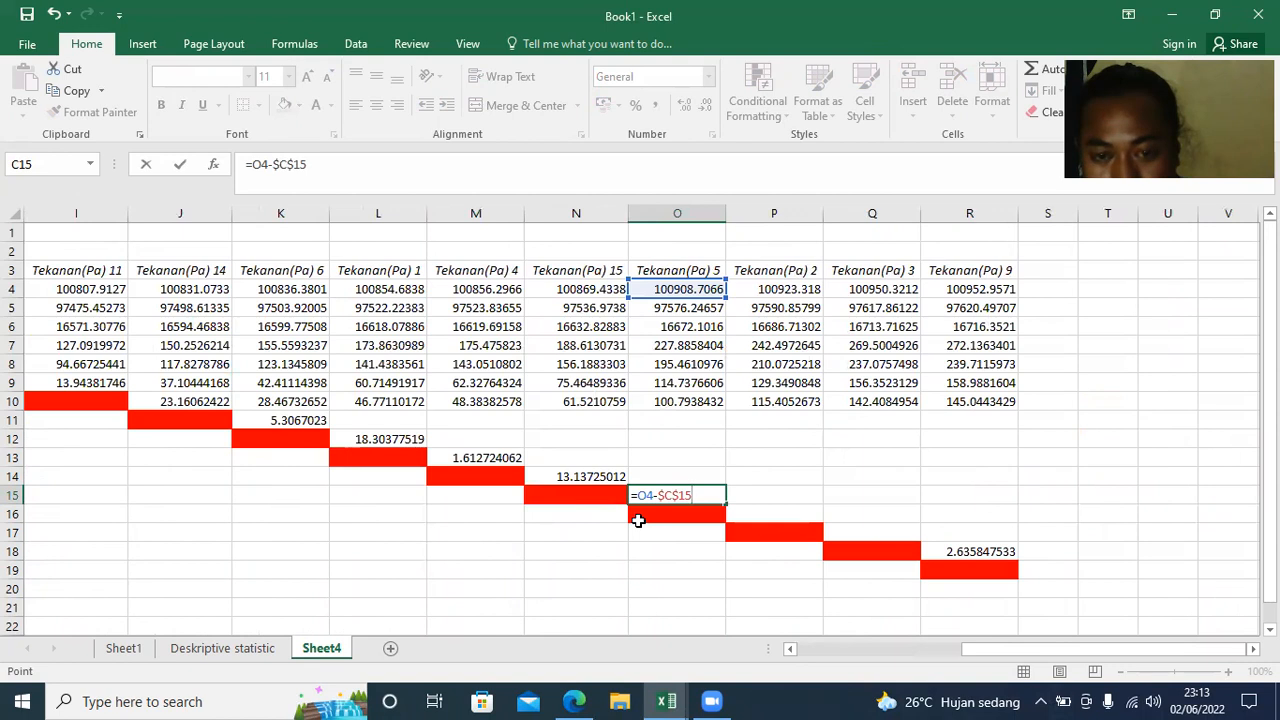
pyautogui.press('Return')
# - In P16, subtract the Tekanan(Pa) 5 row mean from the Tekanan(Pa) 2 column mean with =P4-$C$16
pyautogui.click(781, 289)
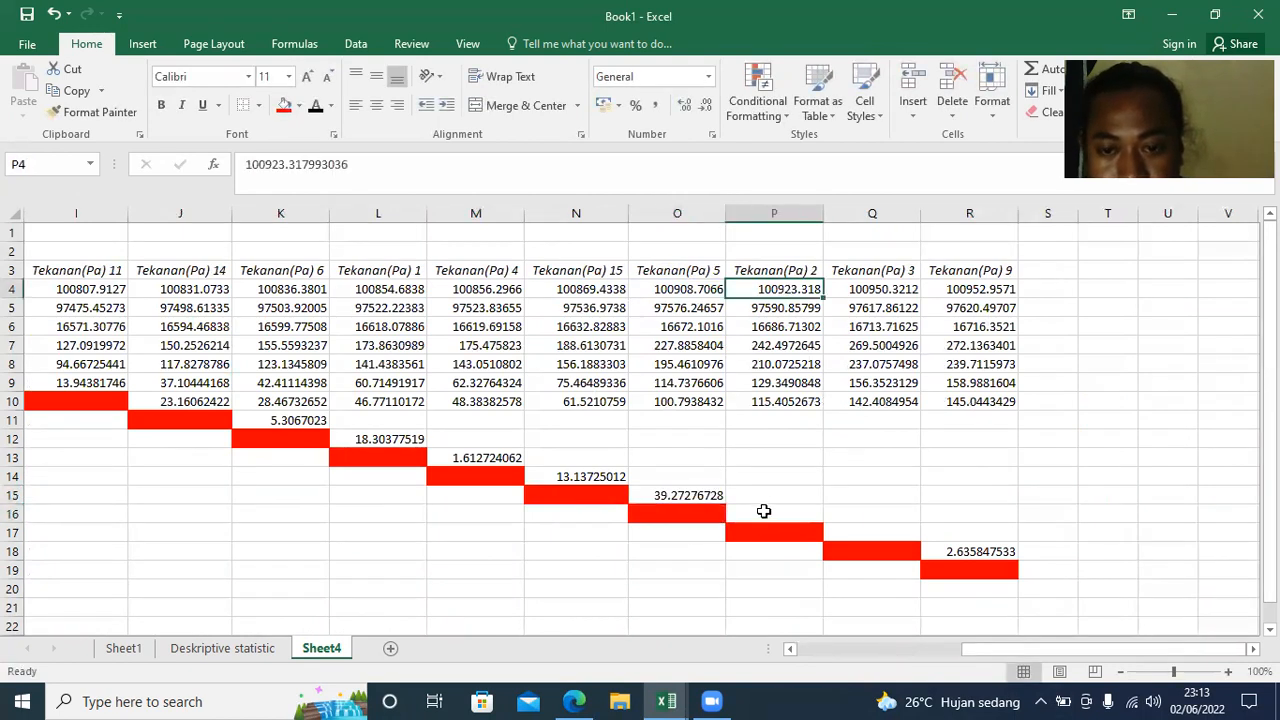
pyautogui.click(763, 511)
pyautogui.write('=')
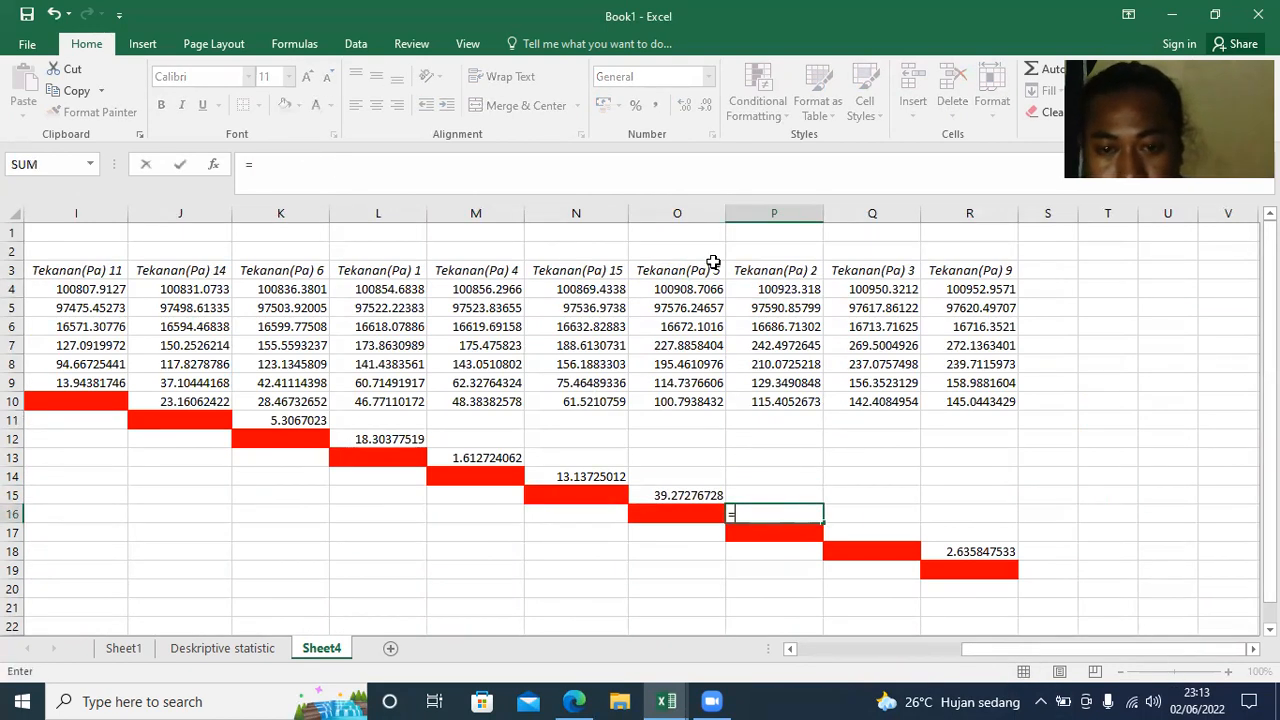
pyautogui.click(763, 289)
pyautogui.write('-')
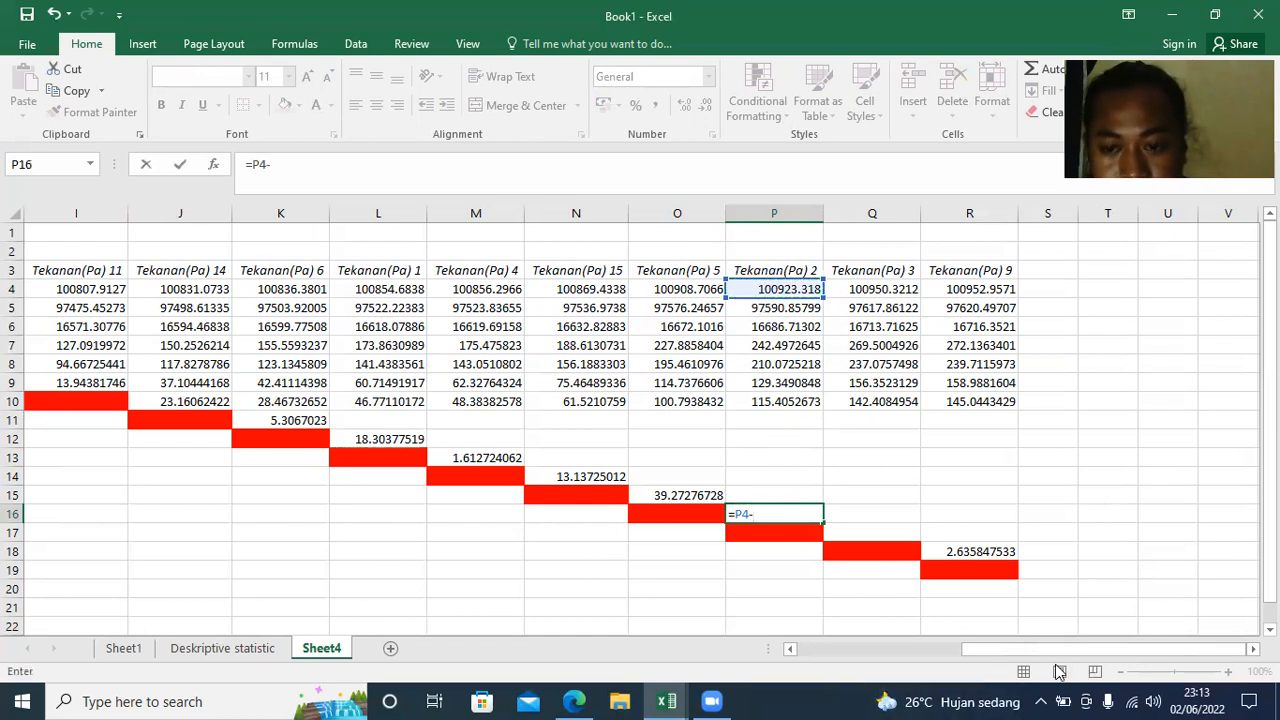
pyautogui.click(790, 649)
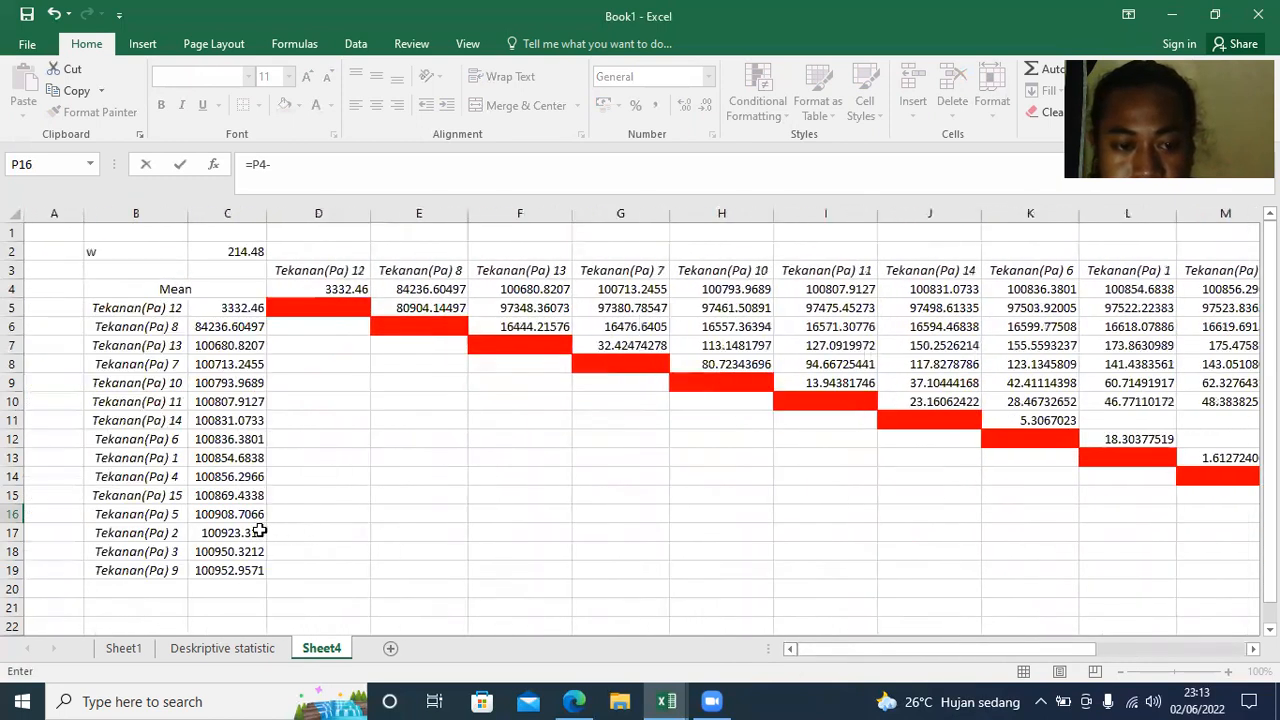
pyautogui.click(222, 514)
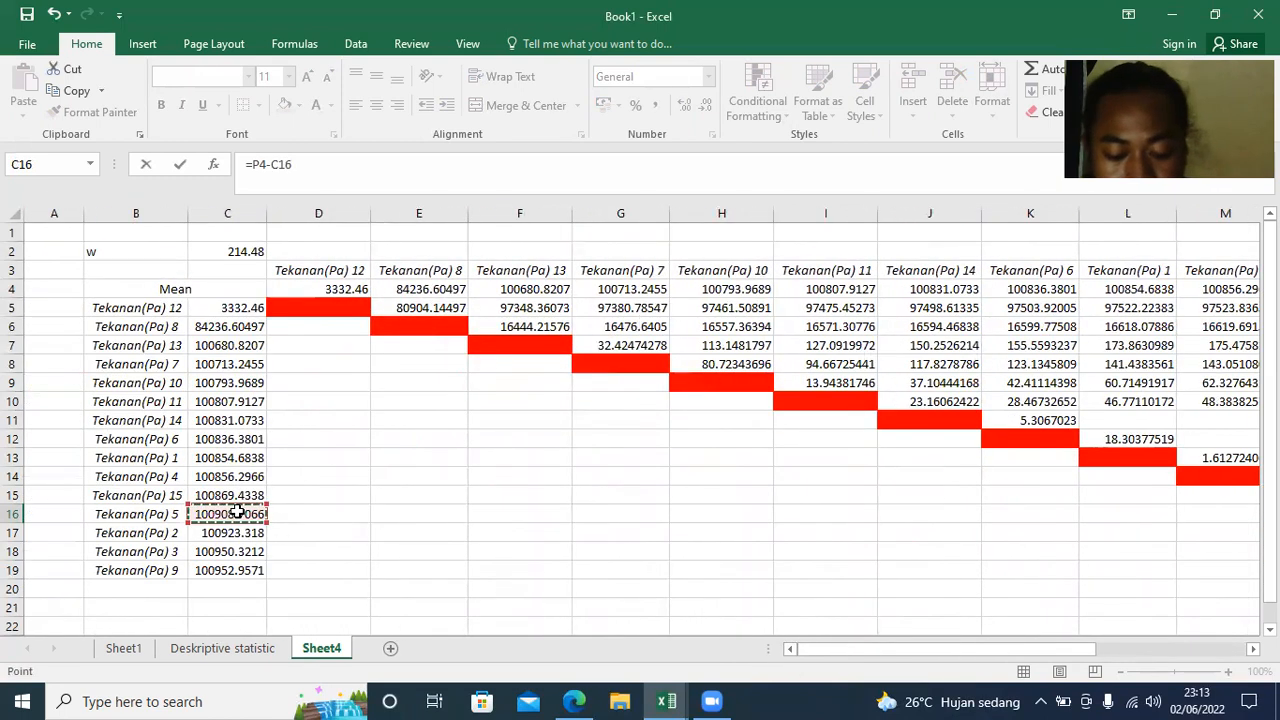
pyautogui.press('F4')
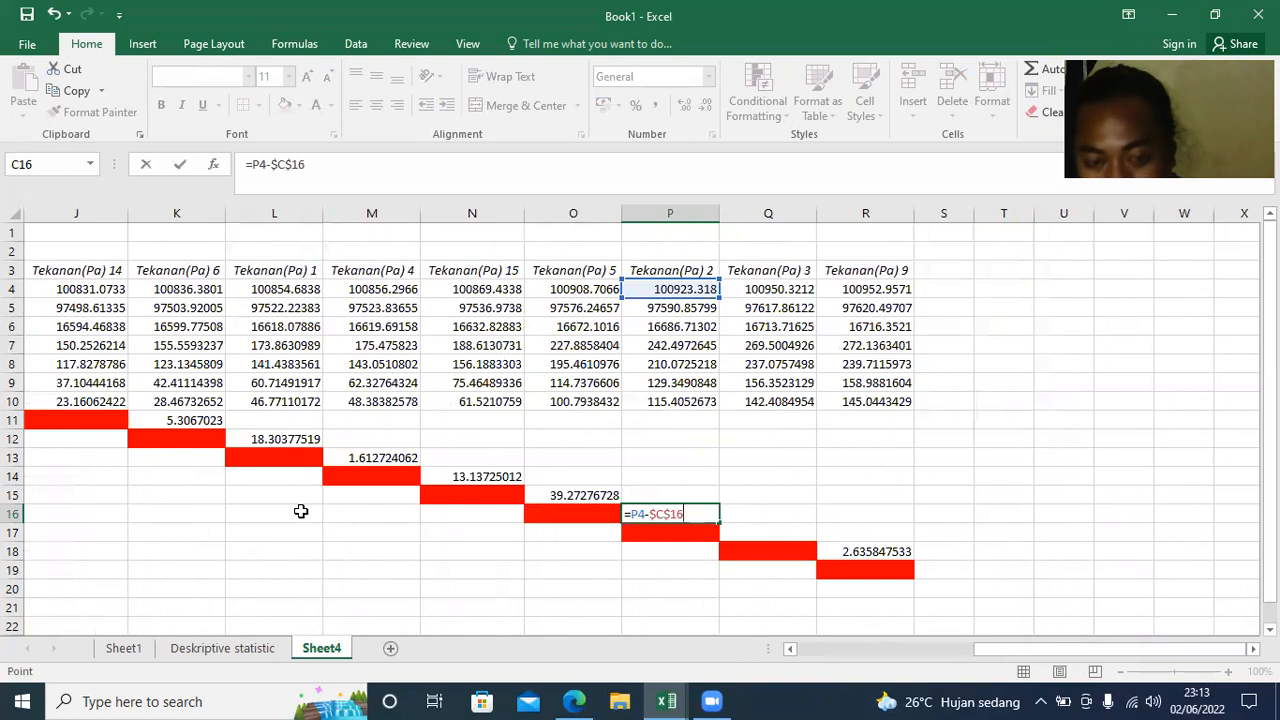
pyautogui.press('Return')
# - In Q17, subtract the Tekanan(Pa) 2 row mean from the Tekanan(Pa) 3 column mean with =Q4-$C$17
pyautogui.click(788, 532)
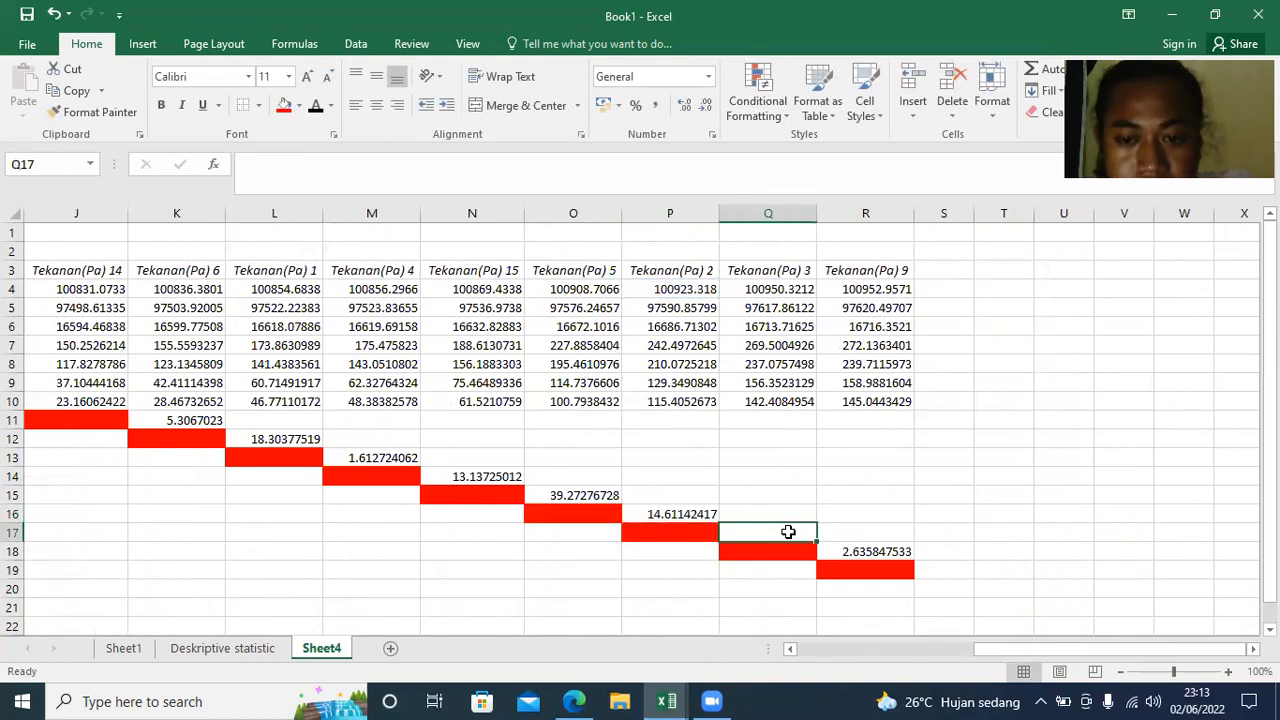
pyautogui.click(768, 287)
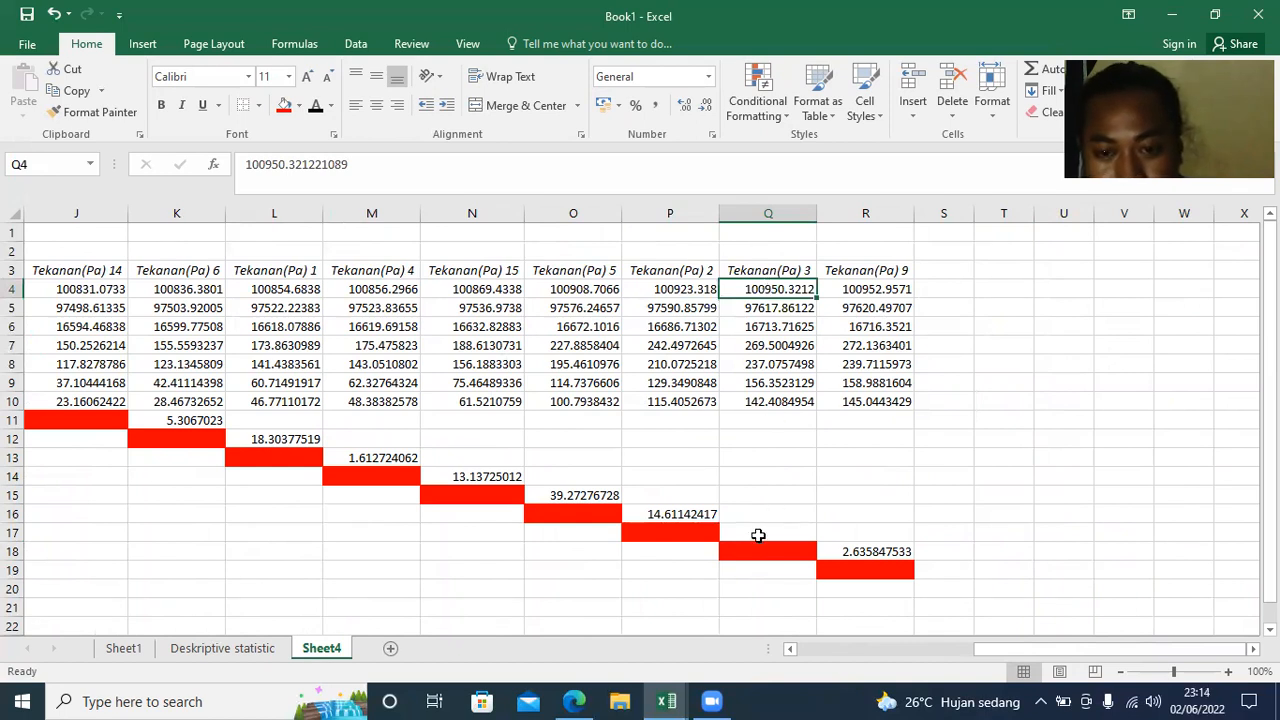
pyautogui.click(755, 532)
pyautogui.write('=')
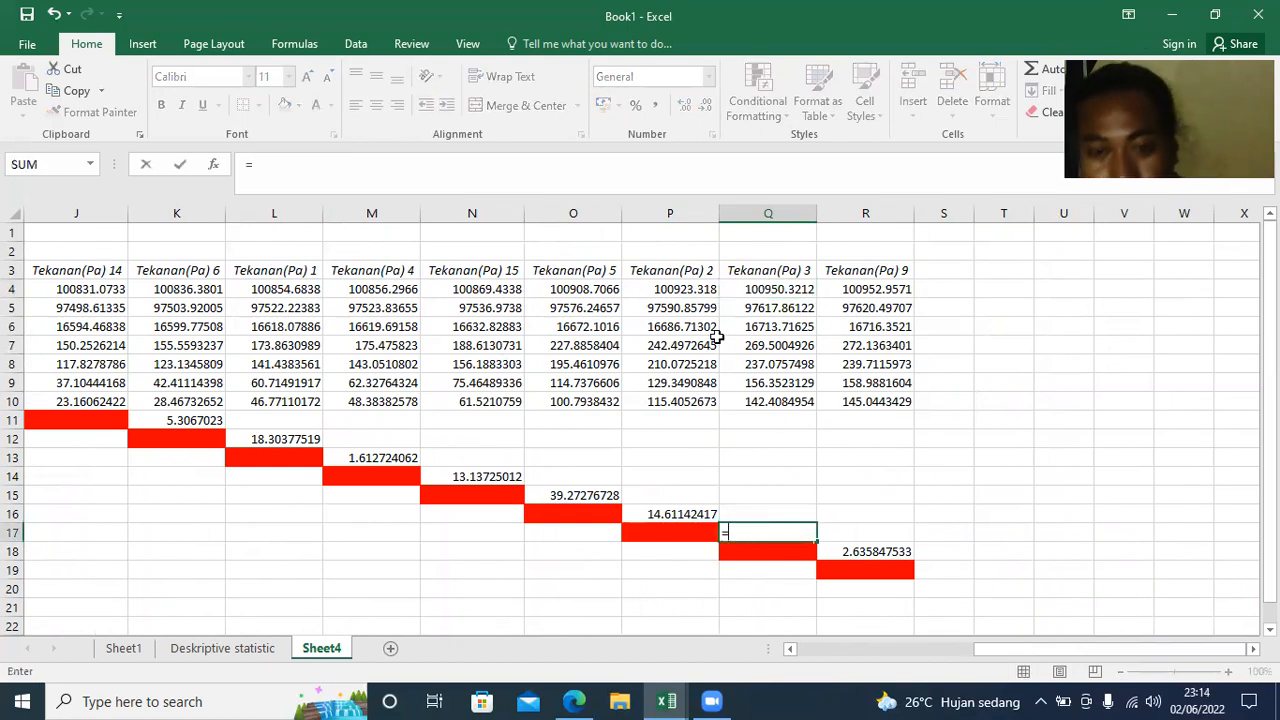
pyautogui.click(760, 290)
pyautogui.write('-')
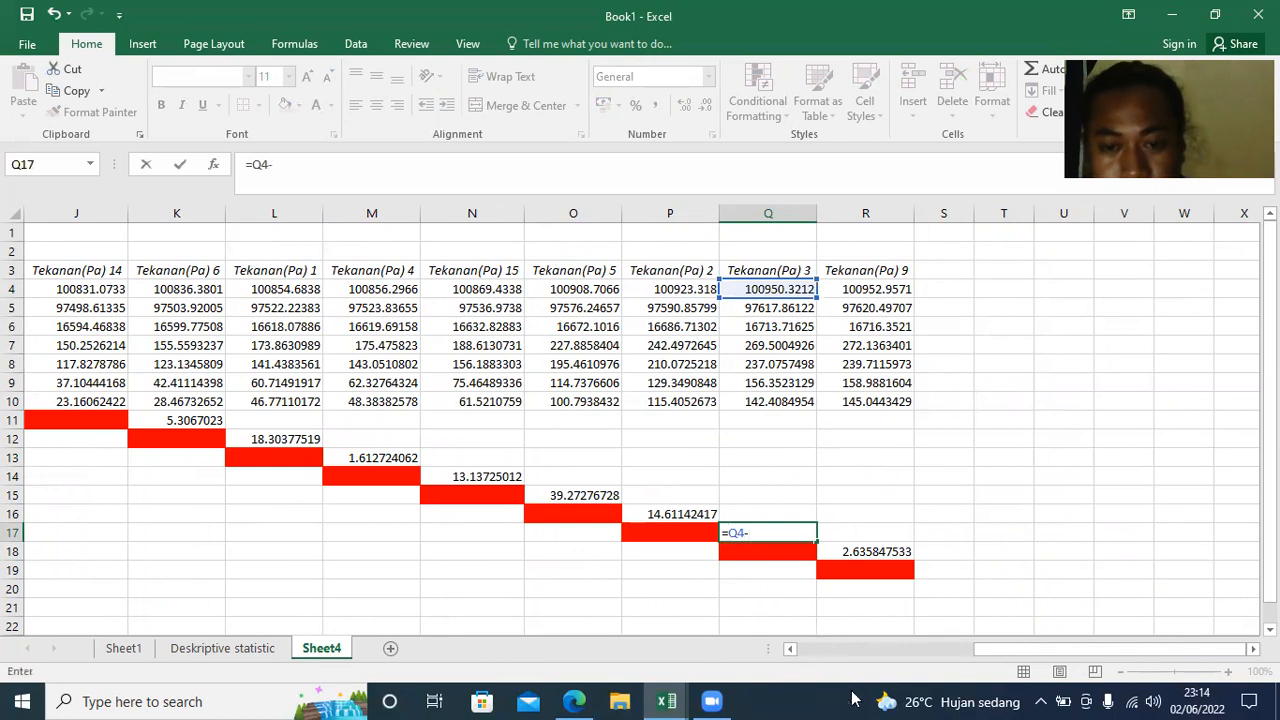
pyautogui.moveTo(810, 655); pyautogui.dragTo(790, 655)
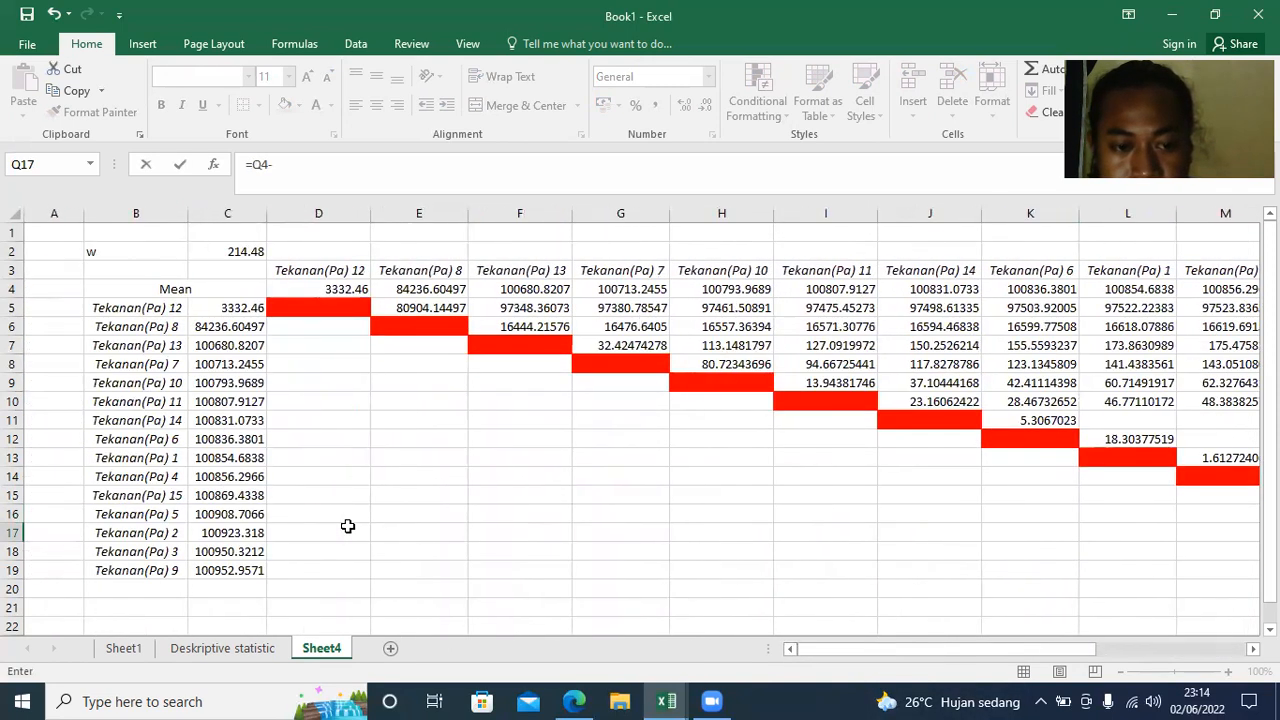
pyautogui.click(250, 533)
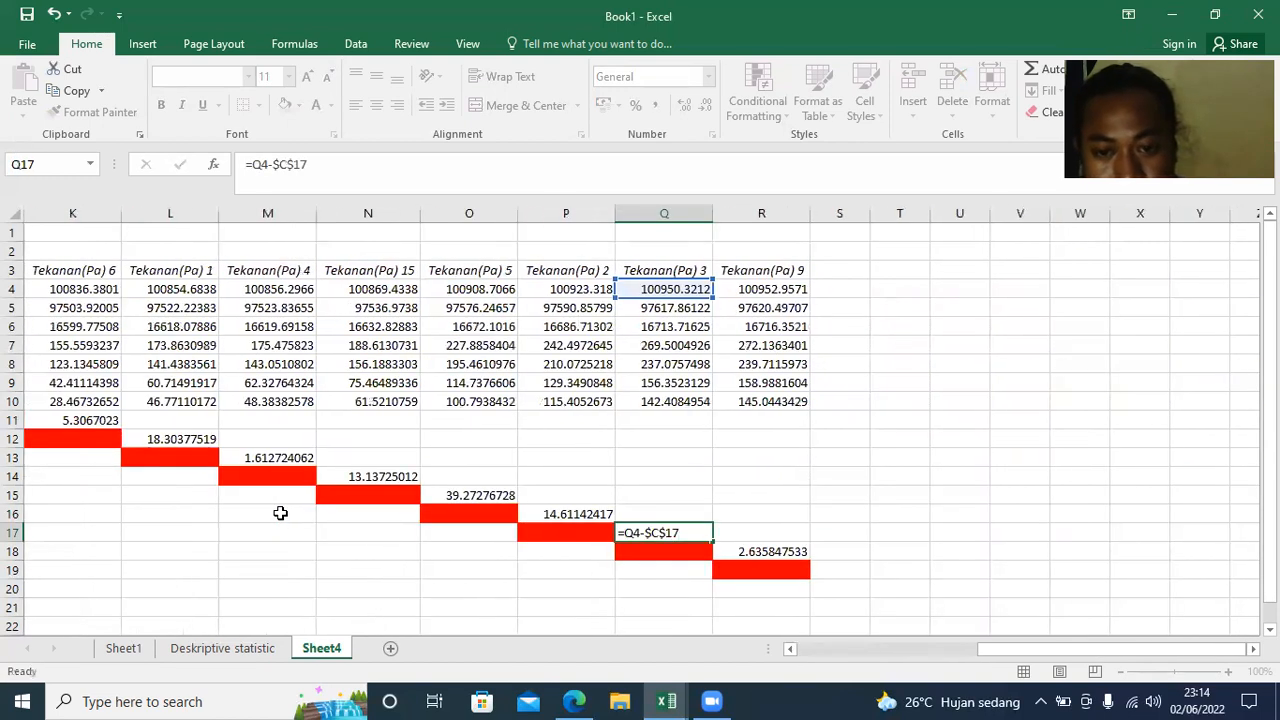
pyautogui.press('Return')
# - Check the cell references in the difference formulas along the red diagonal, from N14 and O15 to P16 and Q17
pyautogui.click(540, 519)
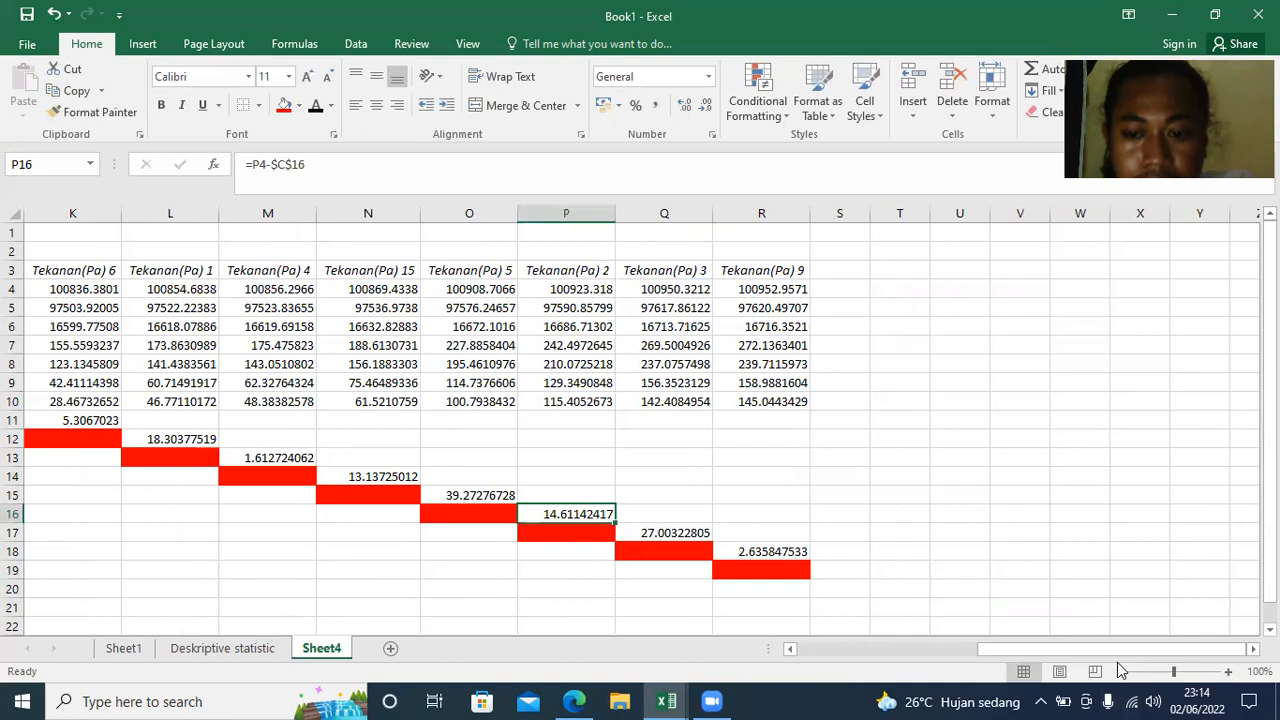
pyautogui.doubleClick(566, 519)
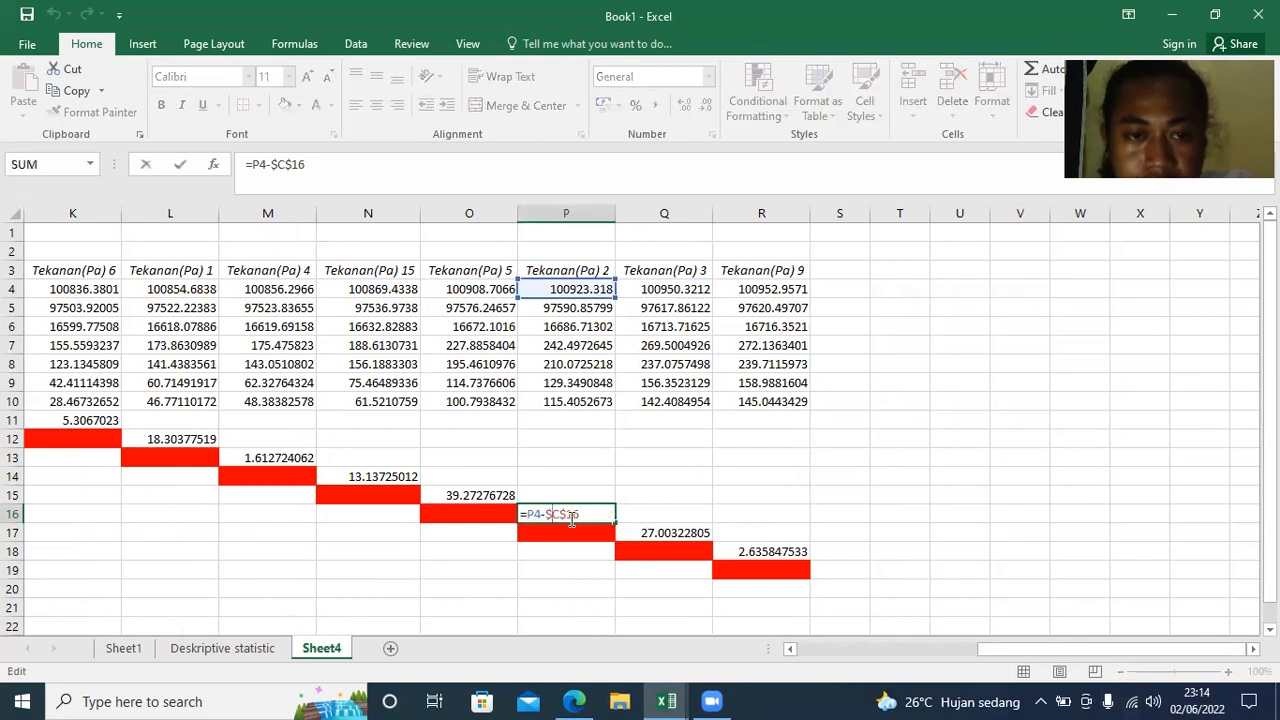
pyautogui.moveTo(1018, 650); pyautogui.dragTo(962, 640)
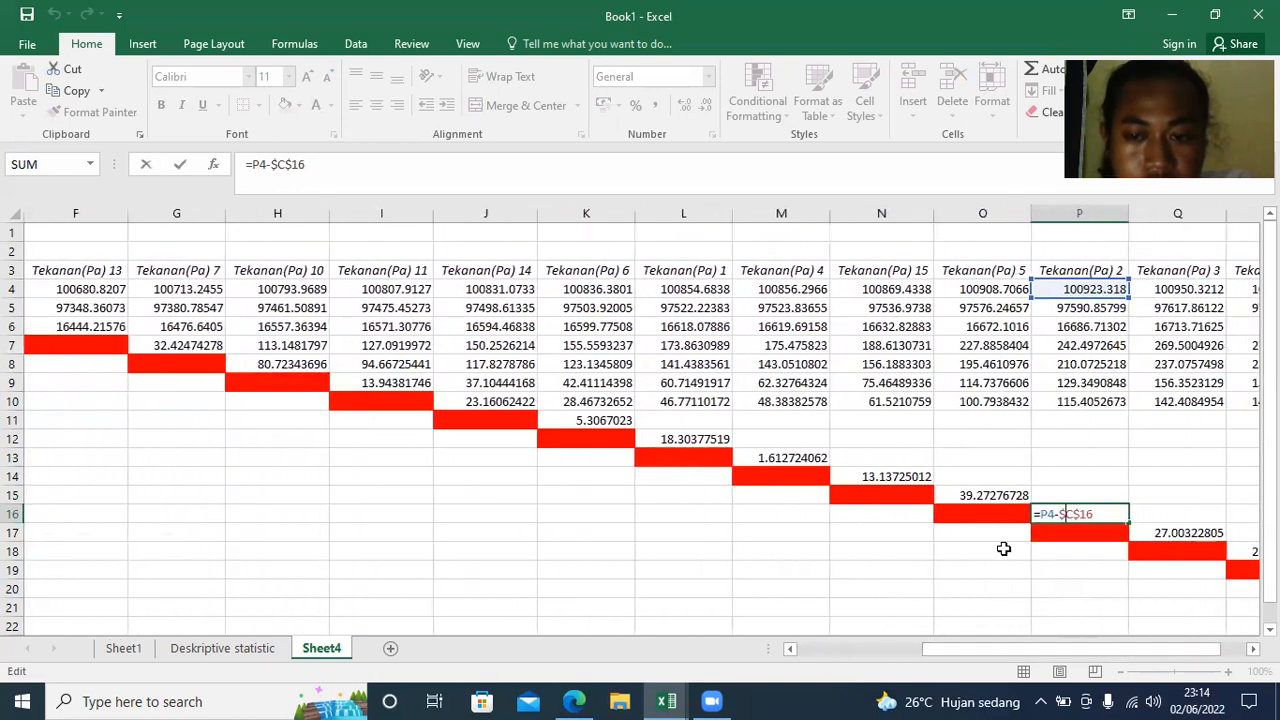
pyautogui.click(1165, 532)
pyautogui.doubleClick(1165, 532)
pyautogui.moveTo(1057, 653); pyautogui.dragTo(999, 643)
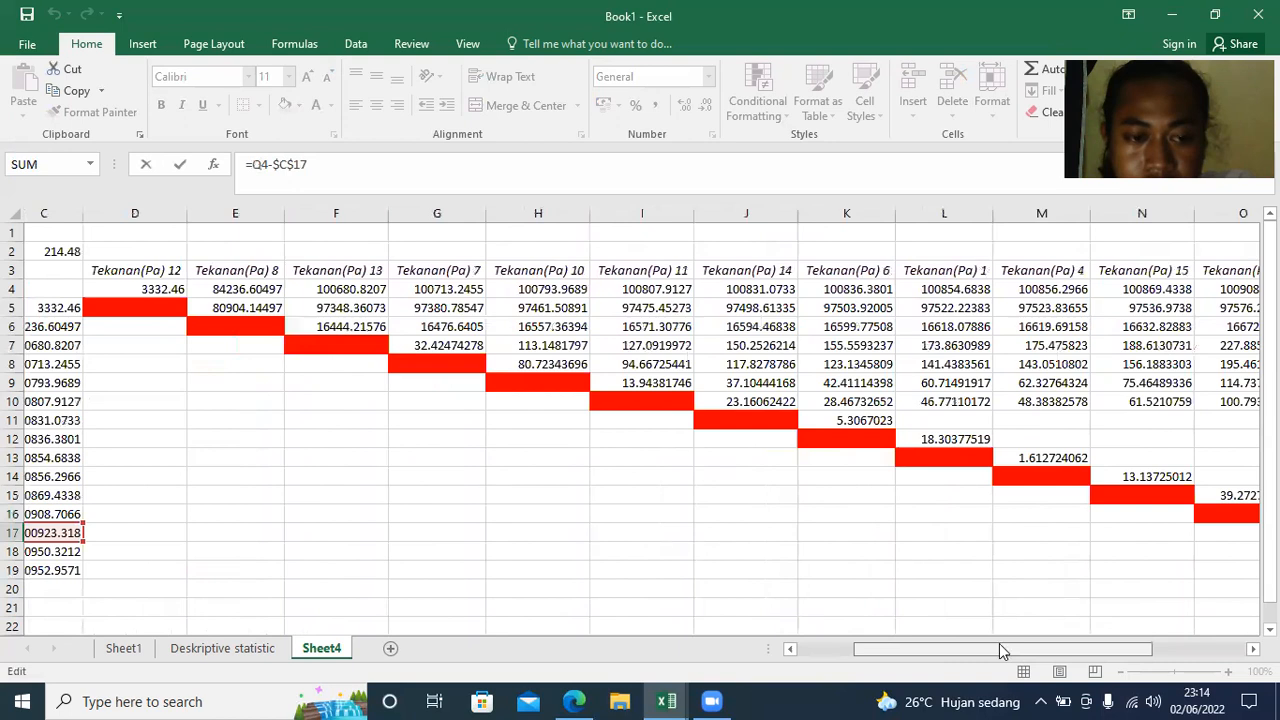
pyautogui.doubleClick(1128, 476)
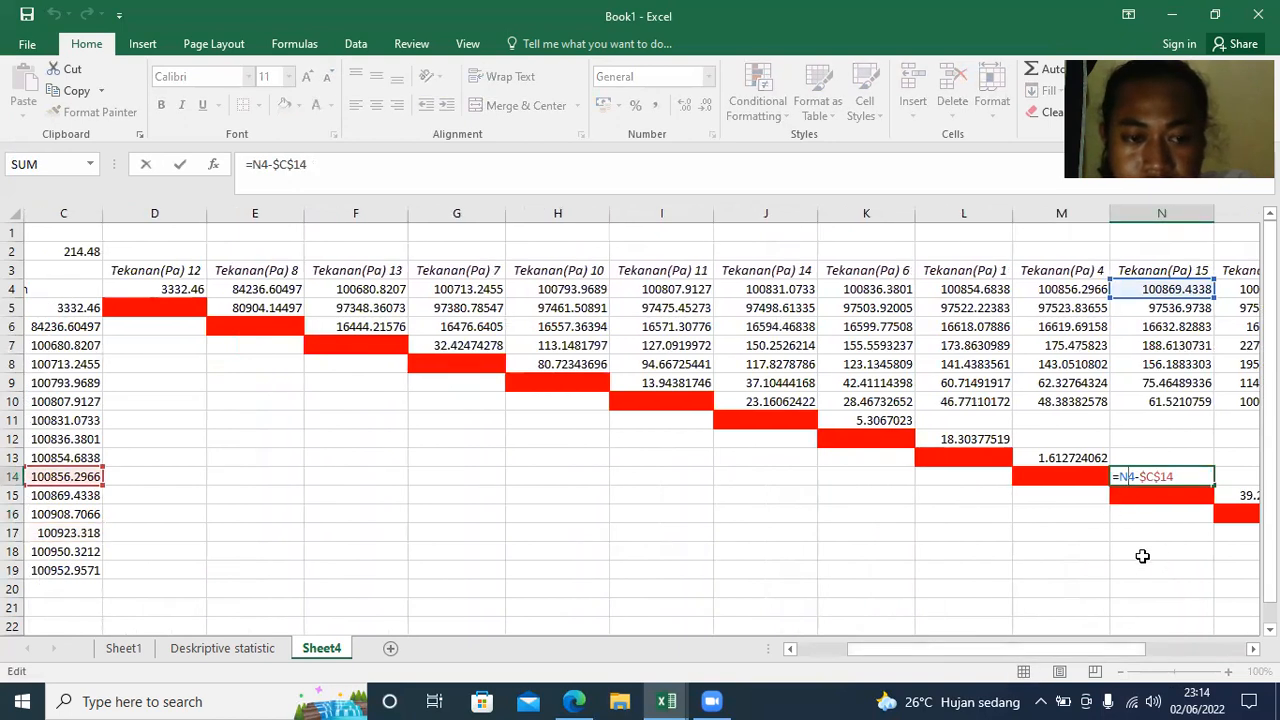
pyautogui.doubleClick(1234, 496)
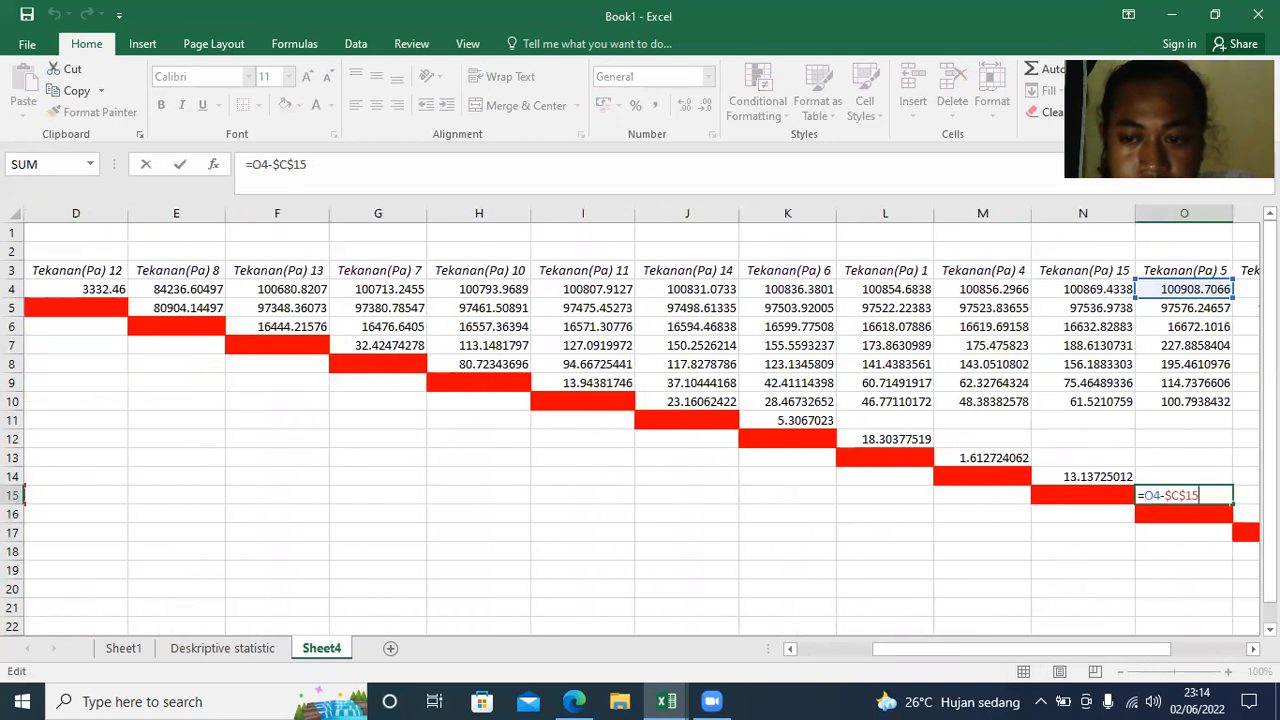
pyautogui.doubleClick(1244, 514)
pyautogui.moveTo(1093, 651); pyautogui.dragTo(1168, 652)
pyautogui.doubleClick(1203, 535)
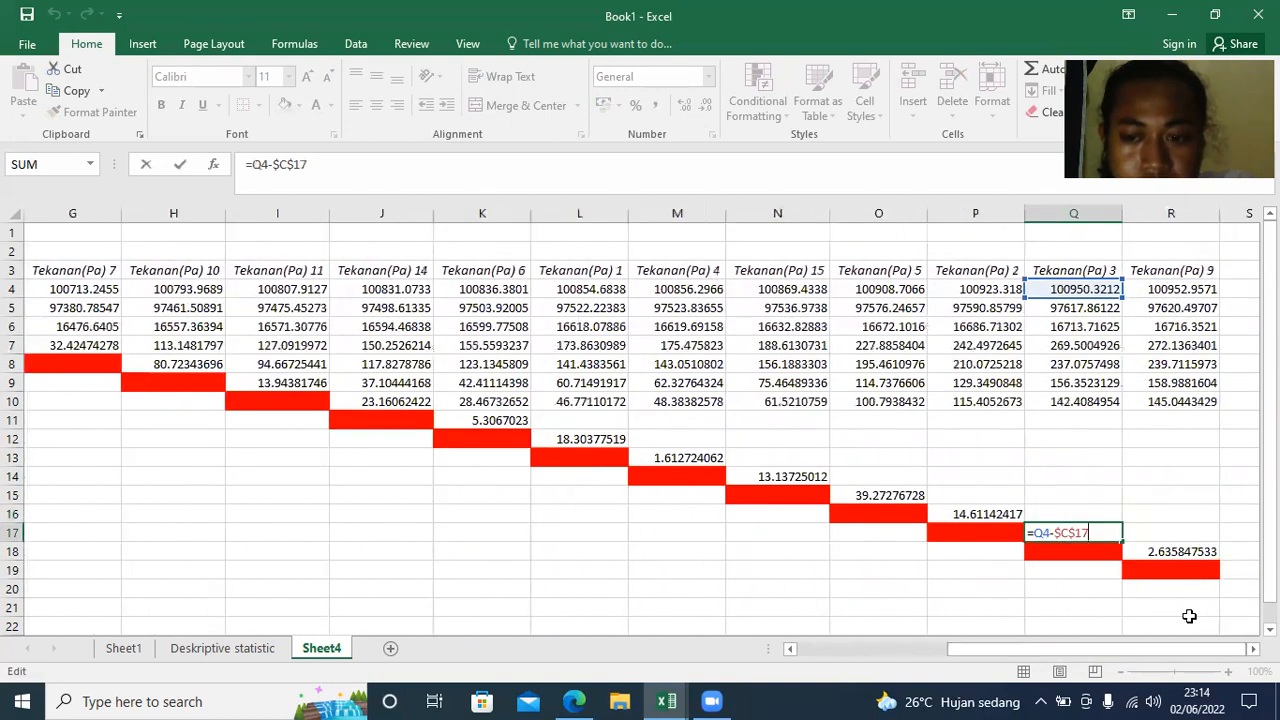
# - Fill the difference formulas in K11, L12 and M13 across their rows to column R
pyautogui.click(494, 420)
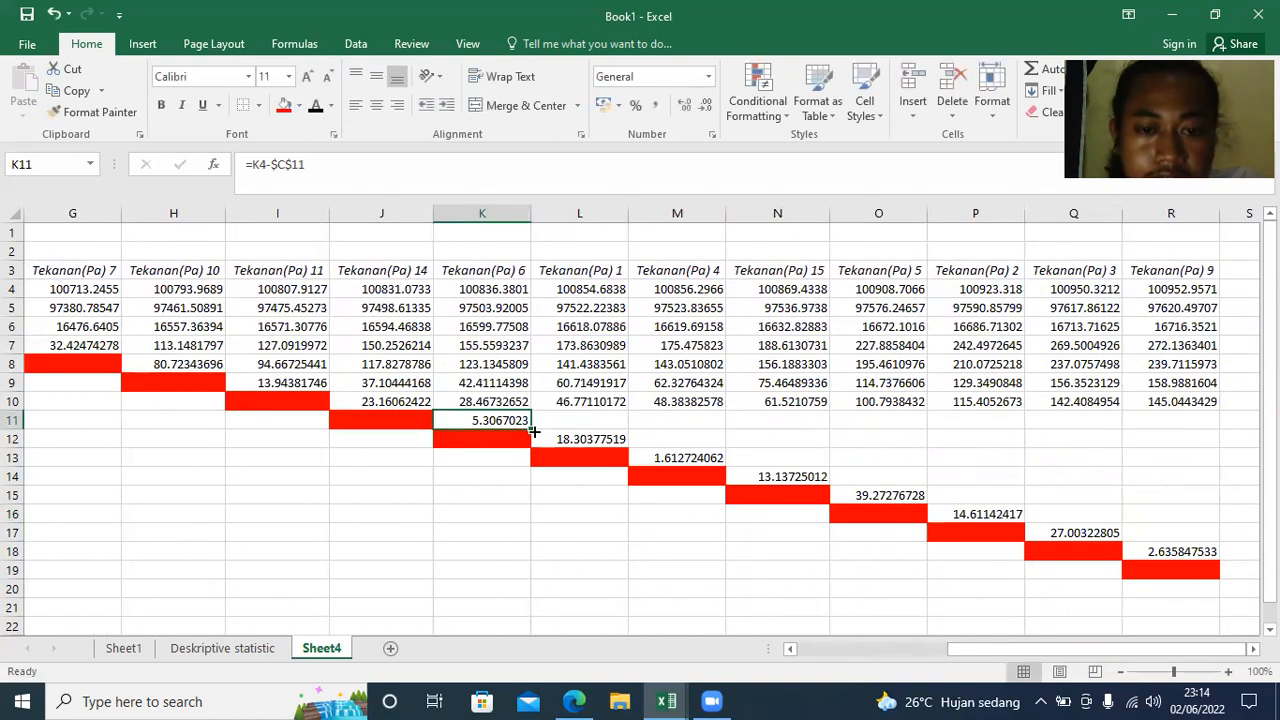
pyautogui.moveTo(530, 430); pyautogui.dragTo(1215, 432)
pyautogui.click(590, 447)
pyautogui.moveTo(628, 448); pyautogui.dragTo(1196, 446)
pyautogui.click(651, 457)
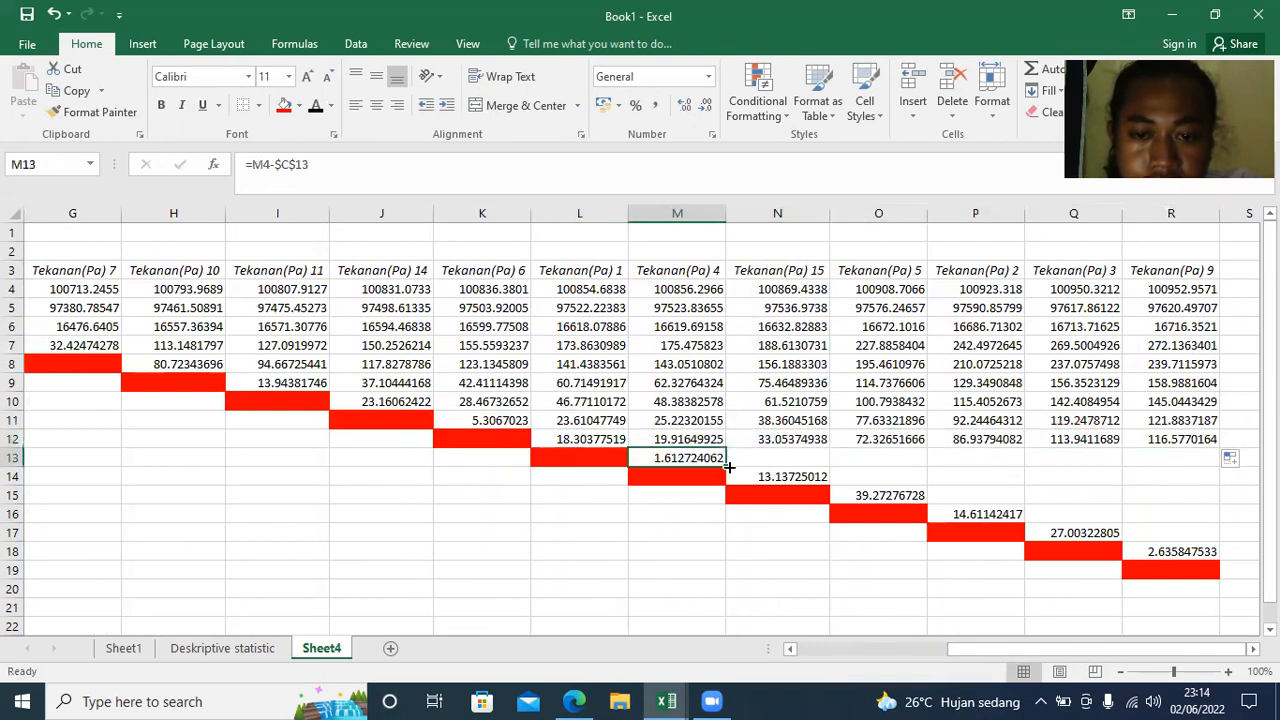
pyautogui.moveTo(720, 466); pyautogui.dragTo(1215, 460)
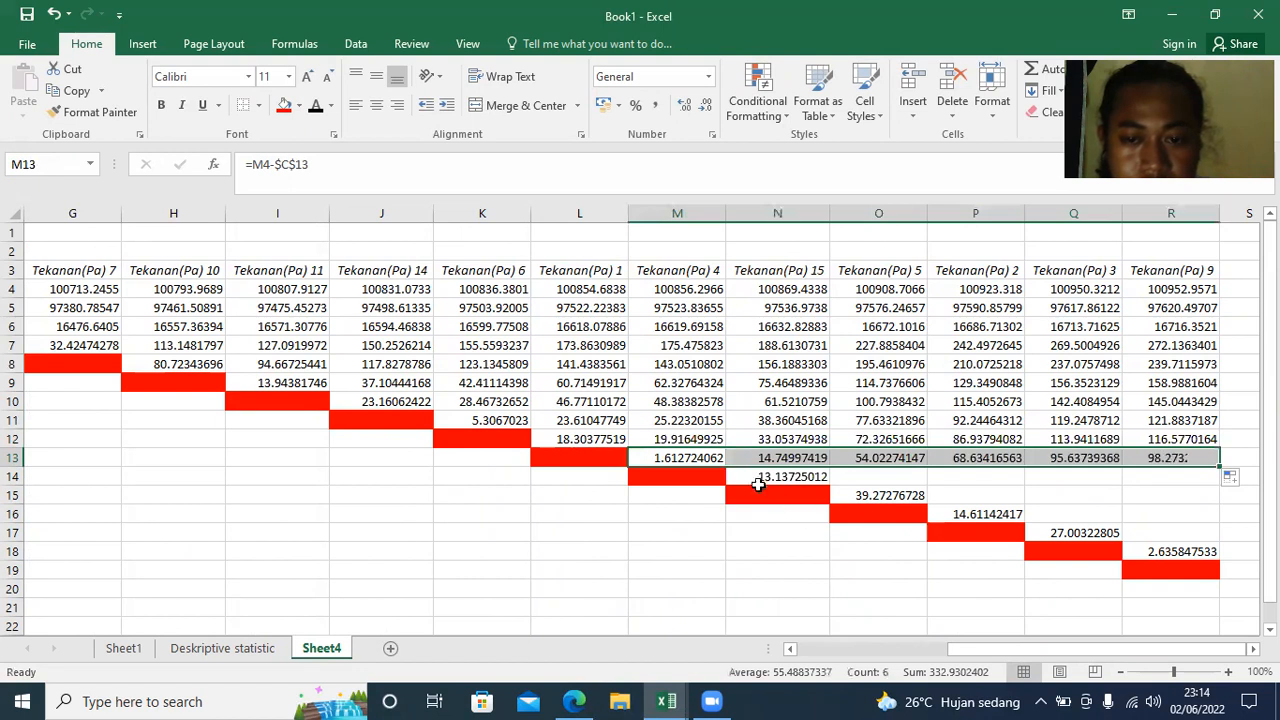
# - Fill the difference formulas in N14, O15, P16 and Q17 across their rows to column R
pyautogui.click(758, 478)
pyautogui.moveTo(829, 486); pyautogui.dragTo(1222, 476)
pyautogui.click(877, 498)
pyautogui.moveTo(928, 505); pyautogui.dragTo(1205, 511)
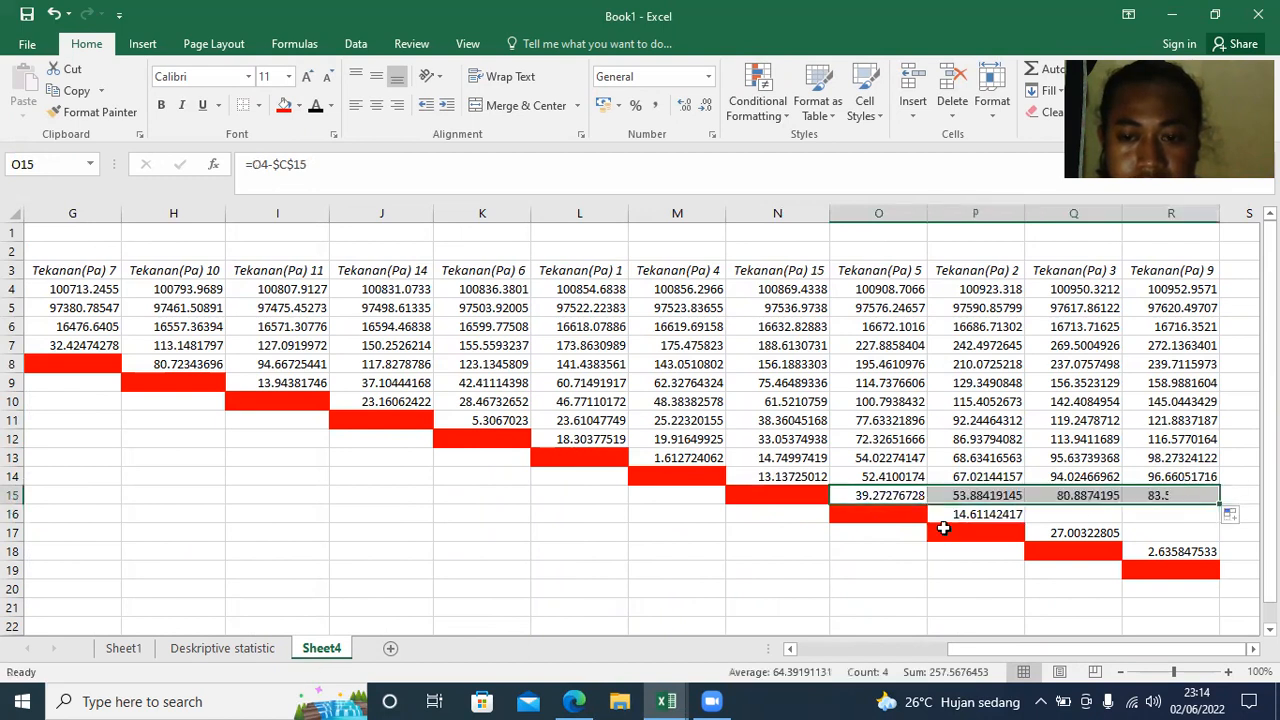
pyautogui.click(980, 533)
pyautogui.click(980, 515)
pyautogui.moveTo(1024, 525); pyautogui.dragTo(1200, 515)
pyautogui.click(1055, 533)
pyautogui.moveTo(1124, 538); pyautogui.dragTo(1200, 535)
# - Compare the differences with w in C2 and shade the row 7 values smaller than it, G7:N7, light gray
pyautogui.moveTo(972, 649); pyautogui.dragTo(819, 652)
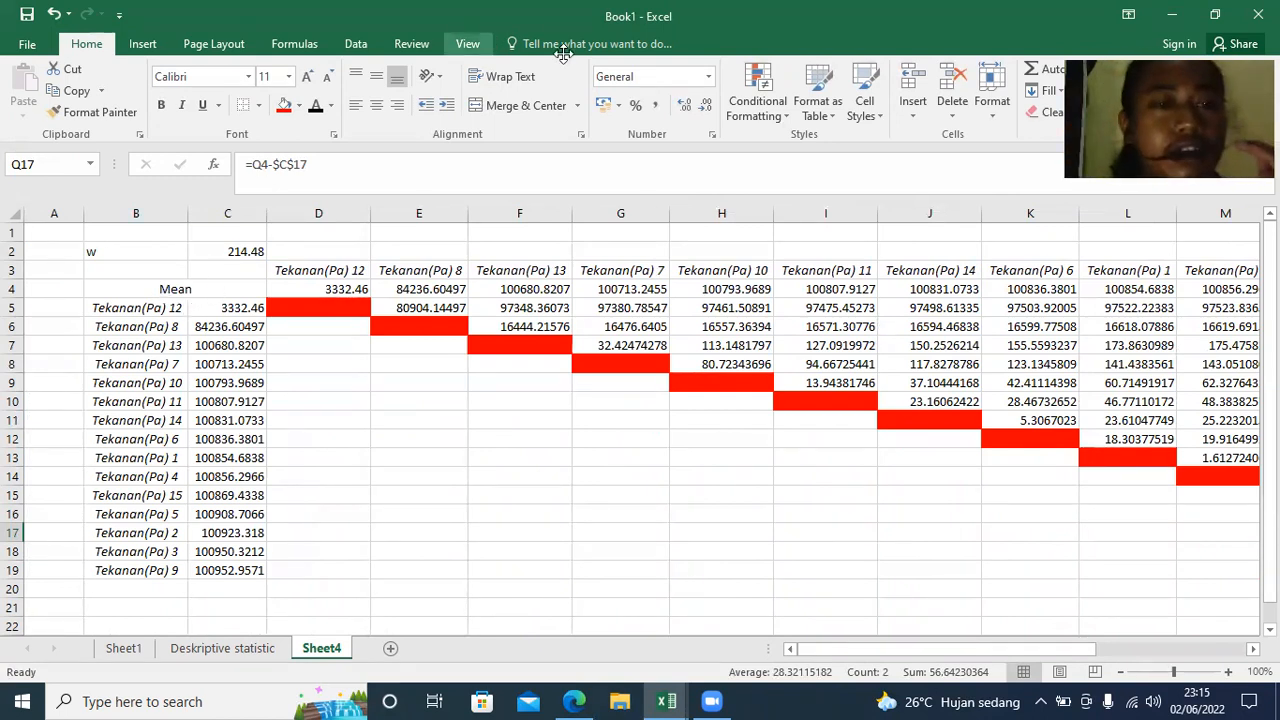
pyautogui.click(235, 245)
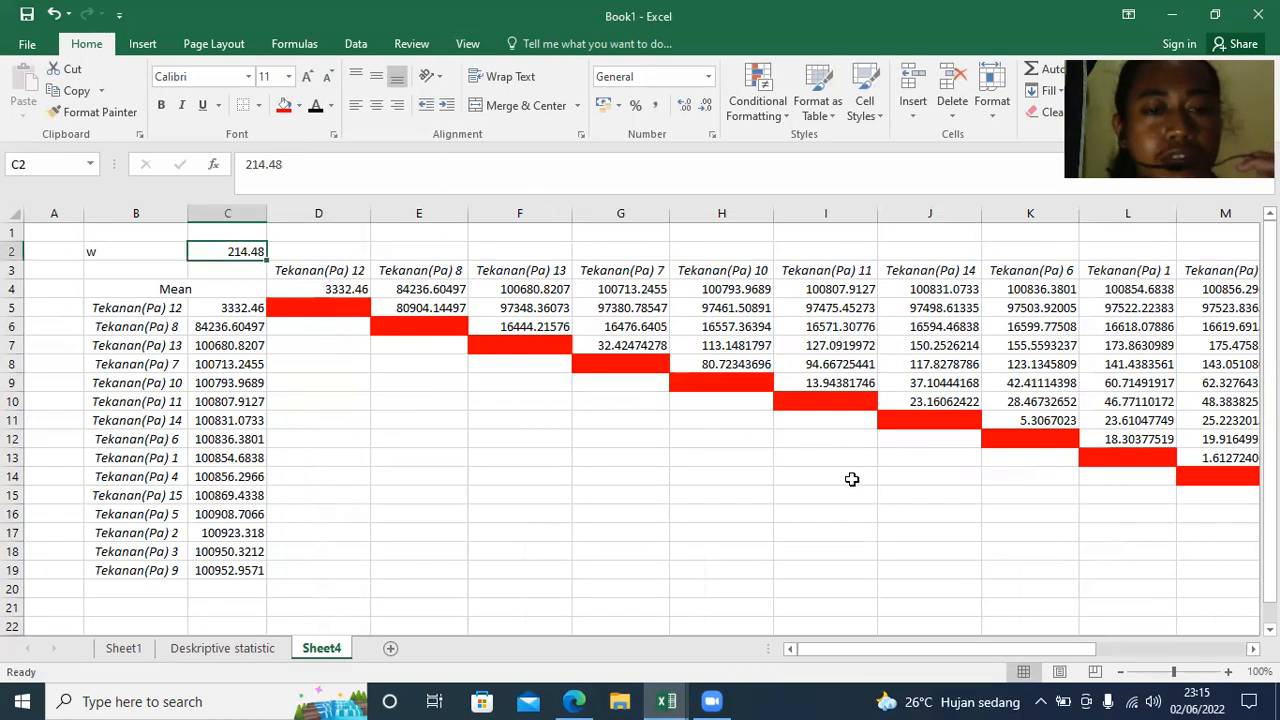
pyautogui.moveTo(868, 651); pyautogui.dragTo(966, 658)
pyautogui.click(445, 345)
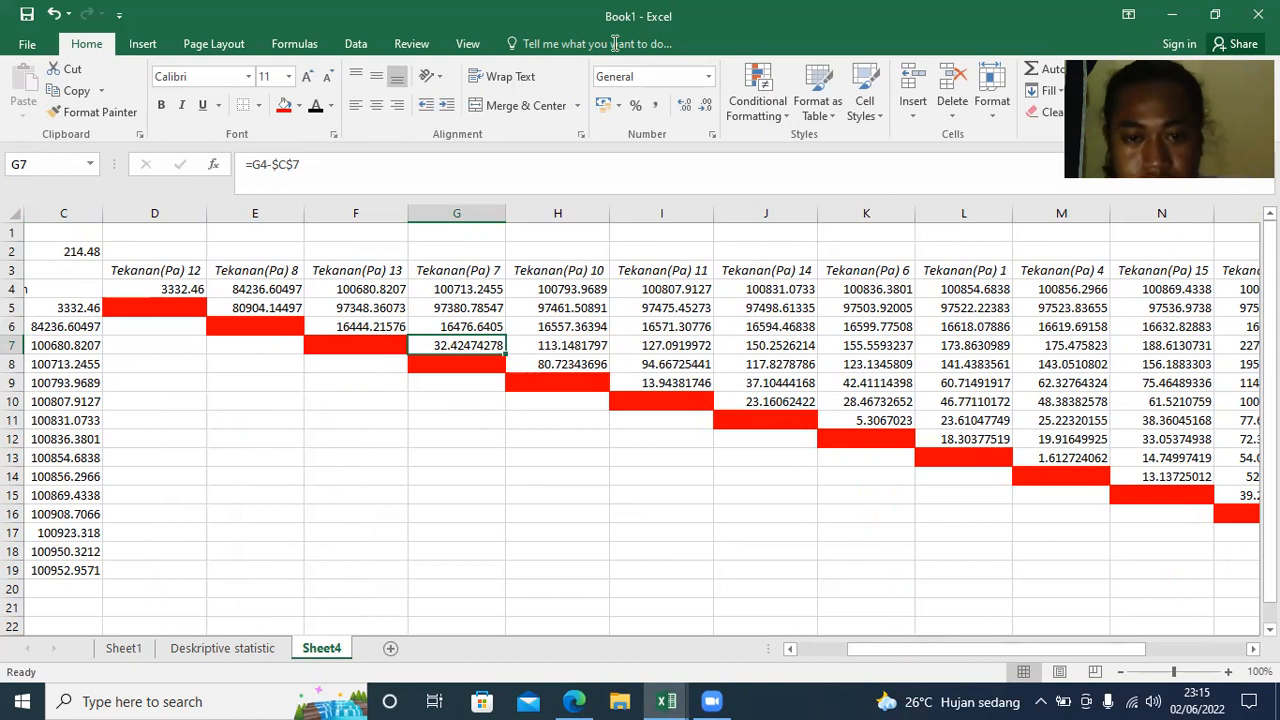
pyautogui.hotkey('shift', 'Right')
pyautogui.hotkey('shift', 'Right')
pyautogui.hotkey('shift', 'Right')
pyautogui.hotkey('shift', 'Right')
pyautogui.hotkey('shift', 'Right')
pyautogui.hotkey('shift', 'Right')
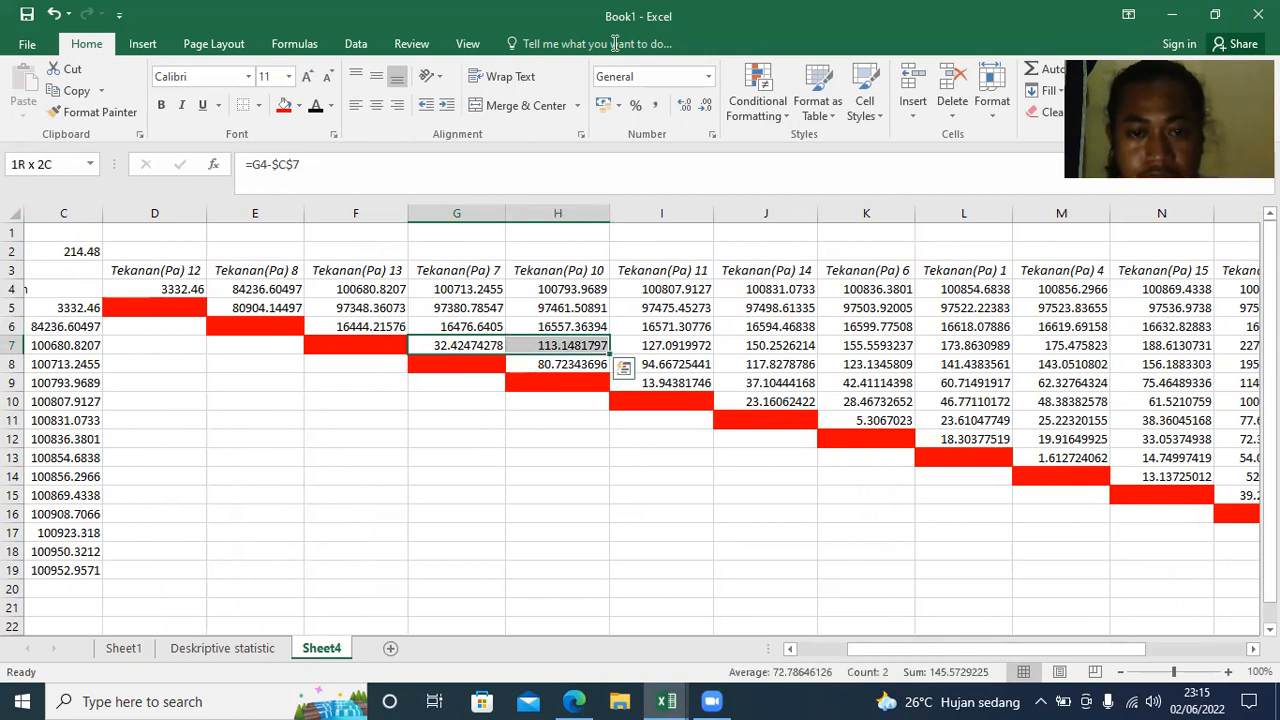
pyautogui.hotkey('shift', 'Right')
pyautogui.hotkey('shift', 'Right')
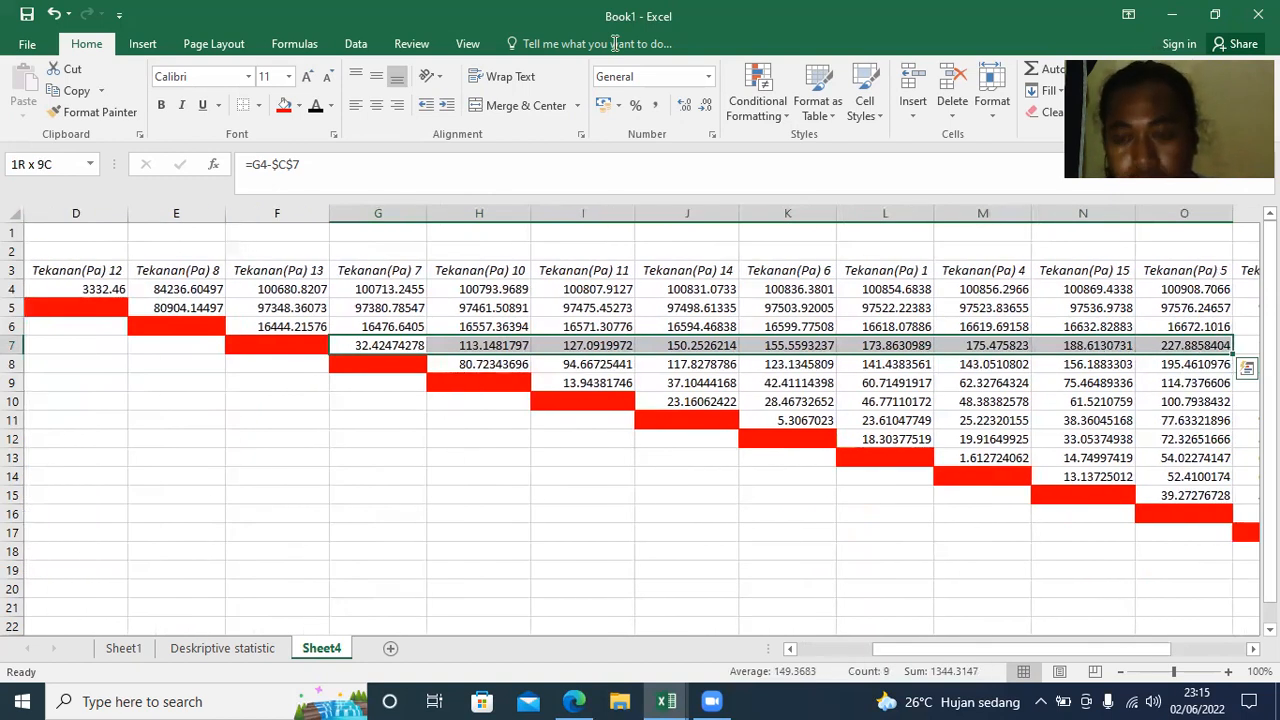
pyautogui.hotkey('shift', 'Left')
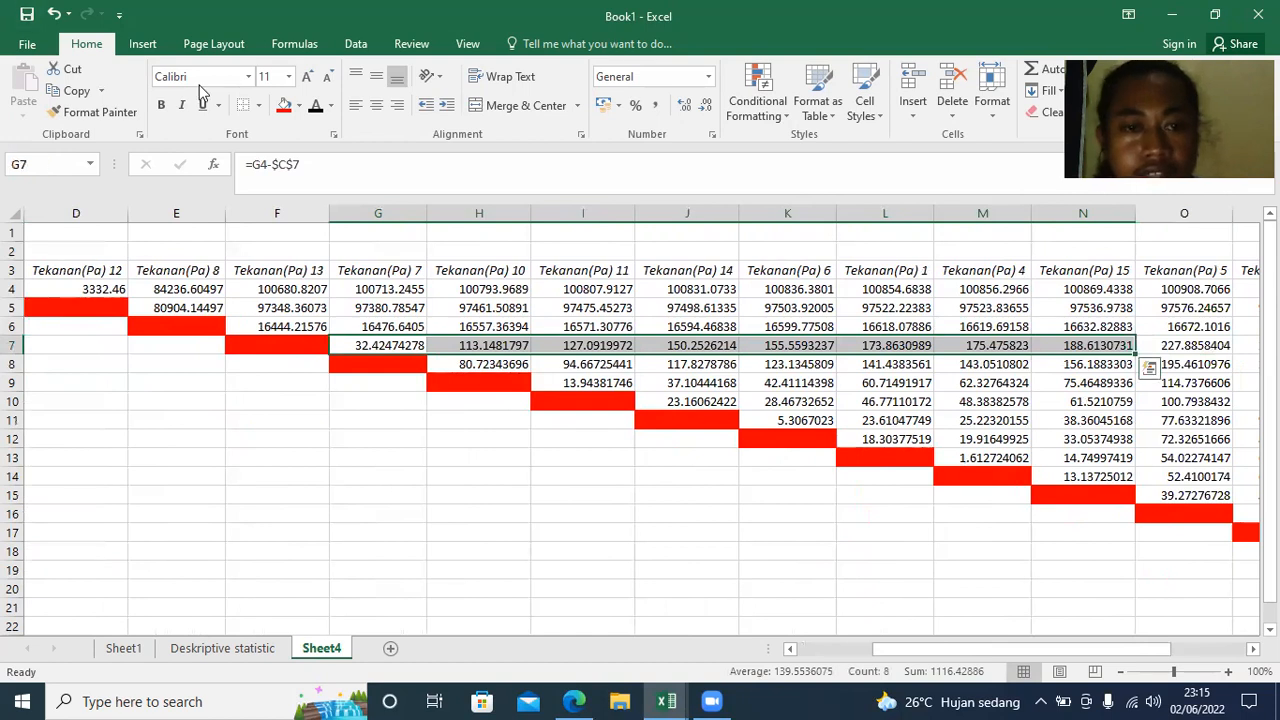
pyautogui.click(298, 106)
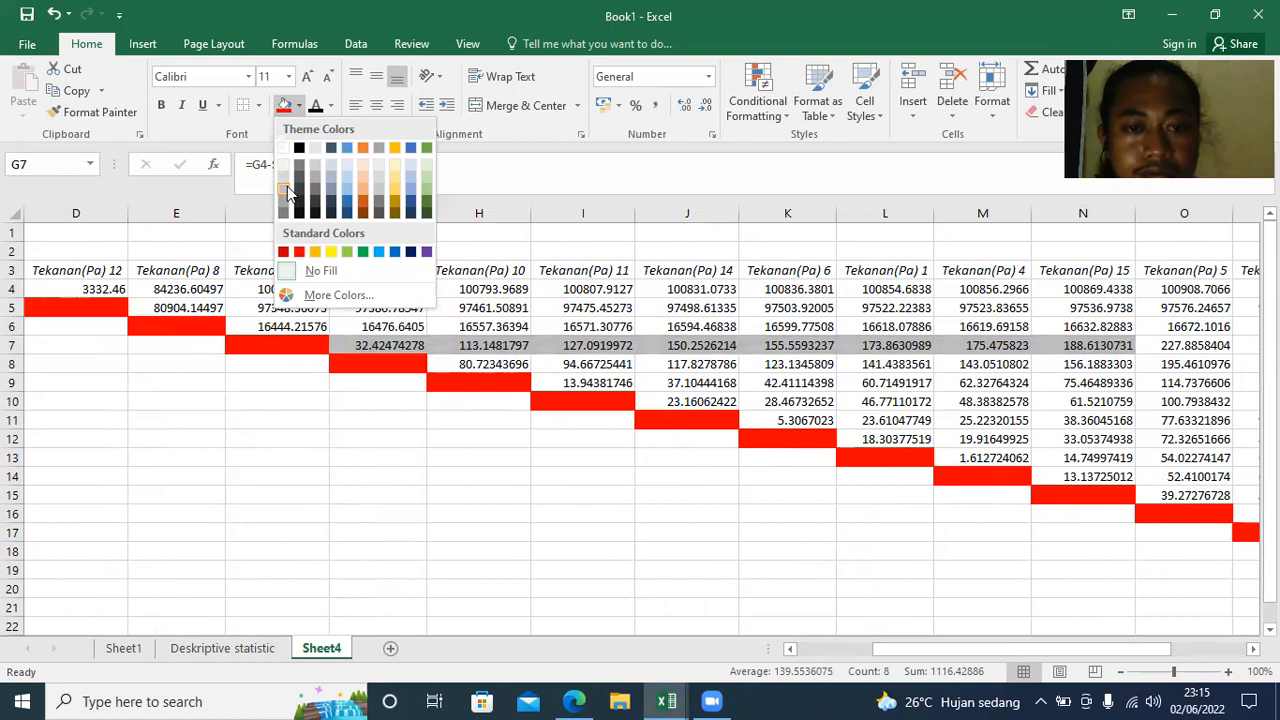
pyautogui.click(288, 176)
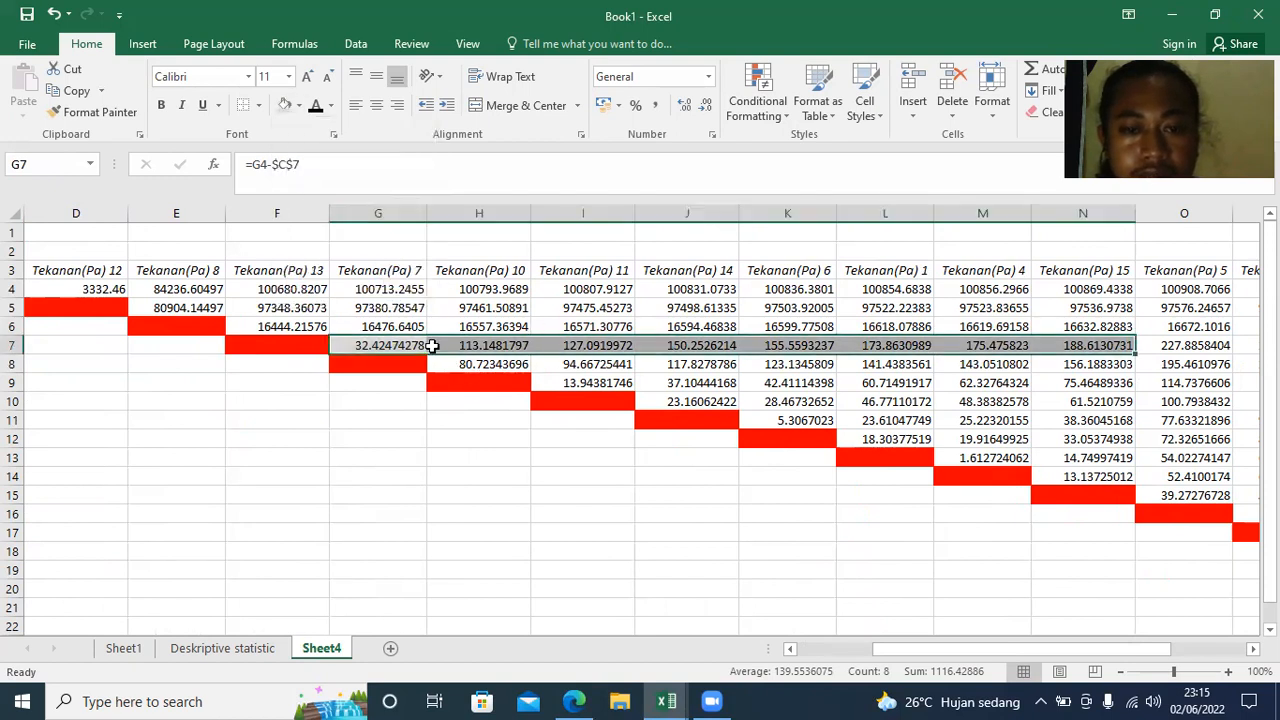
# - Shade the row 8 differences smaller than w, H8:P8, with the same light gray fill
pyautogui.click(437, 360)
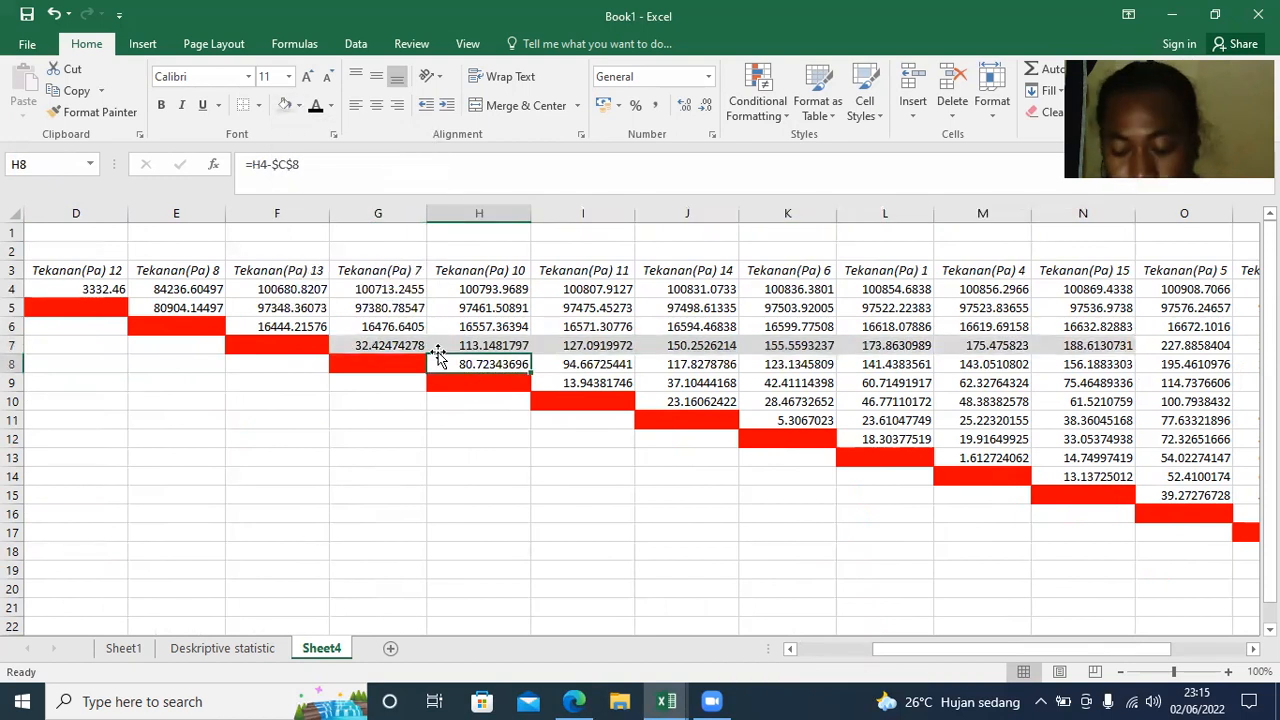
pyautogui.hotkey('shift', 'Right')
pyautogui.hotkey('shift', 'Right')
pyautogui.hotkey('shift', 'Right')
pyautogui.hotkey('shift', 'Right')
pyautogui.hotkey('shift', 'Right')
pyautogui.hotkey('shift', 'Right')
pyautogui.hotkey('shift', 'Right')
pyautogui.hotkey('shift', 'Right')
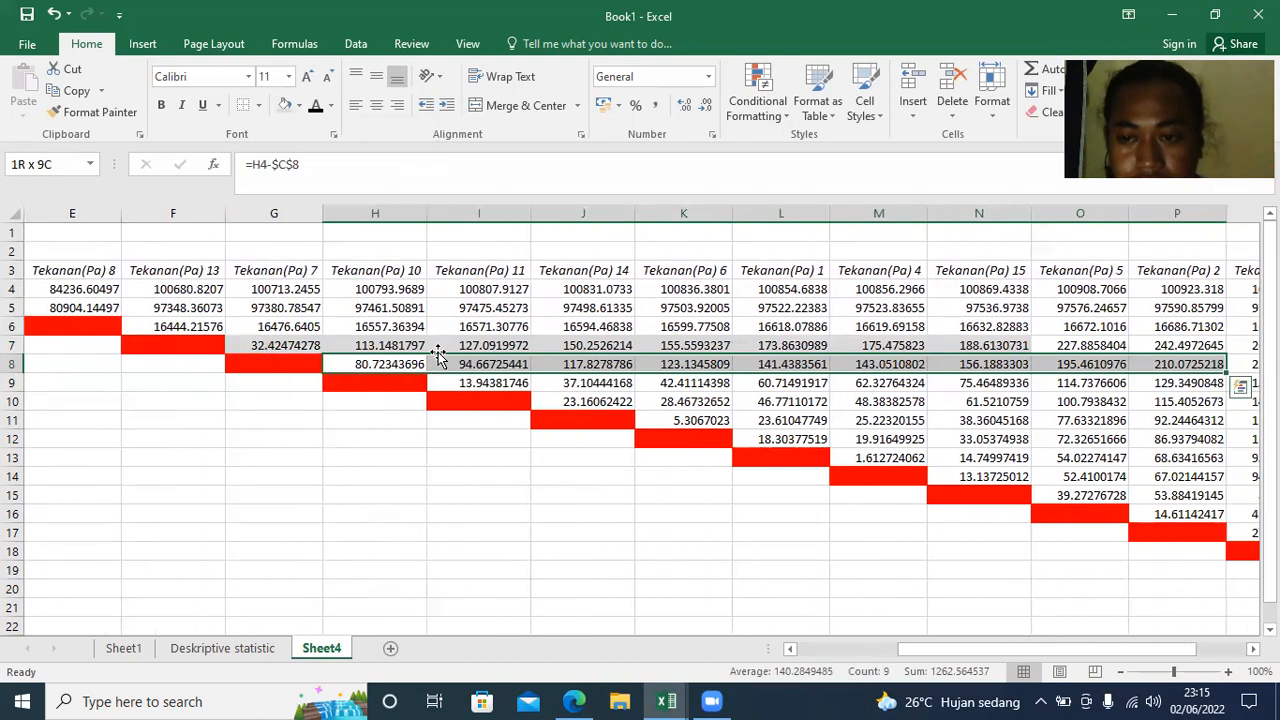
pyautogui.hotkey('shift', 'Right')
pyautogui.hotkey('shift', 'Down')
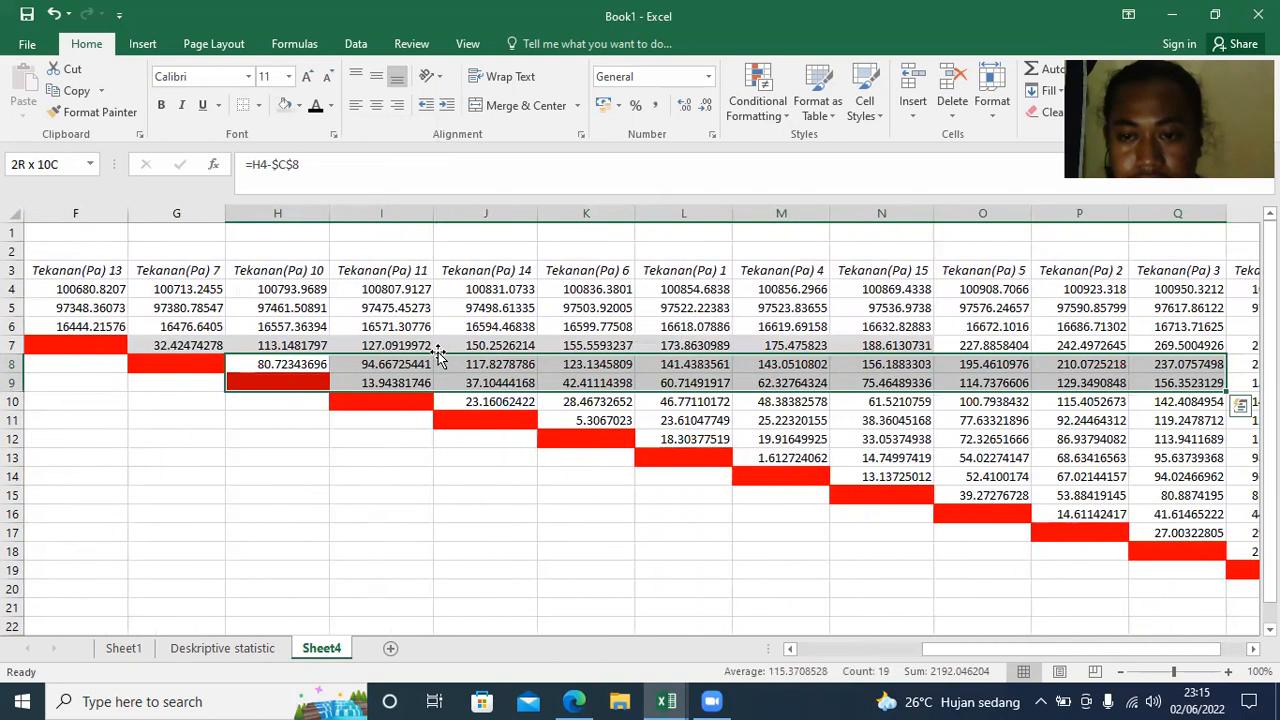
pyautogui.hotkey('shift', 'Left')
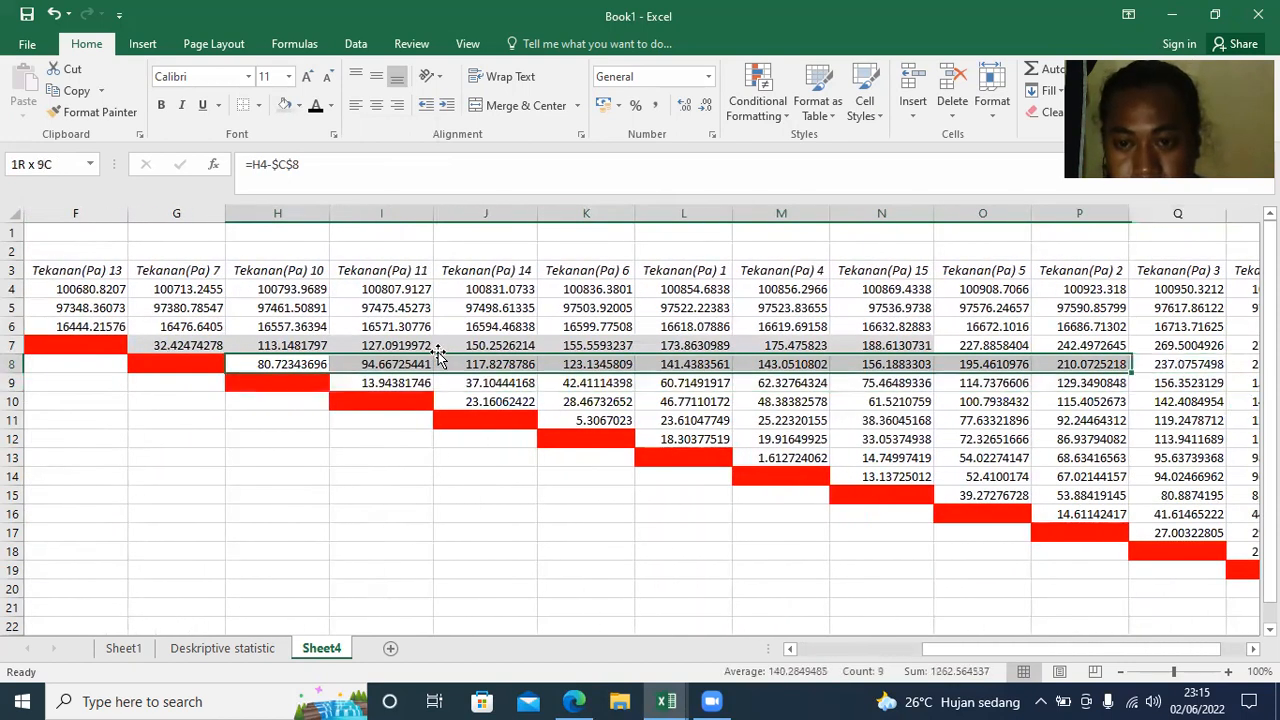
pyautogui.click(285, 105)
# - Shade all of the row 9 differences, I9:R9, with the same light gray fill
pyautogui.click(355, 396)
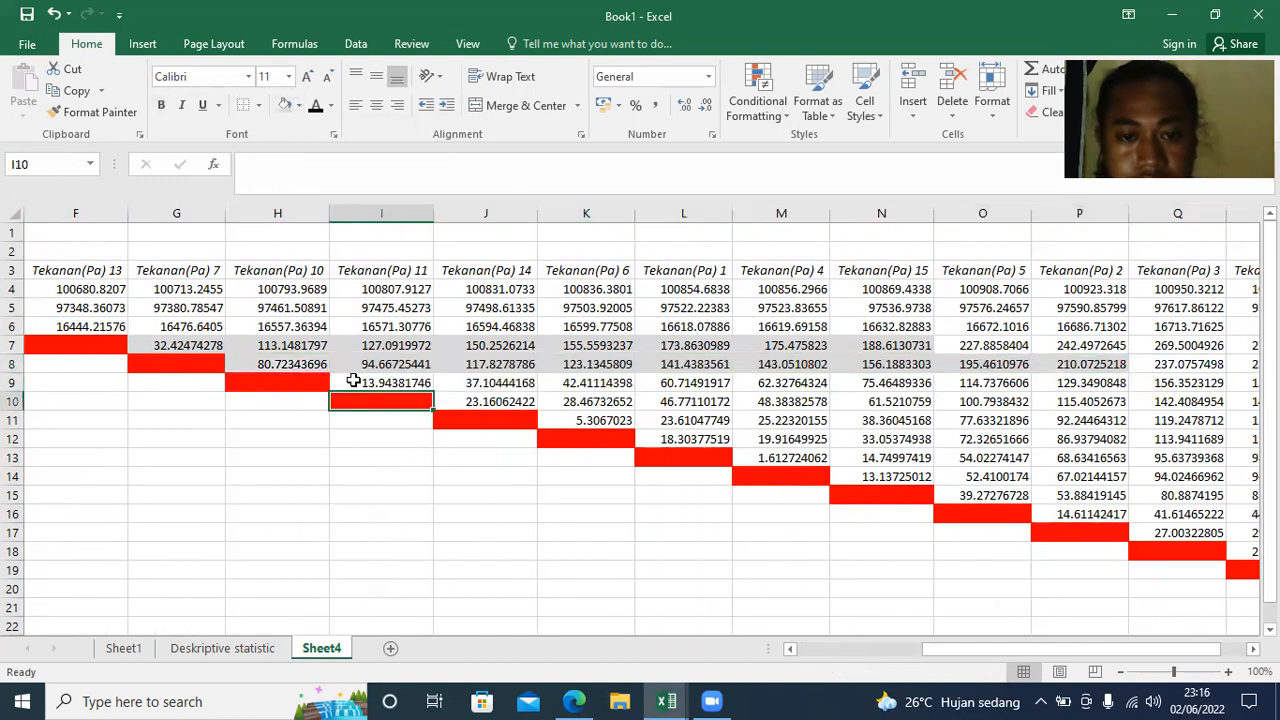
pyautogui.click(354, 381)
pyautogui.hotkey('shift', 'Right')
pyautogui.hotkey('shift', 'Right')
pyautogui.hotkey('shift', 'Right')
pyautogui.hotkey('shift', 'Right')
pyautogui.hotkey('shift', 'Right')
pyautogui.hotkey('shift', 'Right')
pyautogui.hotkey('shift', 'Right')
pyautogui.hotkey('shift', 'Right')
pyautogui.hotkey('shift', 'Right')
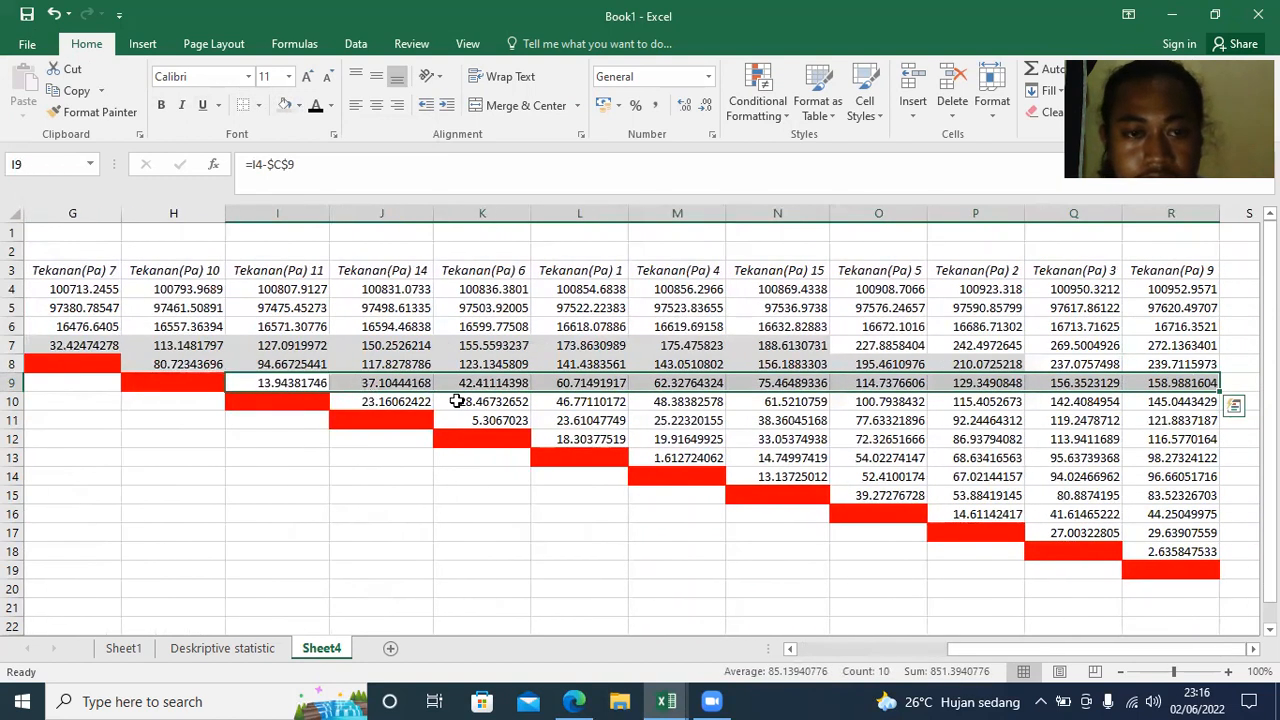
pyautogui.click(283, 109)
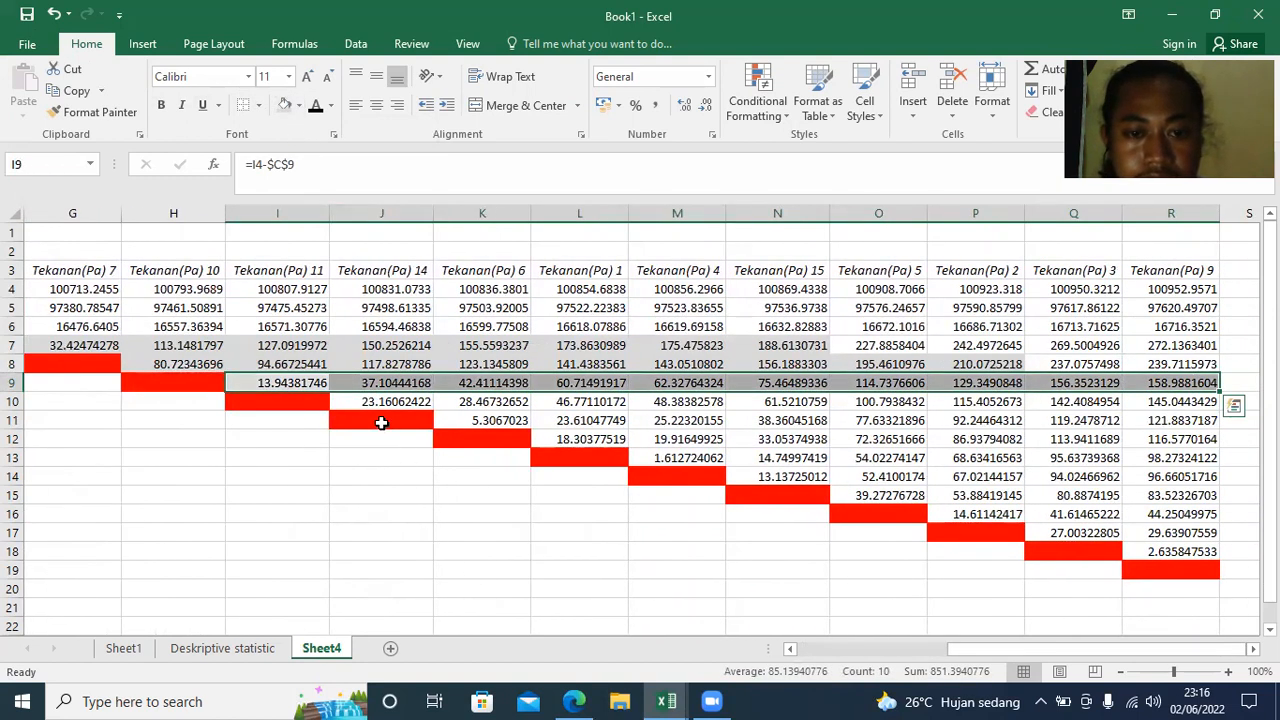
# - Shade all of the row 10 differences, J10:R10, with the same light gray fill
pyautogui.click(358, 398)
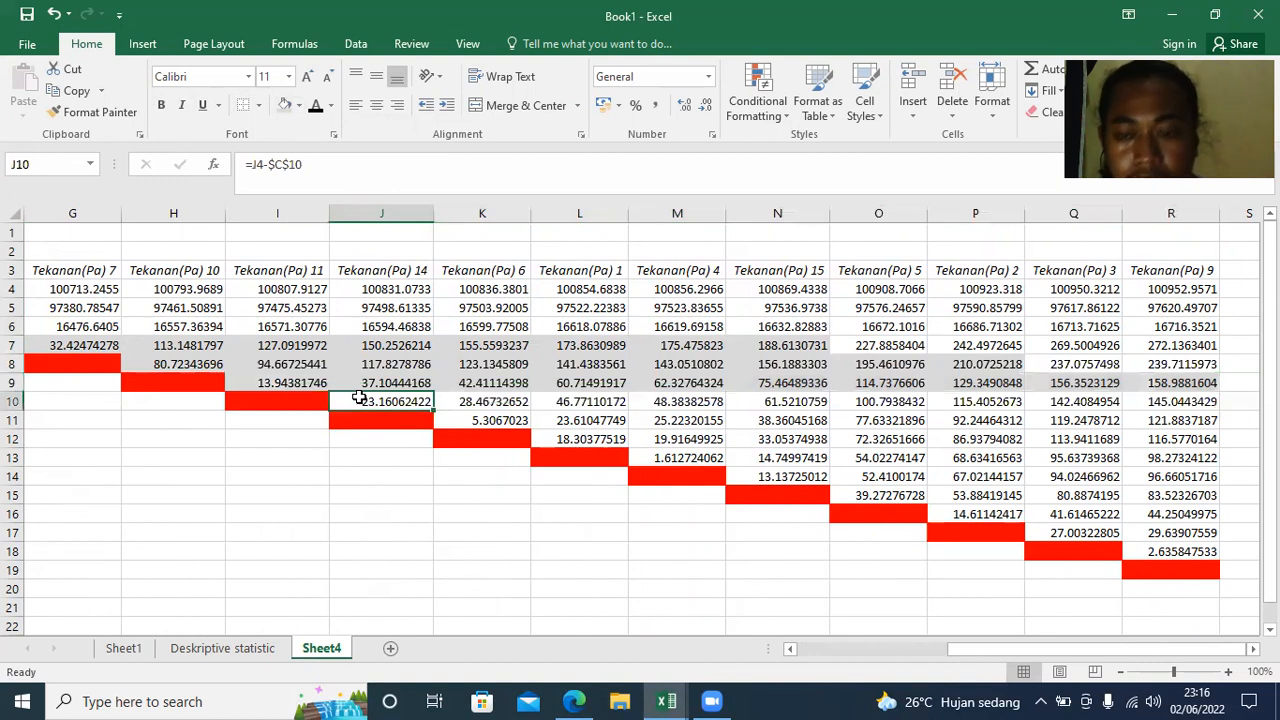
pyautogui.hotkey('shift', 'Right')
pyautogui.hotkey('shift', 'Right')
pyautogui.hotkey('shift', 'Right')
pyautogui.hotkey('shift', 'Right')
pyautogui.hotkey('shift', 'Right')
pyautogui.hotkey('shift', 'Right')
pyautogui.hotkey('shift', 'Right')
pyautogui.hotkey('shift', 'Right')
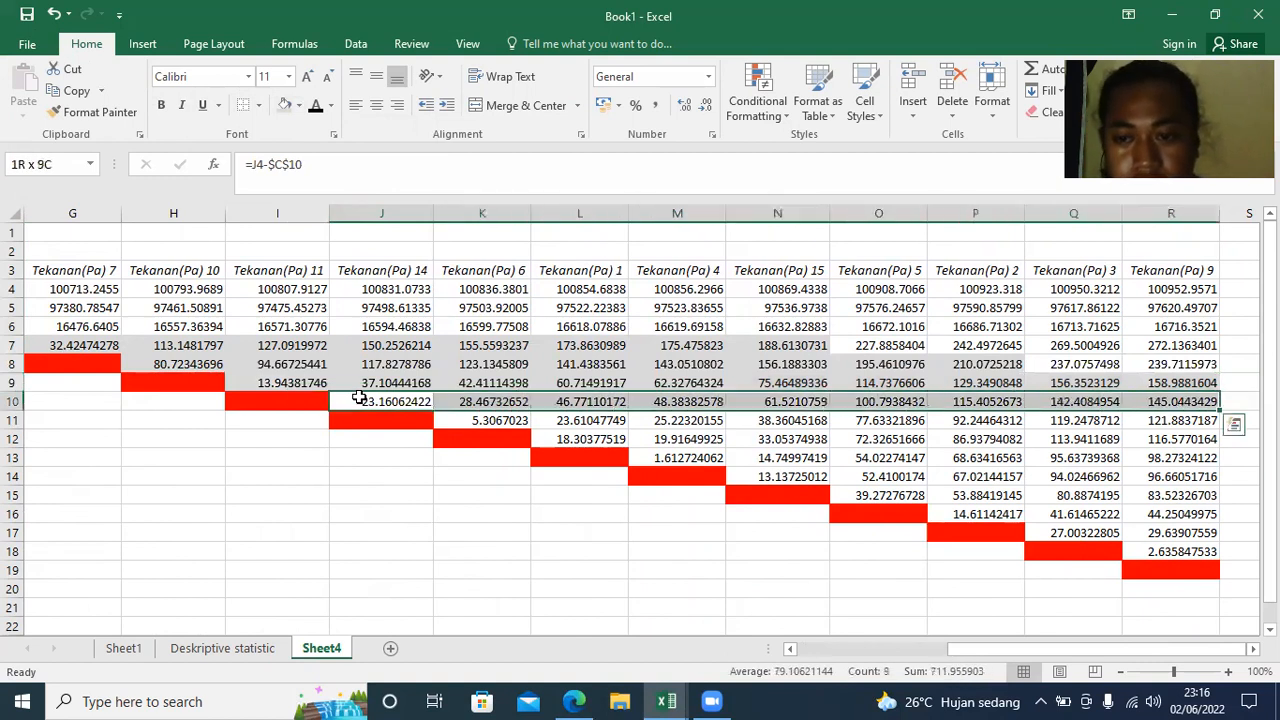
pyautogui.hotkey('shift', 'Down')
pyautogui.hotkey('shift', 'Down')
pyautogui.hotkey('shift', 'Up')
pyautogui.hotkey('shift', 'Up')
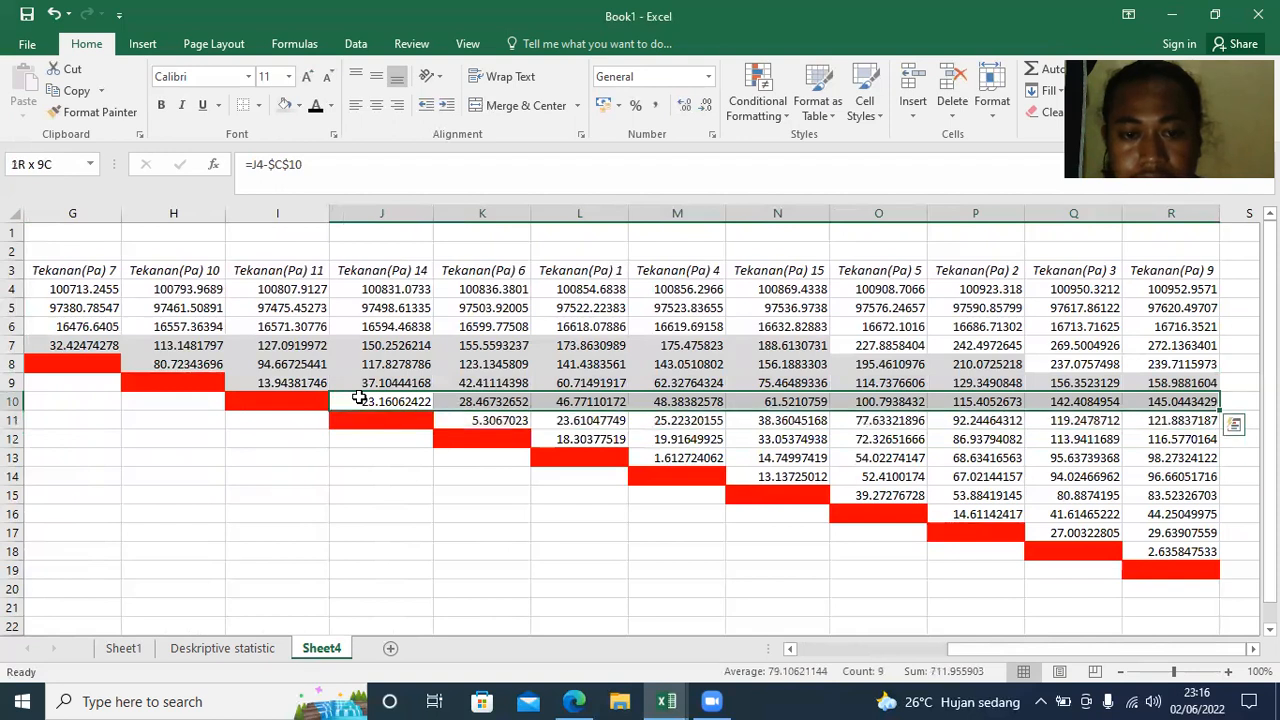
pyautogui.scroll(-1, 350, 300)
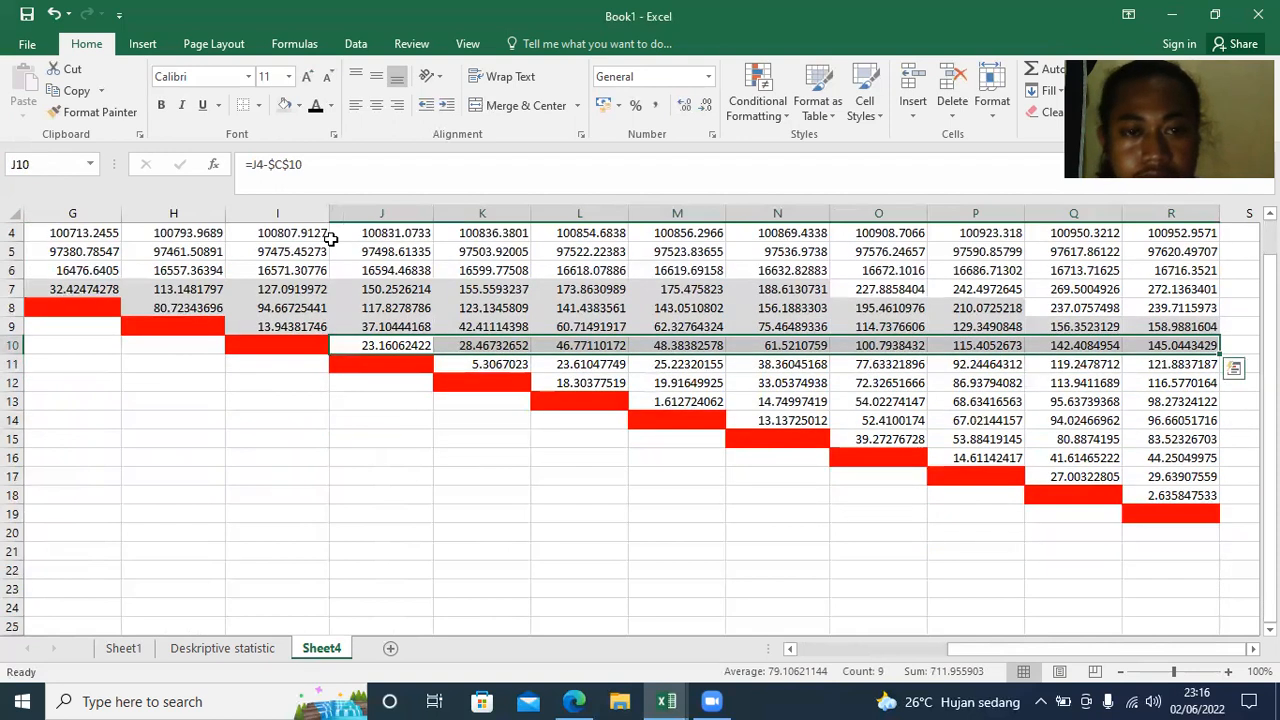
pyautogui.click(283, 106)
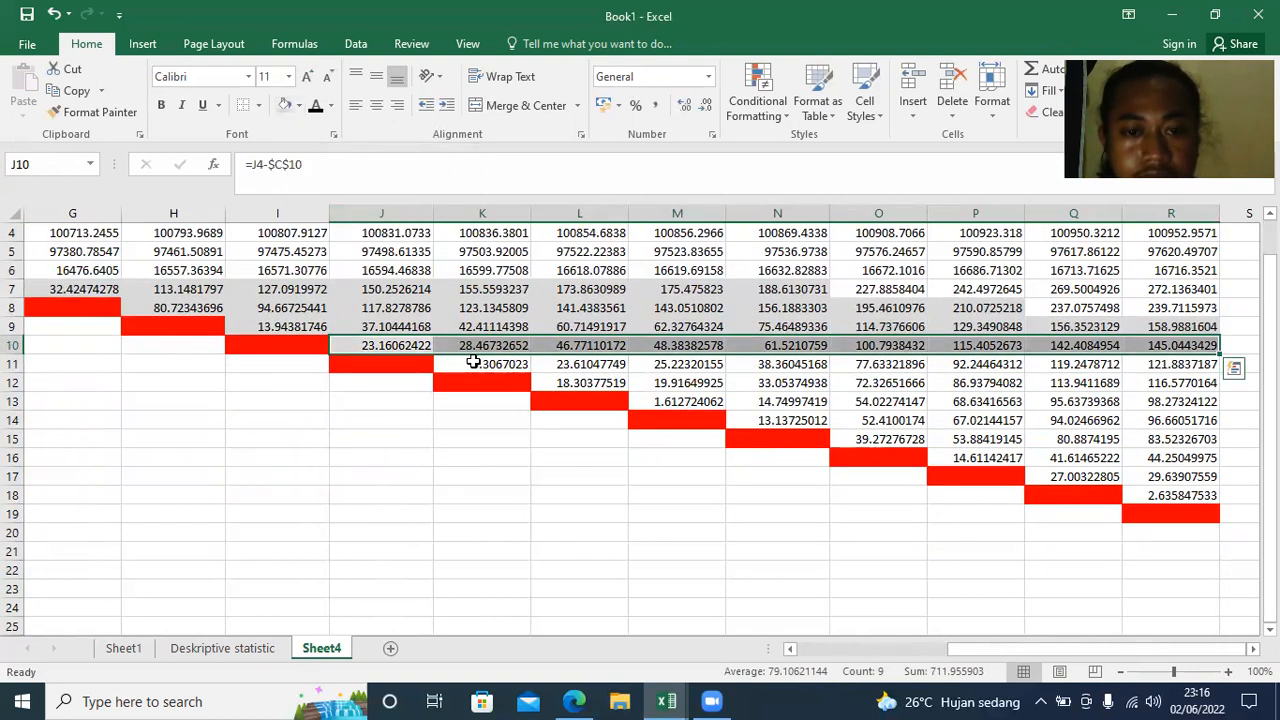
# - Shade all of the row 11 differences, K11:R11, with the same light gray fill
pyautogui.click(474, 362)
pyautogui.hotkey('shift', 'Right')
pyautogui.hotkey('shift', 'Right')
pyautogui.hotkey('shift', 'Right')
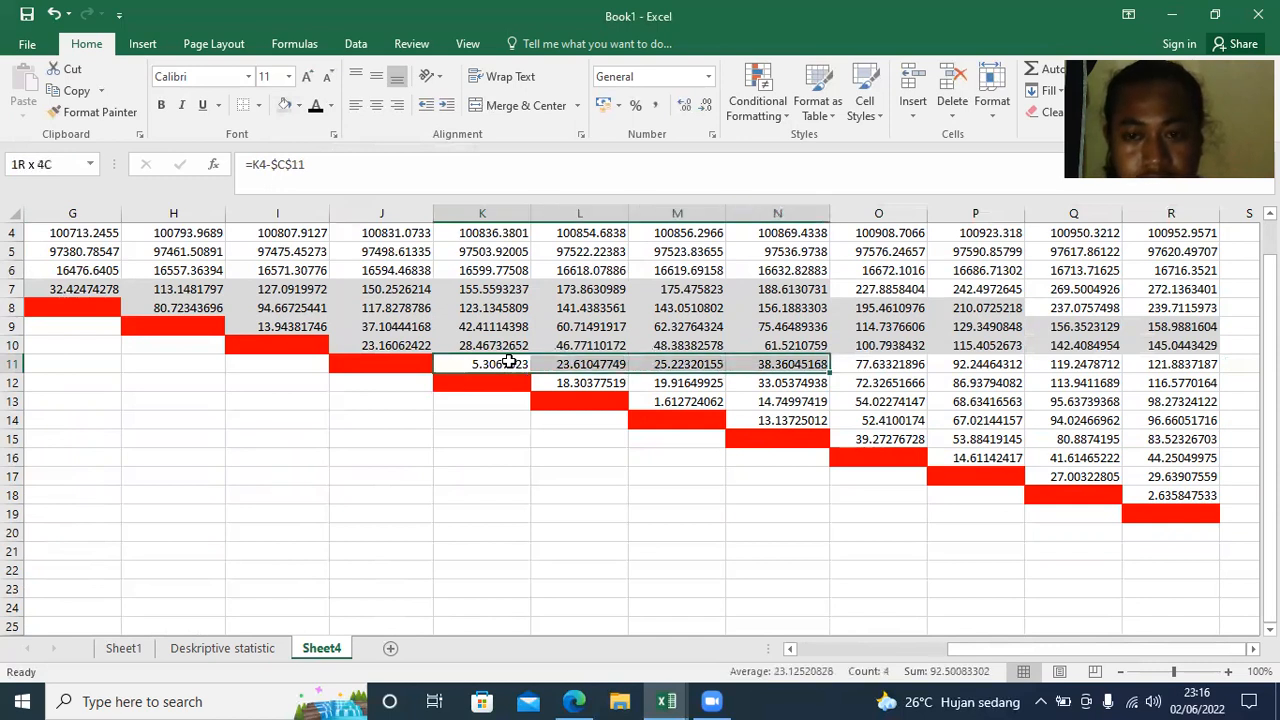
pyautogui.hotkey('shift', 'Right')
pyautogui.hotkey('shift', 'Right')
pyautogui.hotkey('shift', 'Right')
pyautogui.hotkey('shift', 'Right')
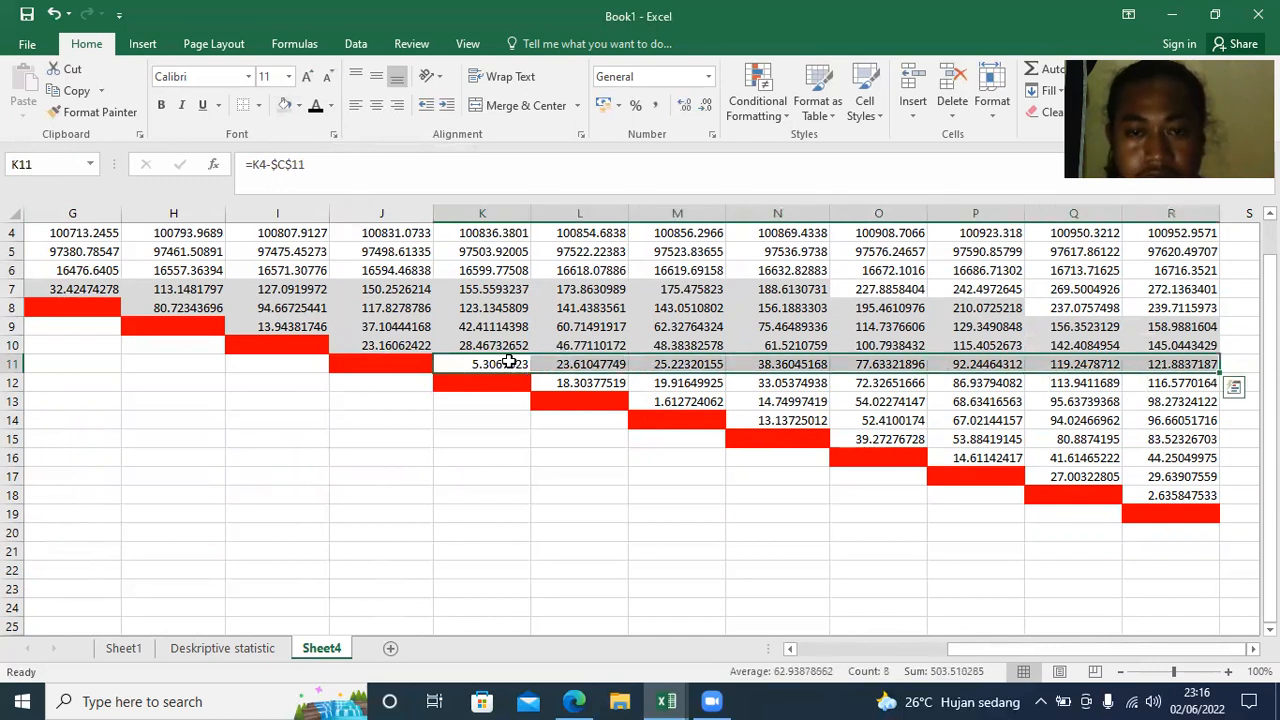
pyautogui.click(285, 105)
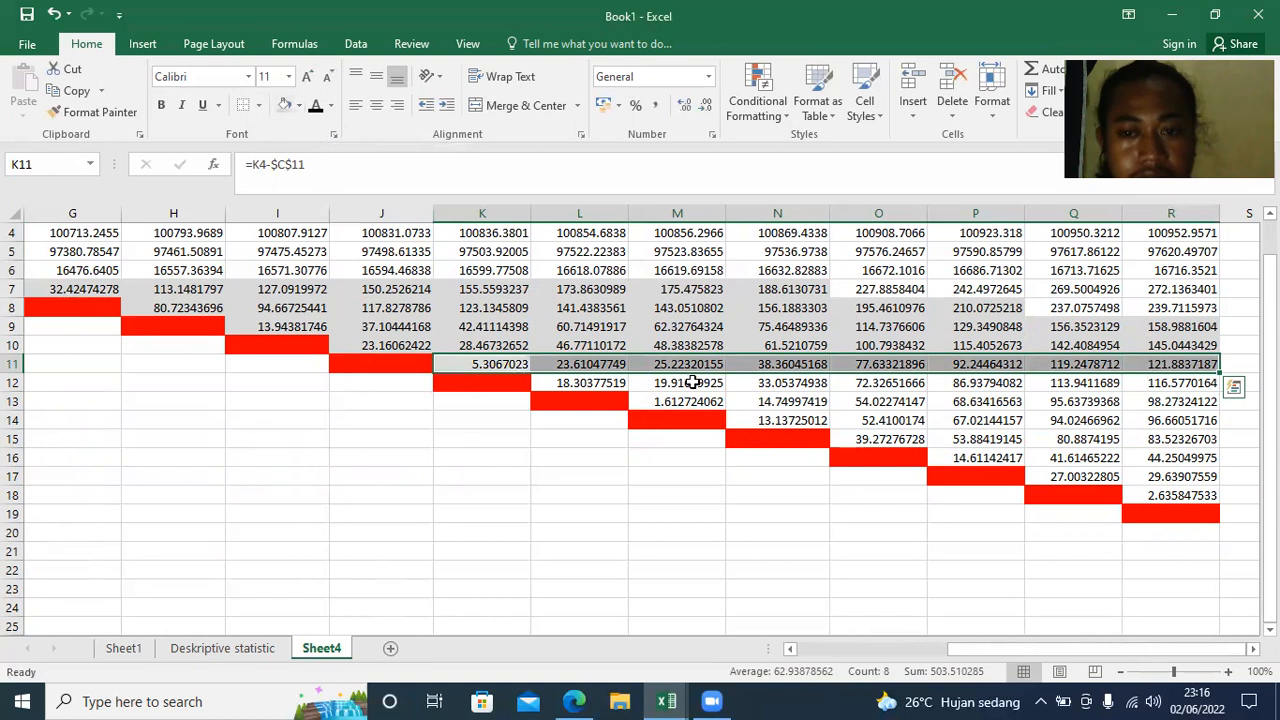
# - Shade all of the row 12 differences, L12:R12, with the same light gray fill
pyautogui.click(694, 401)
pyautogui.click(613, 382)
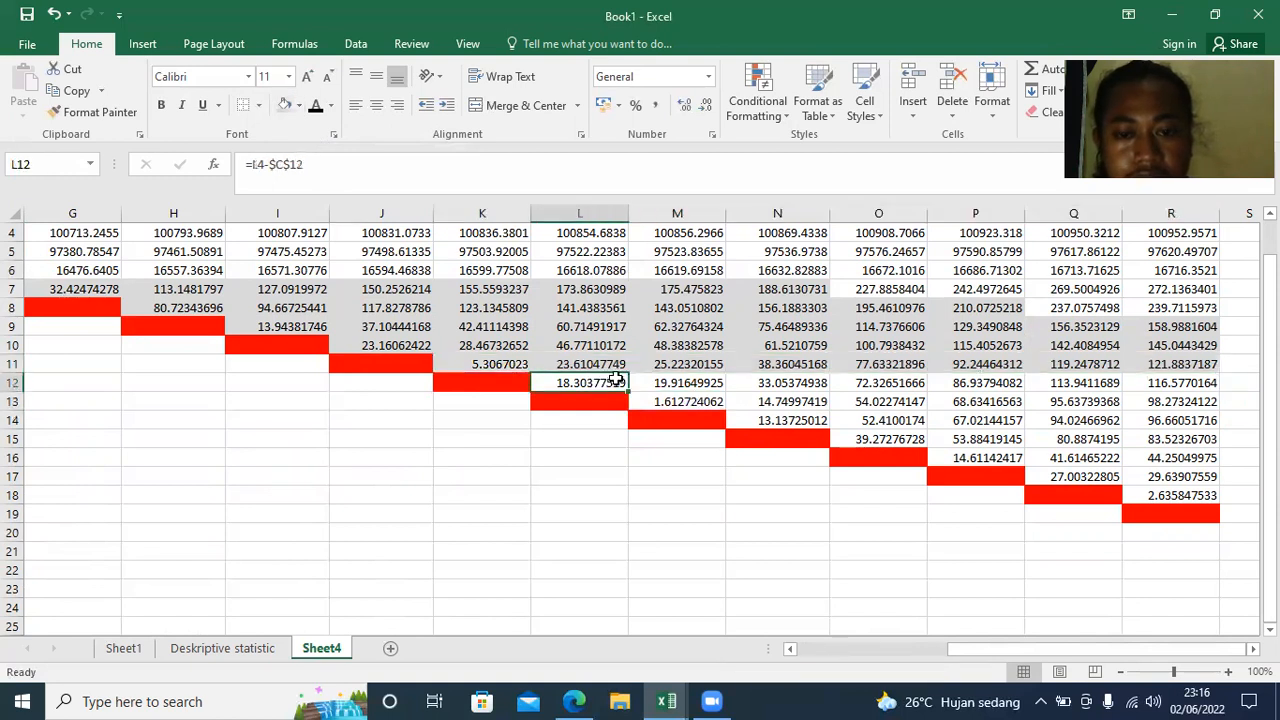
pyautogui.press('Right')
pyautogui.hotkey('shift', 'Right')
pyautogui.hotkey('shift', 'Right')
pyautogui.hotkey('shift', 'Right')
pyautogui.hotkey('shift', 'Right')
pyautogui.hotkey('shift', 'Right')
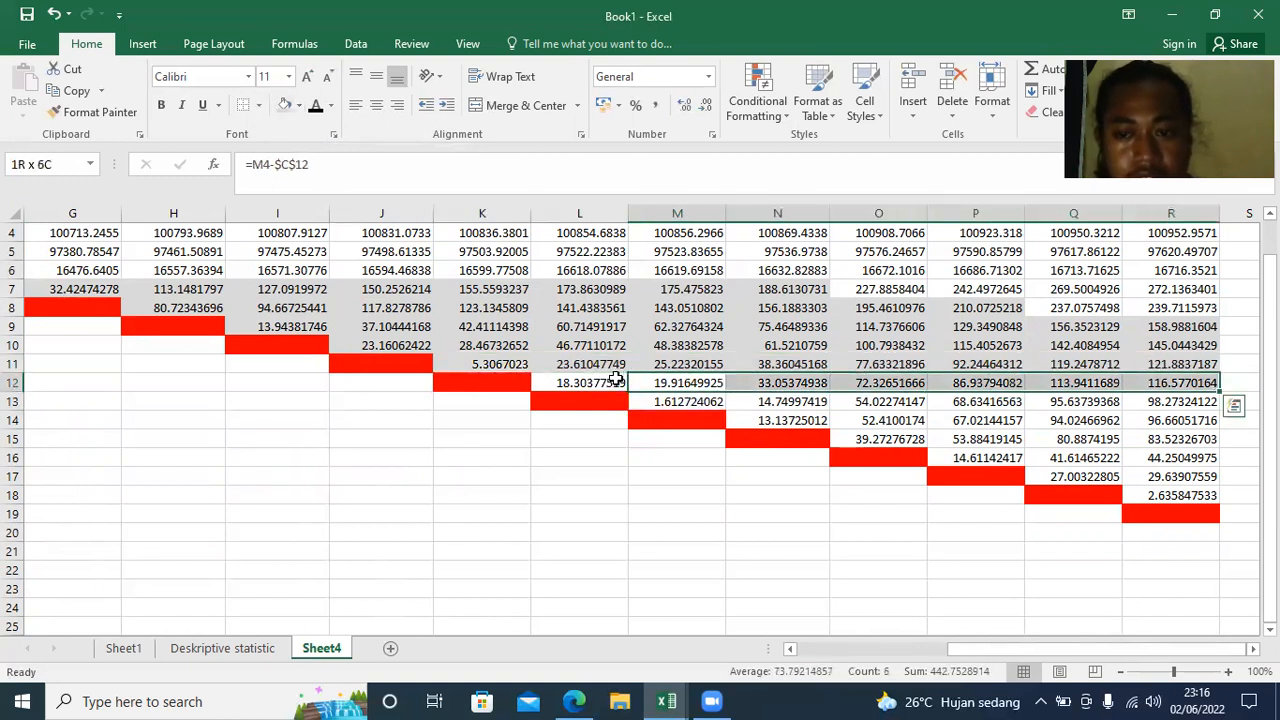
pyautogui.click(287, 105)
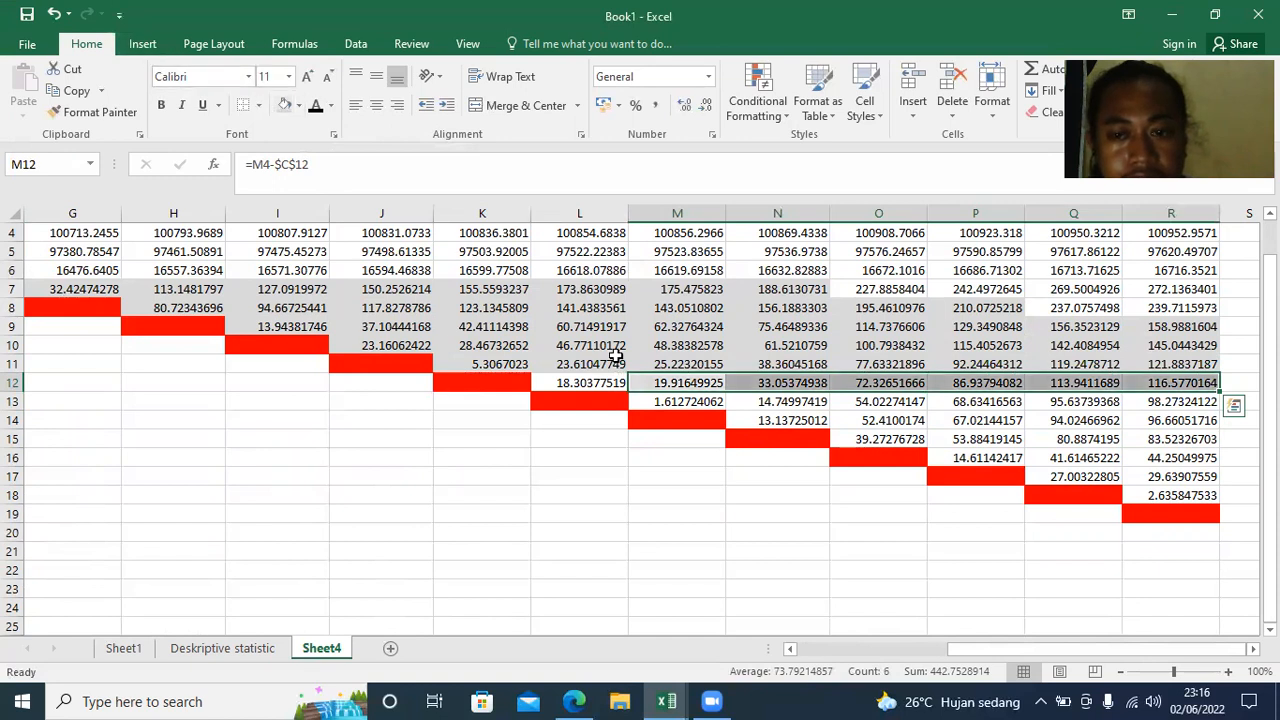
pyautogui.click(650, 405)
pyautogui.click(598, 400)
pyautogui.click(592, 383)
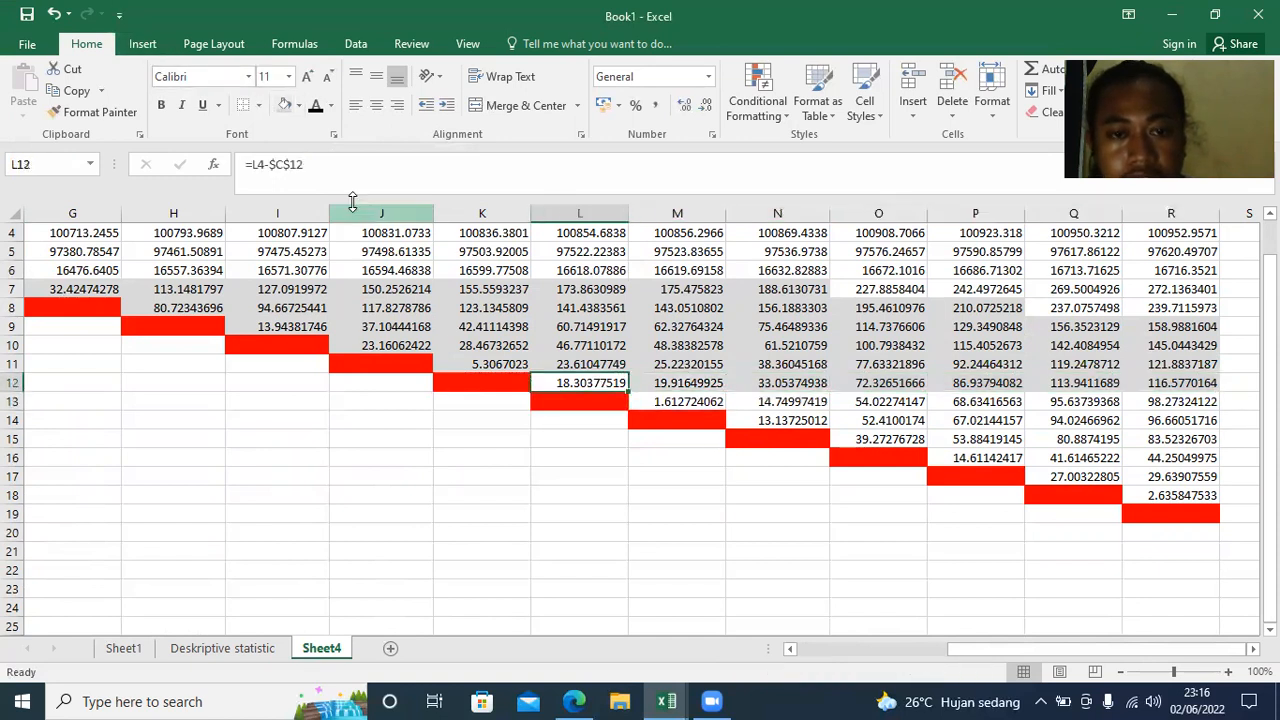
pyautogui.click(287, 105)
# - Shade all of the row 13 differences, M13:R13, with the same light gray fill
pyautogui.click(652, 408)
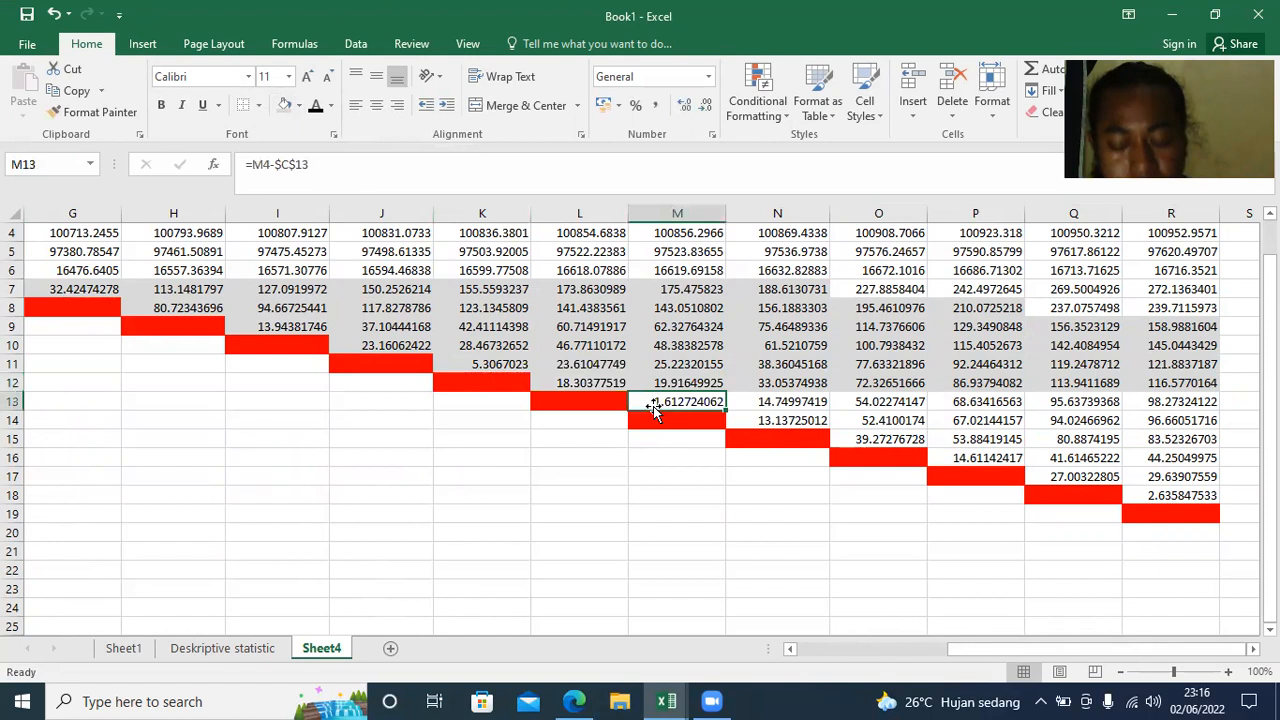
pyautogui.moveTo(652, 408); pyautogui.dragTo(1200, 405)
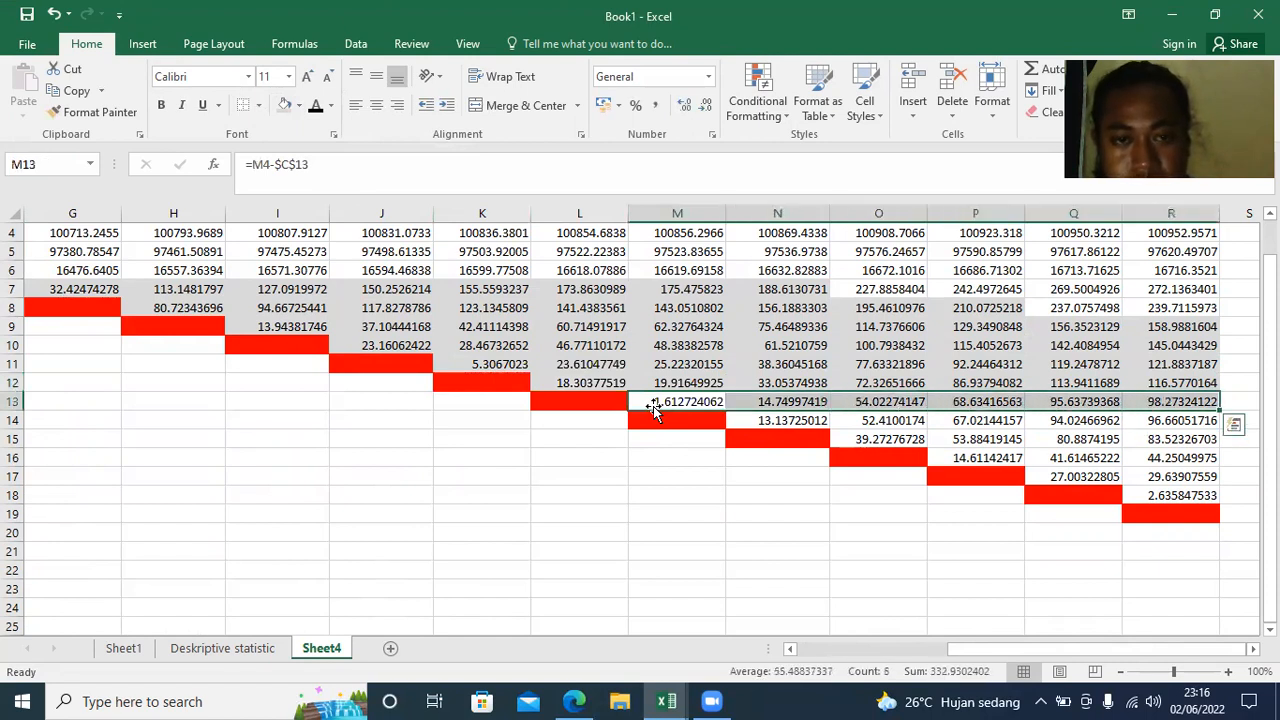
pyautogui.click(287, 105)
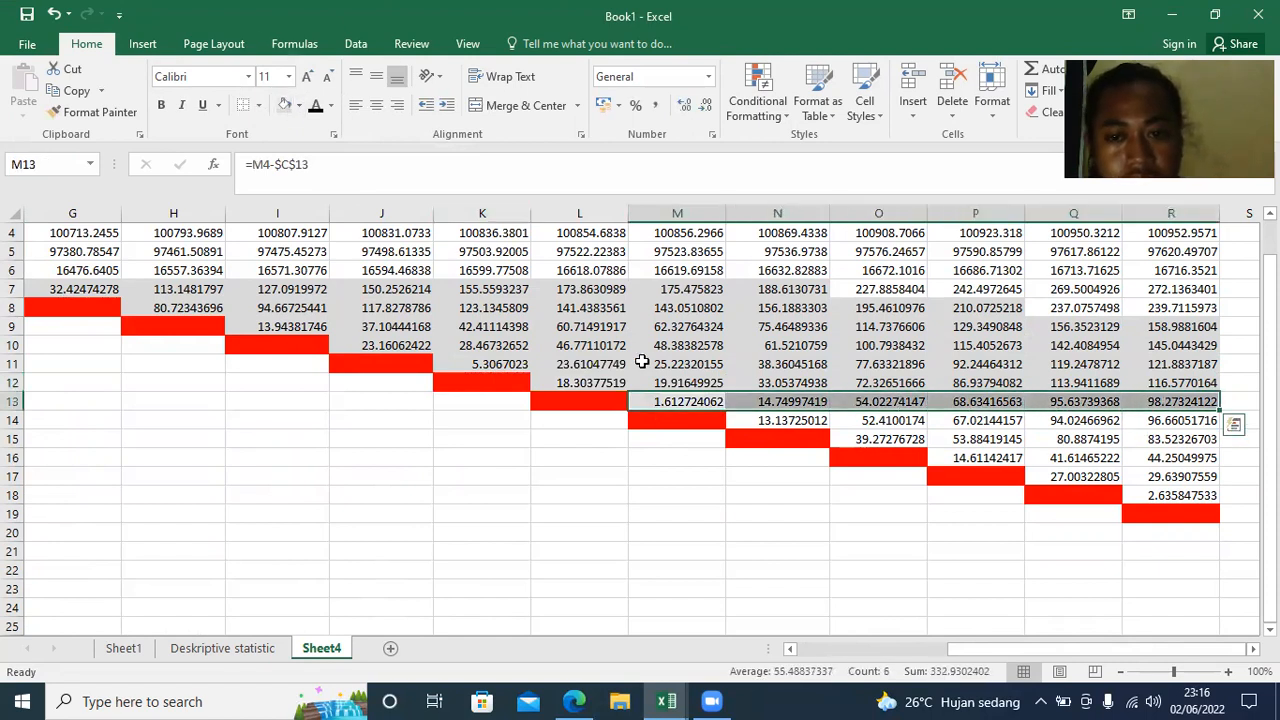
# - Shade all of the row 14 differences, N14:R14, with the same light gray fill
pyautogui.click(773, 418)
pyautogui.hotkey('shift', 'Right')
pyautogui.hotkey('shift', 'Right')
pyautogui.hotkey('shift', 'Right')
pyautogui.hotkey('shift', 'Right')
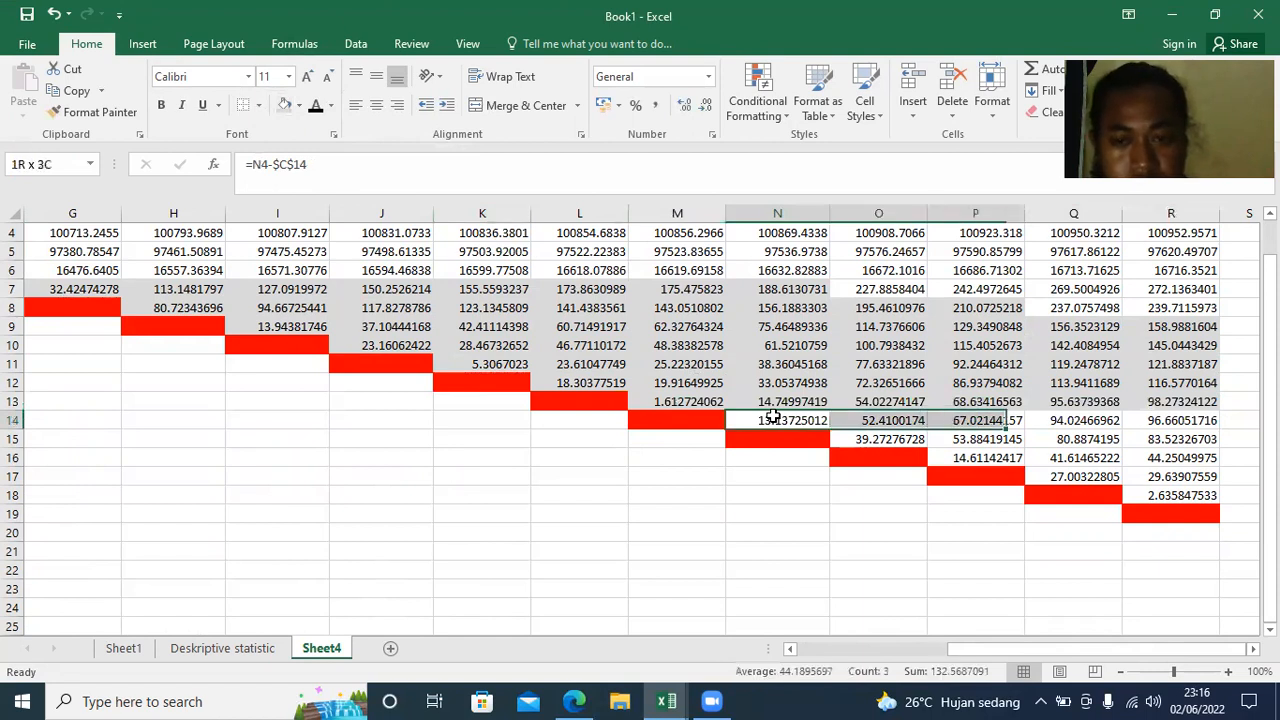
pyautogui.click(284, 106)
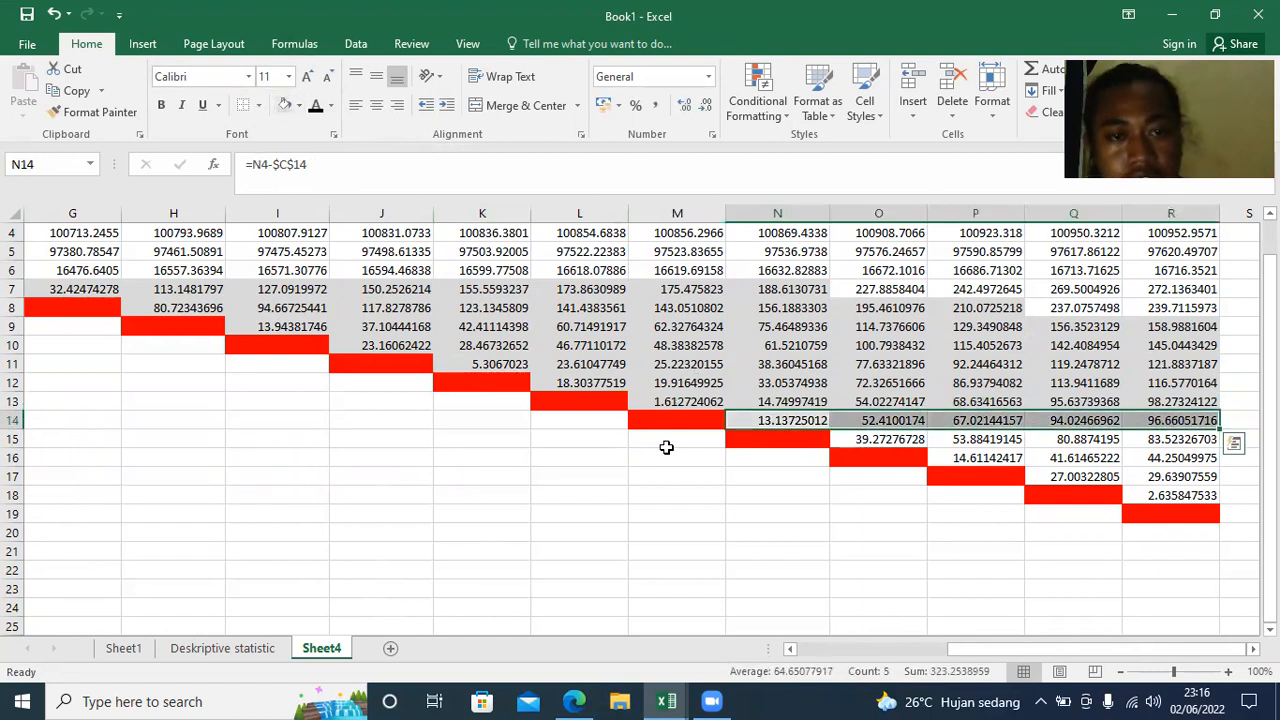
# - Shade all of the row 15 differences, O15:R15, with the same light gray fill
pyautogui.click(874, 437)
pyautogui.hotkey('shift', 'Right')
pyautogui.hotkey('shift', 'Right')
pyautogui.hotkey('shift', 'Right')
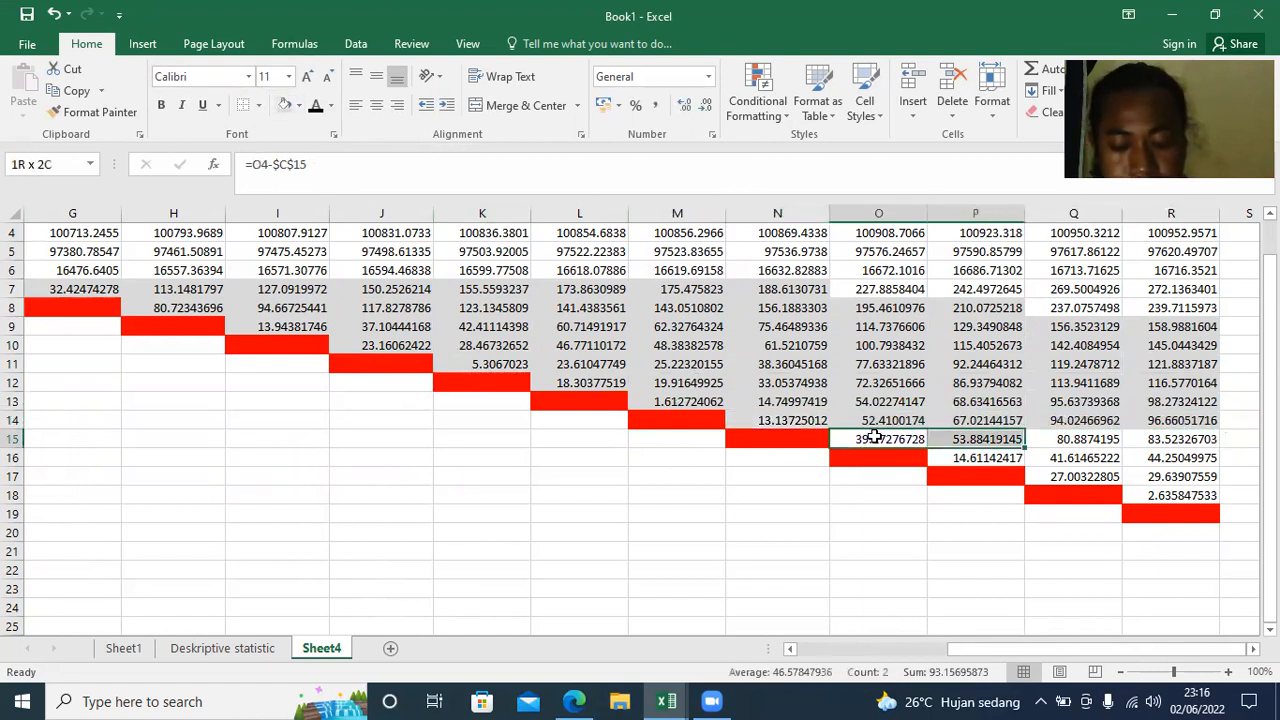
pyautogui.click(284, 106)
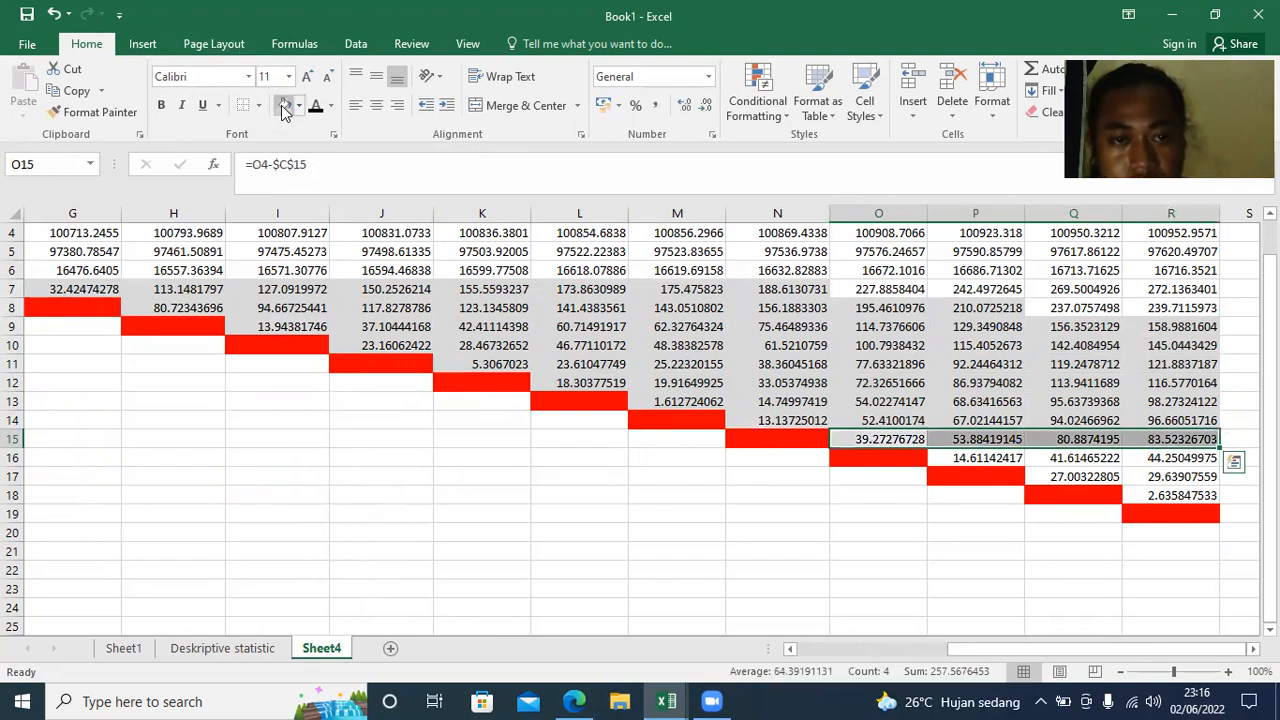
# - Shade all of the row 16 differences, P16:R16, with the same light gray fill
pyautogui.click(972, 455)
pyautogui.hotkey('shift', 'Right')
pyautogui.hotkey('shift', 'Right')
pyautogui.hotkey('shift', 'Right')
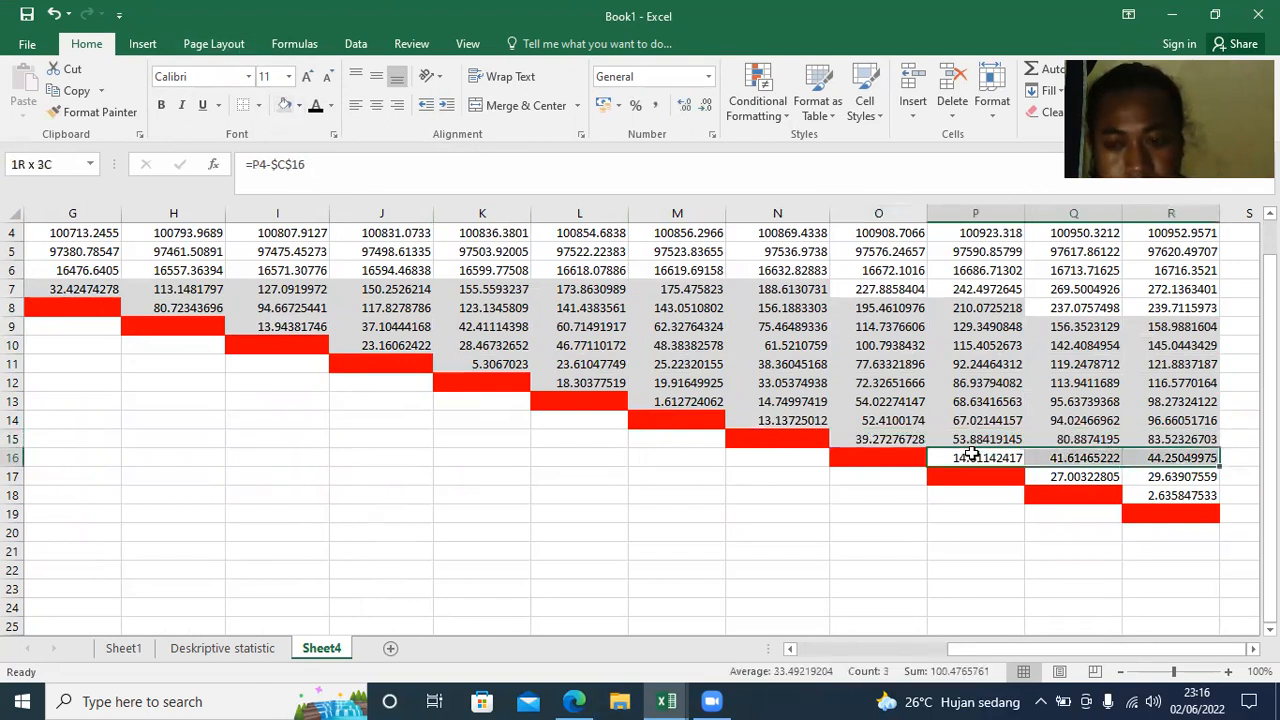
pyautogui.hotkey('shift', 'Left')
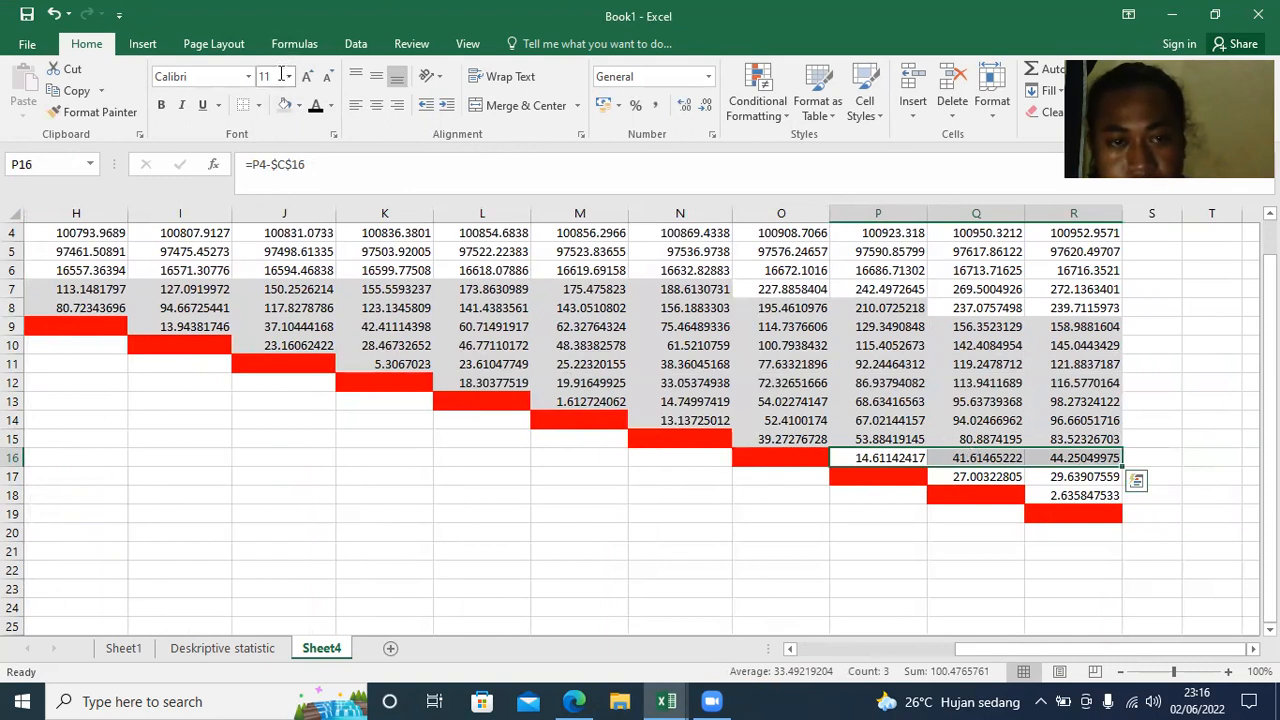
pyautogui.click(284, 106)
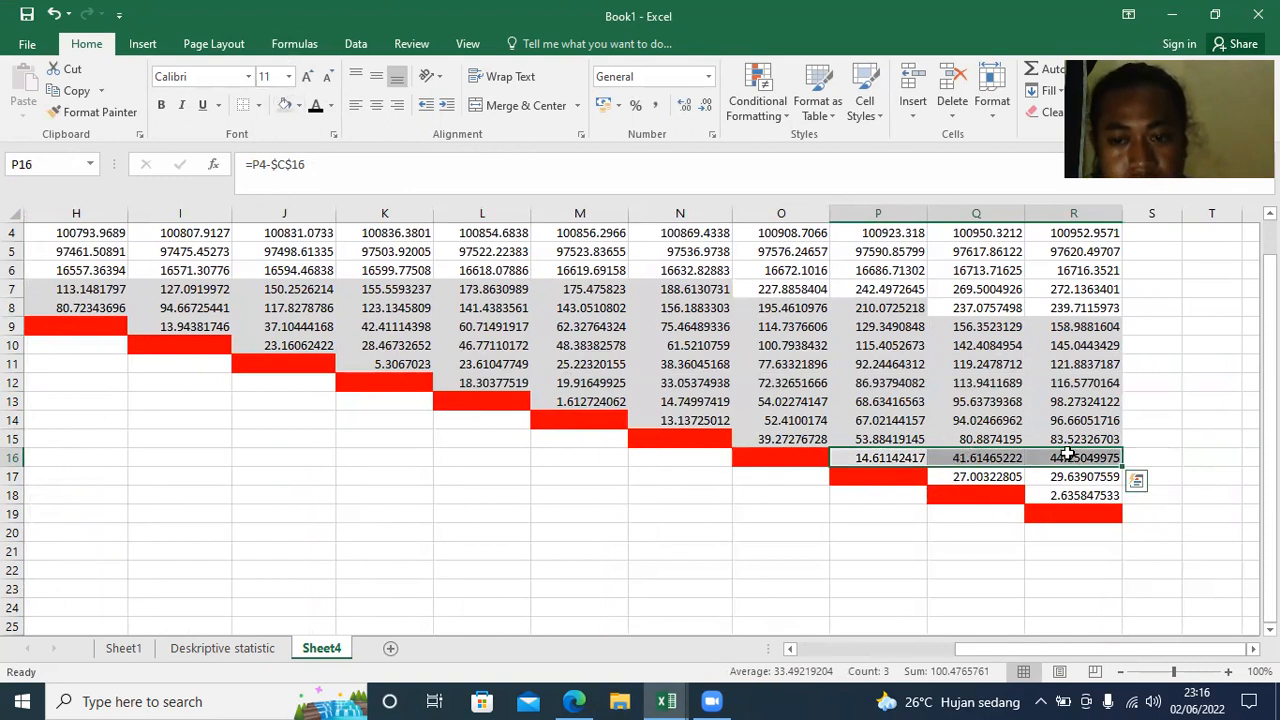
# - Shade the remaining differences, R18 and Q17:R17, with the same light gray fill
pyautogui.click(1110, 490)
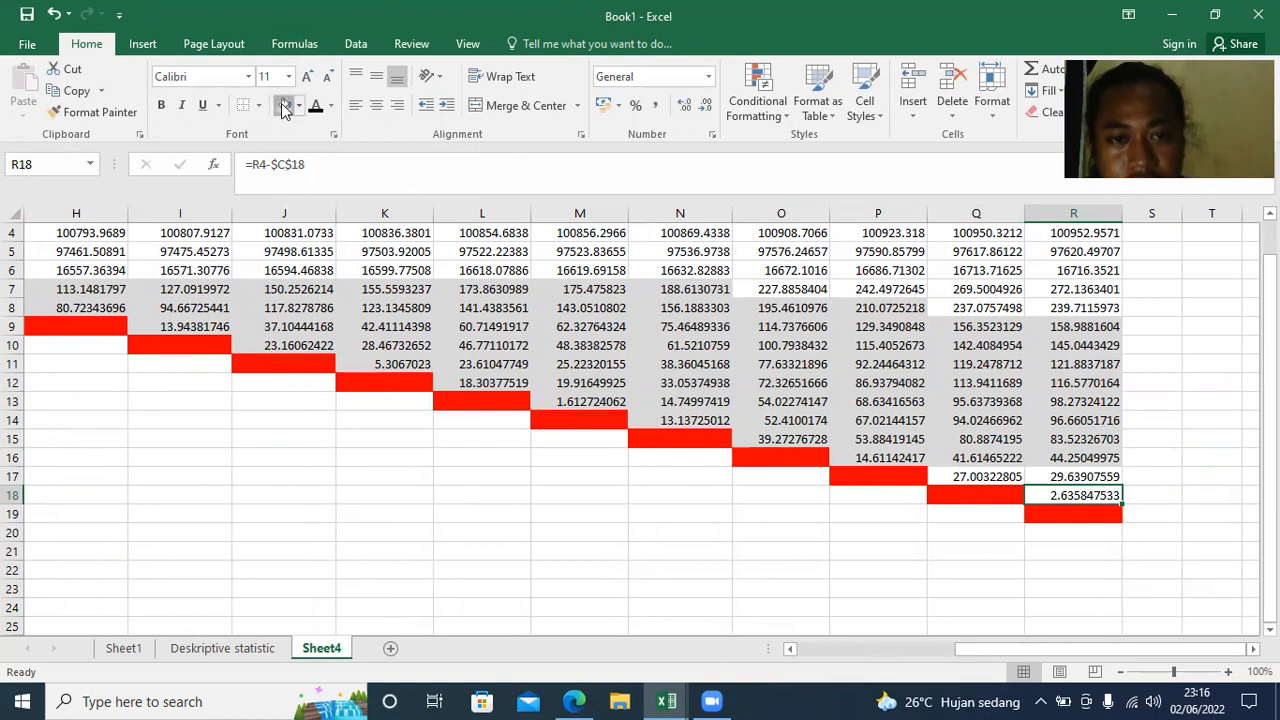
pyautogui.moveTo(970, 480); pyautogui.dragTo(1078, 478)
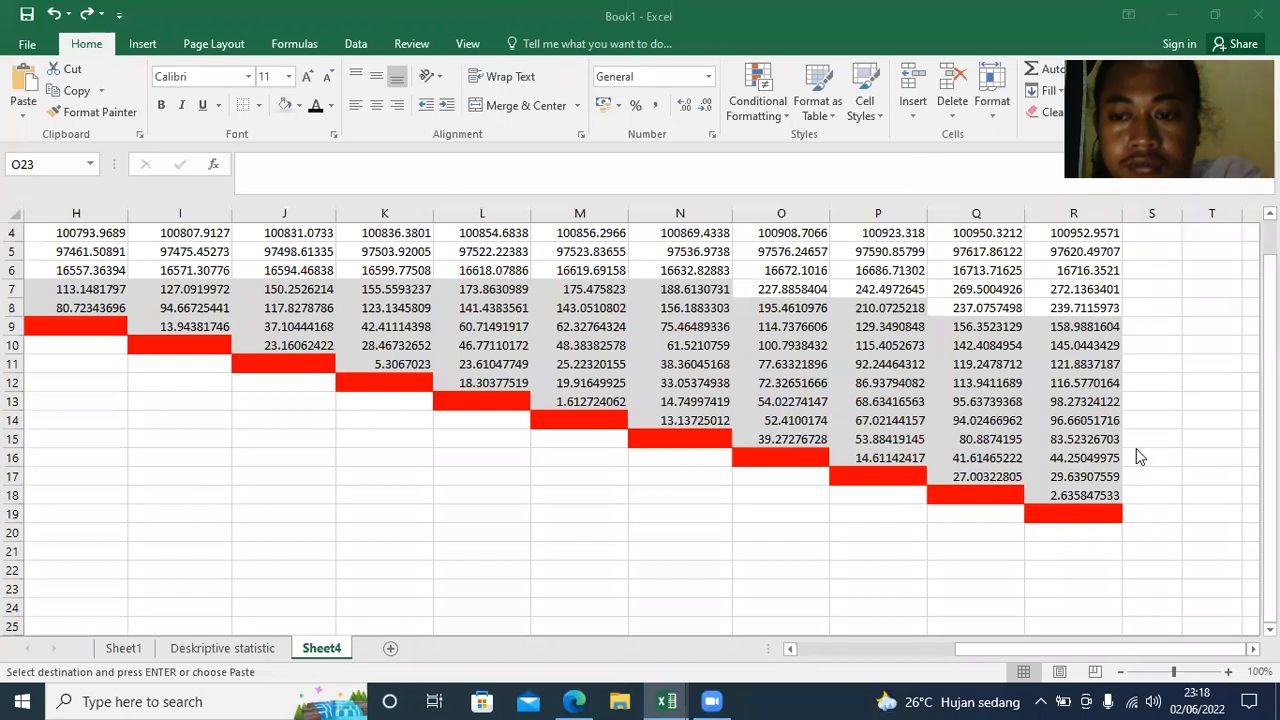
# - Enter the note "jika hasil nilai diatas dari w maka hasil berbeda nyata, jika dibawah maka tidak berbeda nyata" in cell B1
pyautogui.scroll(1, 1110, 560)
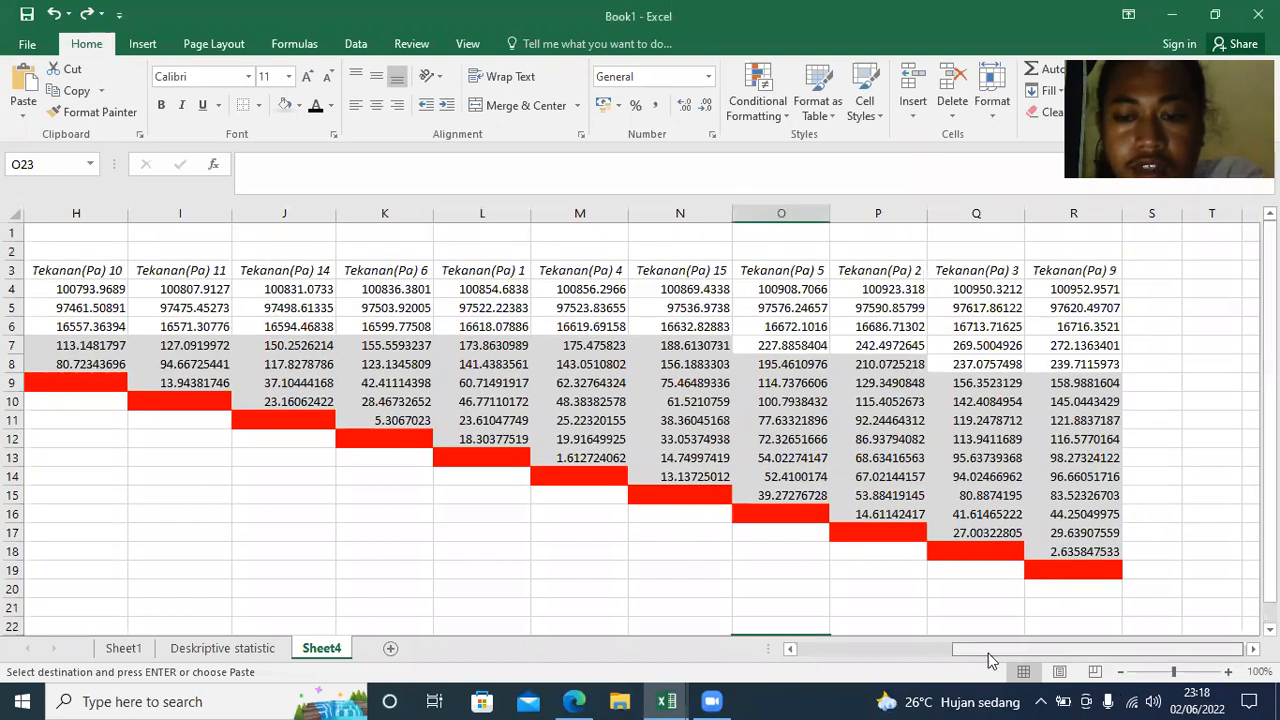
pyautogui.moveTo(988, 653); pyautogui.dragTo(930, 651)
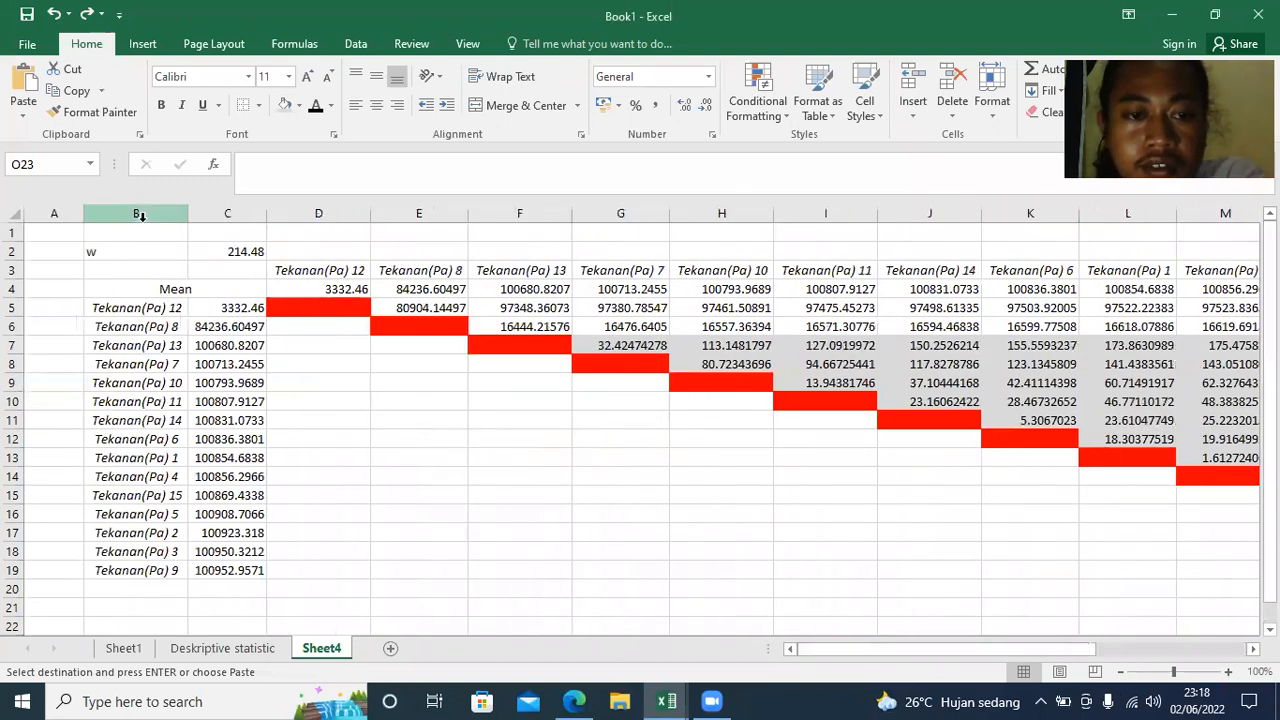
pyautogui.click(143, 233)
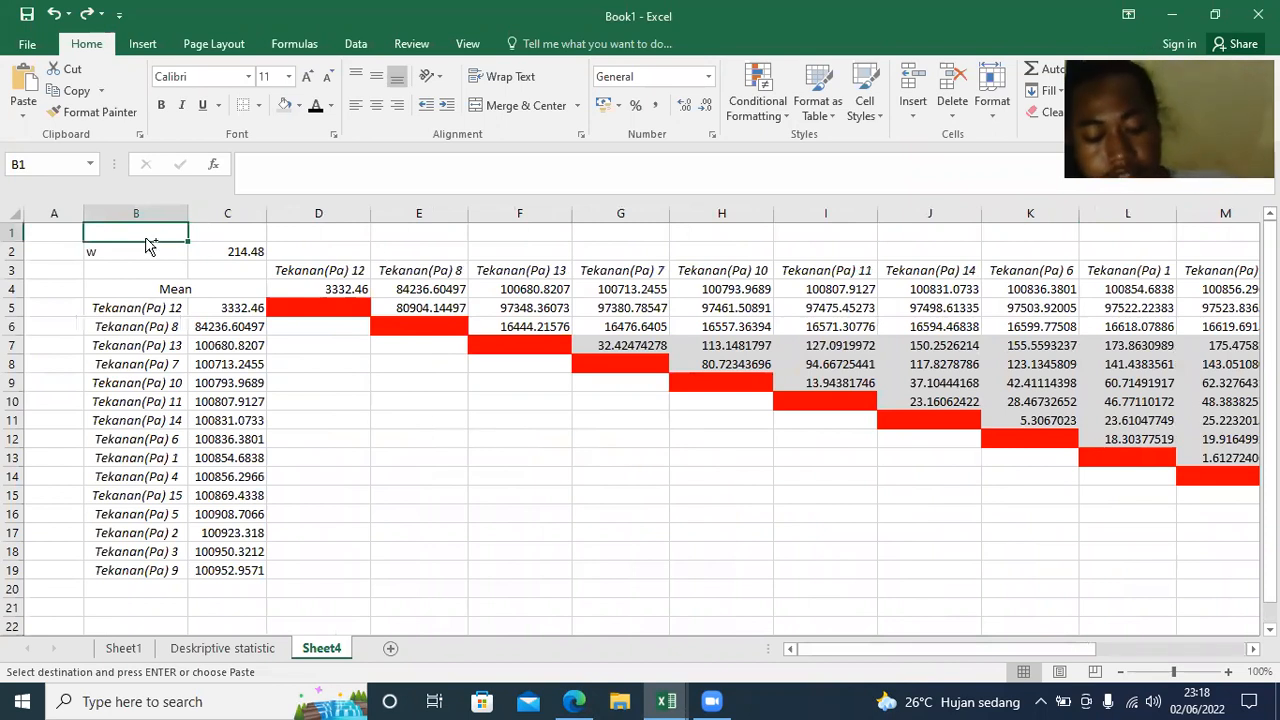
pyautogui.write('jika hasil nilai diatas dari w maka hasil berbeda nyata, jika dibawah maka tidak berbeda nyata')
pyautogui.click(148, 250)
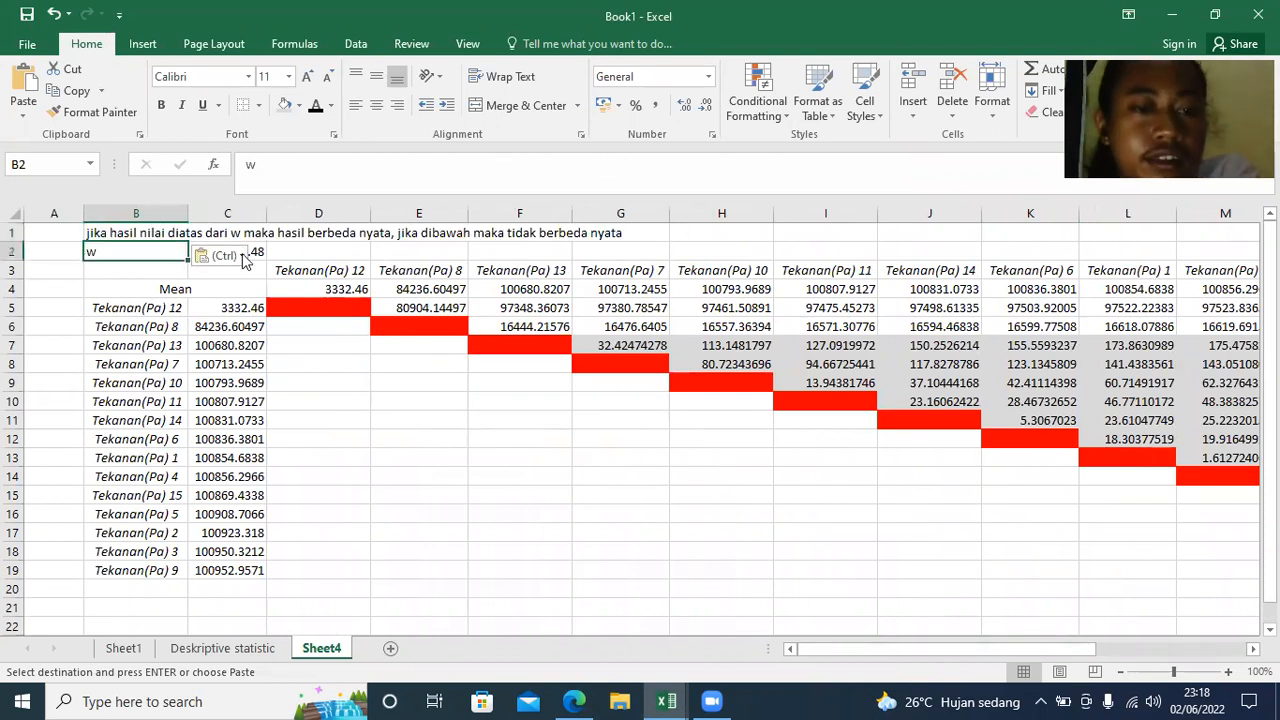
pyautogui.click(484, 350)
pyautogui.click(170, 346)
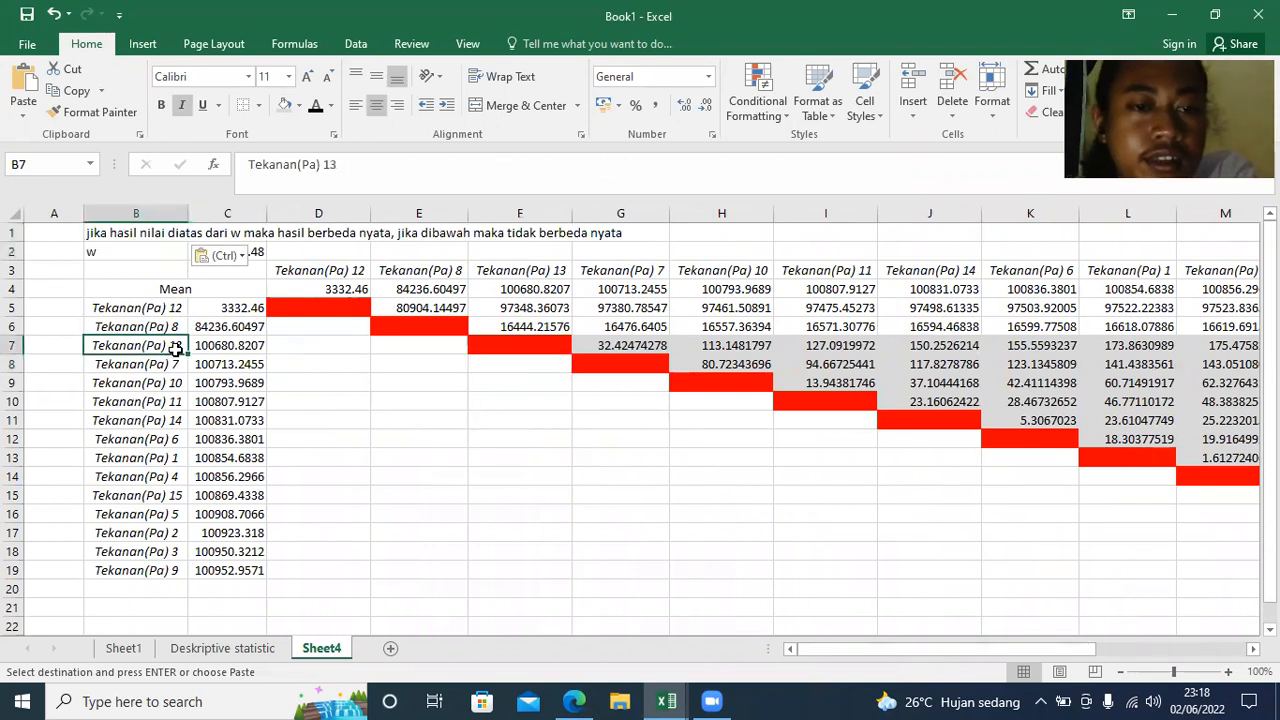
pyautogui.click(162, 271)
pyautogui.click(290, 292)
pyautogui.click(202, 257)
pyautogui.click(380, 265)
pyautogui.click(381, 264)
pyautogui.click(478, 324)
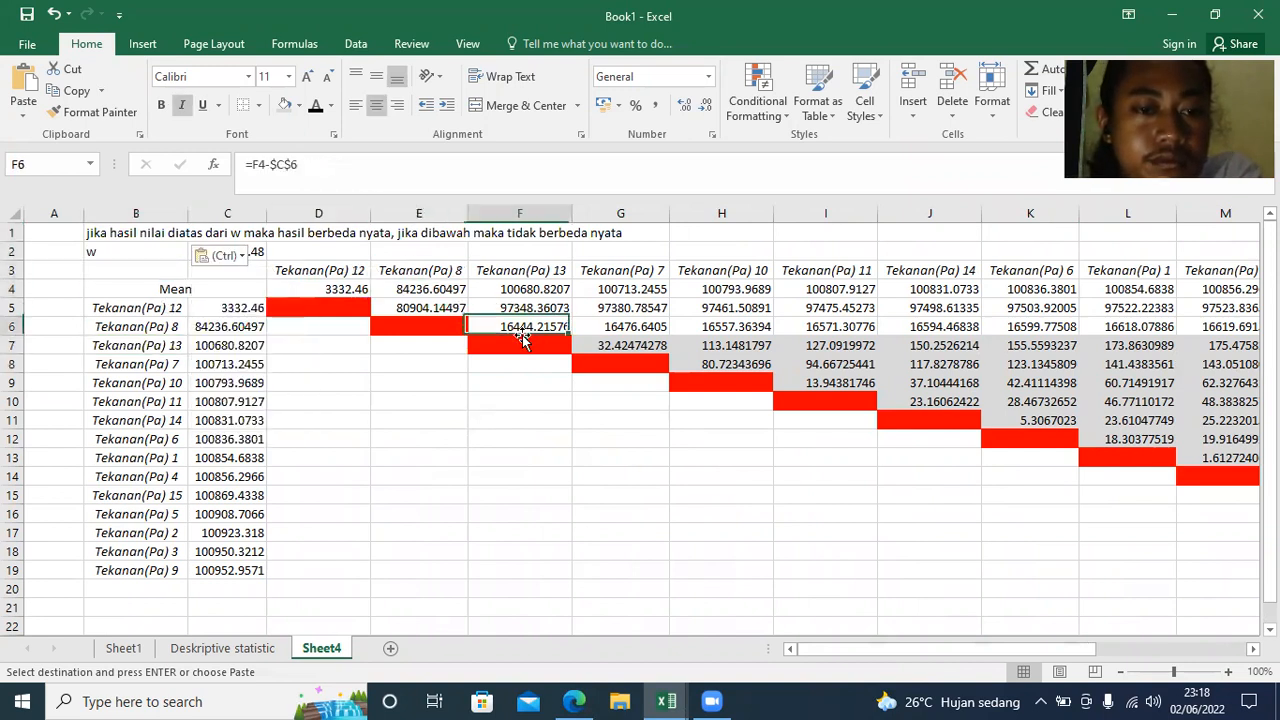
pyautogui.click(645, 432)
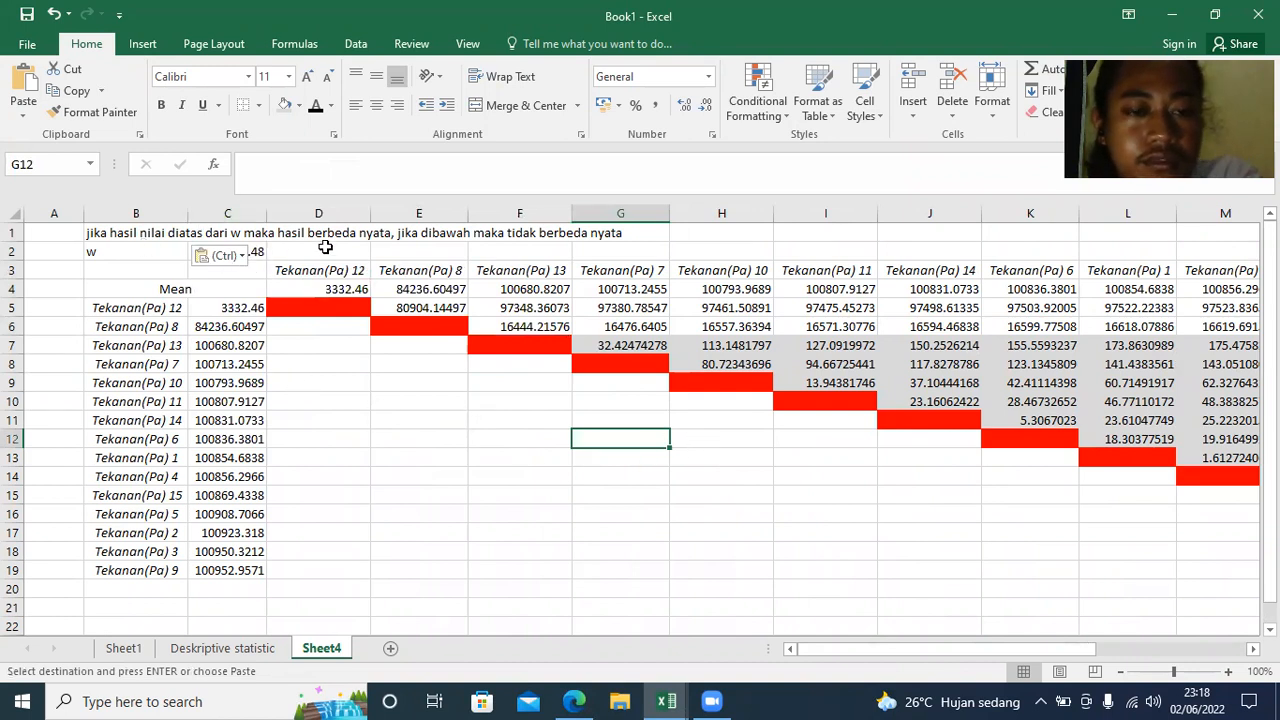
# - Undo the B1 note and enter "jika hasil nilai diatas dari w maka hasil berbeda nyata, jika dibawah maka tidak berbeda nyata" in D1
pyautogui.hotkey('ctrl', 'z')
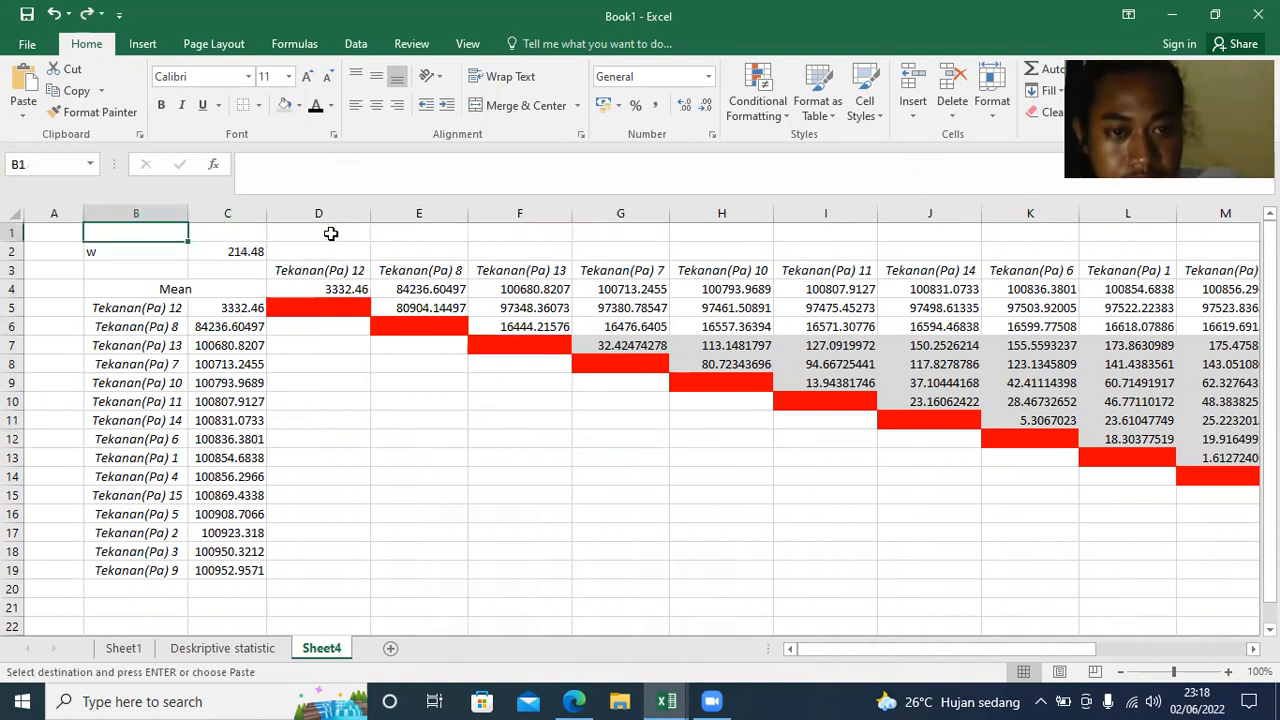
pyautogui.click(331, 233)
pyautogui.write('jika hasil nilai diatas dari w maka hasil berbeda nyata, jika dibawah maka tidak berbeda nyata')
pyautogui.click(350, 289)
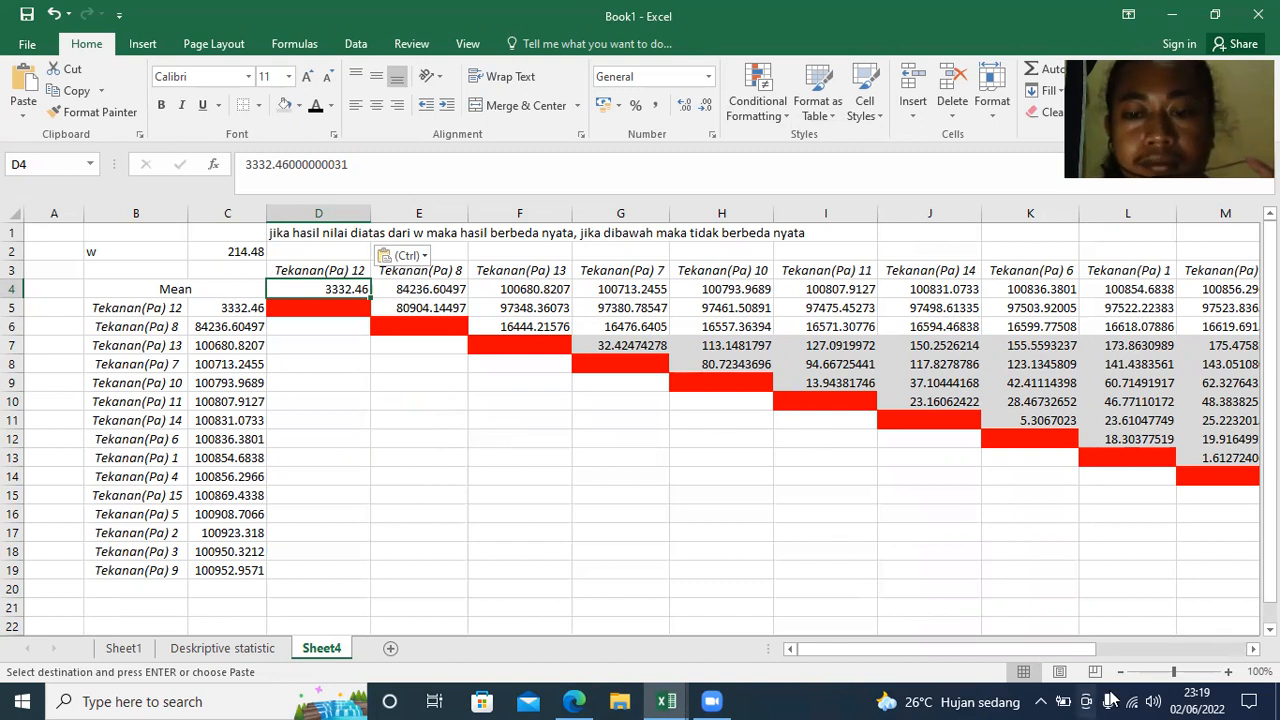
pyautogui.moveTo(1048, 649); pyautogui.dragTo(993, 616)
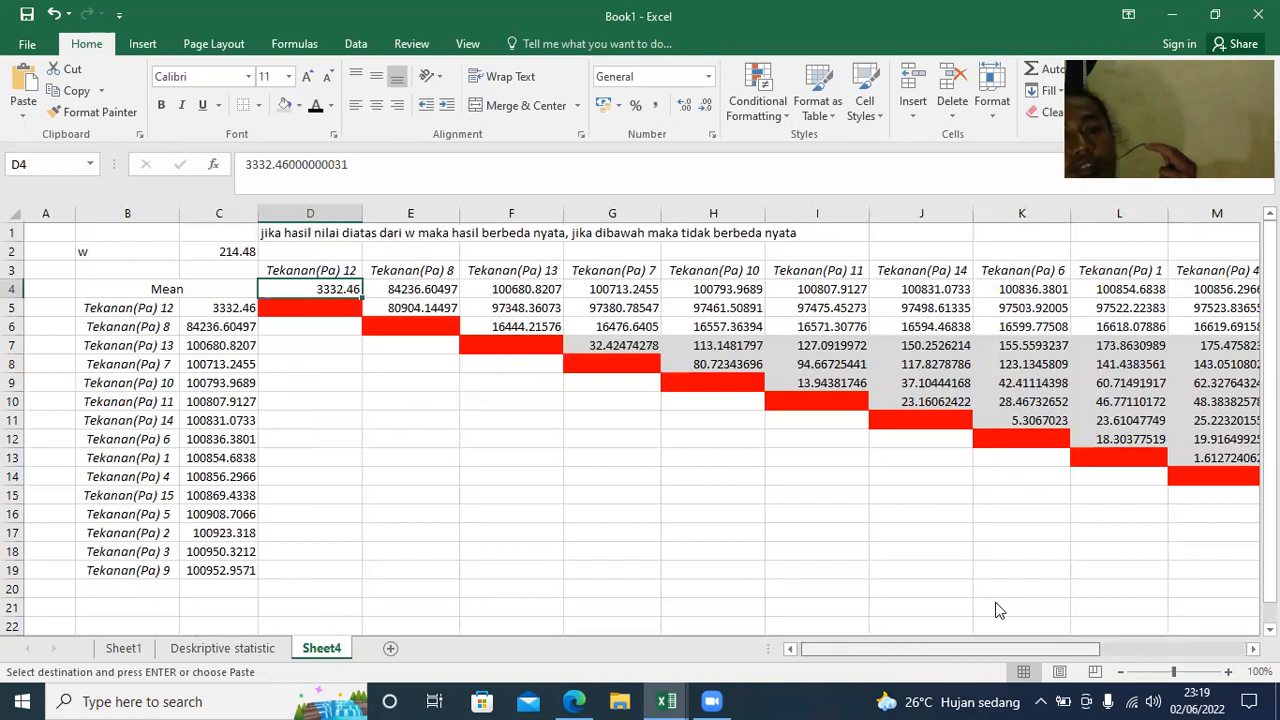
pyautogui.moveTo(996, 603)
pyautogui.mouseDown()
pyautogui.moveTo(1042, 617)
pyautogui.moveTo(986, 601)
pyautogui.mouseUp()
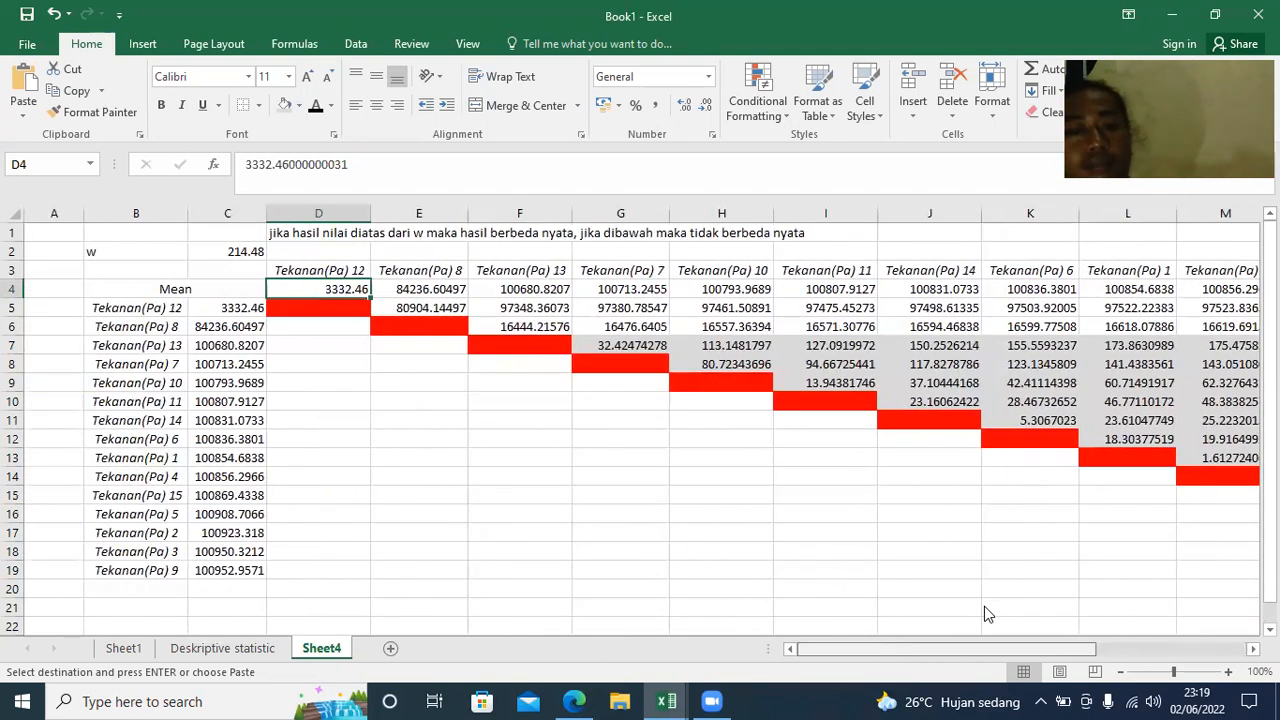
# - Paste the copied value into D4, under the Tekanan(Pa) 12 heading
pyautogui.hotkey('ctrl', 'v')
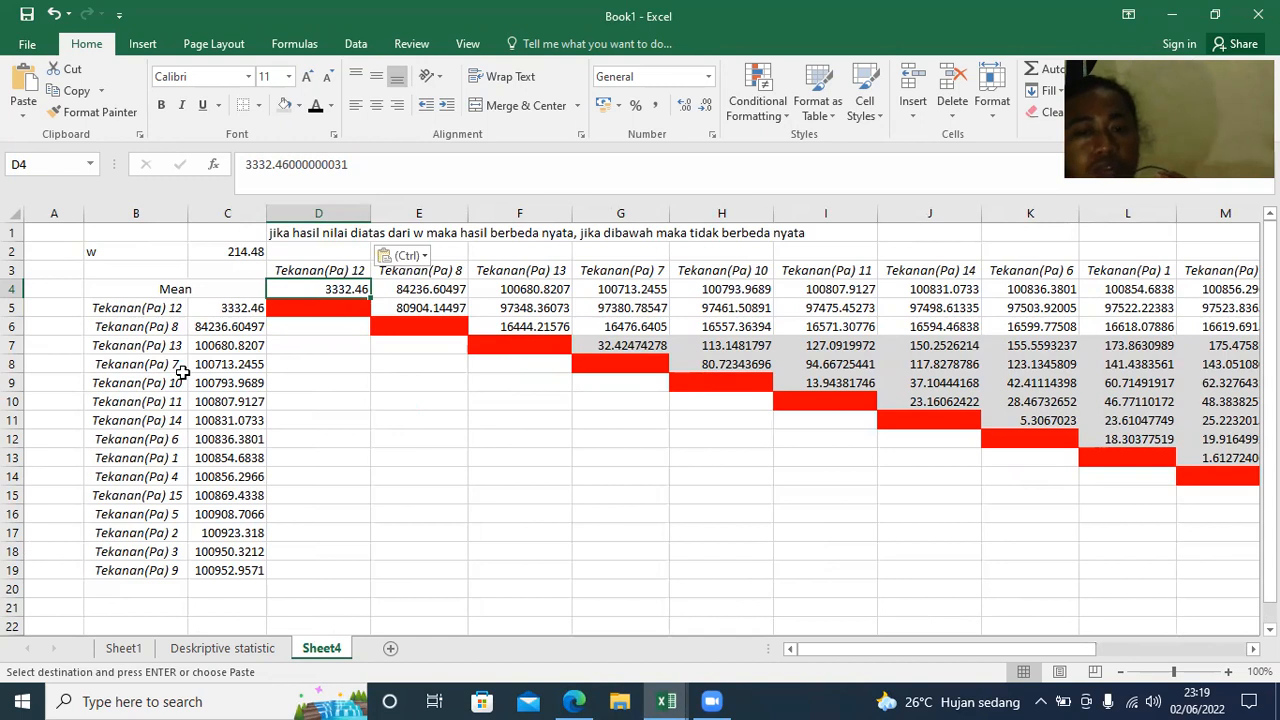
# - Examine the shaded differences from G7 out to column R, plus the Tekanan(Pa) 12 and 8 means behind the E5 difference
pyautogui.click(613, 345)
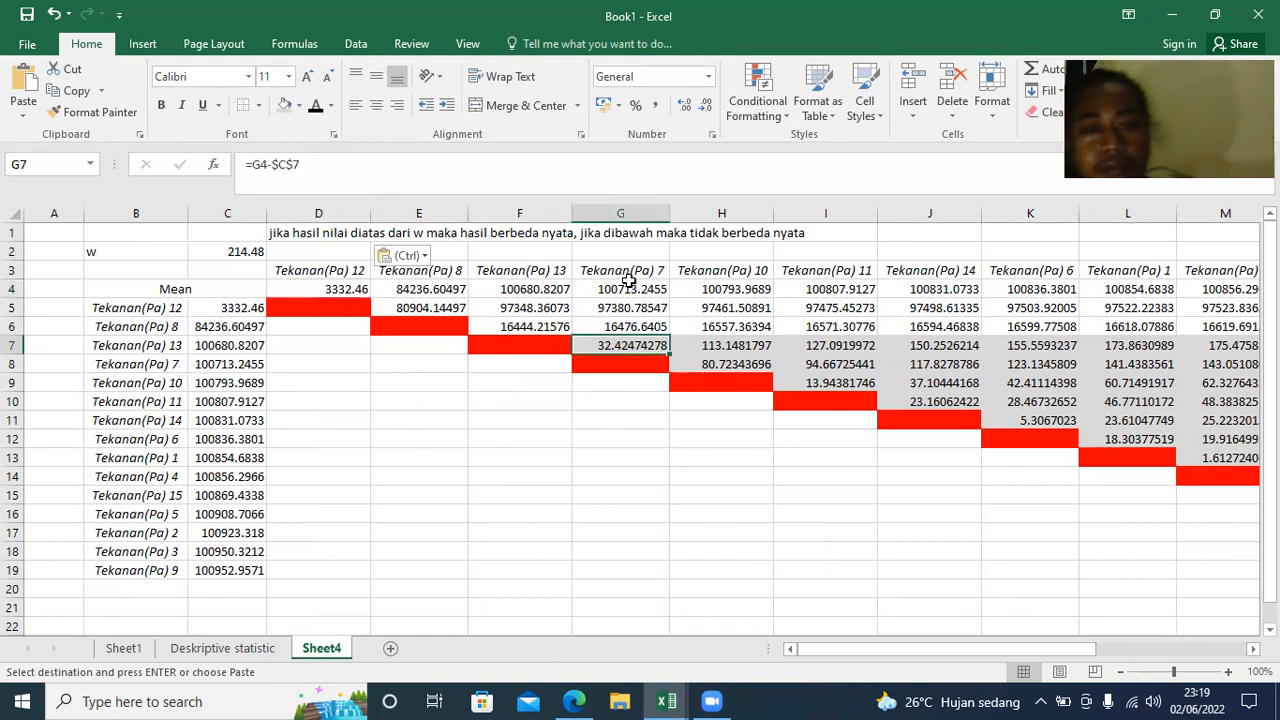
pyautogui.moveTo(968, 652); pyautogui.dragTo(1168, 684)
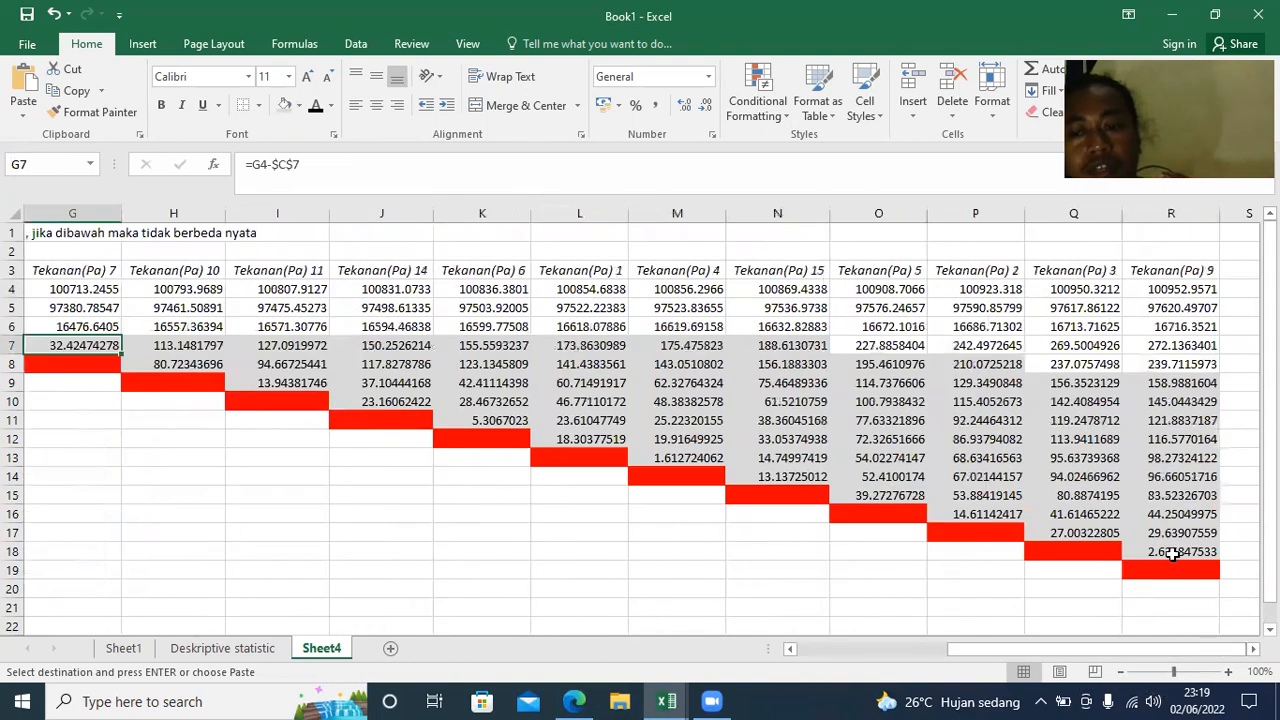
pyautogui.moveTo(1092, 658); pyautogui.dragTo(936, 655)
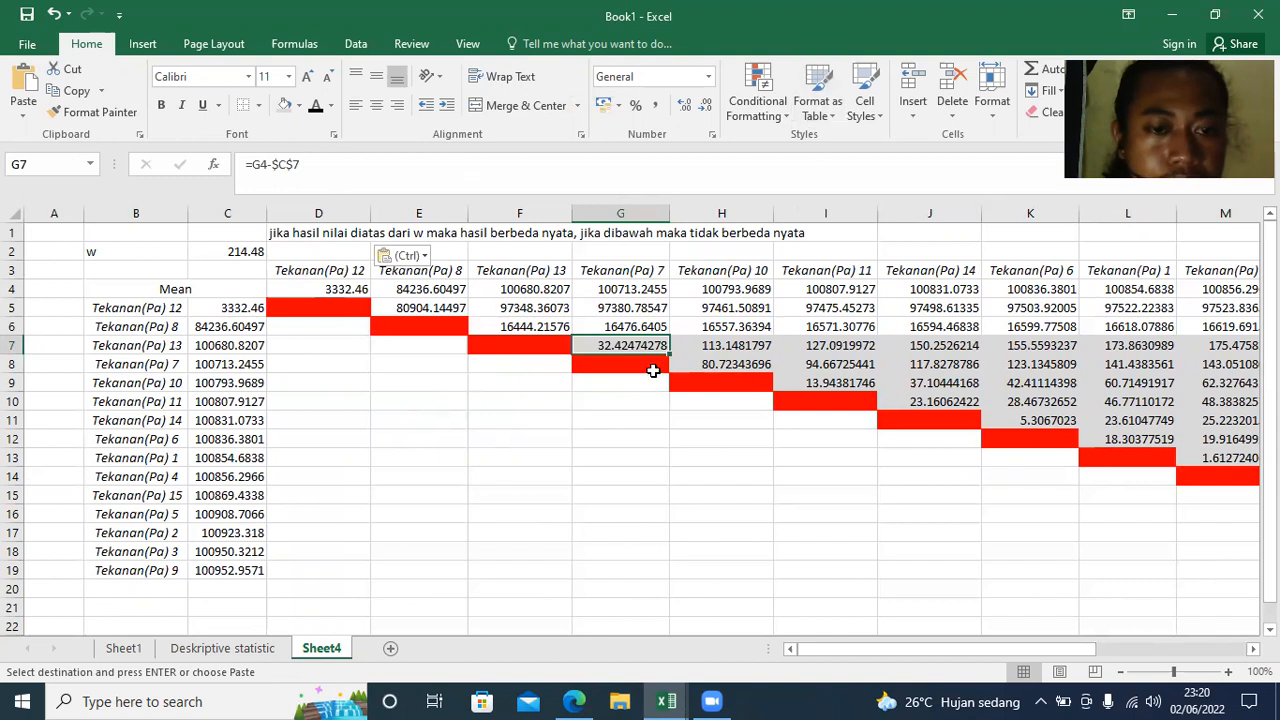
pyautogui.click(706, 362)
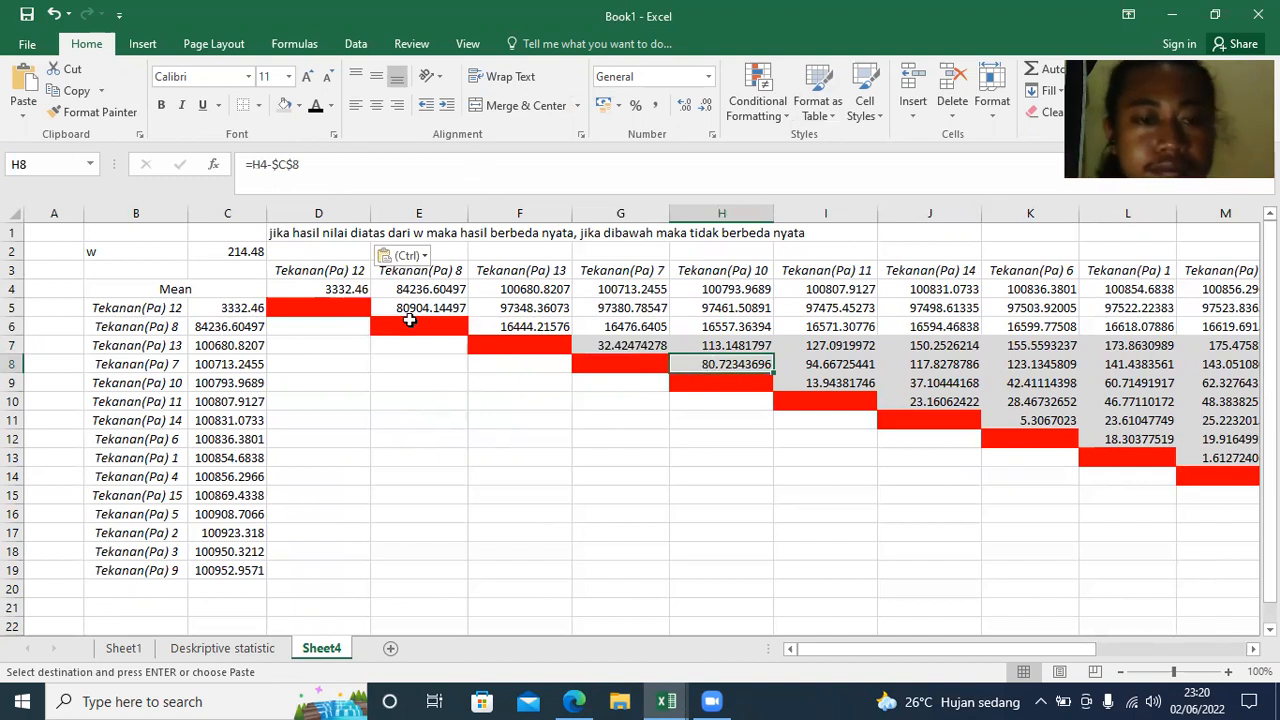
pyautogui.click(325, 268)
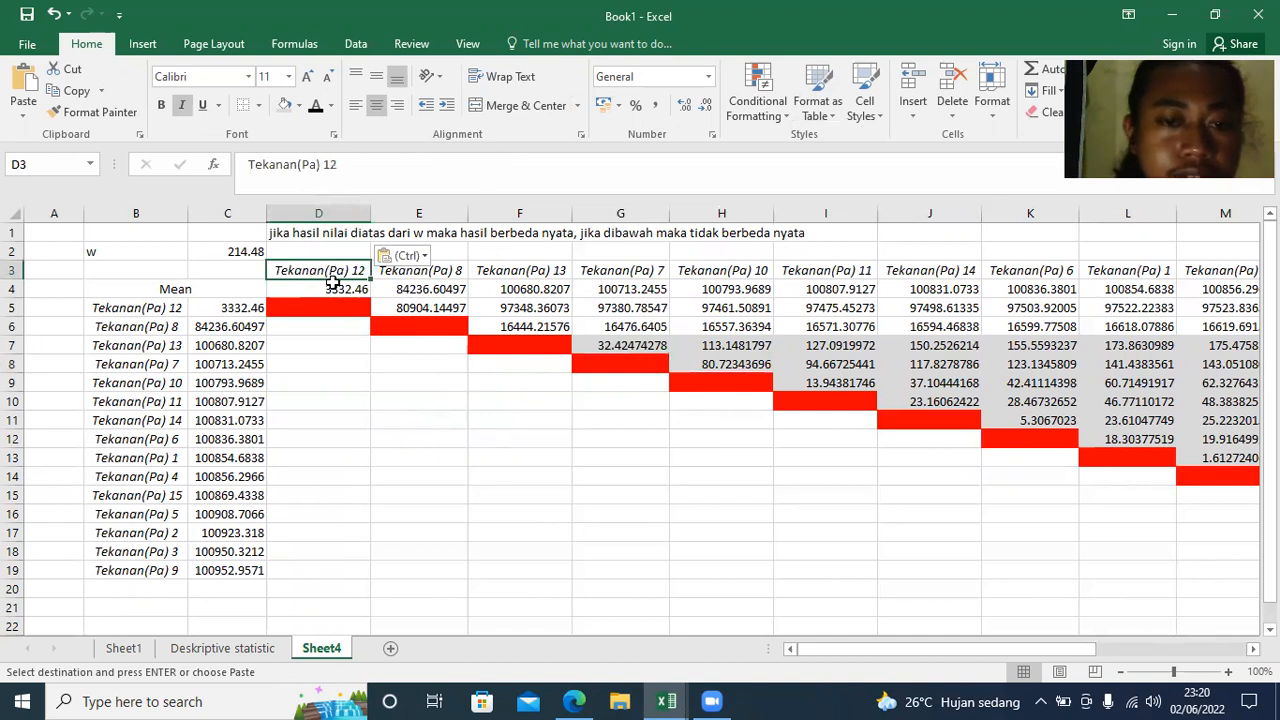
pyautogui.click(287, 293)
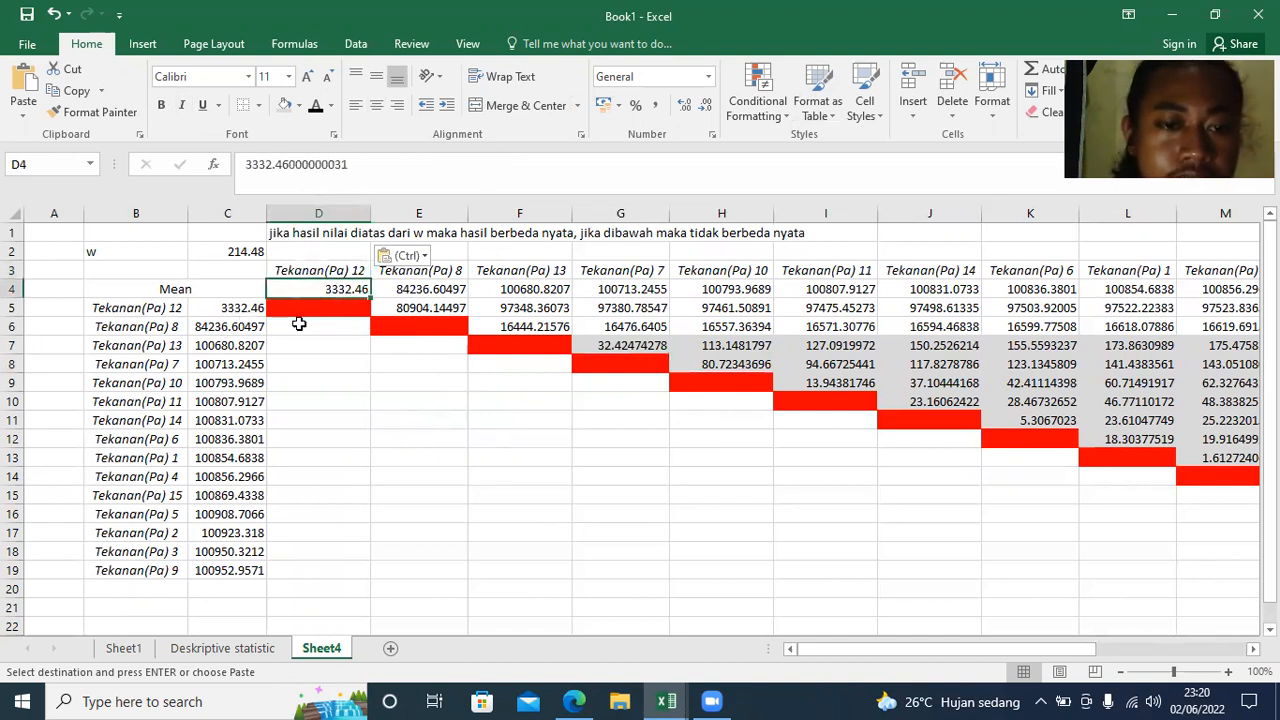
pyautogui.click(420, 270)
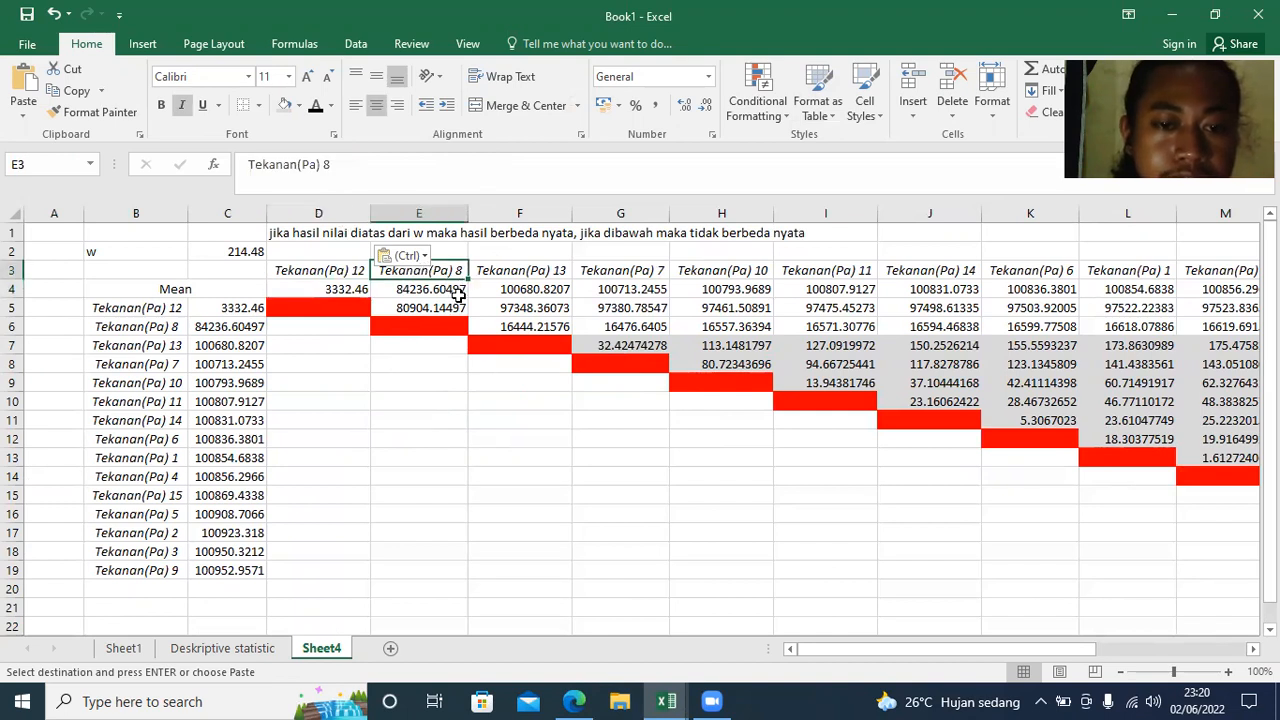
pyautogui.click(440, 308)
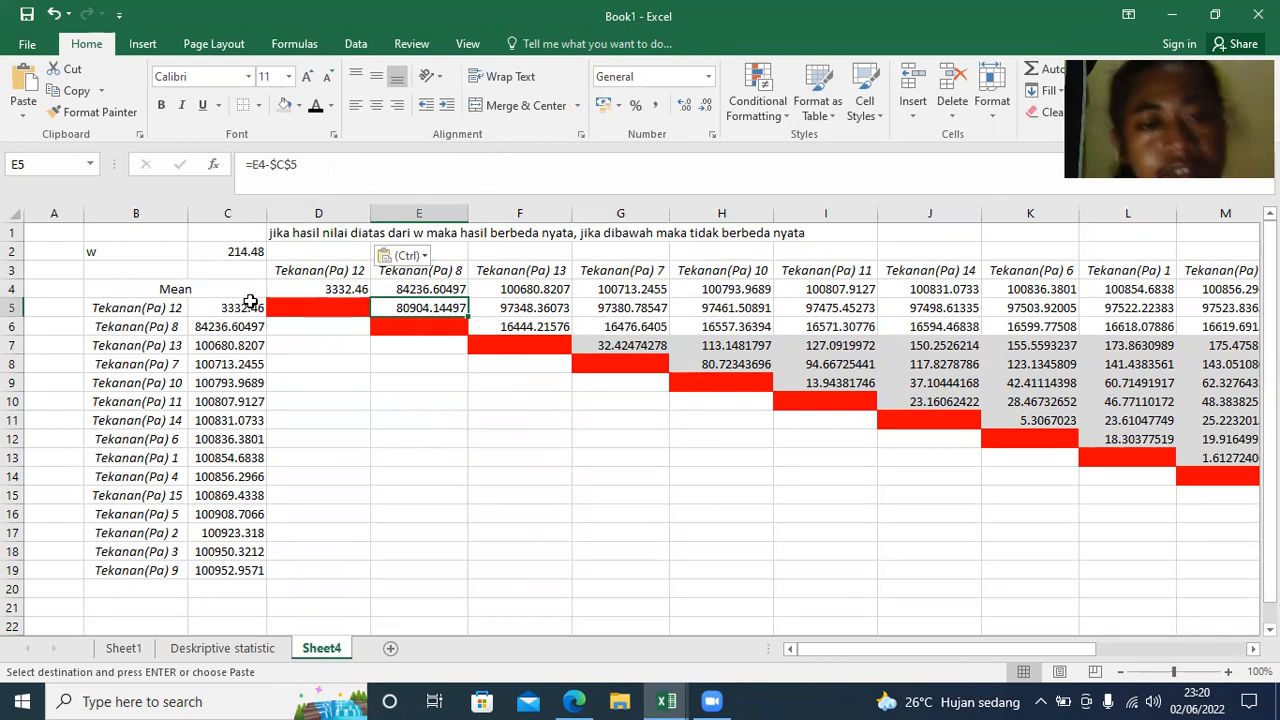
# - Inspect the G7 difference formula and its referenced means, and review the shaded and unshaded differences out to column R
pyautogui.click(603, 344)
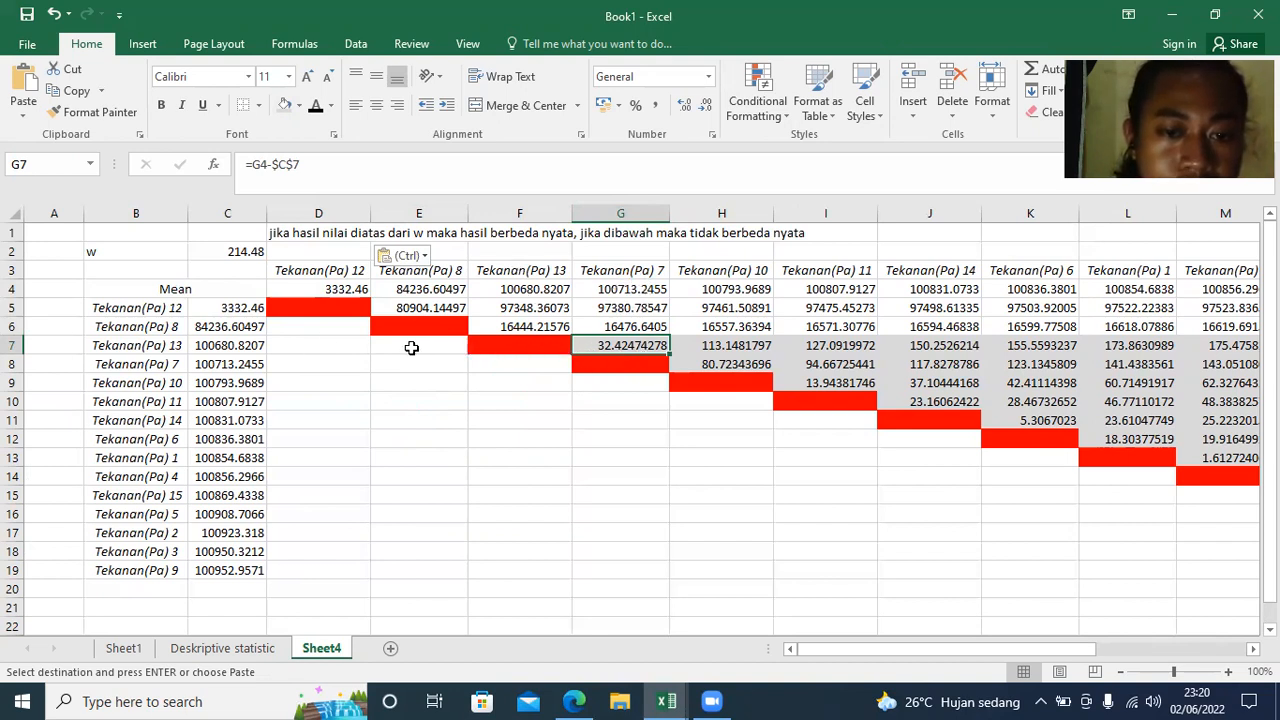
pyautogui.doubleClick(614, 345)
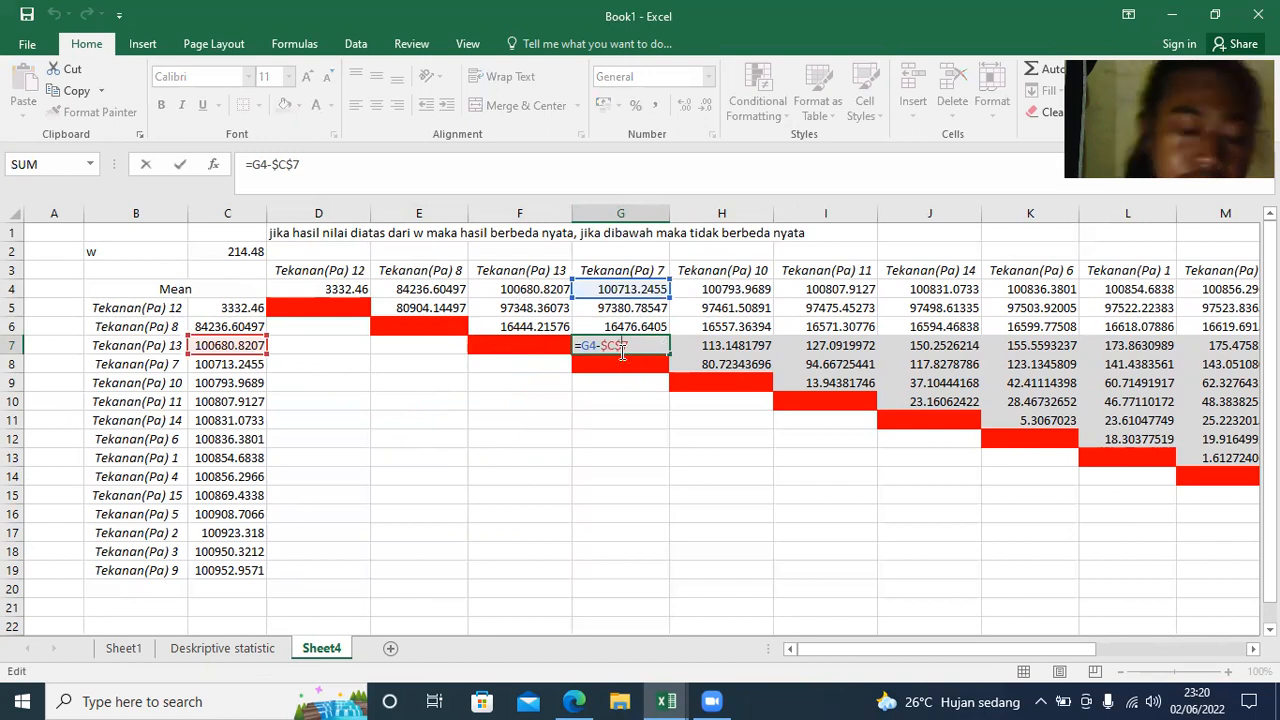
pyautogui.press('Escape')
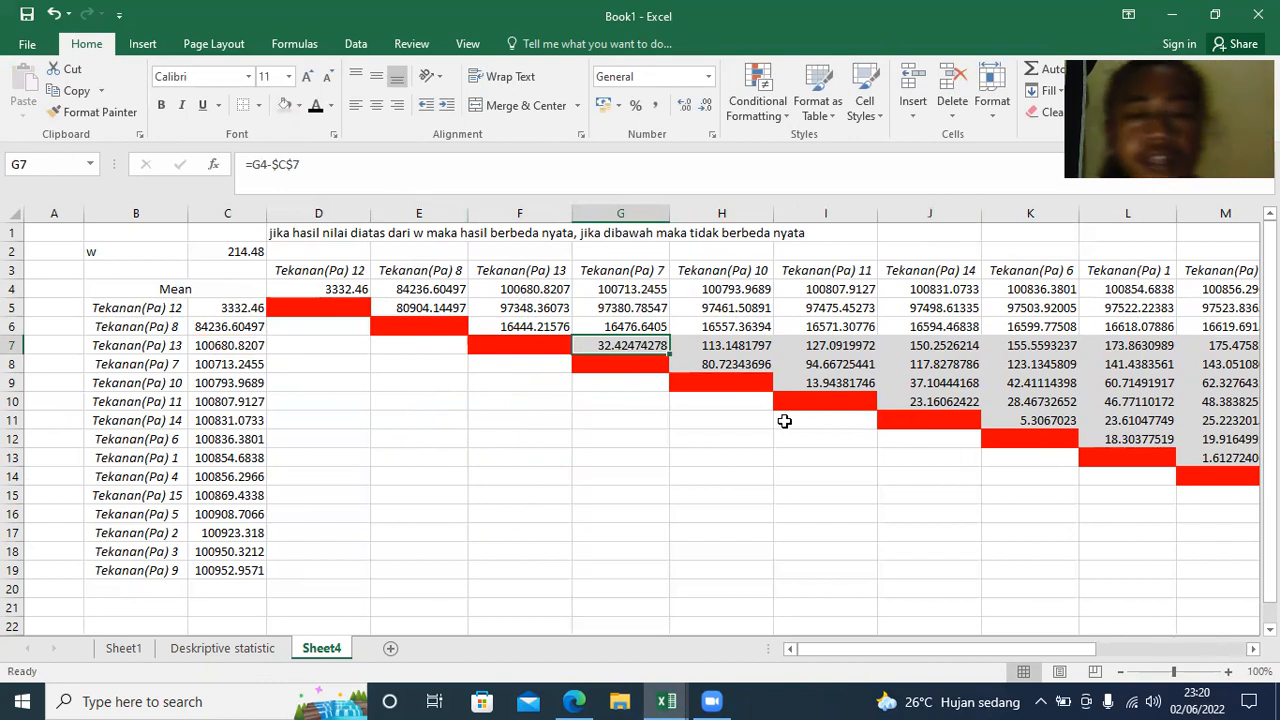
pyautogui.moveTo(912, 649); pyautogui.dragTo(1062, 659)
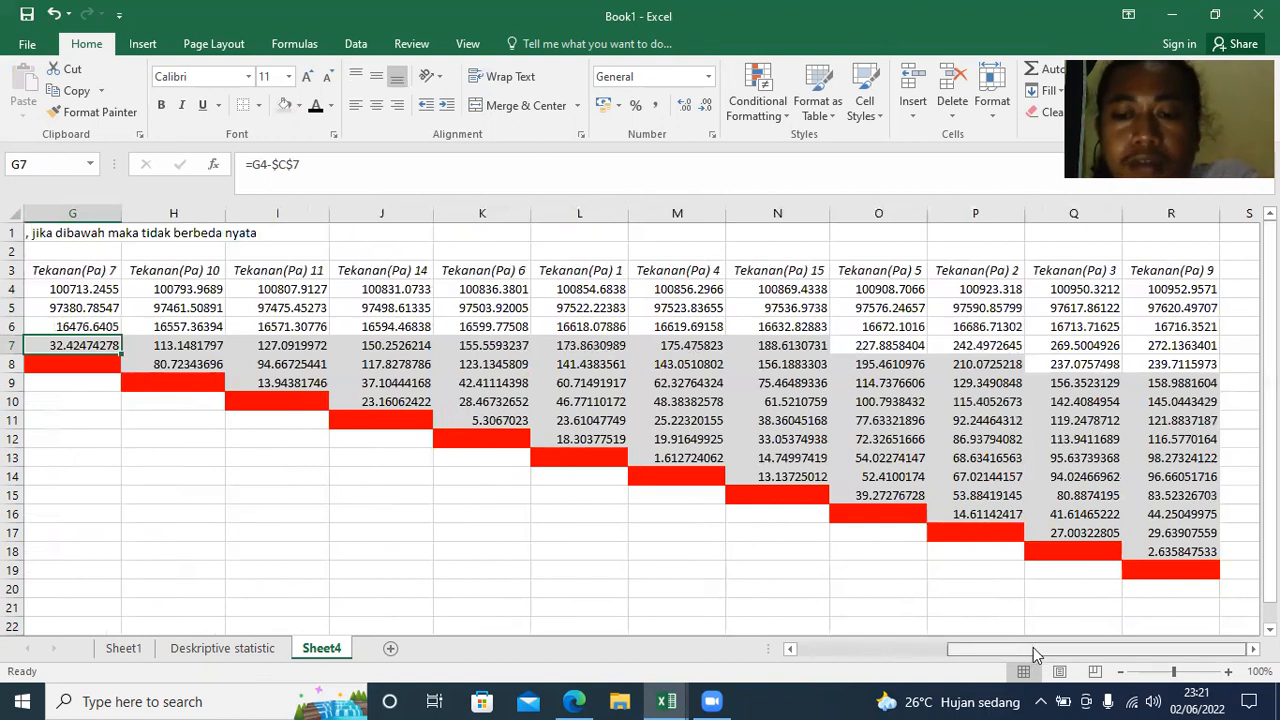
pyautogui.moveTo(1008, 655)
pyautogui.mouseDown()
pyautogui.moveTo(955, 653)
pyautogui.moveTo(1052, 656)
pyautogui.moveTo(1025, 656)
pyautogui.mouseUp()
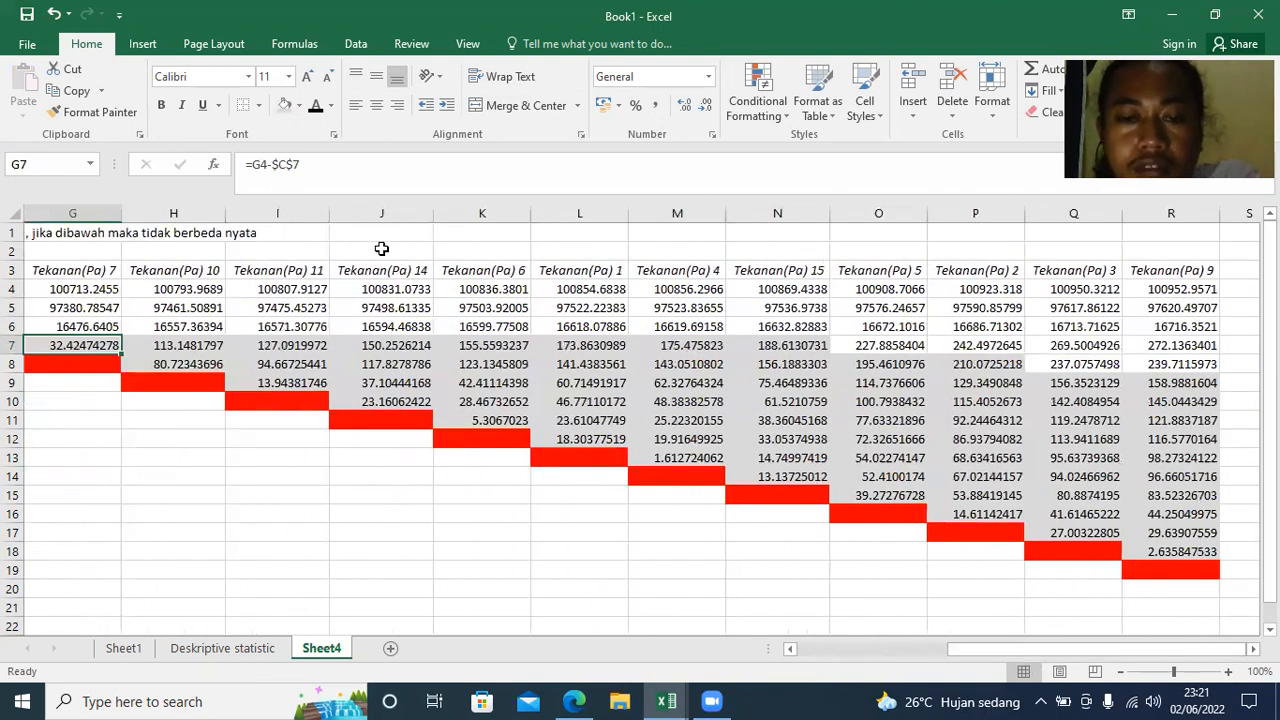
pyautogui.click(216, 343)
pyautogui.click(265, 362)
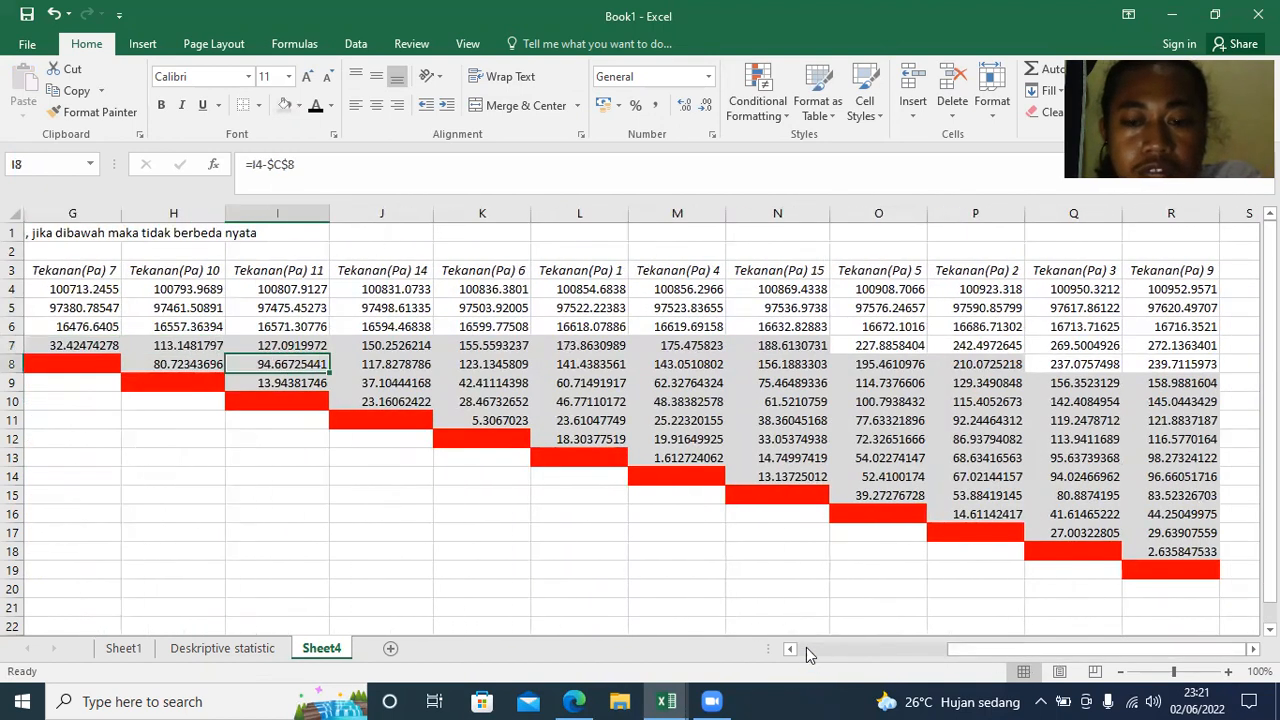
pyautogui.click(658, 570)
pyautogui.moveTo(965, 660)
pyautogui.mouseDown()
pyautogui.moveTo(925, 658)
pyautogui.moveTo(940, 658)
pyautogui.mouseUp()
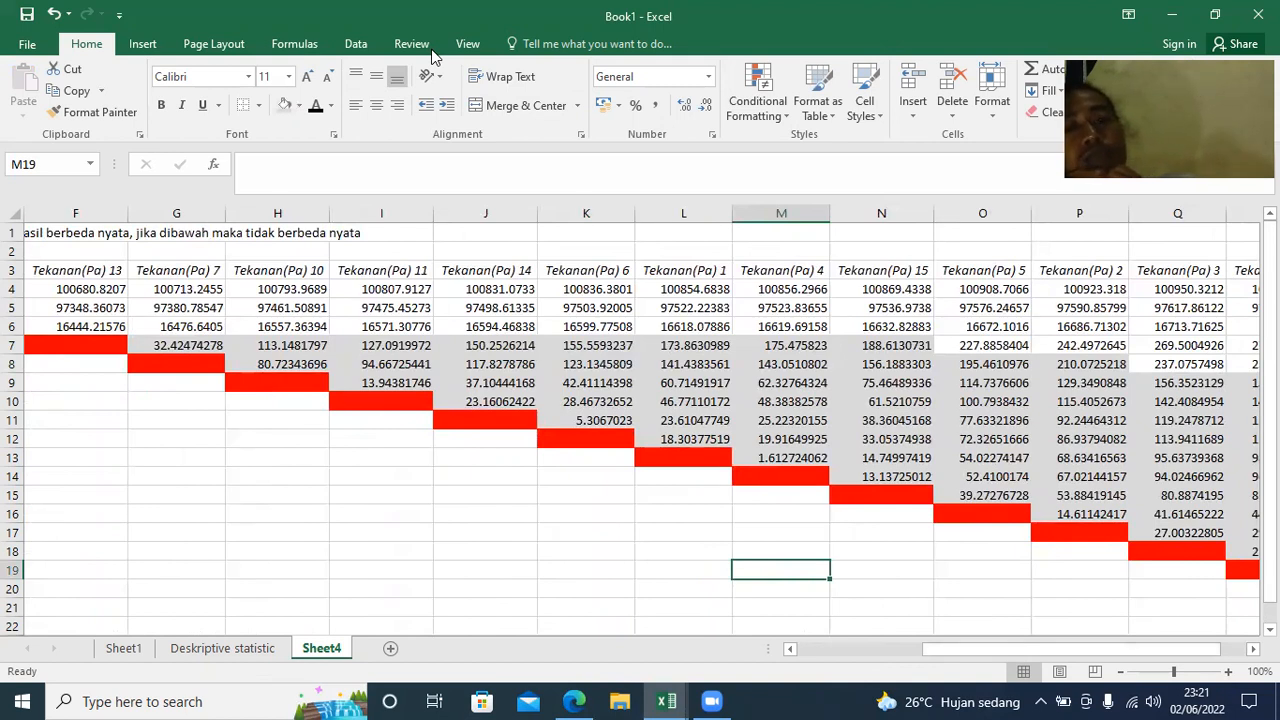
pyautogui.click(432, 57)
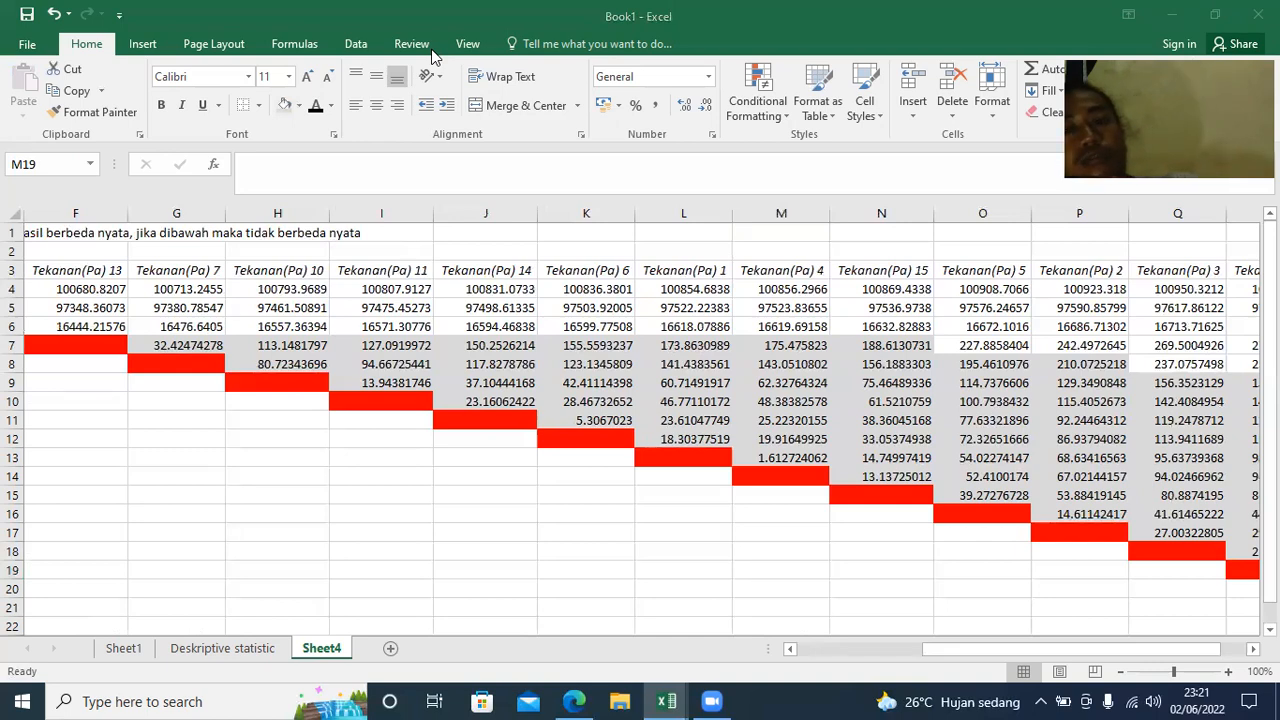